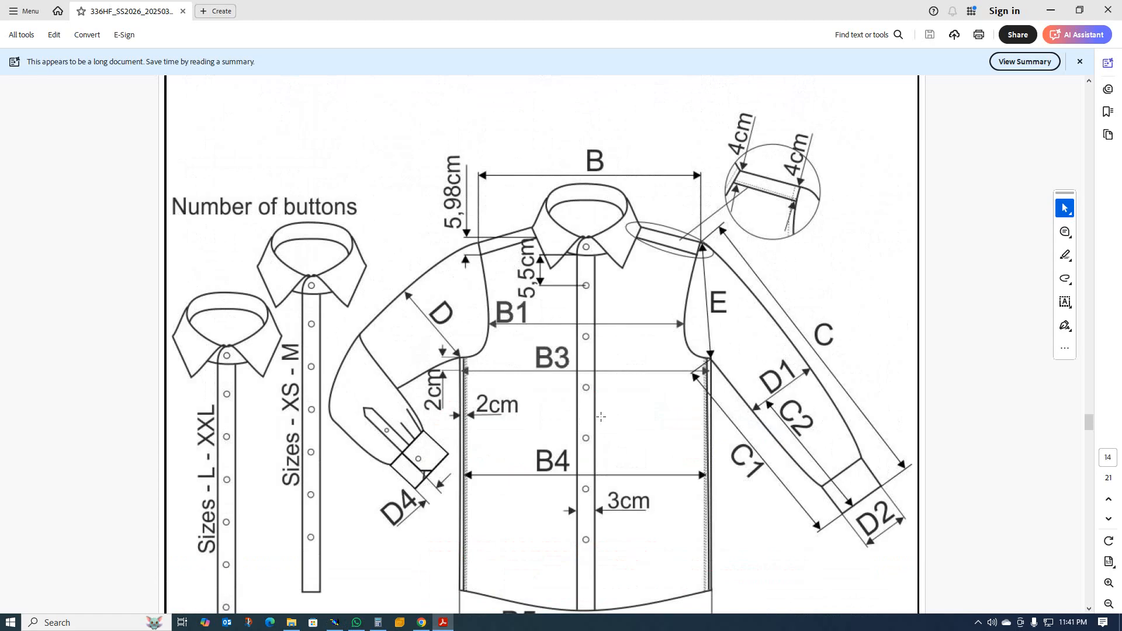
# Examine the front sketch on page 14 and the back, yoke and collar sketches on page 15 of the shirt tech pack.
pyautogui.scroll(5, 592, 414)
pyautogui.scroll(-10, 587, 432)
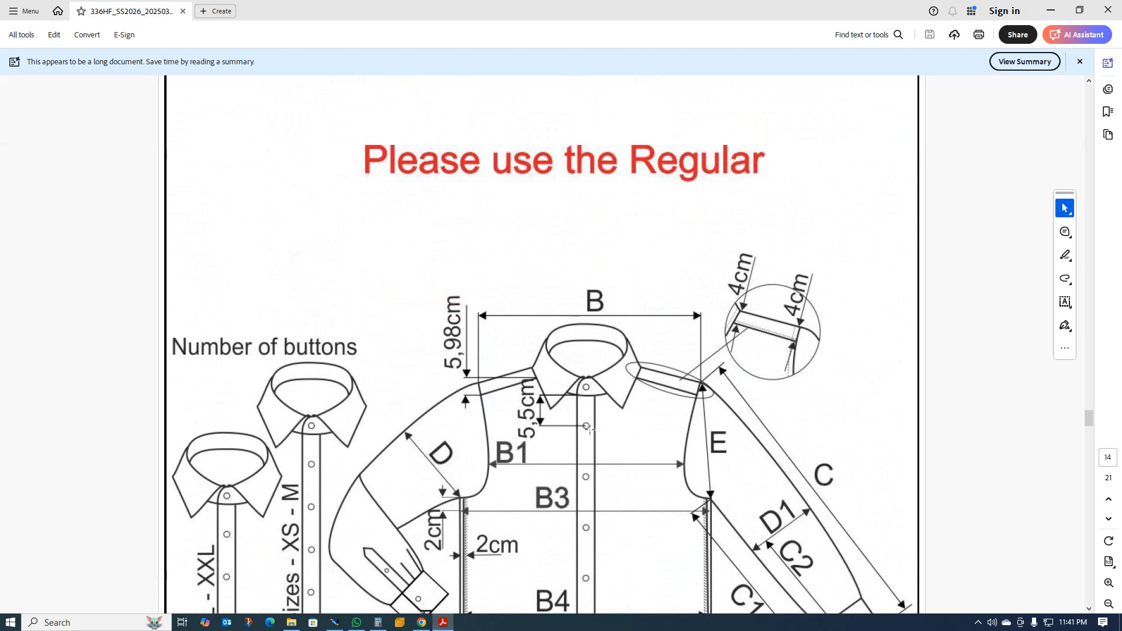
pyautogui.scroll(-10, 583, 453)
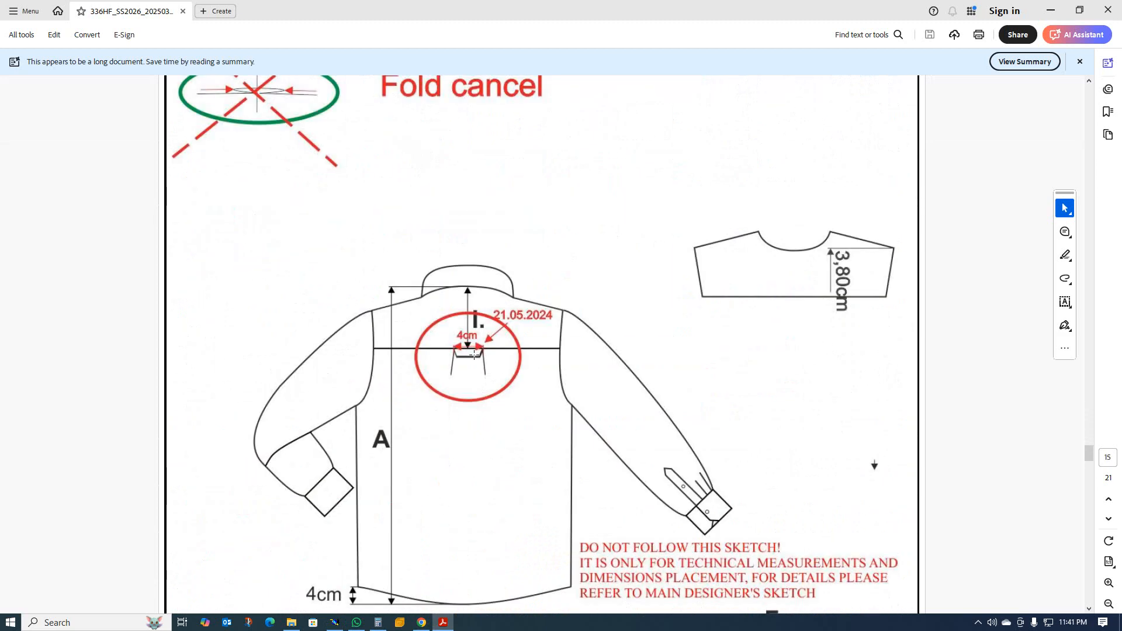
pyautogui.scroll(-4, 507, 365)
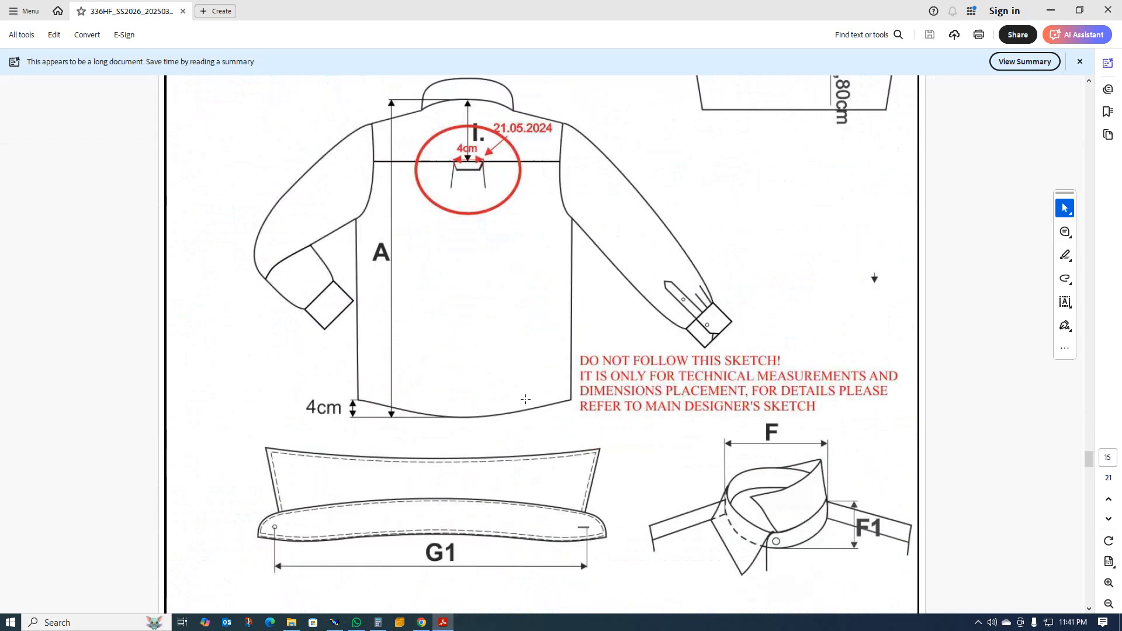
pyautogui.scroll(-4, 505, 395)
pyautogui.scroll(3, 501, 393)
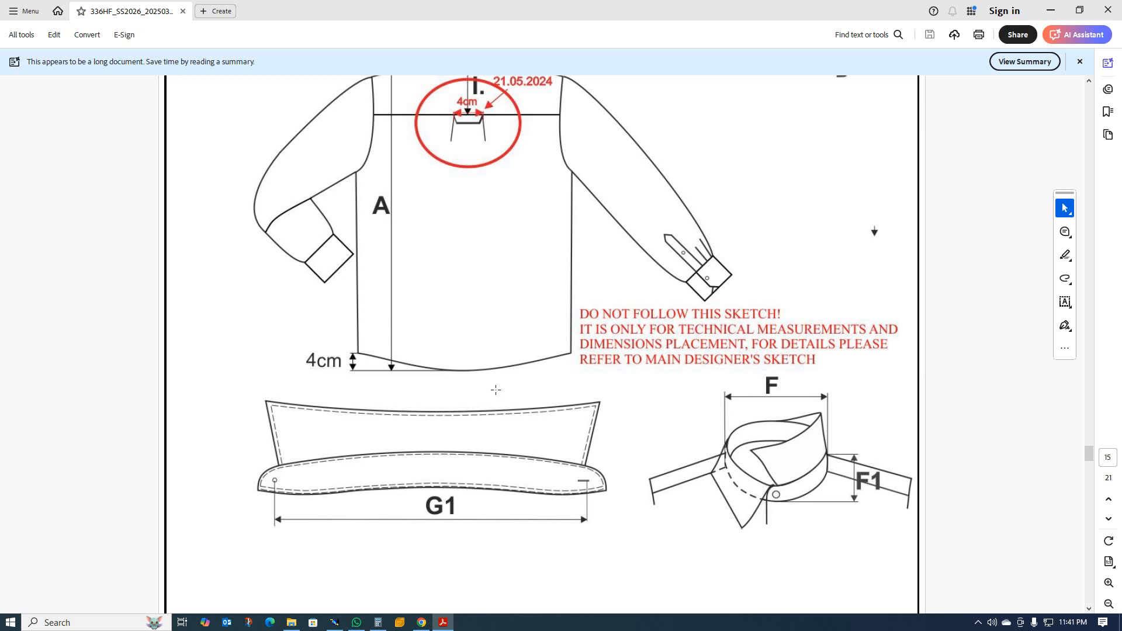
pyautogui.scroll(-2, 454, 356)
pyautogui.scroll(1, 456, 348)
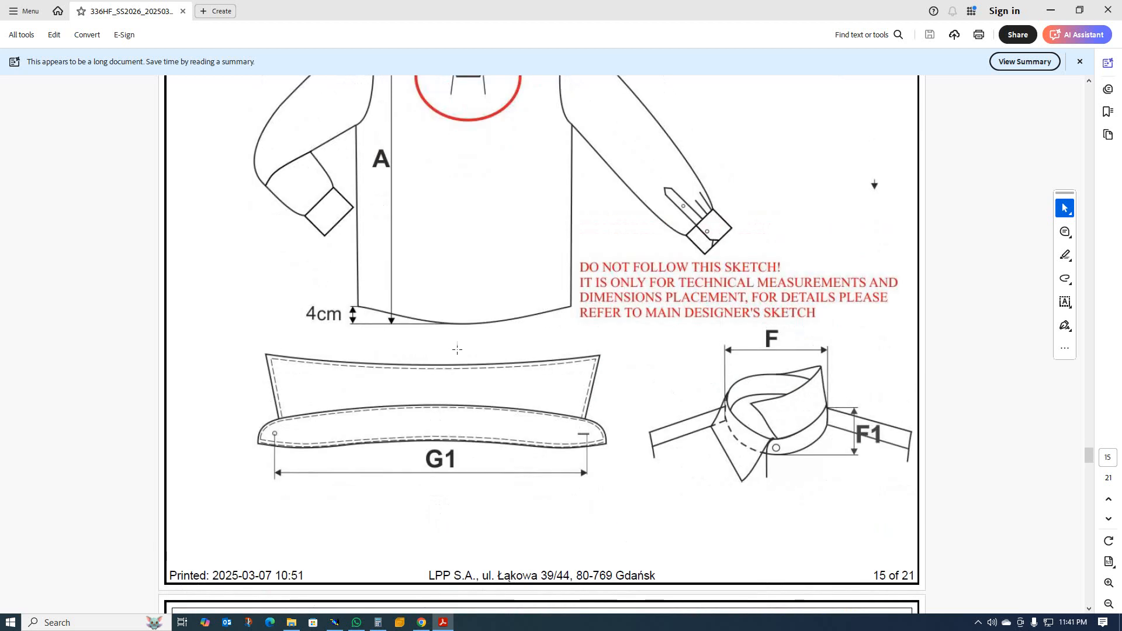
pyautogui.scroll(1, 516, 354)
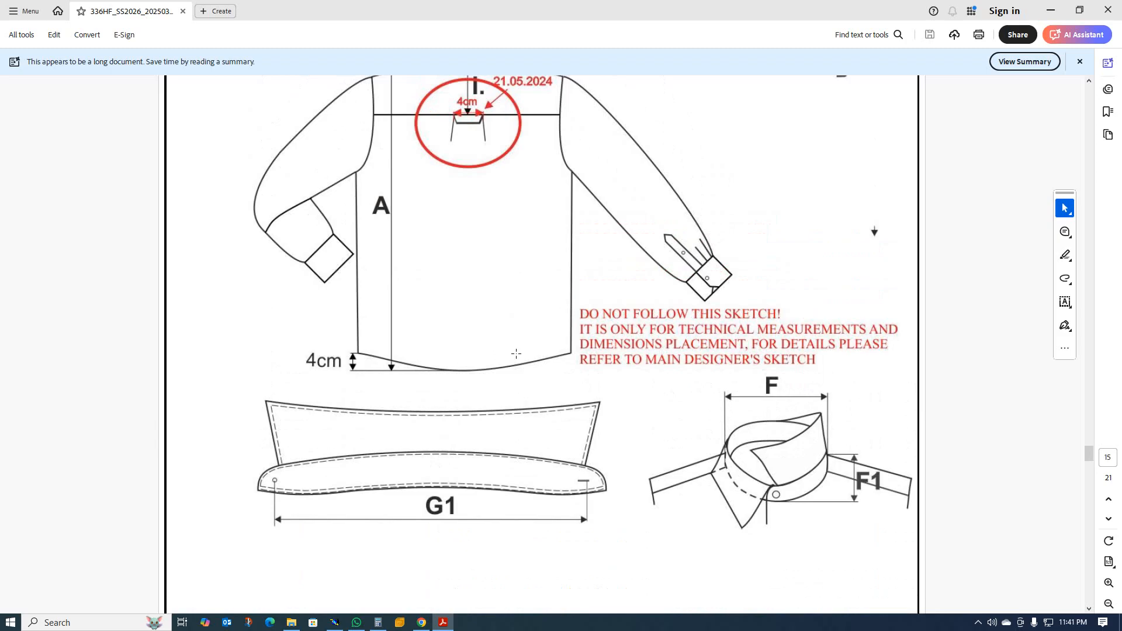
pyautogui.scroll(3, 517, 354)
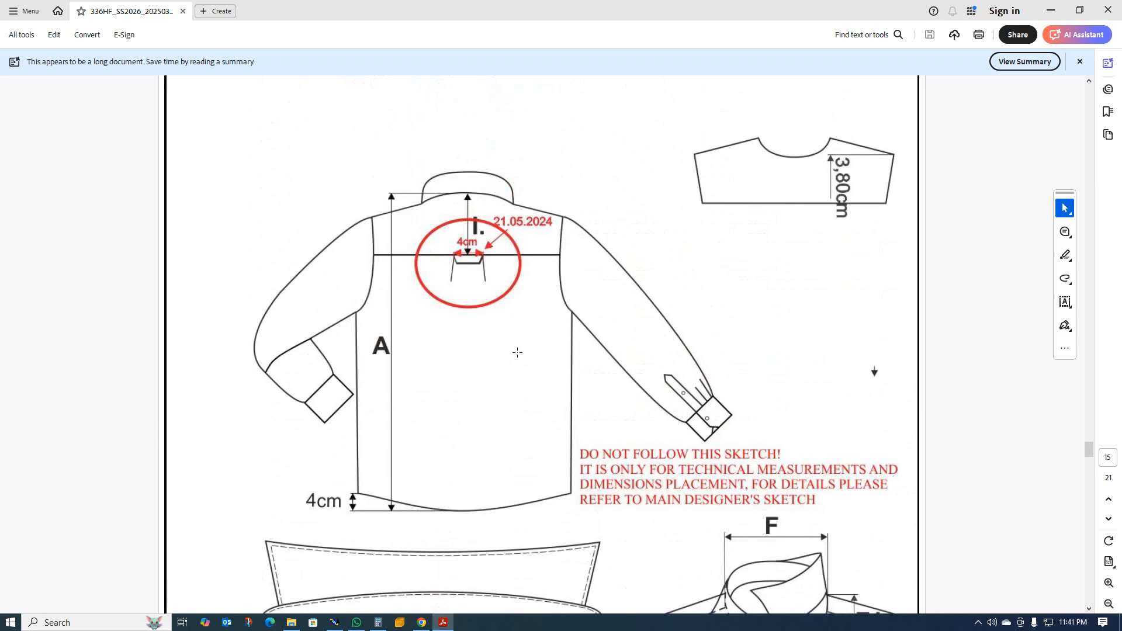
pyautogui.scroll(-2, 468, 349)
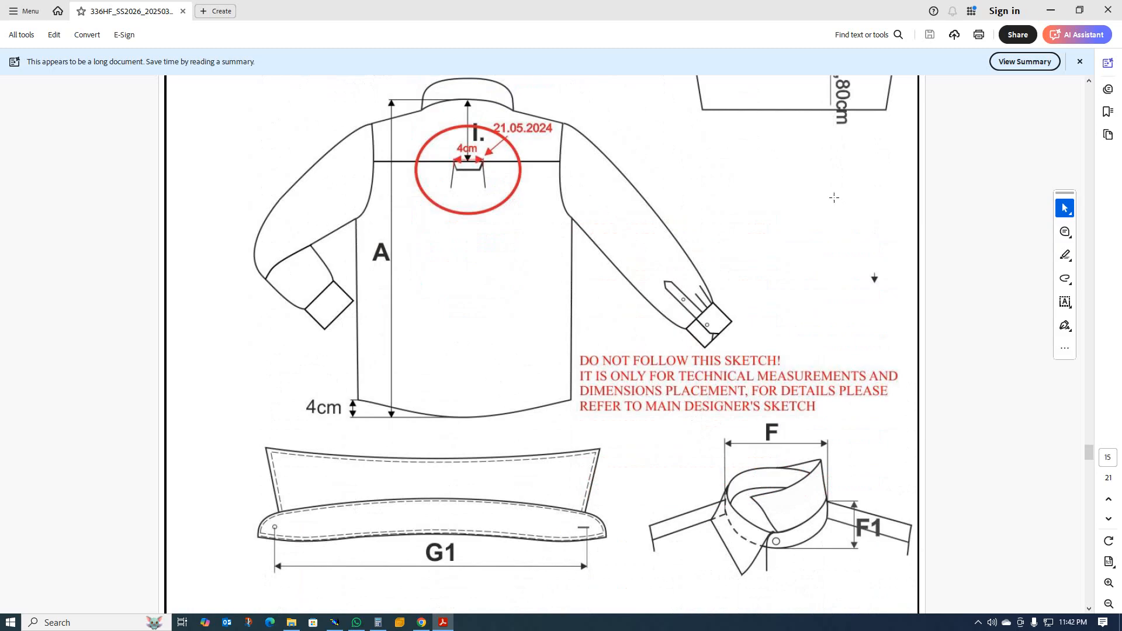
# Switch to Modaris and delete the vertical construction line rising from the end of the centre line at the neck.
pyautogui.click(1051, 9)
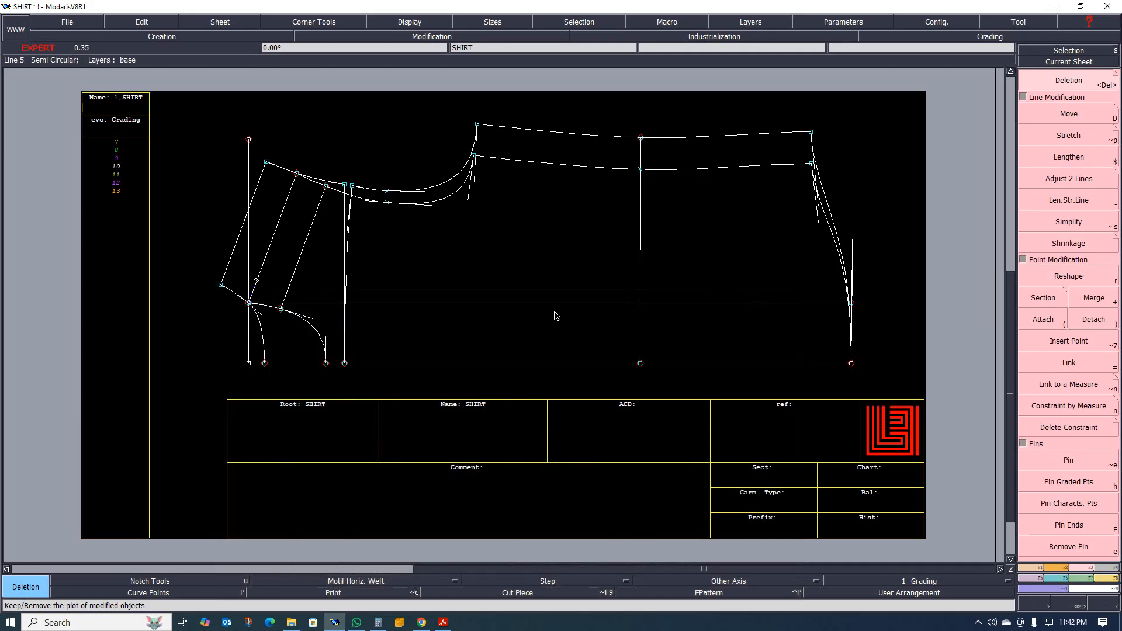
pyautogui.scroll(-2, 498, 309)
pyautogui.scroll(3, 491, 263)
pyautogui.scroll(-3, 461, 299)
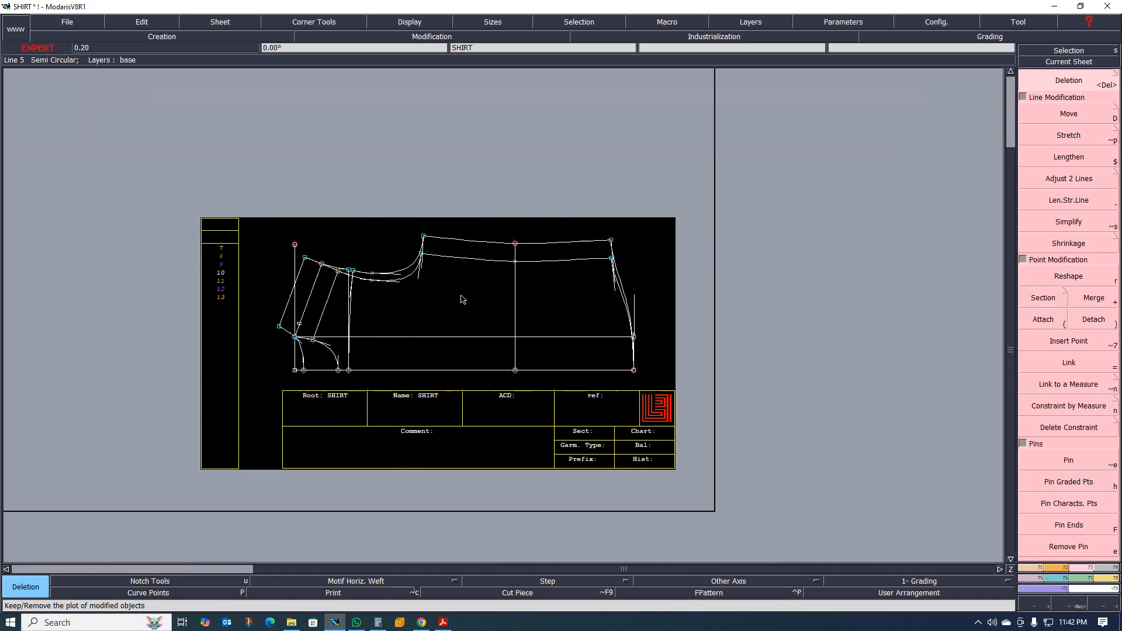
pyautogui.scroll(3, 390, 317)
pyautogui.scroll(-3, 351, 310)
pyautogui.scroll(2, 354, 318)
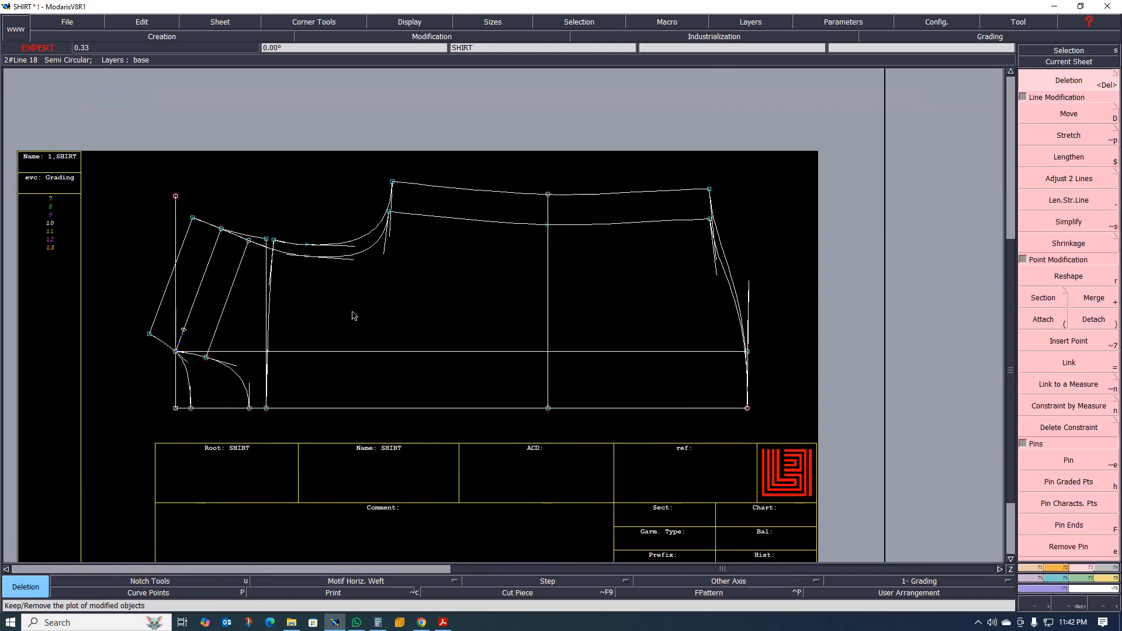
pyautogui.scroll(2, 353, 316)
pyautogui.scroll(-3, 352, 316)
pyautogui.scroll(2, 353, 315)
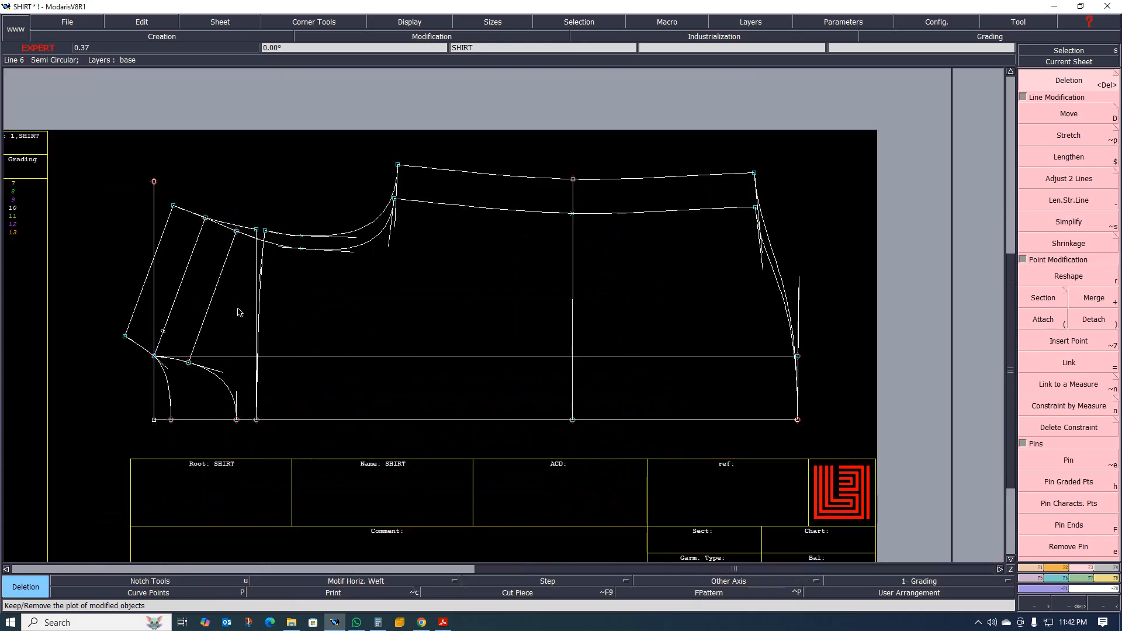
pyautogui.click(152, 299)
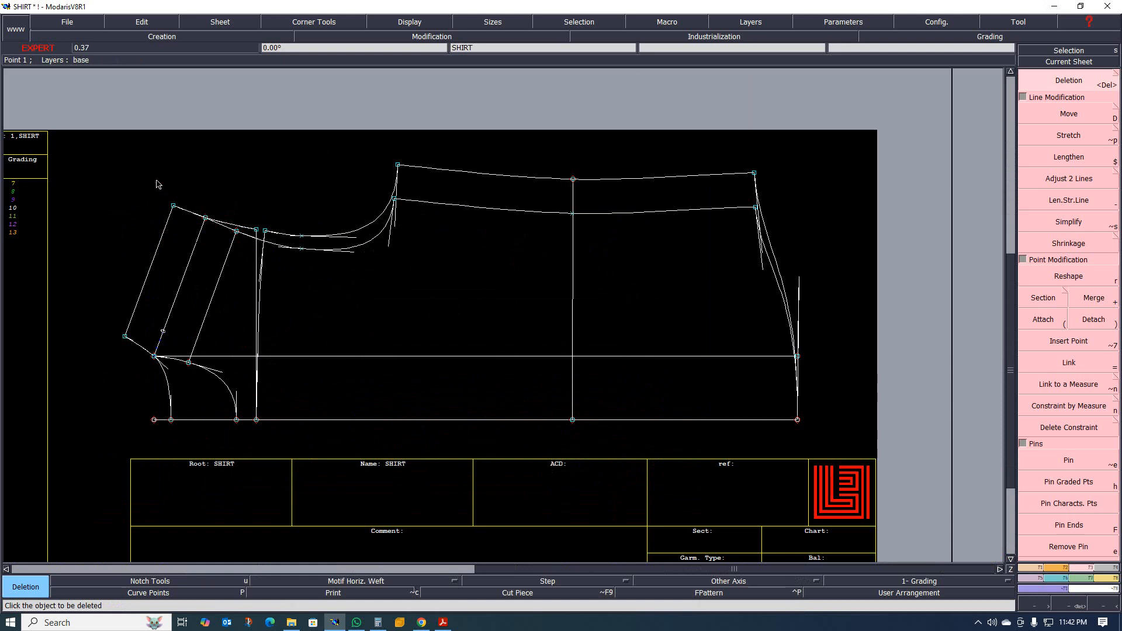
pyautogui.scroll(-4, 308, 368)
pyautogui.scroll(4, 310, 363)
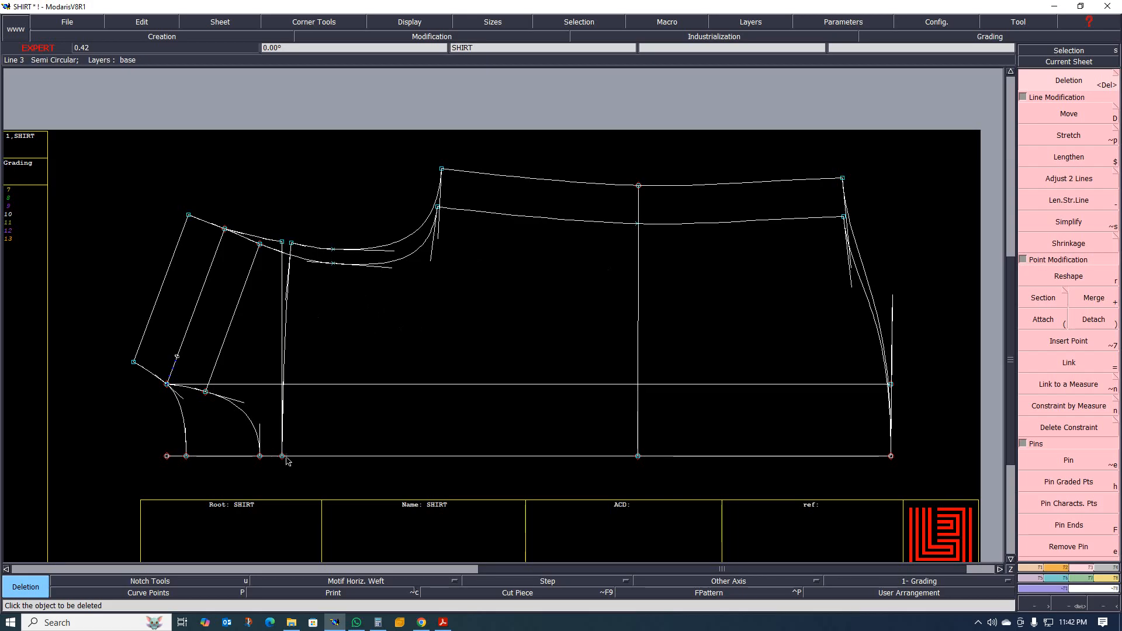
pyautogui.scroll(2, 286, 462)
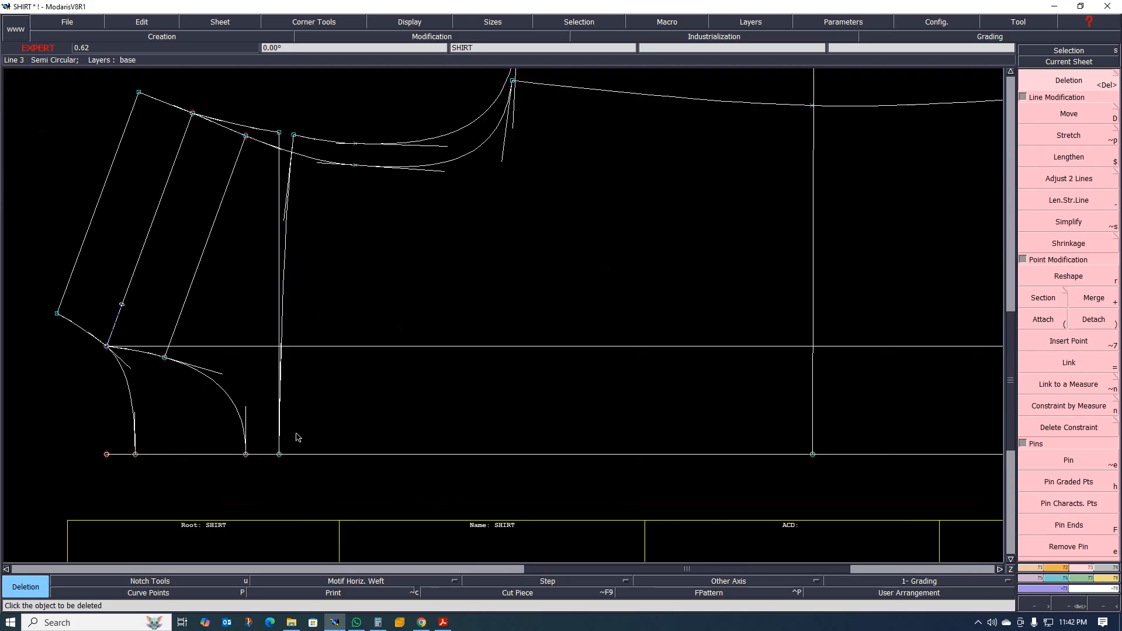
pyautogui.scroll(-1, 283, 455)
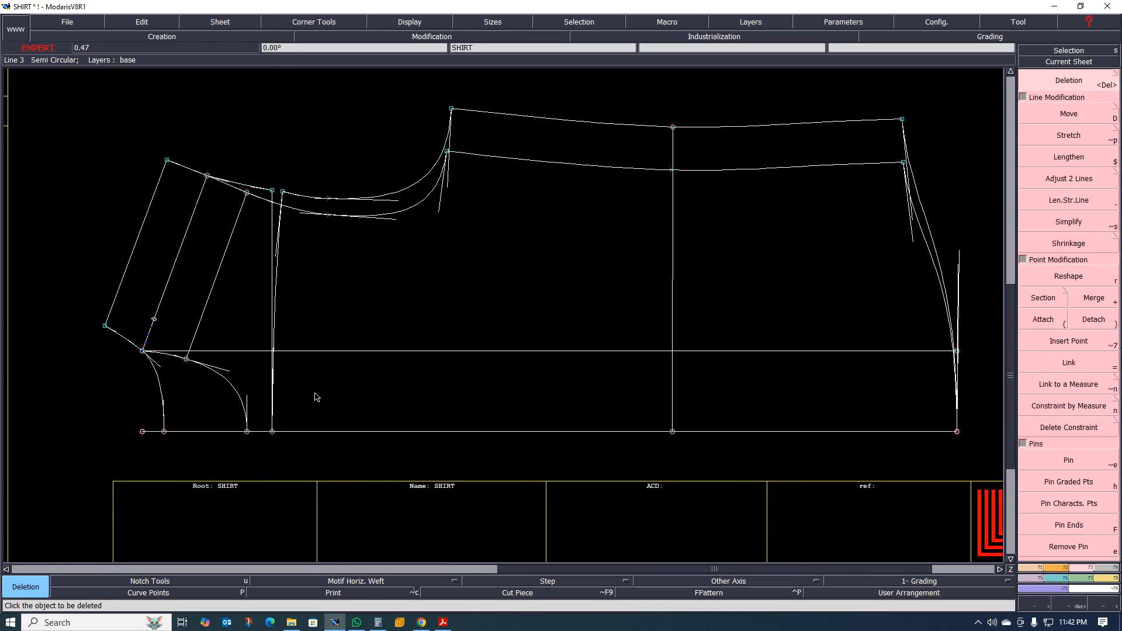
# Switch to the tech pack PDF and examine the pattern-piece dimensions on page 16 and the shirt sketches on pages 14 and 15.
pyautogui.click(443, 623)
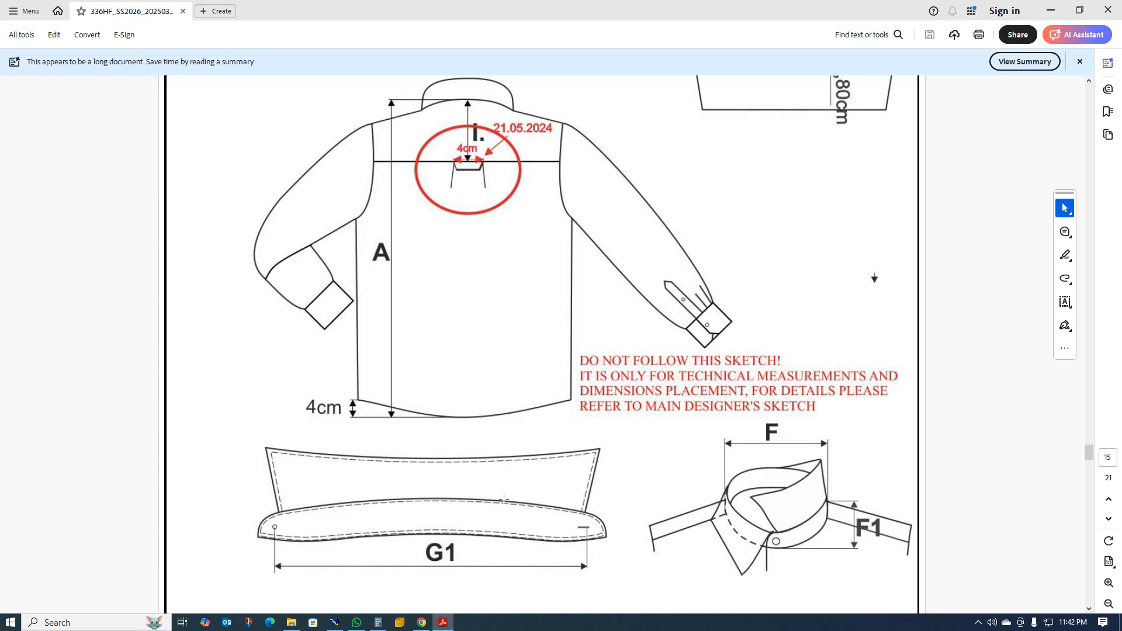
pyautogui.scroll(-10, 484, 377)
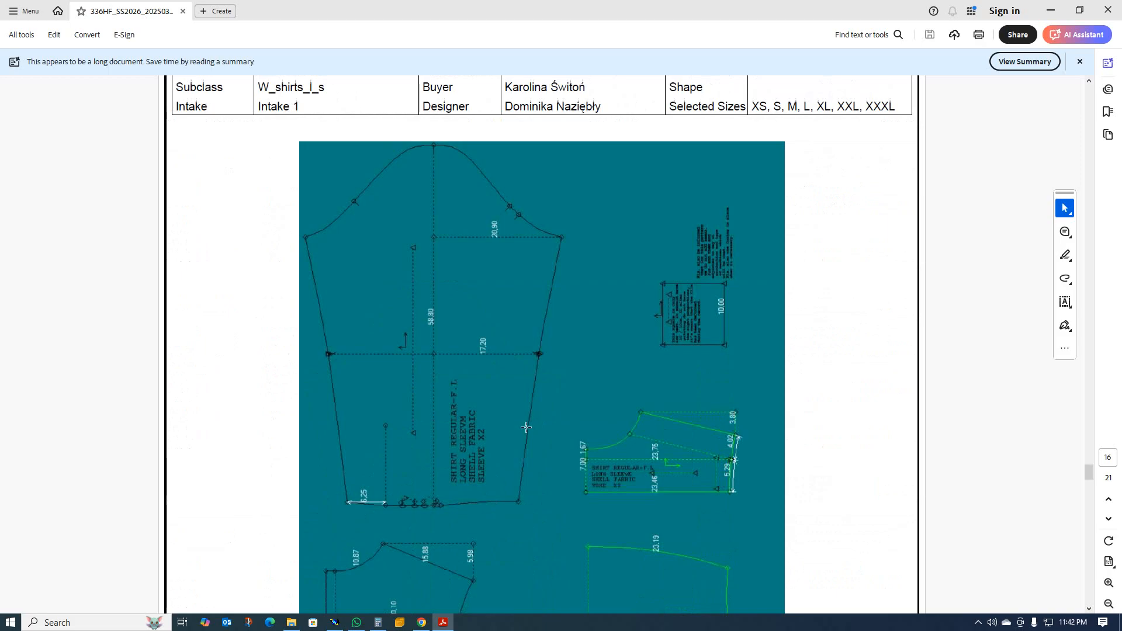
pyautogui.scroll(5, 532, 425)
pyautogui.scroll(-5, 525, 426)
pyautogui.scroll(-8, 524, 425)
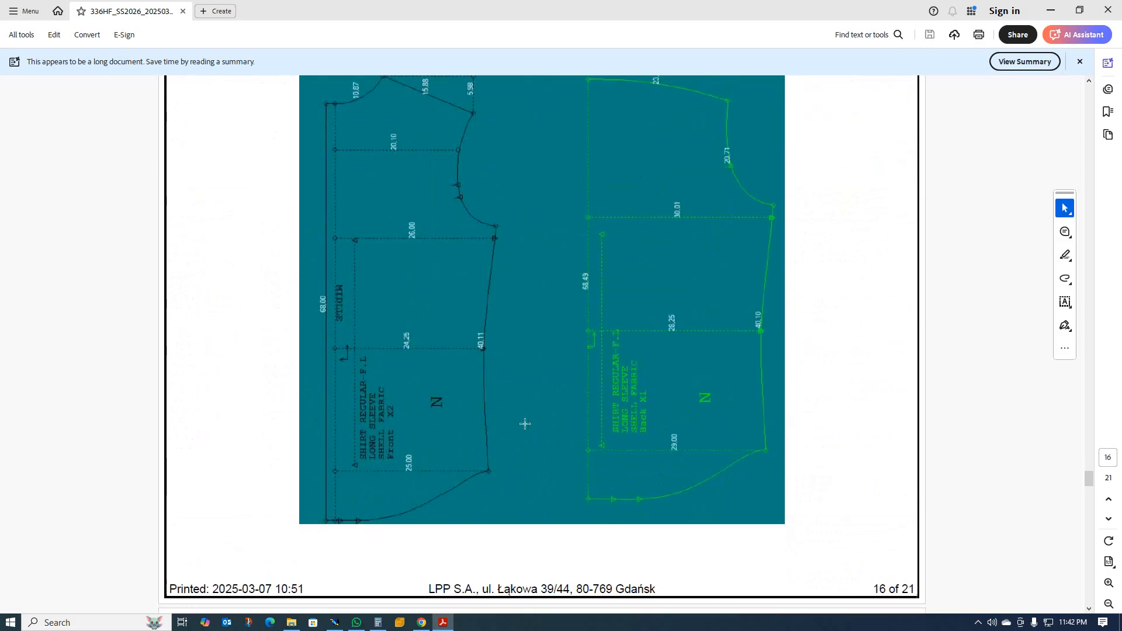
pyautogui.scroll(10, 523, 425)
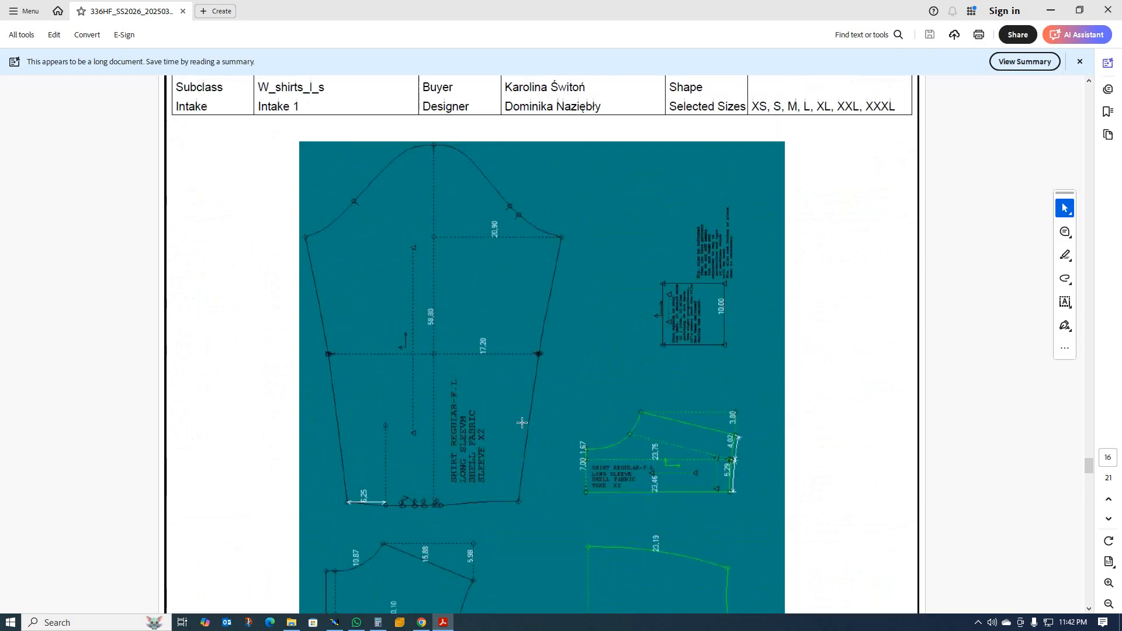
pyautogui.scroll(13, 524, 422)
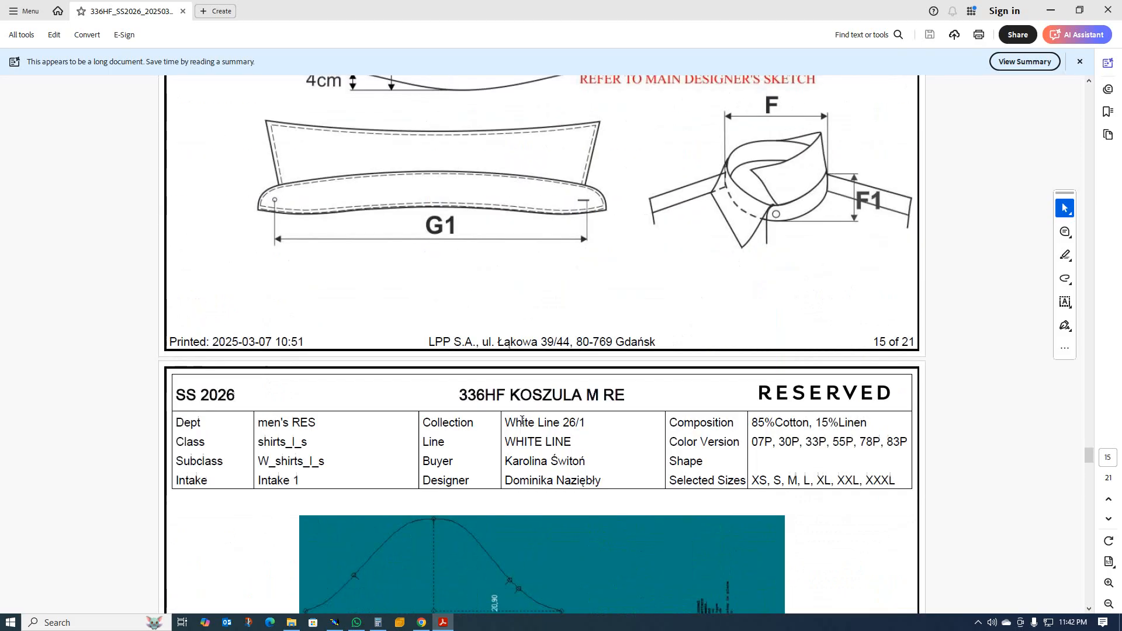
pyautogui.scroll(-3, 529, 420)
pyautogui.scroll(18, 517, 403)
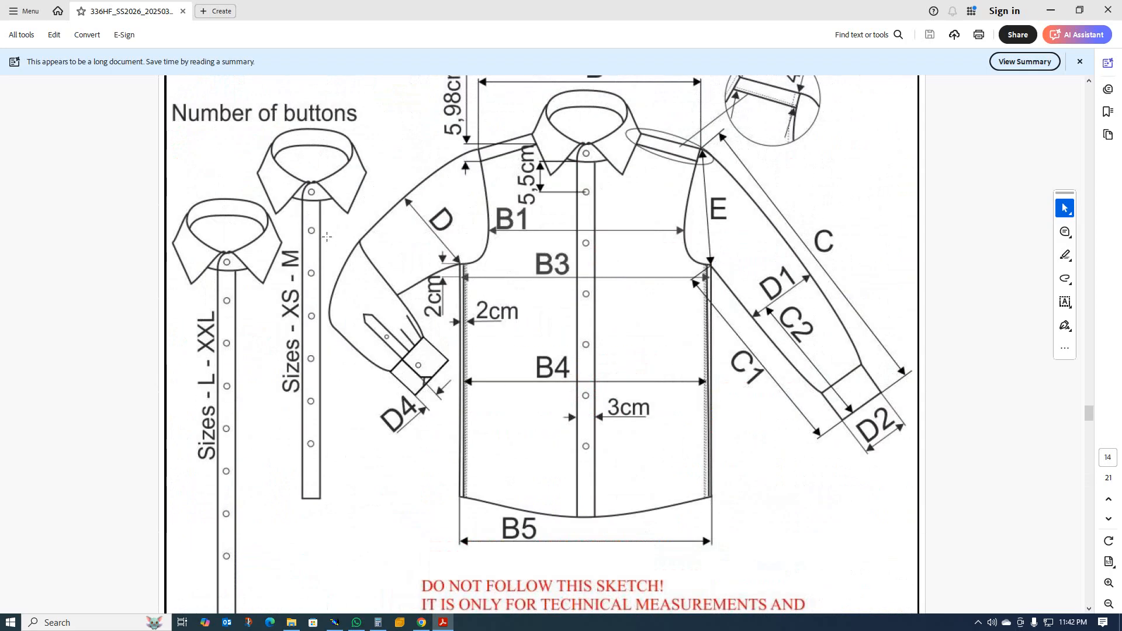
pyautogui.scroll(-20, 326, 231)
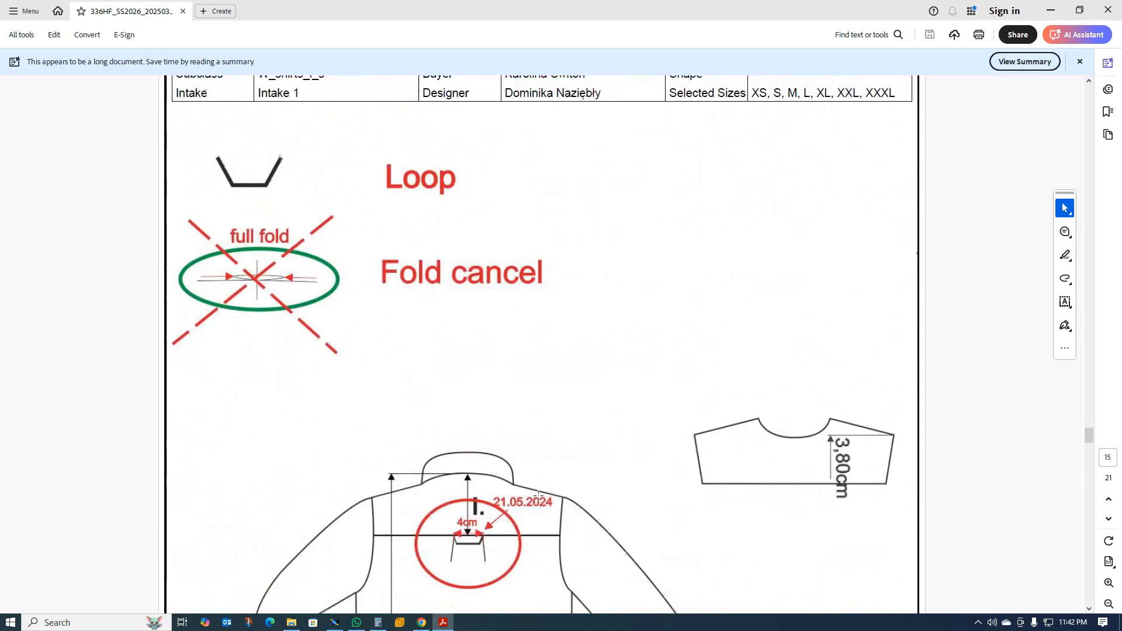
# Review the front and back piece dimensions on page 16, the button arrangement per size on page 17, and the front sketch on page 14.
pyautogui.scroll(2, 550, 484)
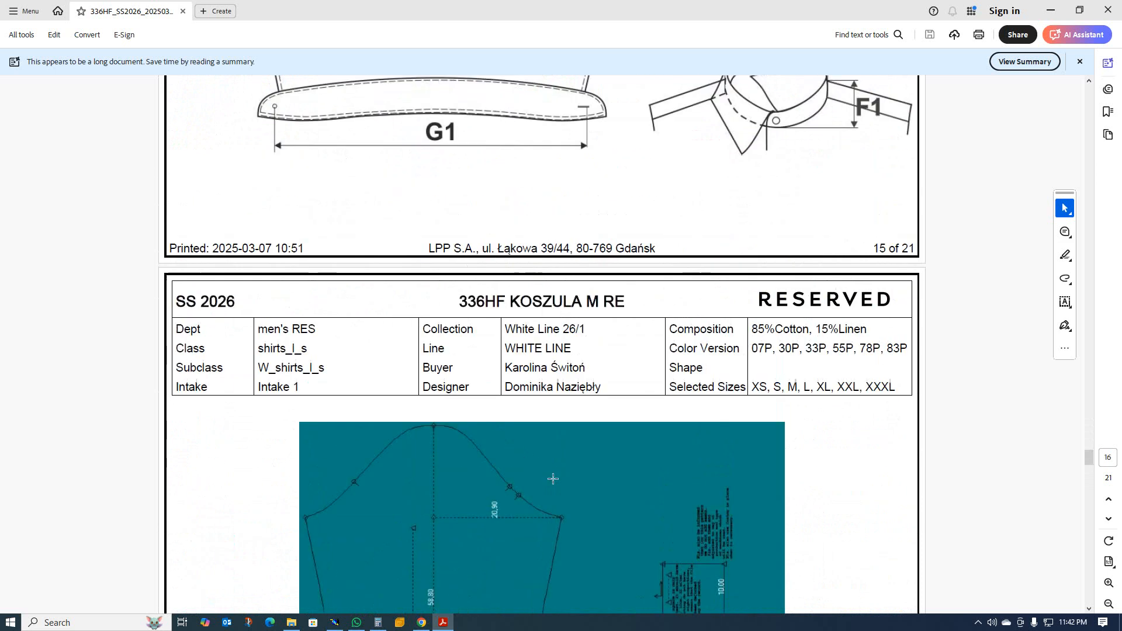
pyautogui.scroll(-5, 547, 479)
pyautogui.scroll(-8, 546, 478)
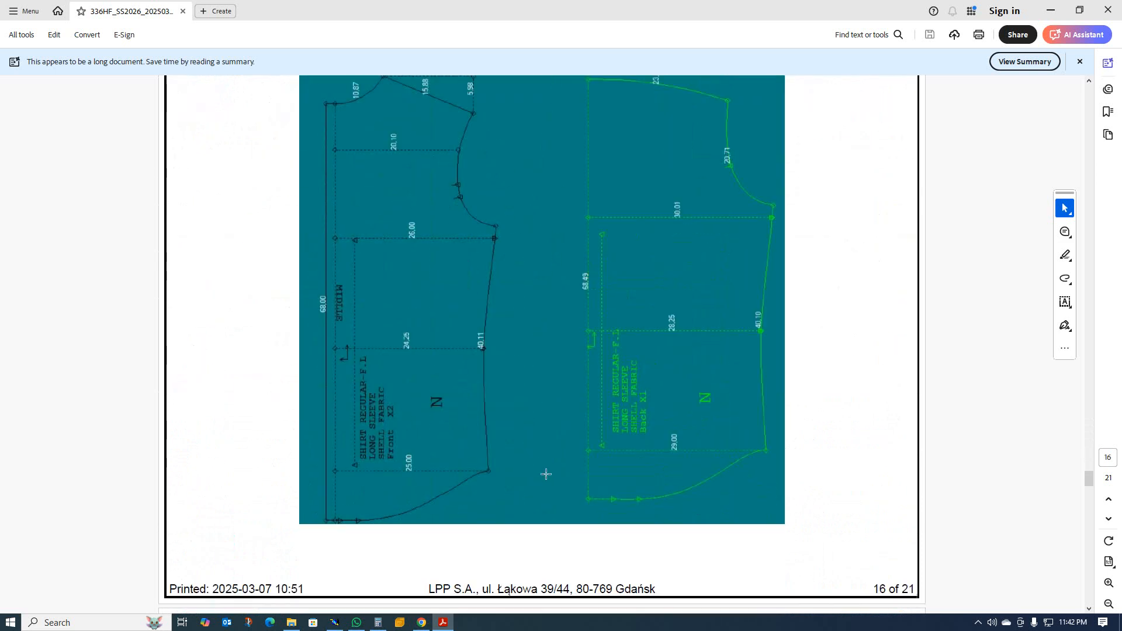
pyautogui.scroll(-10, 546, 474)
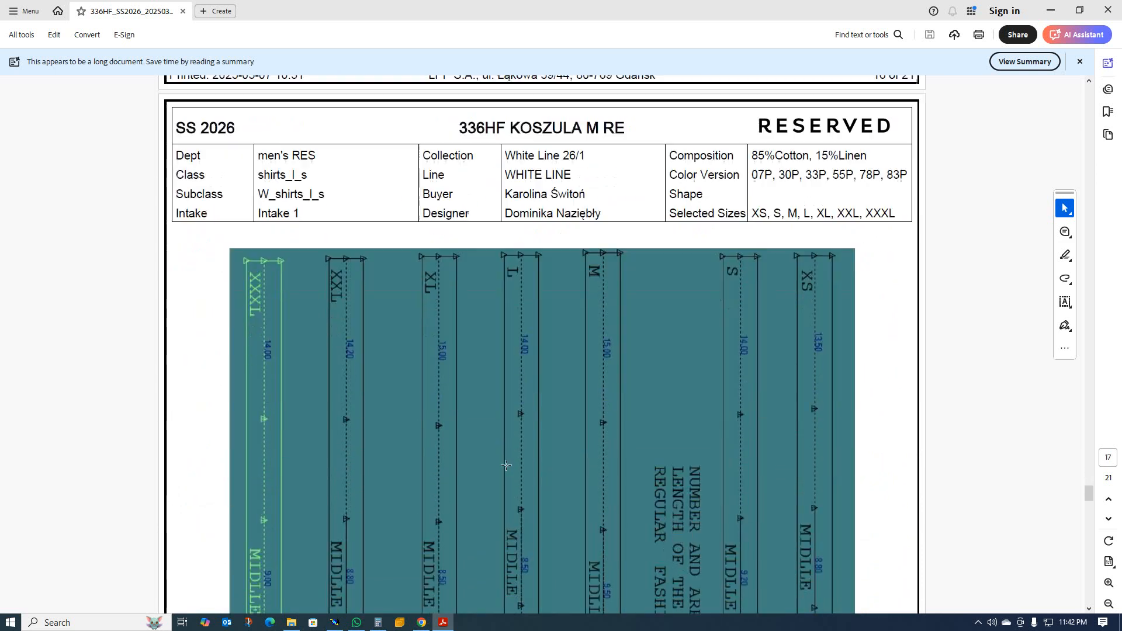
pyautogui.scroll(-10, 282, 462)
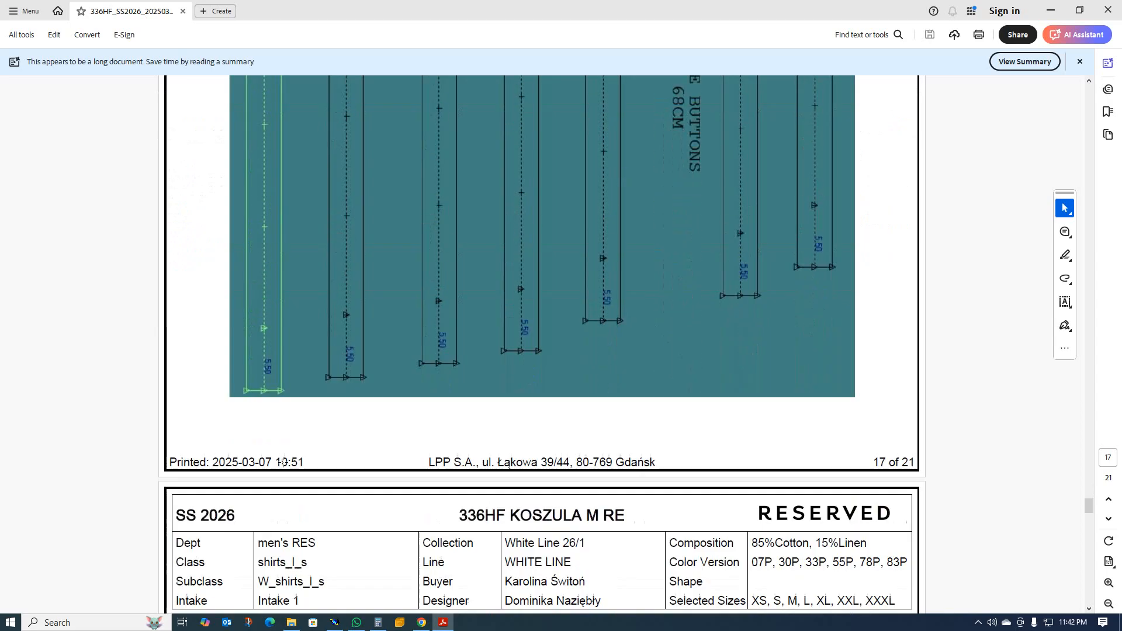
pyautogui.scroll(10, 282, 463)
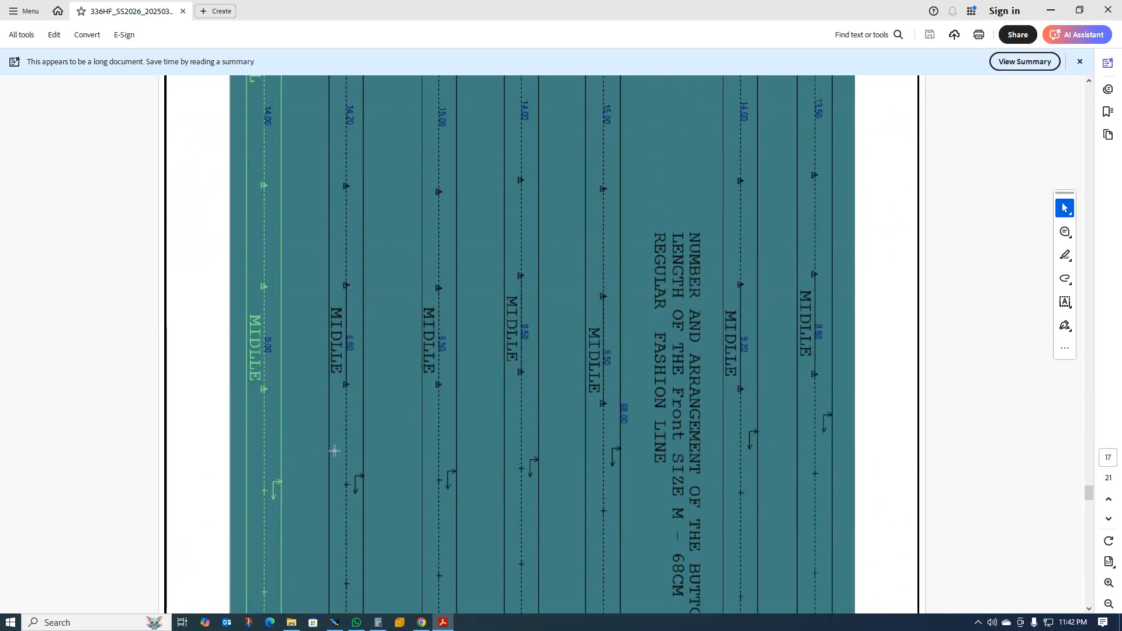
pyautogui.scroll(15, 434, 419)
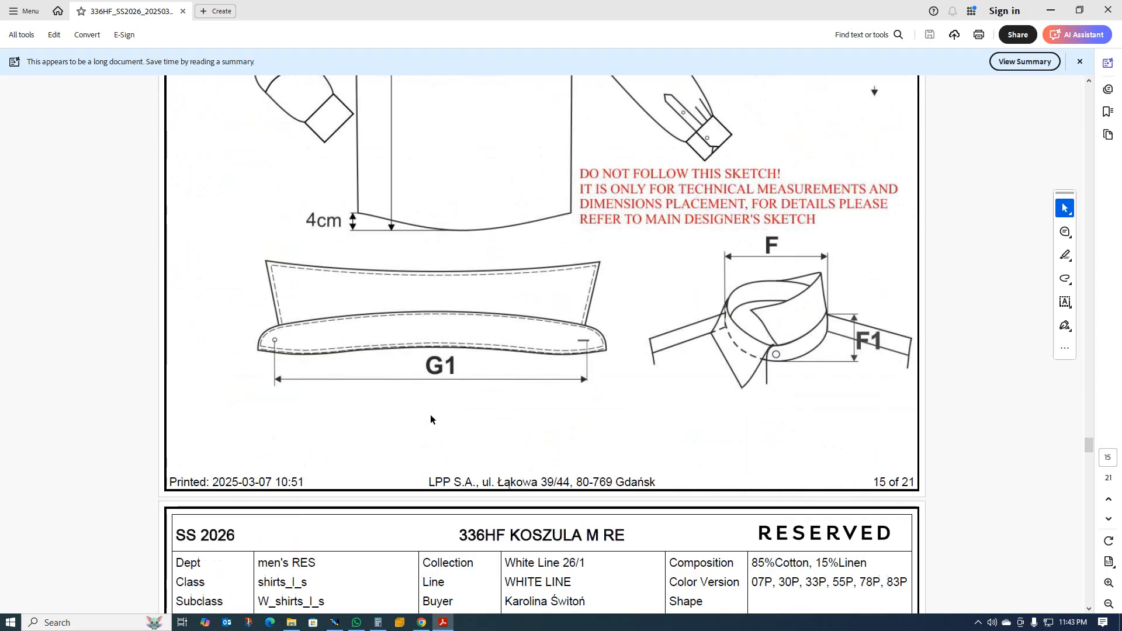
pyautogui.scroll(10, 430, 414)
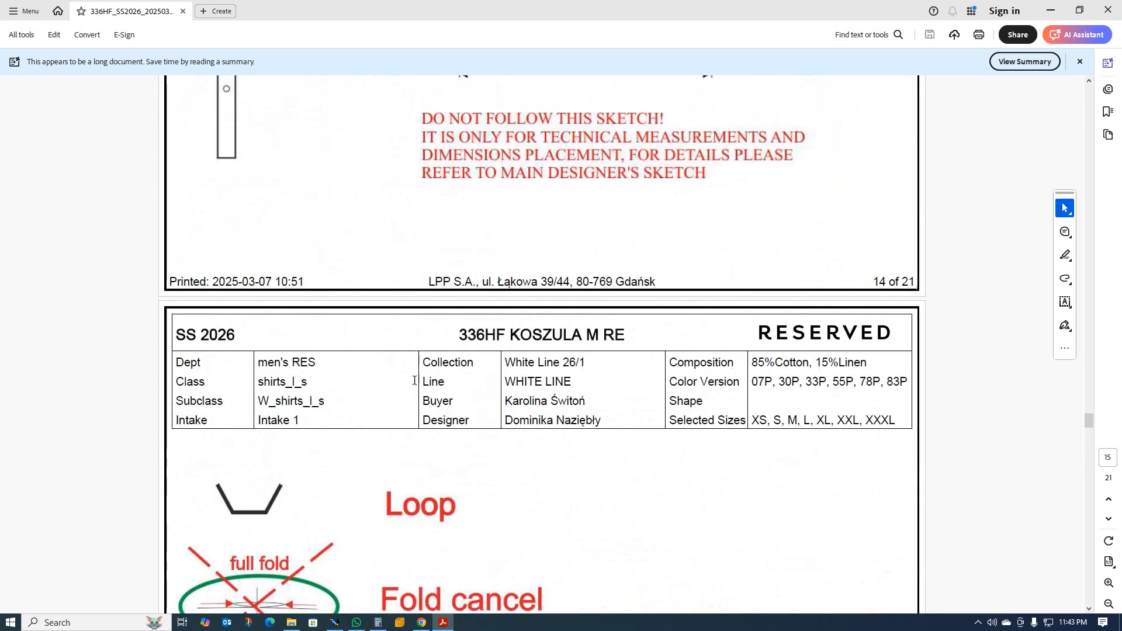
pyautogui.scroll(2, 416, 379)
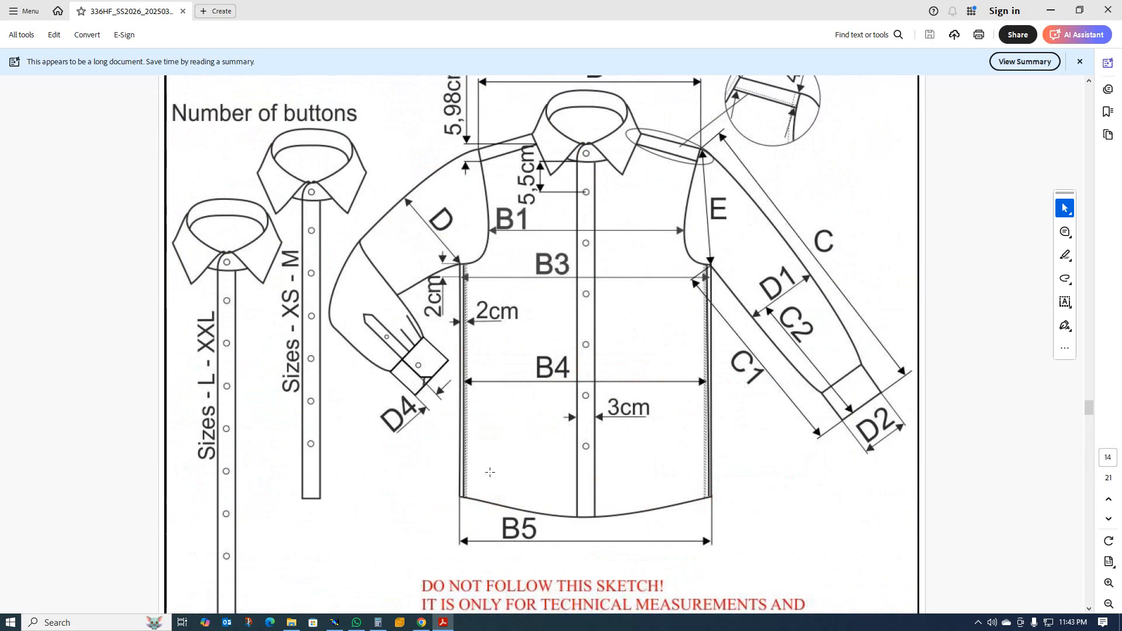
# Switch back to Modaris and copy the geometry of the SHIRT sheet onto a new sheet.
pyautogui.click(334, 623)
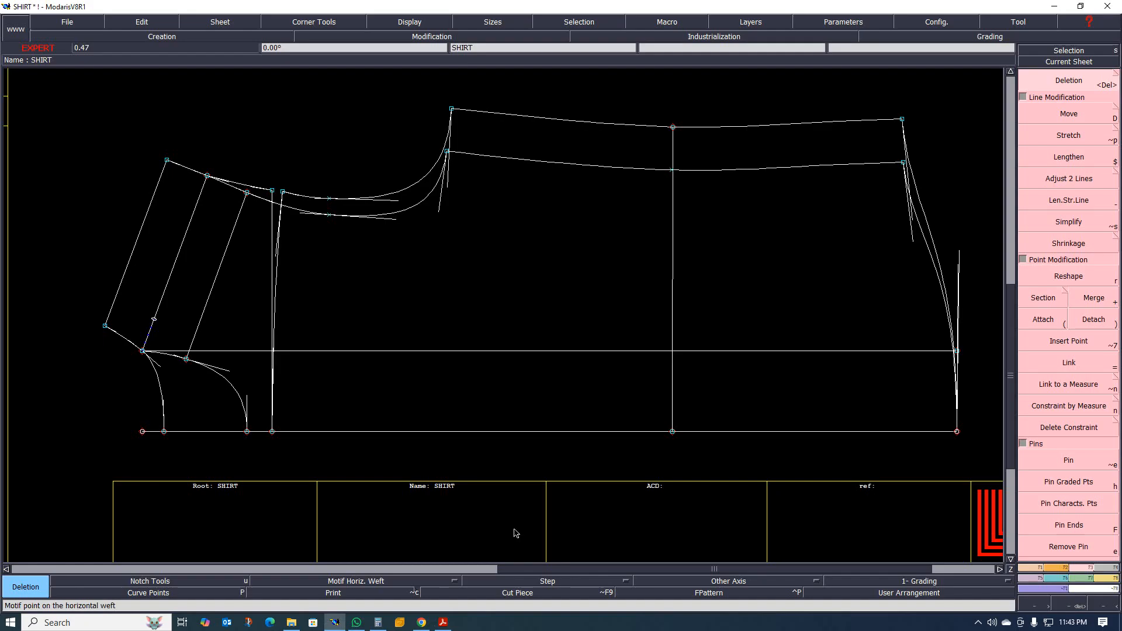
pyautogui.scroll(3, 491, 418)
pyautogui.scroll(-1, 431, 428)
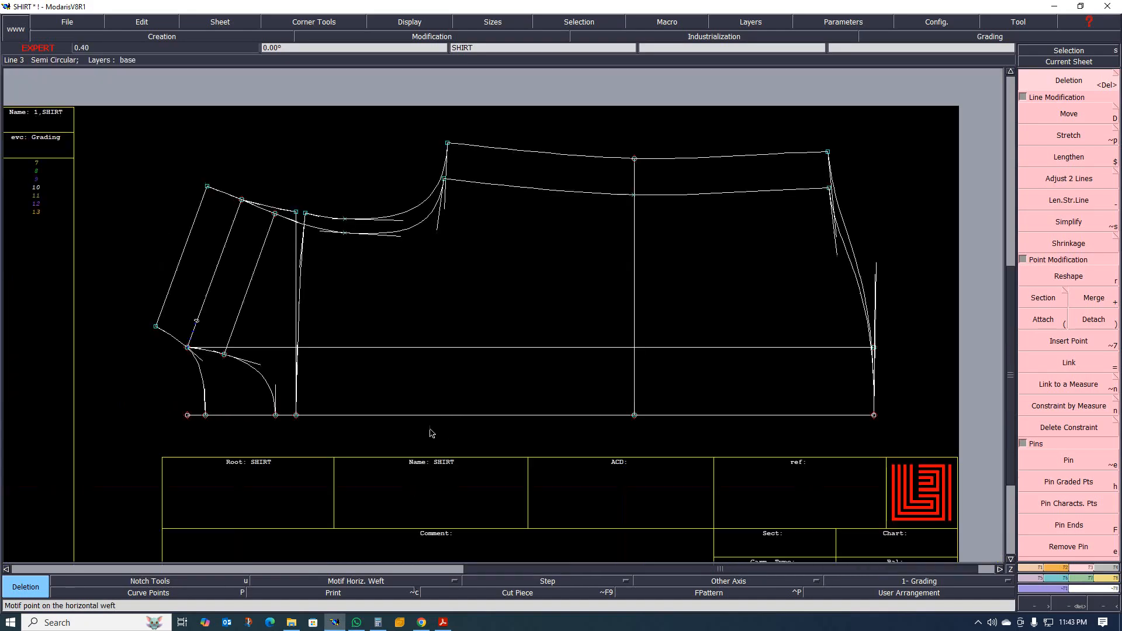
pyautogui.scroll(1, 426, 430)
pyautogui.scroll(-2, 383, 431)
pyautogui.scroll(3, 380, 436)
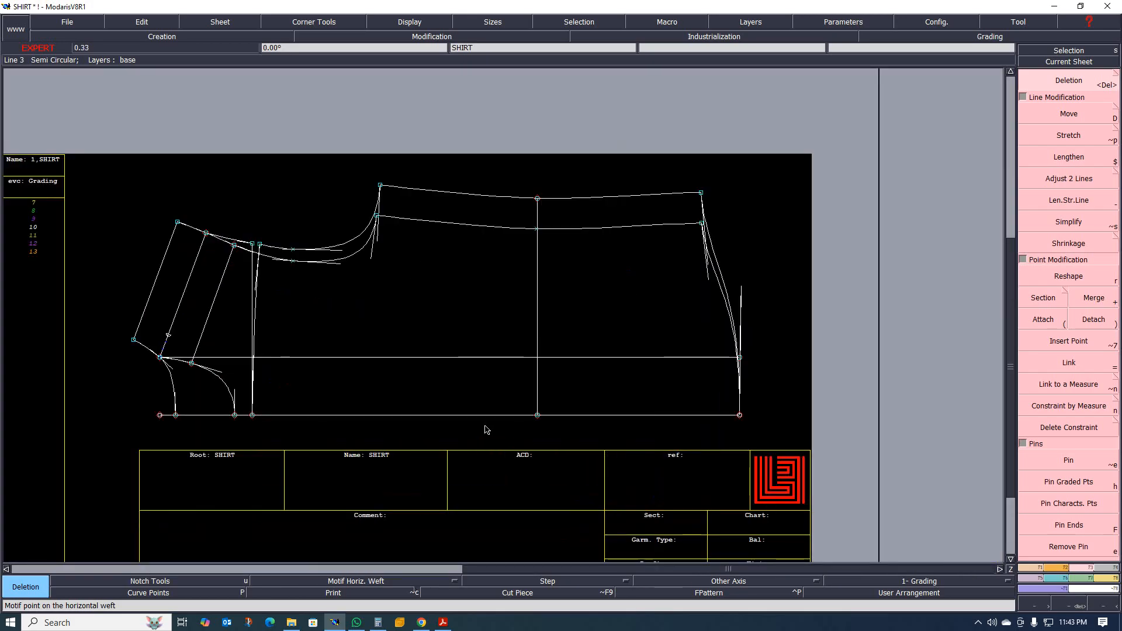
pyautogui.hotkey('shift', 'x')
pyautogui.click(453, 372)
pyautogui.click(718, 306)
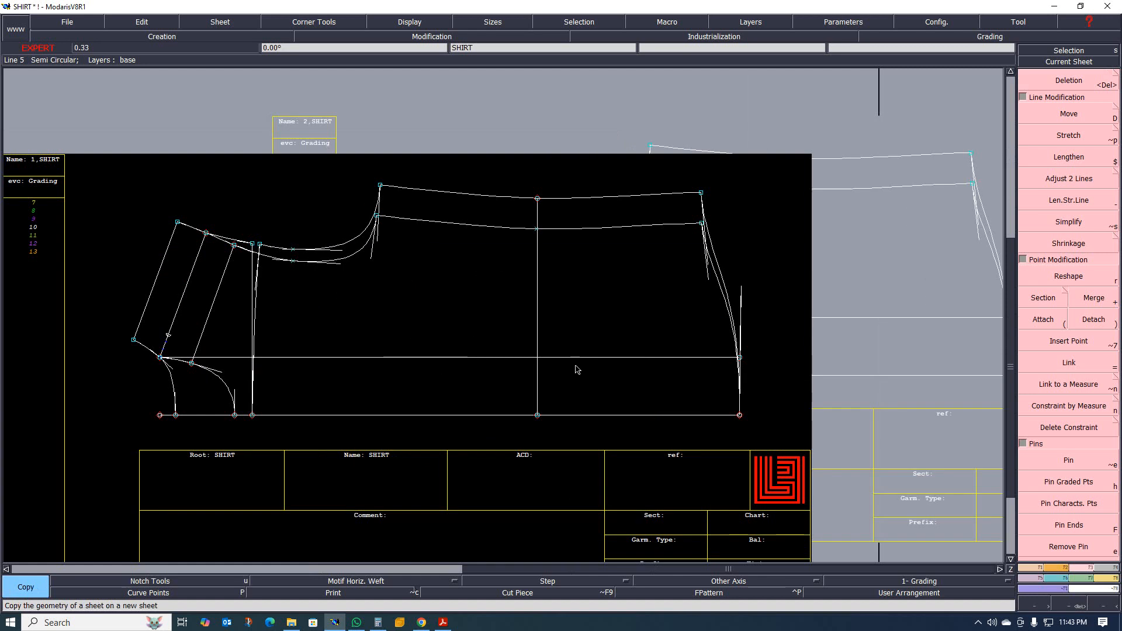
# Arrange all sheets, select SHIRT2, and delete its inner side seam, inner armhole curve and the two inner slanted shoulder lines.
pyautogui.press('8')
pyautogui.click(415, 378)
pyautogui.scroll(3, 411, 382)
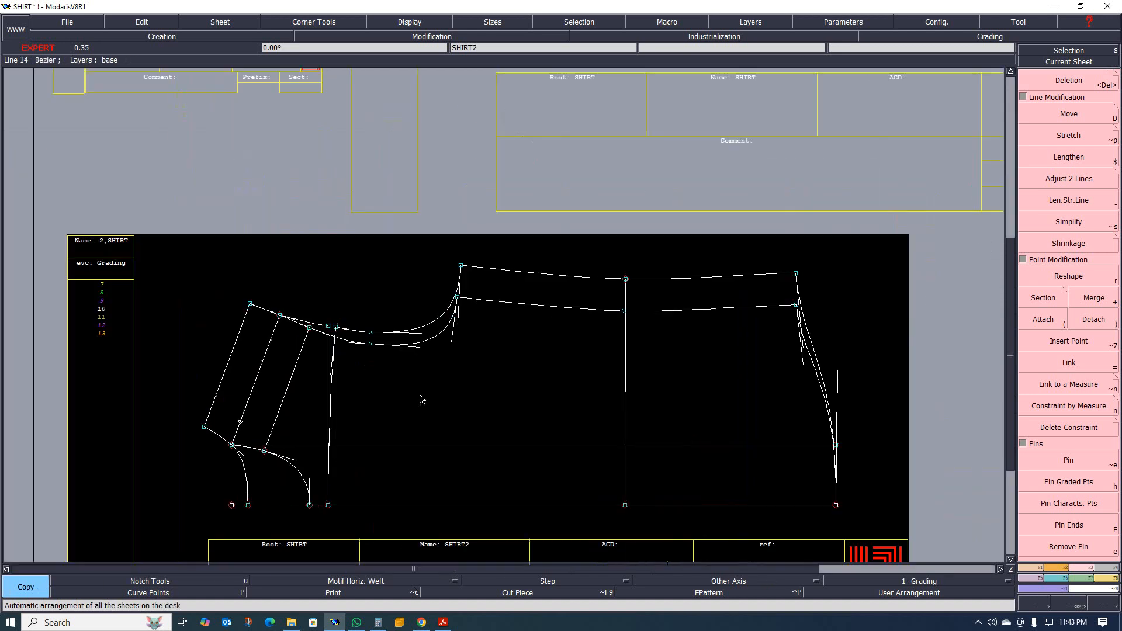
pyautogui.press('Delete')
pyautogui.click(545, 314)
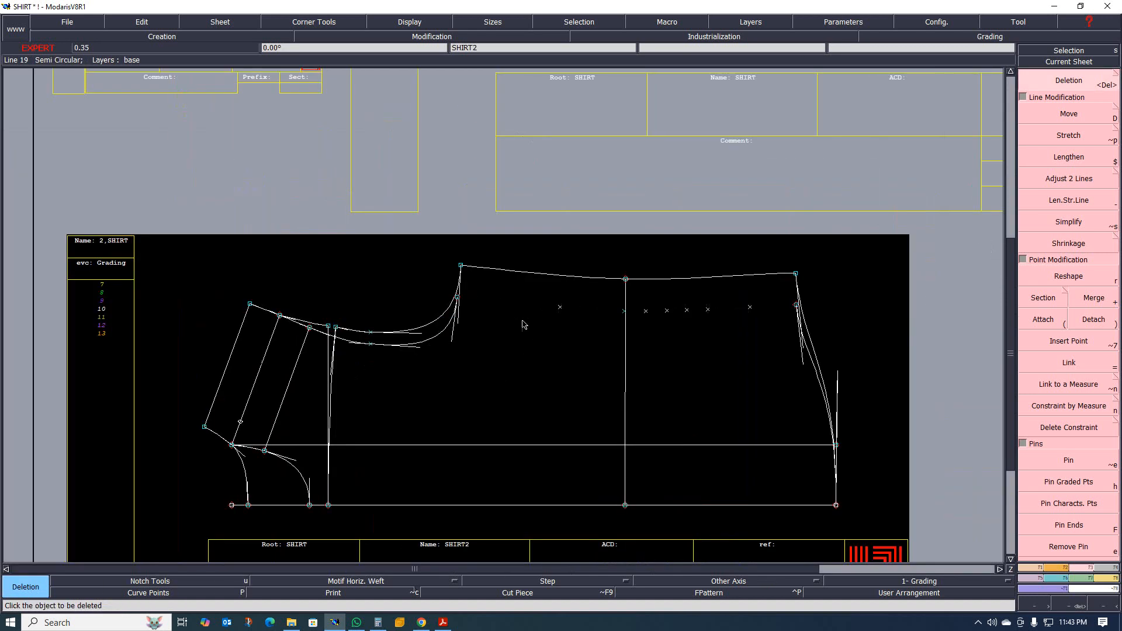
pyautogui.click(435, 340)
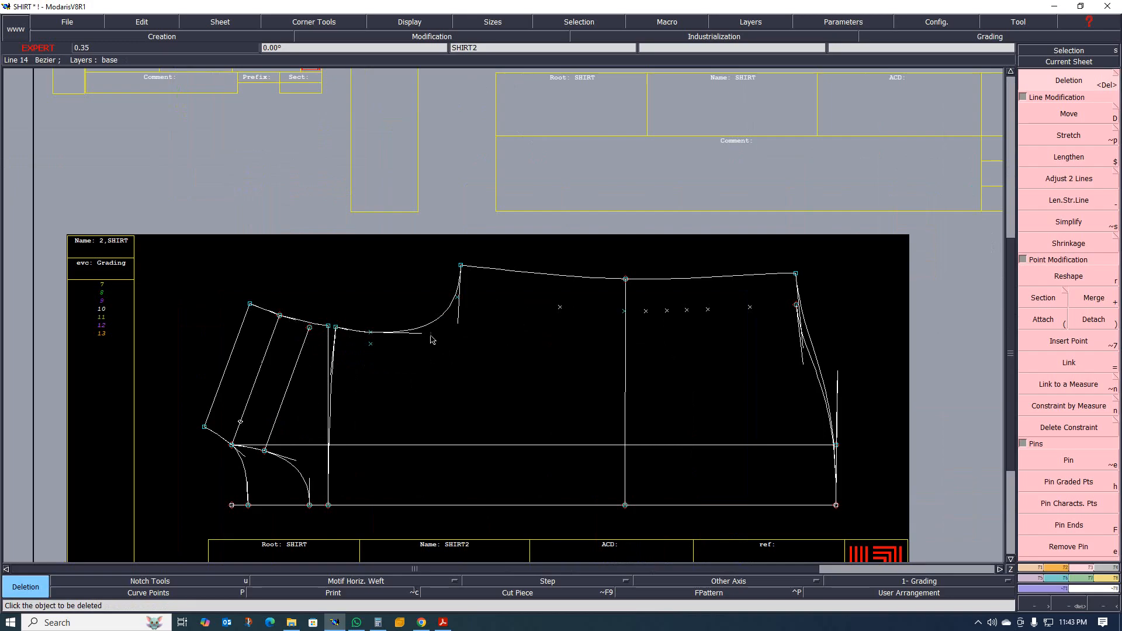
pyautogui.click(304, 347)
pyautogui.click(257, 387)
# Delete the leftover points along the removed side seam and the inner hem curve on SHIRT2.
pyautogui.click(561, 308)
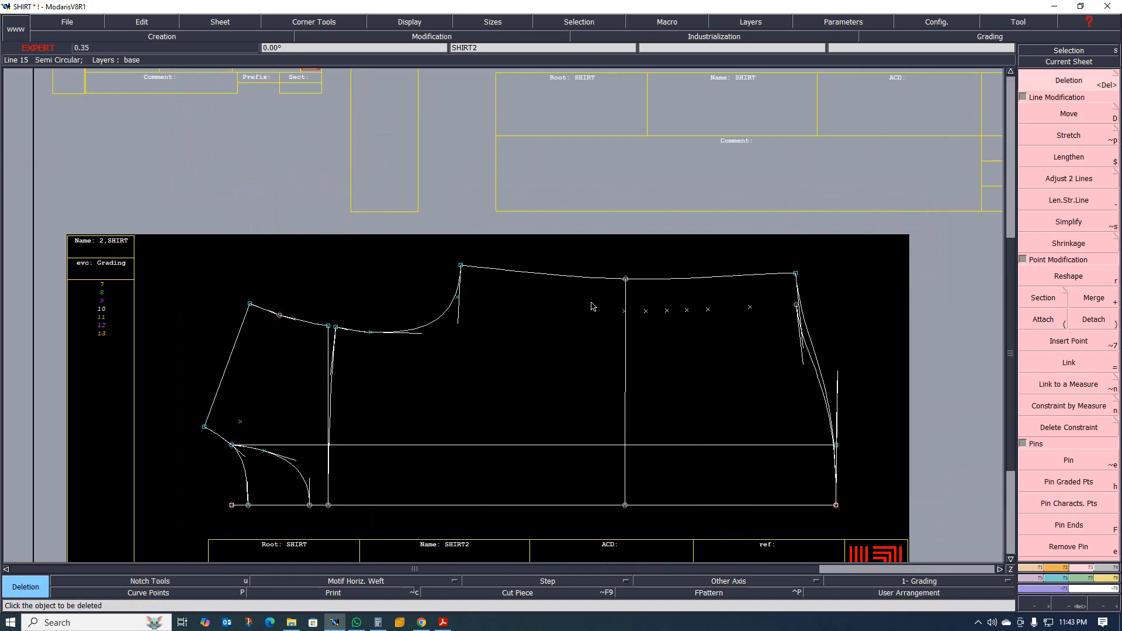
pyautogui.moveTo(591, 302); pyautogui.dragTo(758, 318)
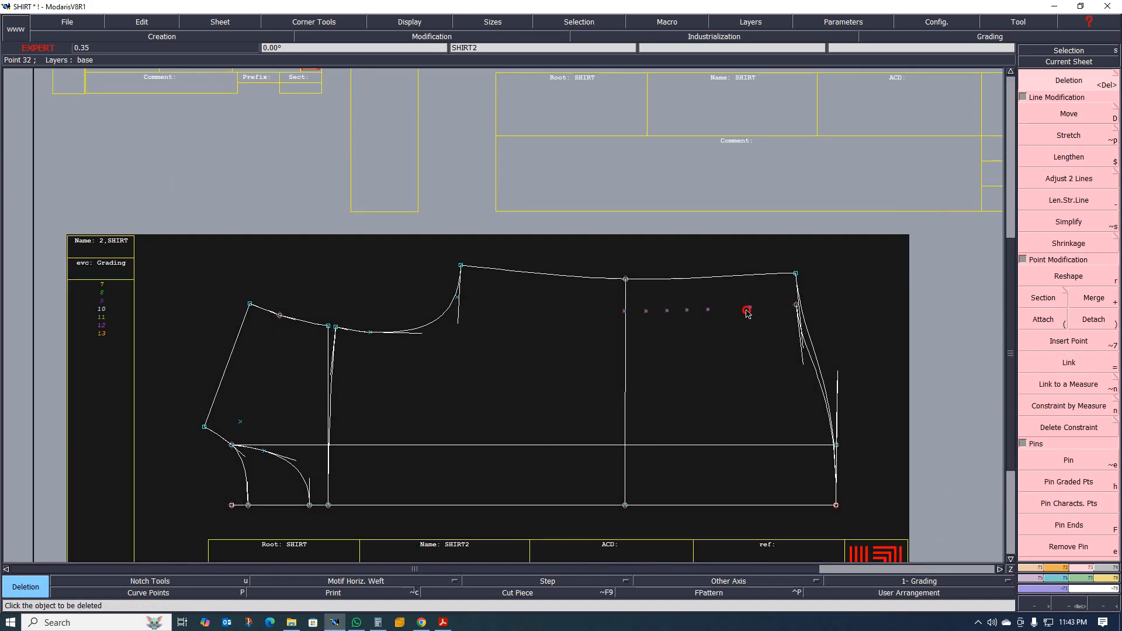
pyautogui.click(745, 309)
pyautogui.click(818, 381)
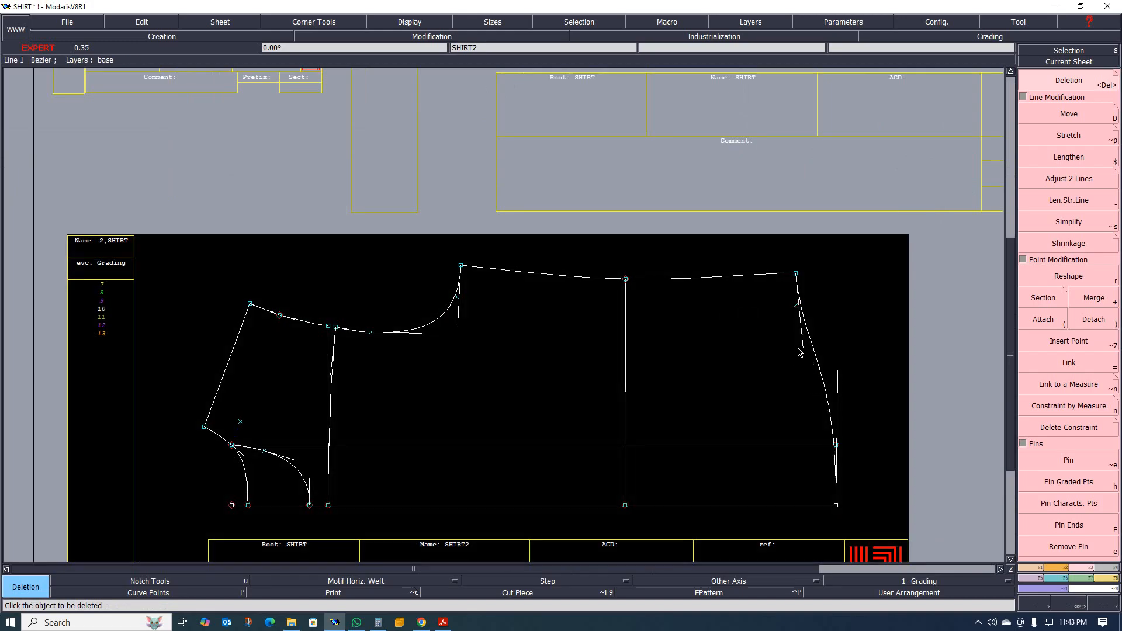
# Delete the horizontal construction line running from the neck point to the hem on SHIRT2.
pyautogui.scroll(-1, 652, 337)
pyautogui.scroll(4, 522, 397)
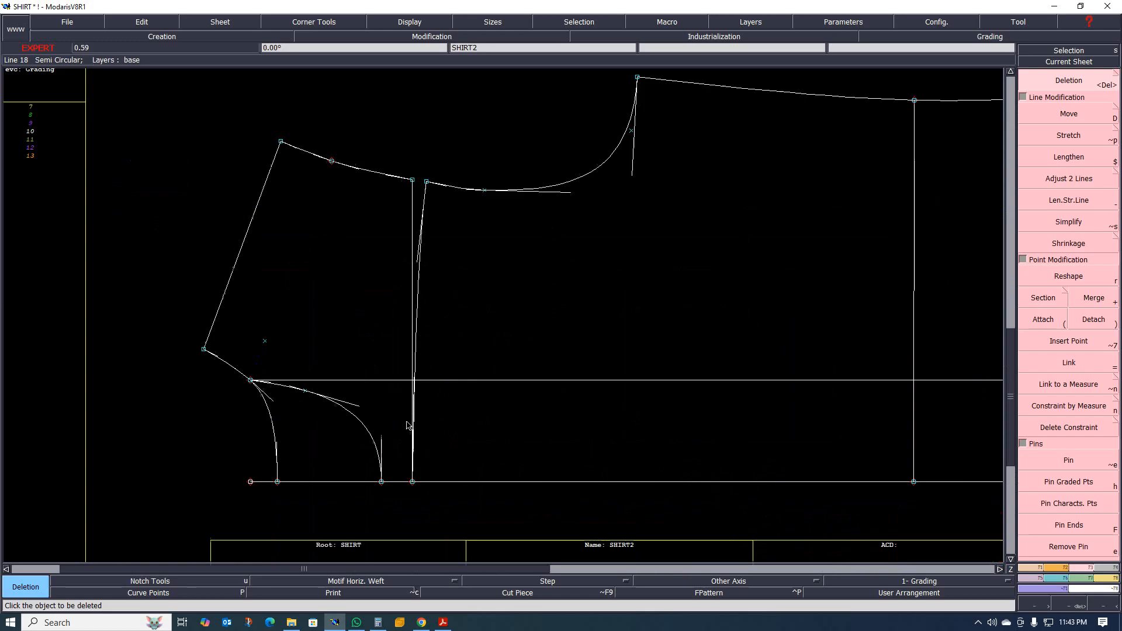
pyautogui.scroll(-1, 413, 339)
pyautogui.scroll(1, 415, 327)
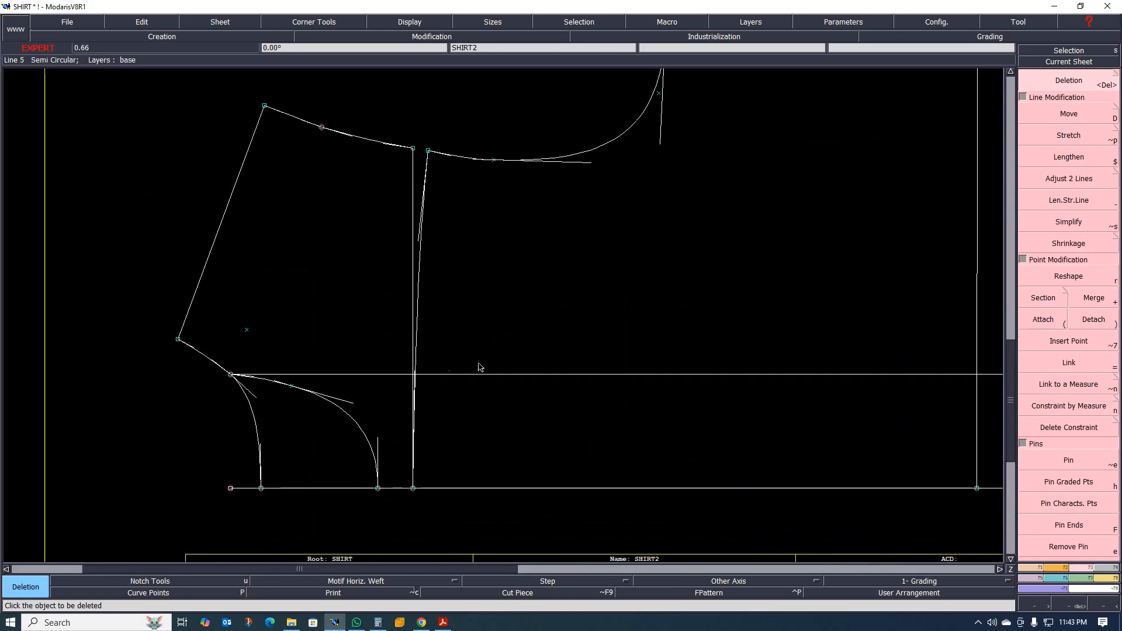
pyautogui.click(513, 375)
pyautogui.scroll(-2, 389, 383)
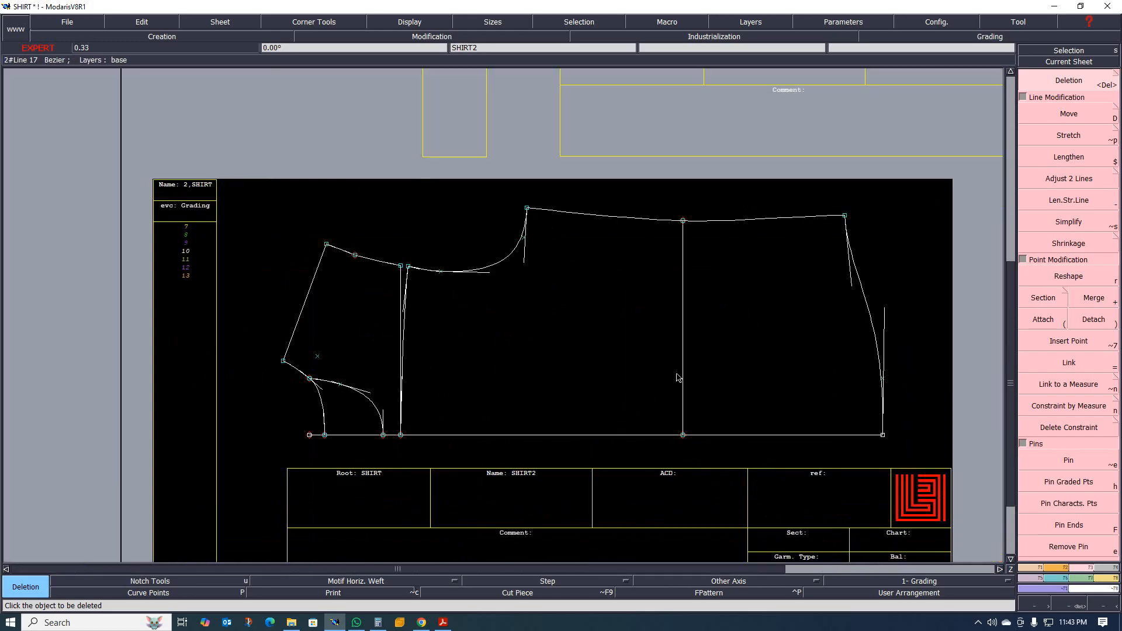
# Delete the outer side seam curve on the original SHIRT sheet.
pyautogui.scroll(-4, 644, 353)
pyautogui.scroll(4, 701, 234)
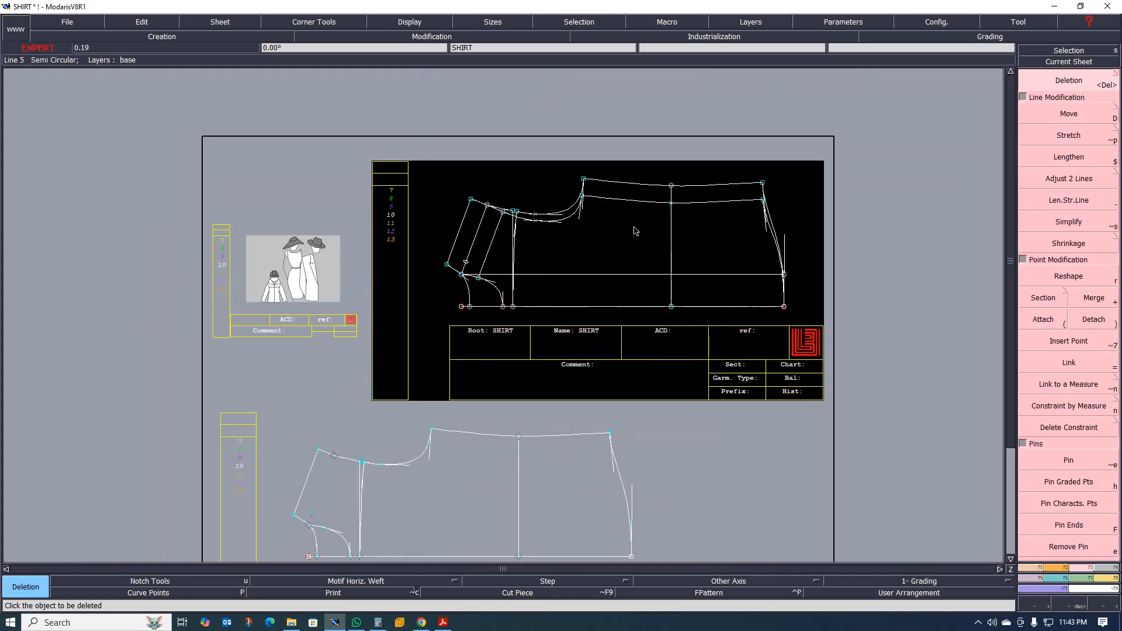
pyautogui.scroll(-2, 526, 252)
pyautogui.scroll(3, 506, 255)
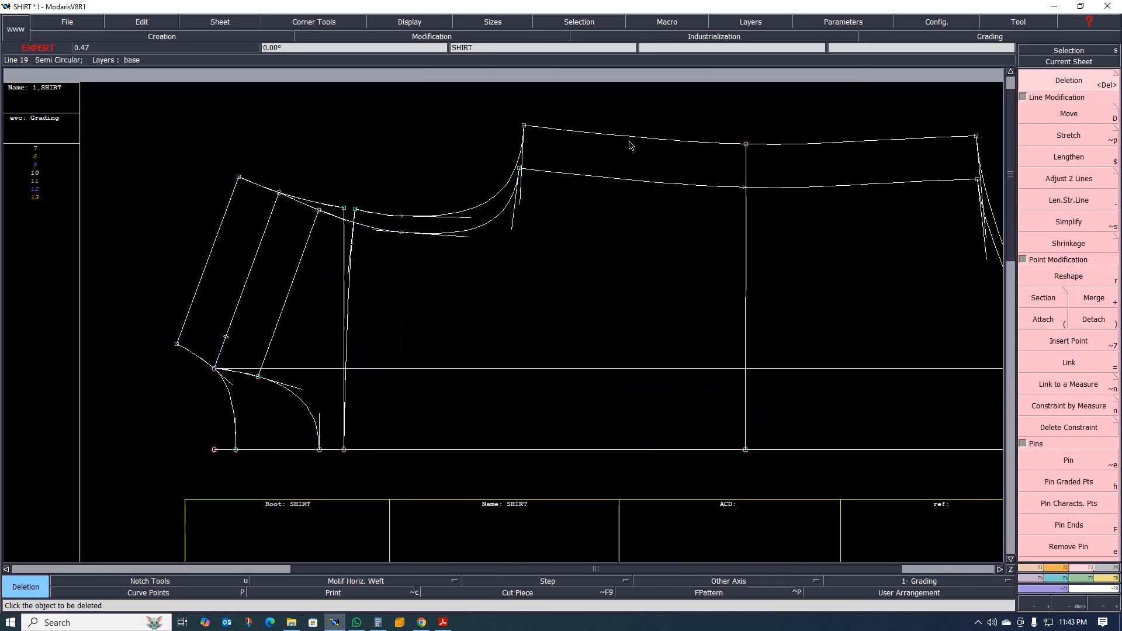
pyautogui.scroll(-2, 567, 185)
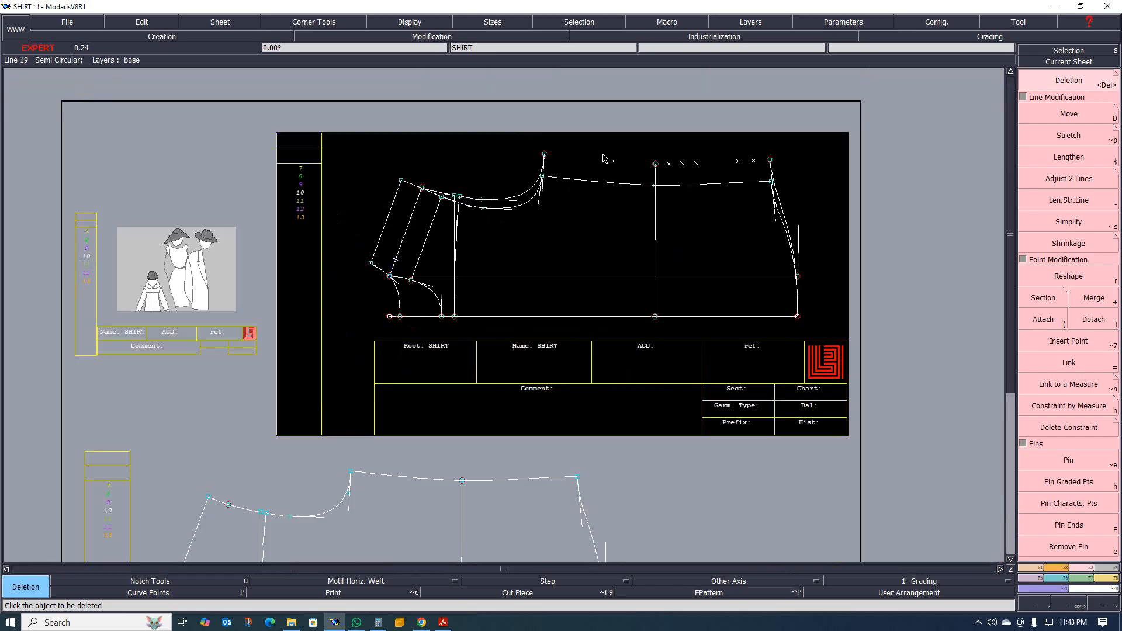
pyautogui.scroll(2, 661, 168)
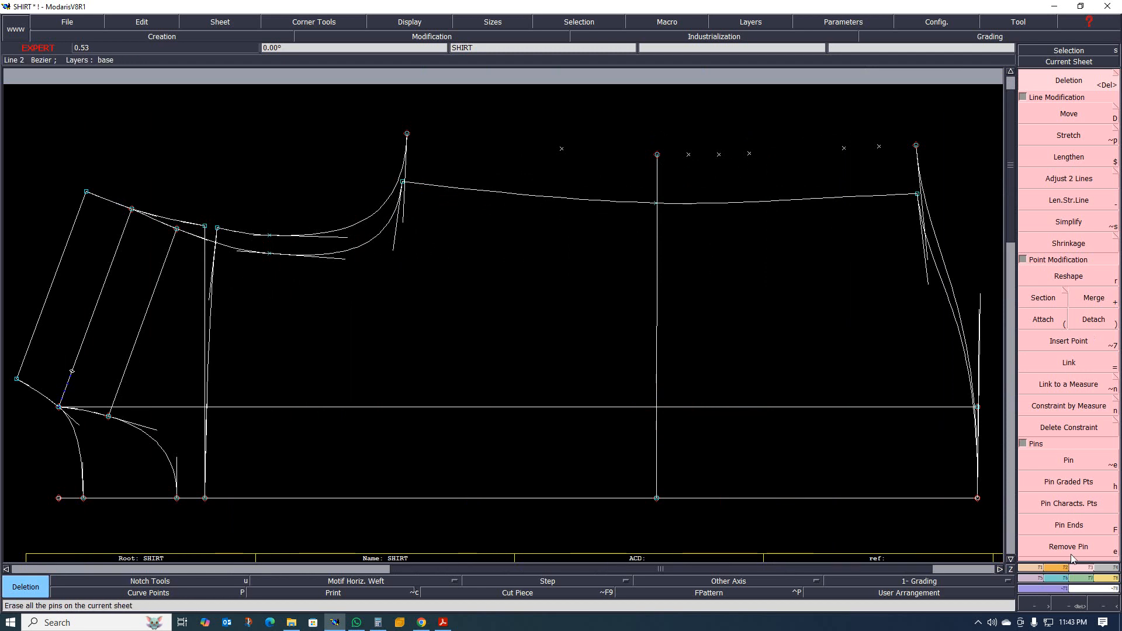
# Adjust the vertical cross line's length to the remaining side seam on SHIRT and attach its end point to the seam.
pyautogui.click(1075, 179)
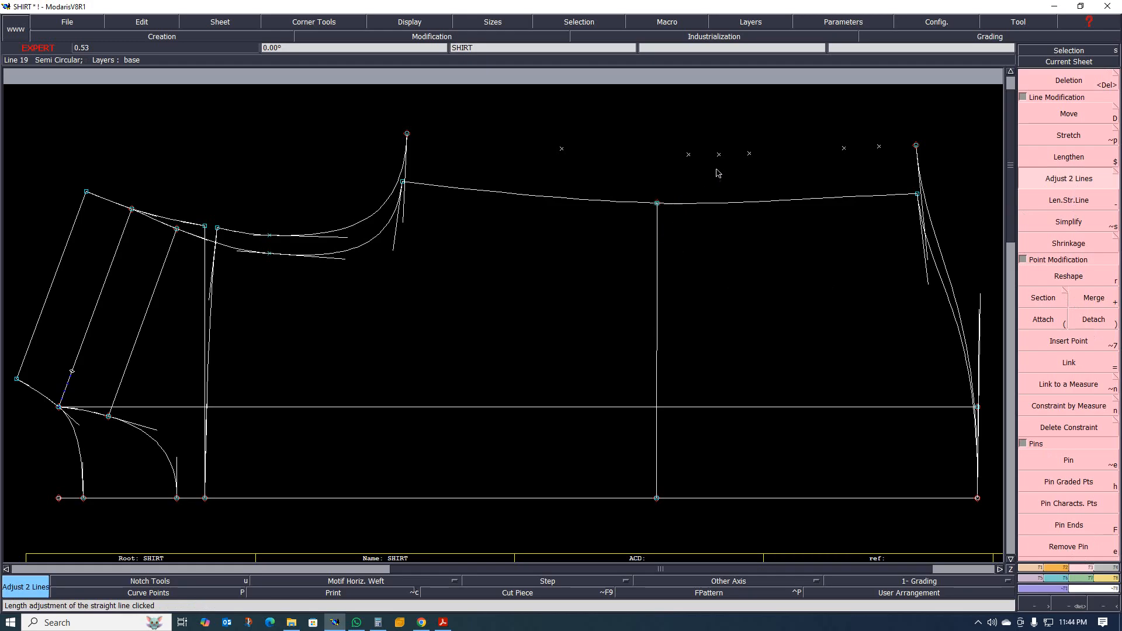
pyautogui.scroll(2, 719, 171)
pyautogui.scroll(3, 602, 231)
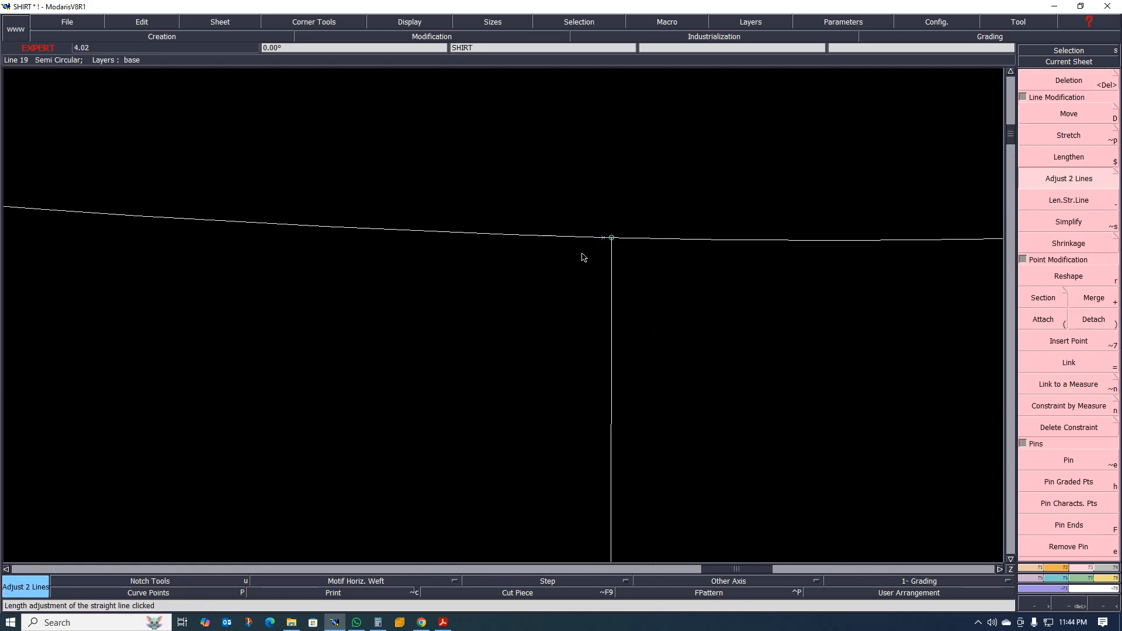
pyautogui.press('(')
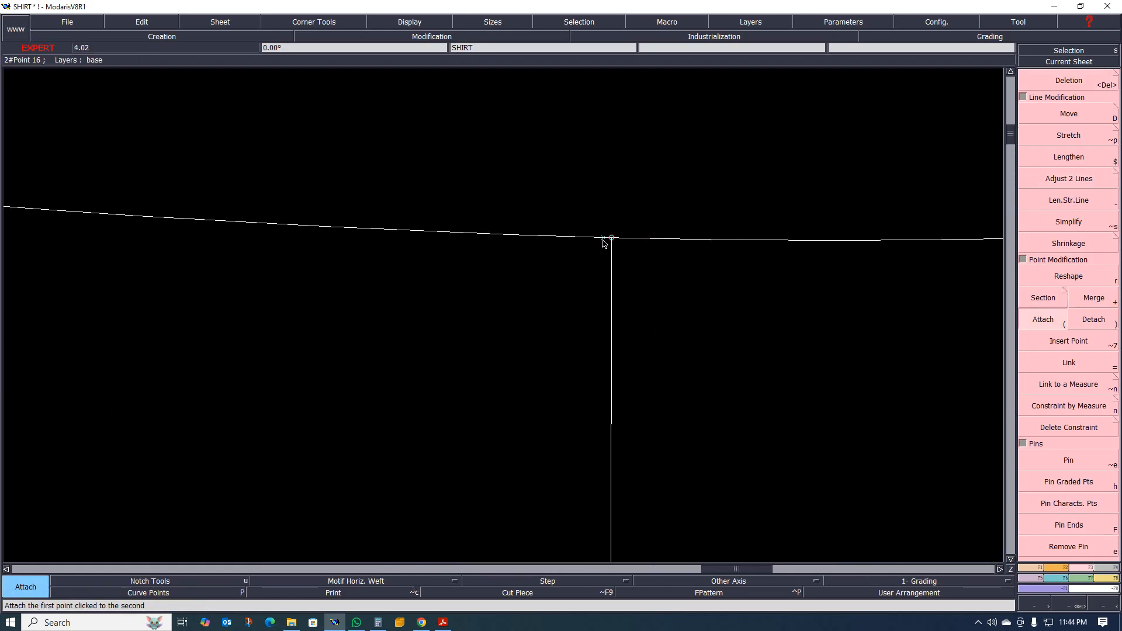
pyautogui.scroll(-5, 526, 319)
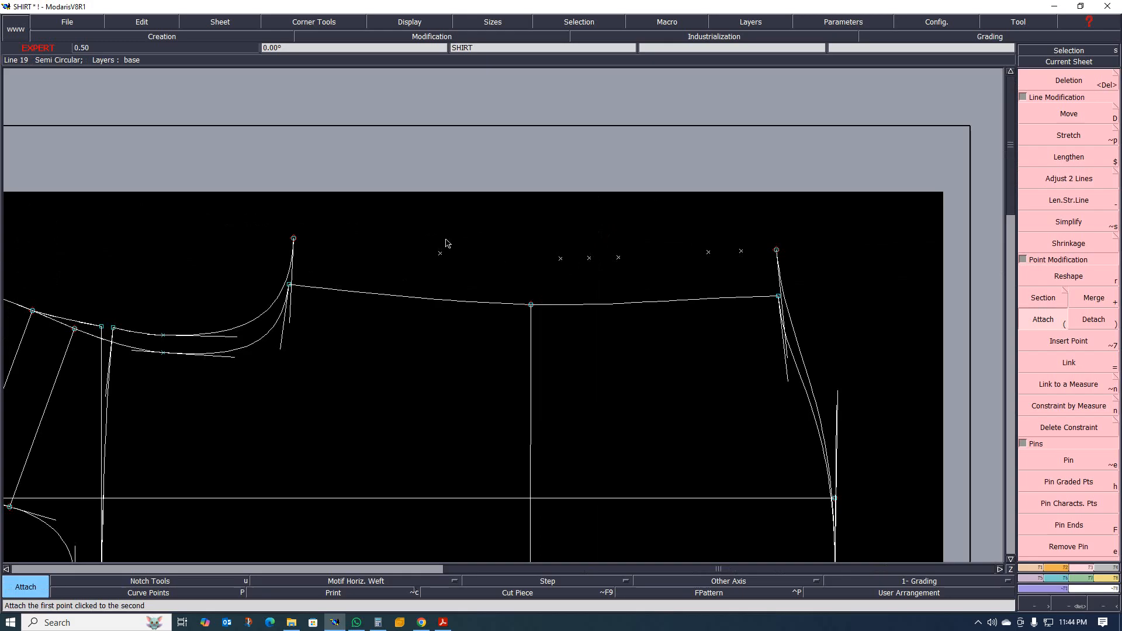
# Delete the leftover points above the side seam and the outer hem curve with its end point on SHIRT.
pyautogui.click(742, 284)
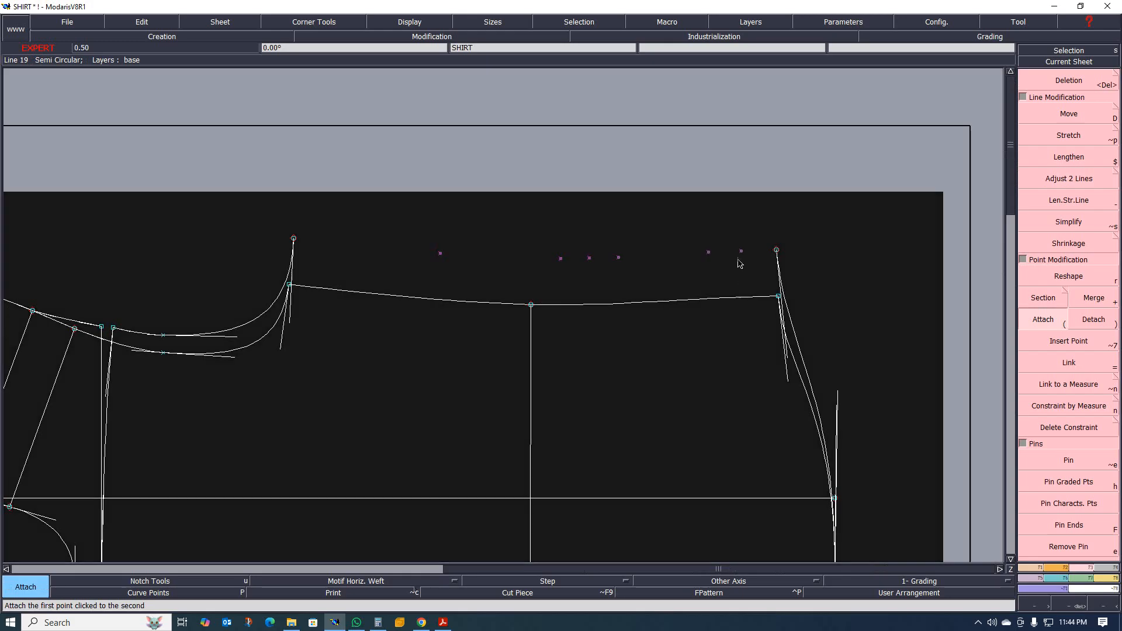
pyautogui.press('Delete')
pyautogui.scroll(1, 777, 284)
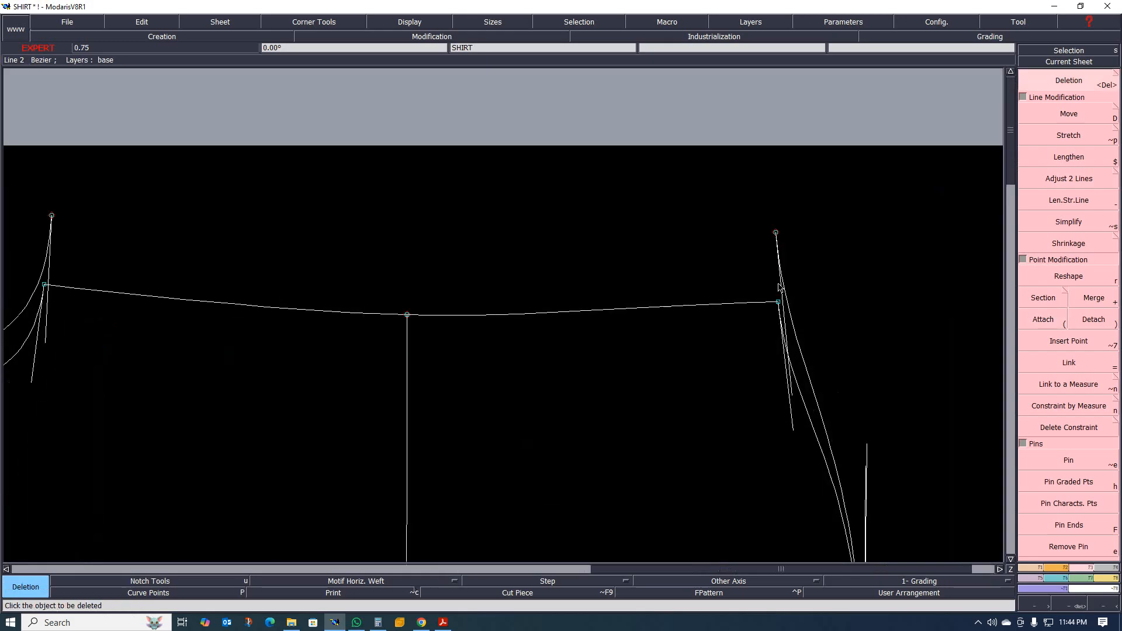
pyautogui.click(797, 333)
pyautogui.click(777, 235)
# Delete the outer armhole curve and its upper continuation towards the shoulder on SHIRT.
pyautogui.scroll(-2, 834, 252)
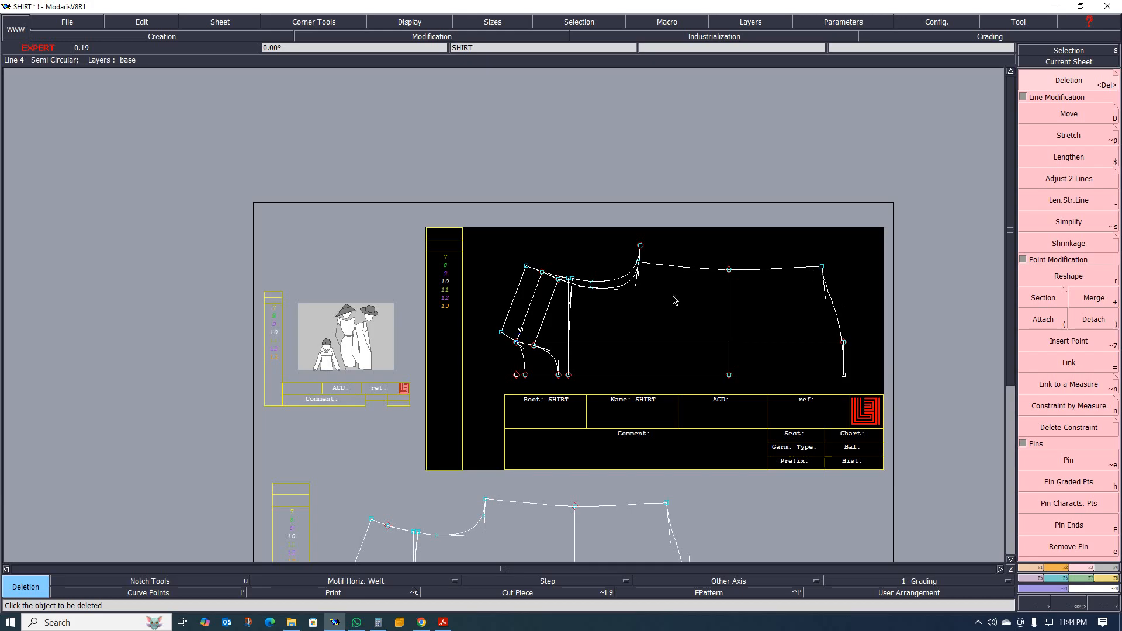
pyautogui.scroll(4, 596, 293)
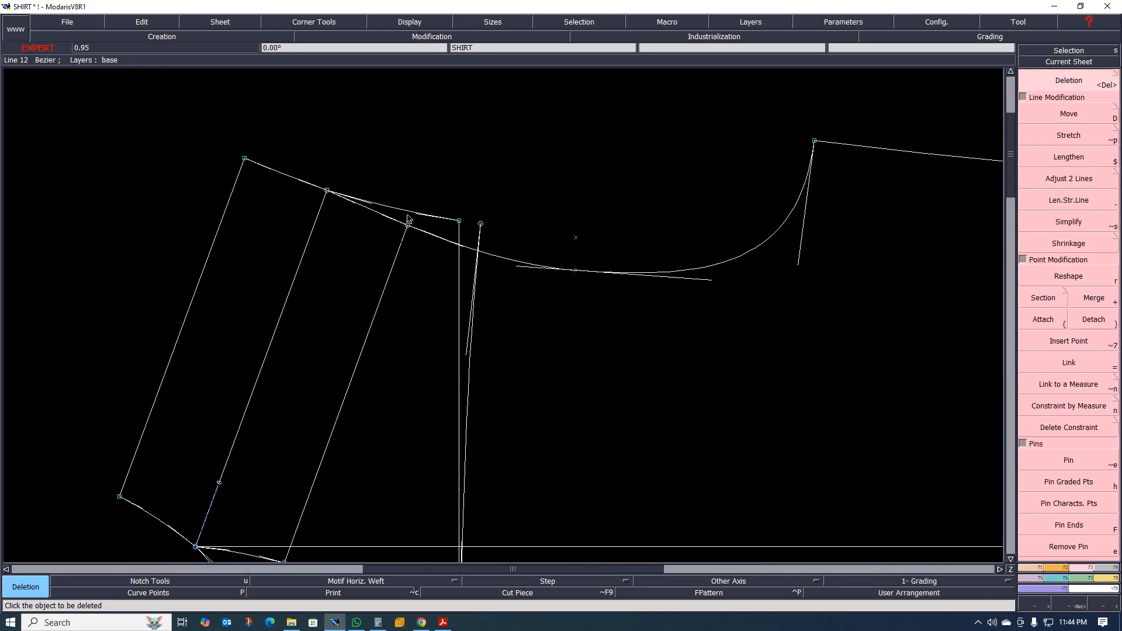
pyautogui.scroll(-2, 362, 222)
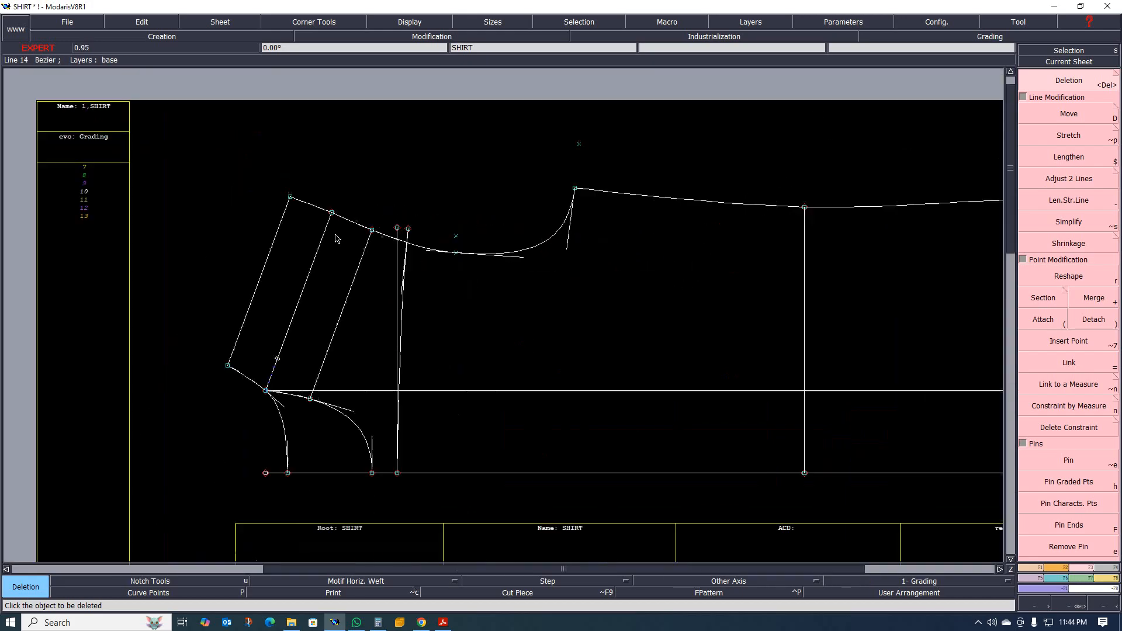
pyautogui.scroll(1, 327, 260)
pyautogui.scroll(-1, 316, 286)
pyautogui.scroll(1, 376, 305)
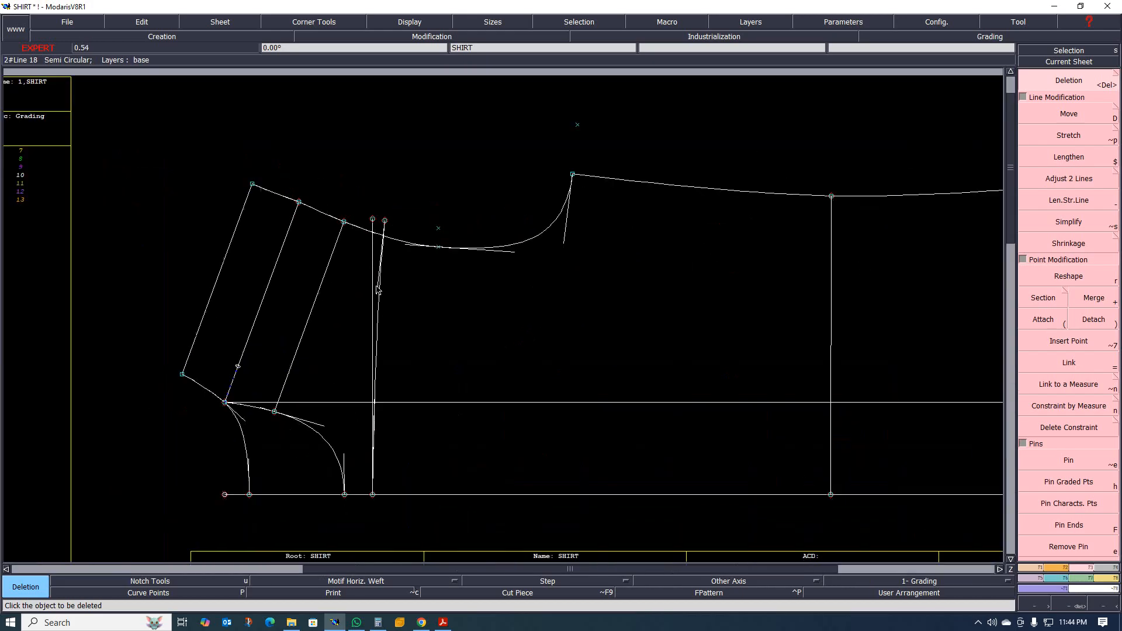
pyautogui.scroll(1, 379, 307)
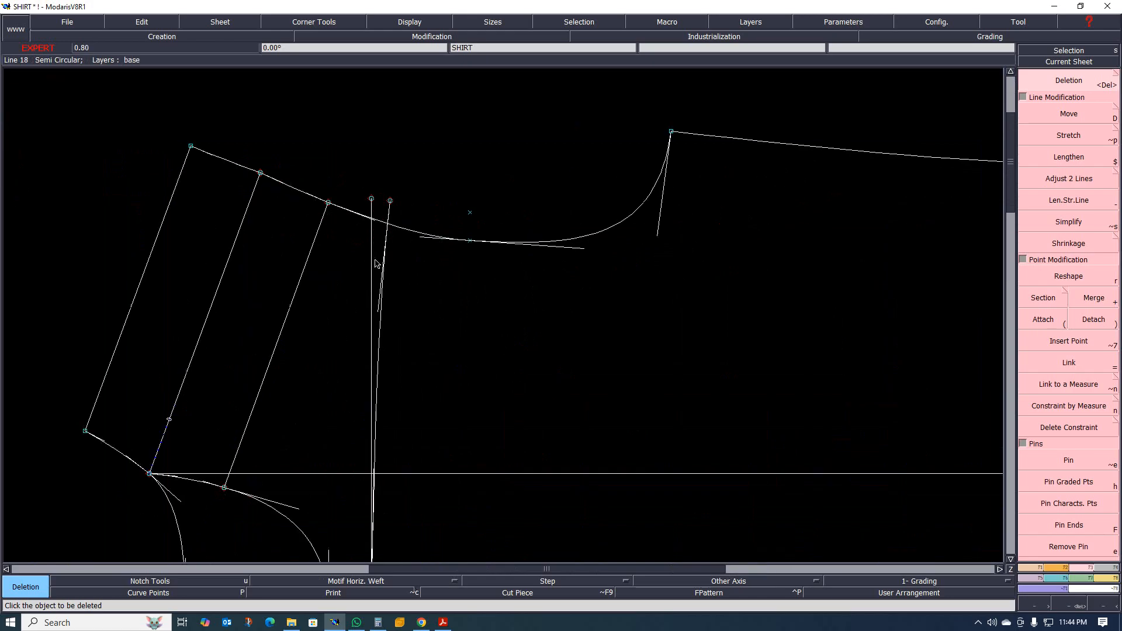
# Delete the straight and curved yoke lines on SHIRT together with the leftover points near the armhole.
pyautogui.click(380, 322)
pyautogui.click(371, 323)
pyautogui.scroll(-2, 389, 311)
pyautogui.moveTo(375, 218); pyautogui.dragTo(443, 267)
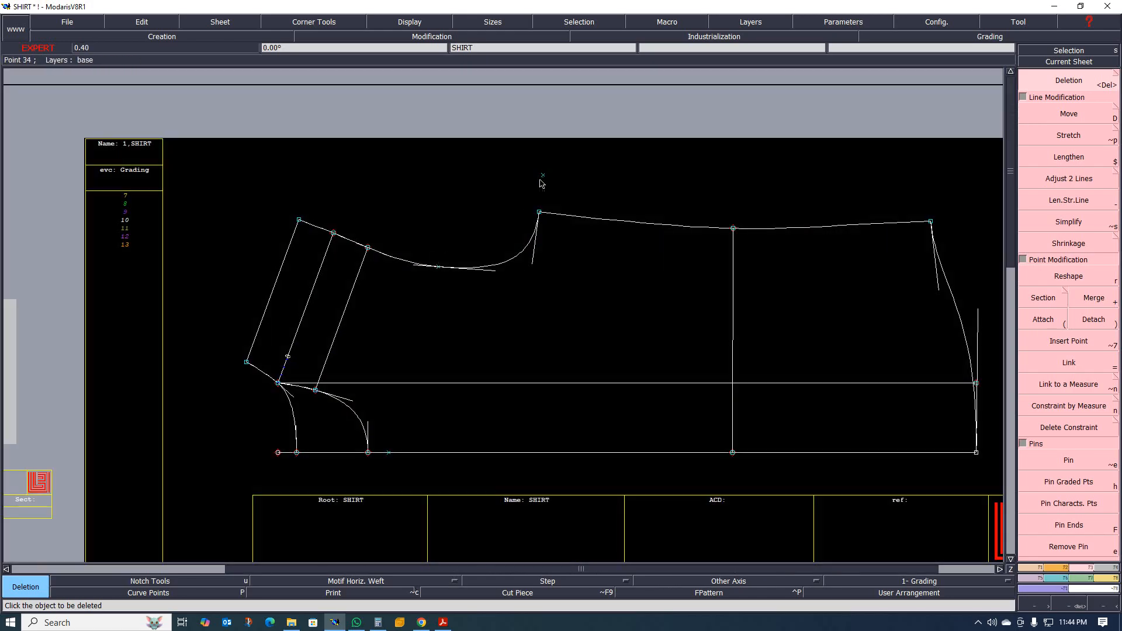
# Delete the horizontal construction line from the neck point on SHIRT and the stray point it leaves at the hem.
pyautogui.click(573, 383)
pyautogui.scroll(-2, 503, 358)
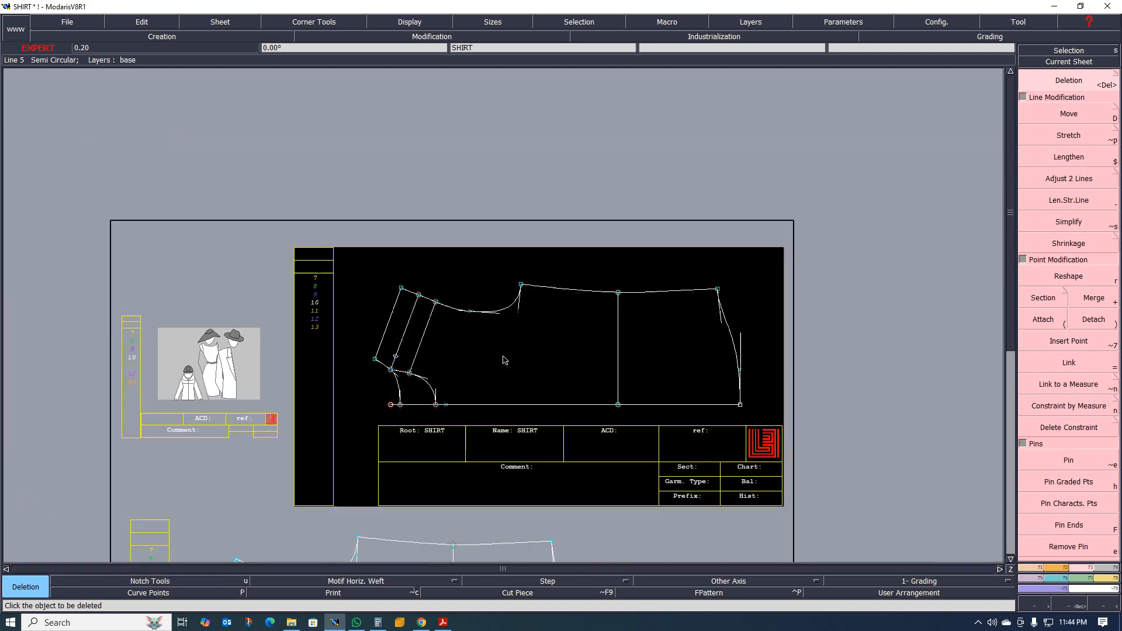
pyautogui.scroll(1, 618, 416)
pyautogui.scroll(2, 862, 361)
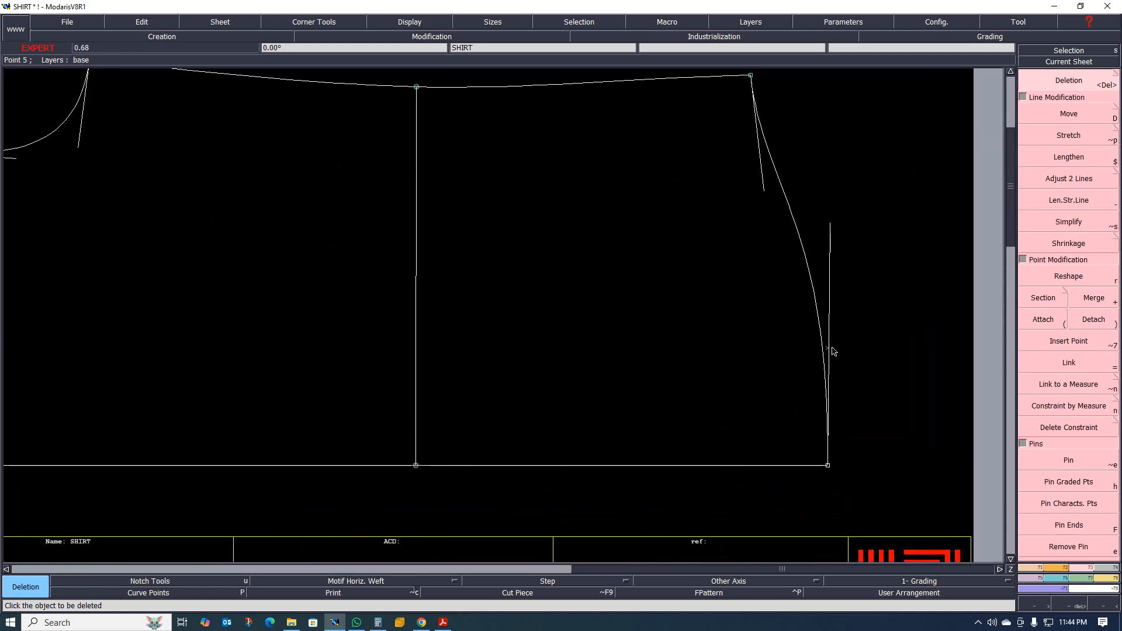
pyautogui.scroll(-2, 877, 346)
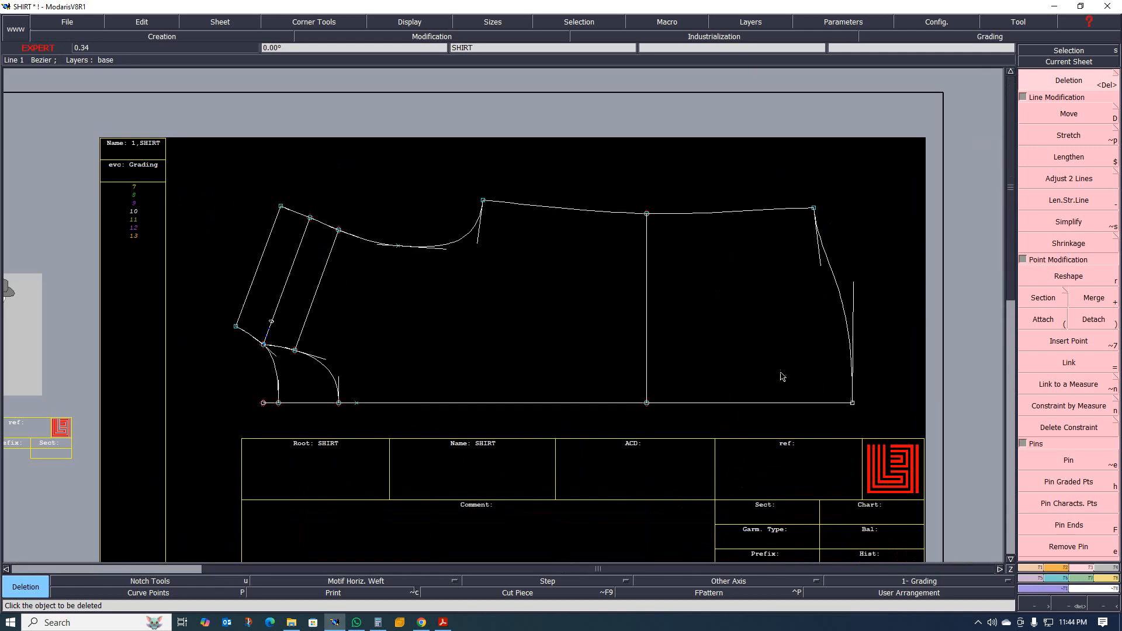
# Delete the leftover yoke point on the centre line beside the lower neckline curve on SHIRT.
pyautogui.scroll(2, 474, 374)
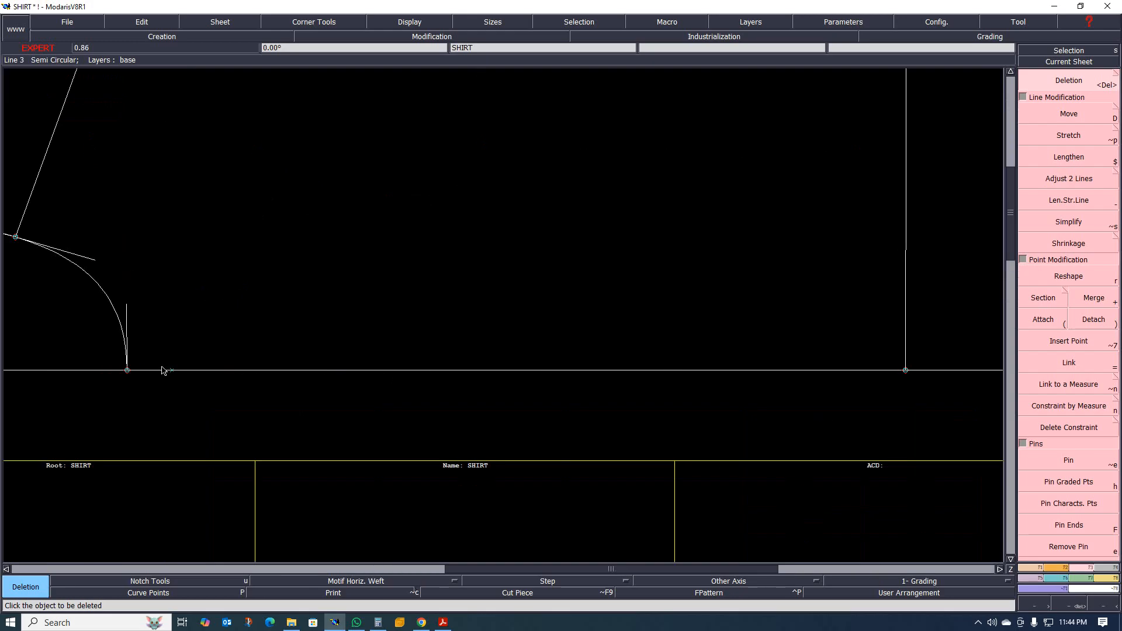
pyautogui.scroll(-2, 886, 381)
pyautogui.scroll(3, 478, 362)
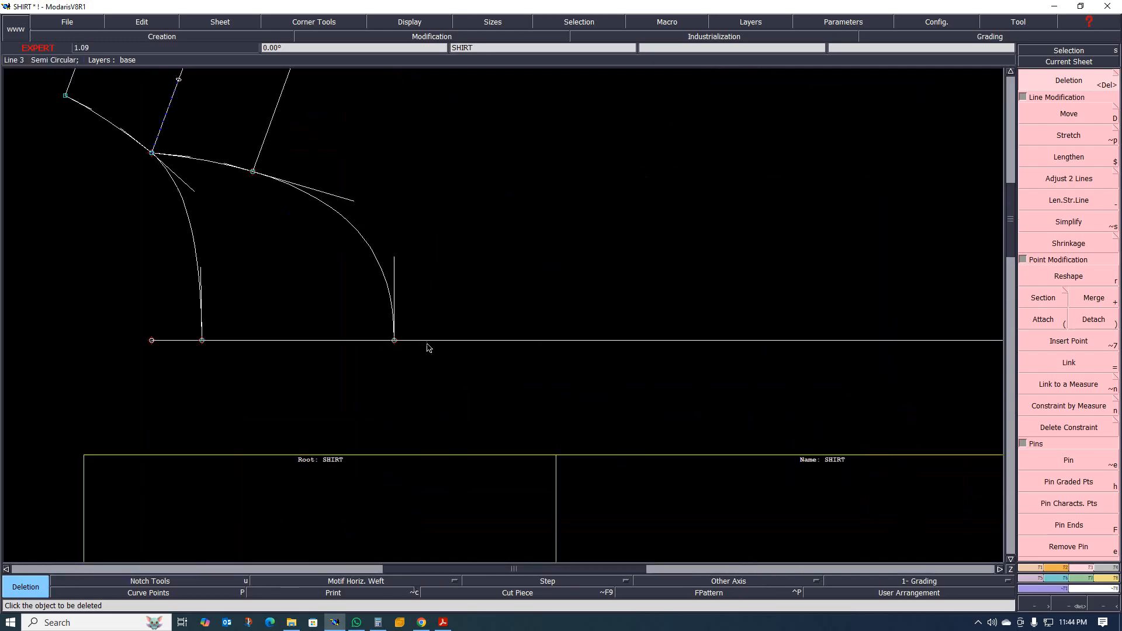
pyautogui.scroll(-2, 429, 349)
pyautogui.scroll(2, 391, 337)
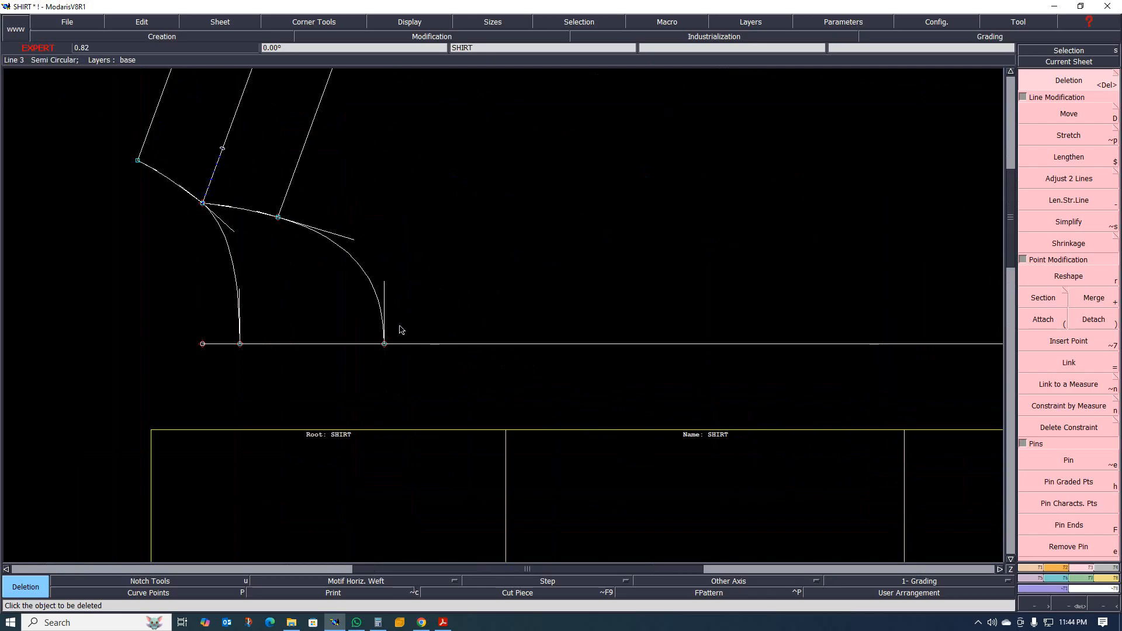
# Create a parallel line 1.5 cm inside the centre front line on SHIRT.
pyautogui.scroll(-3, 410, 384)
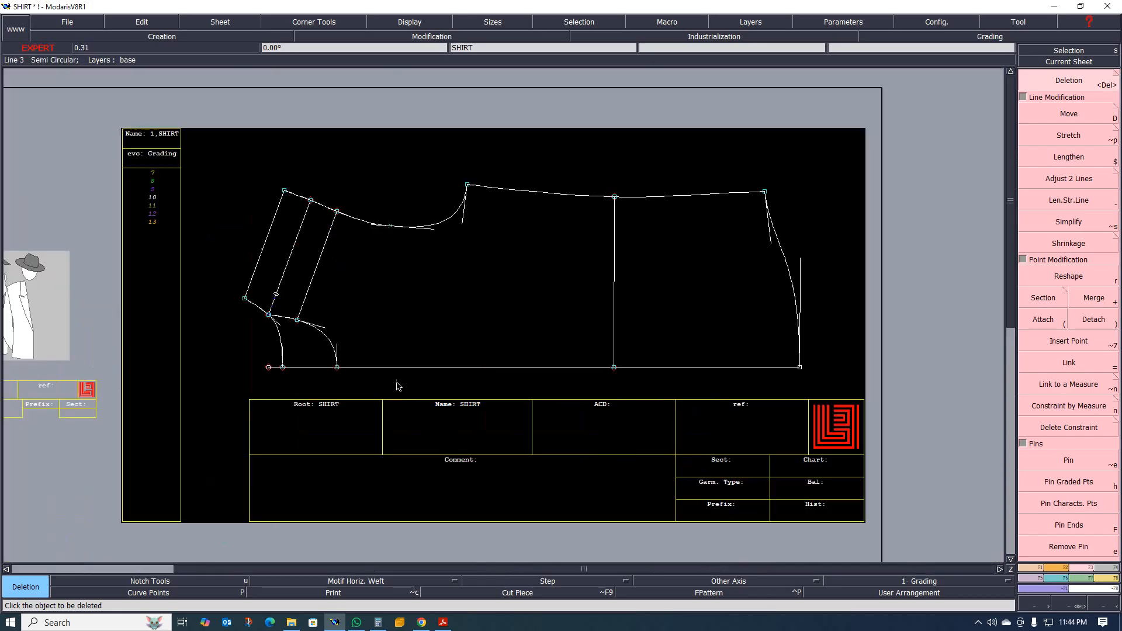
pyautogui.scroll(3, 339, 376)
pyautogui.scroll(-3, 409, 366)
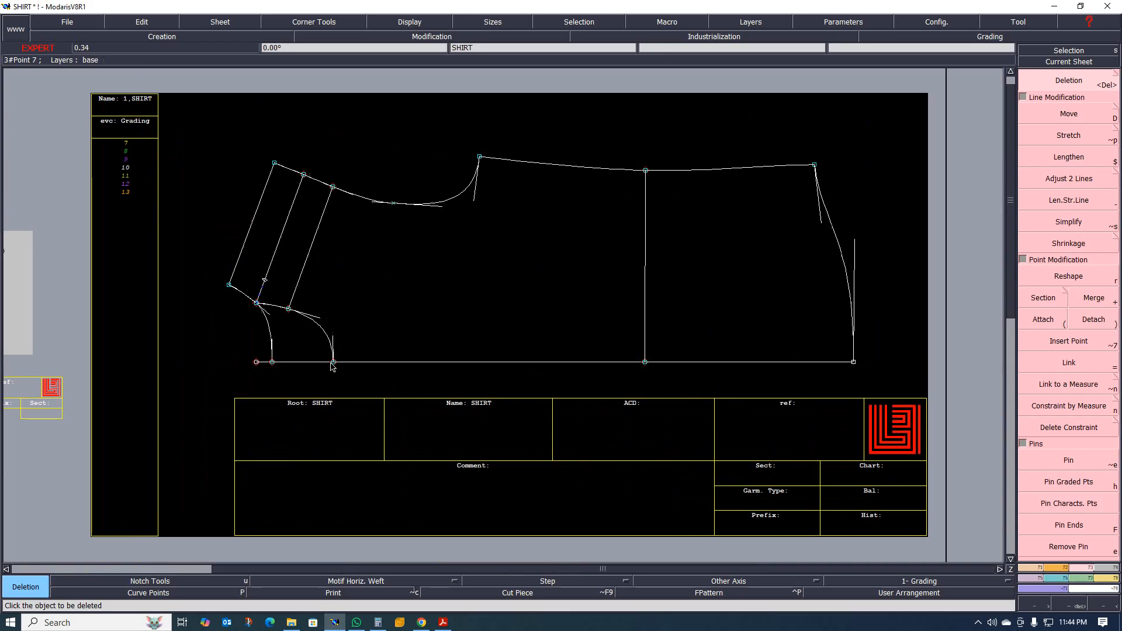
pyautogui.scroll(2, 409, 367)
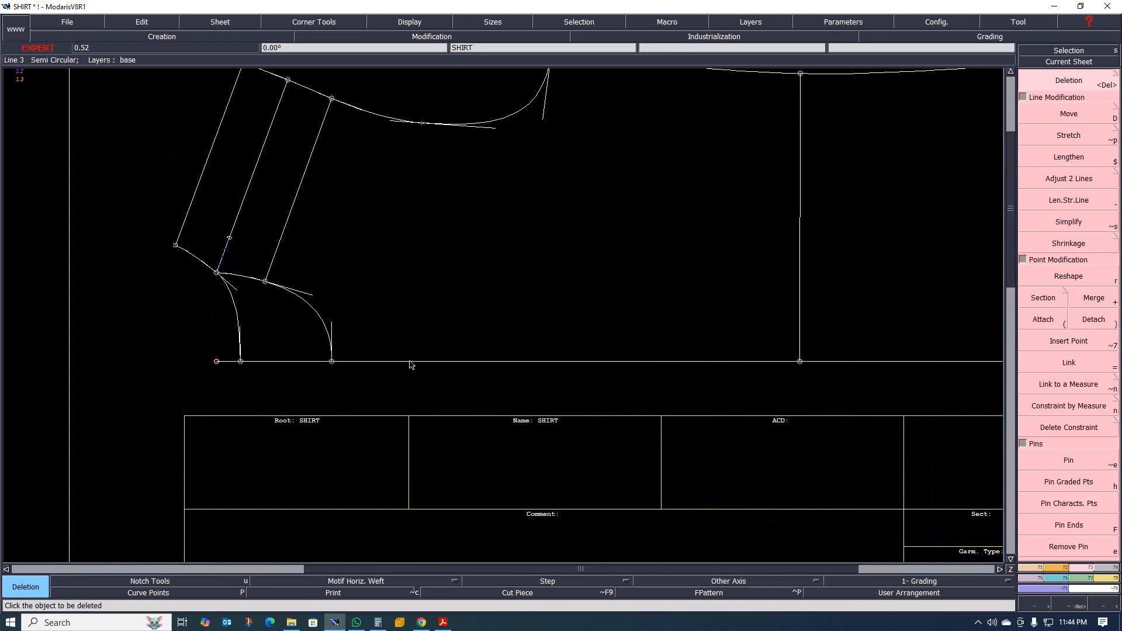
pyautogui.click(1031, 568)
pyautogui.click(1069, 334)
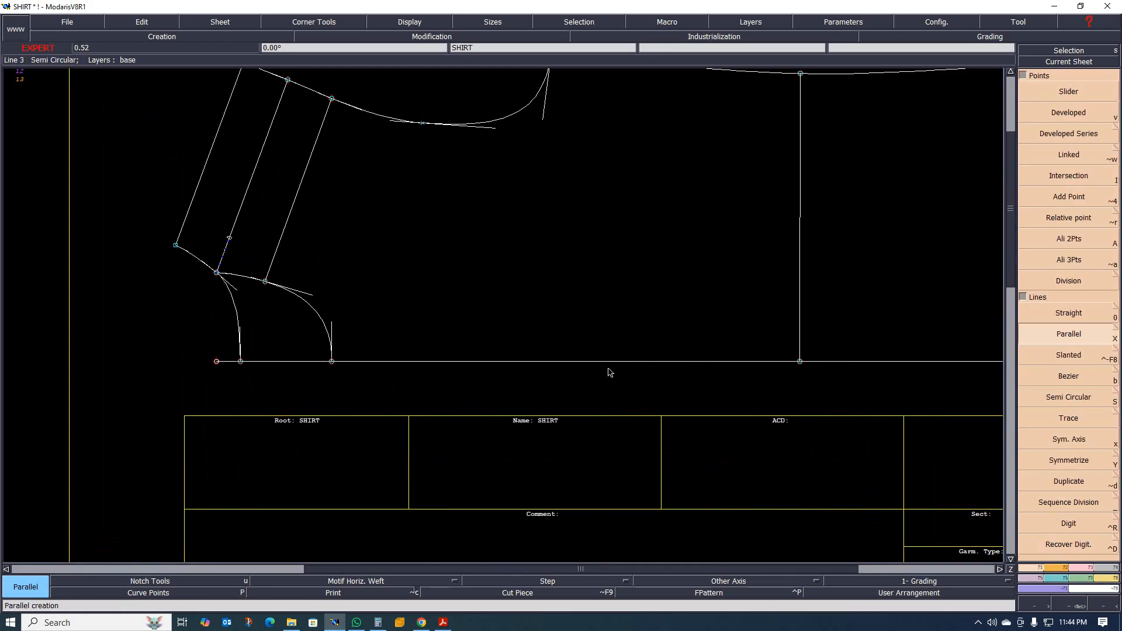
pyautogui.click(573, 362)
pyautogui.press('Down')
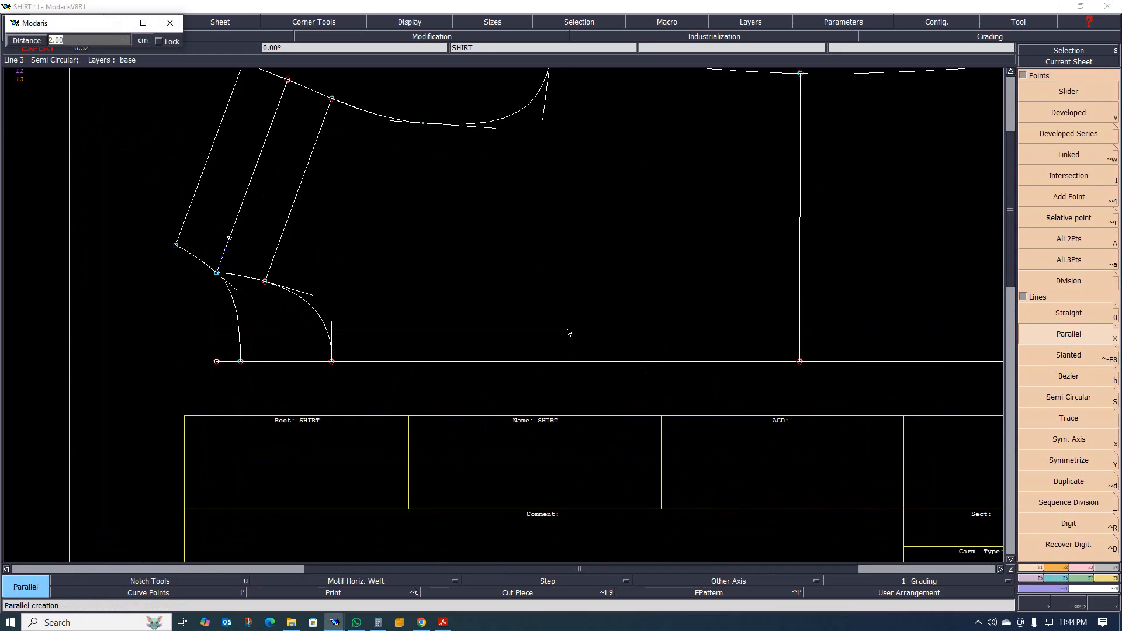
pyautogui.press('Return')
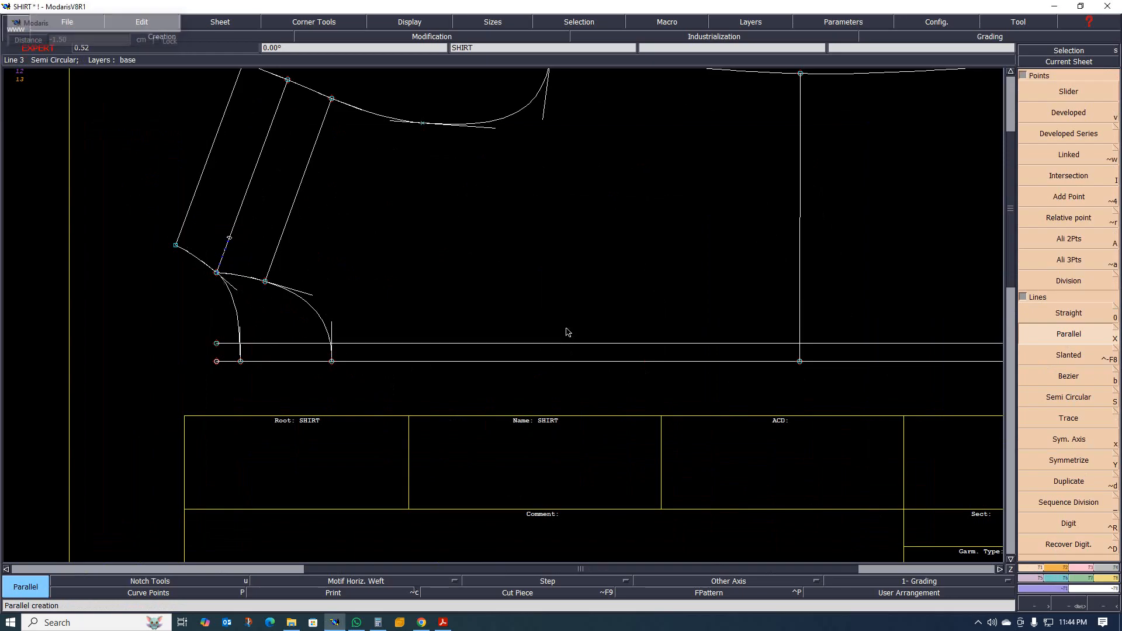
# Create a second parallel line 1.5 cm outside the centre front line on SHIRT.
pyautogui.scroll(-5, 414, 310)
pyautogui.scroll(3, 402, 329)
pyautogui.scroll(2, 405, 330)
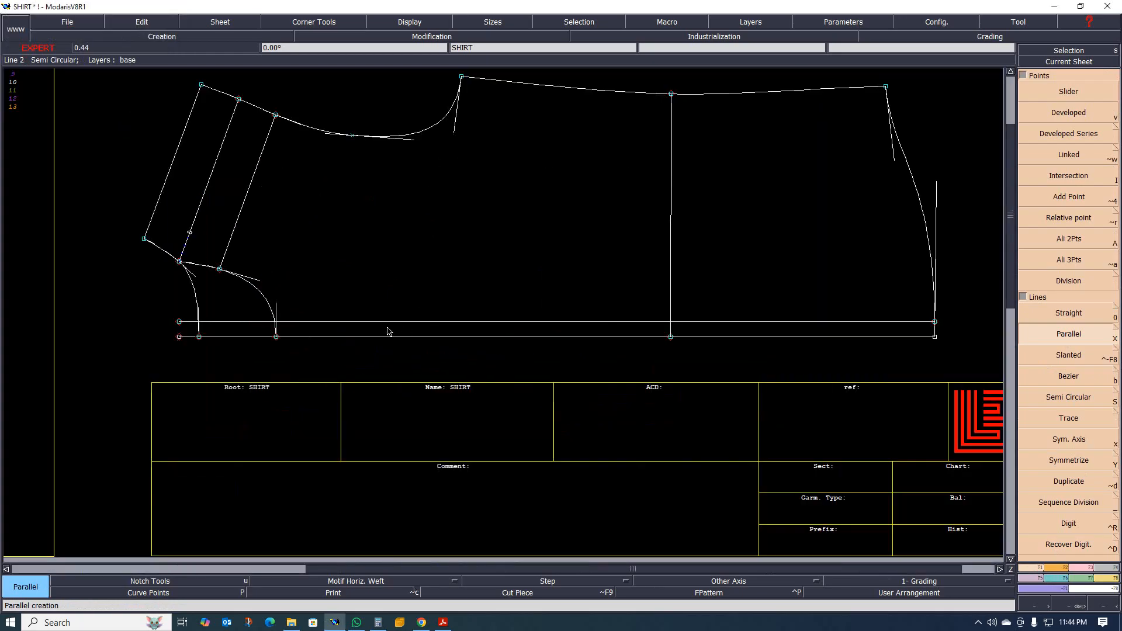
pyautogui.scroll(2, 388, 331)
pyautogui.click(375, 339)
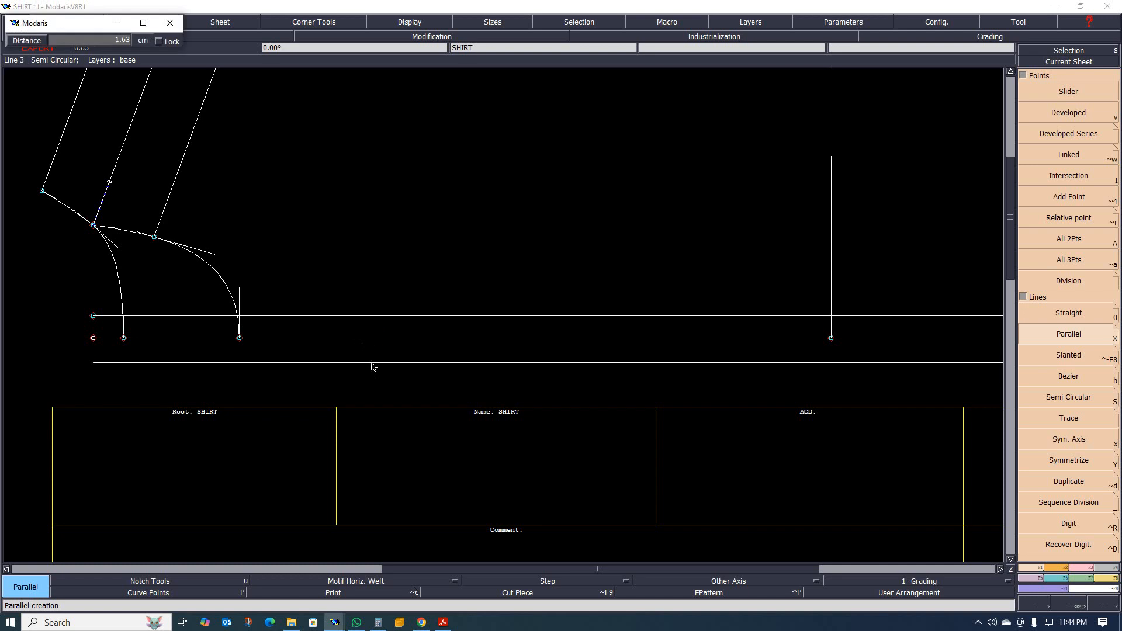
pyautogui.write('1')
pyautogui.press('Return')
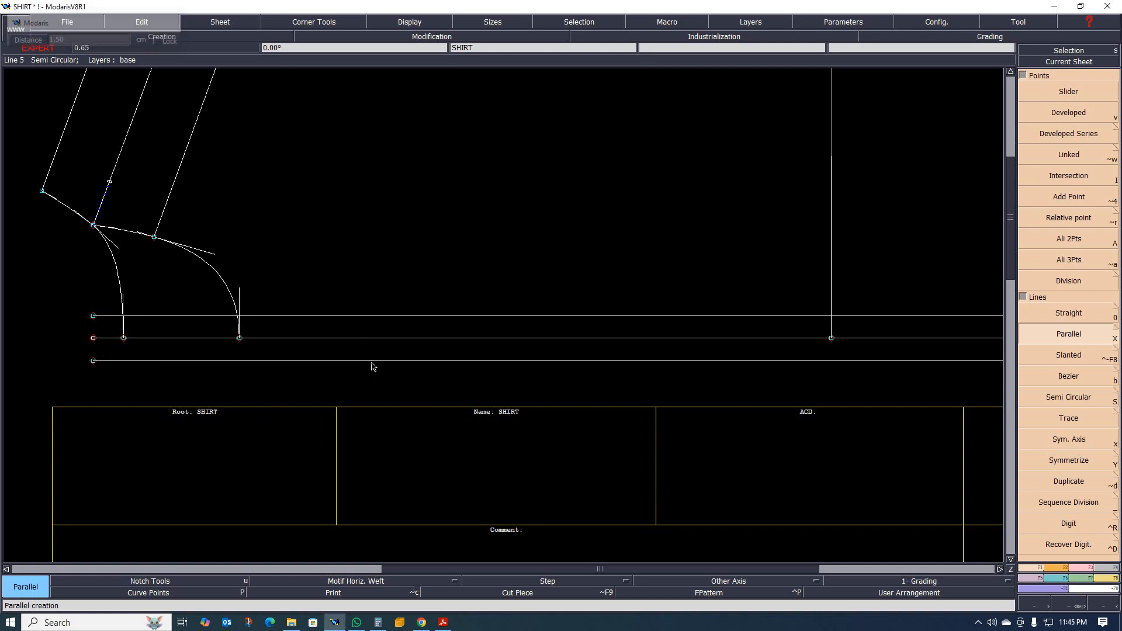
# Extend the lower front neckline curve about 1.8 cm beyond the centre front line, past the outer parallel.
pyautogui.scroll(-1, 359, 376)
pyautogui.scroll(1, 395, 377)
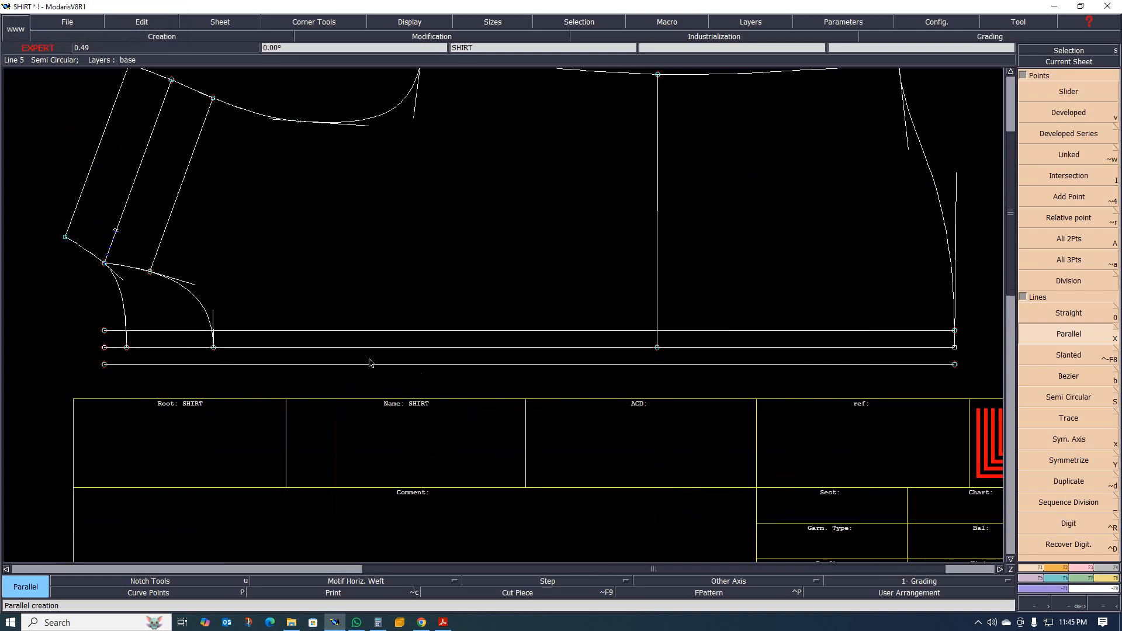
pyautogui.scroll(-1, 282, 365)
pyautogui.scroll(3, 258, 349)
pyautogui.scroll(1, 258, 374)
pyautogui.scroll(-1, 295, 373)
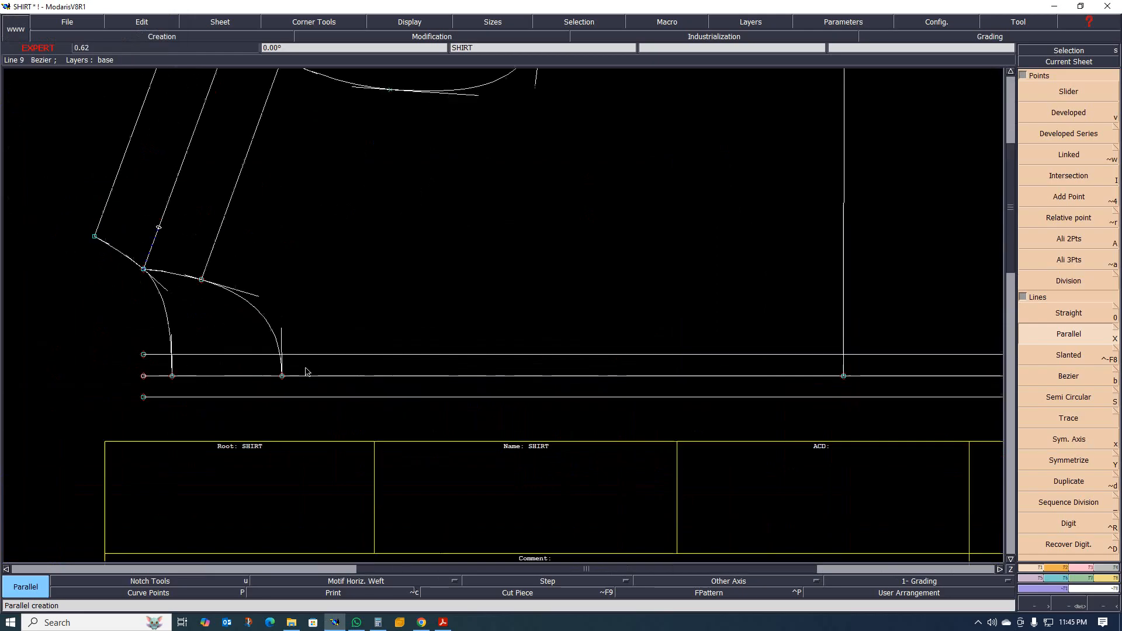
pyautogui.scroll(1, 281, 376)
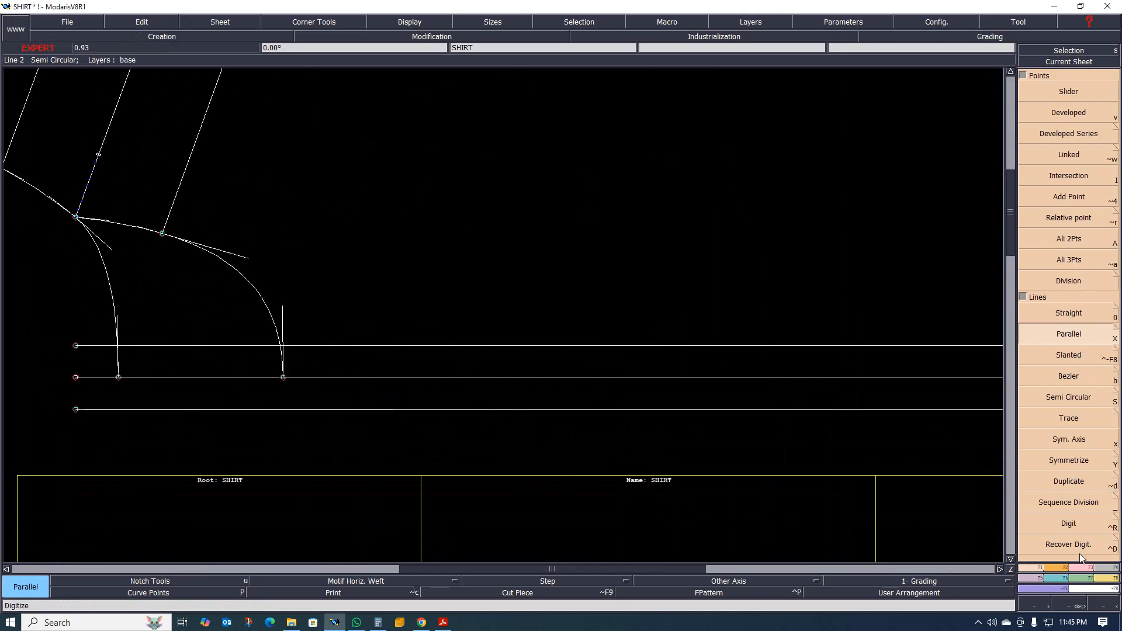
pyautogui.click(1086, 568)
pyautogui.click(1078, 203)
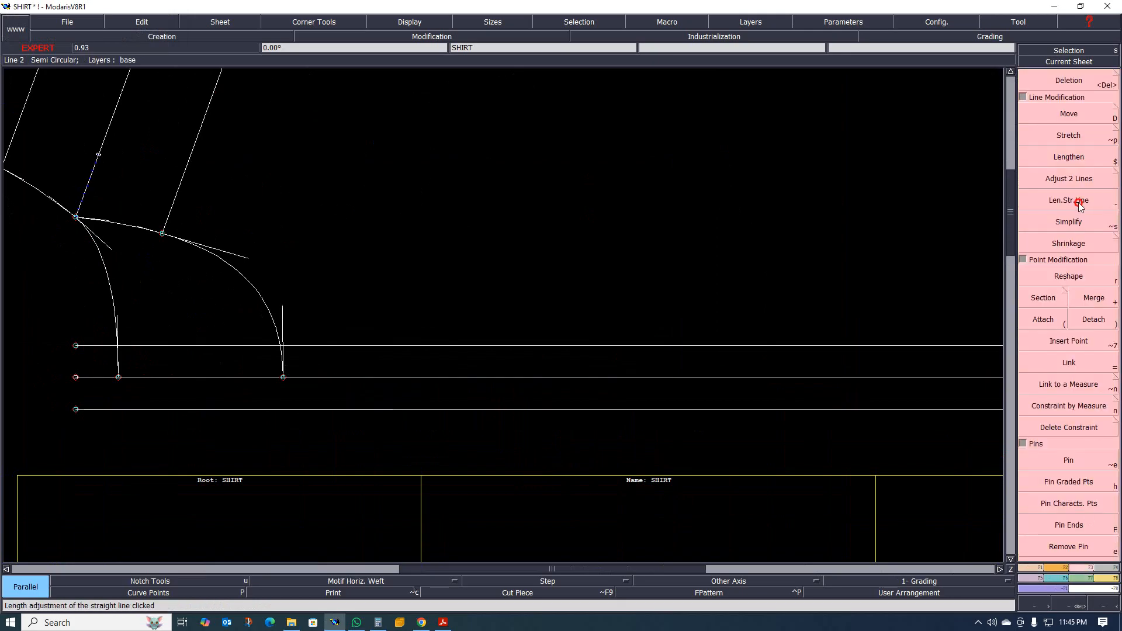
pyautogui.click(281, 362)
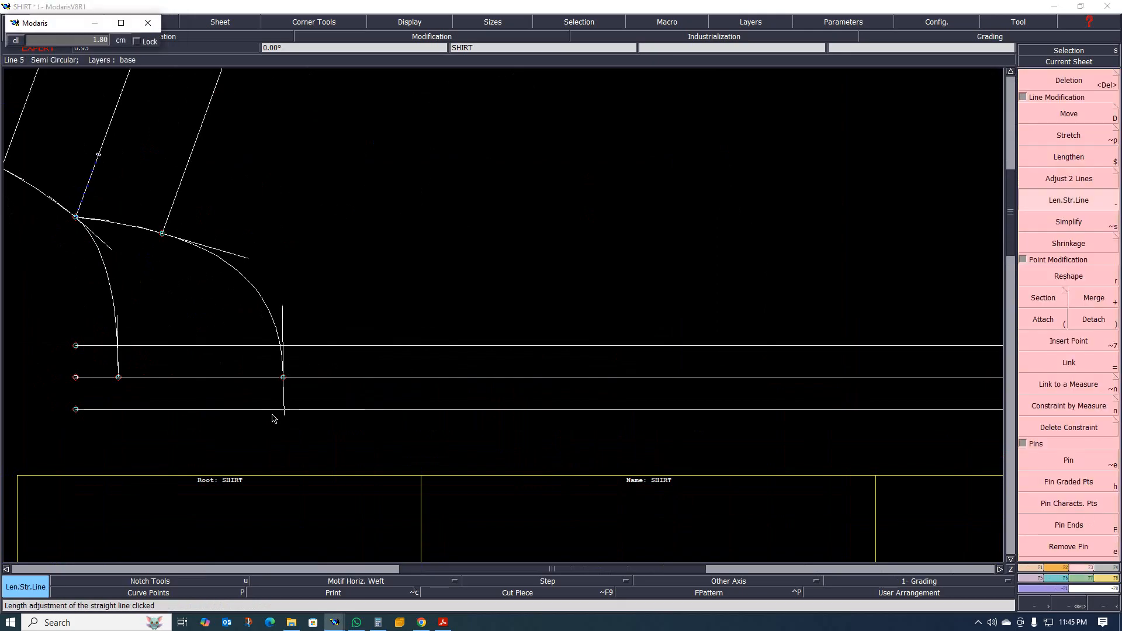
pyautogui.click(272, 417)
# Reshape the neckline extension by moving its end point slightly towards the neck so it slants inward.
pyautogui.scroll(2, 283, 428)
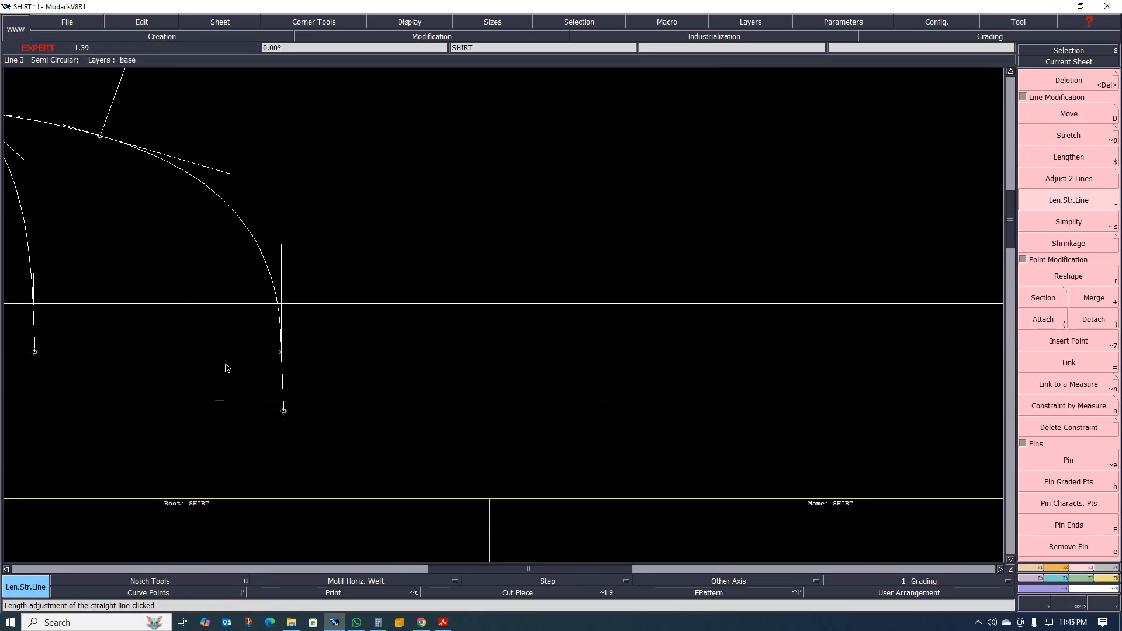
pyautogui.scroll(-2, 313, 374)
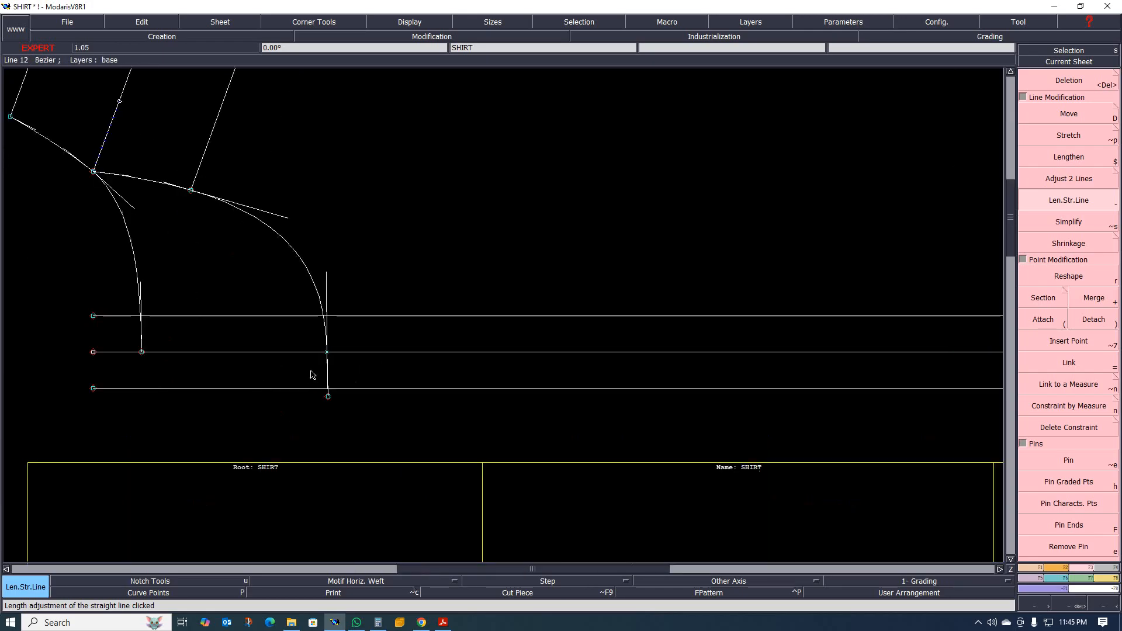
pyautogui.scroll(2, 313, 371)
pyautogui.scroll(-1, 314, 368)
pyautogui.scroll(2, 314, 367)
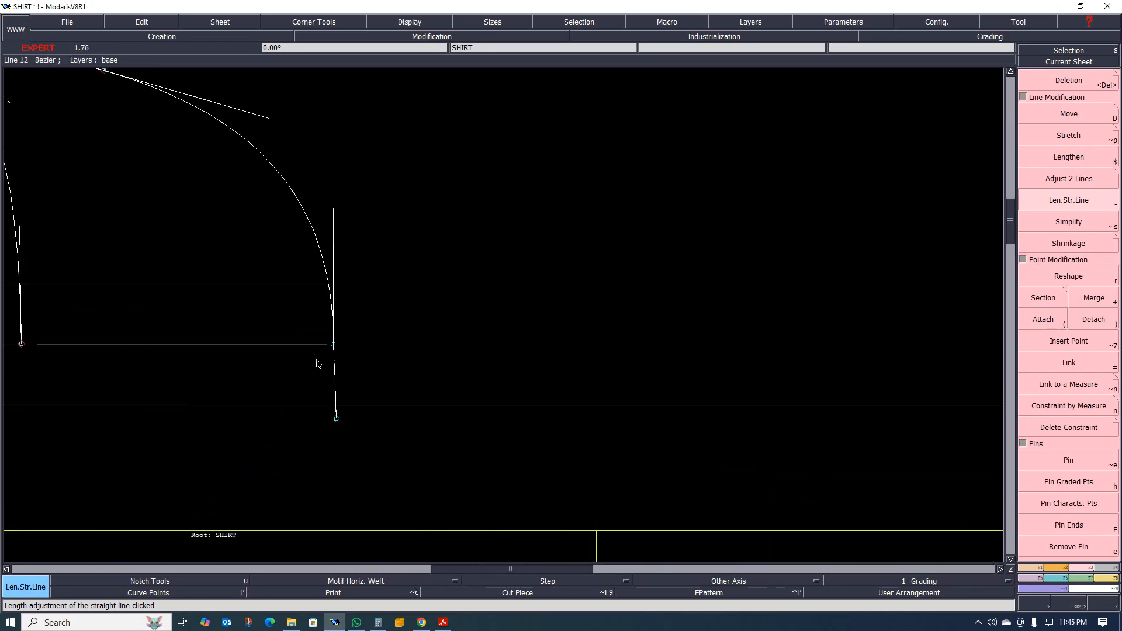
pyautogui.press('r')
pyautogui.click(335, 420)
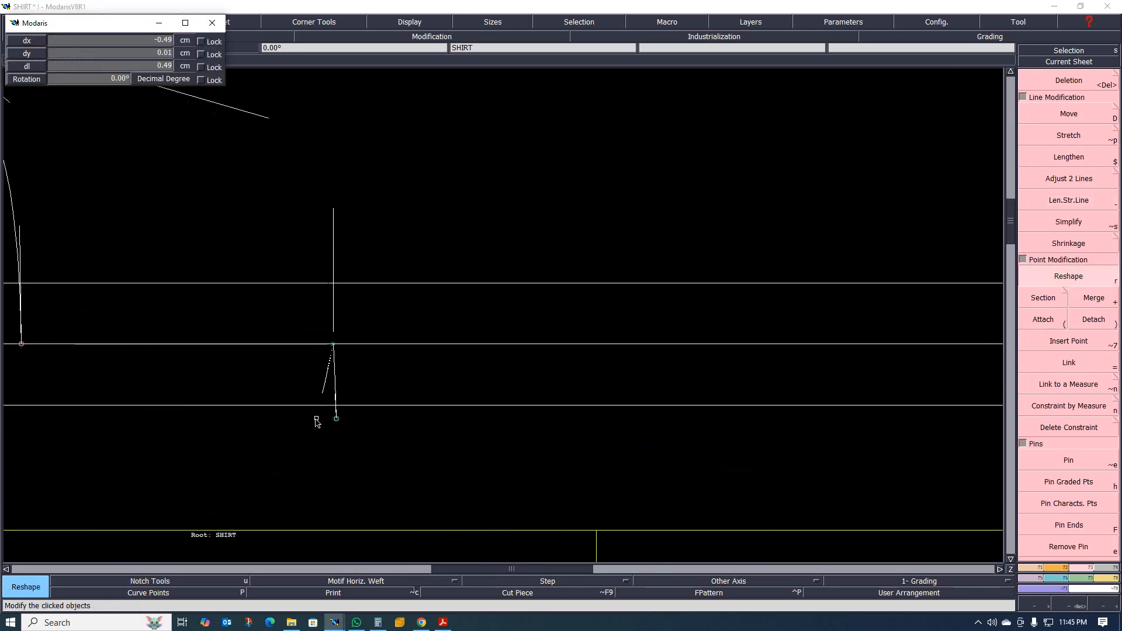
pyautogui.click(324, 419)
# Trim the inner parallel line to the front neckline curve with Adjust 2 Lines.
pyautogui.scroll(-1, 315, 441)
pyautogui.scroll(2, 313, 440)
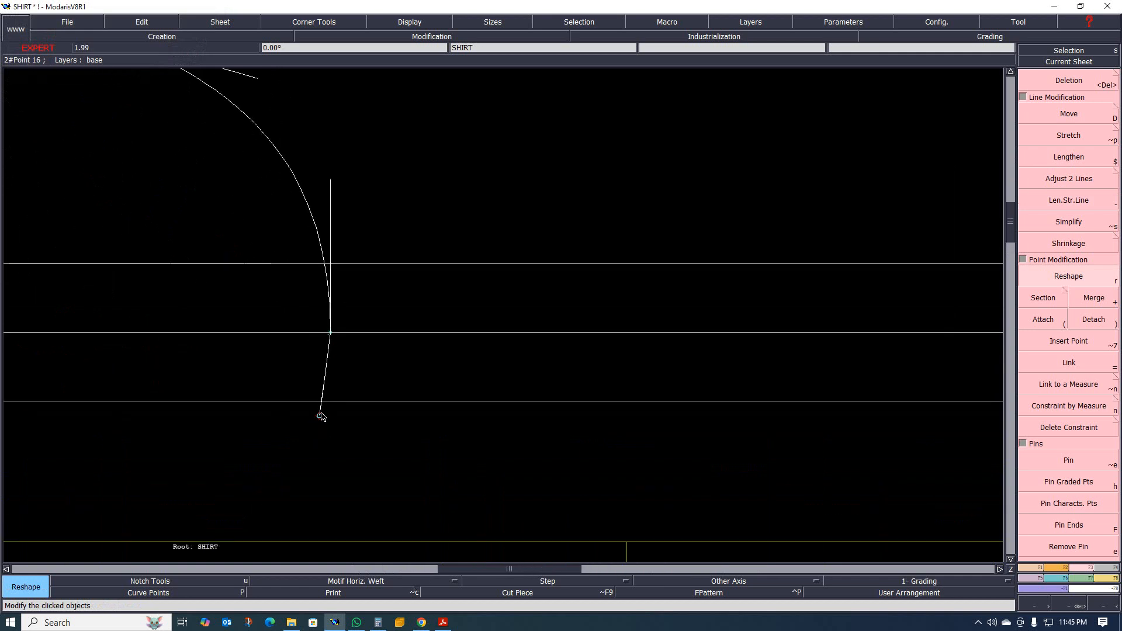
pyautogui.scroll(-3, 353, 396)
pyautogui.scroll(2, 349, 401)
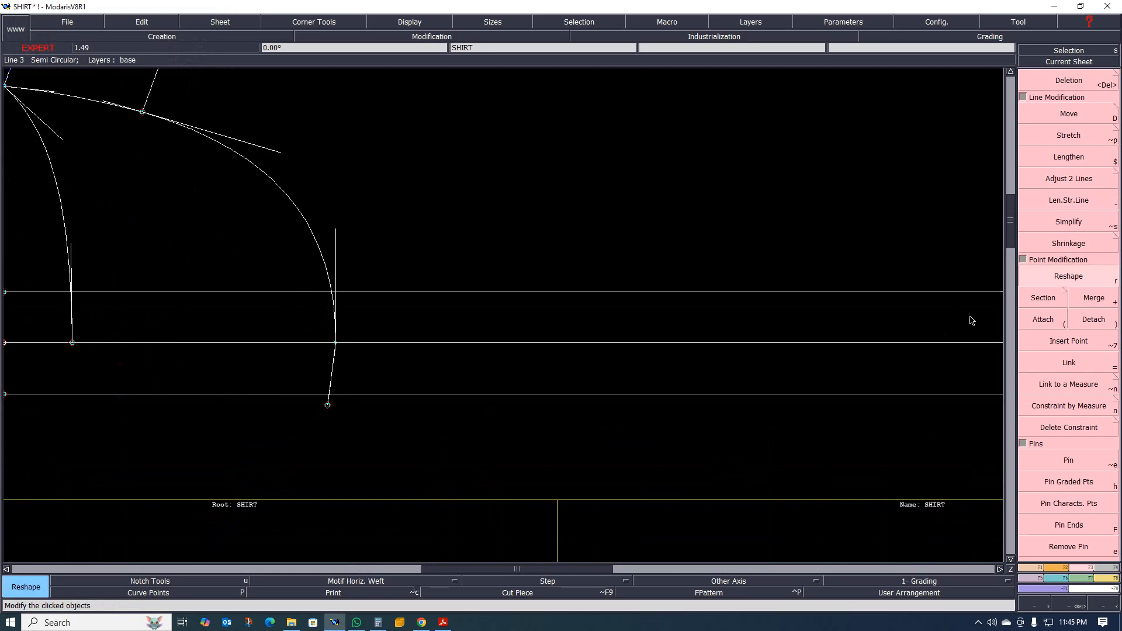
pyautogui.scroll(-4, 404, 287)
pyautogui.scroll(5, 362, 299)
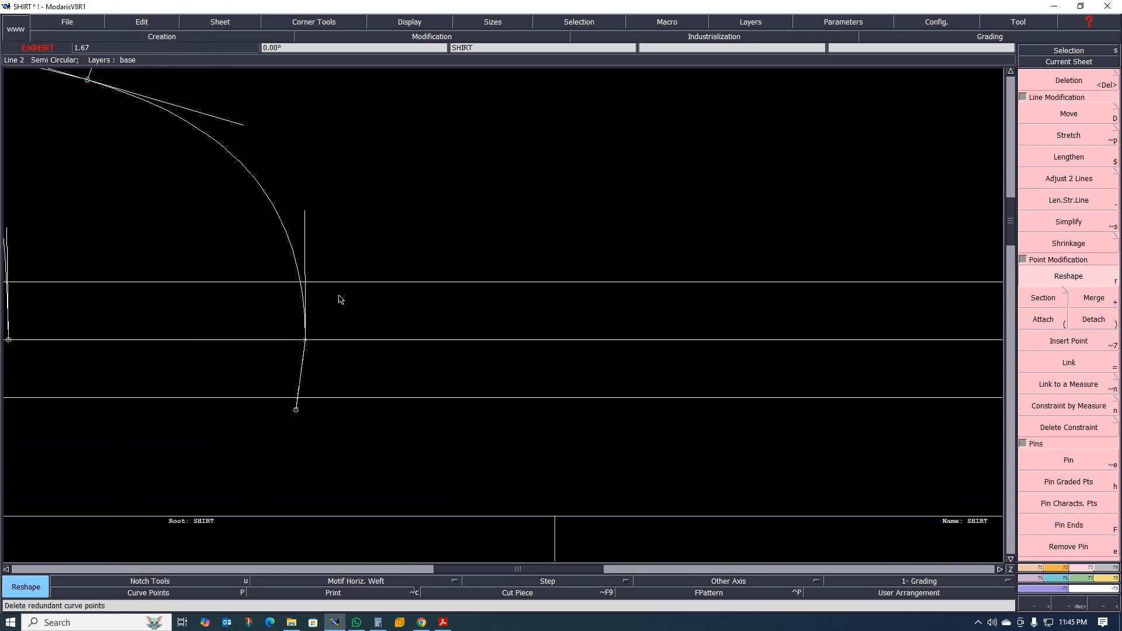
pyautogui.scroll(-4, 262, 296)
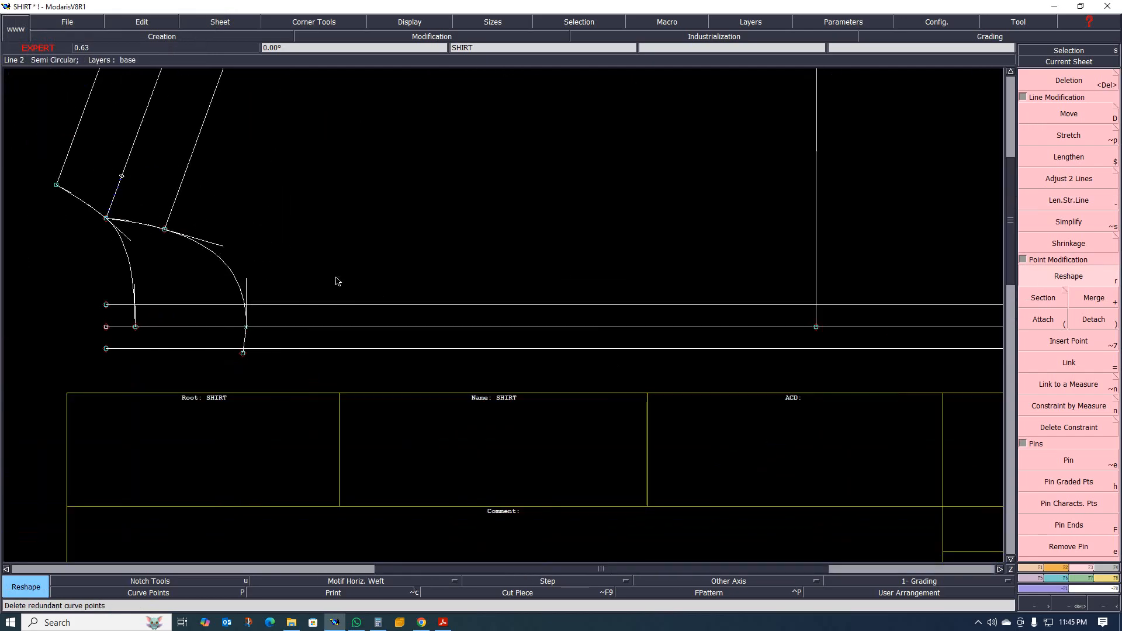
pyautogui.click(1078, 200)
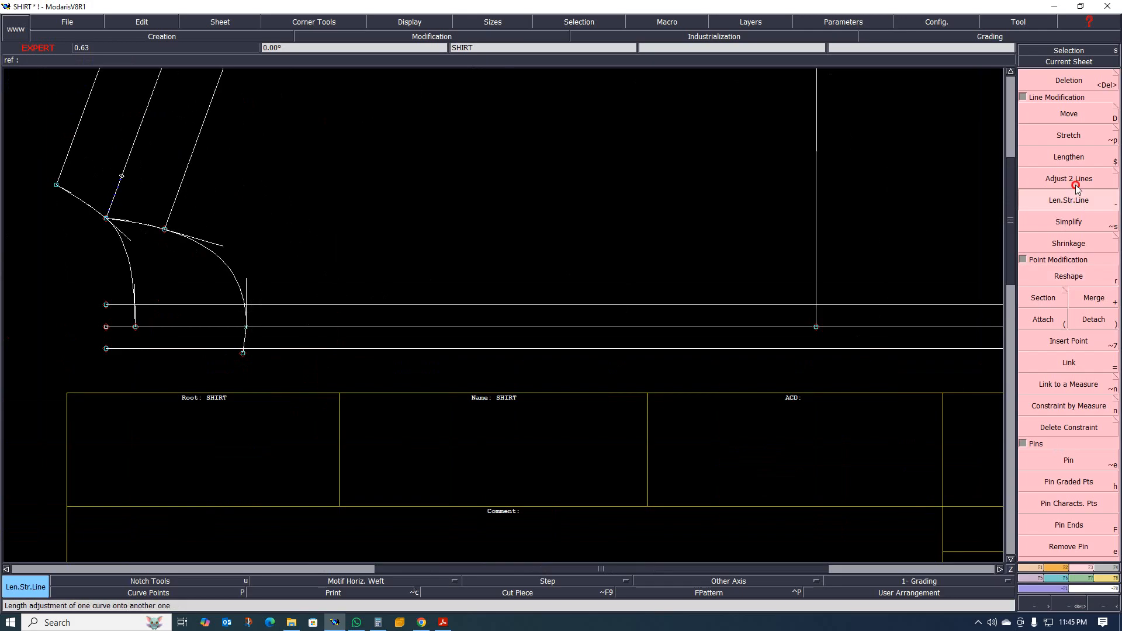
pyautogui.click(1077, 186)
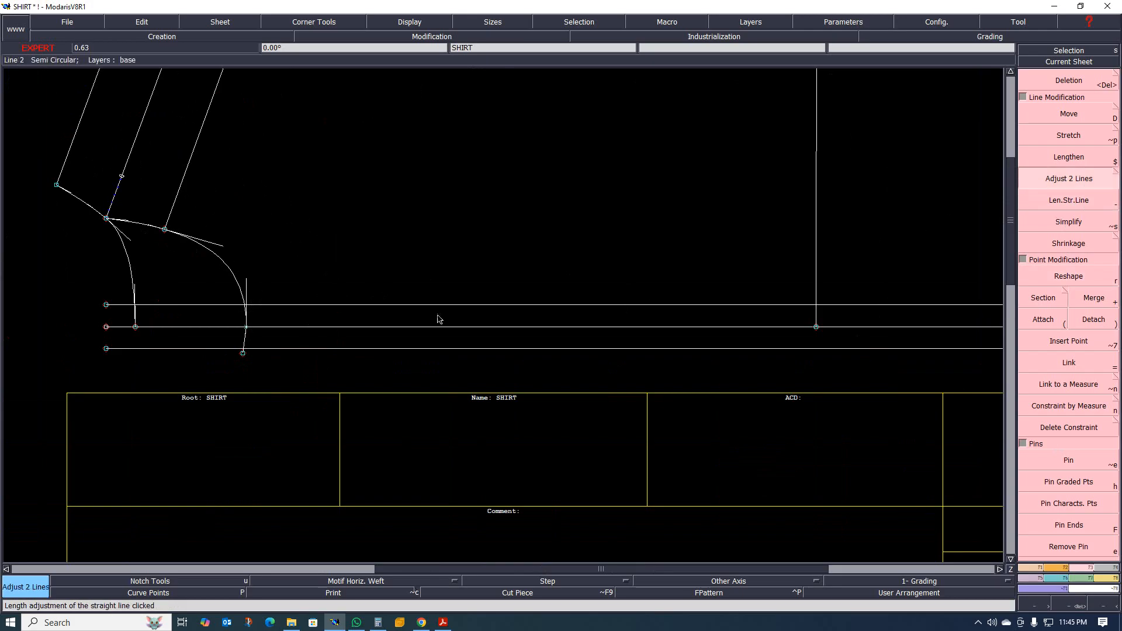
pyautogui.click(238, 284)
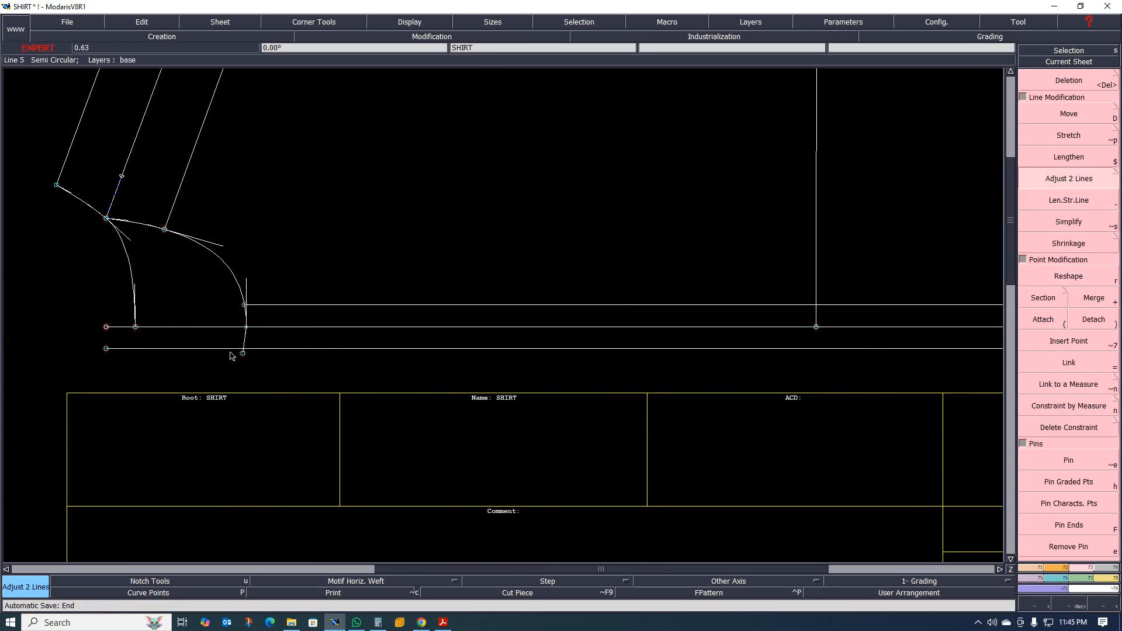
# Trim the outer parallel line and the end of the neckline extension to each other at their intersection.
pyautogui.scroll(2, 227, 353)
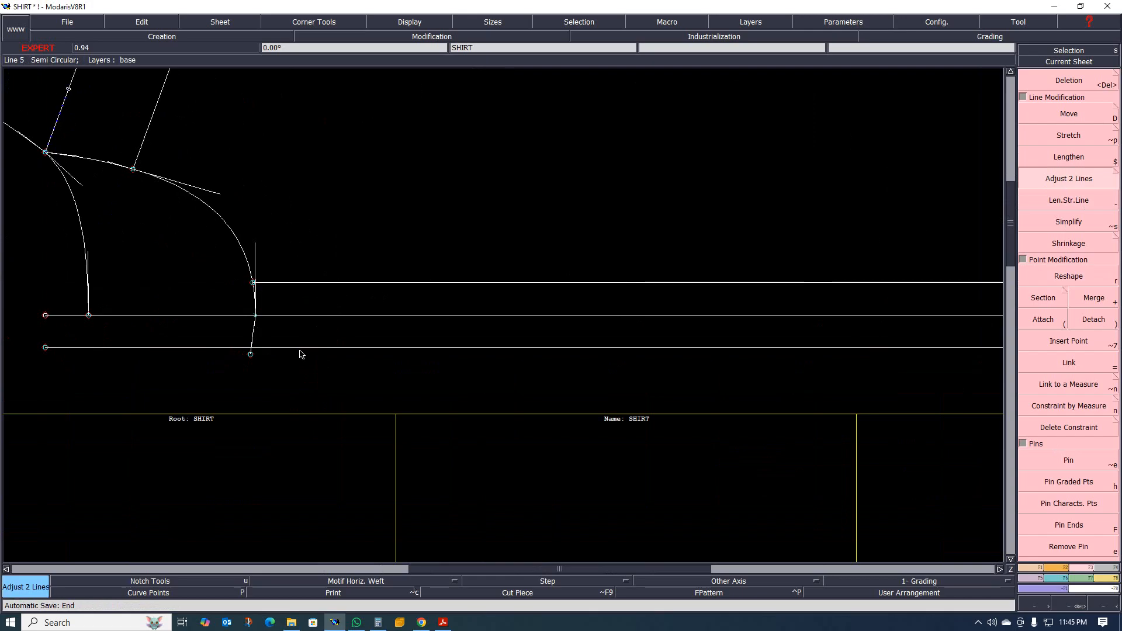
pyautogui.click(250, 333)
pyautogui.scroll(2, 263, 336)
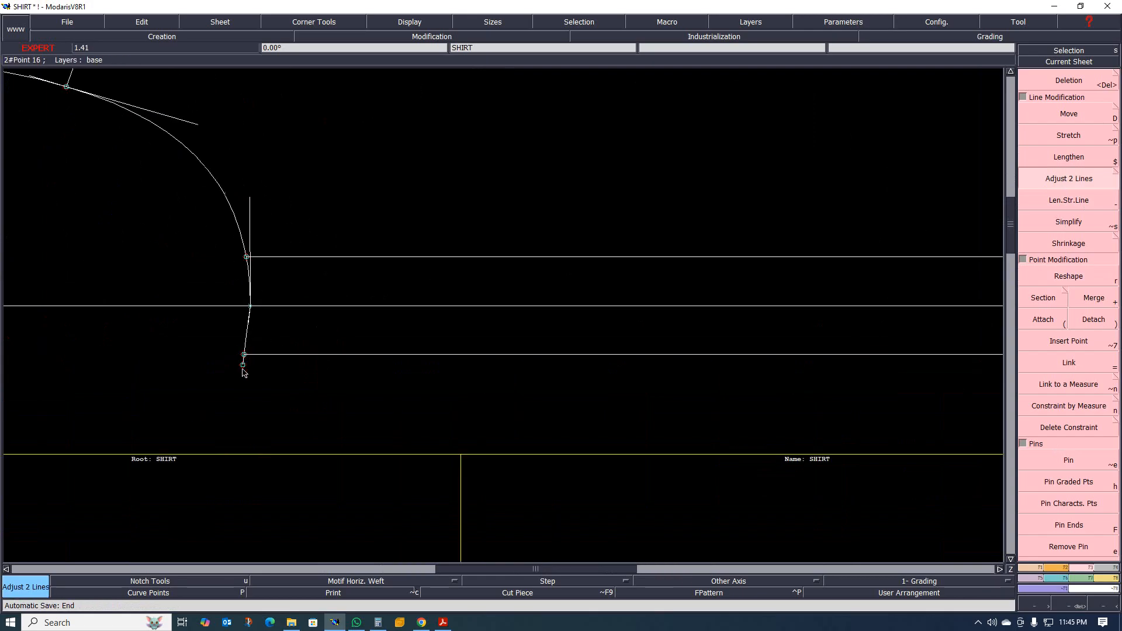
pyautogui.scroll(2, 243, 373)
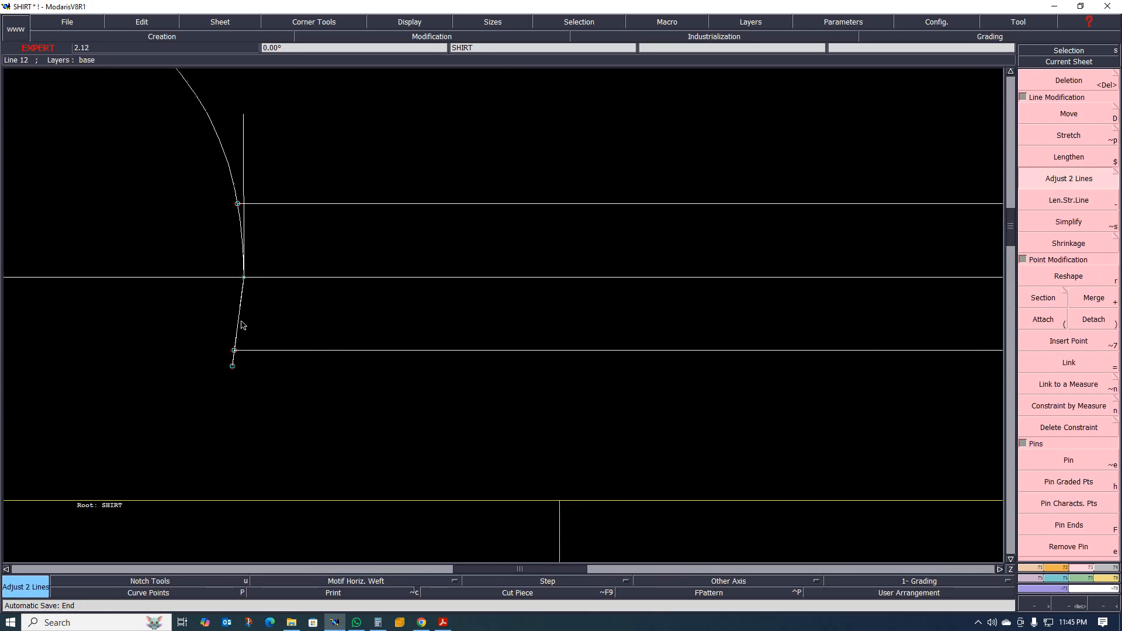
pyautogui.scroll(-6, 263, 383)
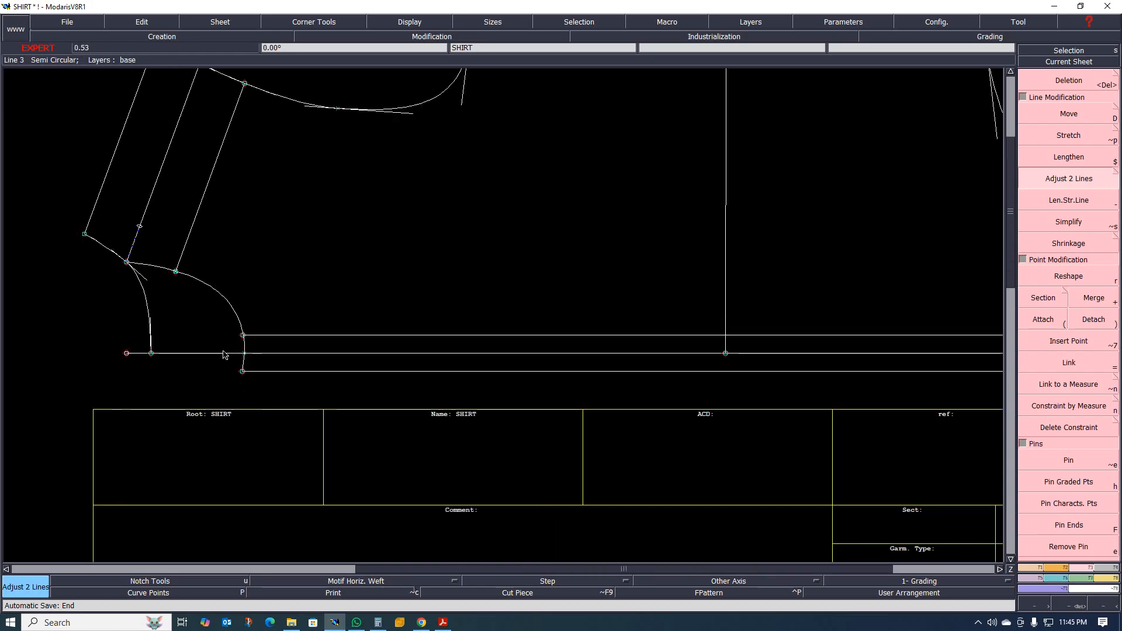
# Draw a straight line at the hem joining the ends of the centre front line and the outer parallel.
pyautogui.scroll(1, 225, 355)
pyautogui.scroll(-1, 213, 349)
pyautogui.scroll(-1, 459, 349)
pyautogui.scroll(3, 551, 360)
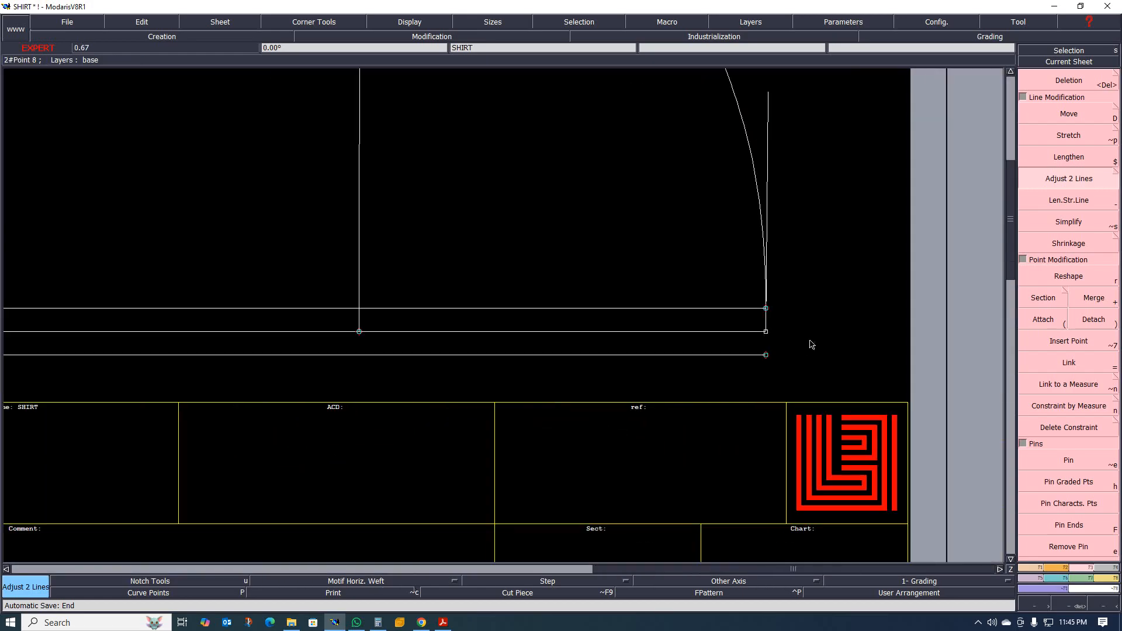
pyautogui.scroll(4, 764, 328)
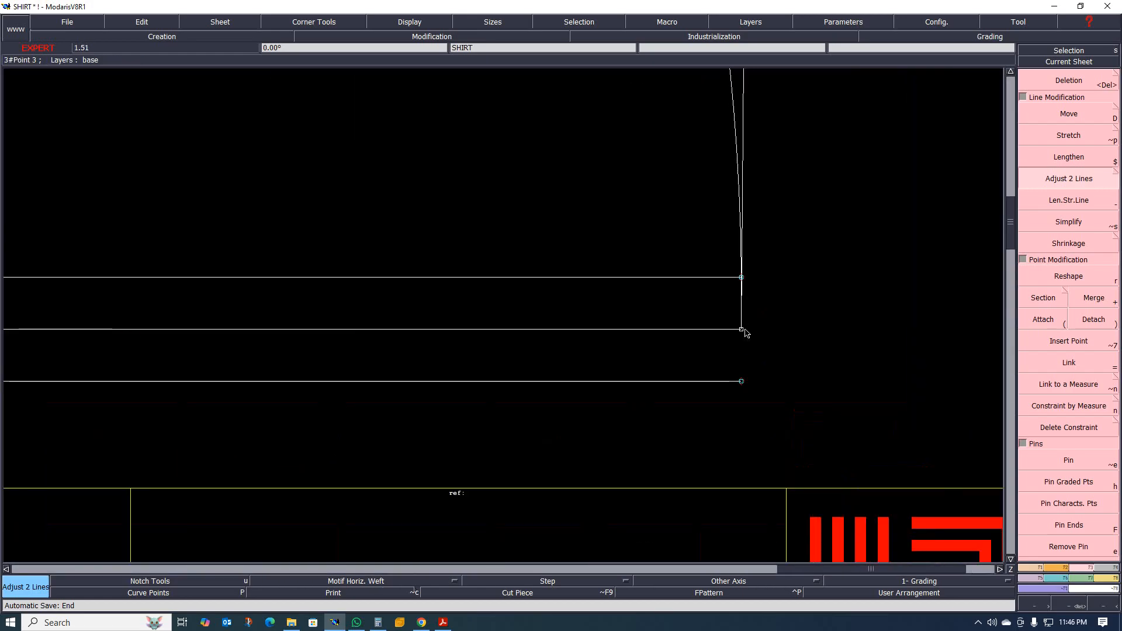
pyautogui.press('l')
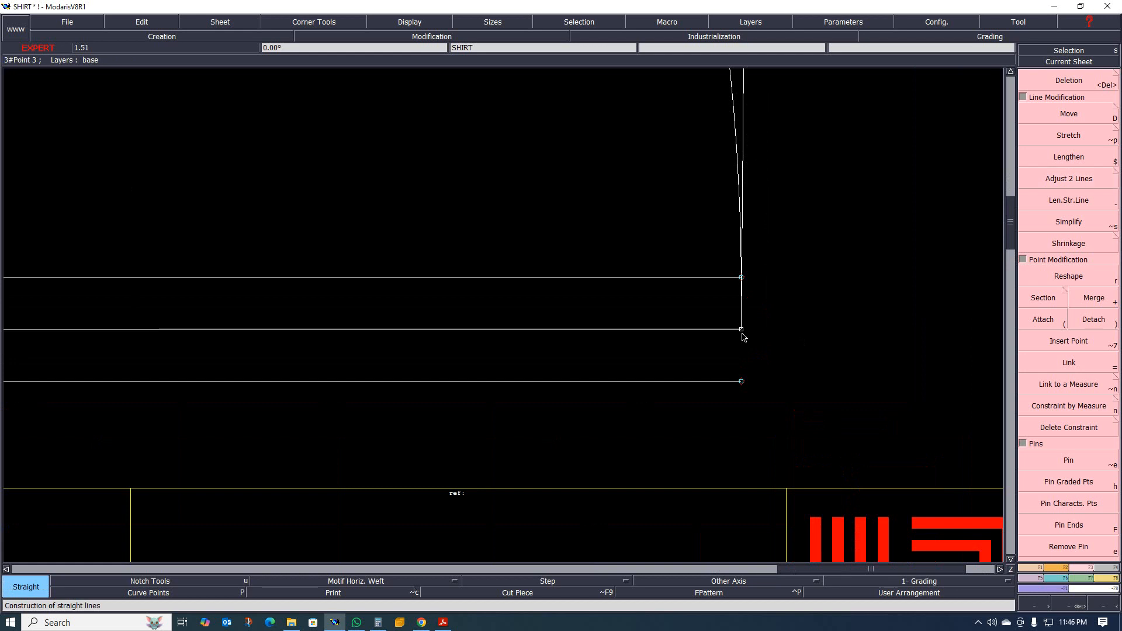
pyautogui.scroll(-3, 633, 384)
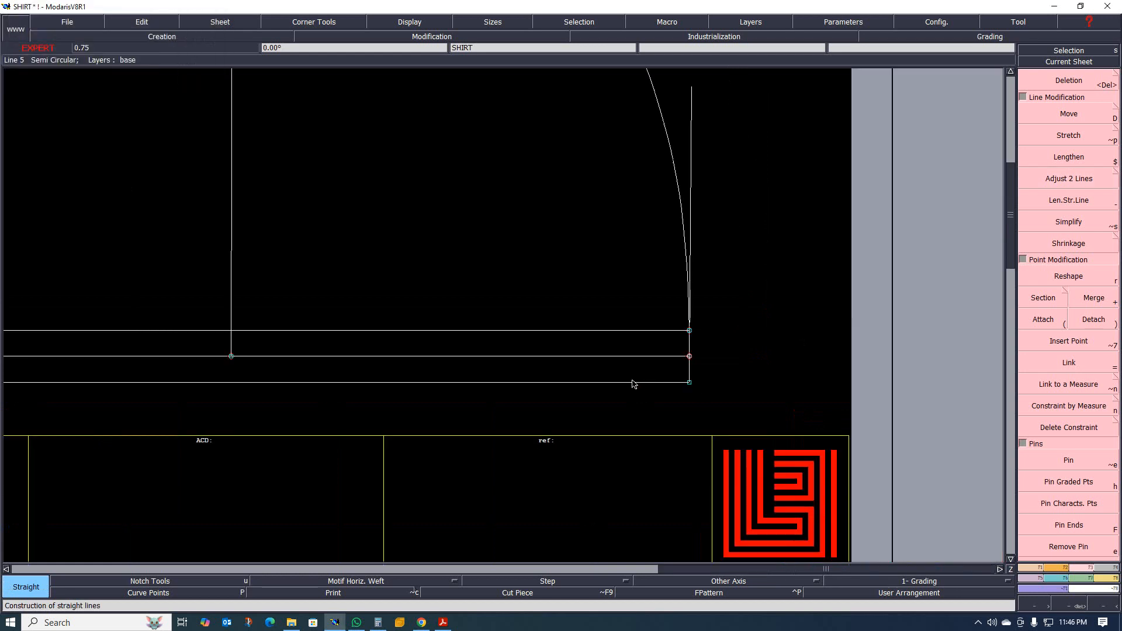
pyautogui.scroll(-3, 509, 368)
pyautogui.scroll(-2, 312, 355)
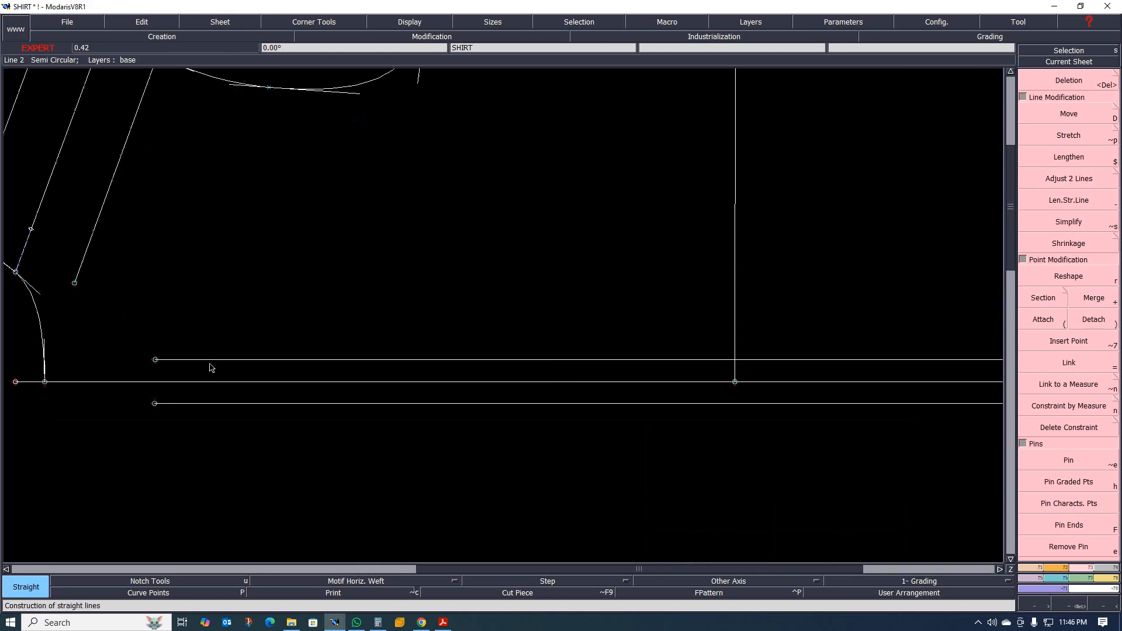
pyautogui.scroll(6, 196, 378)
pyautogui.scroll(-3, 148, 366)
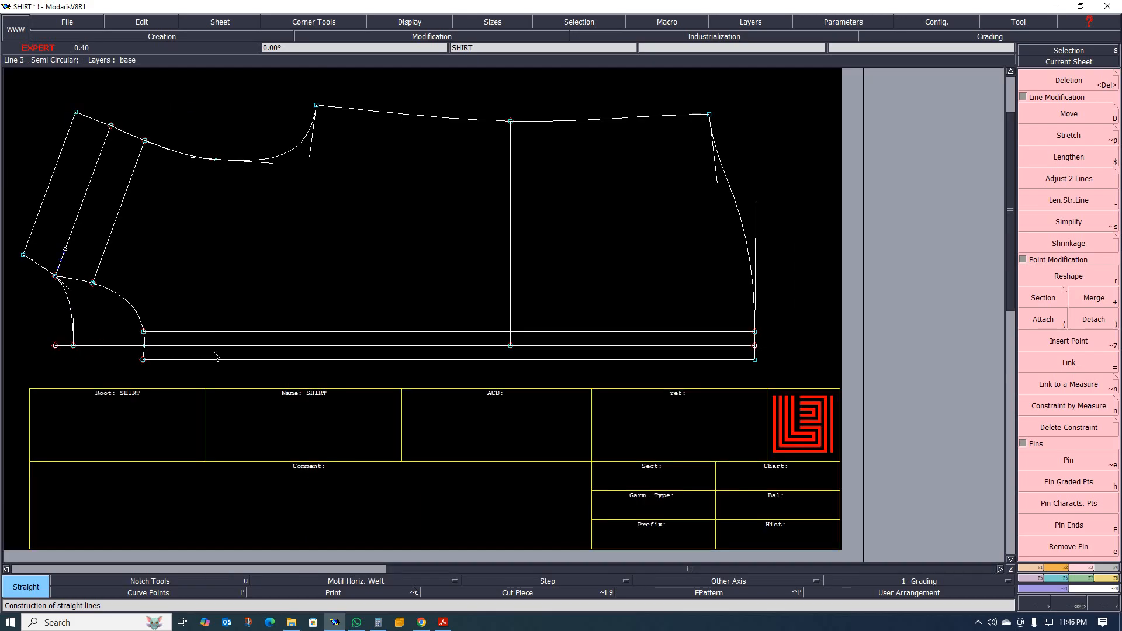
# Extract the front placket strip between the inner and outer parallels as a separate piece with Seam, covering its full length to the hem.
pyautogui.scroll(3, 213, 358)
pyautogui.press('x')
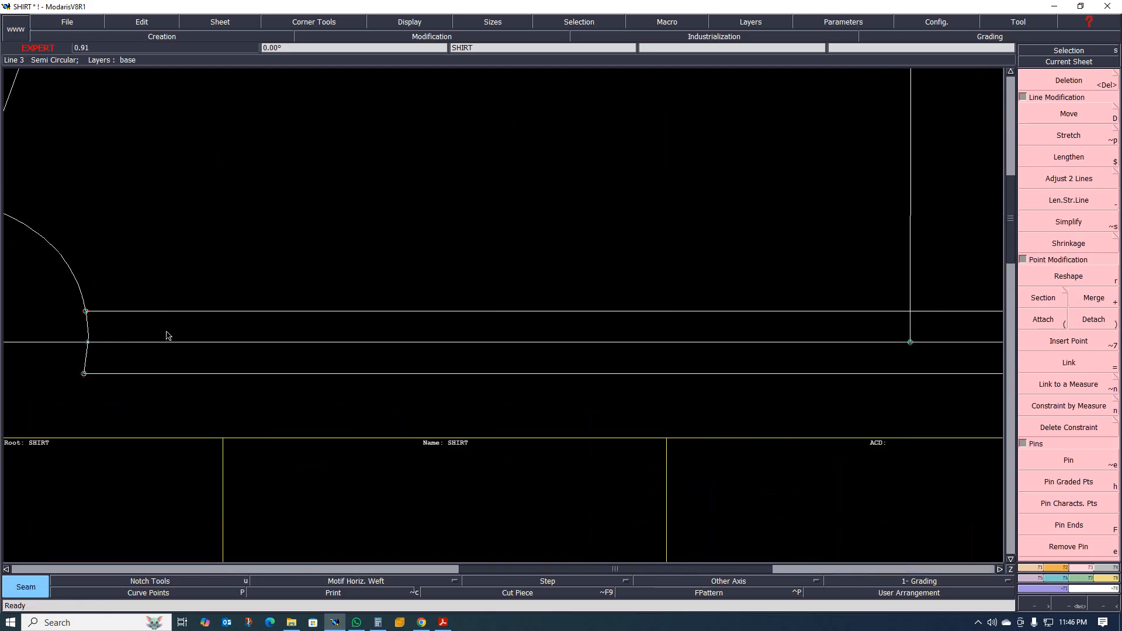
pyautogui.click(156, 338)
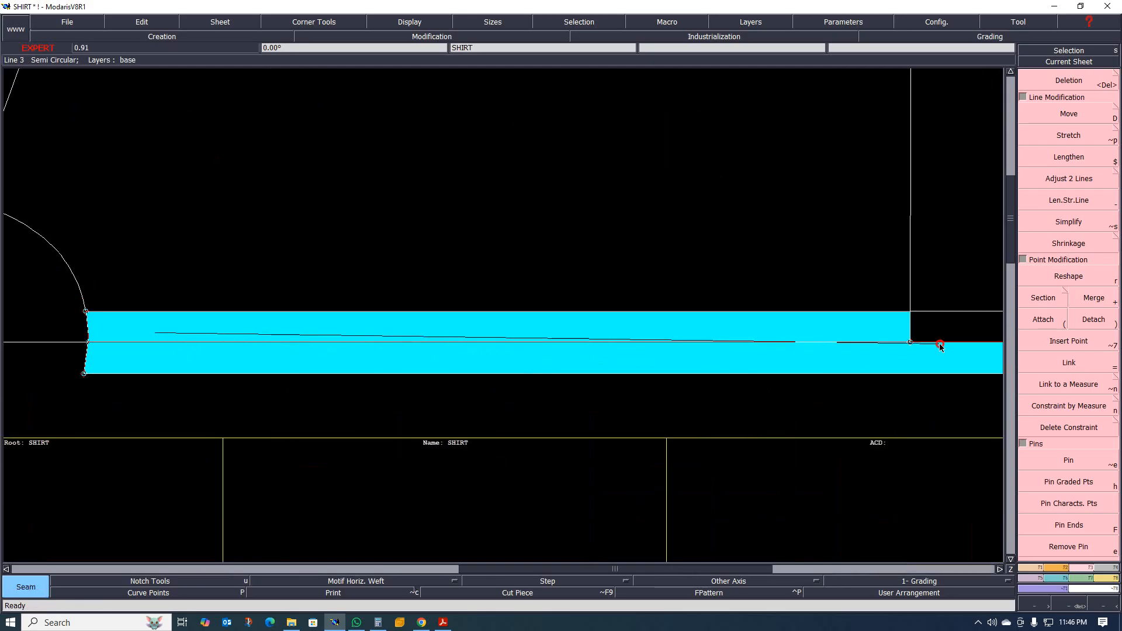
pyautogui.scroll(-2, 493, 339)
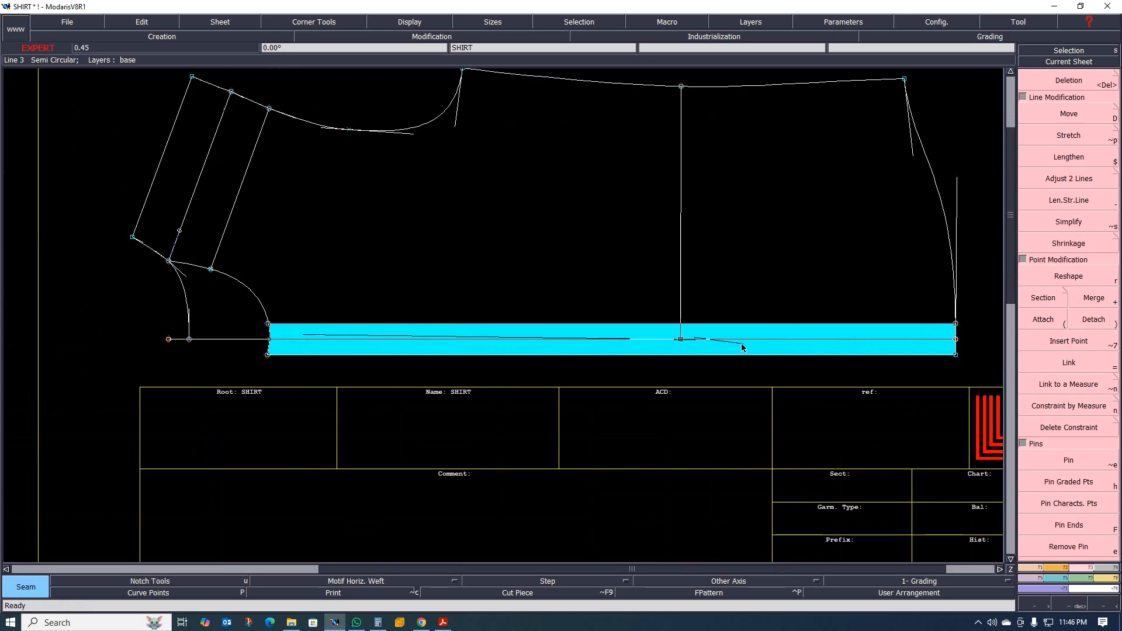
pyautogui.rightClick(793, 337)
pyautogui.press('j')
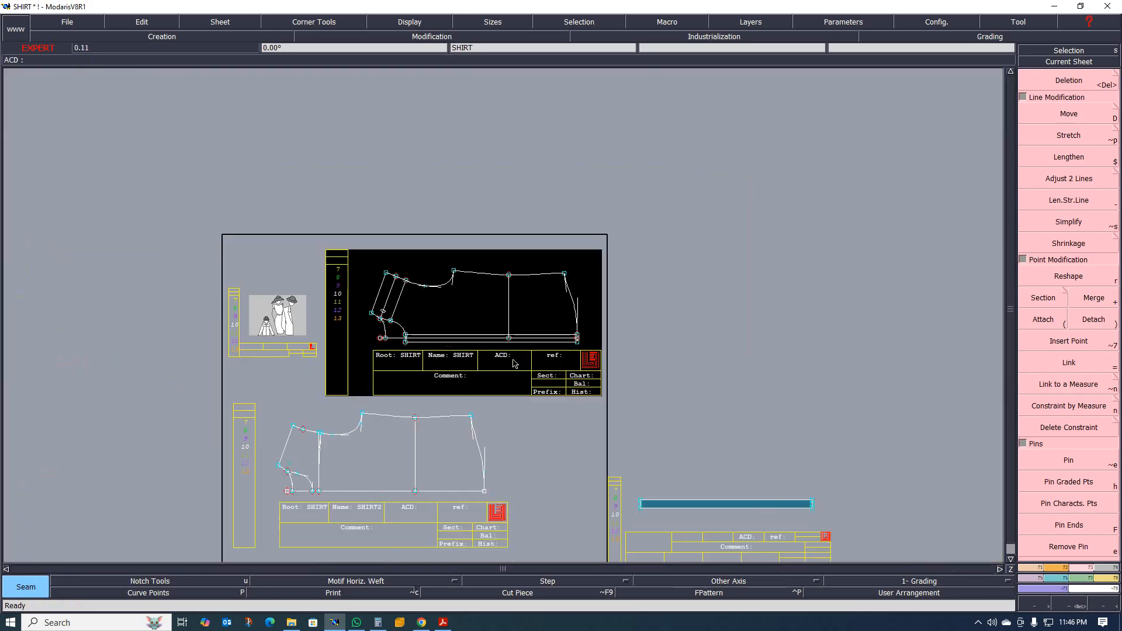
pyautogui.click(743, 533)
# Unfold the placket piece by mirroring it about its outer long edge with Sym 2Pts.
pyautogui.scroll(3, 737, 528)
pyautogui.scroll(-3, 462, 419)
pyautogui.scroll(3, 460, 447)
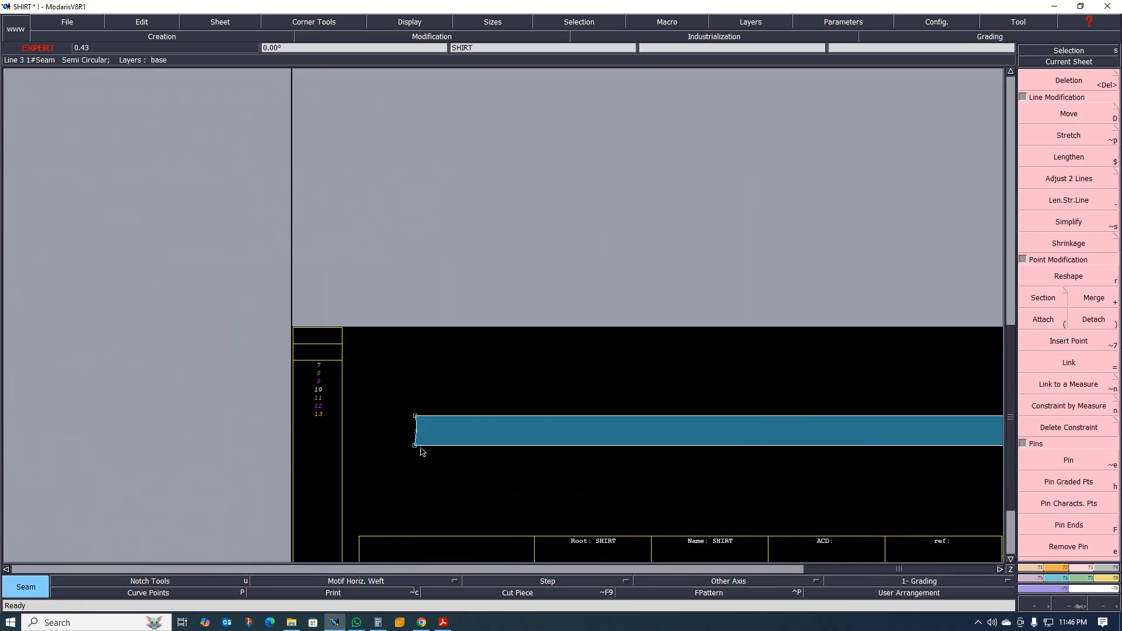
pyautogui.scroll(-3, 422, 452)
pyautogui.scroll(2, 351, 438)
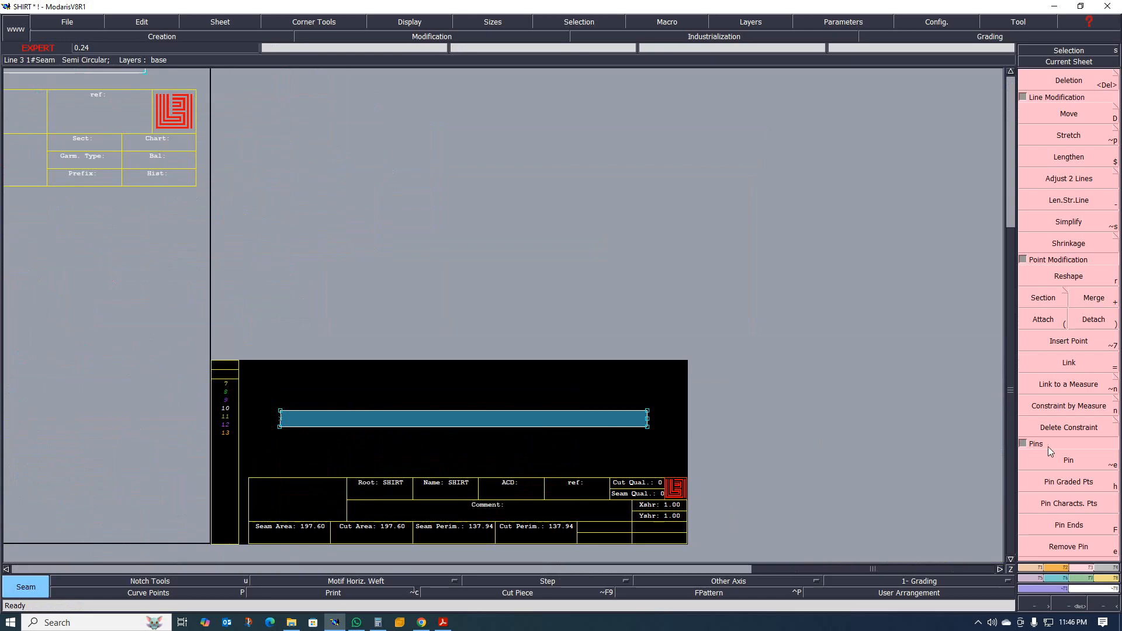
pyautogui.click(1039, 577)
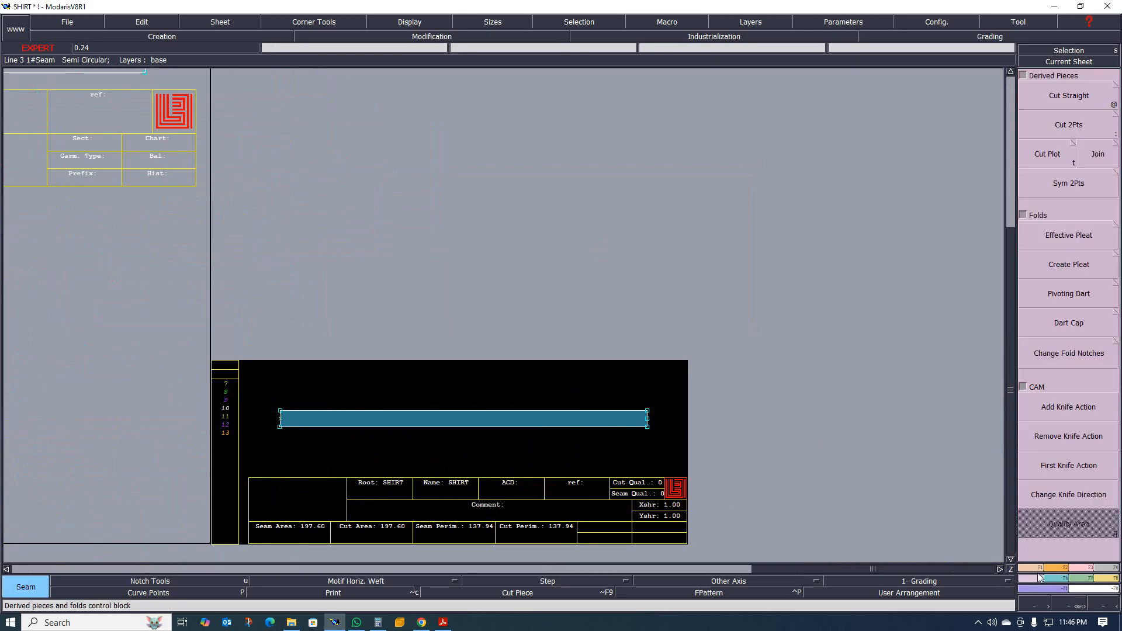
pyautogui.click(1073, 186)
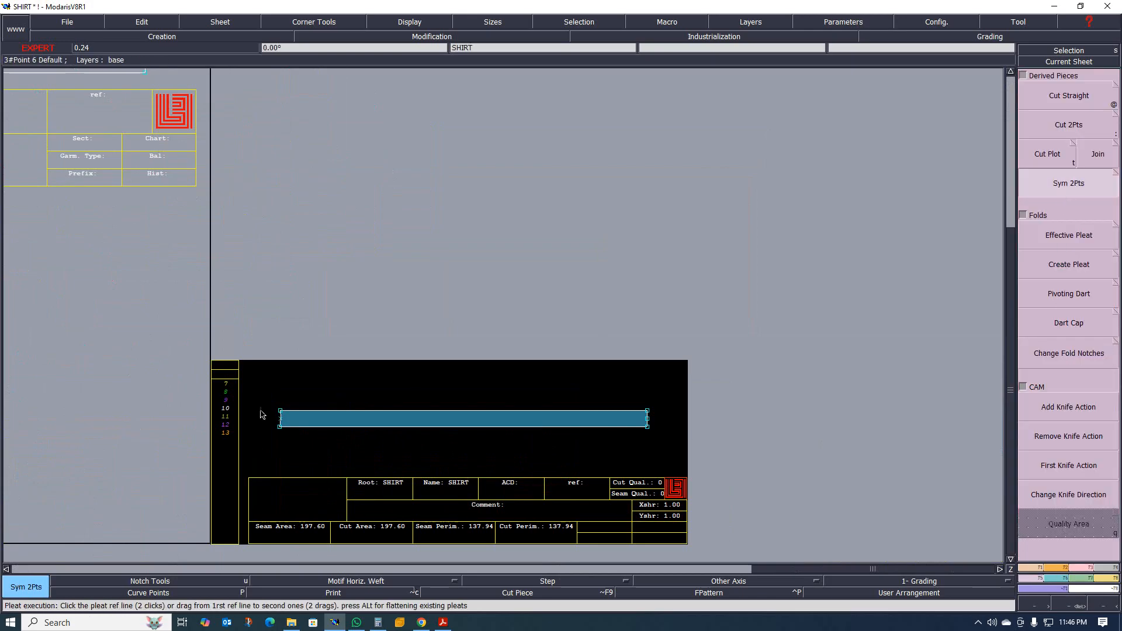
pyautogui.click(281, 429)
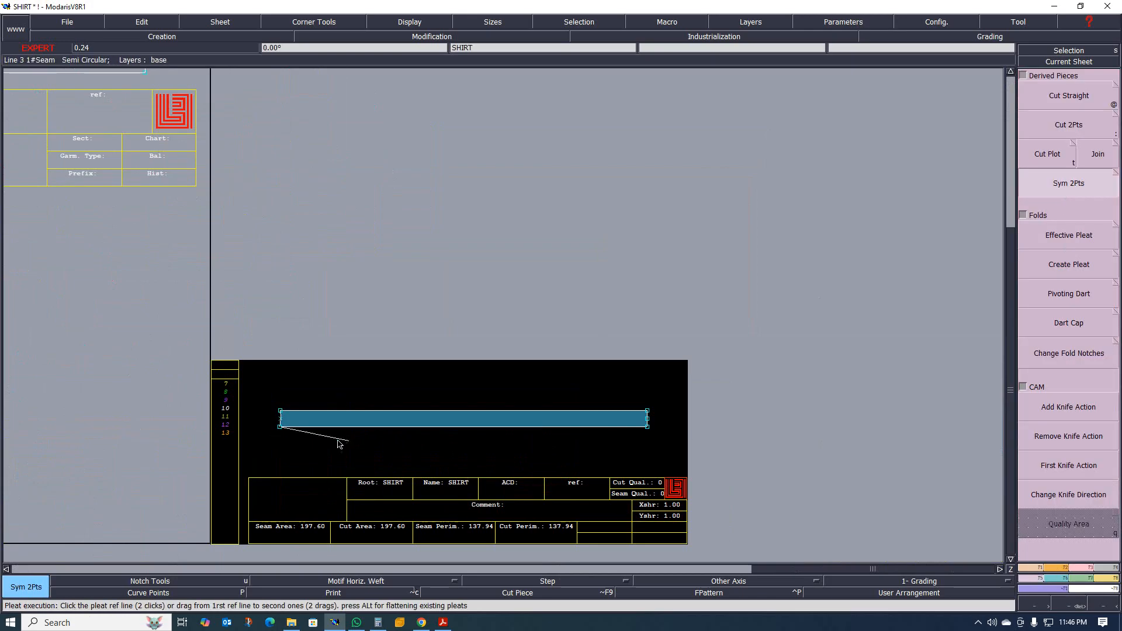
pyautogui.click(645, 429)
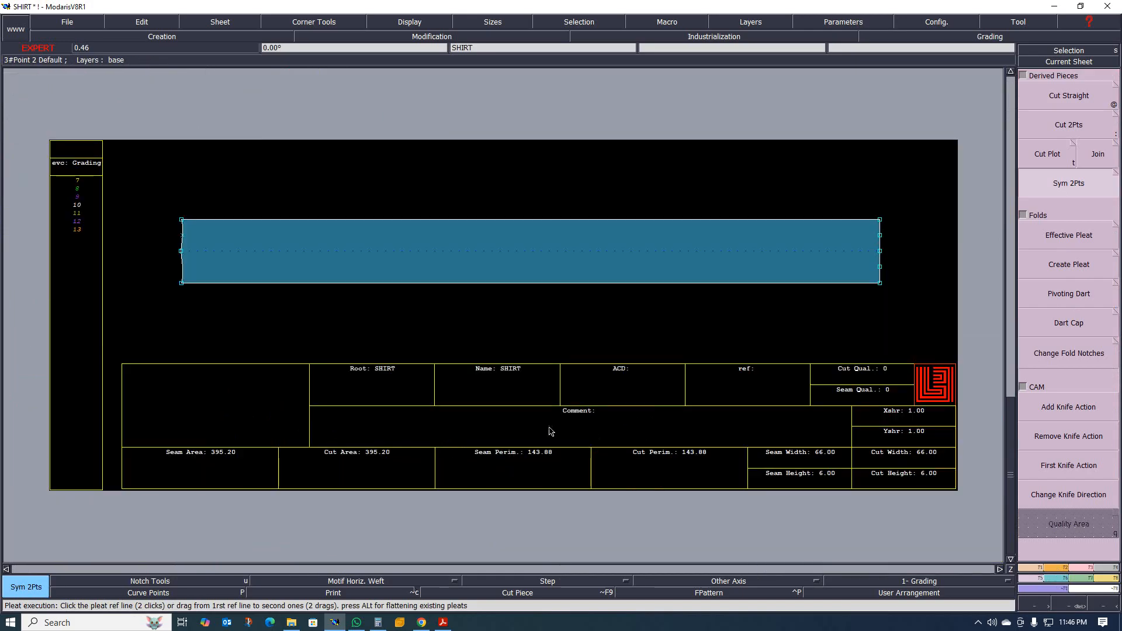
# Examine the unfolded placket piece and the placket, neckline and shoulder lines on the SHIRT base draft.
pyautogui.scroll(-2, 515, 409)
pyautogui.scroll(4, 406, 348)
pyautogui.scroll(-3, 303, 320)
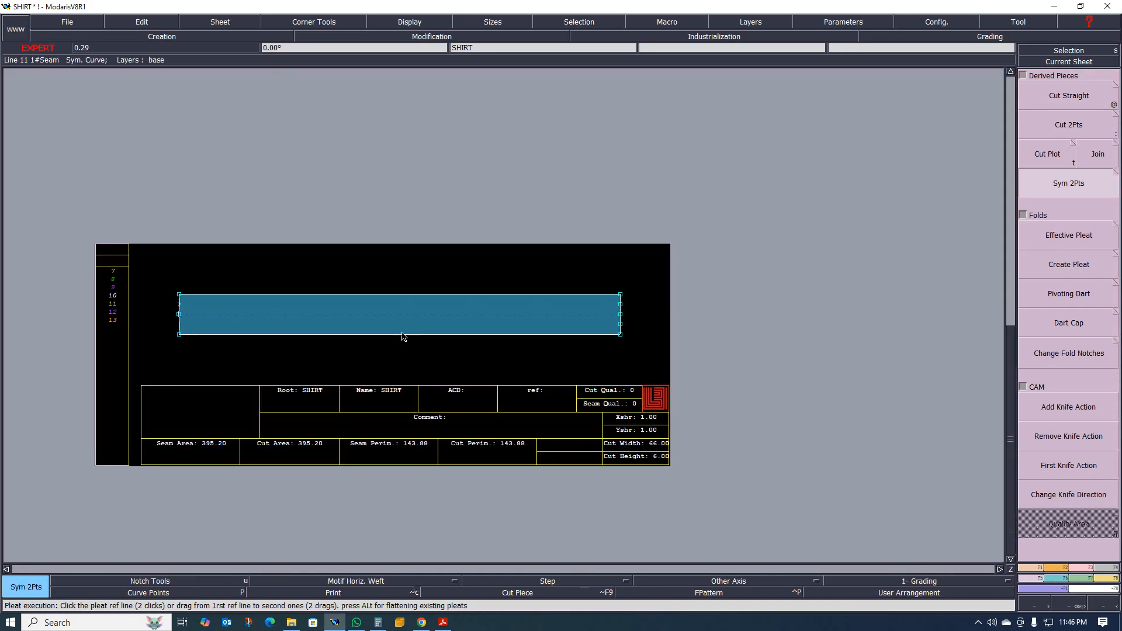
pyautogui.scroll(3, 755, 306)
pyautogui.scroll(-2, 701, 304)
pyautogui.scroll(-7, 697, 341)
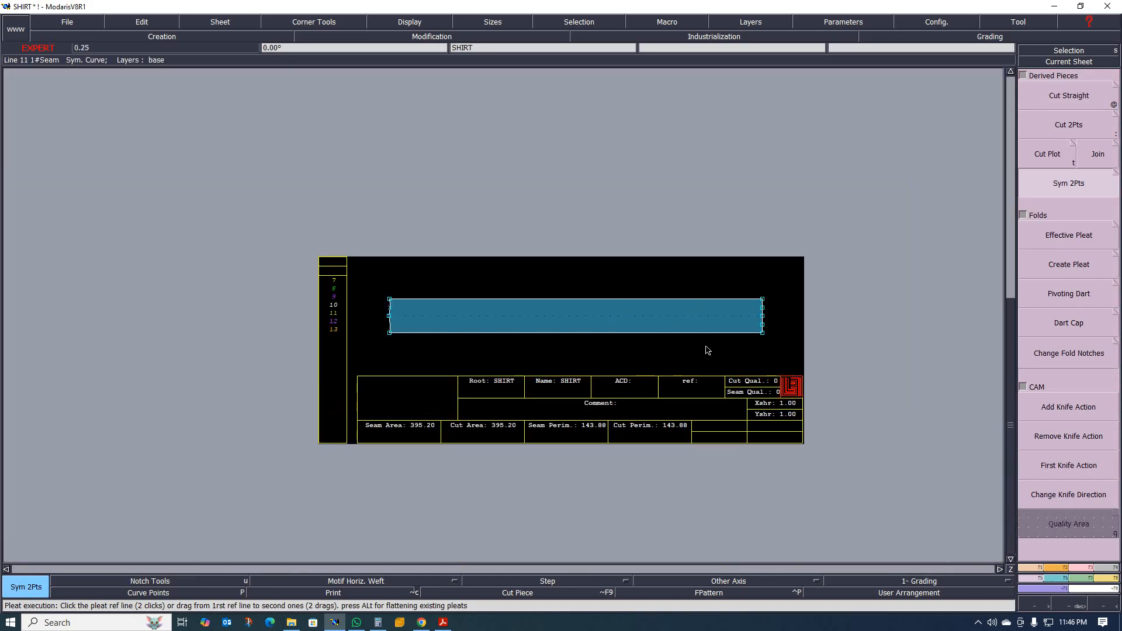
pyautogui.scroll(1, 748, 343)
pyautogui.scroll(2, 384, 248)
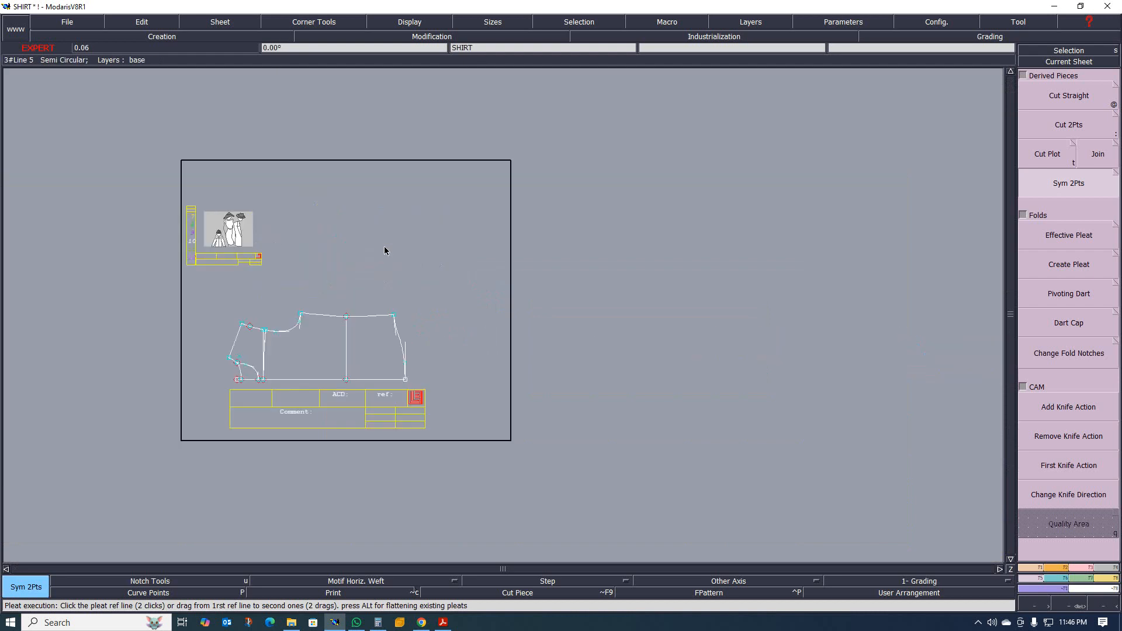
pyautogui.scroll(3, 413, 183)
pyautogui.scroll(-2, 432, 263)
pyautogui.scroll(1, 455, 363)
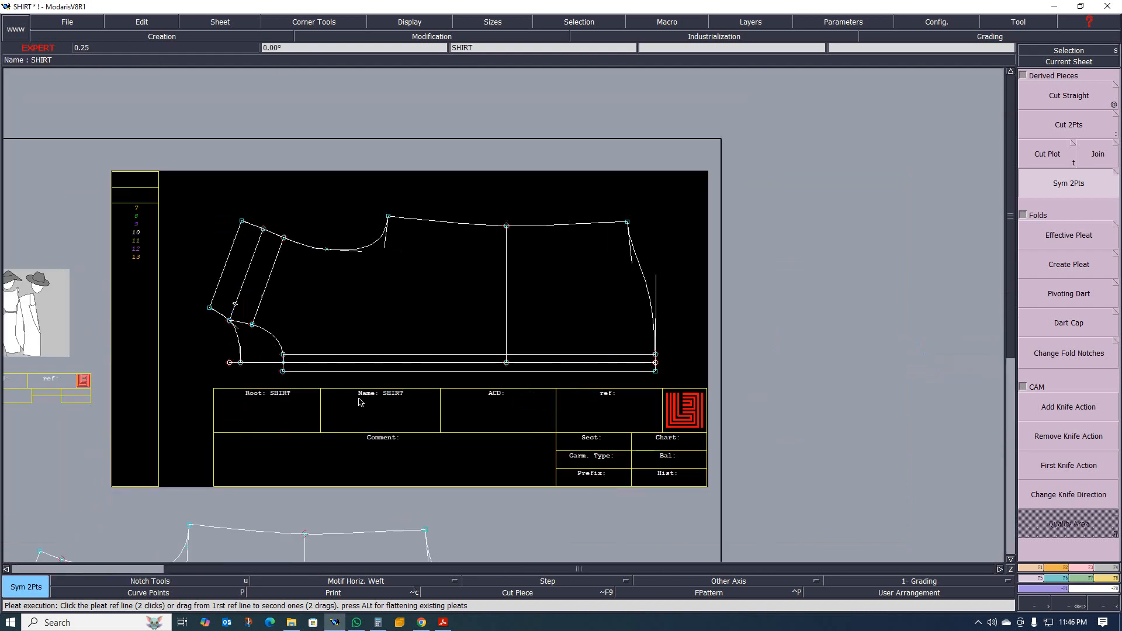
pyautogui.scroll(2, 340, 358)
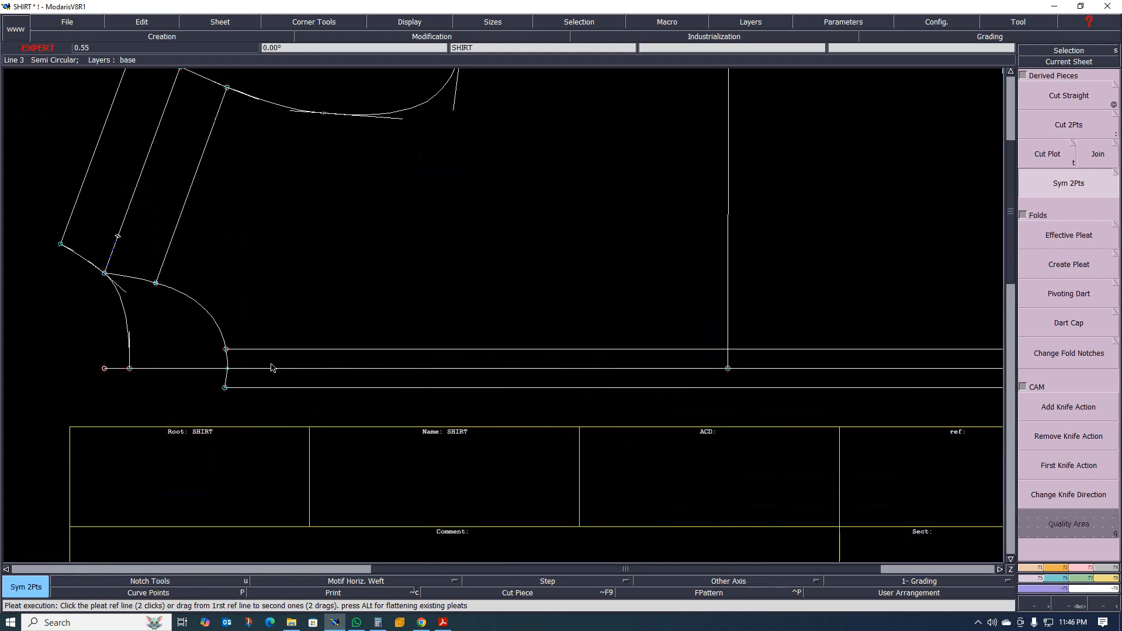
pyautogui.scroll(-3, 270, 368)
pyautogui.scroll(3, 240, 364)
pyautogui.scroll(-2, 207, 380)
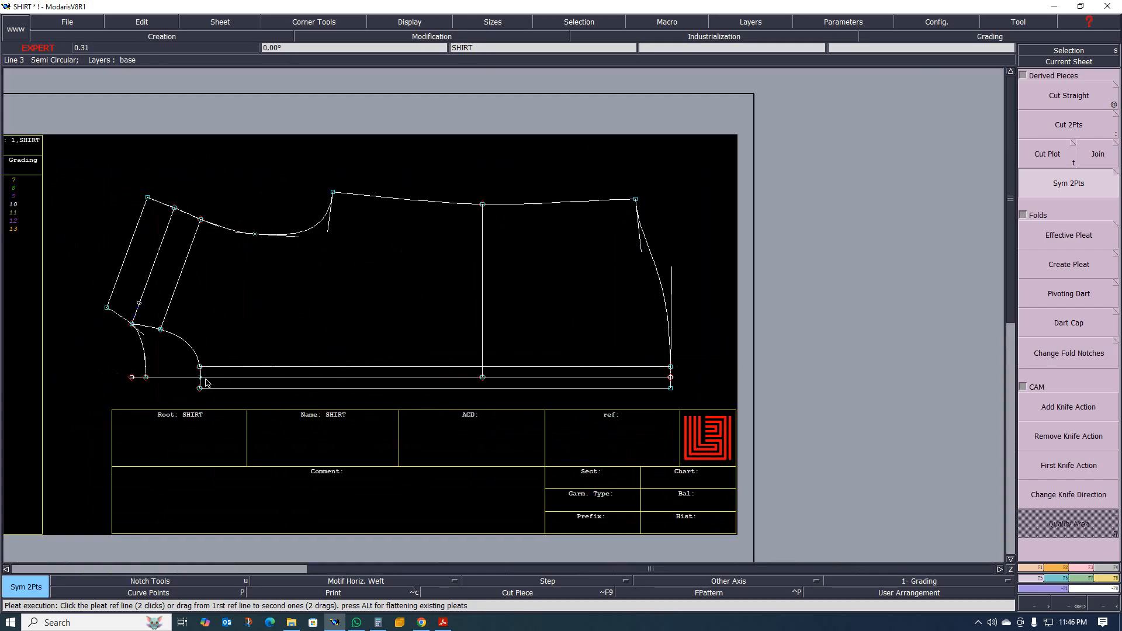
pyautogui.scroll(2, 261, 383)
pyautogui.scroll(-2, 156, 378)
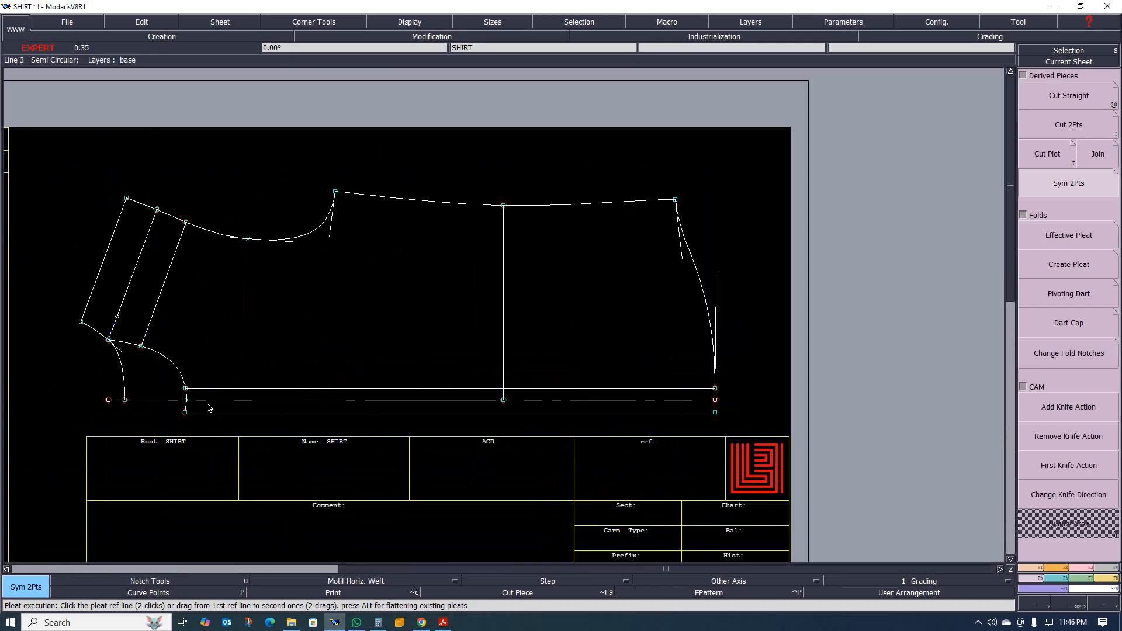
pyautogui.scroll(2, 150, 402)
pyautogui.scroll(-3, 218, 394)
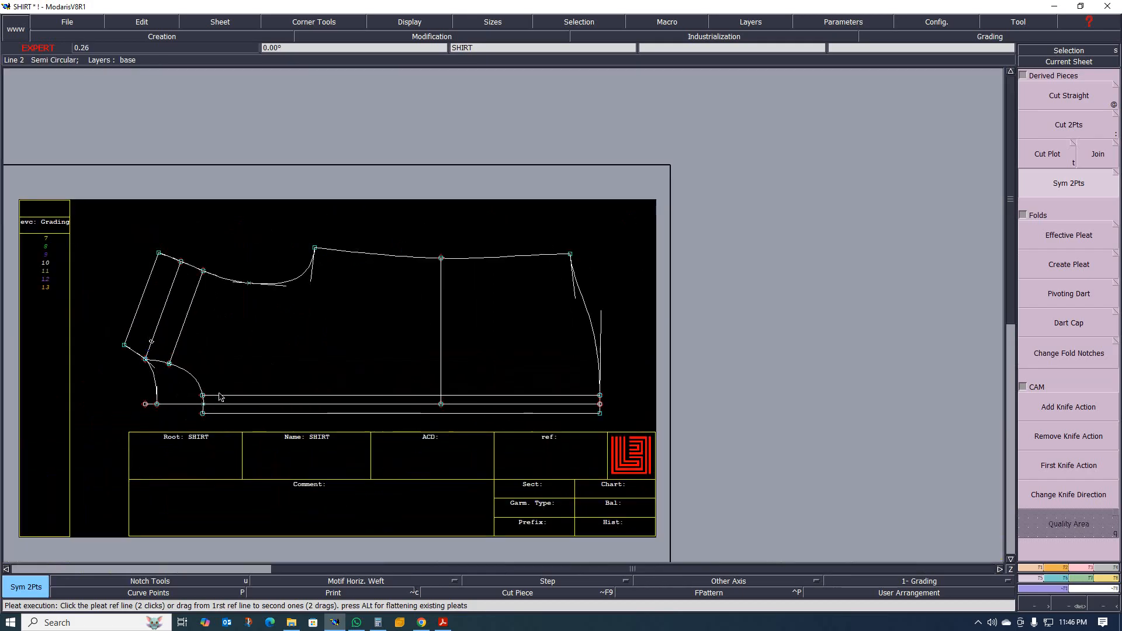
pyautogui.scroll(1, 250, 355)
pyautogui.scroll(-2, 252, 354)
pyautogui.scroll(3, 254, 351)
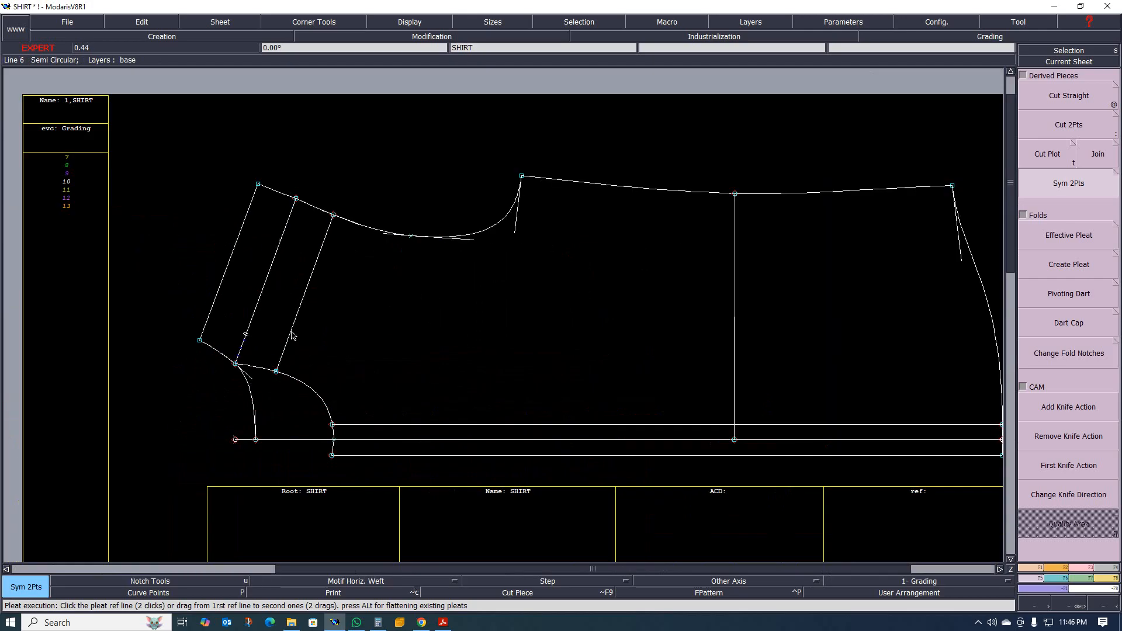
pyautogui.scroll(-2, 351, 369)
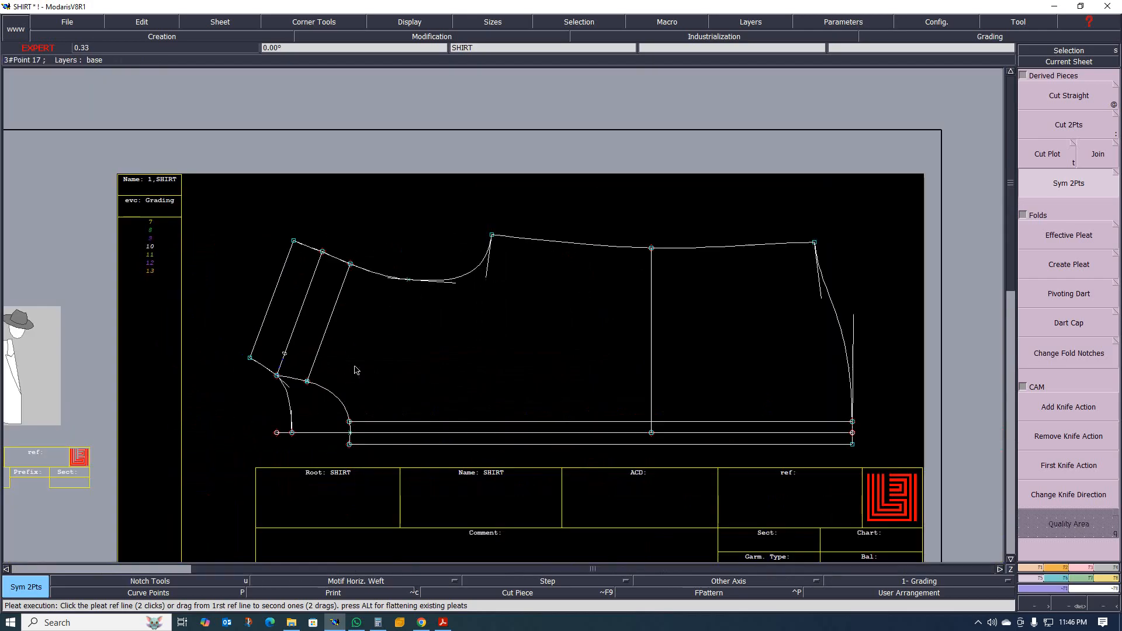
# Reshape the front armhole curve by adjusting its mid-curve and underarm tangent handles for a slightly deeper, smoother curve.
pyautogui.scroll(3, 433, 350)
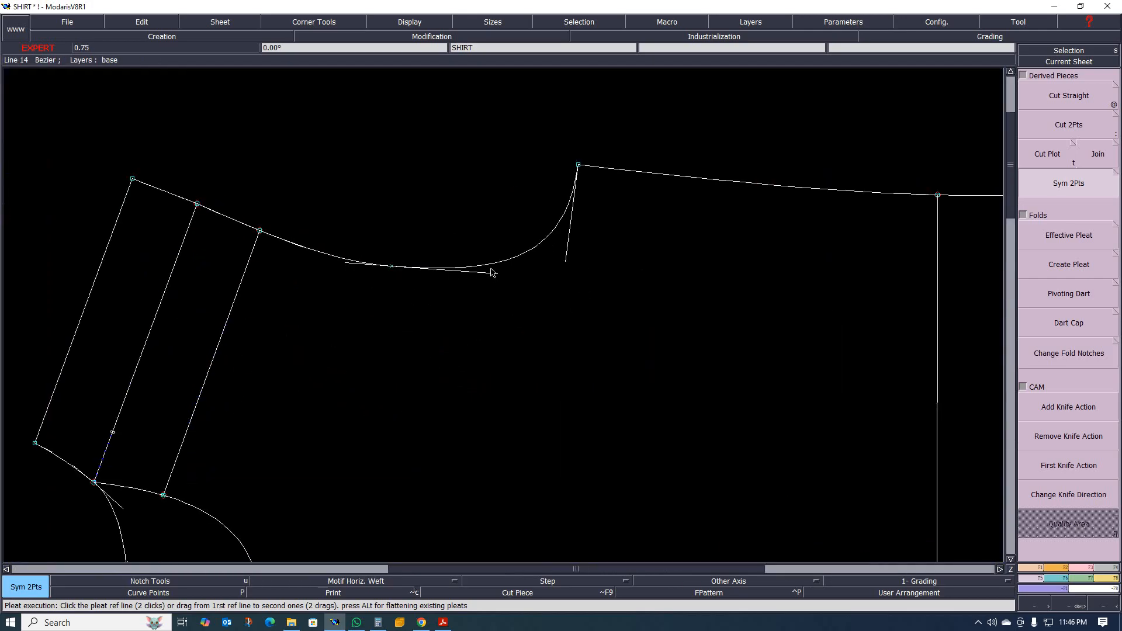
pyautogui.press('r')
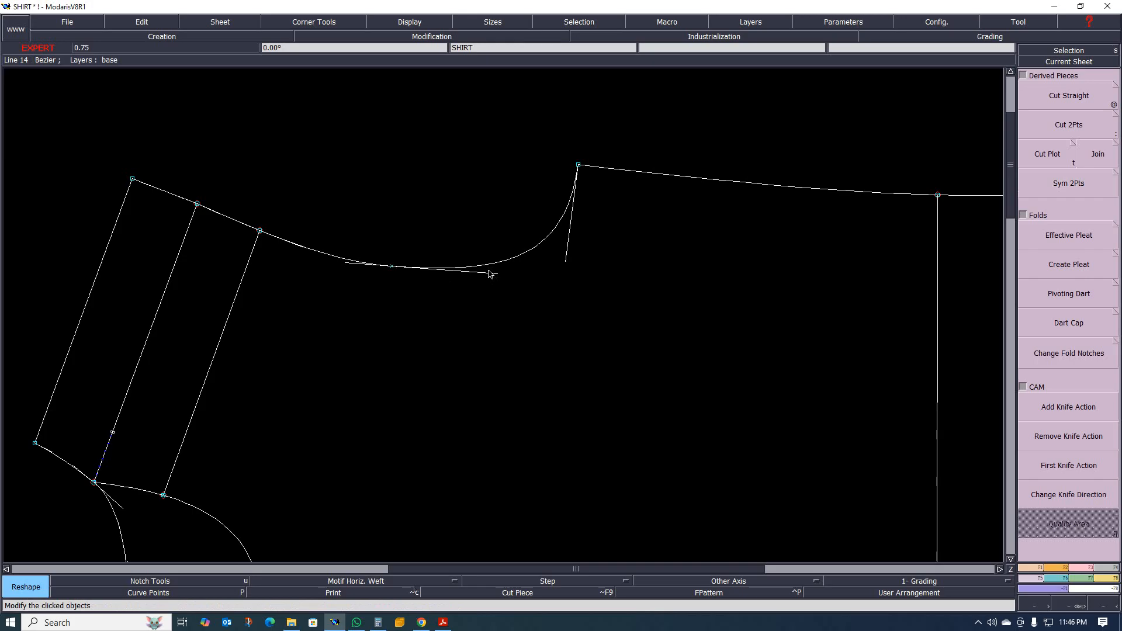
pyautogui.moveTo(492, 274); pyautogui.dragTo(470, 277)
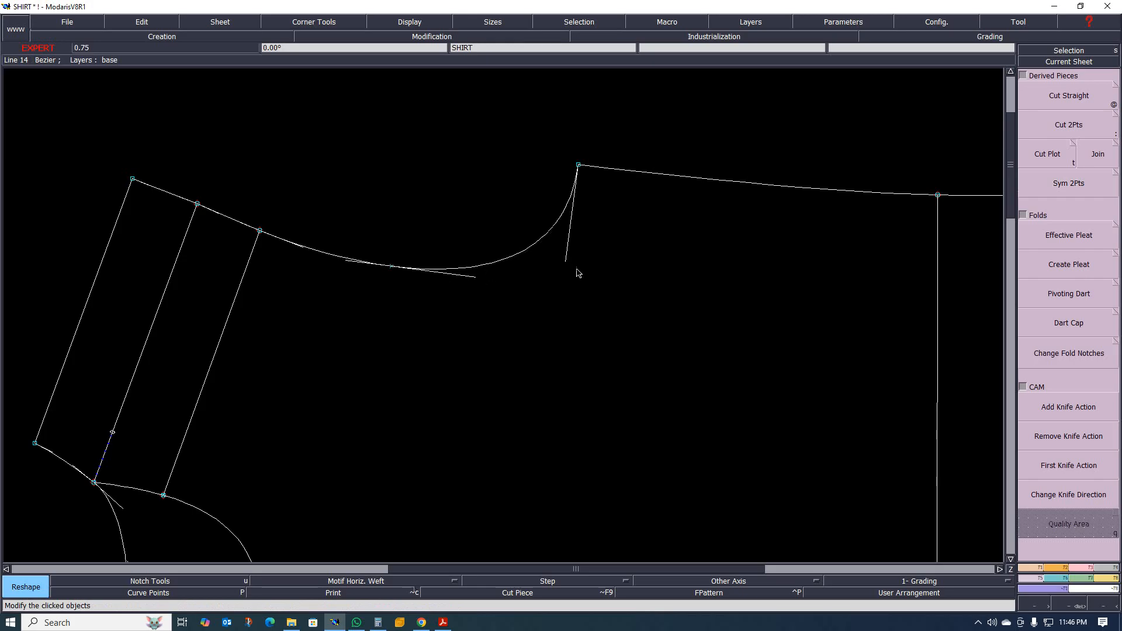
pyautogui.moveTo(566, 265); pyautogui.dragTo(566, 273)
pyautogui.moveTo(473, 281); pyautogui.dragTo(482, 279)
pyautogui.scroll(-5, 497, 260)
pyautogui.scroll(3, 499, 255)
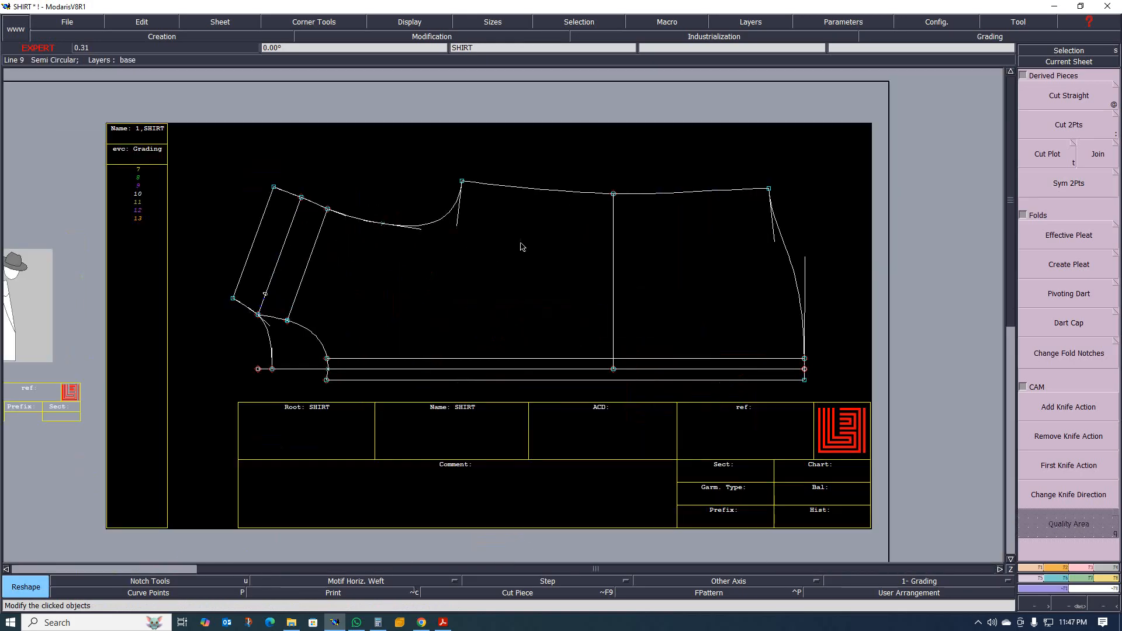
# Switch to the tech pack PDF, review the front and back shirt measurement sketches, and return to Modaris.
pyautogui.scroll(-4, 506, 260)
pyautogui.scroll(2, 506, 260)
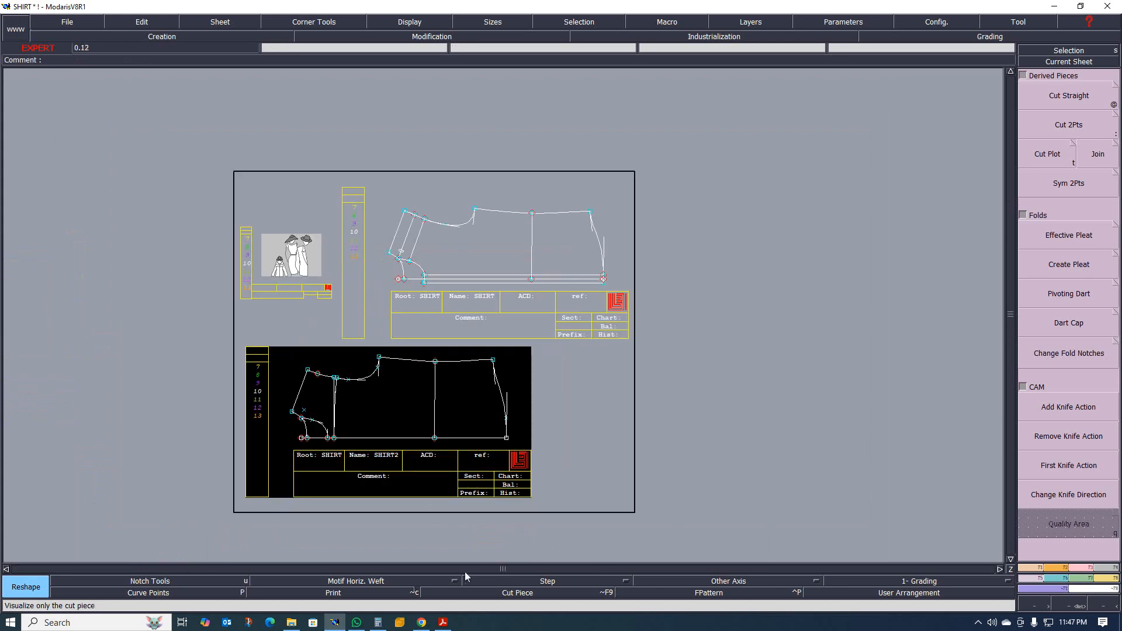
pyautogui.click(443, 623)
pyautogui.scroll(1, 542, 323)
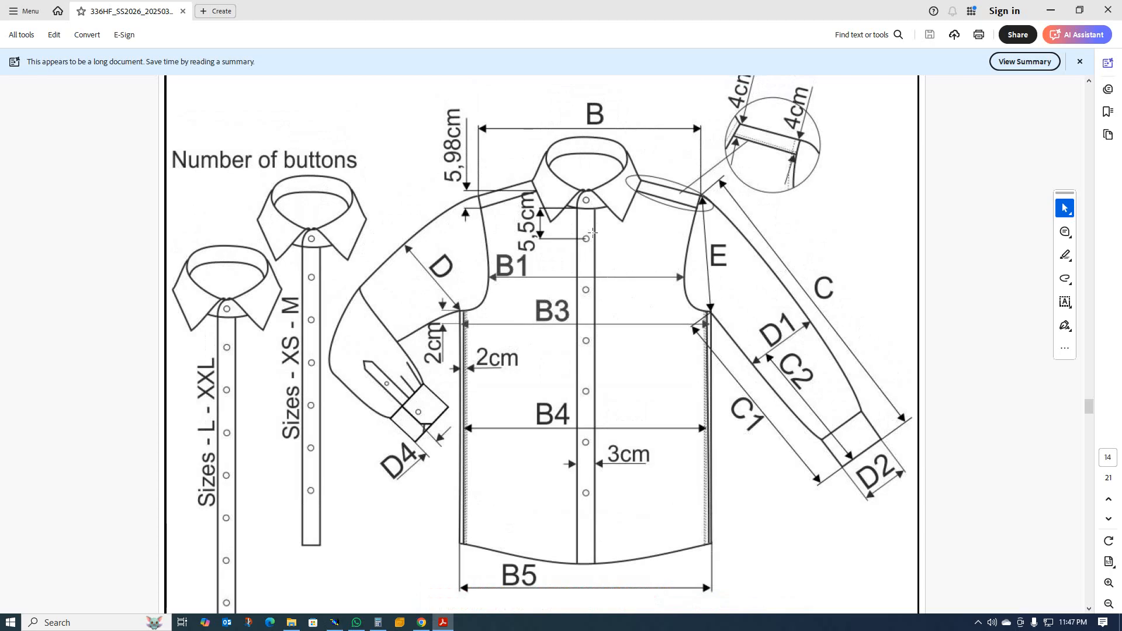
pyautogui.scroll(-15, 629, 259)
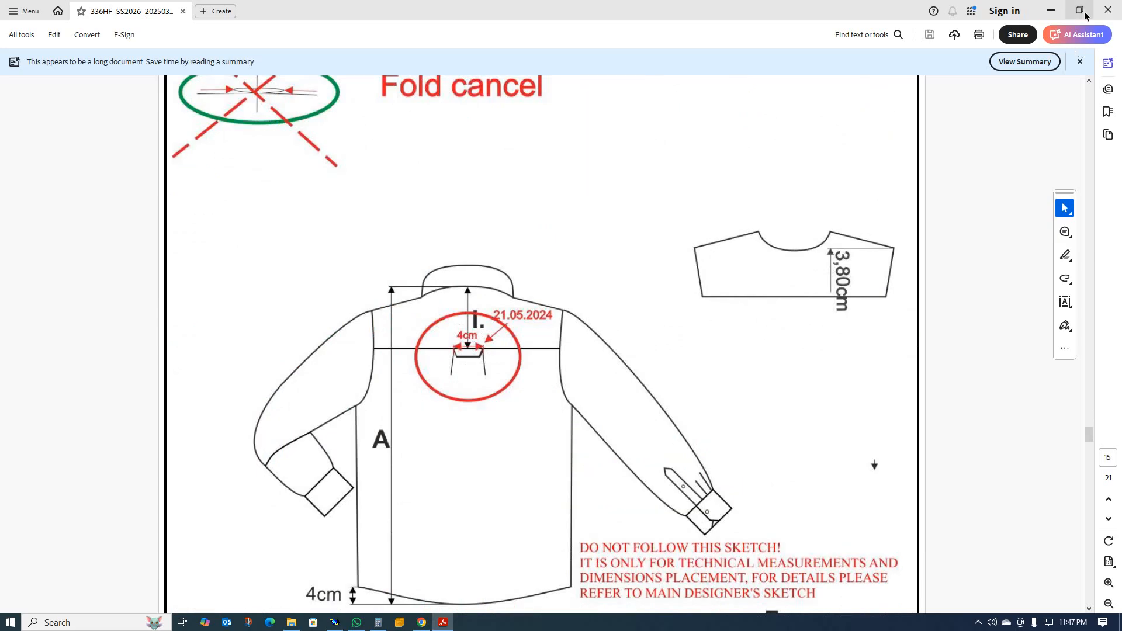
pyautogui.click(1050, 13)
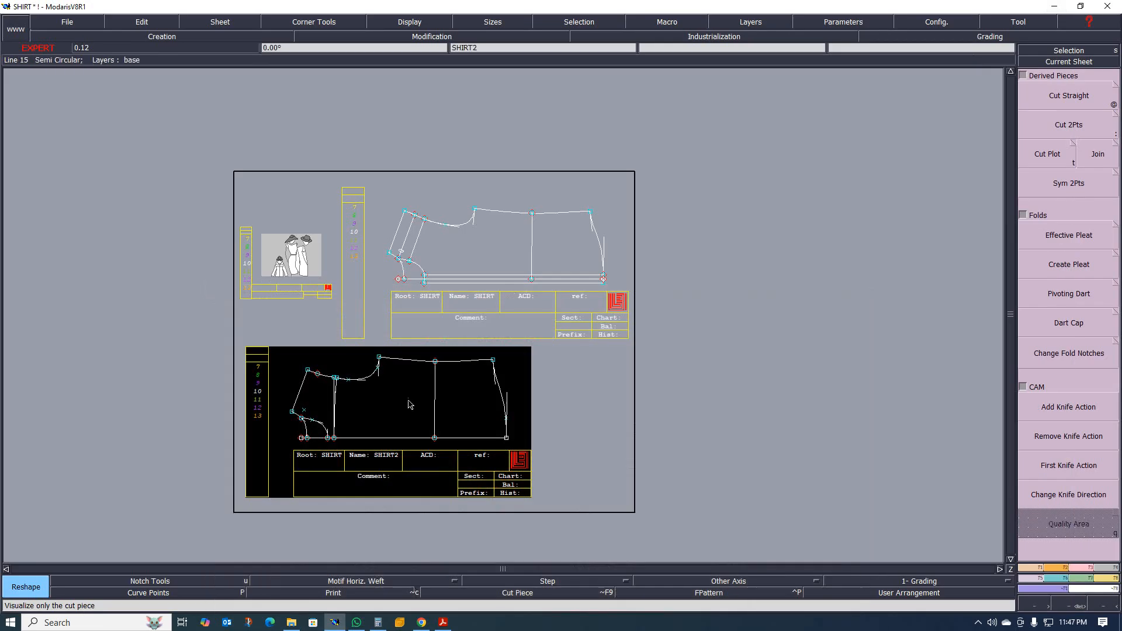
# Examine the yoke lines and their meeting point with the centre line on the SHIRT2 draft.
pyautogui.scroll(3, 353, 439)
pyautogui.scroll(-2, 393, 350)
pyautogui.scroll(3, 374, 362)
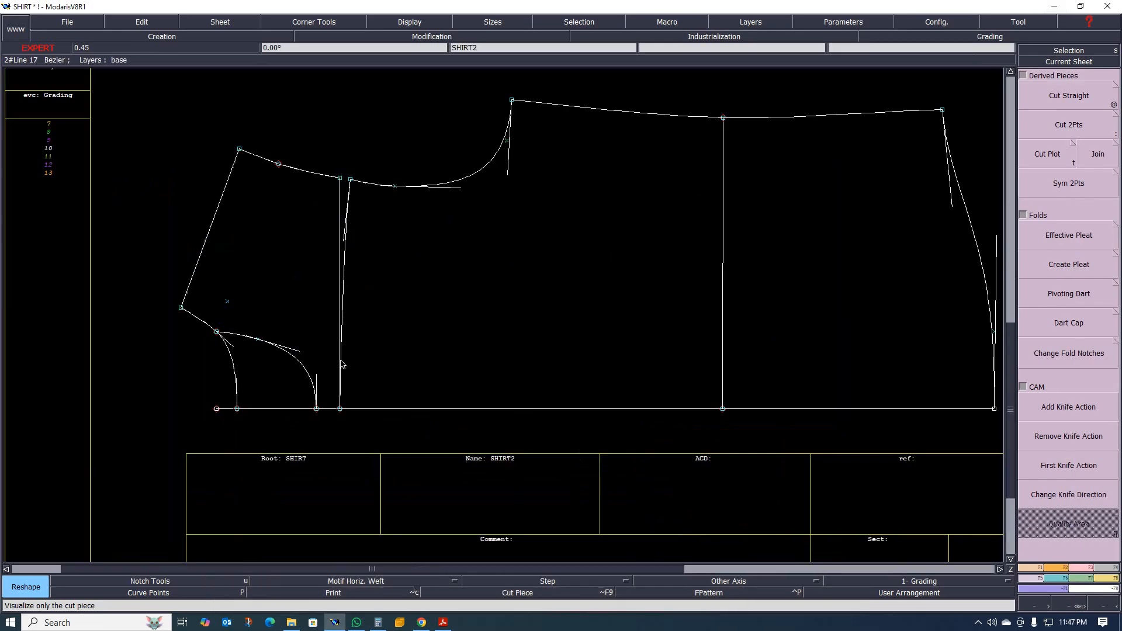
pyautogui.scroll(-4, 362, 371)
pyautogui.scroll(4, 356, 375)
pyautogui.scroll(2, 356, 375)
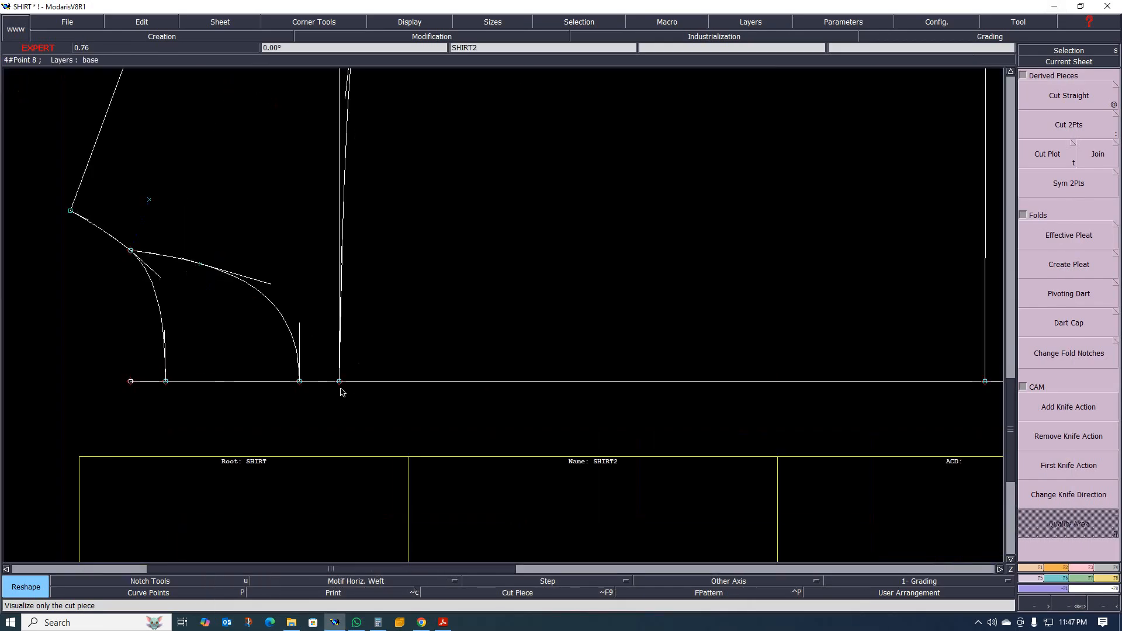
pyautogui.scroll(1, 342, 391)
pyautogui.scroll(-2, 338, 387)
pyautogui.scroll(2, 334, 383)
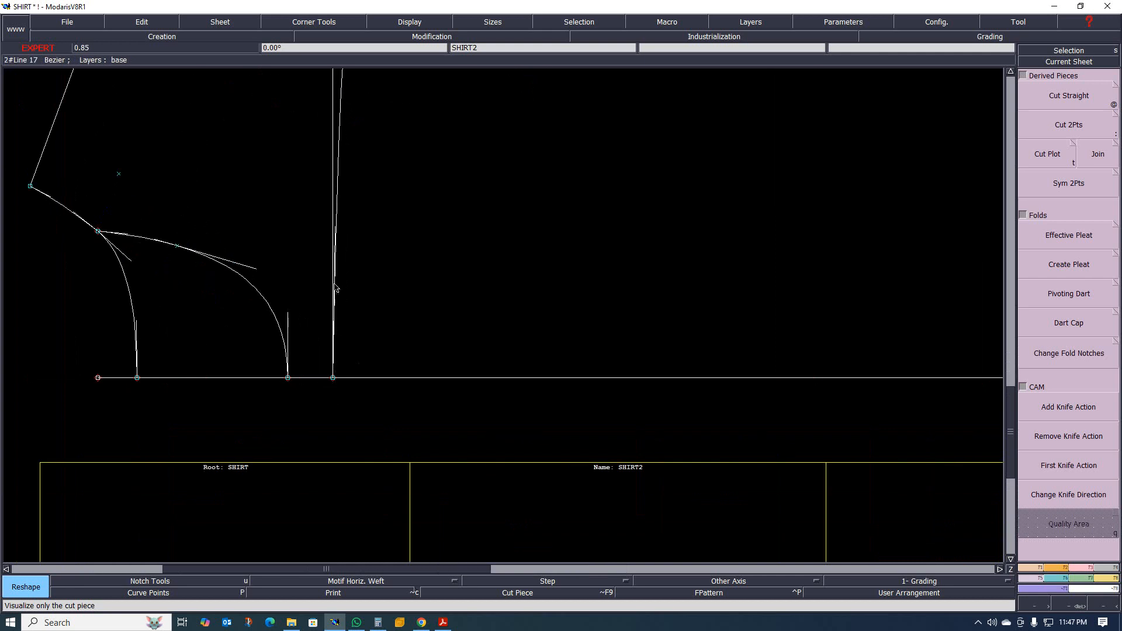
pyautogui.scroll(-3, 336, 288)
pyautogui.scroll(2, 319, 385)
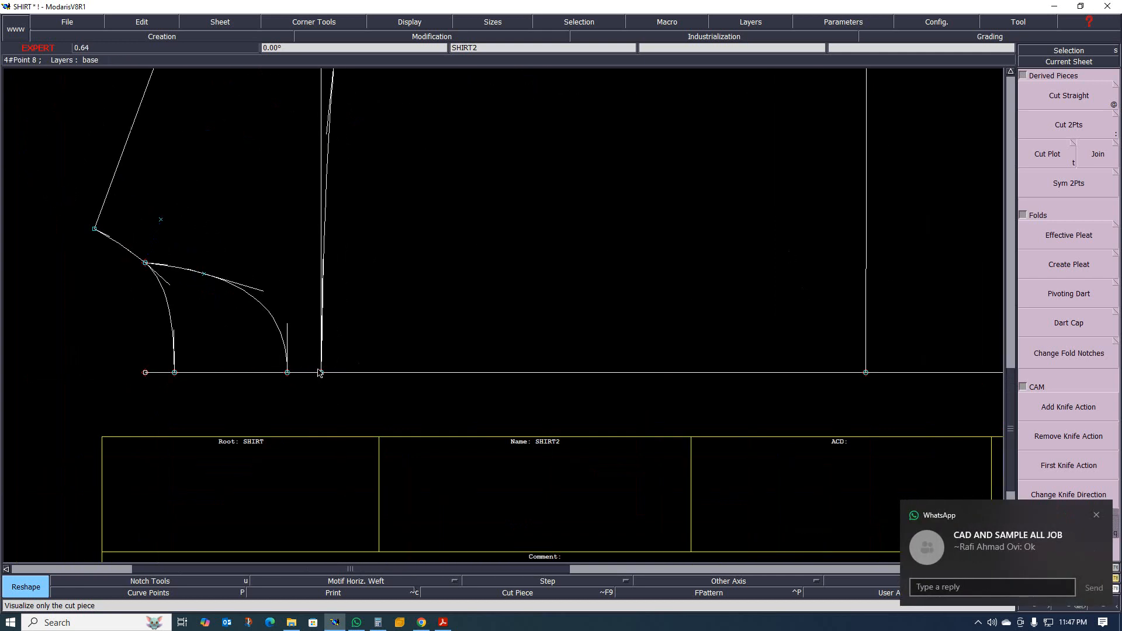
# Place a developed point 2.00 cm from the centre line on the curved lower yoke line of SHIRT2.
pyautogui.scroll(3, 319, 373)
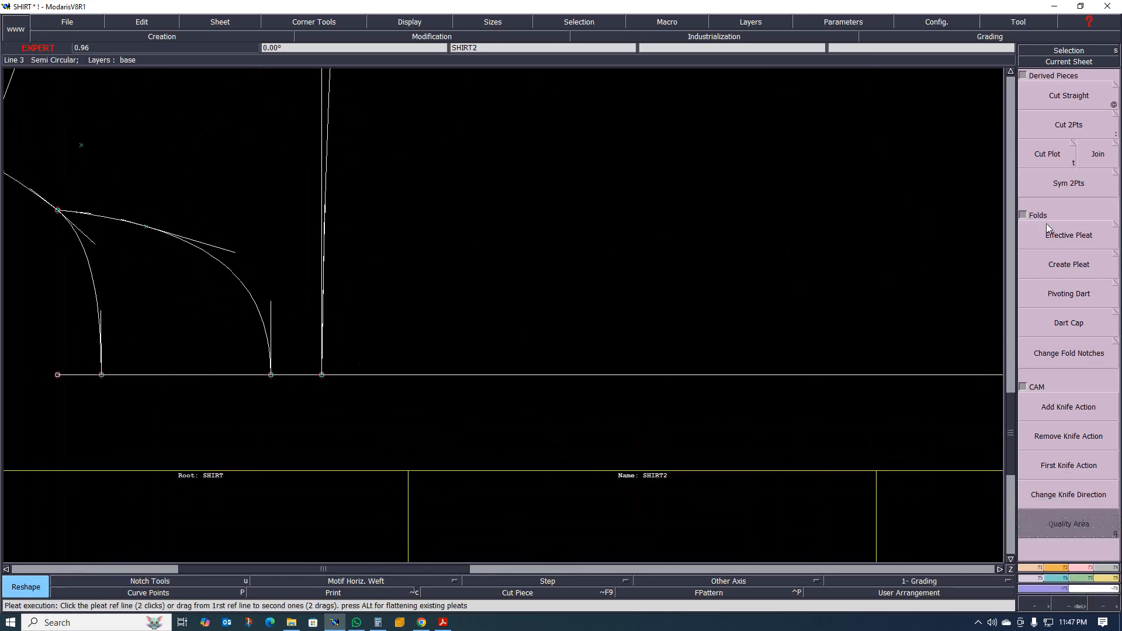
pyautogui.press('d')
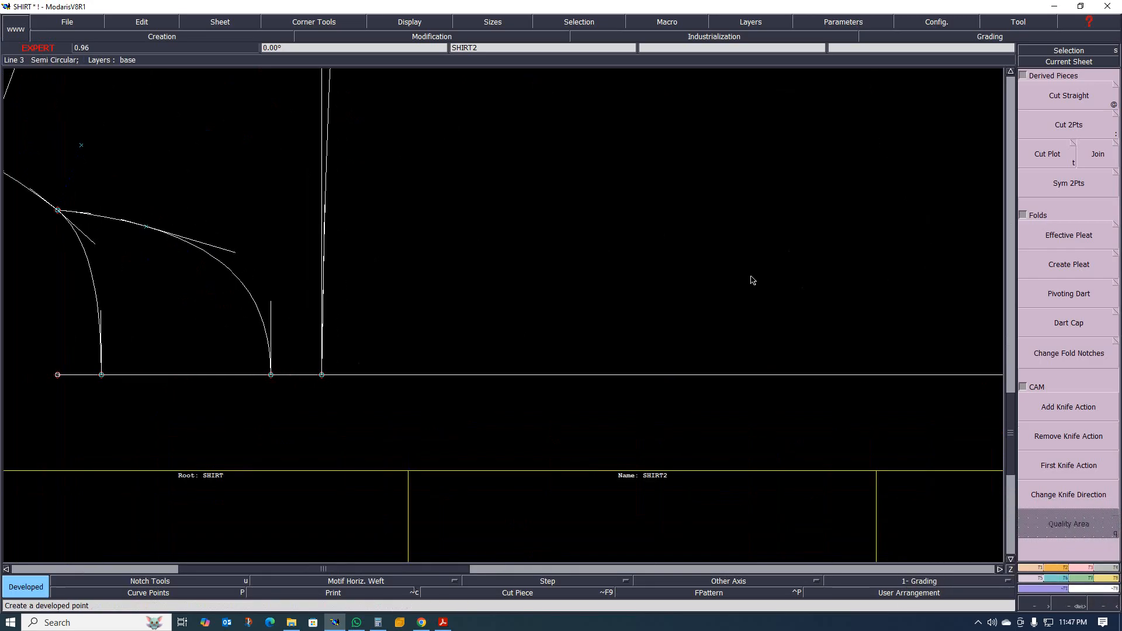
pyautogui.click(1038, 568)
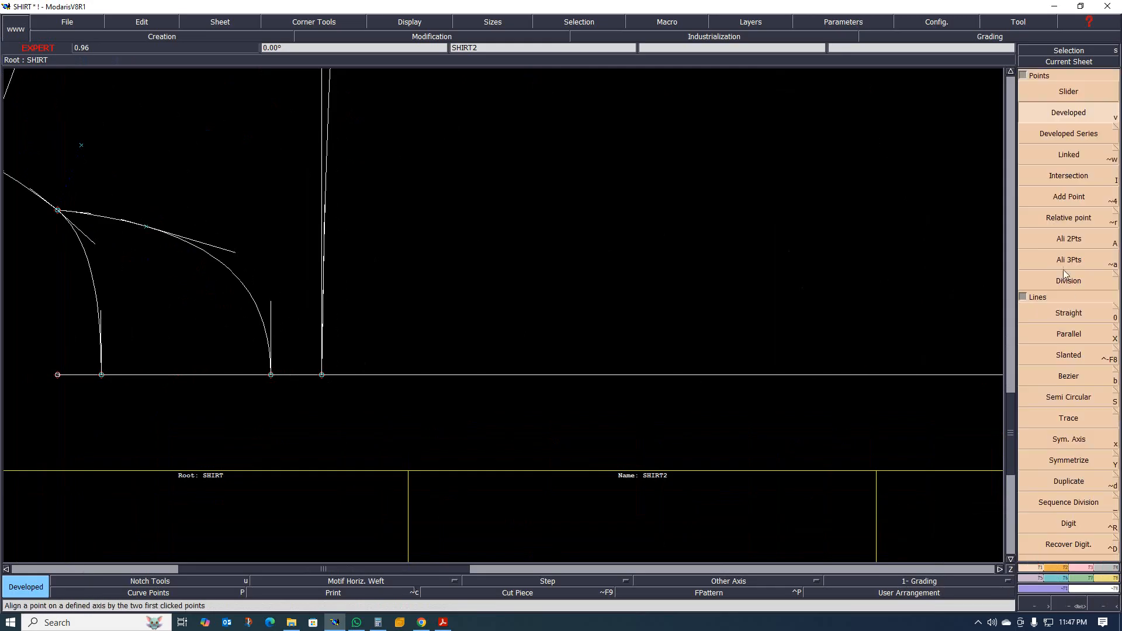
pyautogui.click(322, 374)
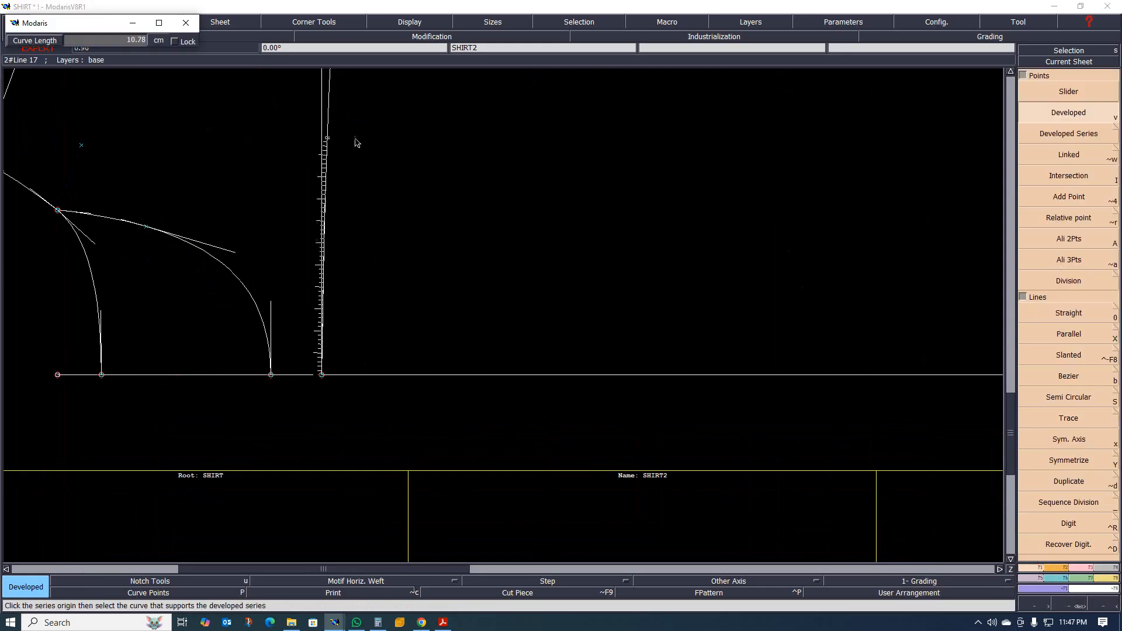
pyautogui.write('2.00')
pyautogui.click(347, 356)
pyautogui.scroll(1, 366, 342)
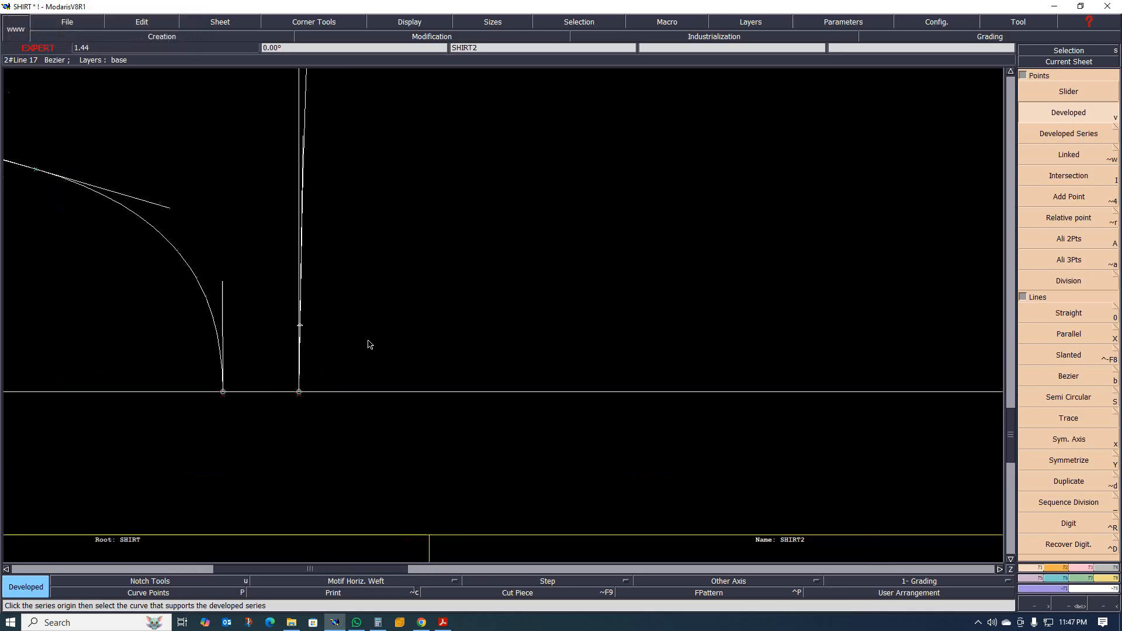
pyautogui.scroll(-1, 226, 344)
pyautogui.scroll(1, 295, 337)
pyautogui.scroll(1, 281, 336)
pyautogui.scroll(-1, 205, 354)
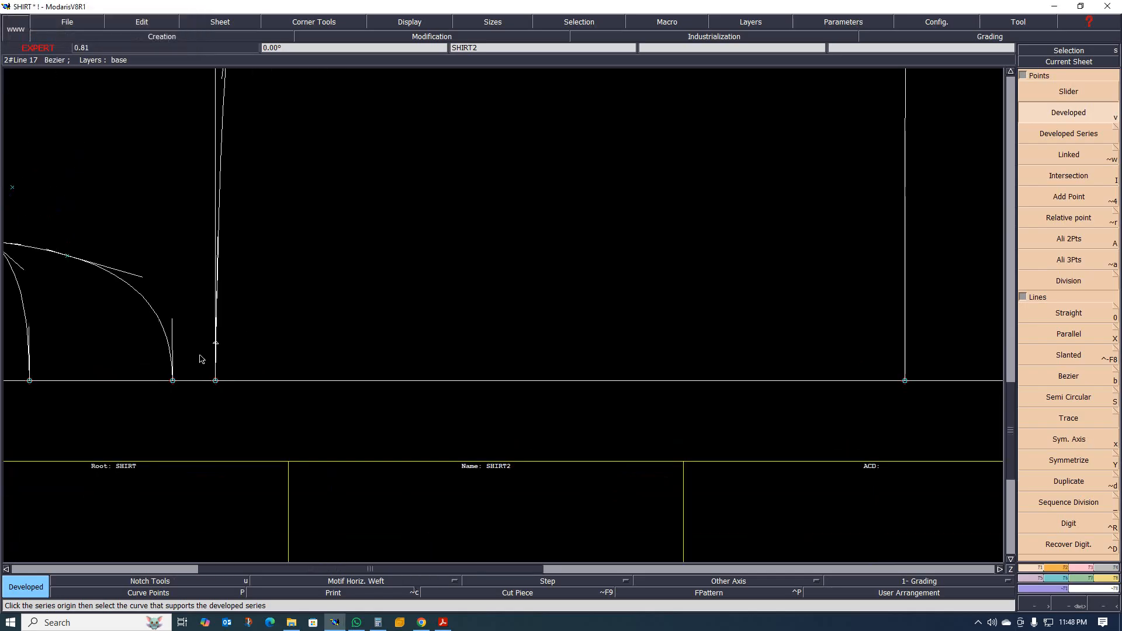
# Try to insert the 2 cm developed point into the lower yoke curve near the centre line.
pyautogui.scroll(1, 217, 351)
pyautogui.scroll(3, 217, 350)
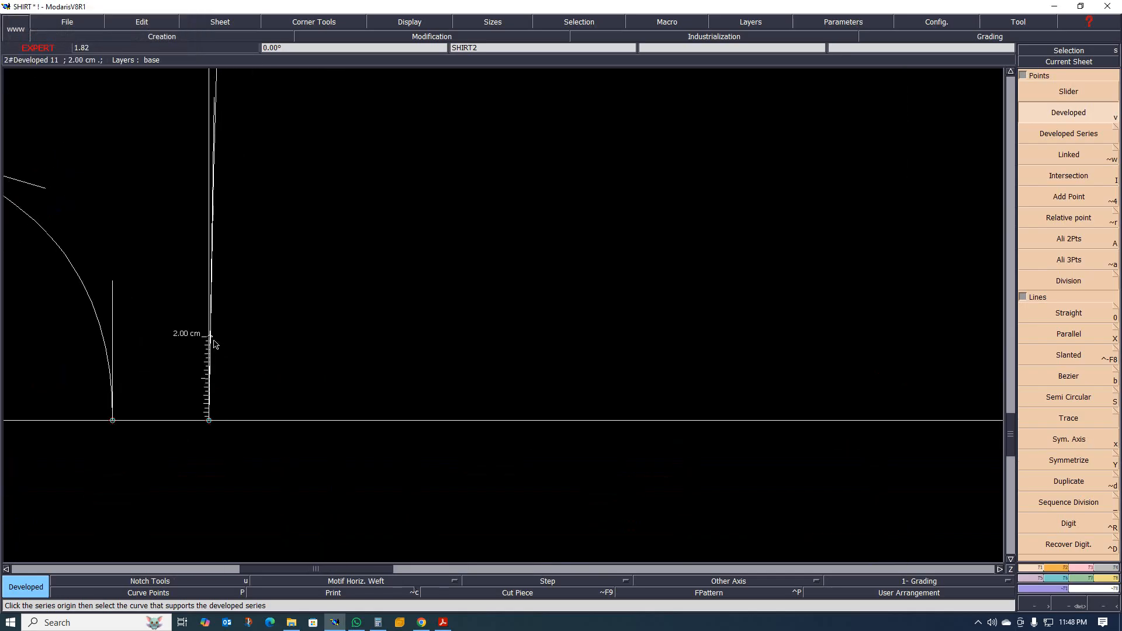
pyautogui.scroll(3, 175, 346)
pyautogui.scroll(3, 218, 328)
pyautogui.scroll(3, 278, 330)
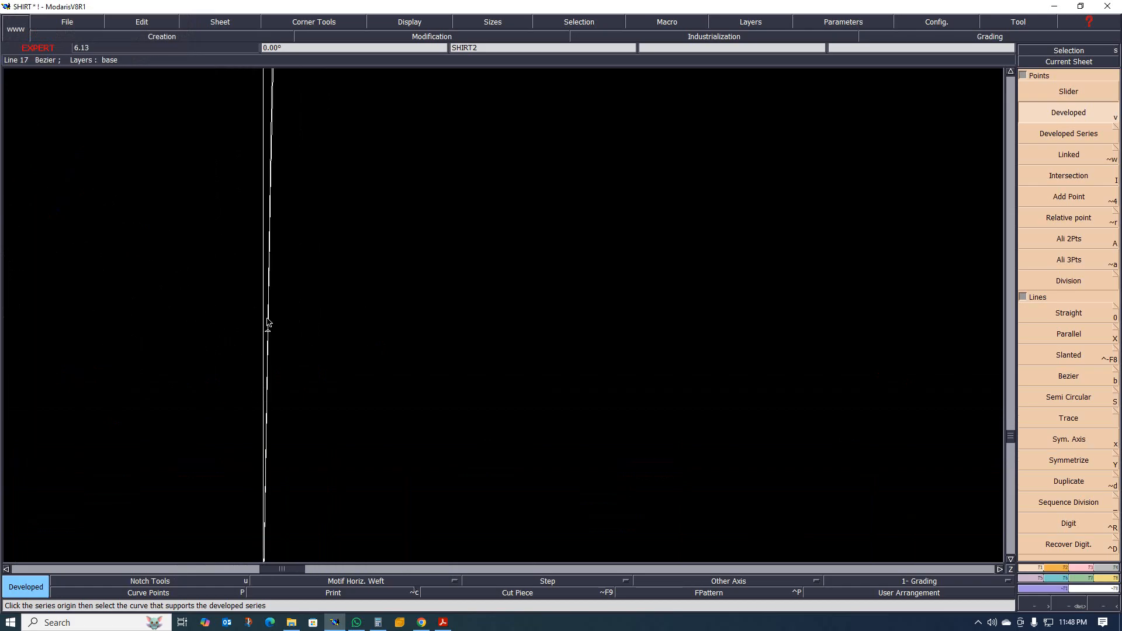
pyautogui.press('i')
pyautogui.click(268, 331)
pyautogui.scroll(-2, 231, 307)
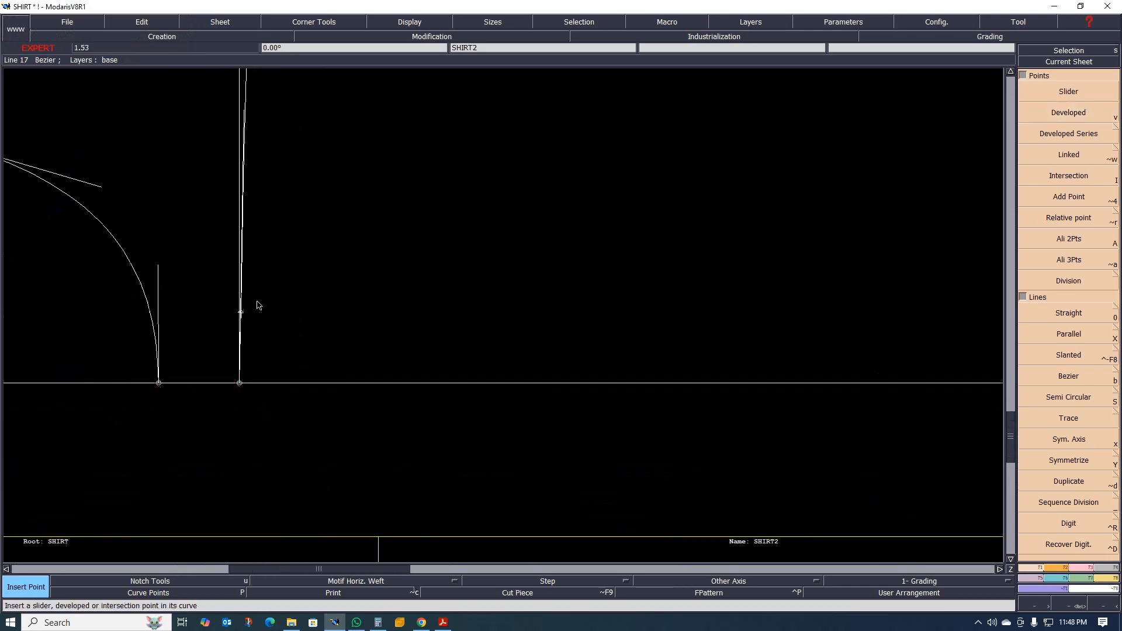
pyautogui.scroll(-2, 260, 340)
pyautogui.scroll(2, 260, 316)
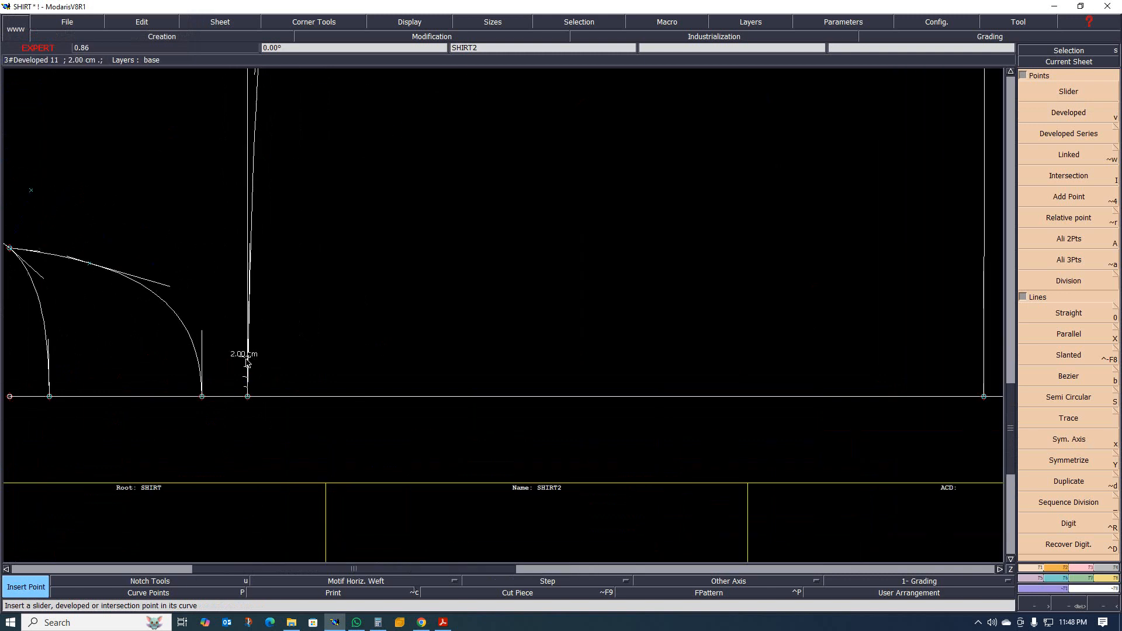
pyautogui.scroll(-2, 270, 378)
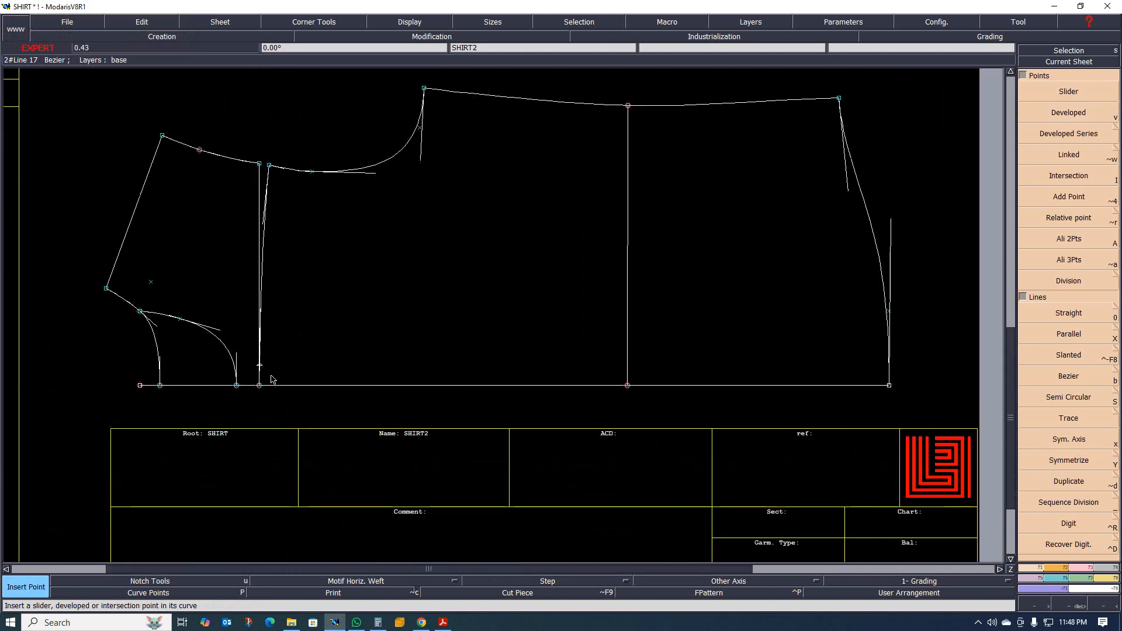
pyautogui.scroll(2, 271, 378)
pyautogui.scroll(-1, 271, 377)
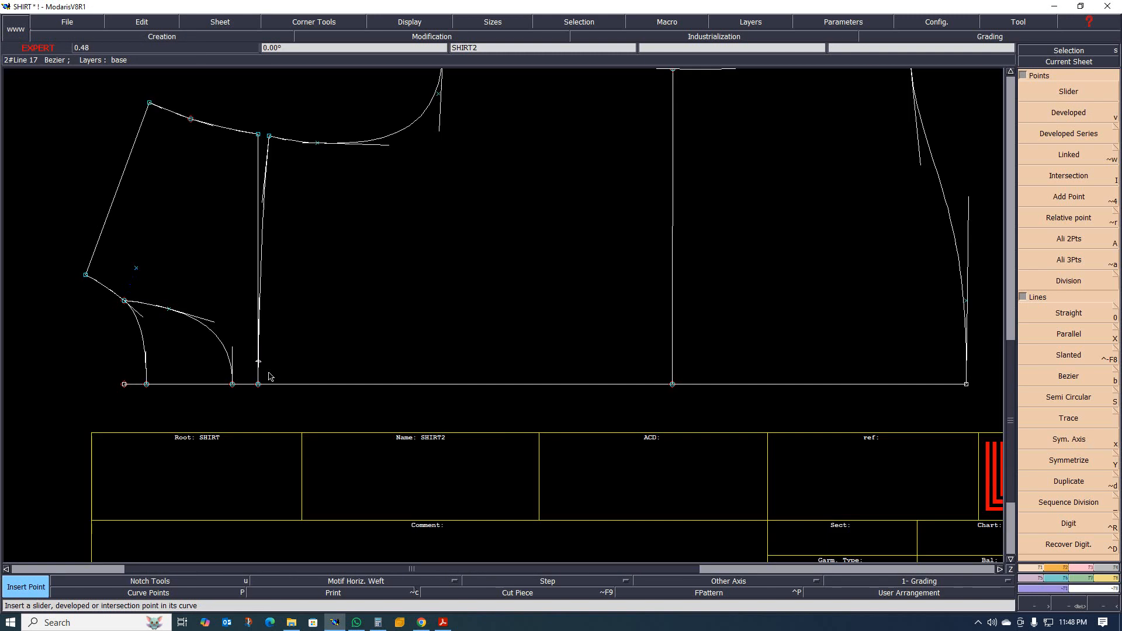
# Switch to the tech pack PDF, check the back pleat detail in the shirt sketch, and return to Modaris.
pyautogui.click(439, 626)
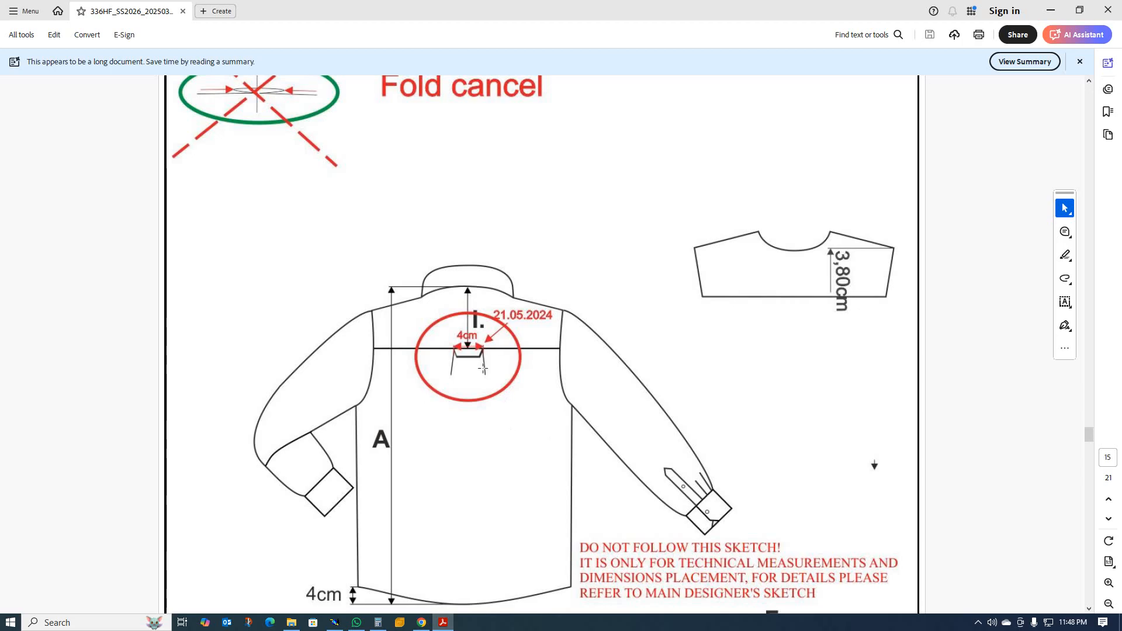
pyautogui.scroll(-3, 470, 368)
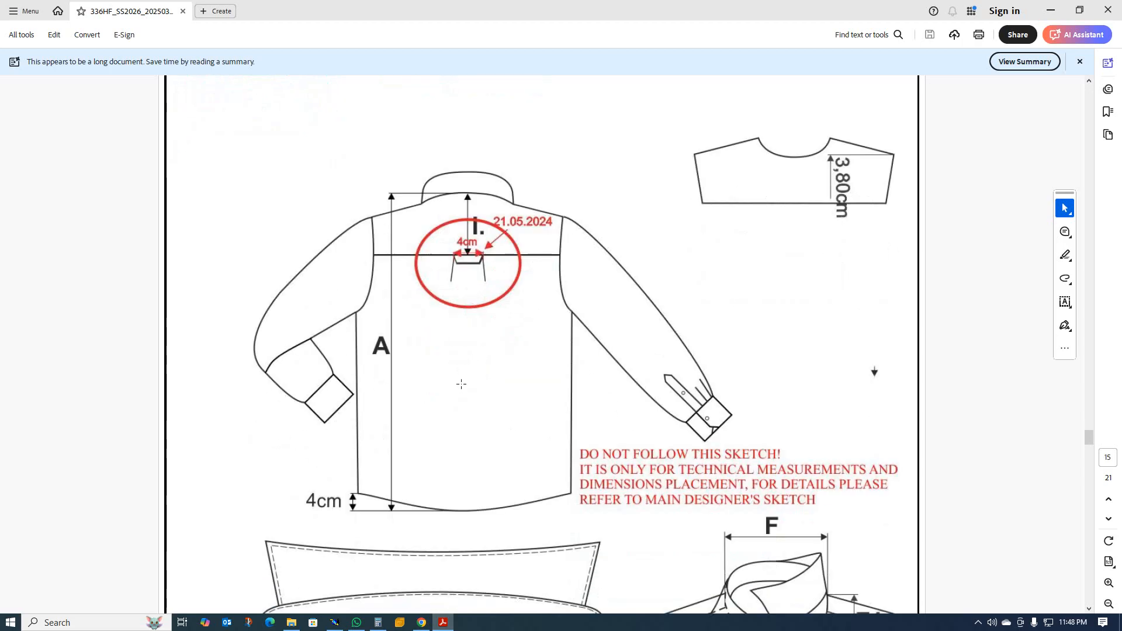
pyautogui.scroll(-1, 475, 311)
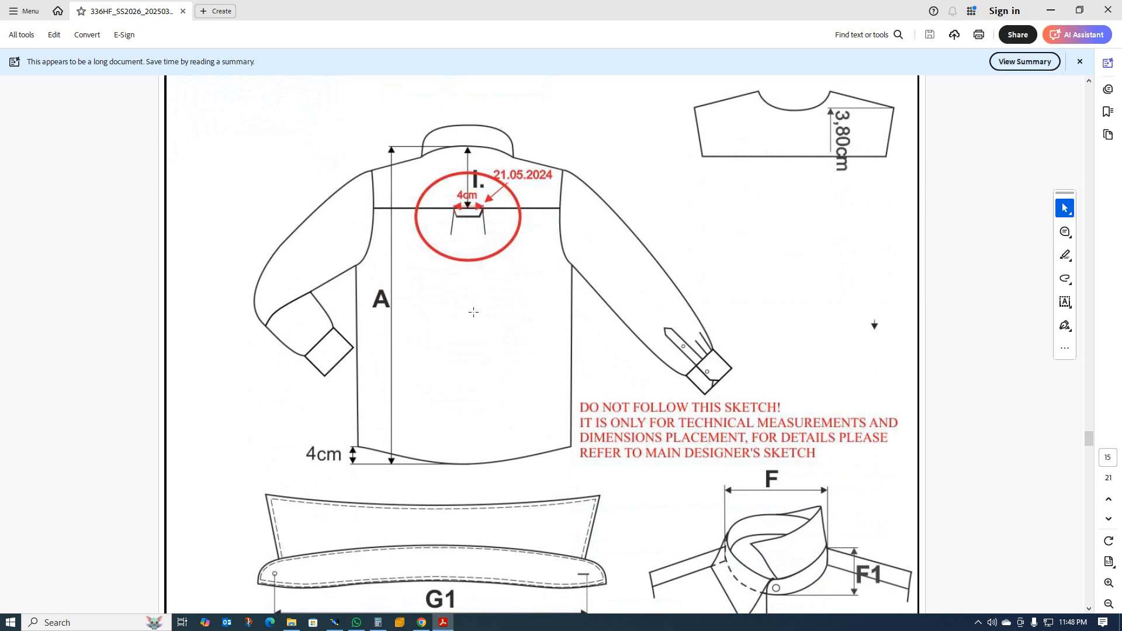
pyautogui.click(1050, 10)
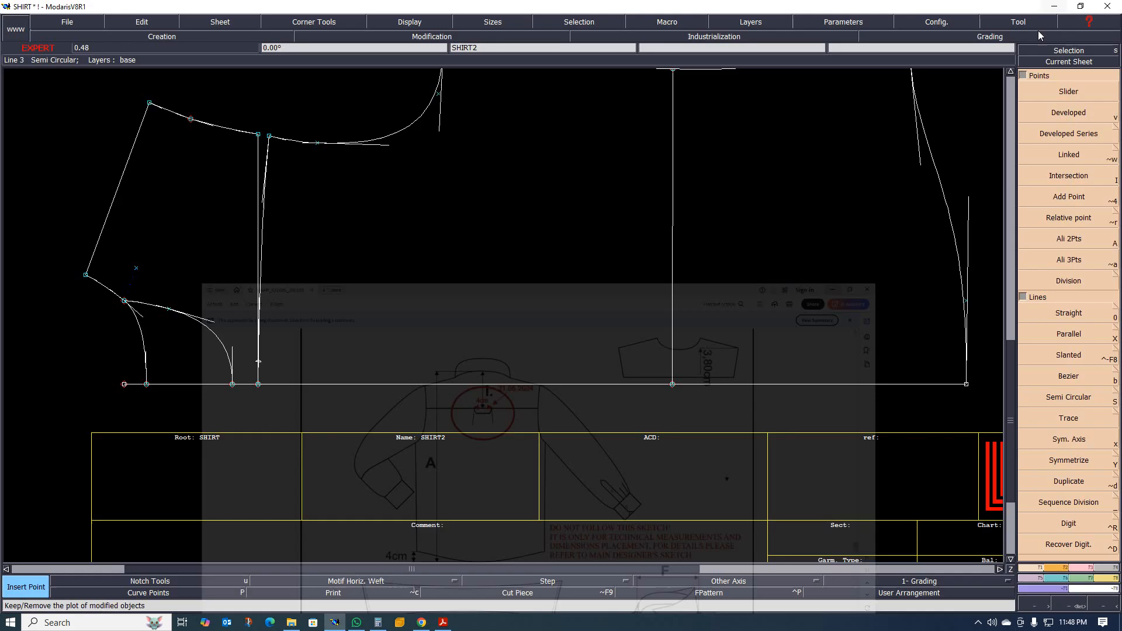
# Place a developed point about 2.75 cm from the picked spot near the middle of SHIRT2's waist line.
pyautogui.scroll(-1, 492, 298)
pyautogui.scroll(1, 516, 339)
pyautogui.scroll(-1, 419, 331)
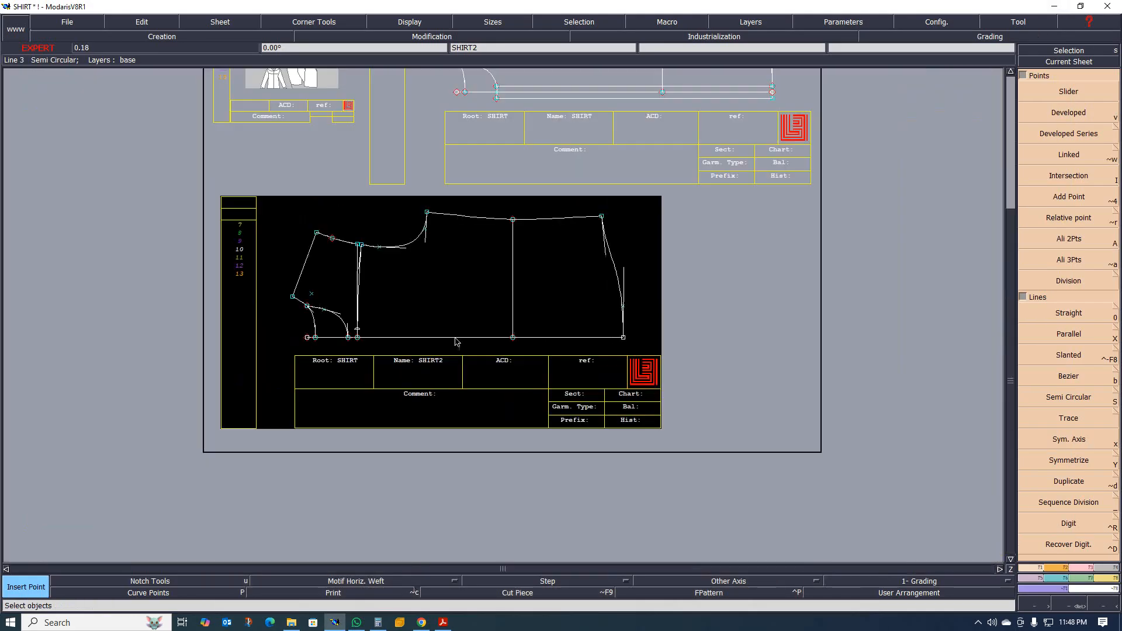
pyautogui.scroll(1, 529, 331)
pyautogui.scroll(1, 503, 297)
pyautogui.scroll(-1, 447, 299)
pyautogui.scroll(1, 484, 288)
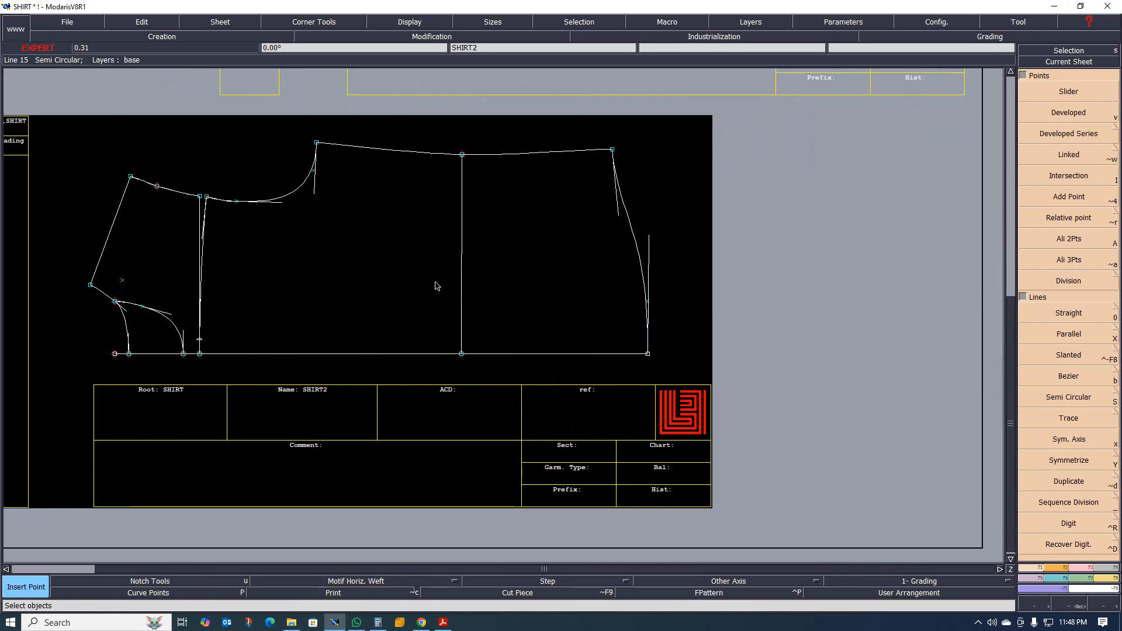
pyautogui.scroll(1, 461, 281)
pyautogui.scroll(1, 424, 276)
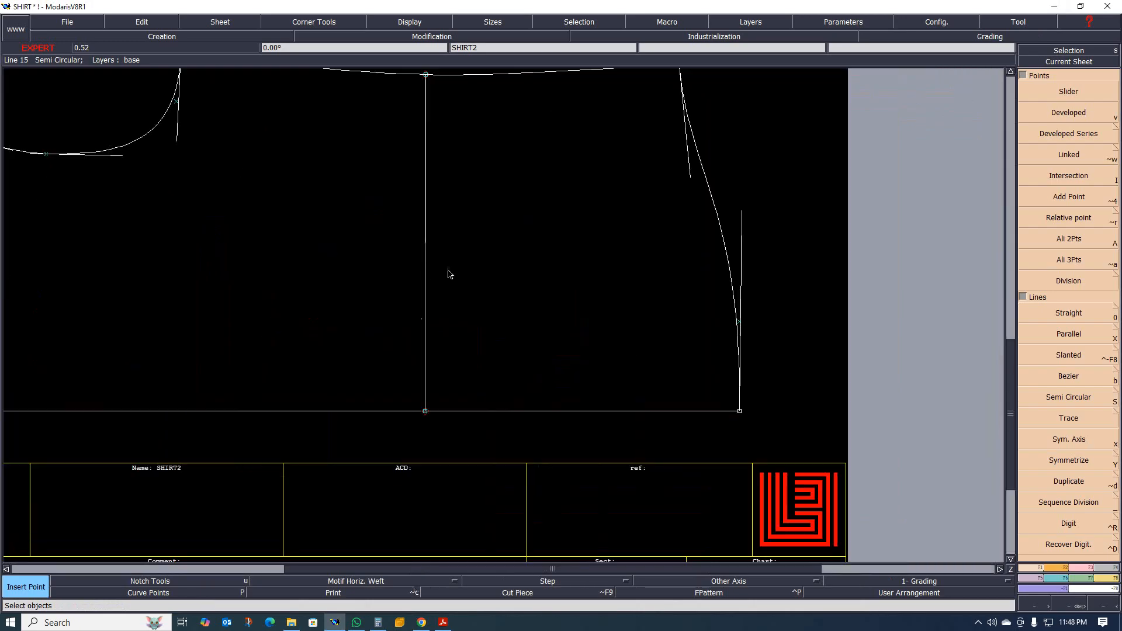
pyautogui.scroll(-2, 429, 301)
pyautogui.scroll(1, 446, 233)
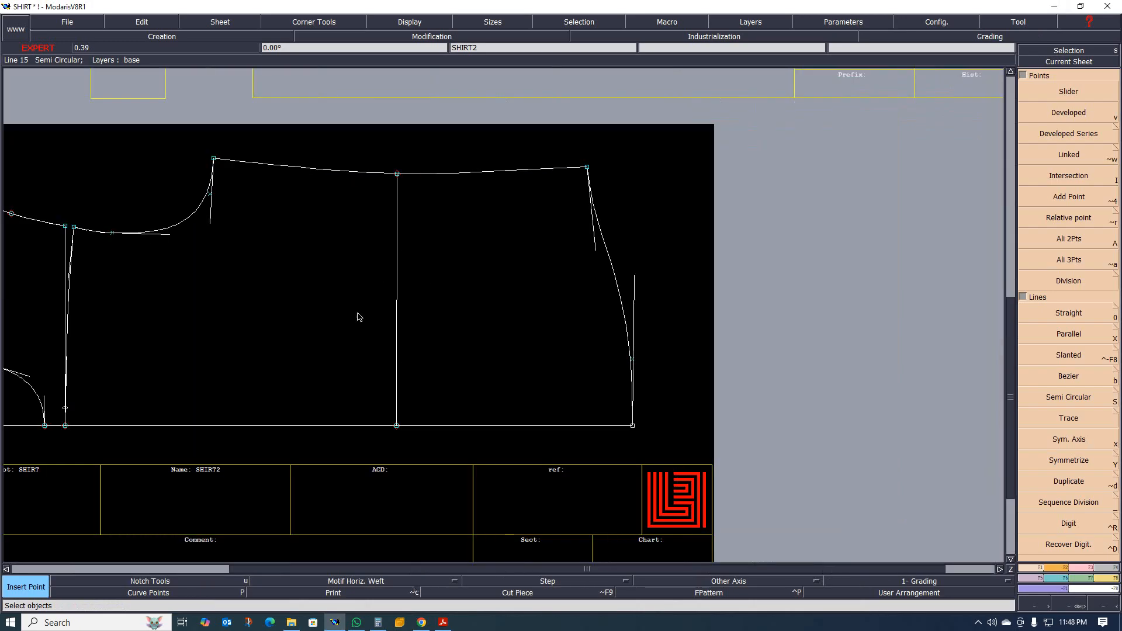
pyautogui.scroll(2, 359, 317)
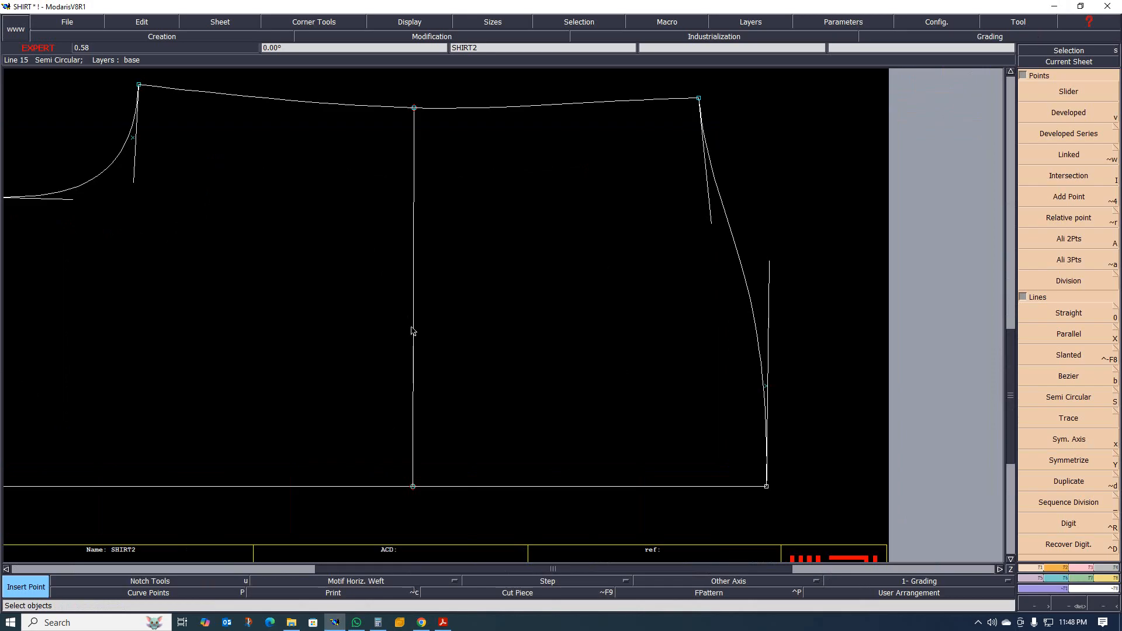
pyautogui.press('v')
pyautogui.click(413, 327)
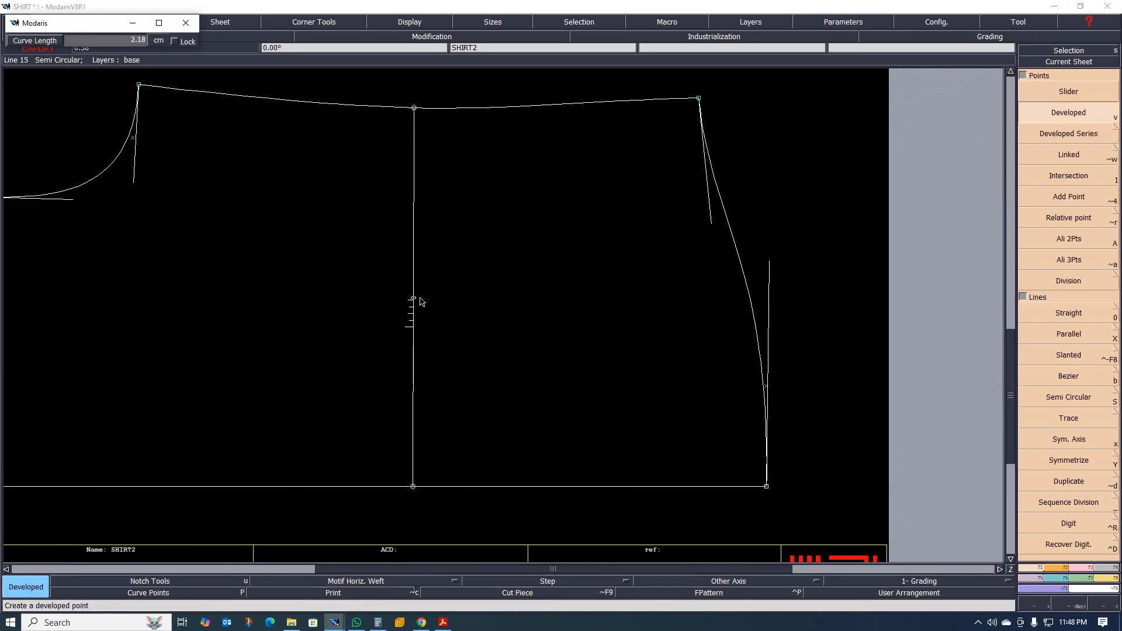
pyautogui.click(416, 290)
pyautogui.scroll(2, 417, 321)
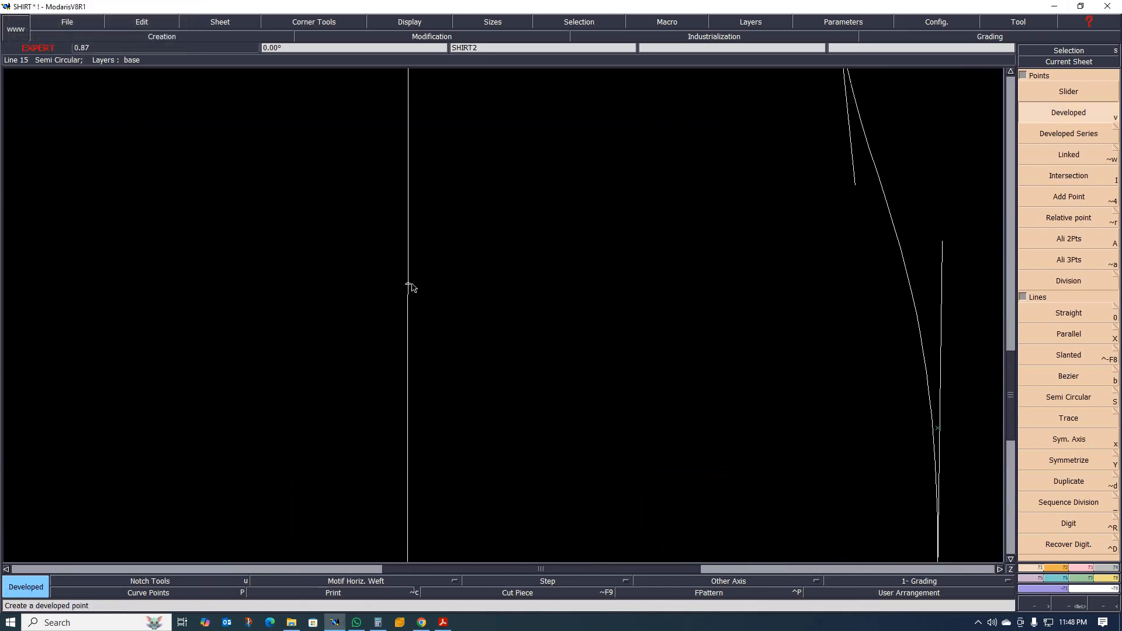
# Add two developed points at 2.00 cm intervals on each side of the first one along the waist line.
pyautogui.click(407, 293)
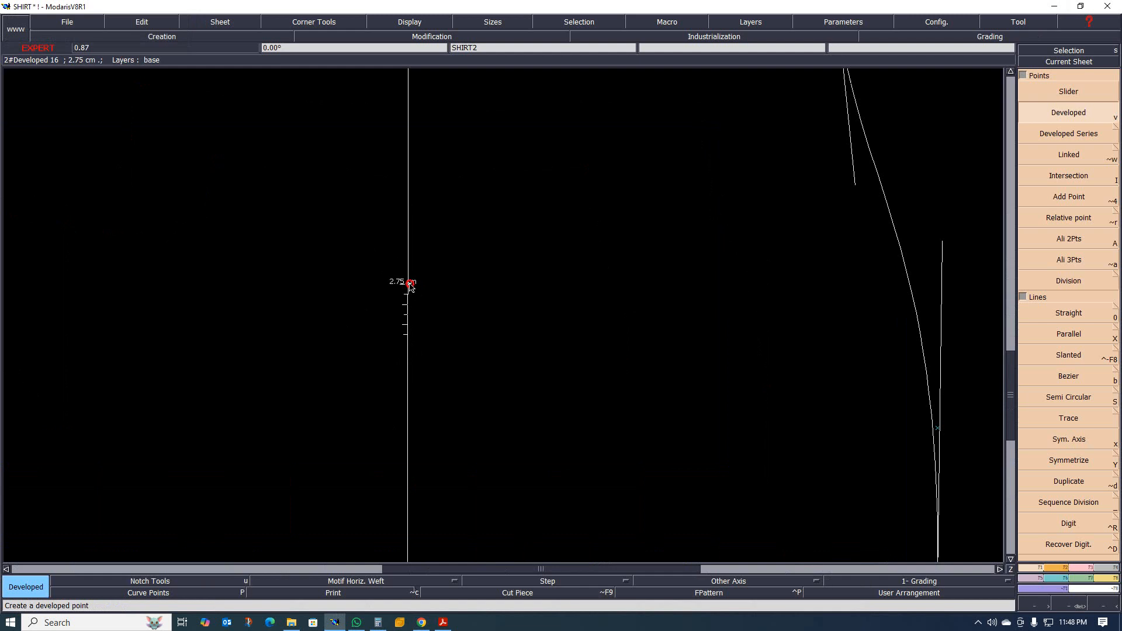
pyautogui.click(411, 286)
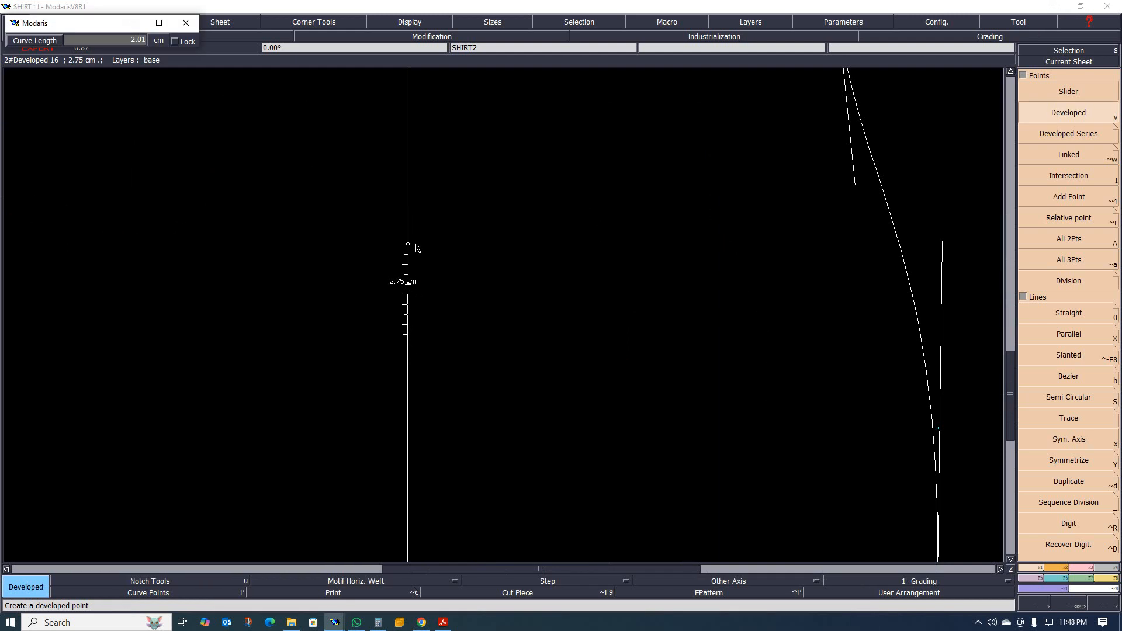
pyautogui.press('Down')
pyautogui.press('Return')
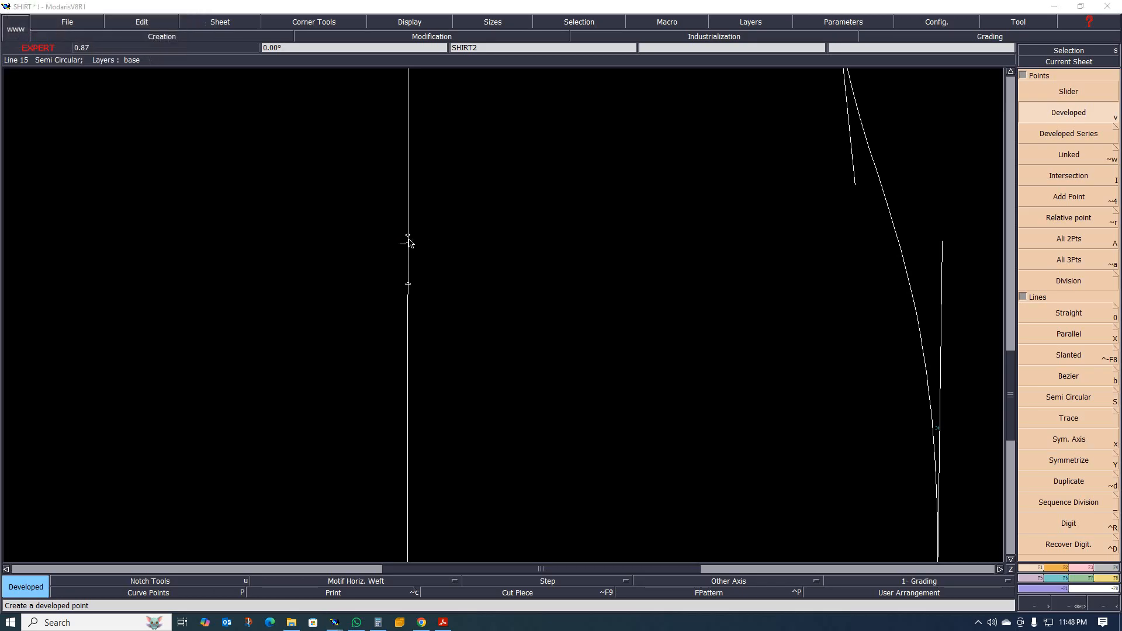
pyautogui.click(410, 243)
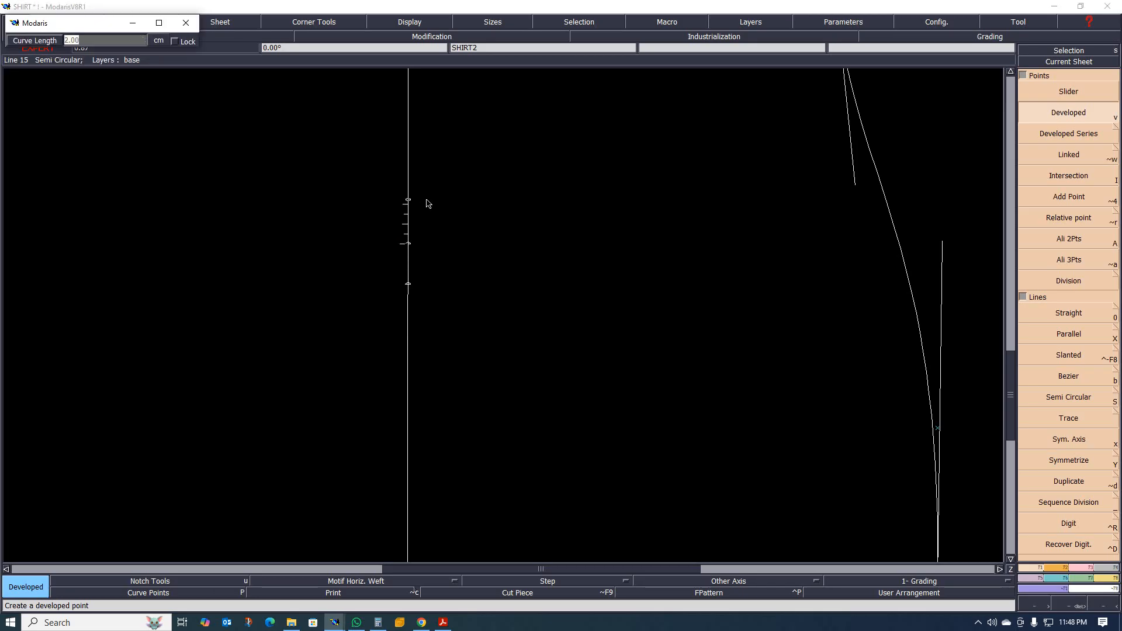
pyautogui.press('Return')
pyautogui.click(409, 285)
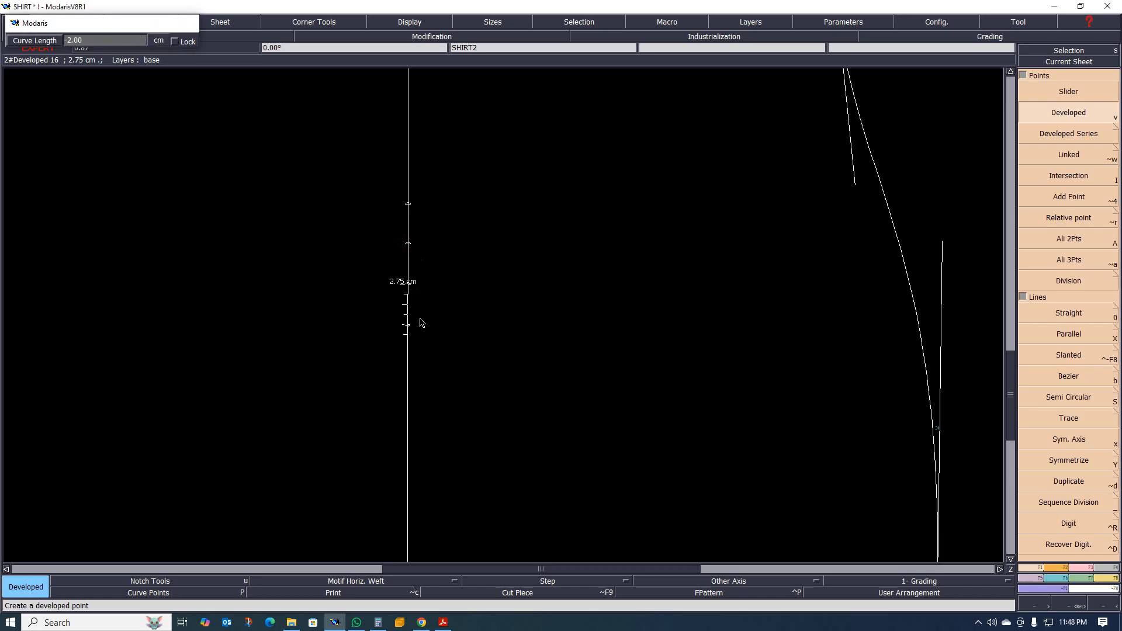
pyautogui.press('Return')
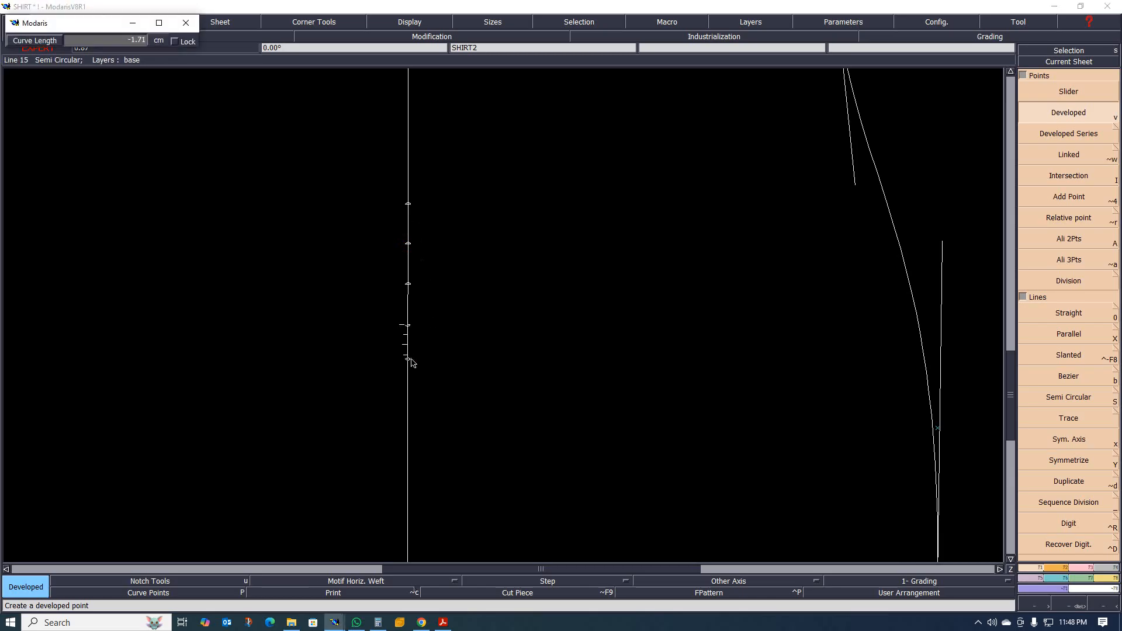
pyautogui.press('Return')
# Insert the developed points into the waist line as curve points.
pyautogui.scroll(-1, 408, 391)
pyautogui.scroll(1, 468, 354)
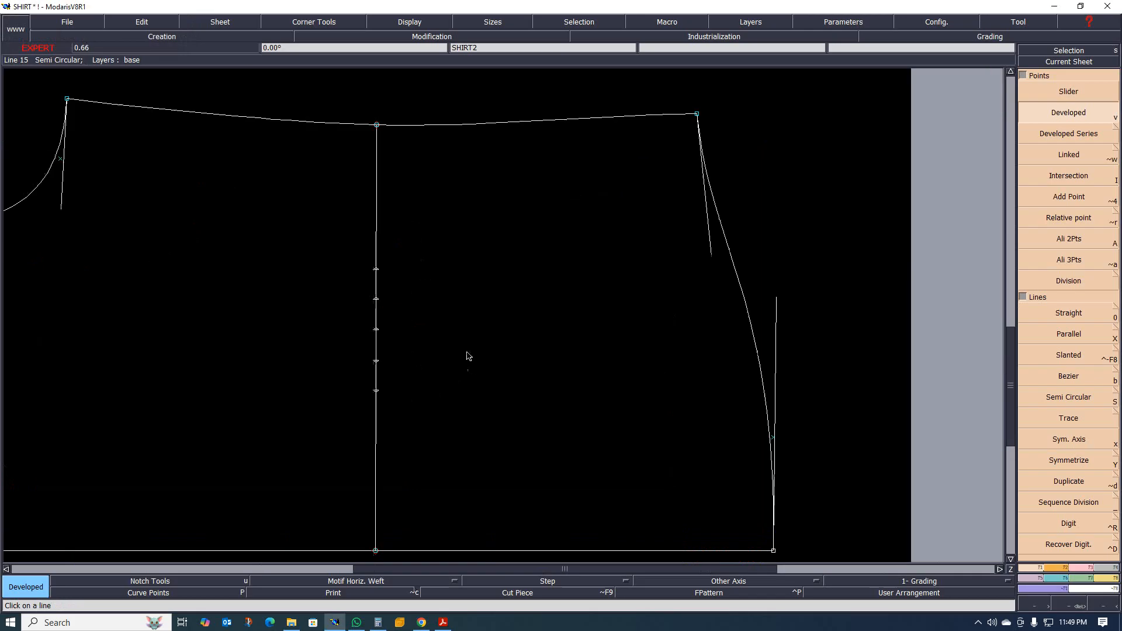
pyautogui.scroll(1, 374, 330)
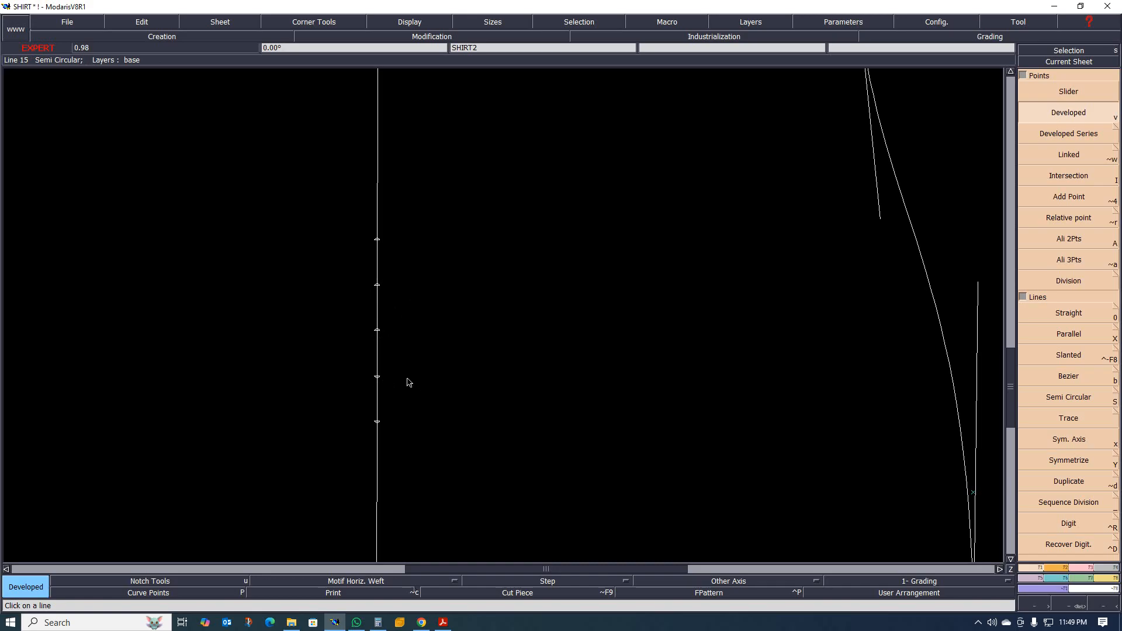
pyautogui.press('i')
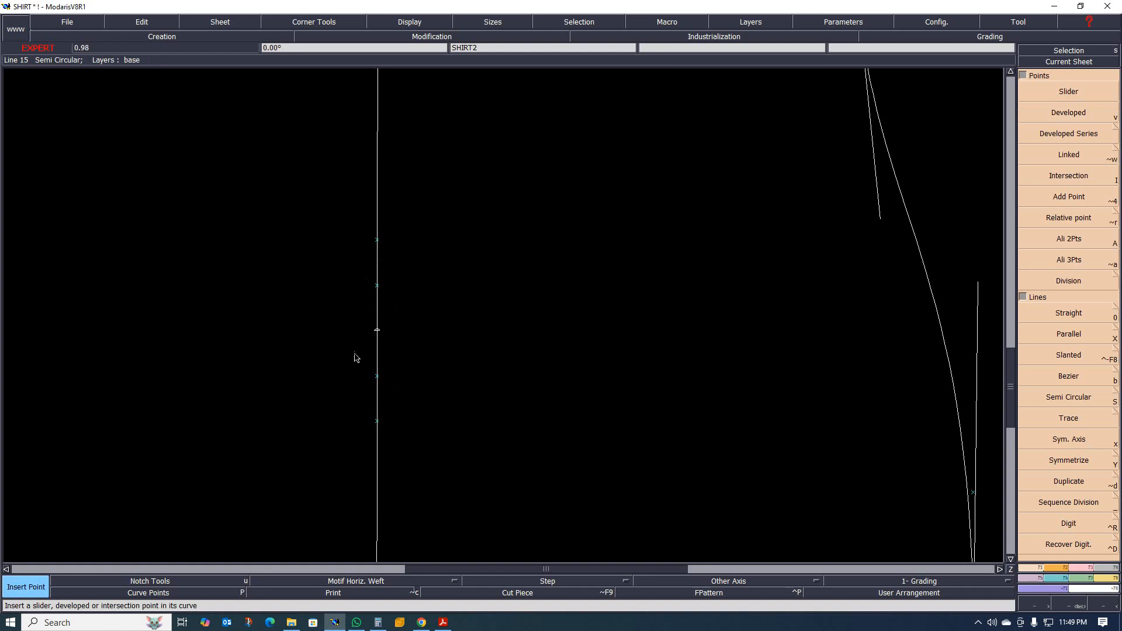
pyautogui.scroll(-2, 347, 402)
pyautogui.scroll(3, 356, 403)
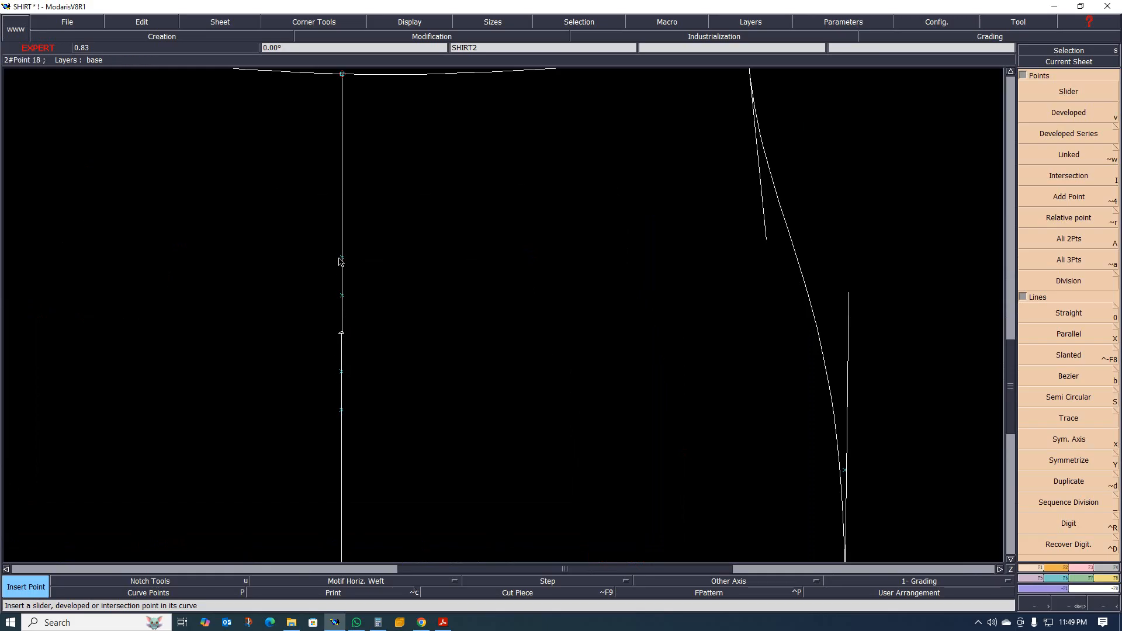
pyautogui.click(342, 333)
# Measure the length between the two outermost inserted points on the waist line.
pyautogui.press('l')
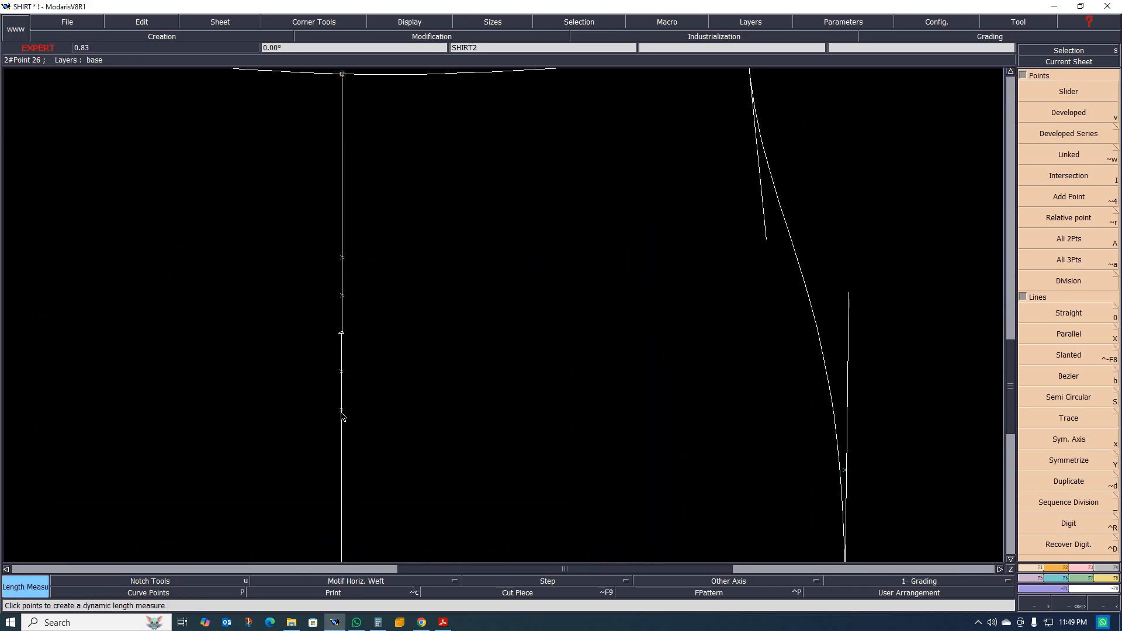
pyautogui.click(342, 411)
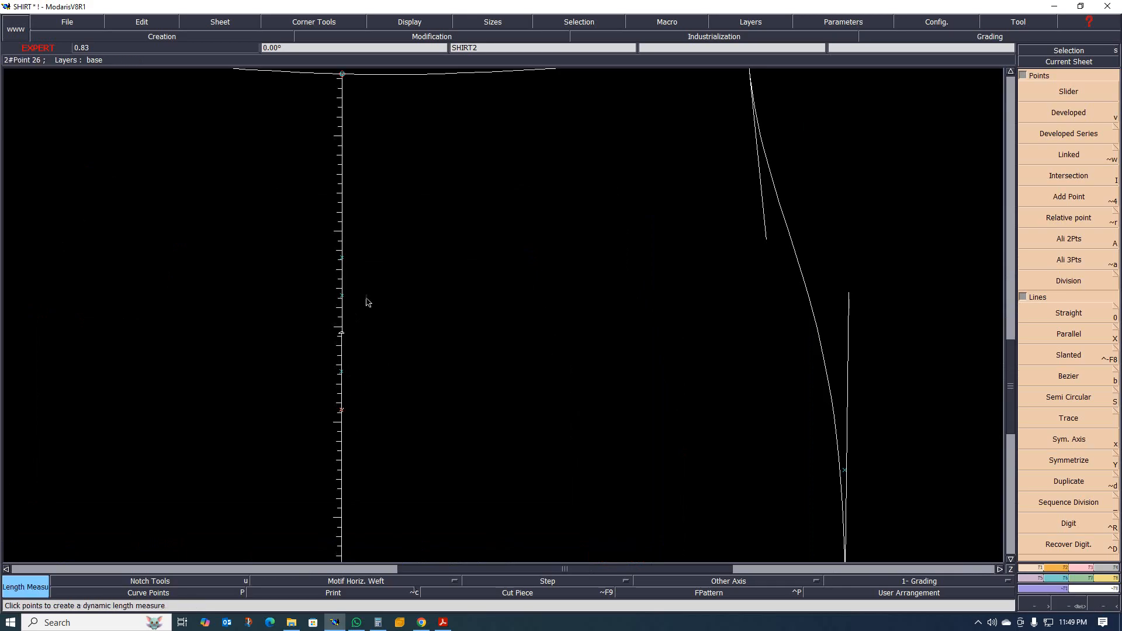
pyautogui.click(342, 259)
pyautogui.scroll(3, 325, 283)
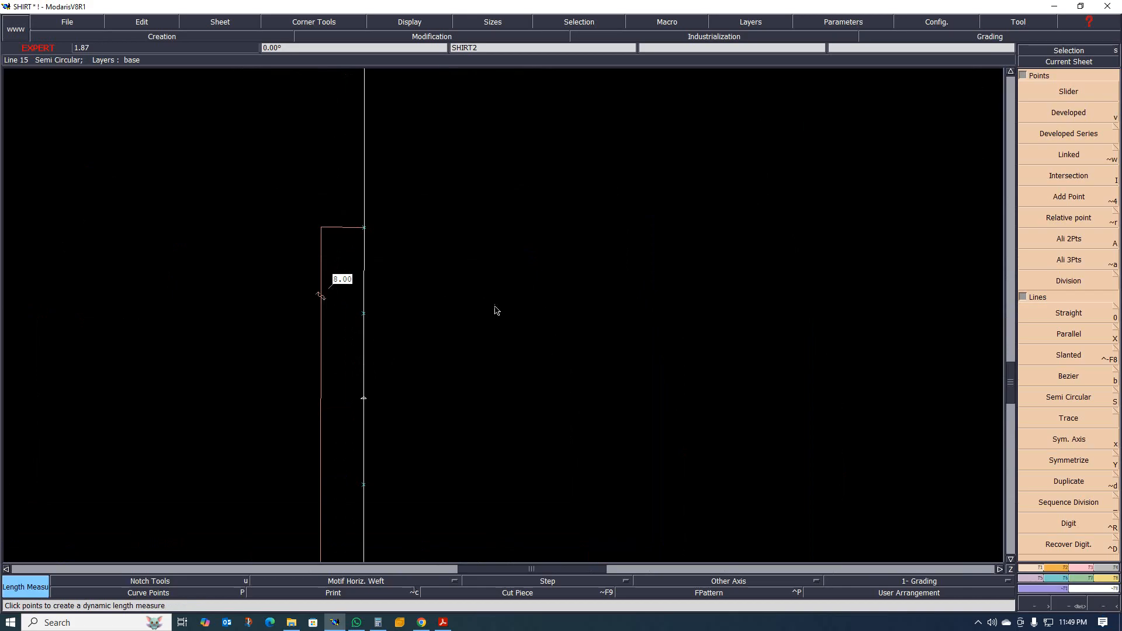
# Undo the length measurement between the two outermost points on the waist line.
pyautogui.hotkey('ctrl', 'z')
pyautogui.scroll(-1, 523, 355)
pyautogui.scroll(1, 463, 392)
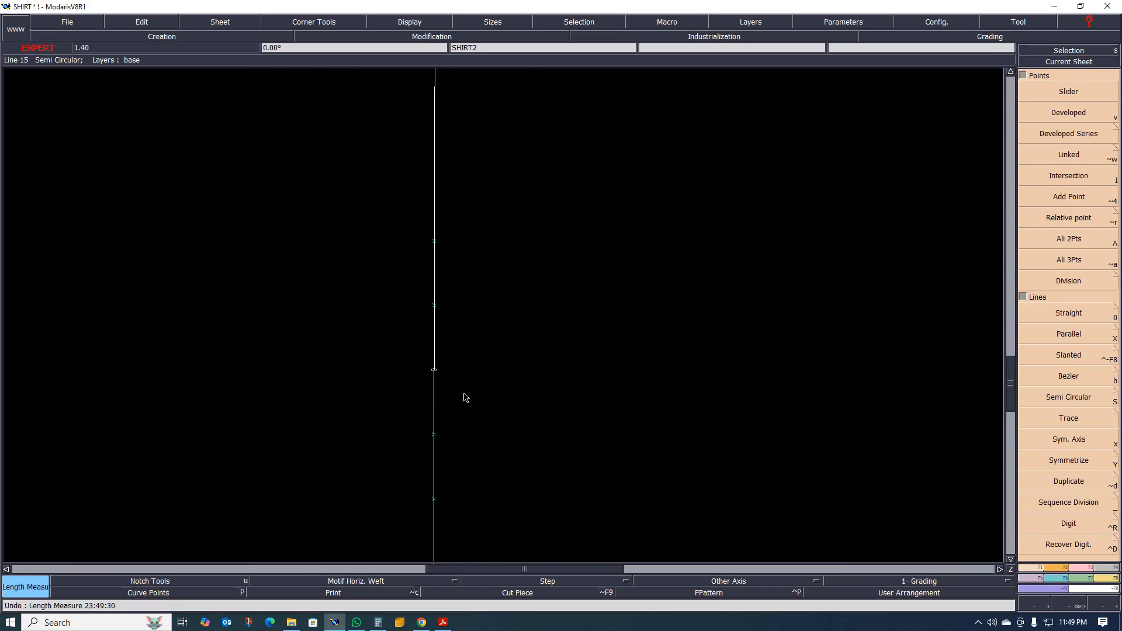
# Try reshaping the waist line into a box-pleat fold by moving both outermost points inward beside the middle point.
pyautogui.scroll(-1, 380, 330)
pyautogui.scroll(2, 415, 388)
pyautogui.scroll(-2, 416, 380)
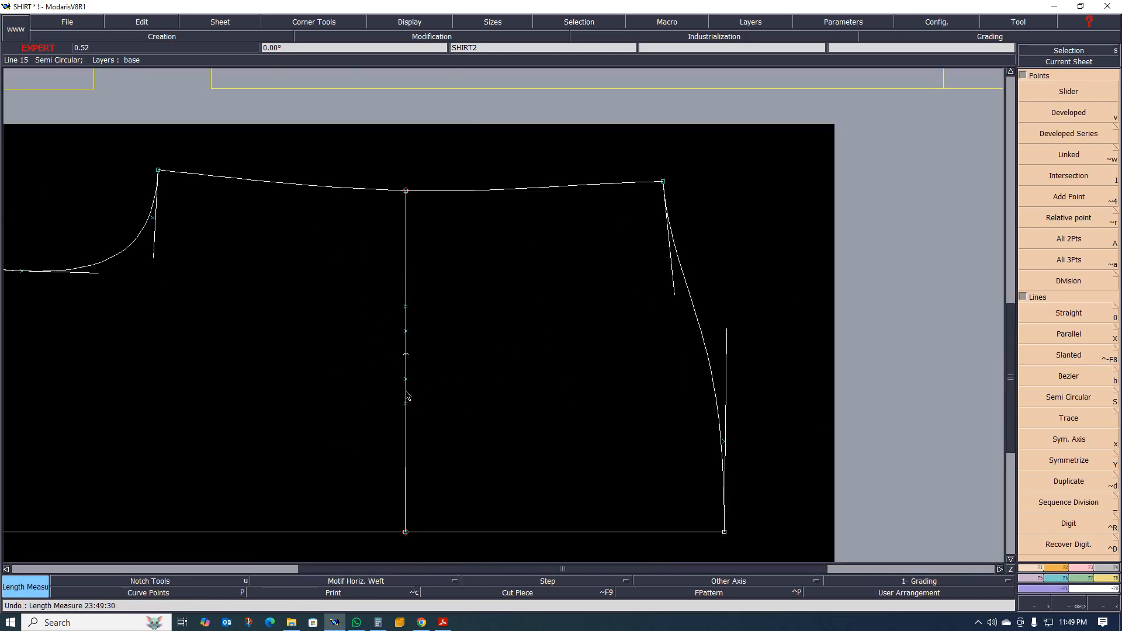
pyautogui.scroll(2, 422, 359)
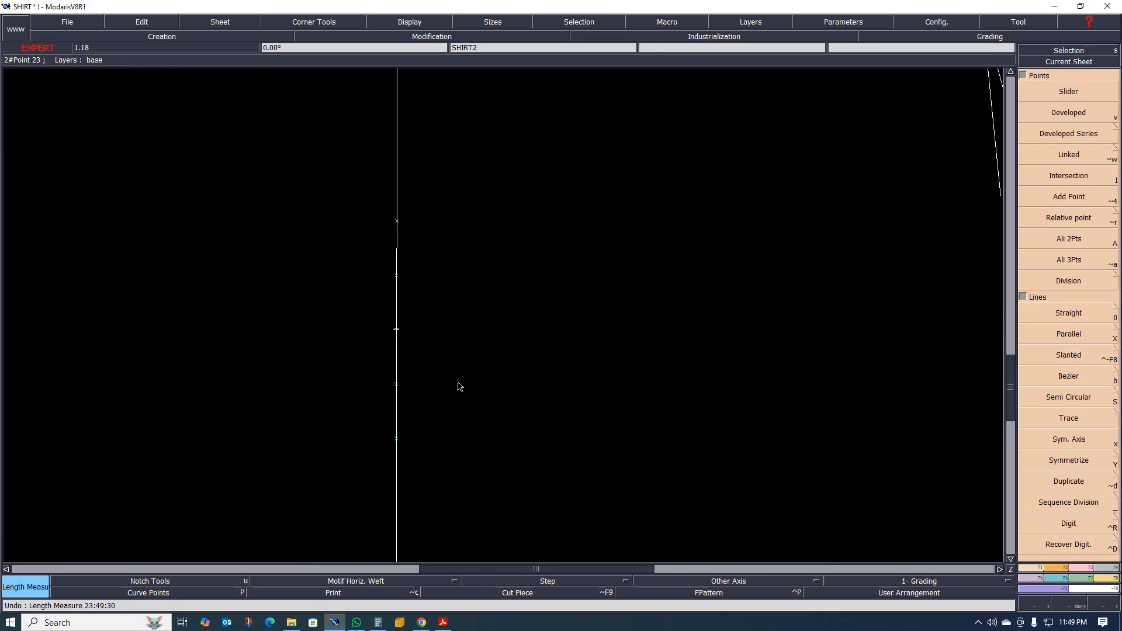
pyautogui.scroll(-1, 408, 391)
pyautogui.scroll(2, 403, 402)
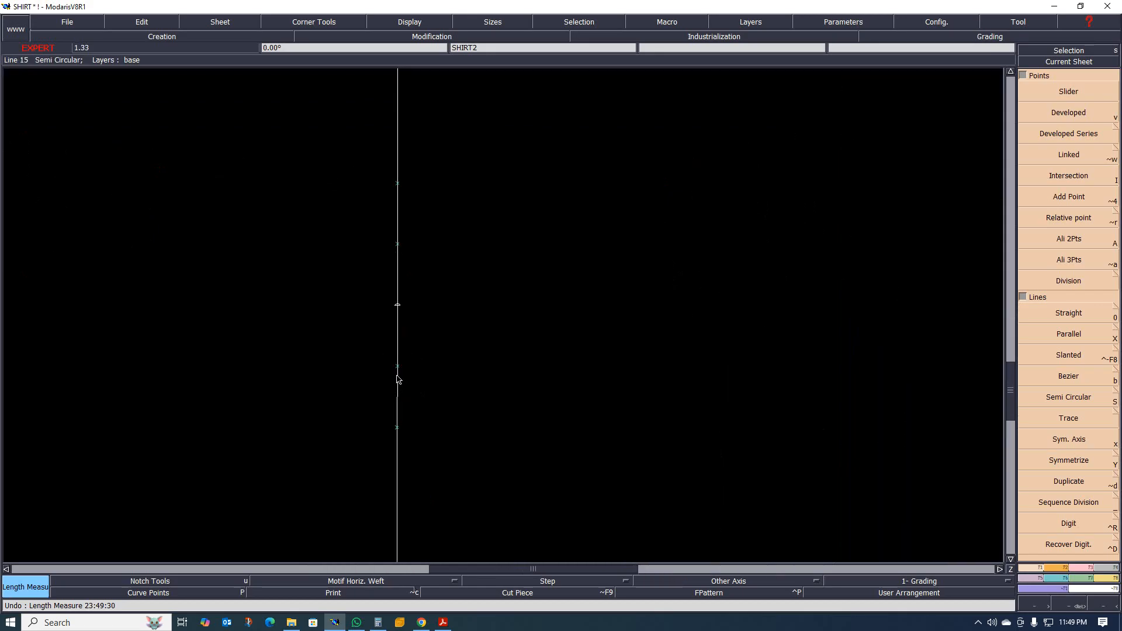
pyautogui.scroll(-2, 398, 380)
pyautogui.scroll(1, 388, 376)
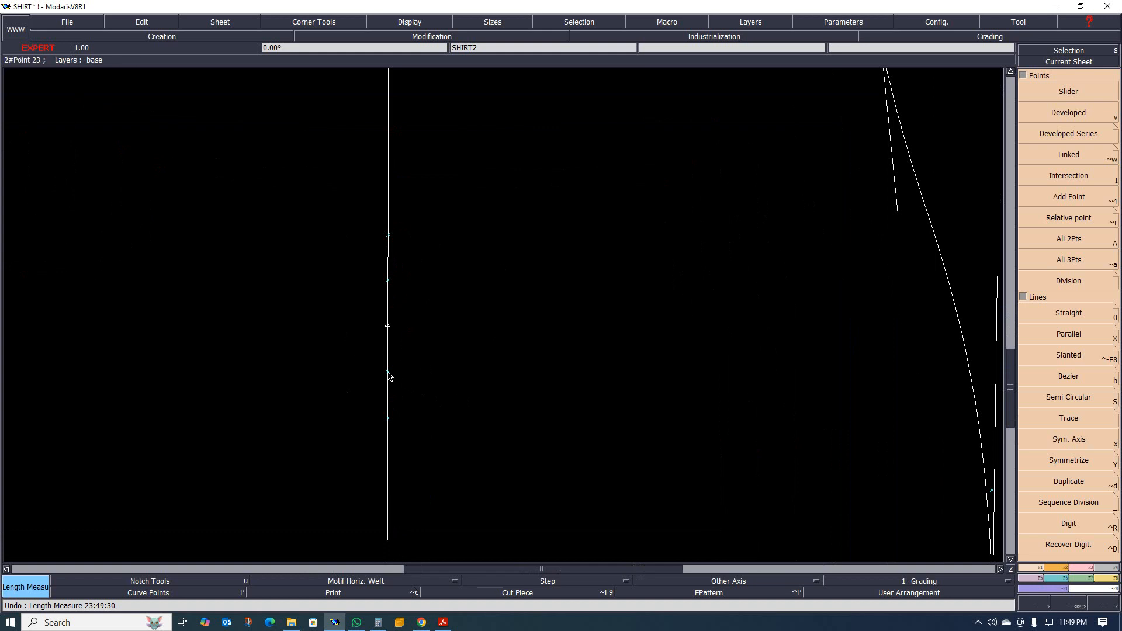
pyautogui.press('r')
pyautogui.click(388, 418)
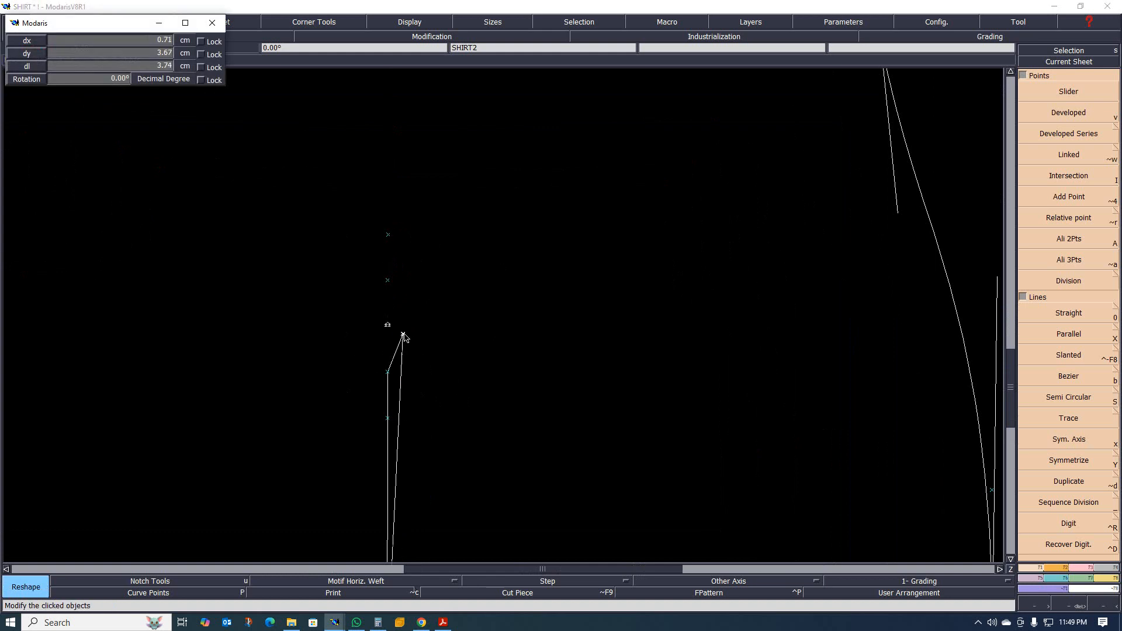
pyautogui.click(401, 329)
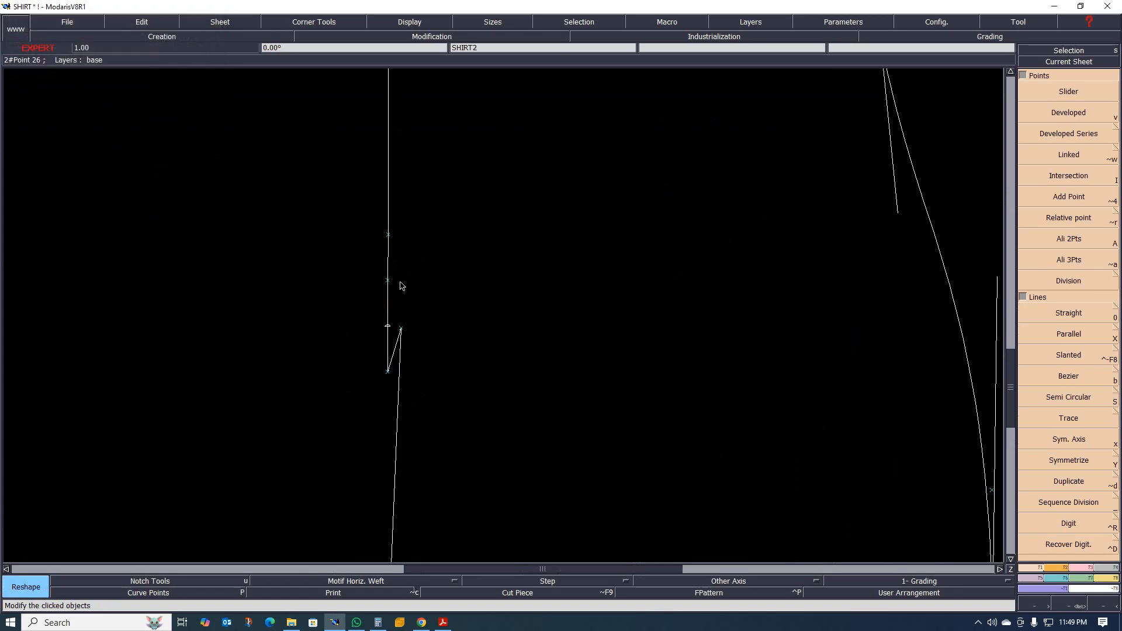
pyautogui.click(389, 238)
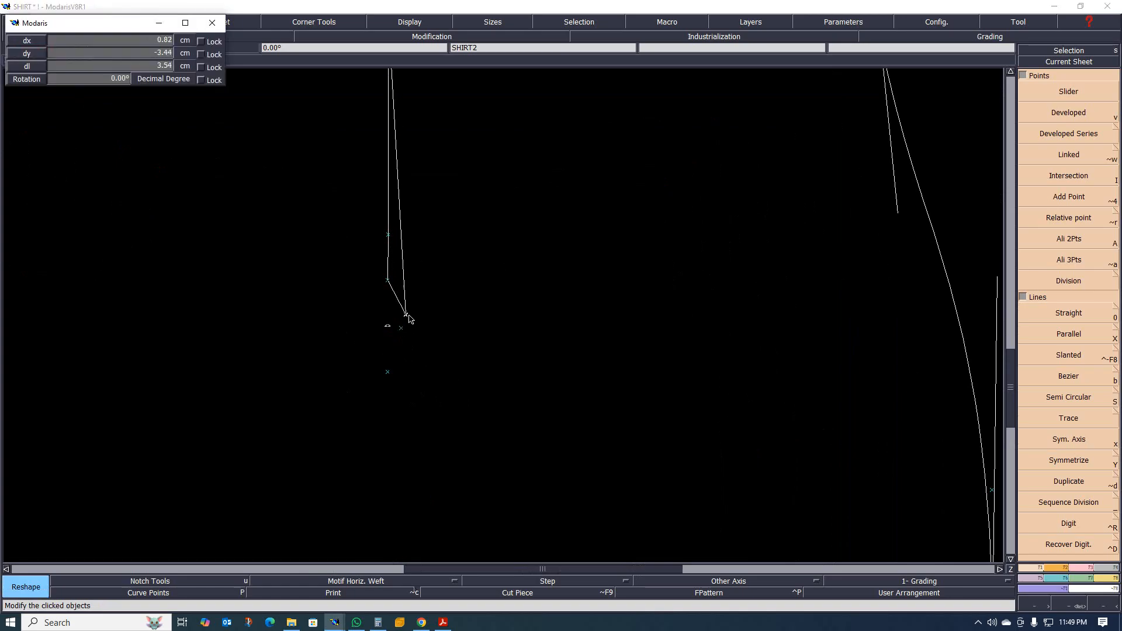
pyautogui.click(404, 321)
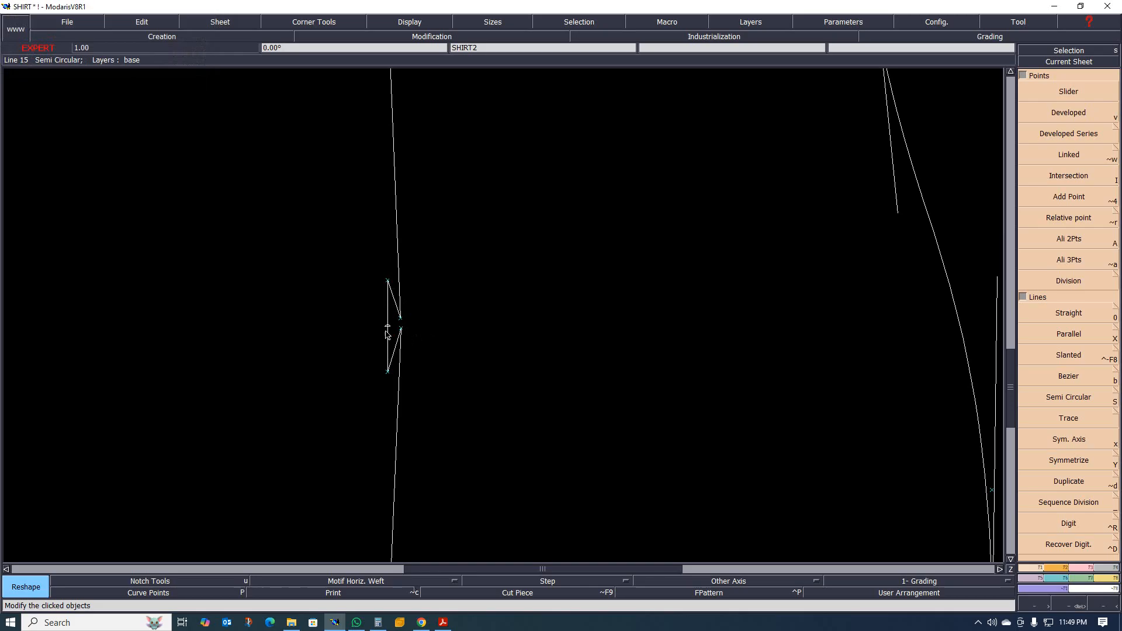
# Measure the length between the two inner points that form the corners of the folded pleat shape.
pyautogui.scroll(3, 374, 305)
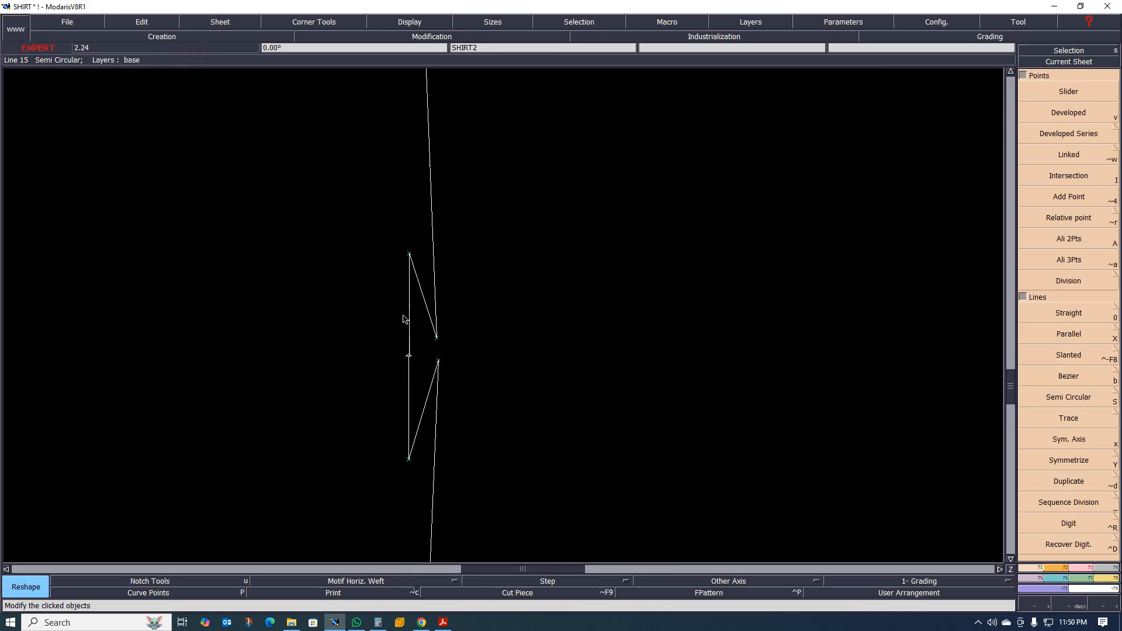
pyautogui.scroll(-5, 407, 350)
pyautogui.scroll(1, 412, 346)
pyautogui.scroll(1, 413, 346)
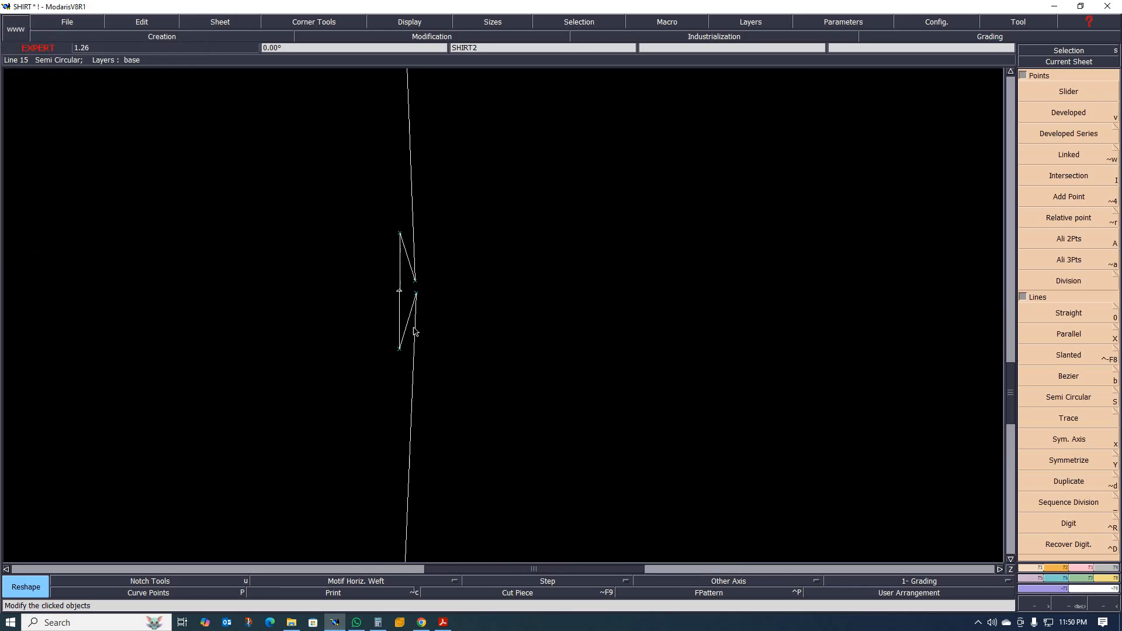
pyautogui.scroll(1, 396, 283)
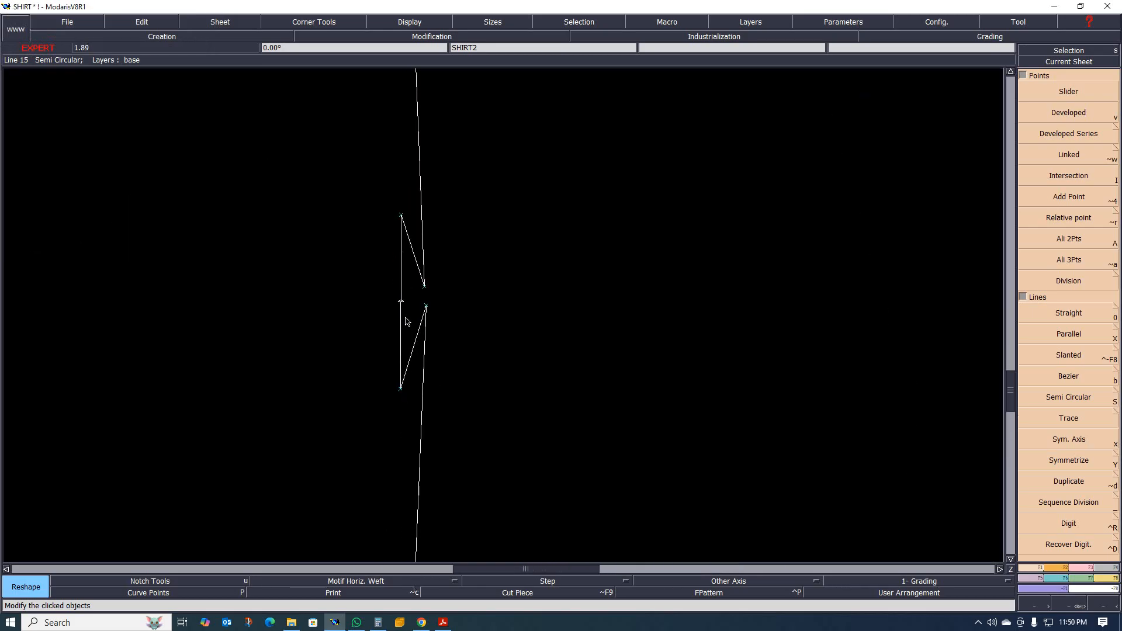
pyautogui.press('l')
pyautogui.click(410, 356)
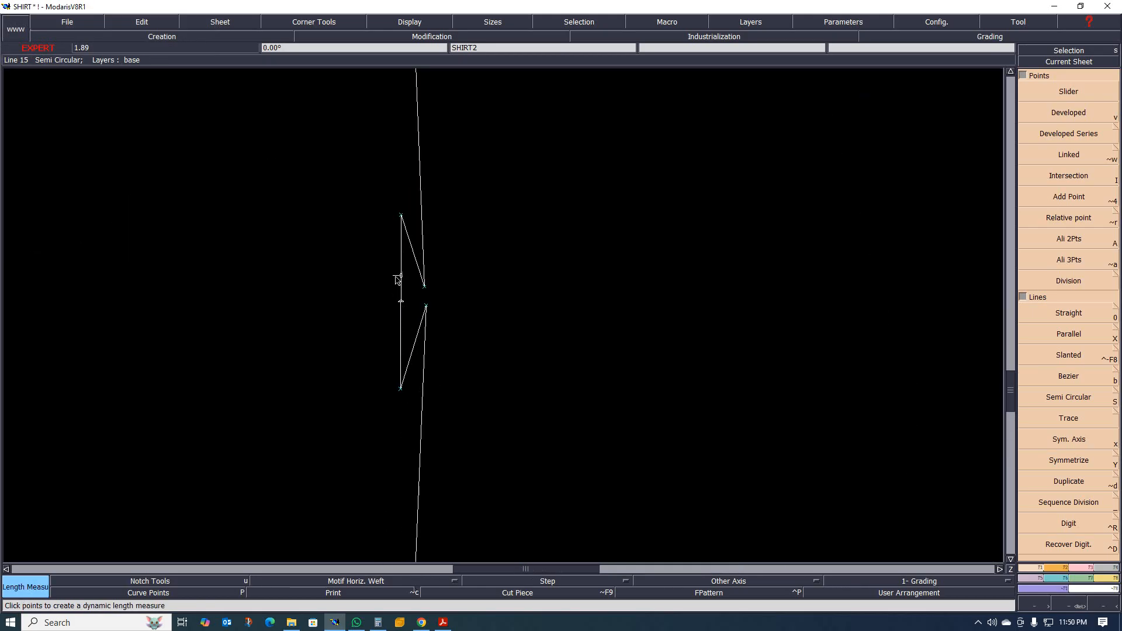
pyautogui.click(310, 281)
pyautogui.hotkey('ctrl', 'z')
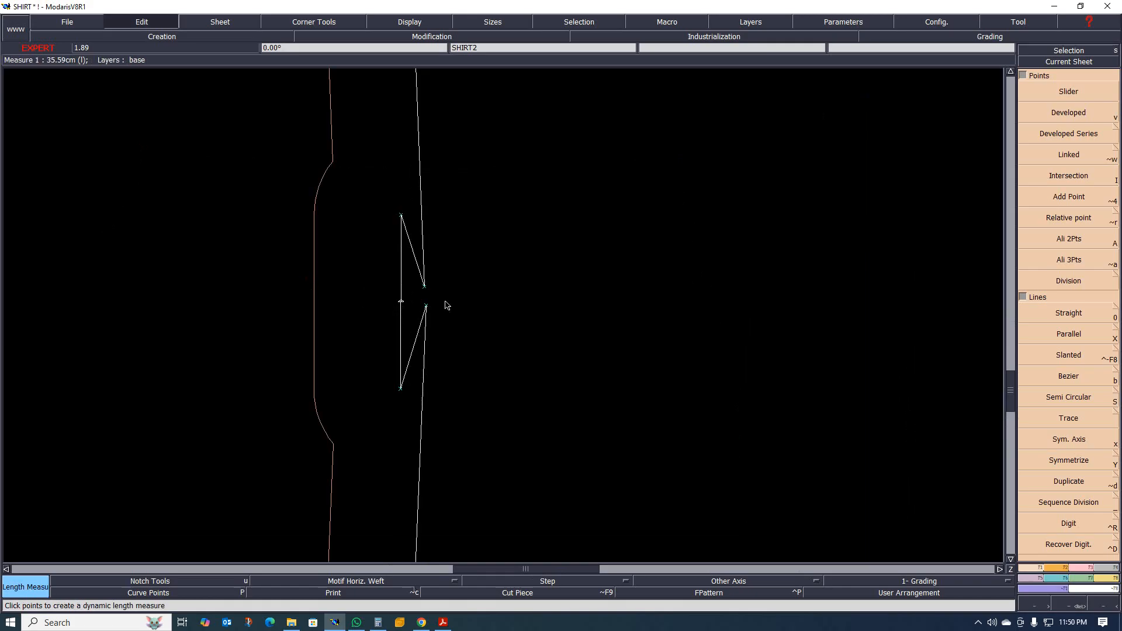
pyautogui.click(401, 217)
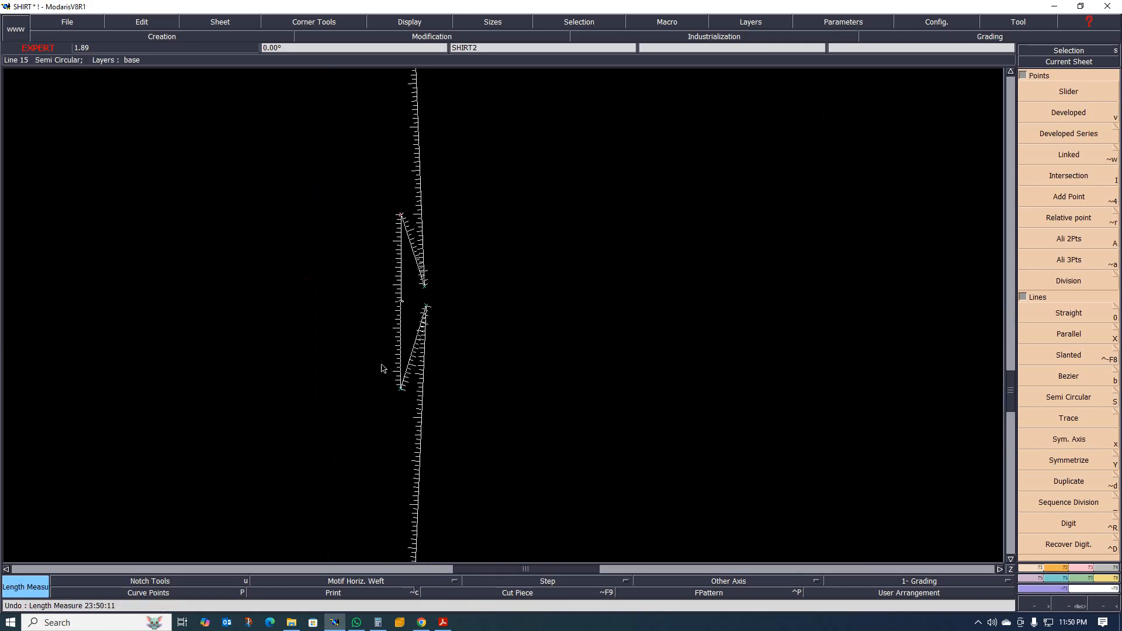
pyautogui.click(402, 389)
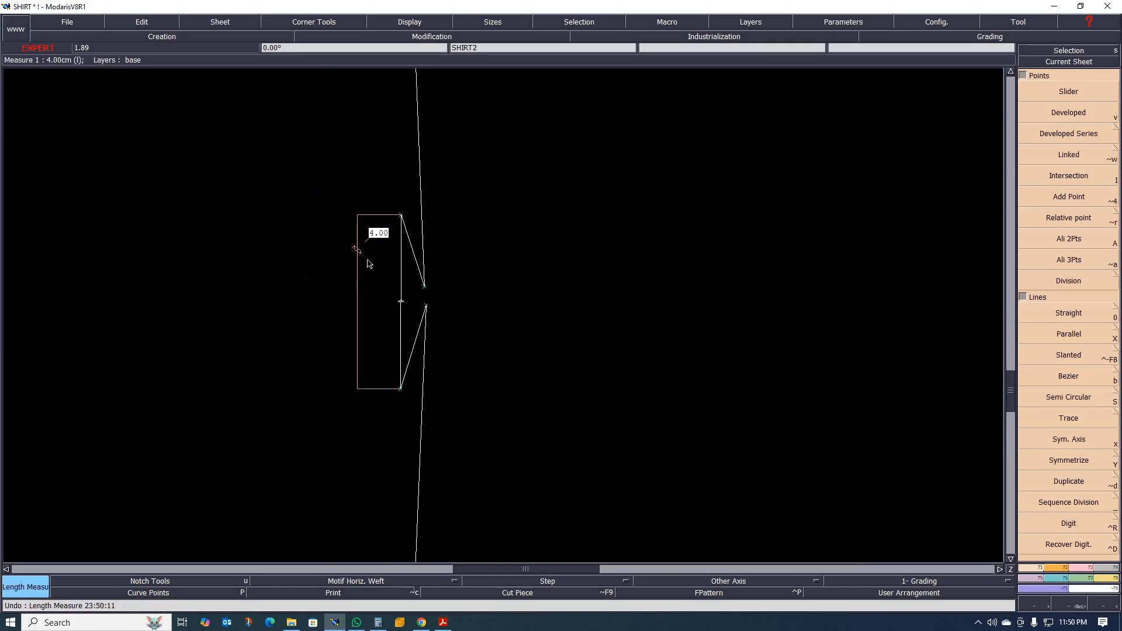
pyautogui.scroll(-3, 409, 280)
pyautogui.scroll(2, 381, 316)
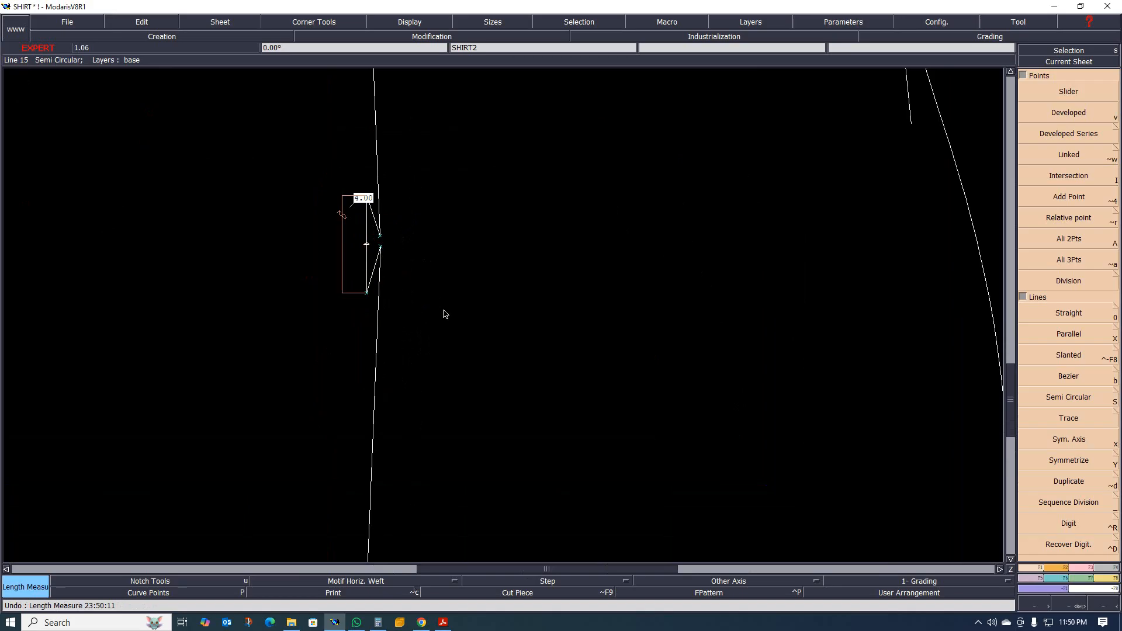
# Undo the length measurement and both outer point moves on the waist line.
pyautogui.hotkey('ctrl', 'z')
pyautogui.hotkey('ctrl', 'z')
pyautogui.hotkey('ctrl', 'z')
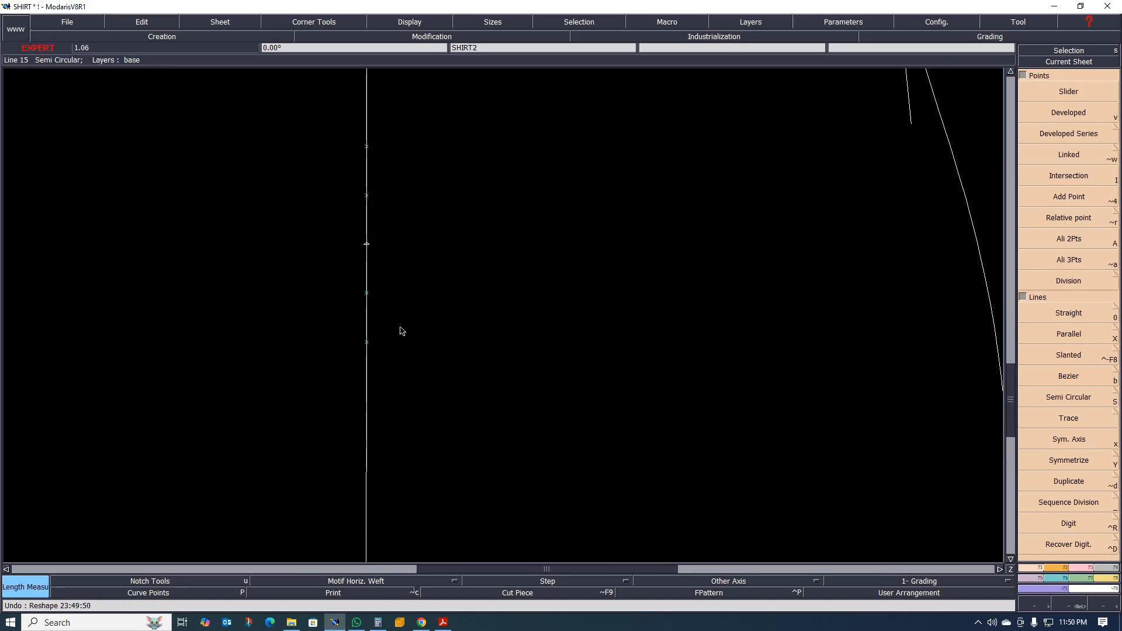
# Reshape the waist line into a box-pleat fold by moving both outermost points inward, slightly offset from the middle point.
pyautogui.scroll(-2, 388, 339)
pyautogui.scroll(1, 378, 300)
pyautogui.scroll(1, 380, 348)
pyautogui.scroll(-1, 399, 355)
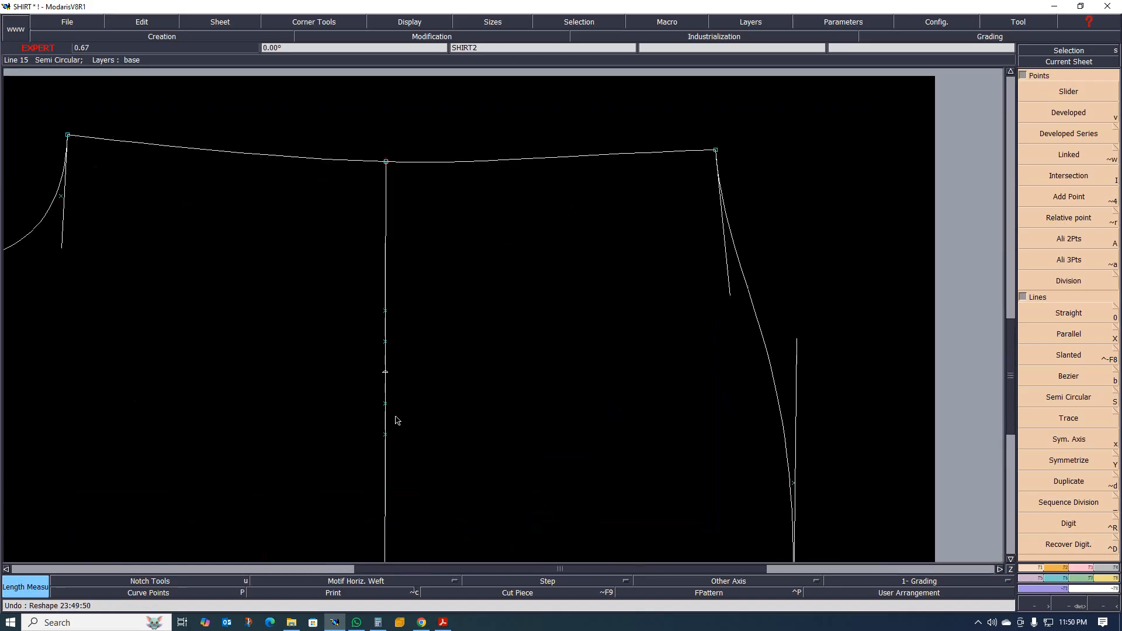
pyautogui.scroll(1, 396, 420)
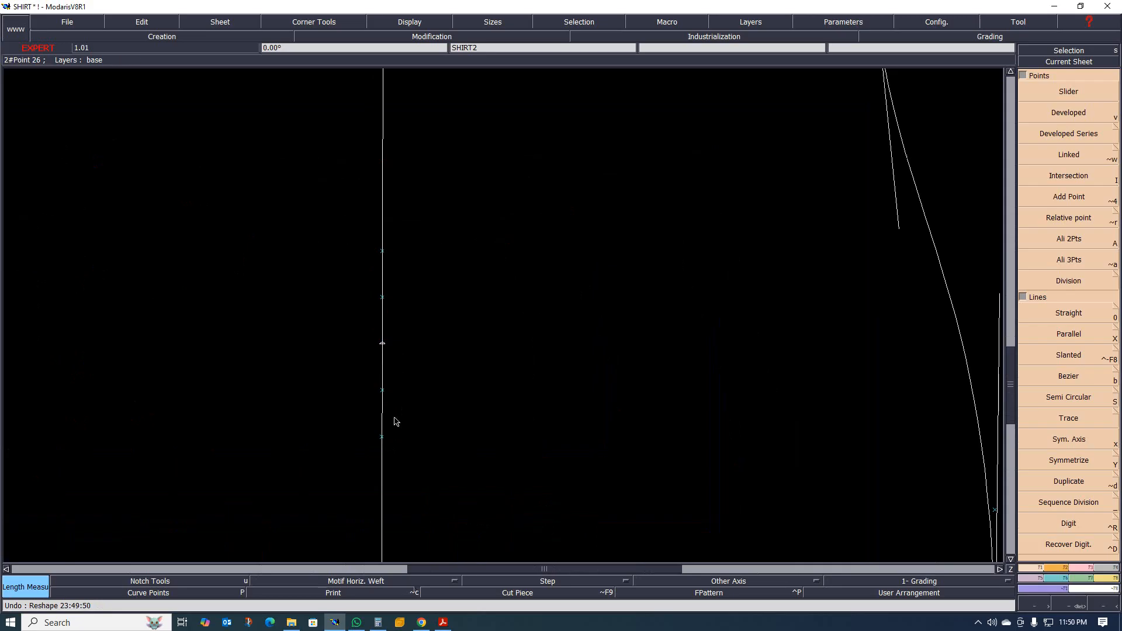
pyautogui.scroll(-1, 393, 430)
pyautogui.scroll(-1, 388, 431)
pyautogui.scroll(1, 388, 409)
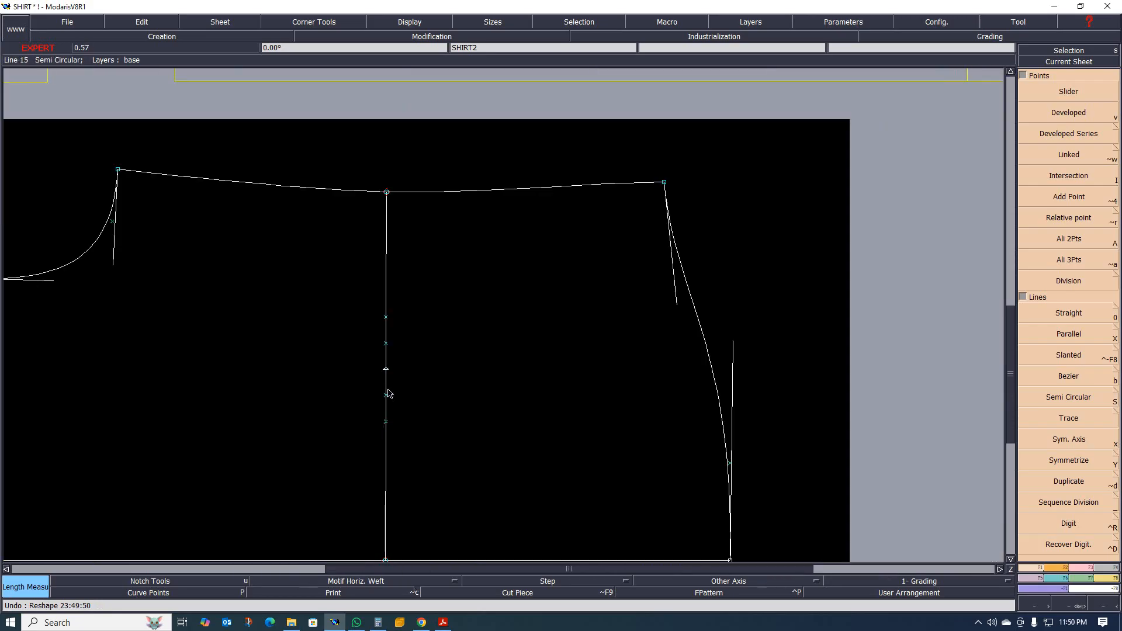
pyautogui.scroll(1, 388, 432)
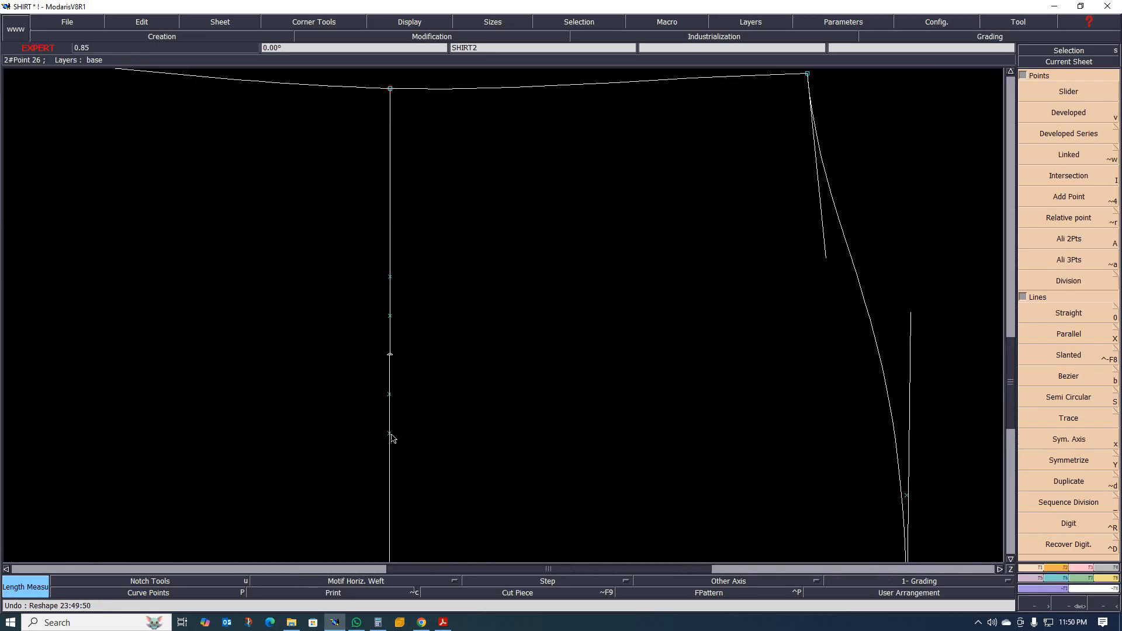
pyautogui.press('r')
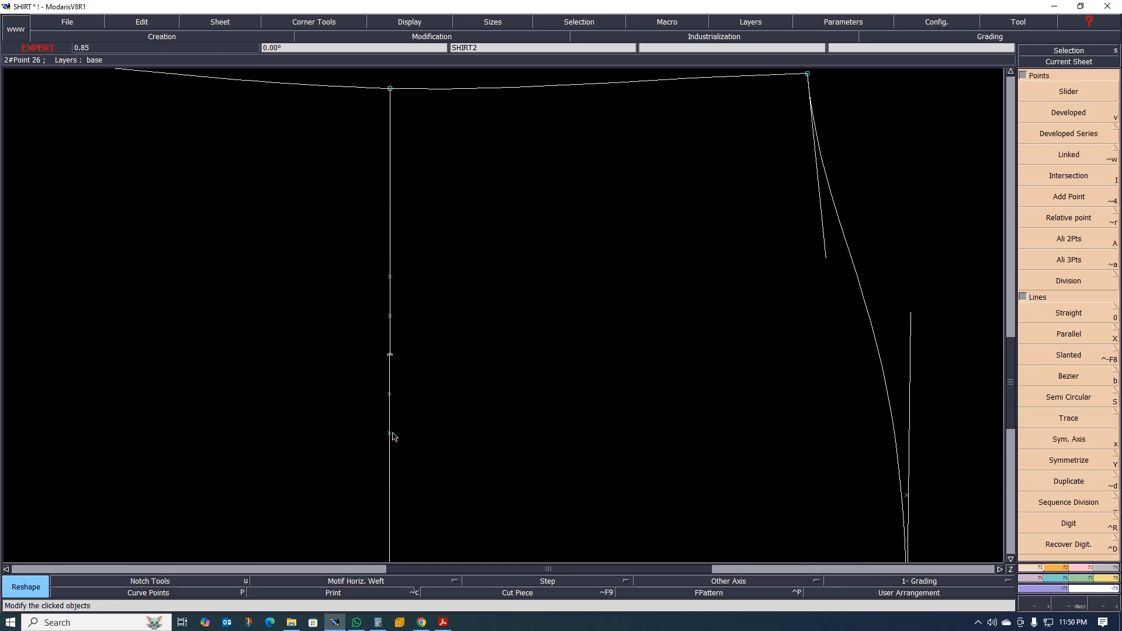
pyautogui.click(391, 434)
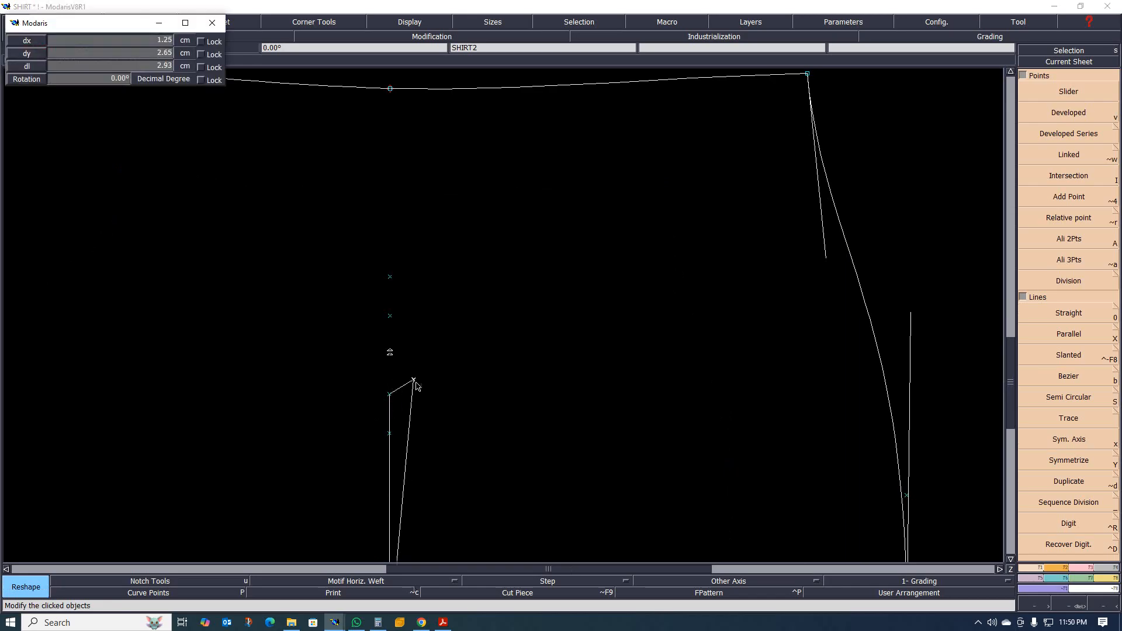
pyautogui.click(404, 356)
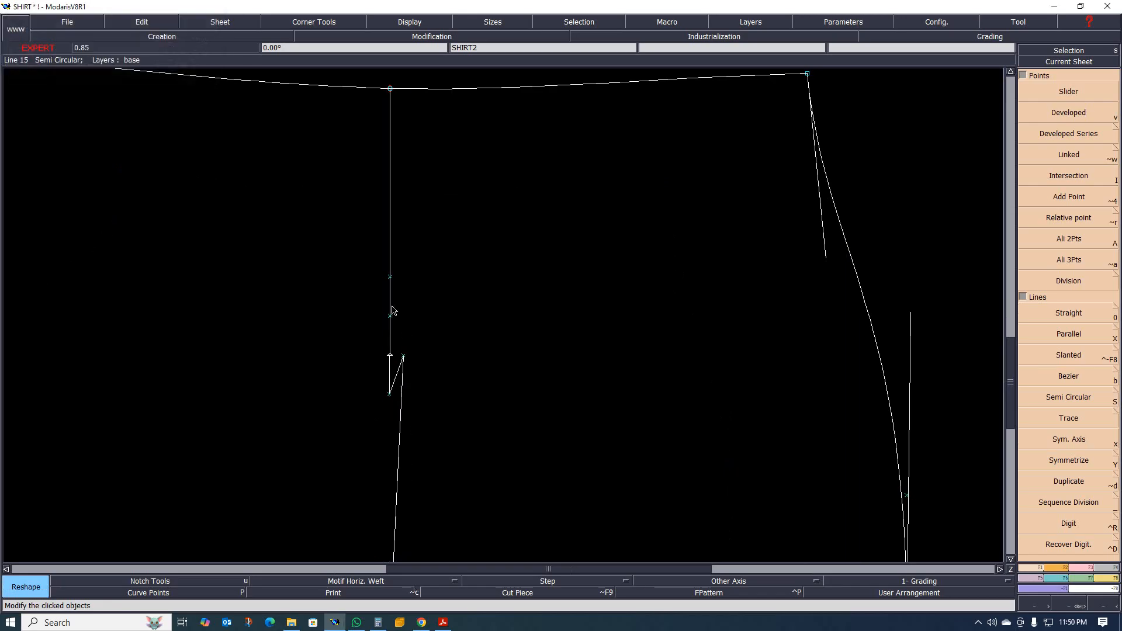
pyautogui.click(389, 275)
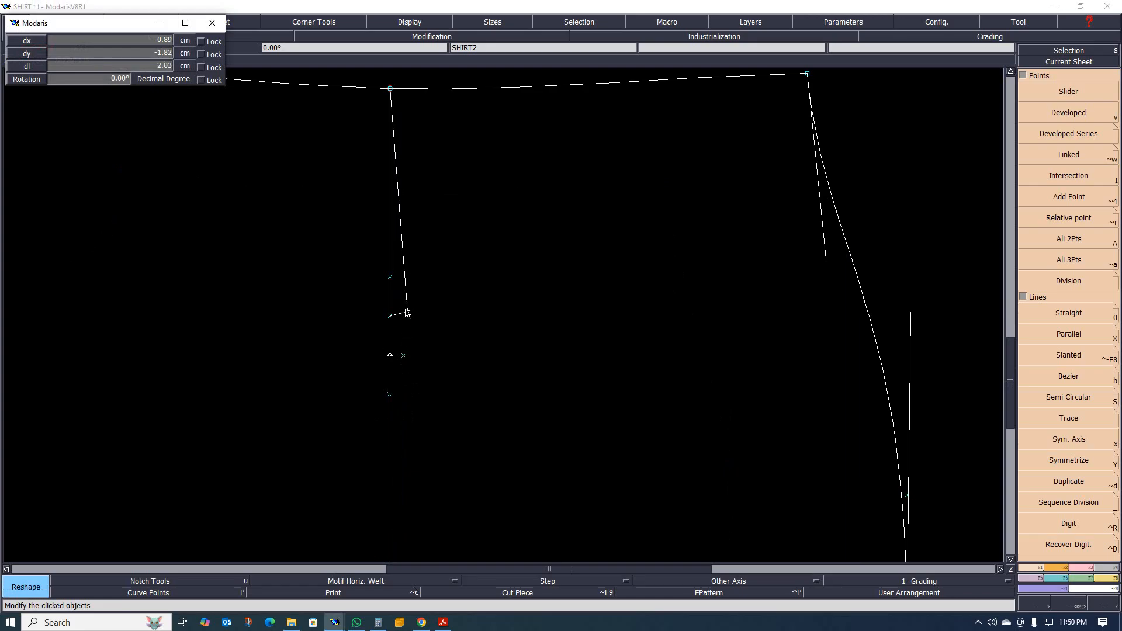
pyautogui.click(402, 347)
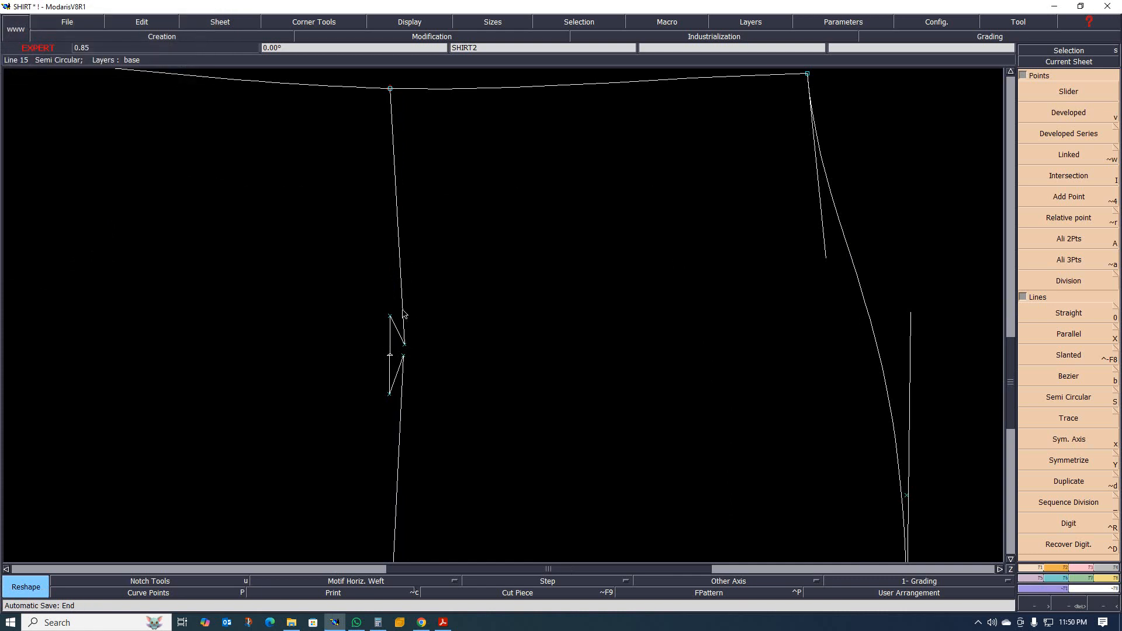
# Move the upper folded pleat point down, closer to the lower folded point.
pyautogui.scroll(3, 405, 314)
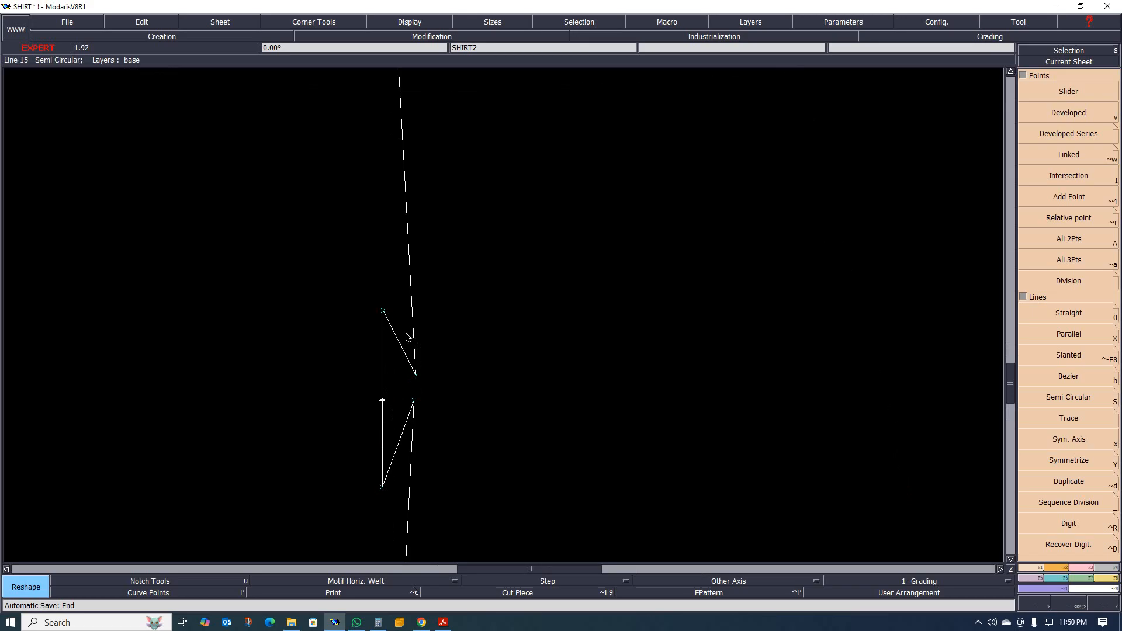
pyautogui.scroll(-5, 403, 333)
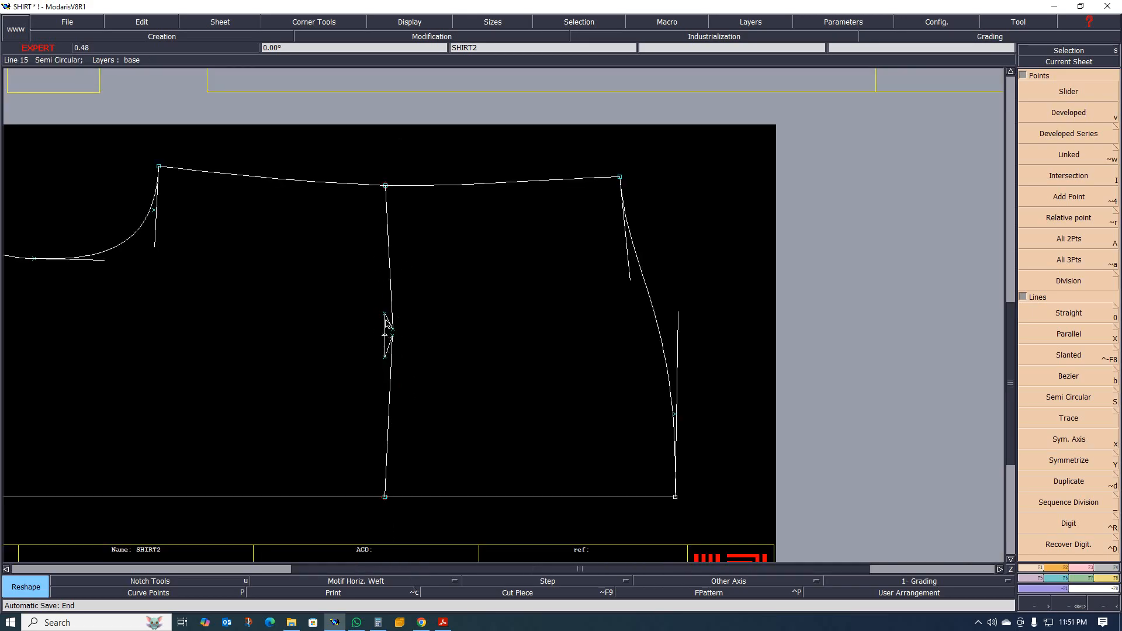
pyautogui.scroll(4, 386, 318)
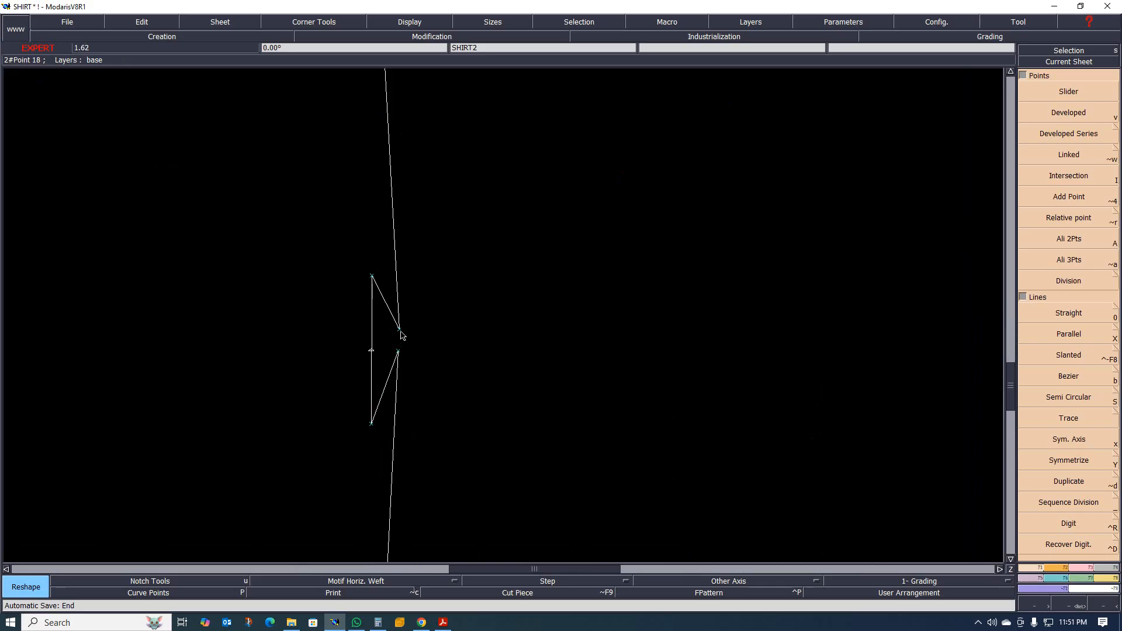
pyautogui.moveTo(401, 330); pyautogui.dragTo(399, 342)
# Draw two straight lines about 11 cm long from the two folded pleat points to one shared end point.
pyautogui.press('0')
pyautogui.click(398, 341)
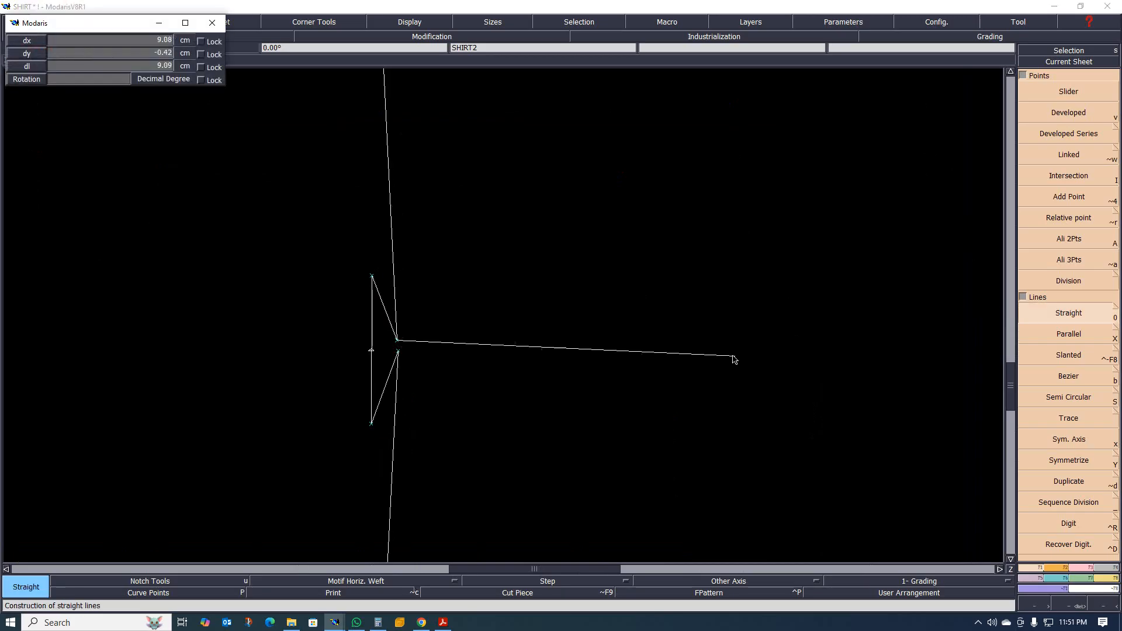
pyautogui.click(817, 367)
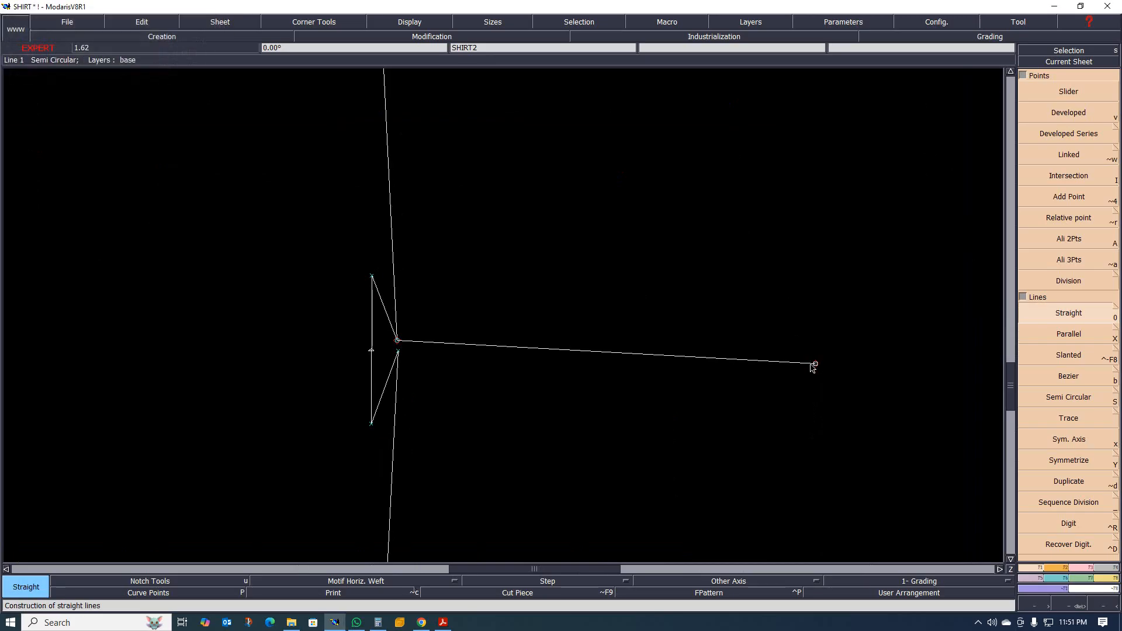
pyautogui.click(398, 352)
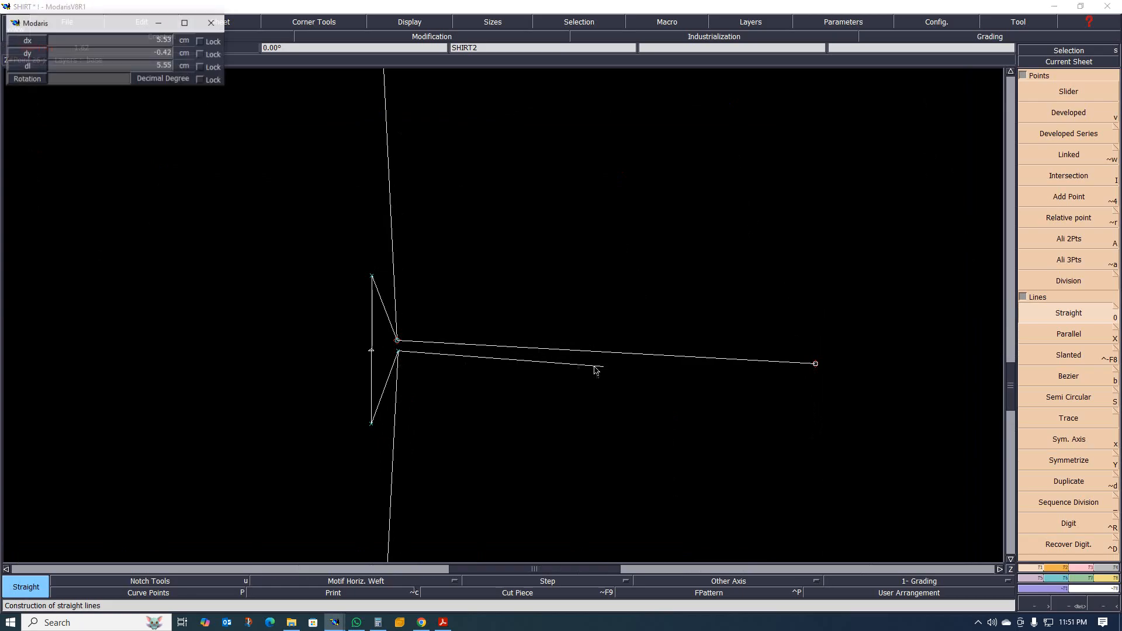
pyautogui.click(816, 364)
pyautogui.scroll(-2, 584, 351)
pyautogui.scroll(2, 602, 386)
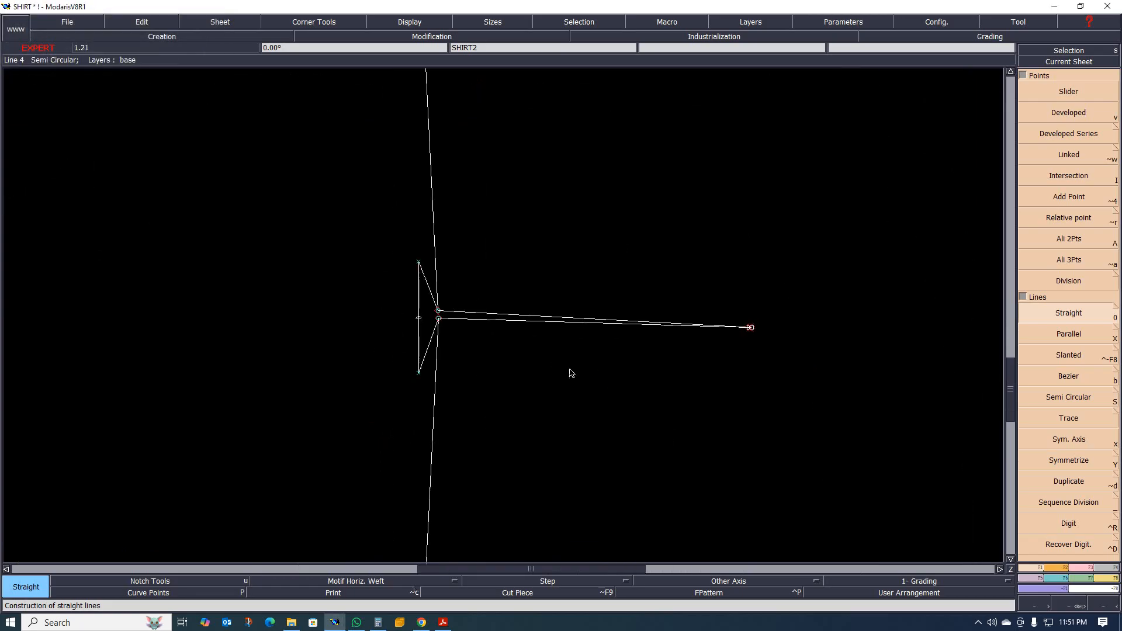
pyautogui.scroll(1, 435, 322)
pyautogui.scroll(1, 421, 314)
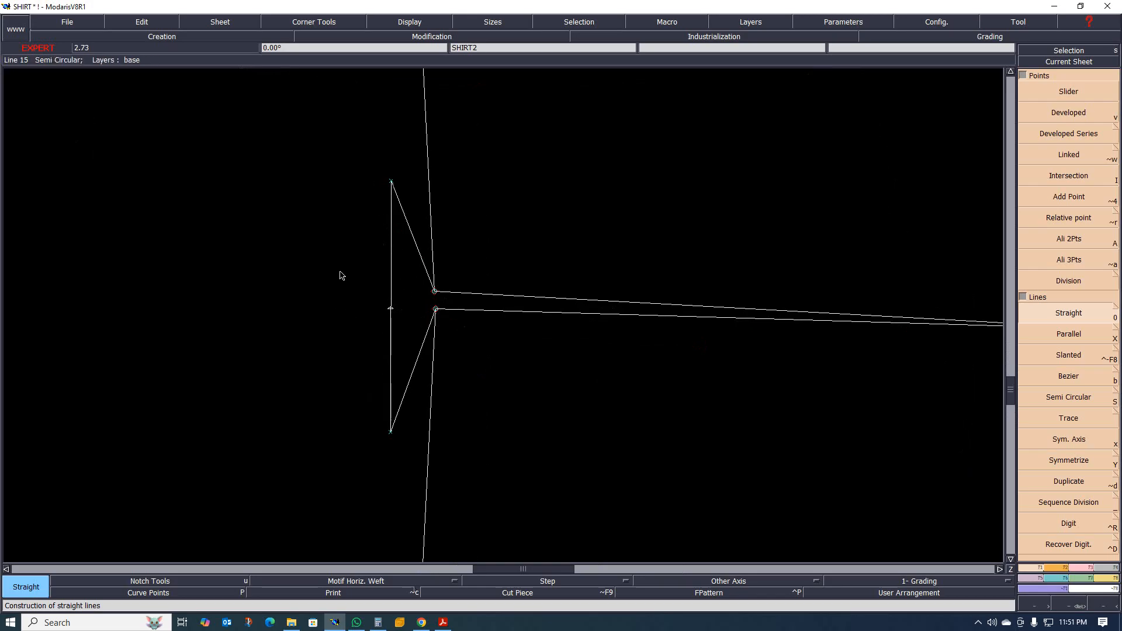
# Undo both straight lines drawn from the two folded pleat points, along with a stray line near the upper one.
pyautogui.scroll(-3, 436, 351)
pyautogui.scroll(1, 486, 342)
pyautogui.scroll(1, 411, 338)
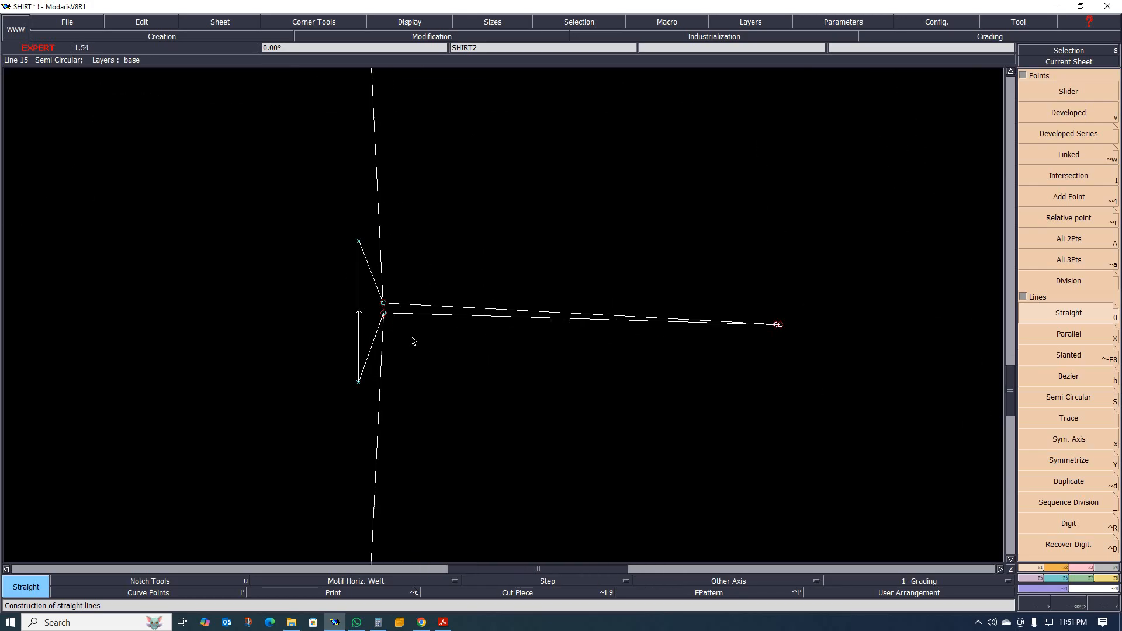
pyautogui.scroll(-1, 501, 359)
pyautogui.scroll(2, 457, 351)
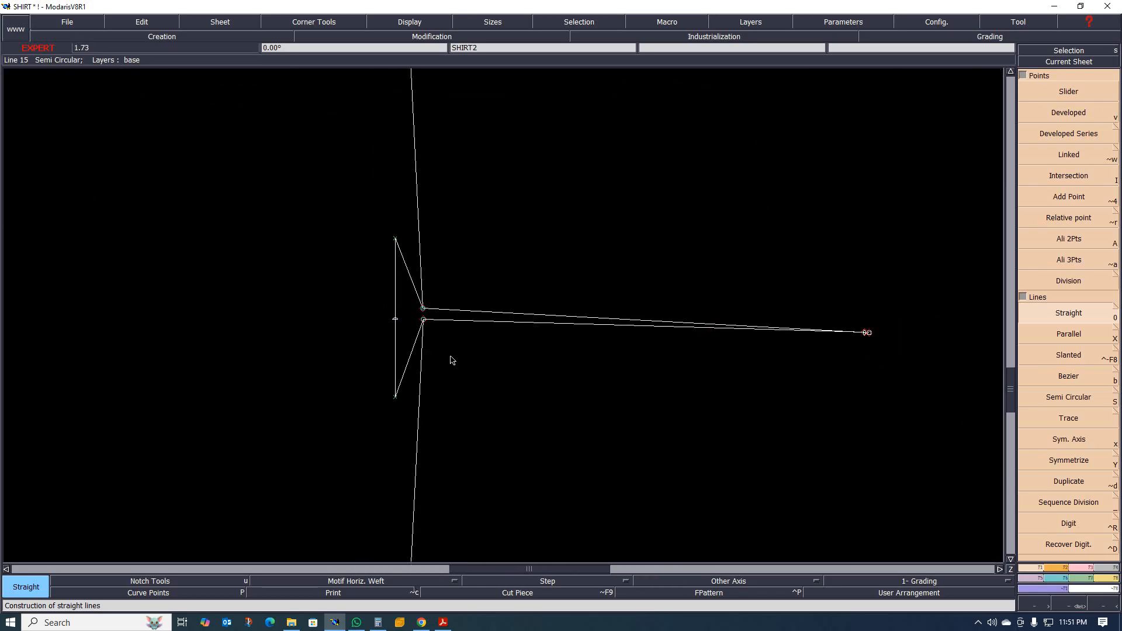
pyautogui.hotkey('ctrl', 'z')
pyautogui.hotkey('ctrl', 'z')
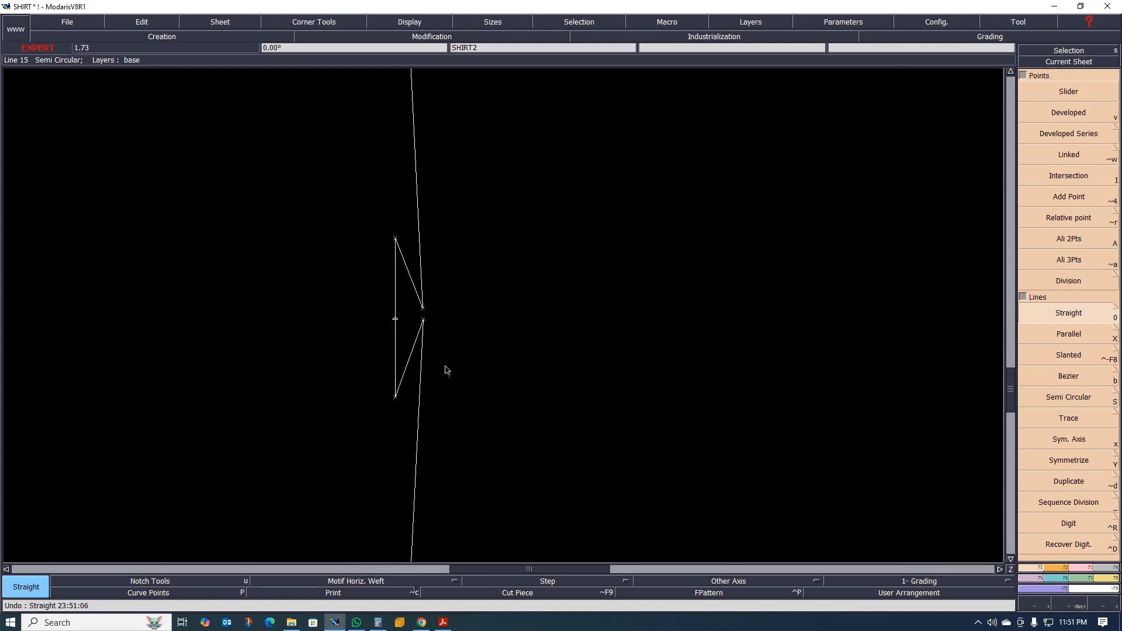
pyautogui.scroll(1, 421, 309)
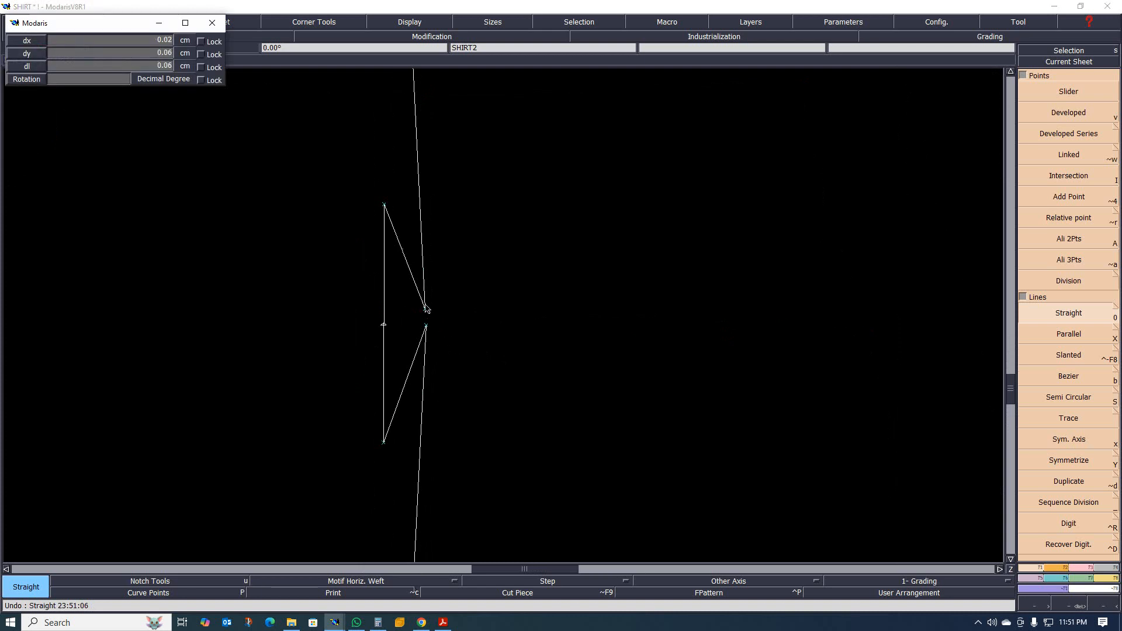
pyautogui.click(468, 296)
pyautogui.hotkey('ctrl', 'z')
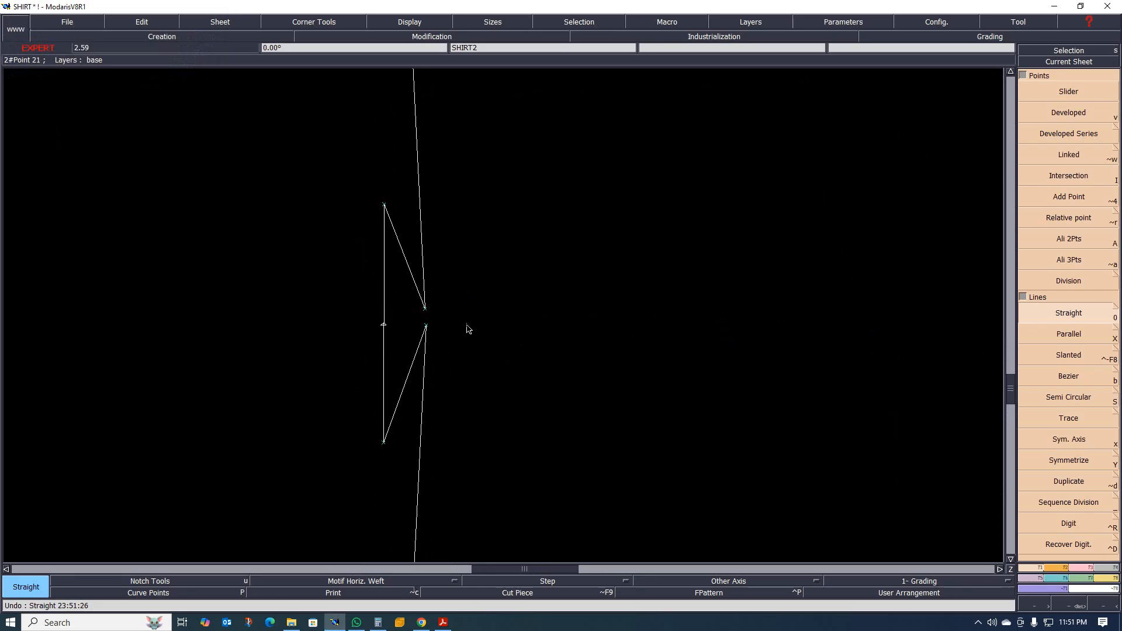
# Reshape the pleat fold by moving the upper folded point up and the lower folded point down, each near its neighbouring outer point.
pyautogui.press('r')
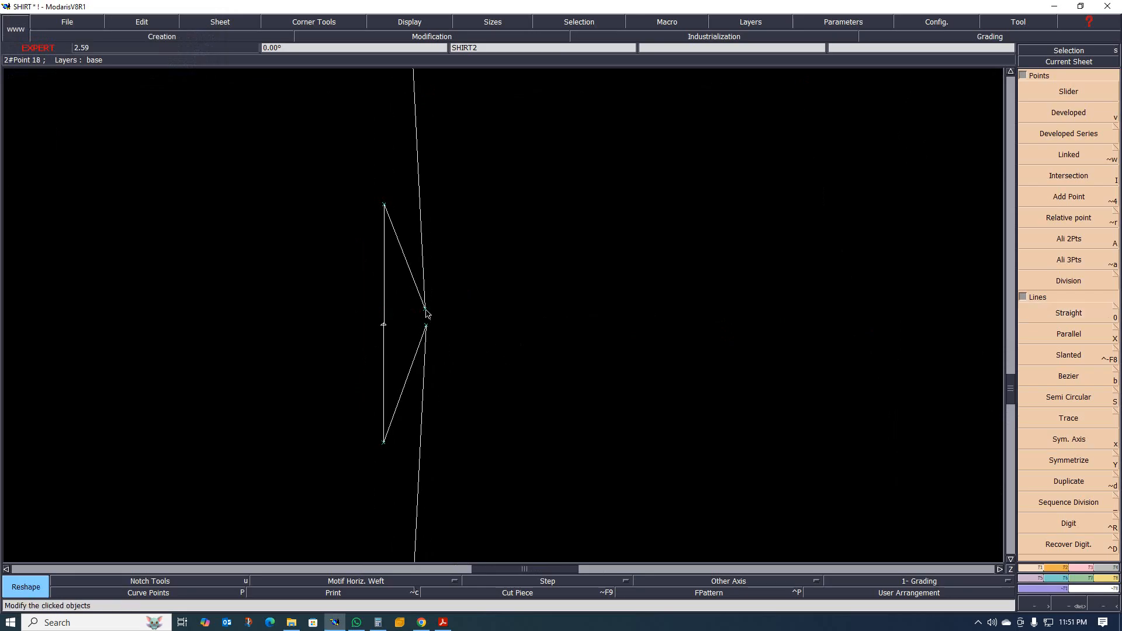
pyautogui.moveTo(427, 314); pyautogui.dragTo(399, 234)
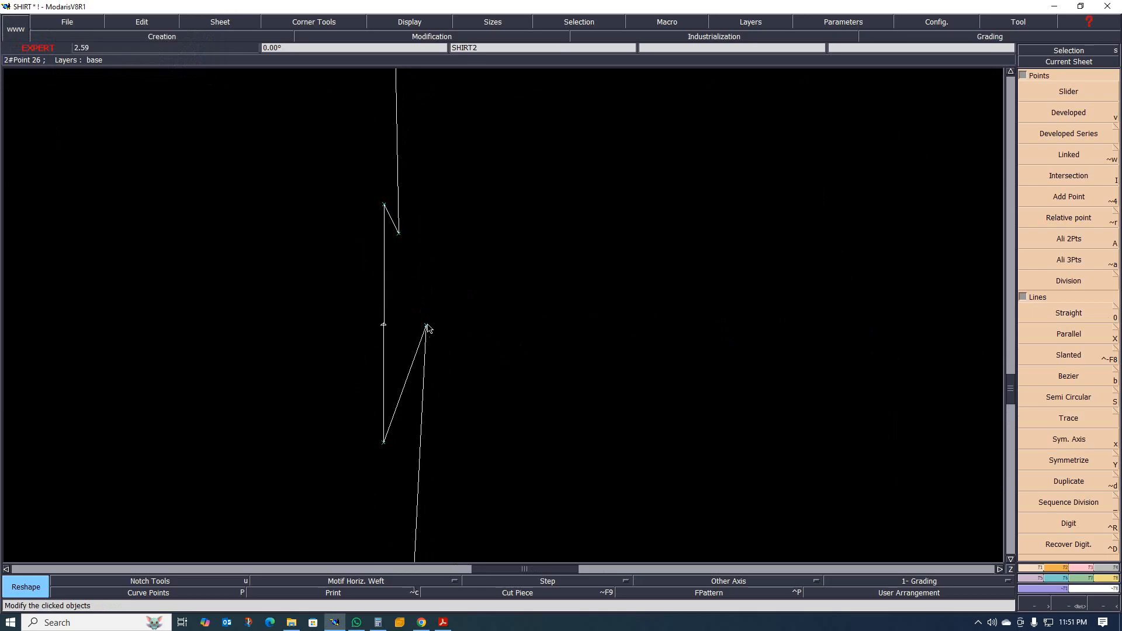
pyautogui.moveTo(430, 328); pyautogui.dragTo(399, 407)
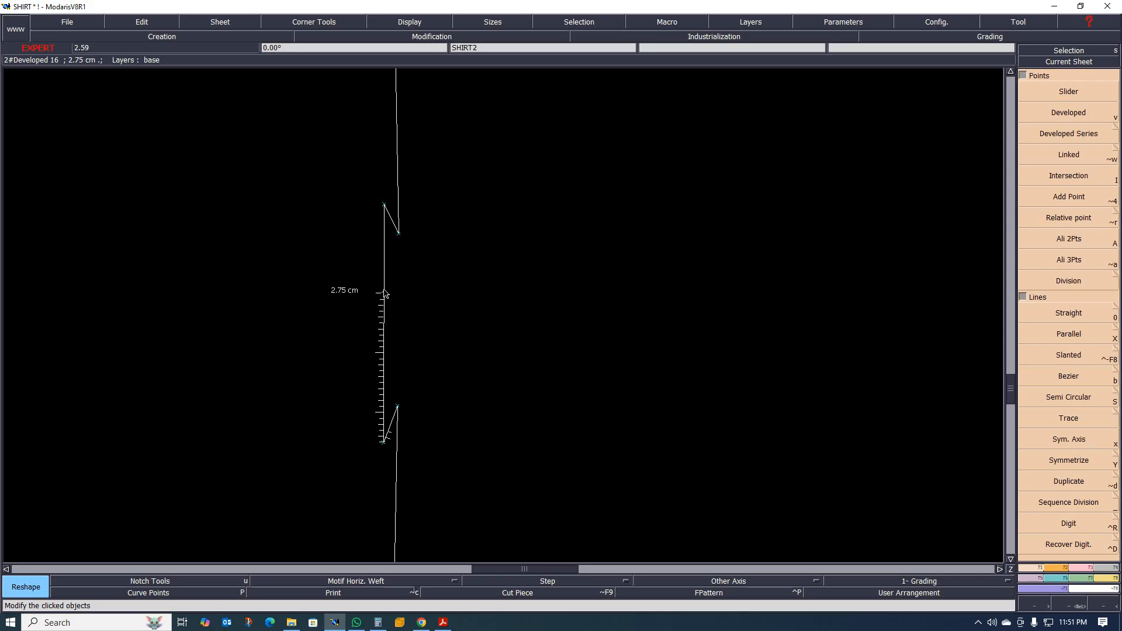
pyautogui.moveTo(384, 293); pyautogui.dragTo(456, 333)
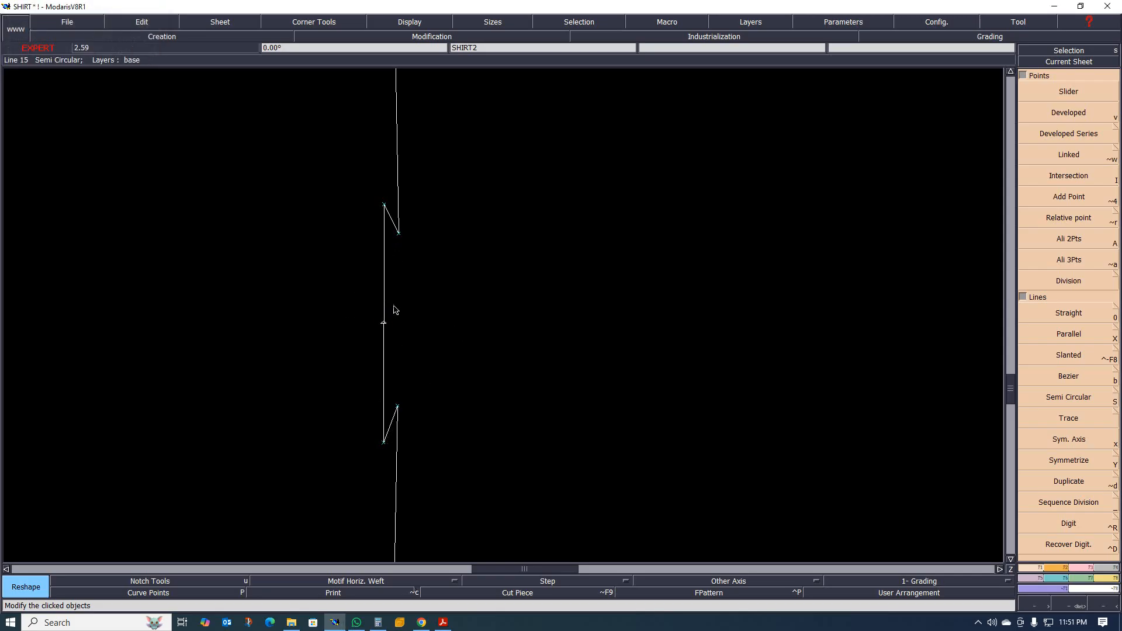
# Draw two separate, nearly horizontal straight lines about 8 cm long, one from each folded pleat point.
pyautogui.press('0')
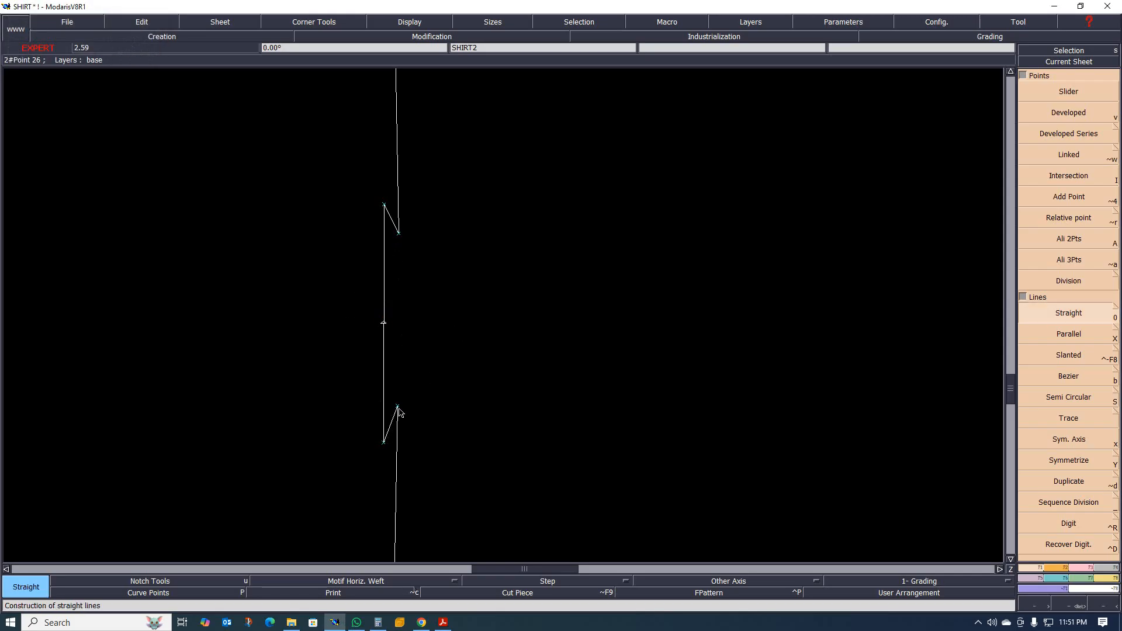
pyautogui.click(398, 409)
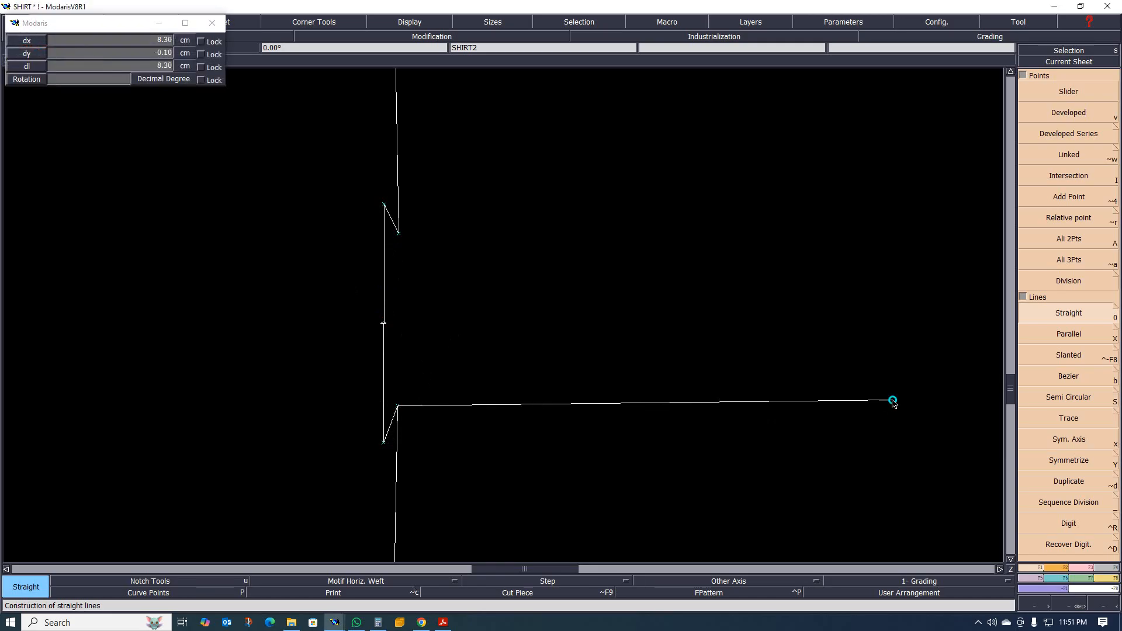
pyautogui.click(893, 399)
pyautogui.click(398, 232)
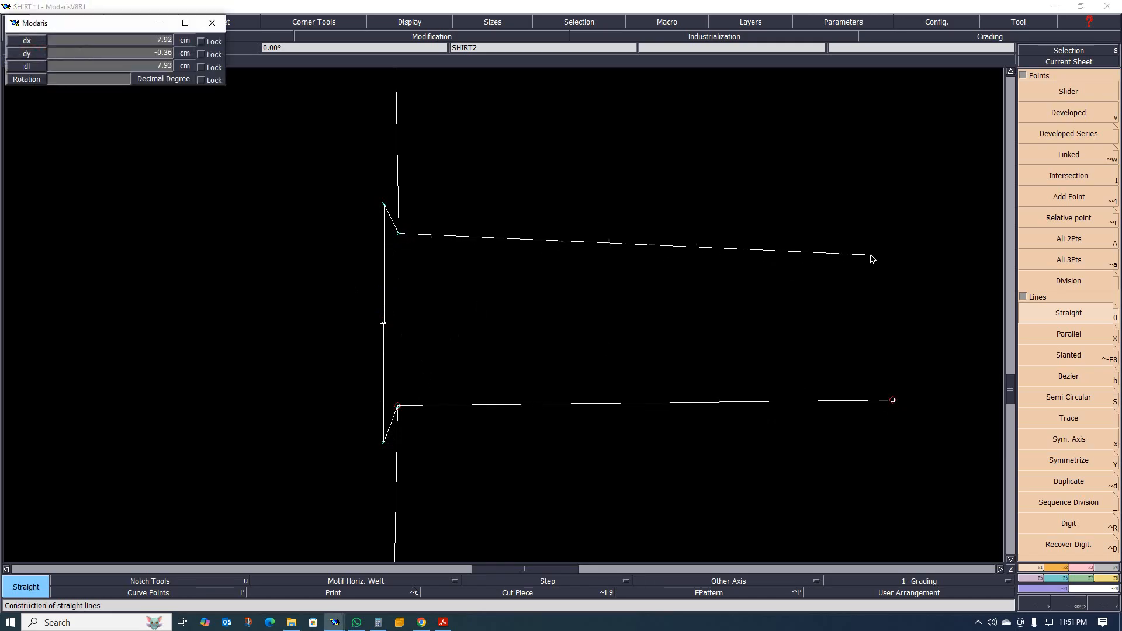
pyautogui.click(888, 246)
# Flatten the pleat fold by moving the upper and lower folded points onto the vertical pleat line.
pyautogui.scroll(-2, 623, 335)
pyautogui.scroll(3, 599, 352)
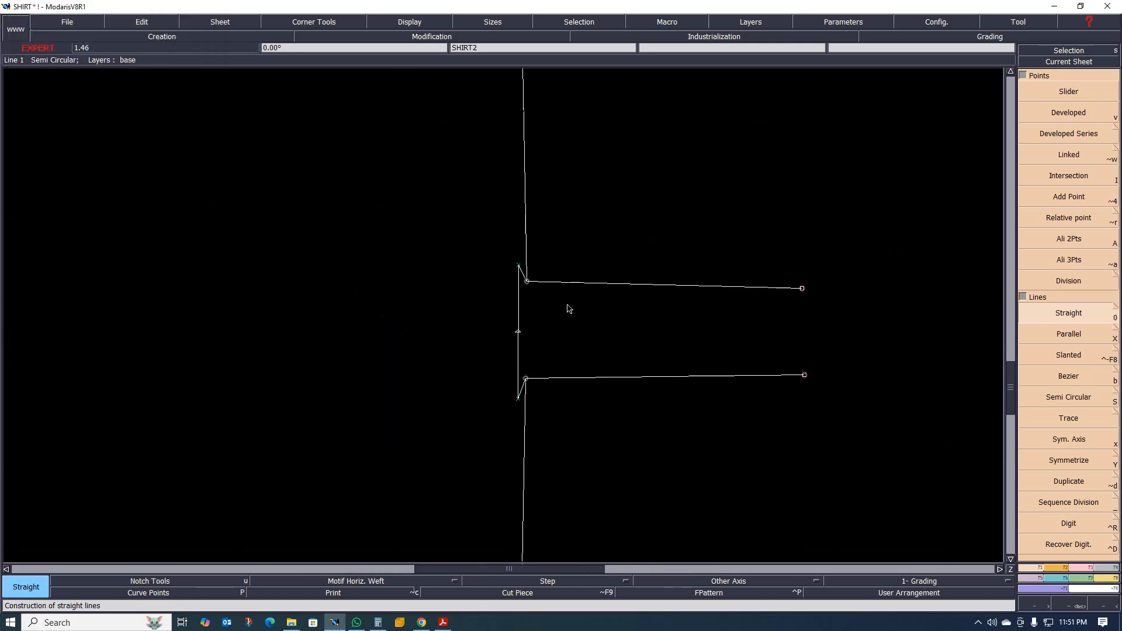
pyautogui.scroll(2, 506, 263)
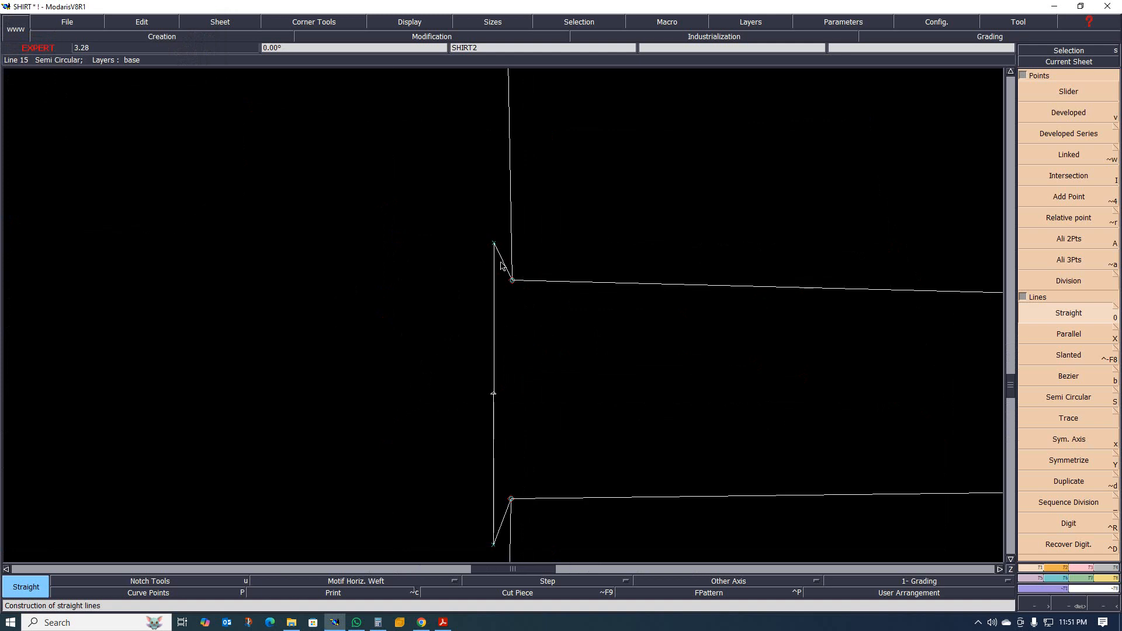
pyautogui.press('r')
pyautogui.click(512, 280)
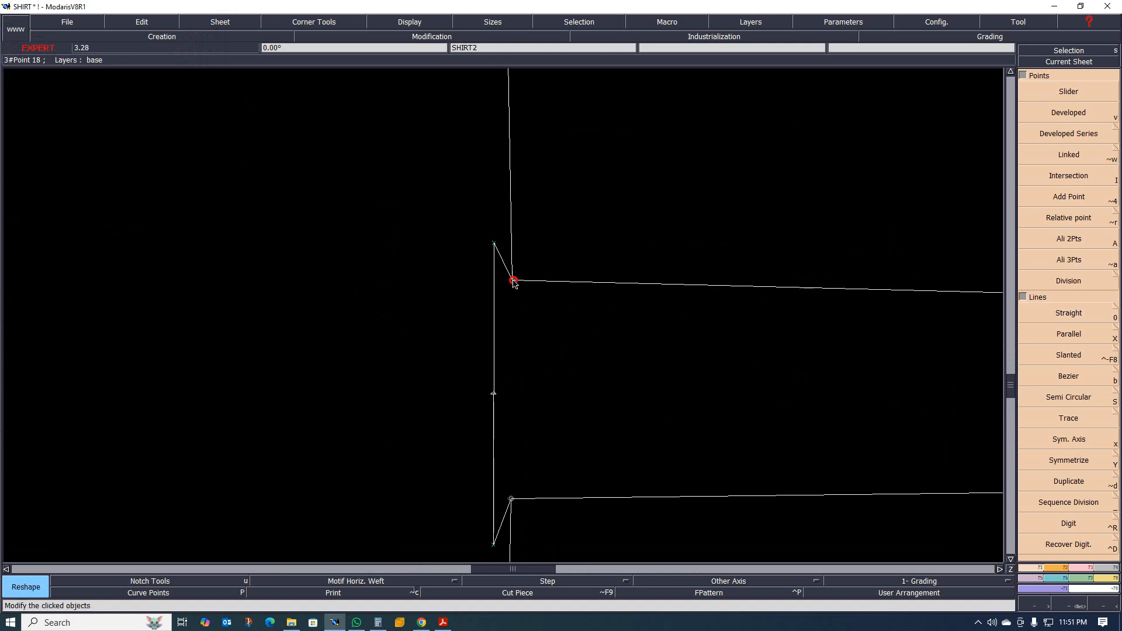
pyautogui.click(493, 285)
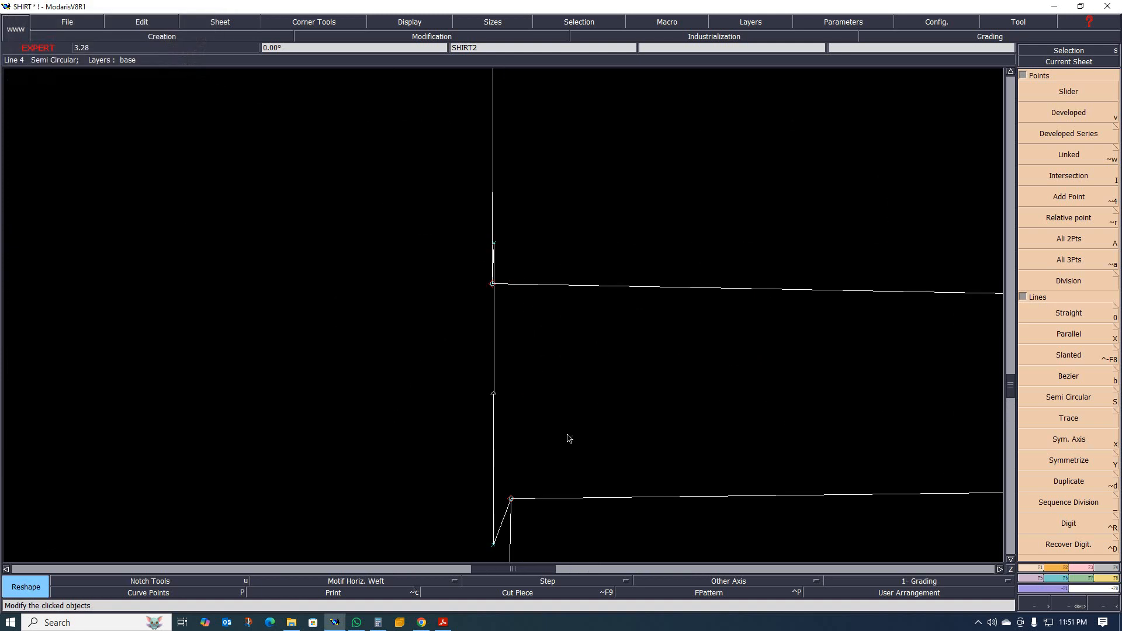
pyautogui.click(511, 500)
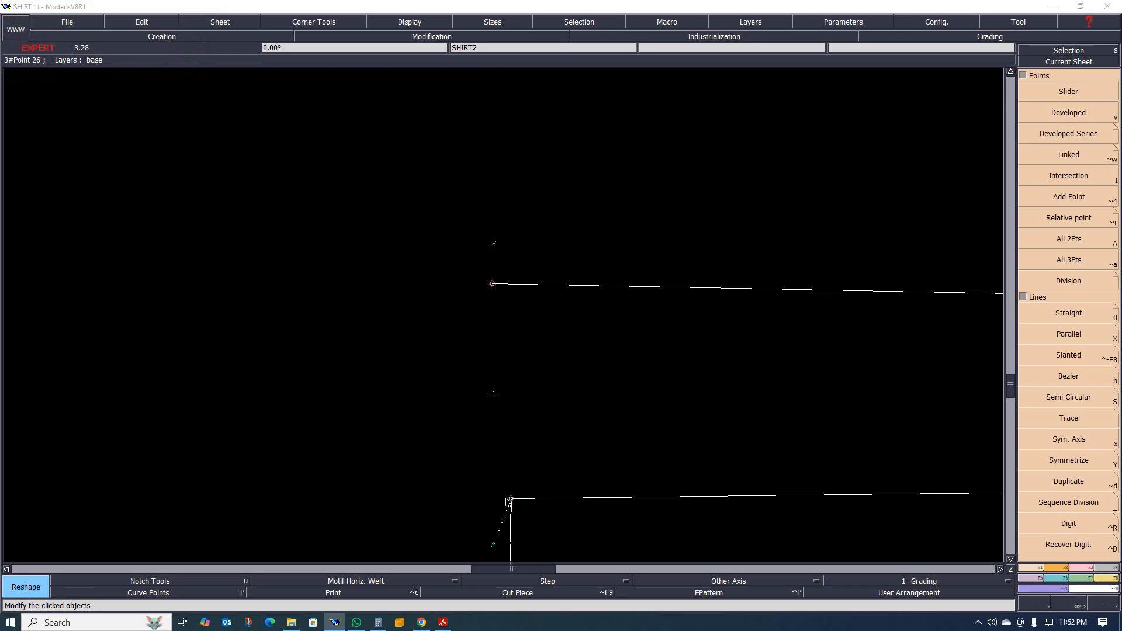
pyautogui.click(496, 500)
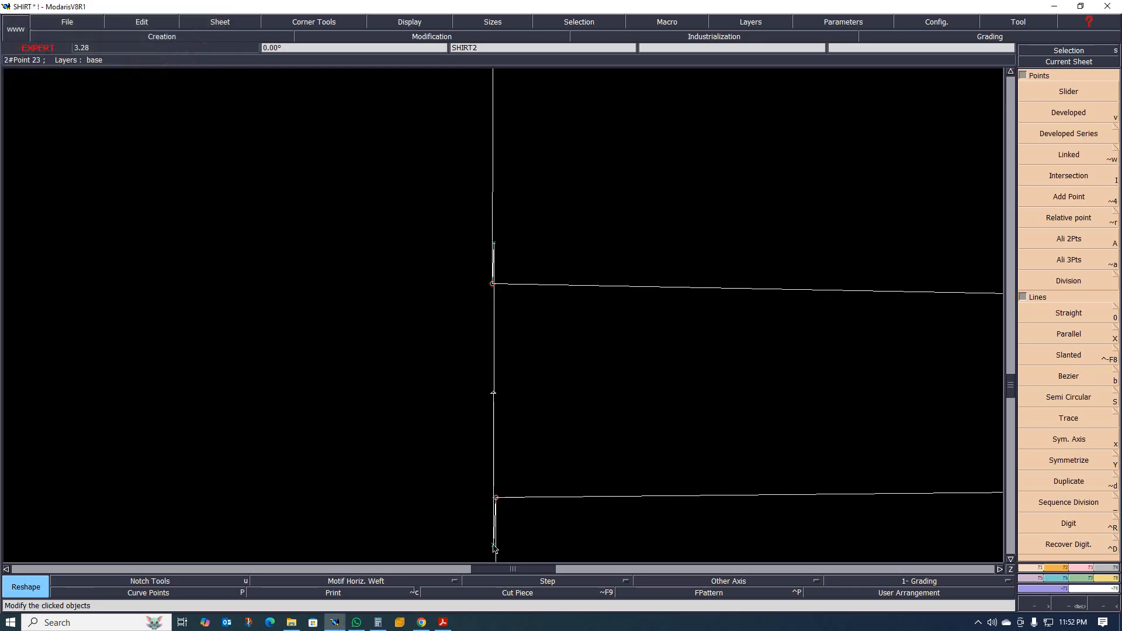
# Nudge the lower outer pleat point sideways to align it with the lower folded point on the vertical line.
pyautogui.click(494, 549)
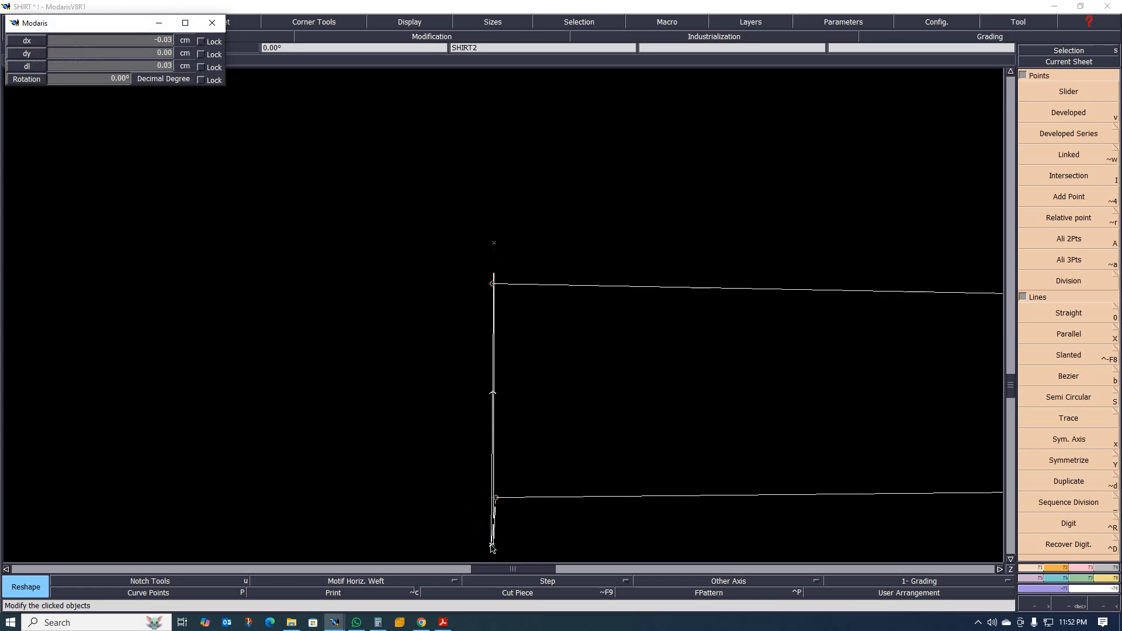
pyautogui.click(494, 547)
pyautogui.scroll(-2, 463, 416)
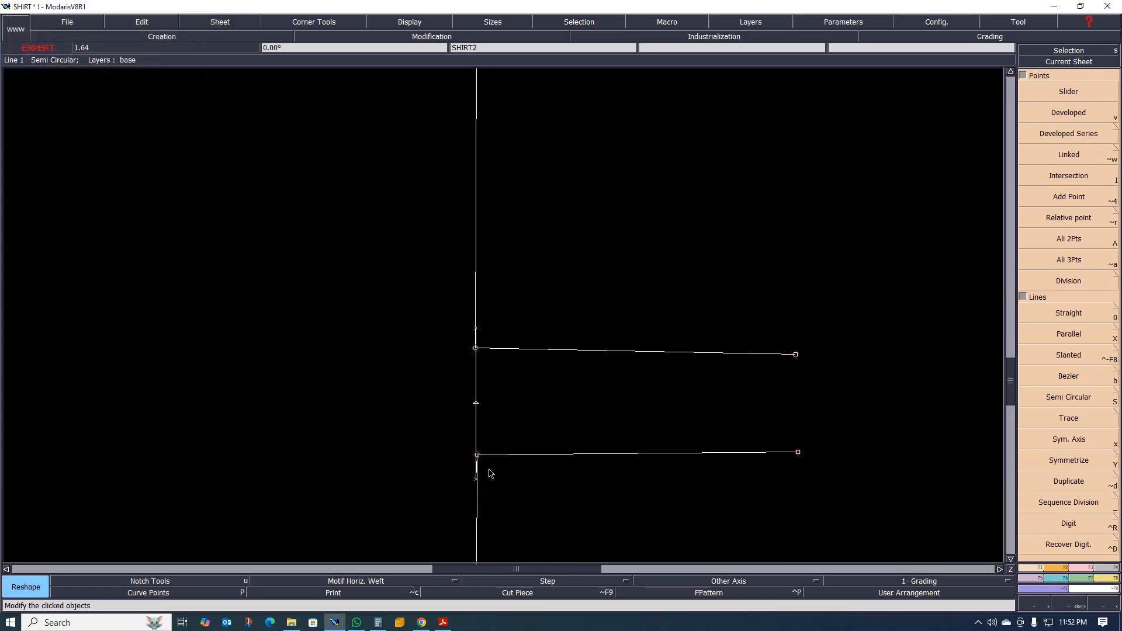
pyautogui.scroll(2, 489, 472)
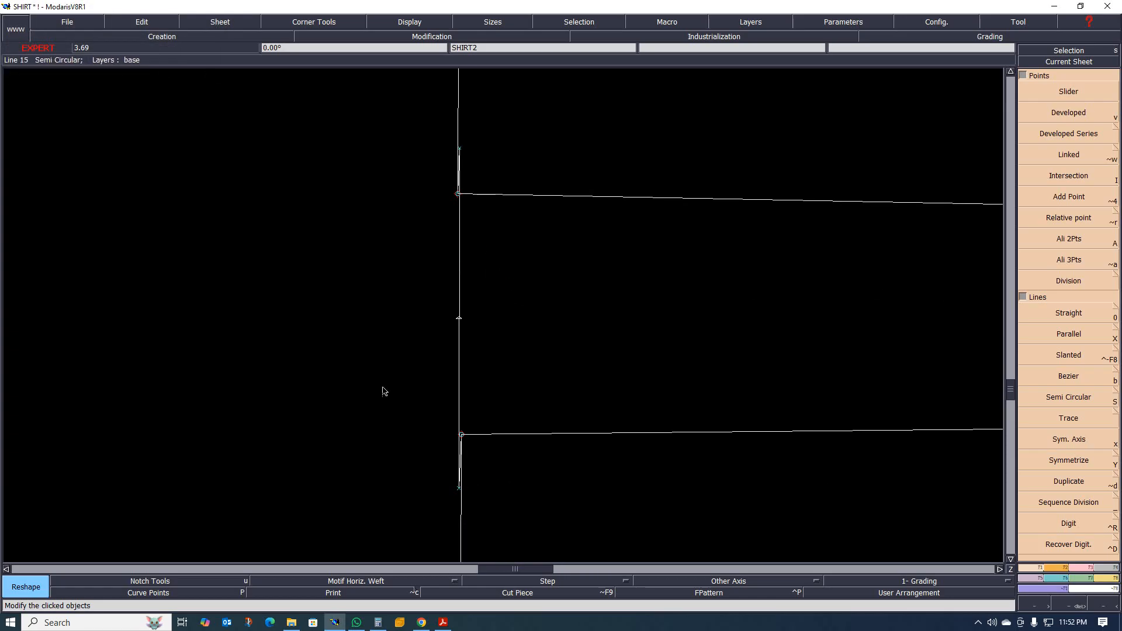
pyautogui.scroll(-1, 413, 428)
pyautogui.scroll(2, 448, 458)
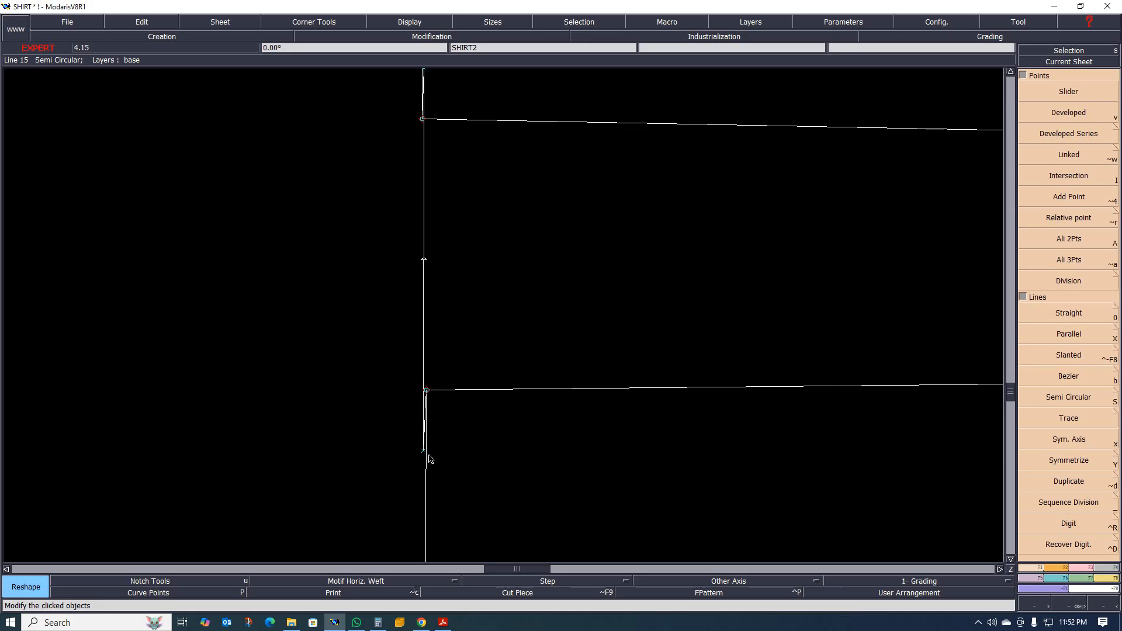
pyautogui.scroll(1, 428, 459)
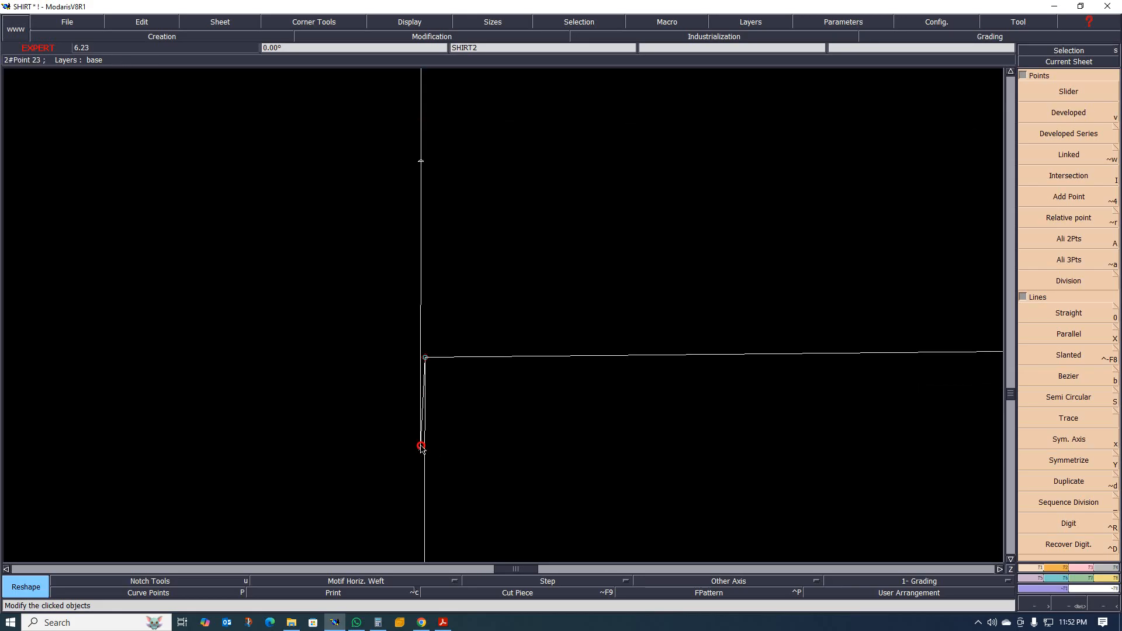
pyautogui.click(421, 450)
pyautogui.click(424, 452)
pyautogui.scroll(-2, 389, 453)
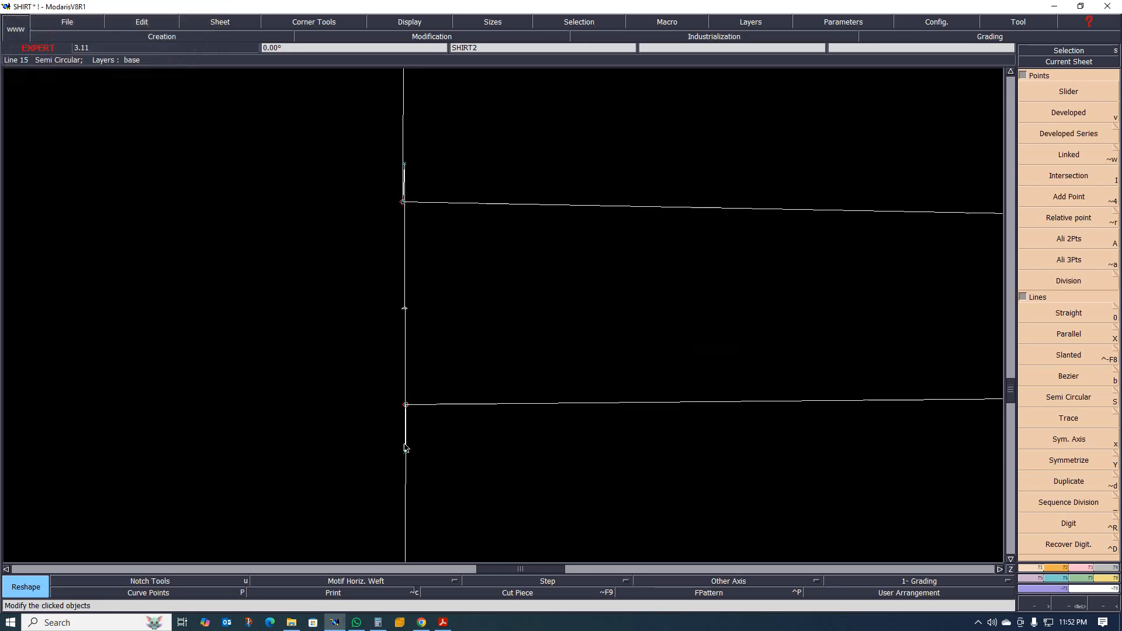
# Switch to the tech pack PDF in Acrobat to check the 4 cm box pleat on the shirt's back sketch.
pyautogui.scroll(-2, 490, 415)
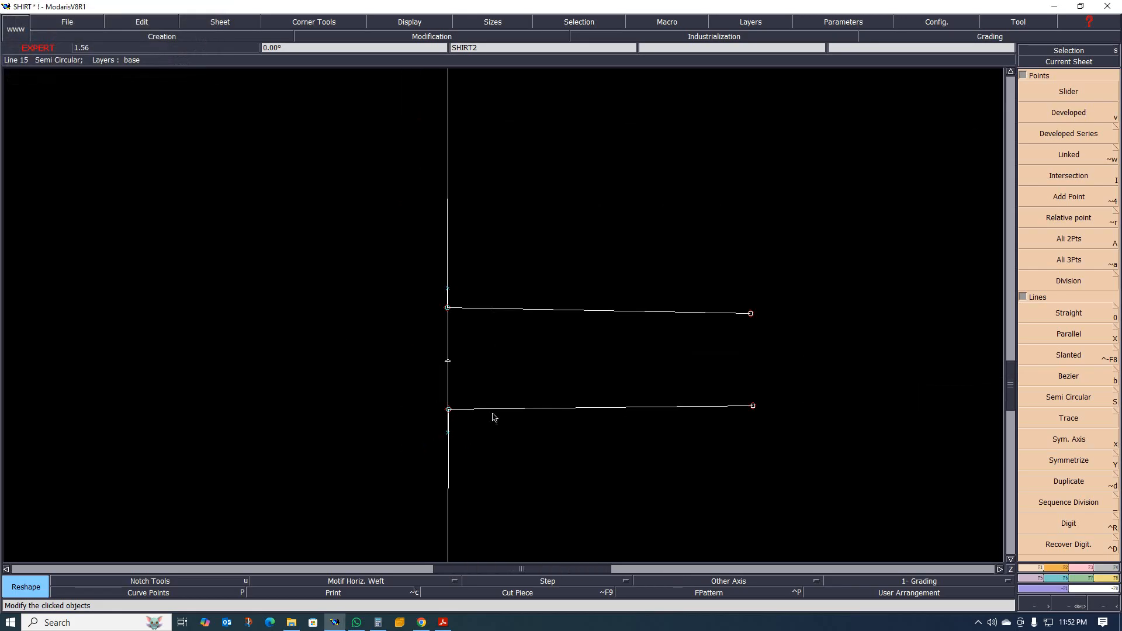
pyautogui.click(443, 622)
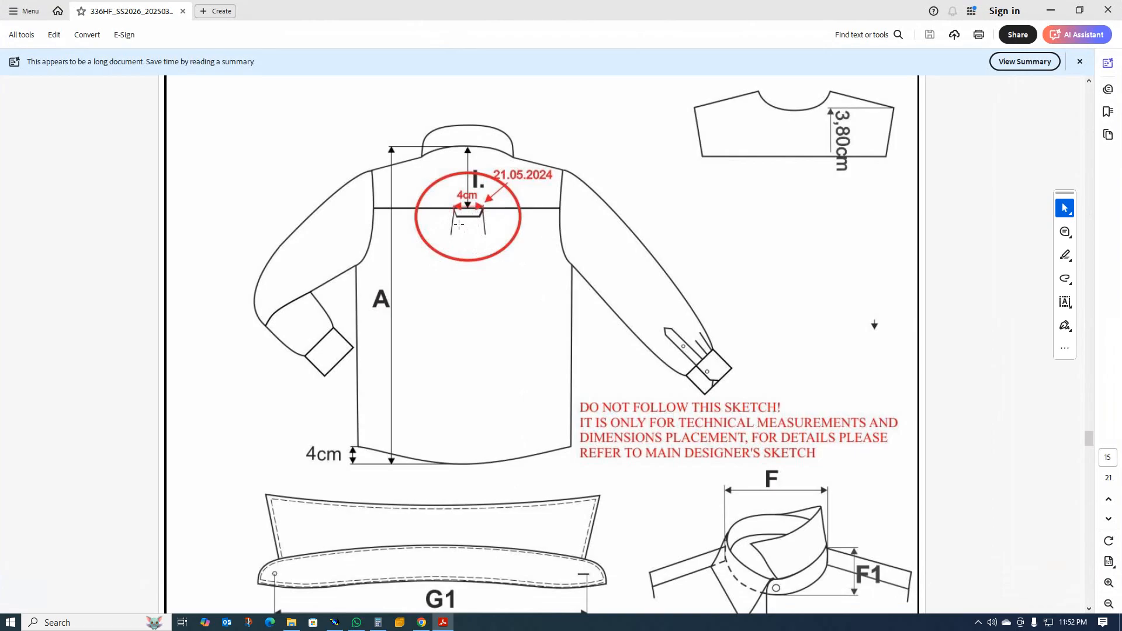
# Switch back to Modaris and delete SHIRT2's two short horizontal pleat lines, the vertical pleat line and their leftover points.
pyautogui.click(1050, 9)
pyautogui.scroll(-3, 596, 295)
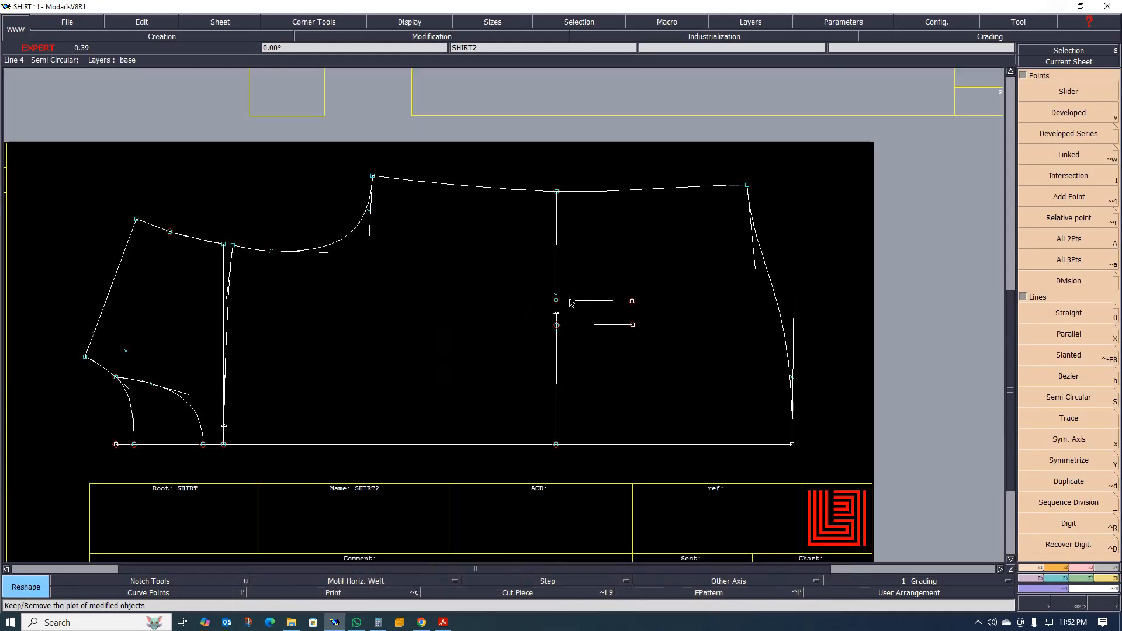
pyautogui.press('Delete')
pyautogui.click(594, 301)
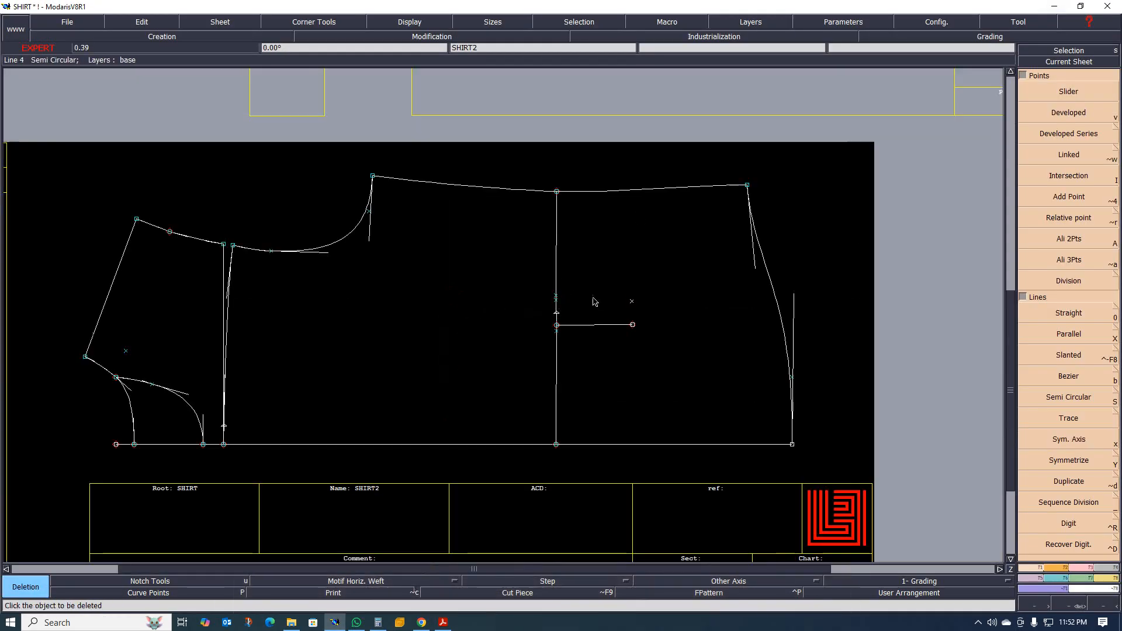
pyautogui.click(588, 325)
pyautogui.click(558, 279)
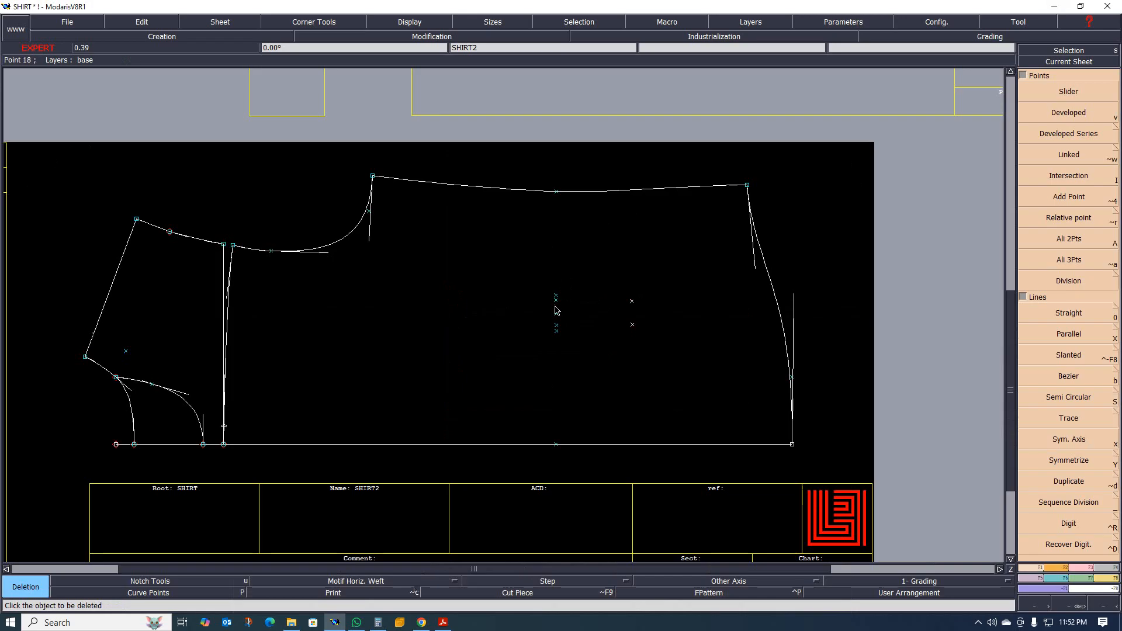
pyautogui.moveTo(516, 275); pyautogui.dragTo(654, 354)
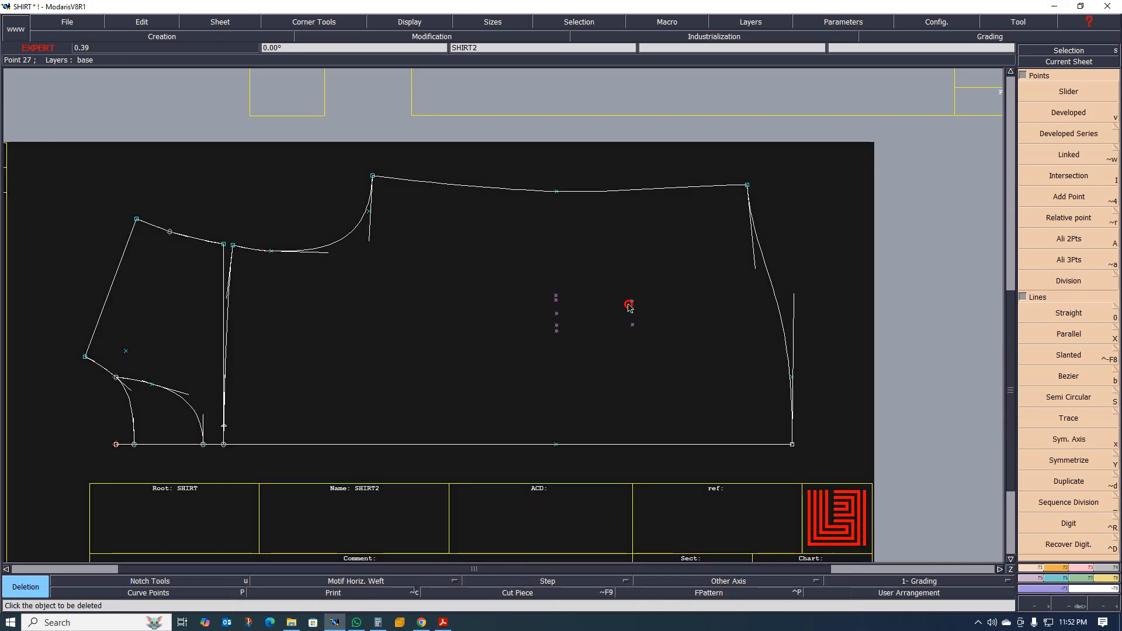
pyautogui.click(630, 307)
# Draw a straight vertical line about 28.5 cm long from the point on the side seam to the point on the centre-back line.
pyautogui.press('0')
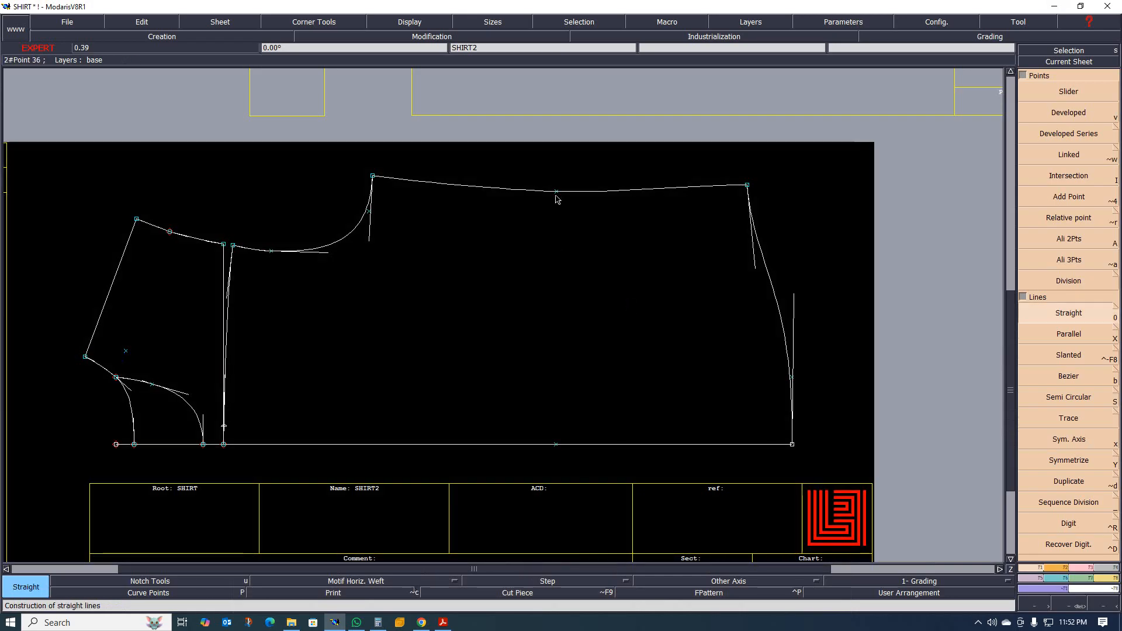
pyautogui.click(556, 197)
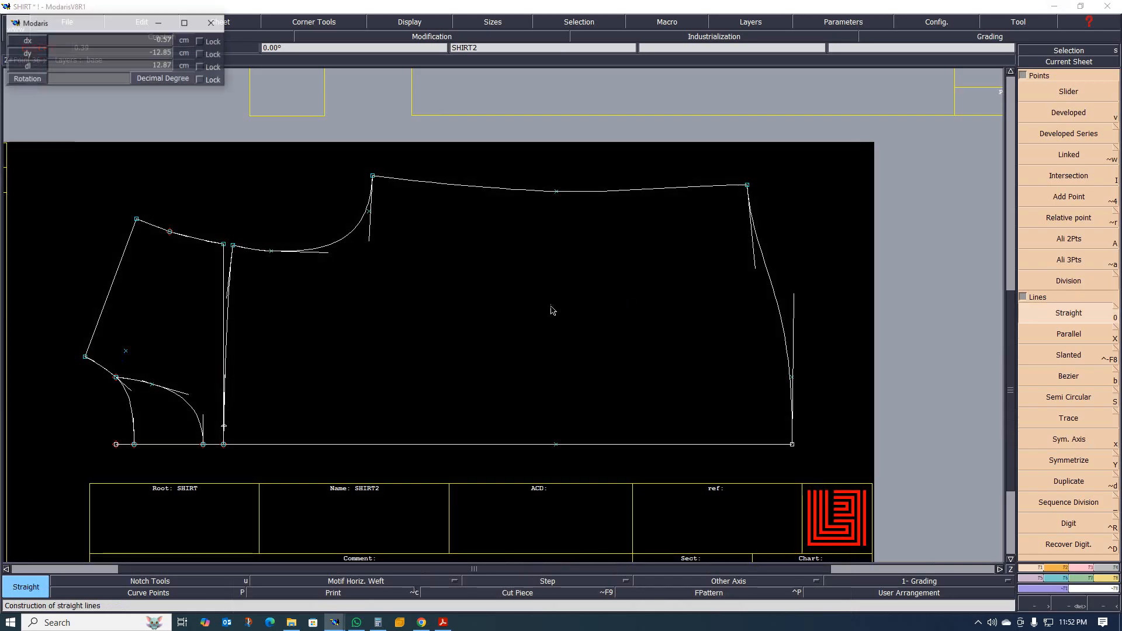
pyautogui.click(555, 447)
# Examine the 2 cm developed point near the centre-back end of the back panel's curved yoke seam.
pyautogui.scroll(-3, 642, 349)
pyautogui.scroll(3, 502, 368)
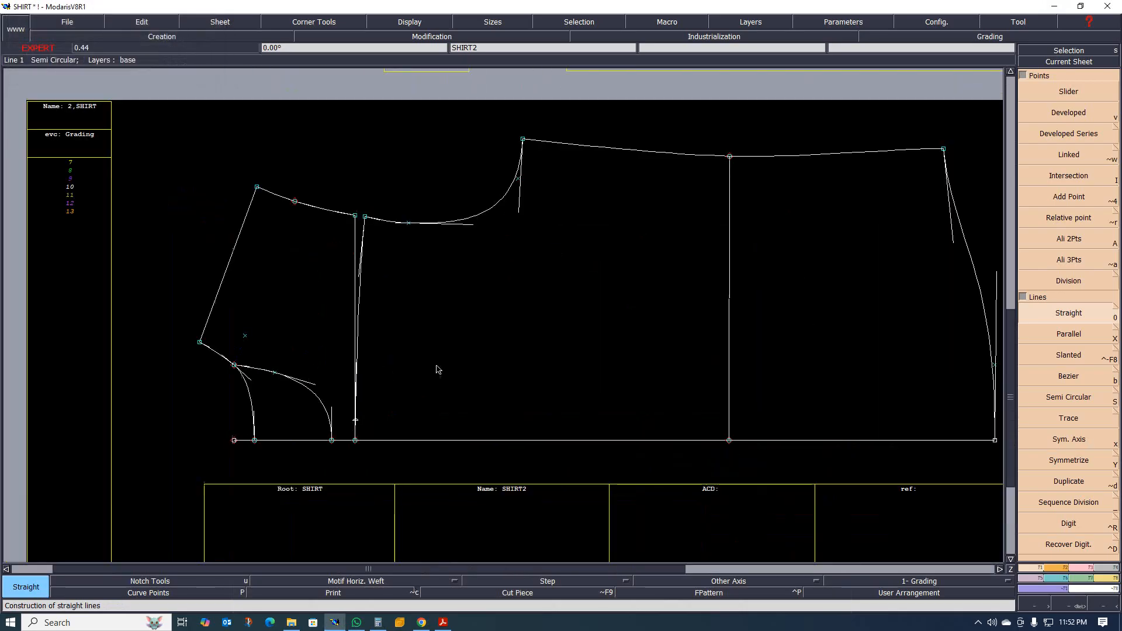
pyautogui.scroll(-3, 404, 372)
pyautogui.scroll(5, 387, 388)
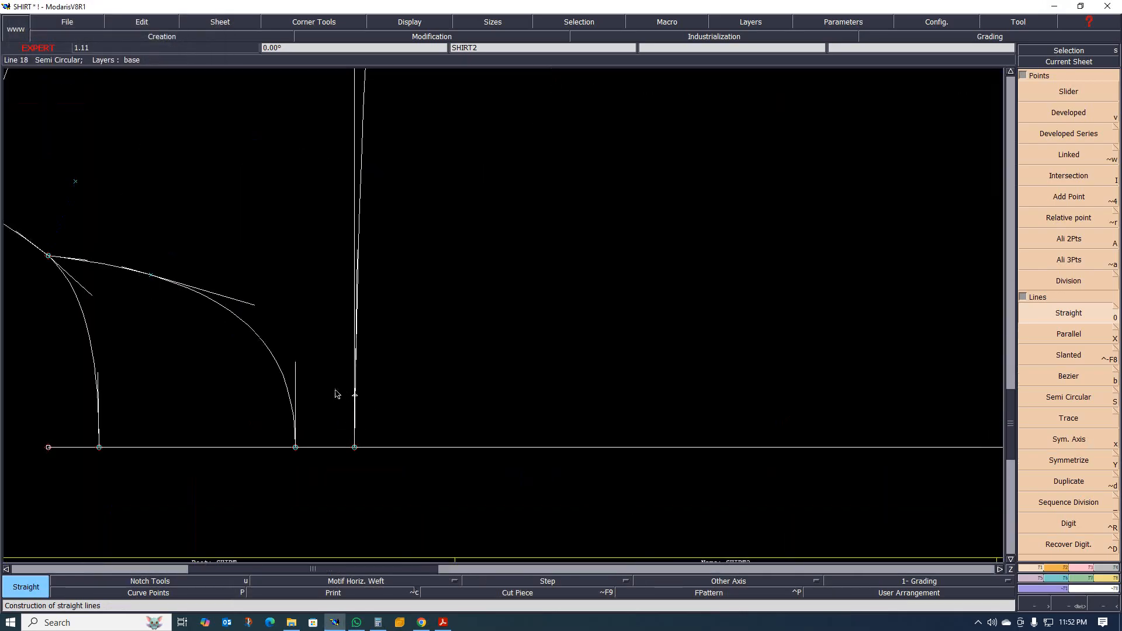
pyautogui.scroll(-1, 366, 375)
pyautogui.scroll(2, 341, 383)
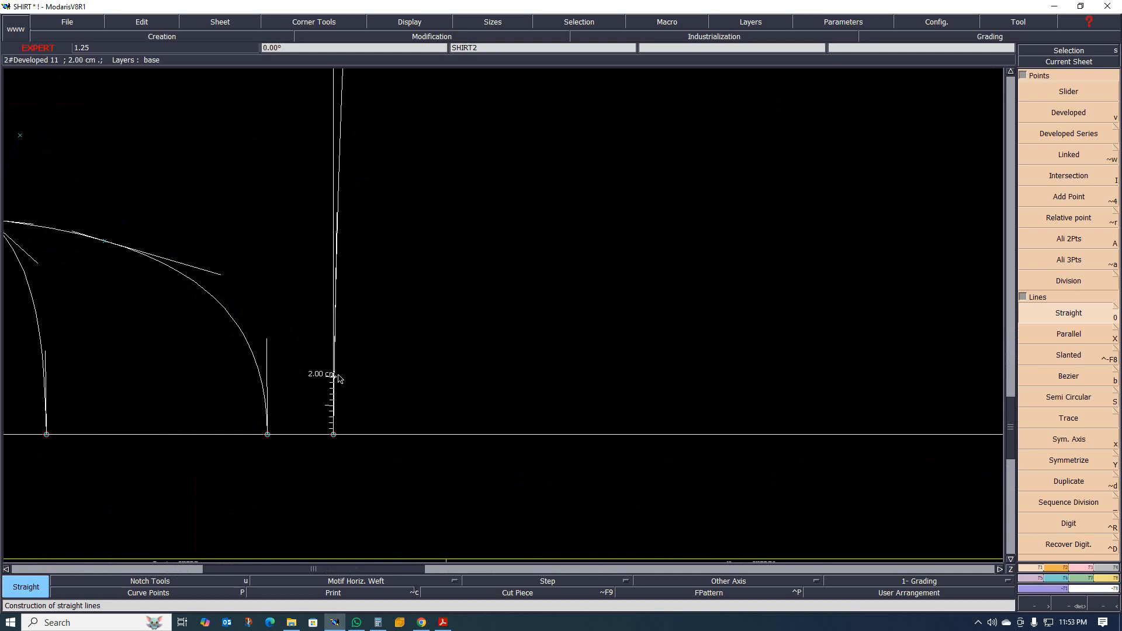
pyautogui.scroll(3, 338, 379)
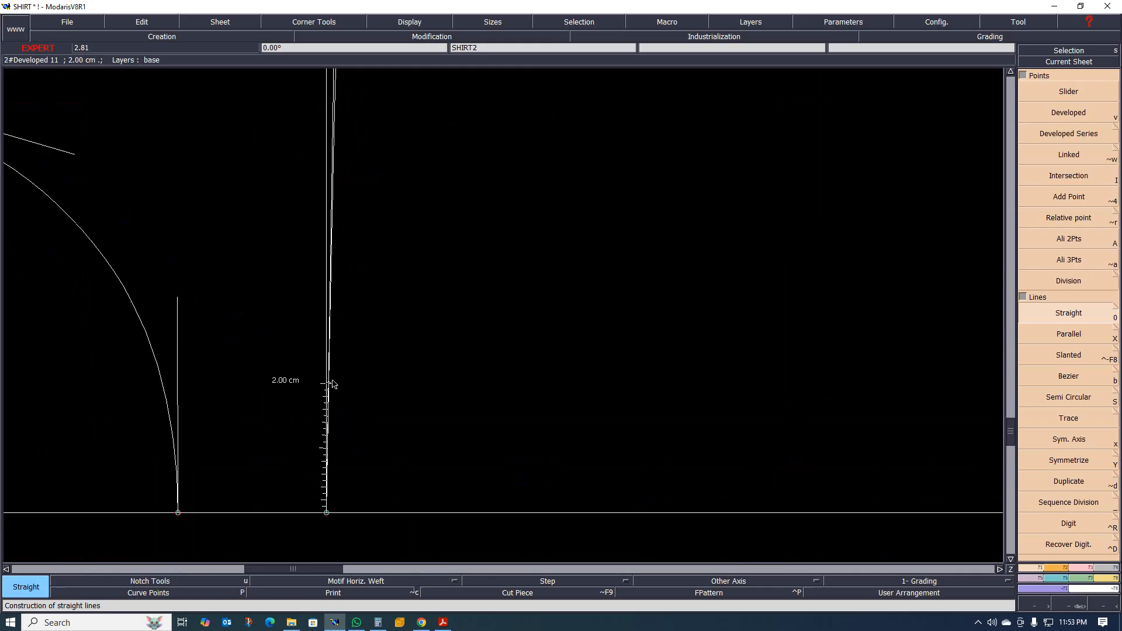
pyautogui.scroll(-10, 342, 269)
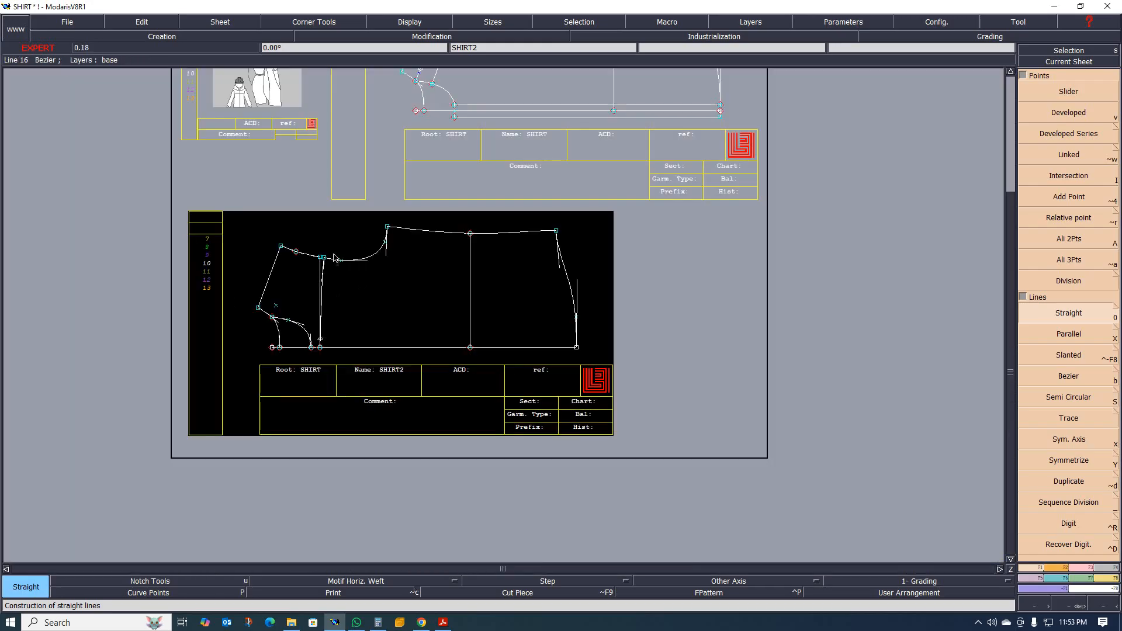
pyautogui.scroll(4, 336, 258)
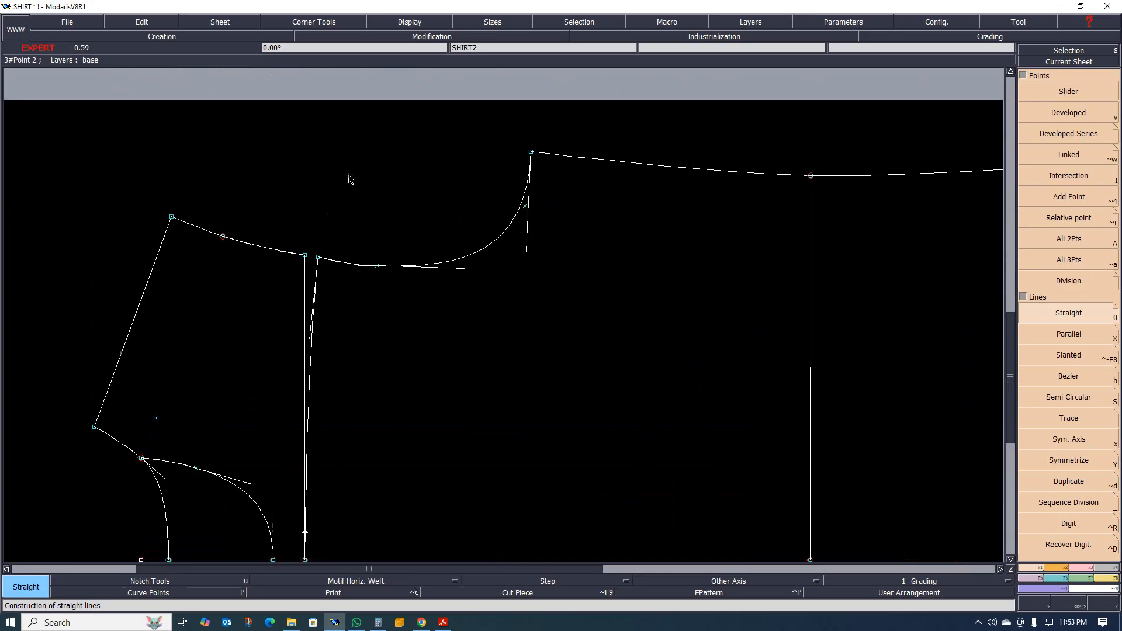
pyautogui.scroll(3, 316, 421)
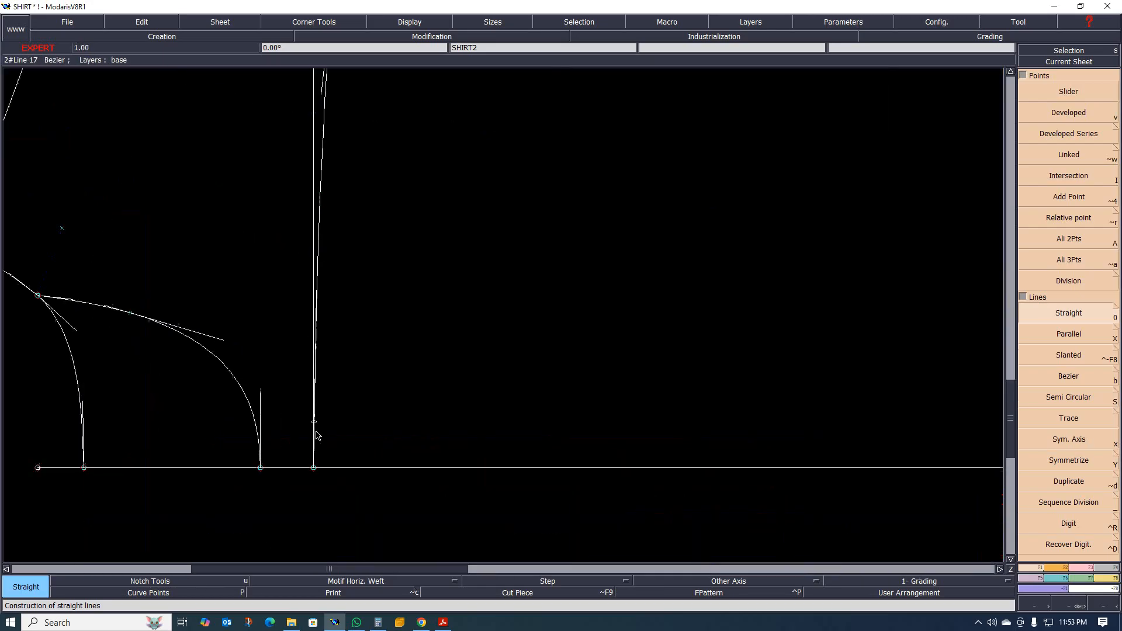
pyautogui.scroll(2, 293, 416)
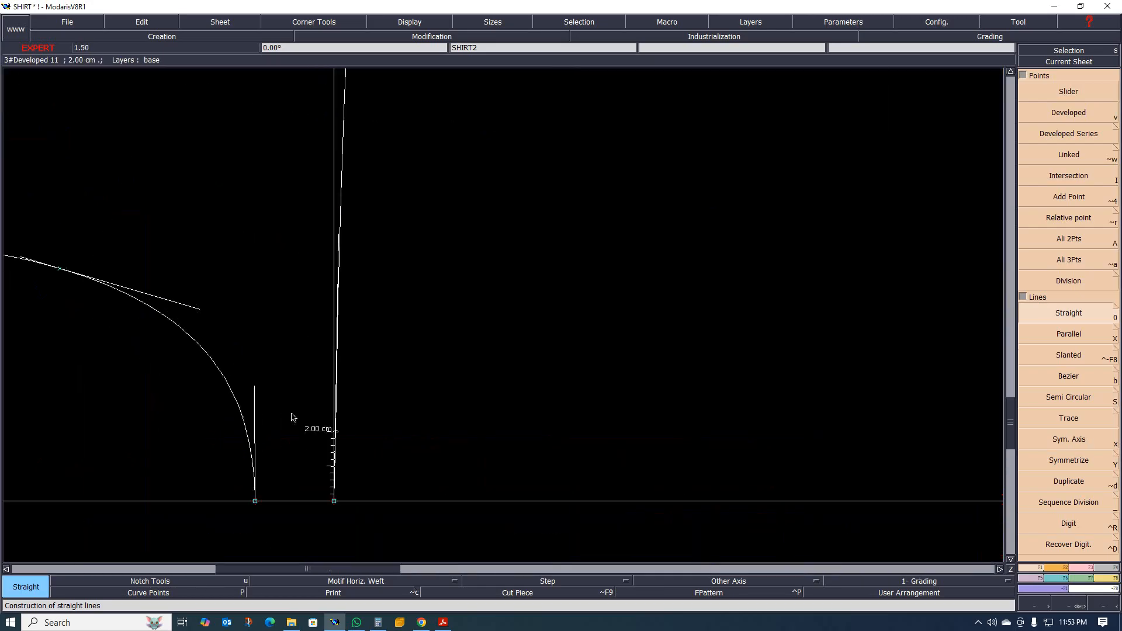
pyautogui.scroll(5, 351, 427)
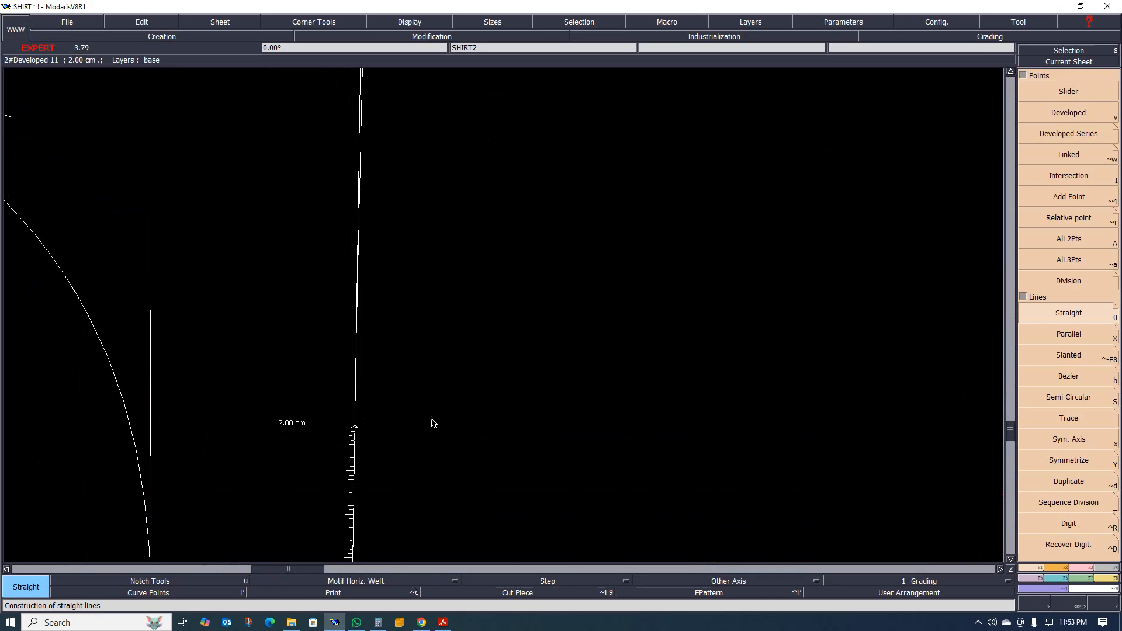
# Insert the 2 cm developed point into the curved yoke seam and add a developed point 1 cm farther from centre back.
pyautogui.press('i')
pyautogui.click(356, 428)
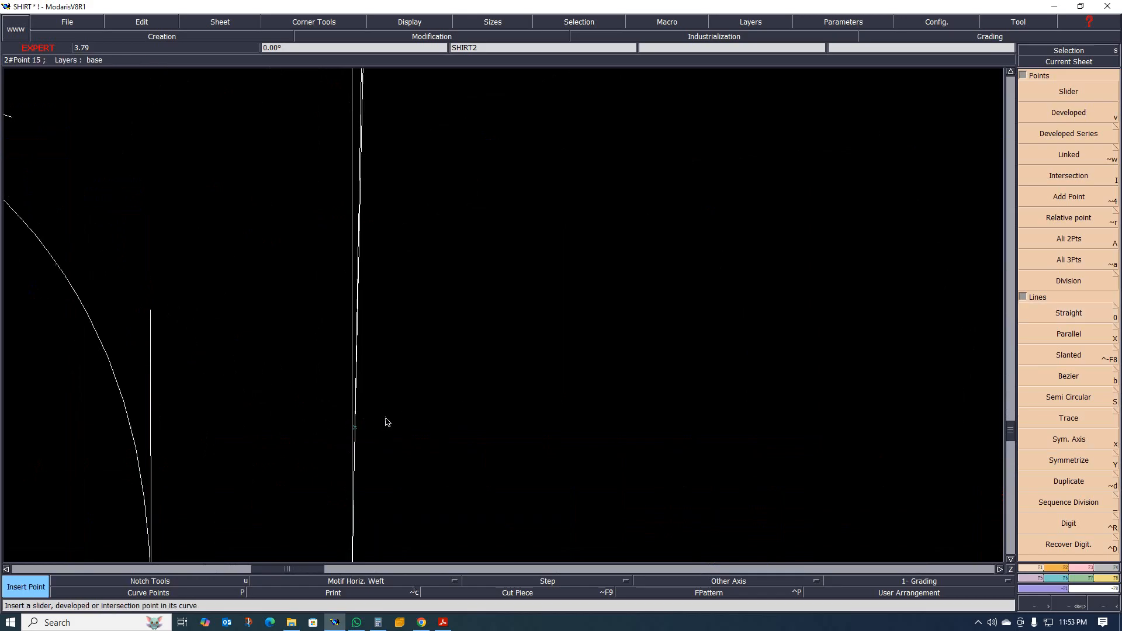
pyautogui.press('v')
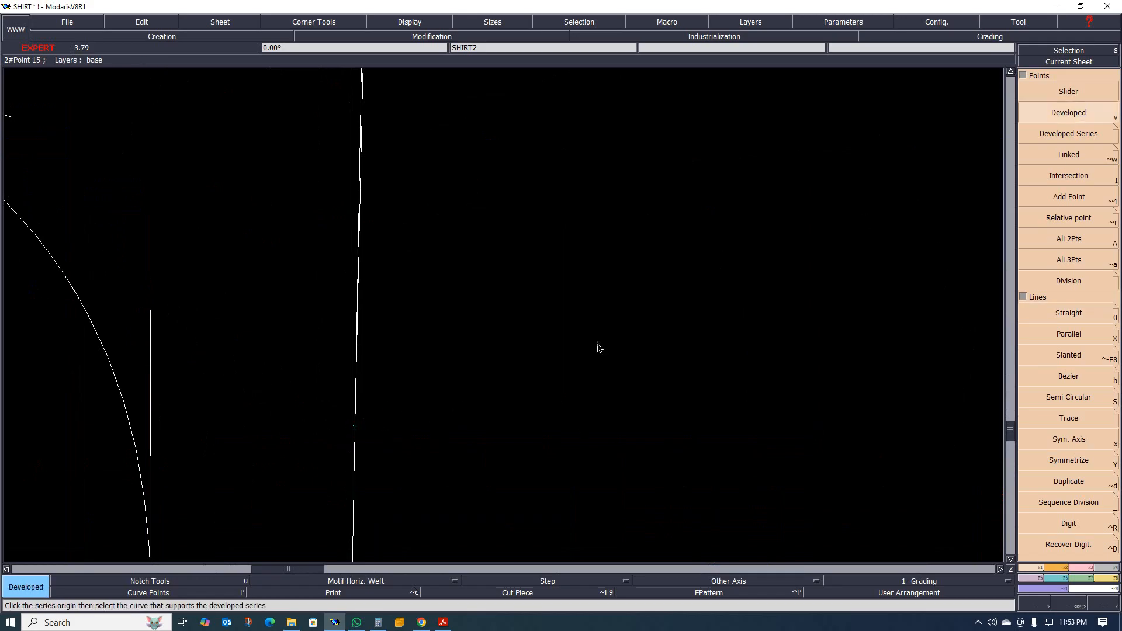
pyautogui.click(354, 428)
pyautogui.click(356, 430)
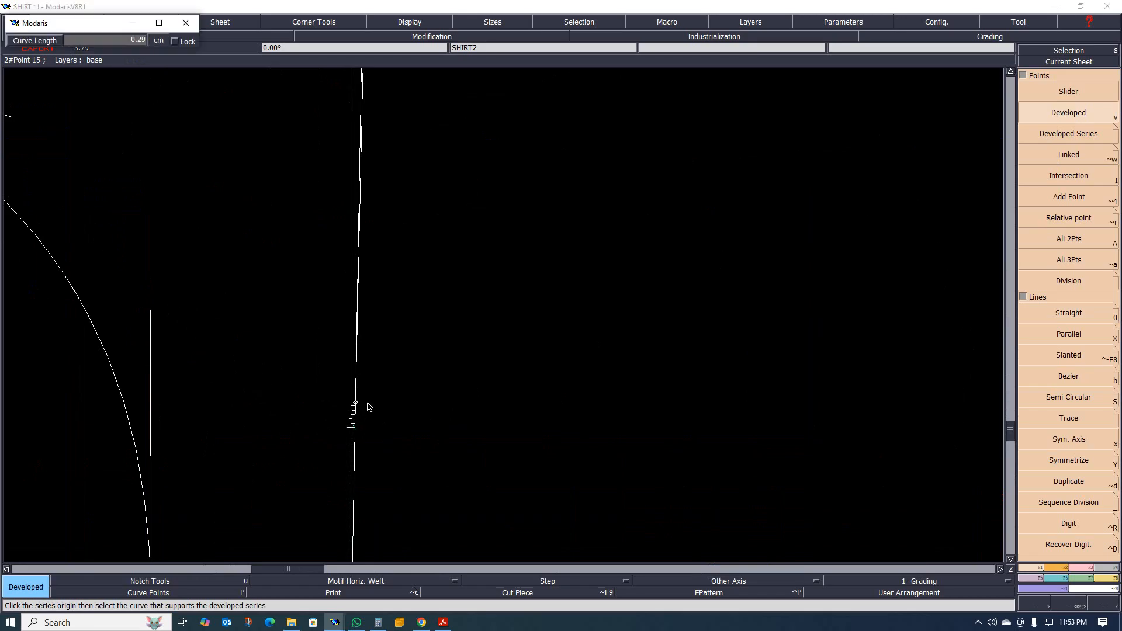
pyautogui.press('Down')
pyautogui.press('Return')
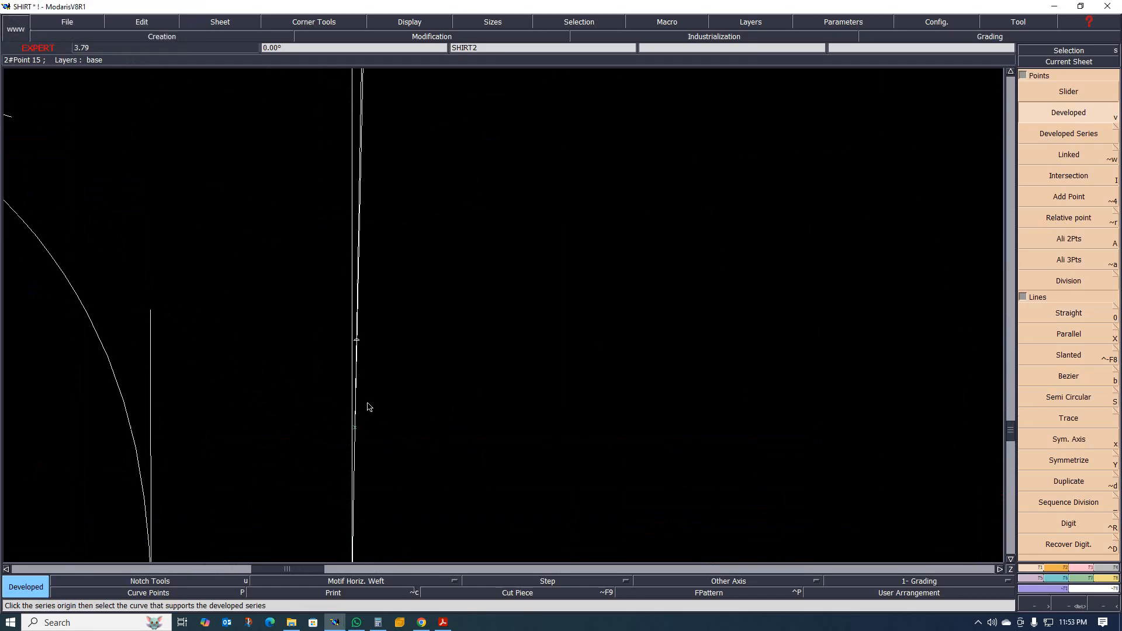
# Add another developed point 1 cm farther along the yoke seam and insert both new developed points into the curve.
pyautogui.click(357, 345)
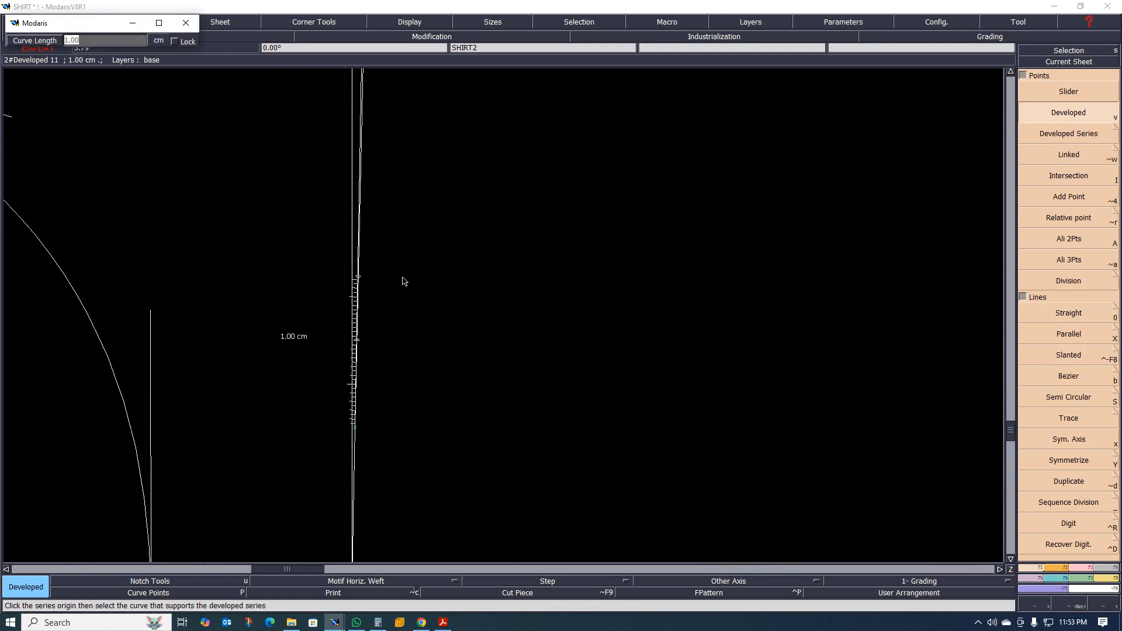
pyautogui.scroll(-1, 394, 335)
pyautogui.scroll(2, 400, 344)
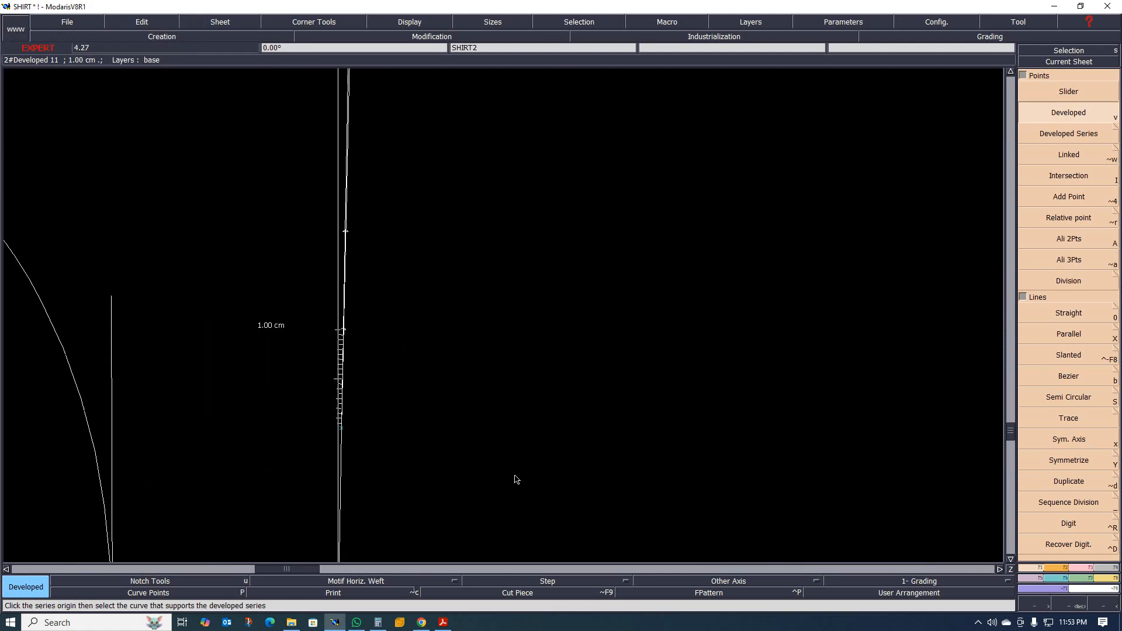
pyautogui.press('i')
pyautogui.click(346, 331)
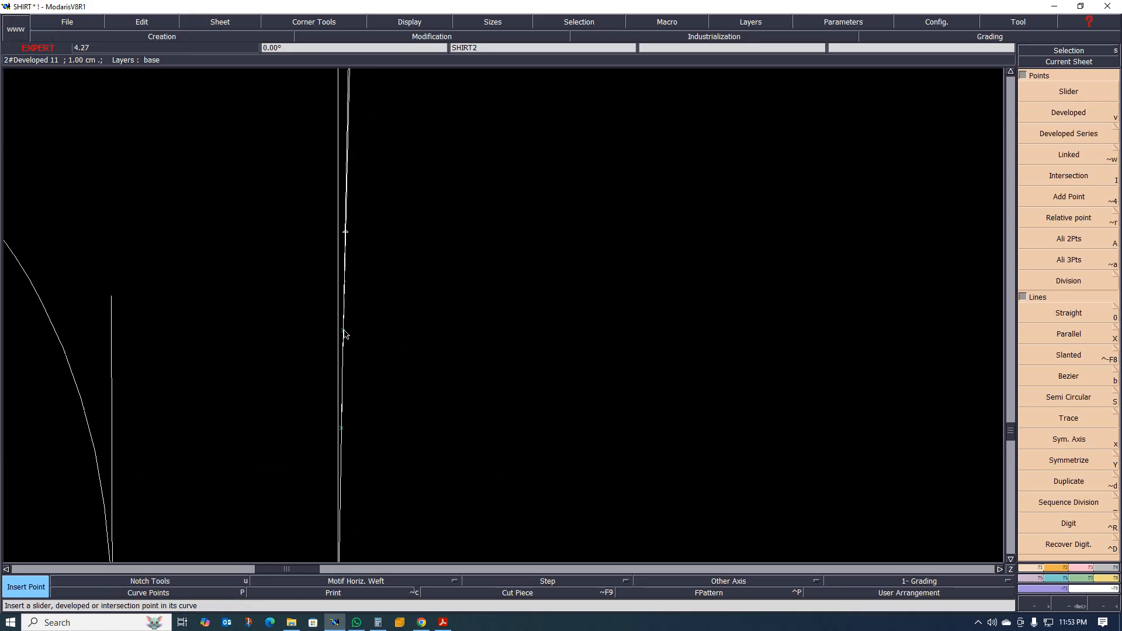
pyautogui.click(348, 234)
pyautogui.scroll(-2, 372, 278)
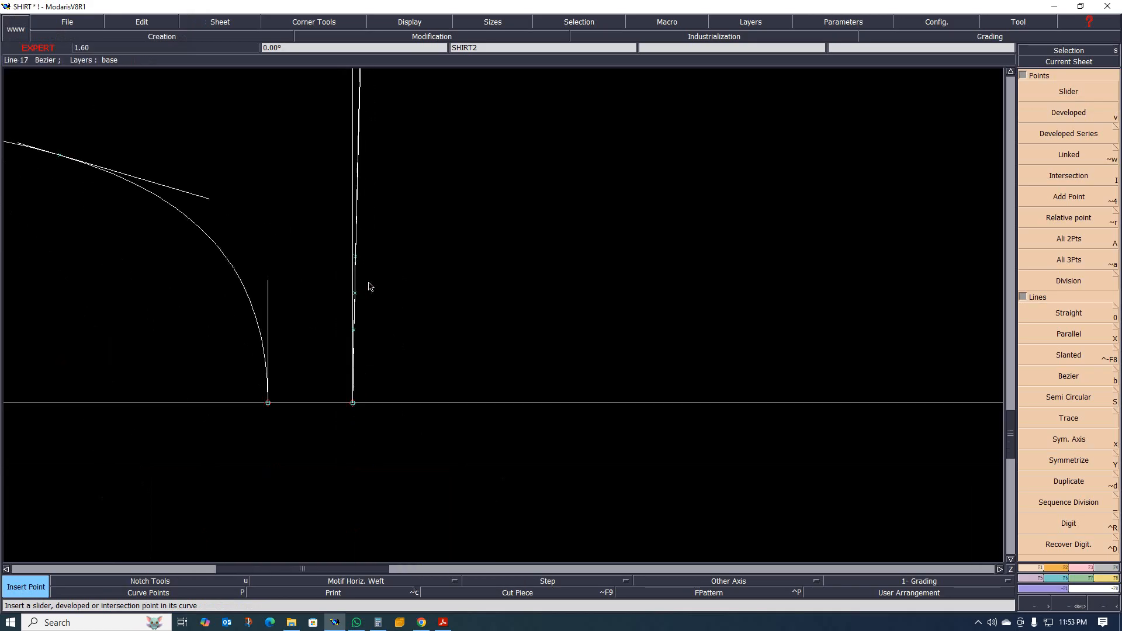
pyautogui.scroll(1, 368, 284)
pyautogui.scroll(1, 368, 264)
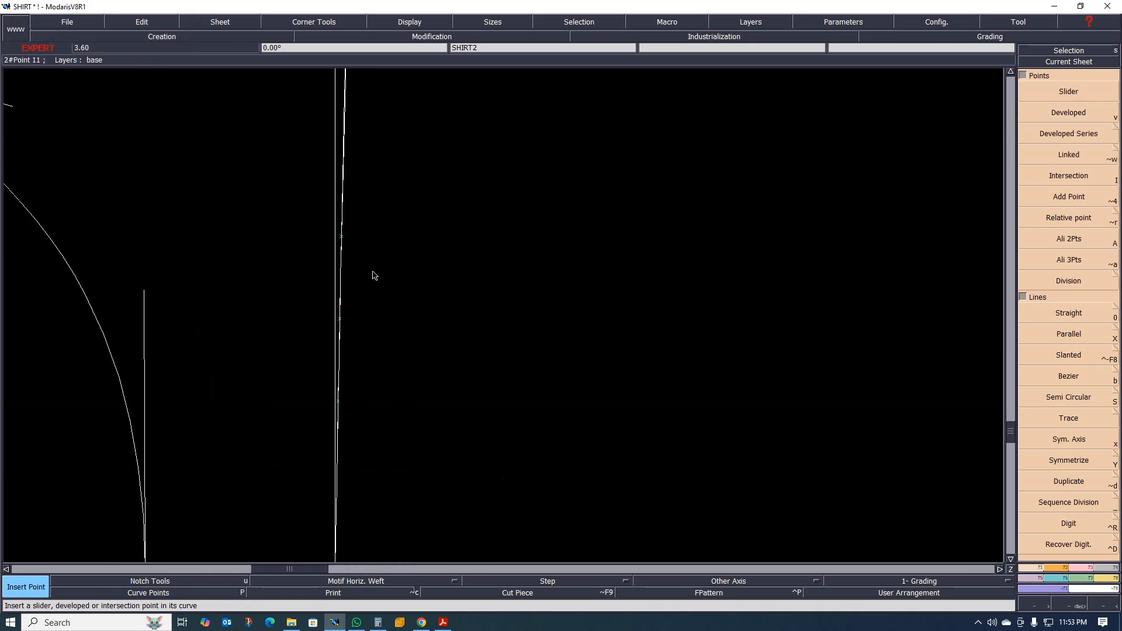
# Try to reshape the yoke seam by moving the outermost inserted pleat point about 2 cm onto the innermost one.
pyautogui.press('r')
pyautogui.click(342, 240)
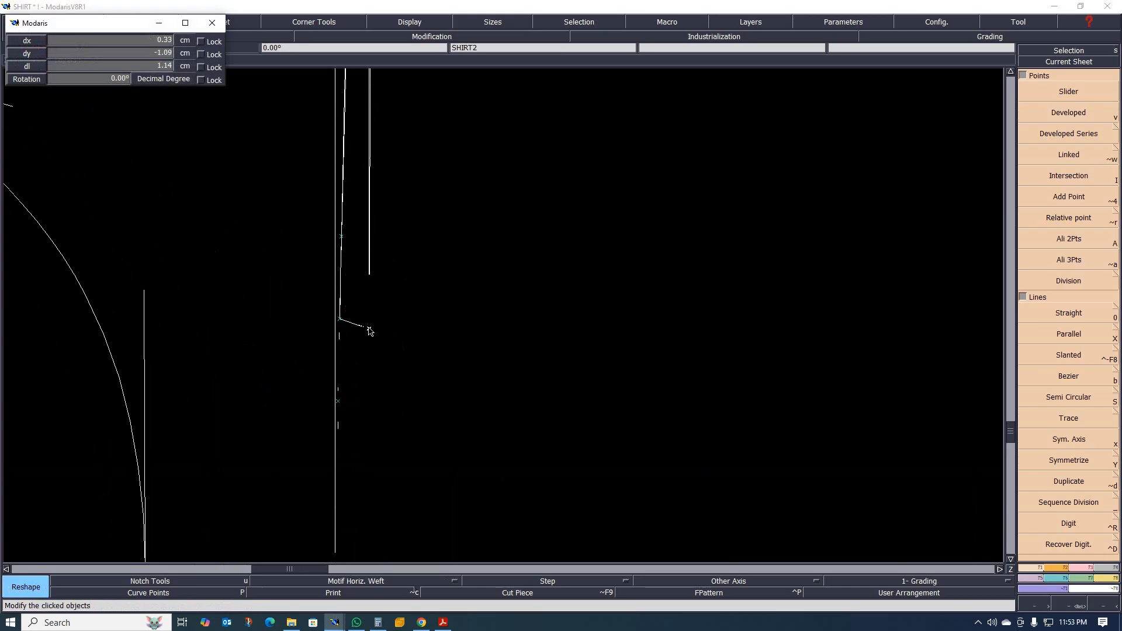
pyautogui.click(340, 402)
pyautogui.scroll(-1, 404, 338)
pyautogui.scroll(1, 401, 377)
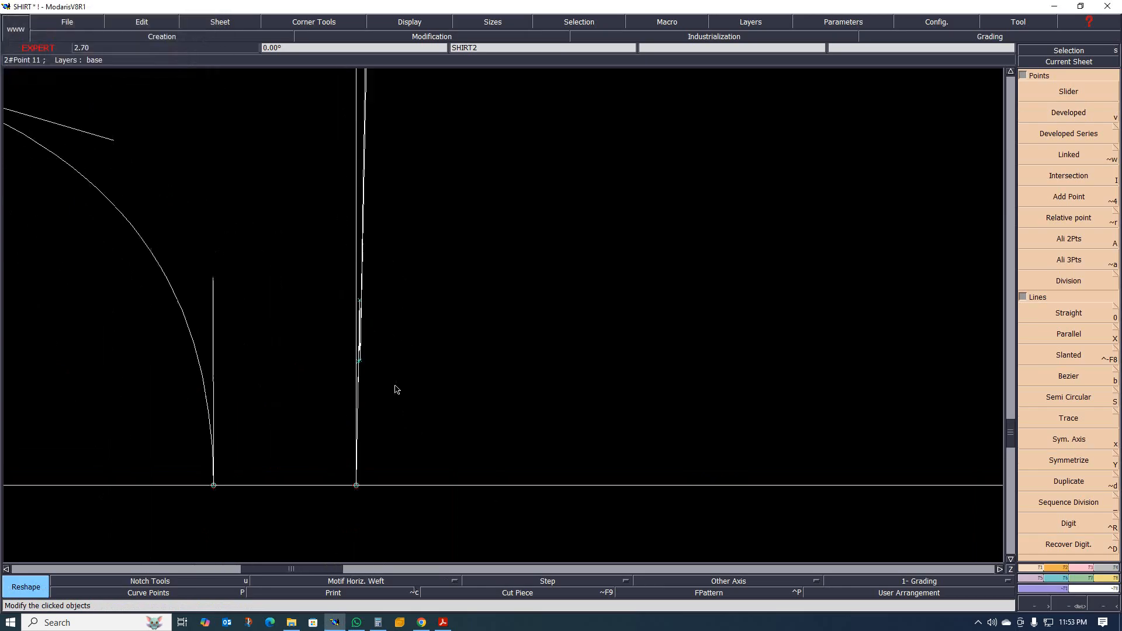
pyautogui.hotkey('ctrl', 'z')
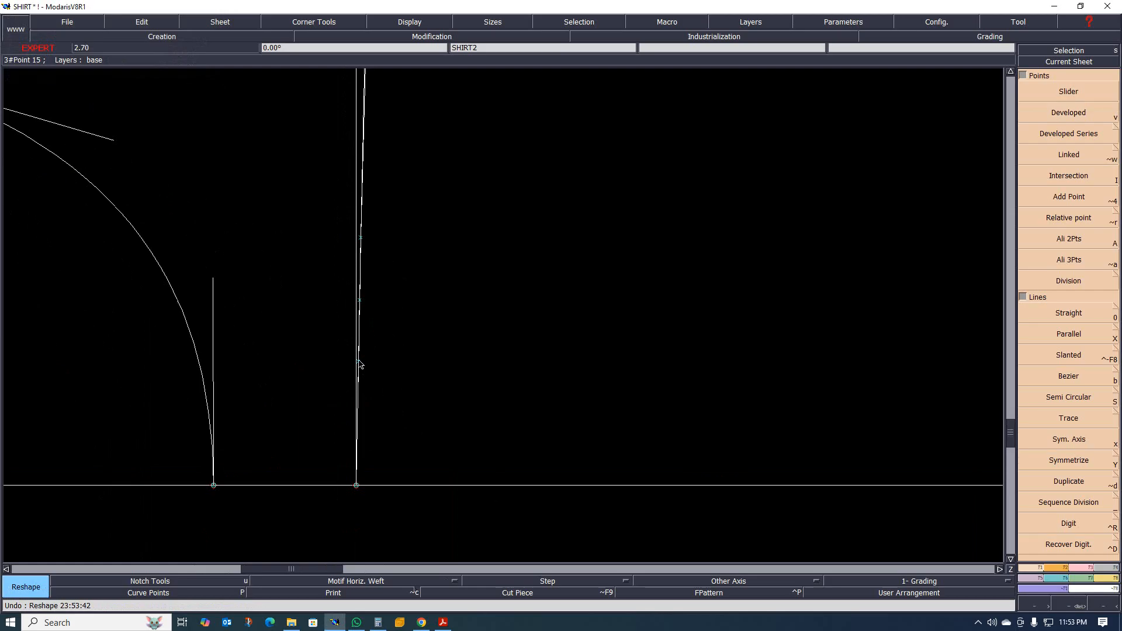
# Delete the outermost inserted pleat point from the curved yoke seam.
pyautogui.scroll(-1, 371, 362)
pyautogui.scroll(1, 368, 327)
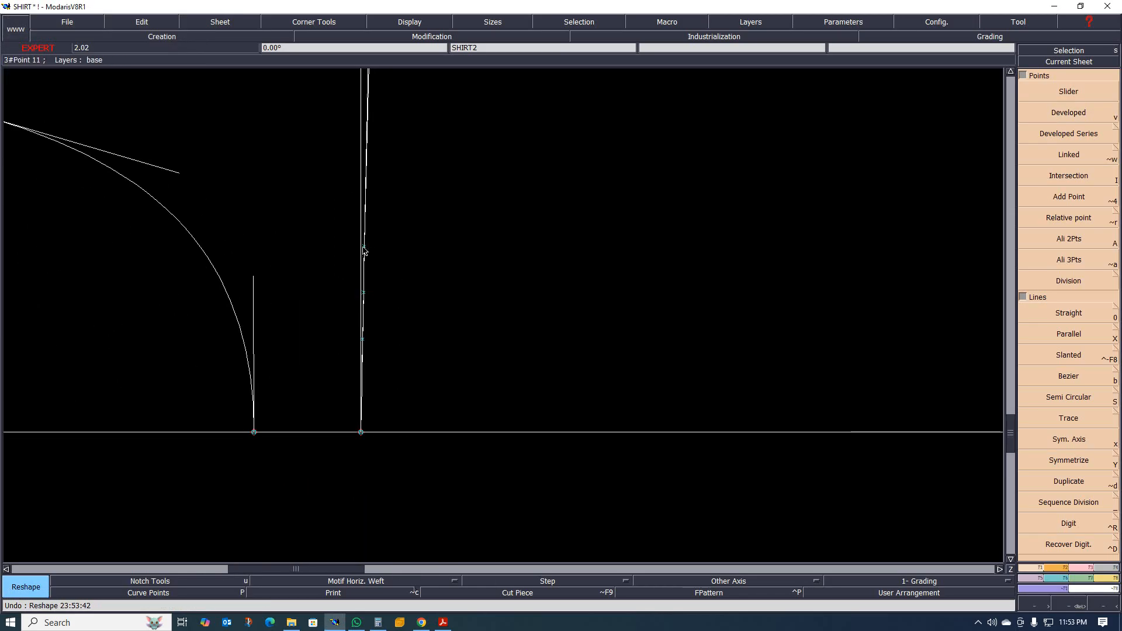
pyautogui.press('Delete')
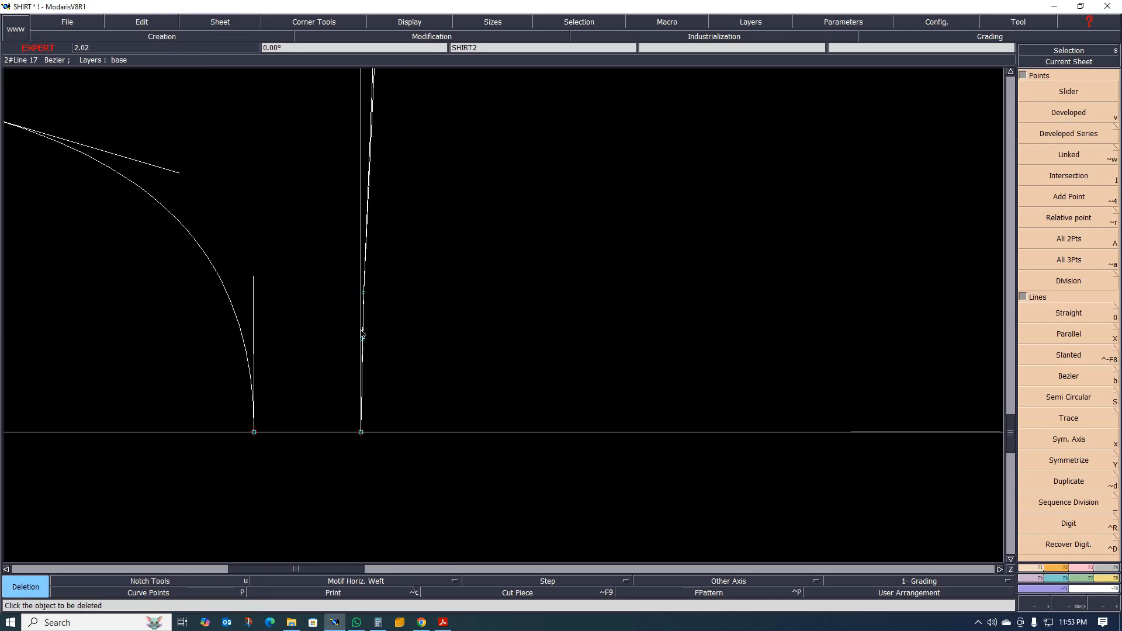
pyautogui.scroll(1, 365, 326)
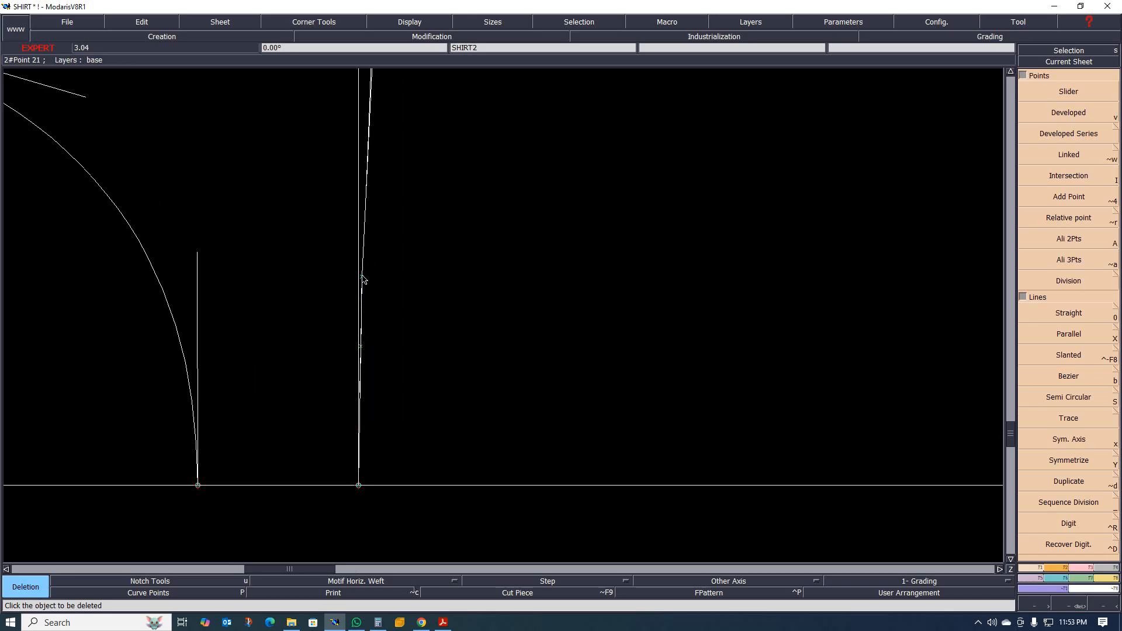
# Try to fold the yoke seam by moving the outer pleat point about 1.6 cm past the inner point, slightly off the curve.
pyautogui.press('Escape')
pyautogui.click(364, 280)
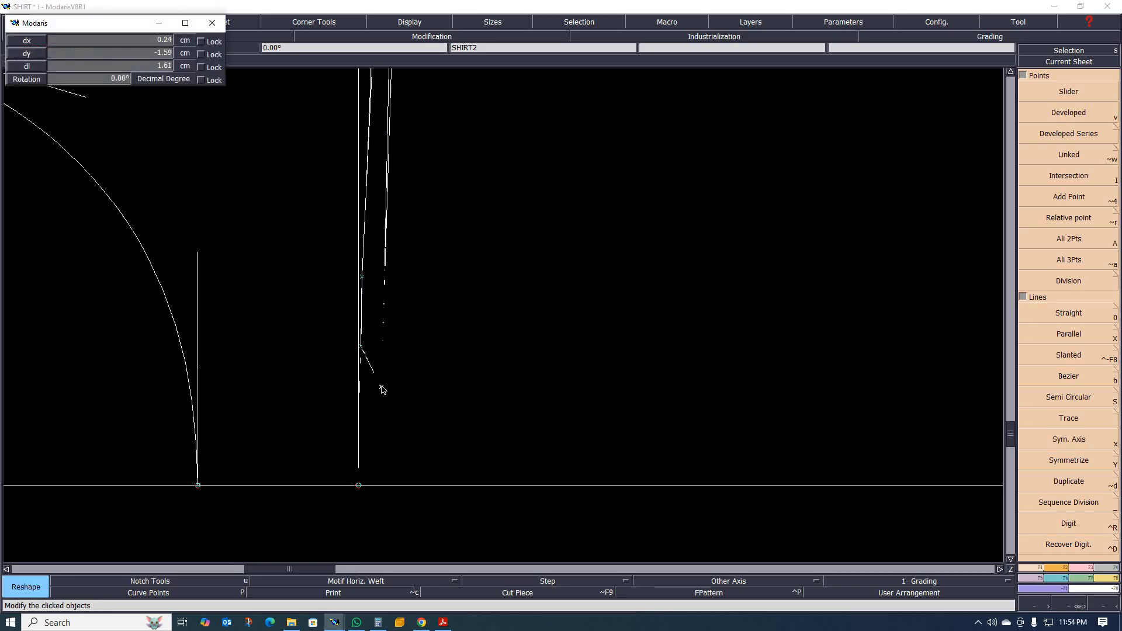
pyautogui.click(383, 384)
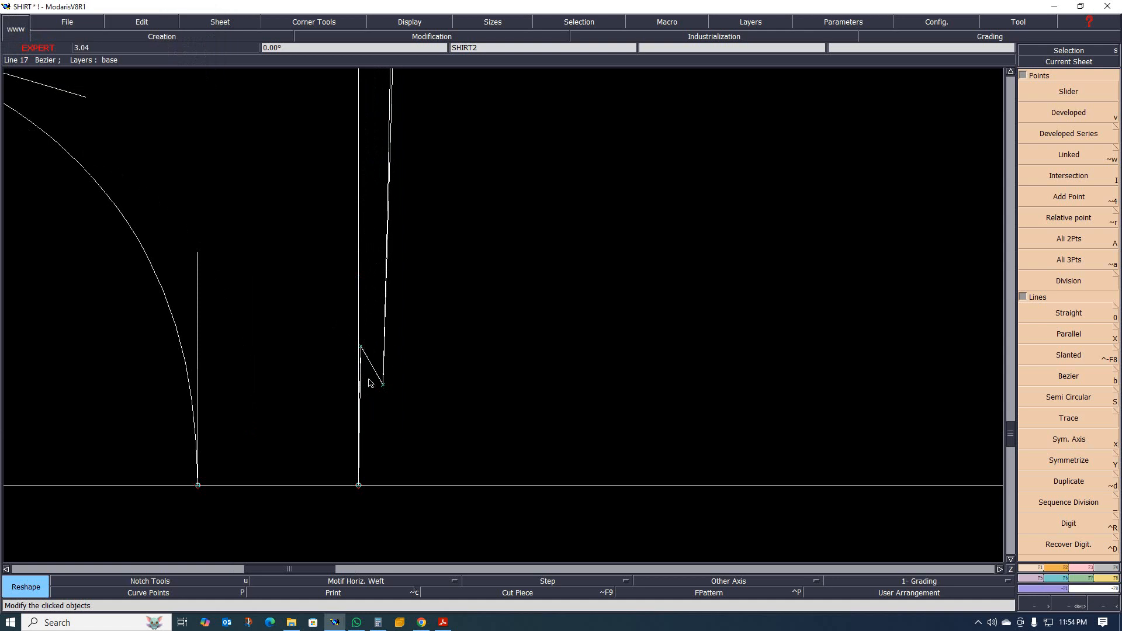
pyautogui.scroll(-3, 369, 388)
pyautogui.scroll(-3, 377, 293)
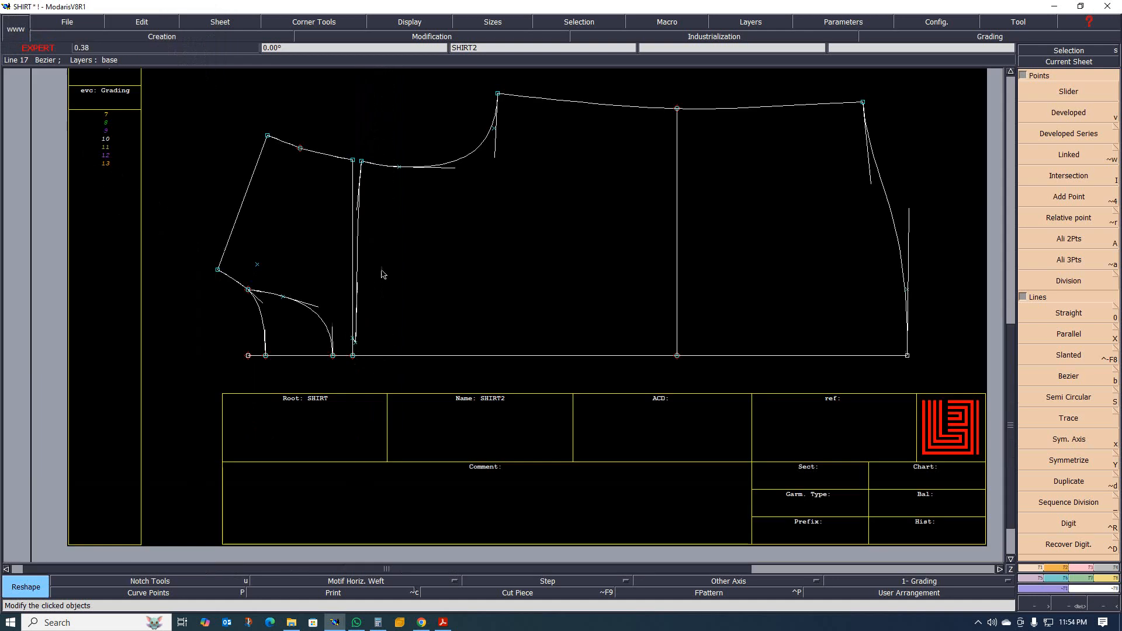
pyautogui.scroll(1, 358, 257)
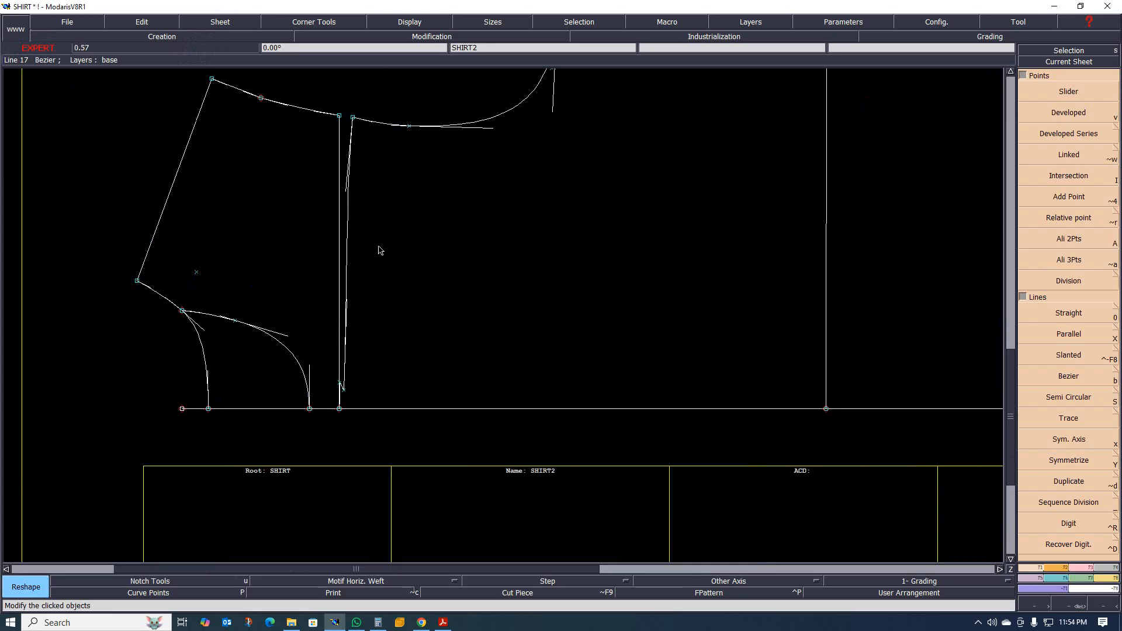
pyautogui.hotkey('ctrl', 'z')
pyautogui.scroll(3, 351, 386)
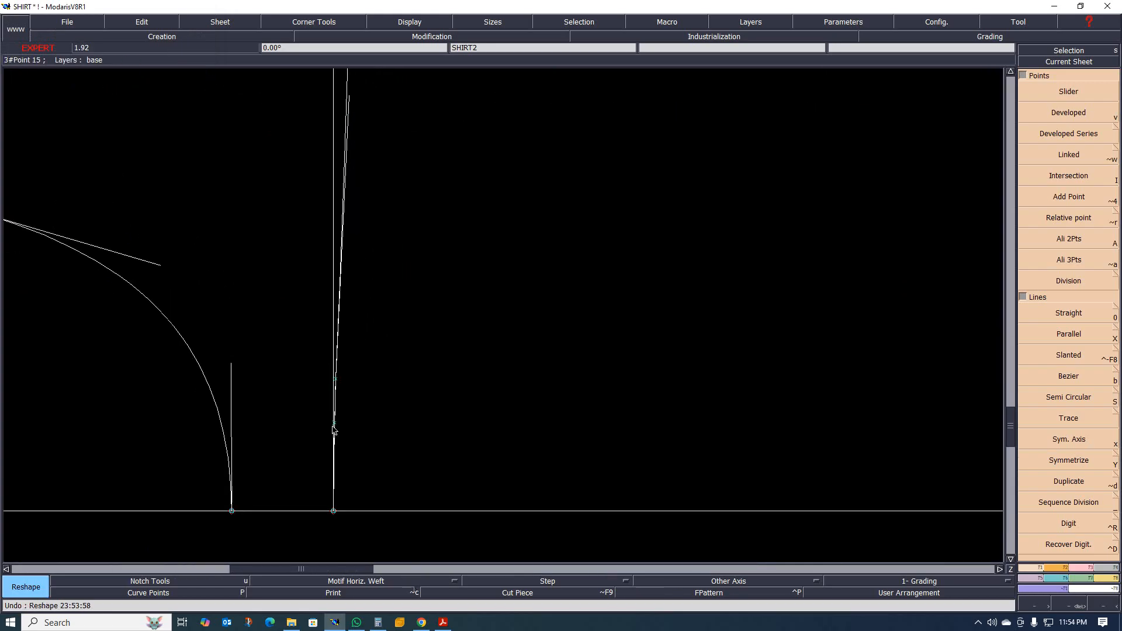
# Add a developed point at -1.00 cm from the innermost pleat point, toward centre back on the yoke seam, and insert it into the curve.
pyautogui.scroll(1, 334, 430)
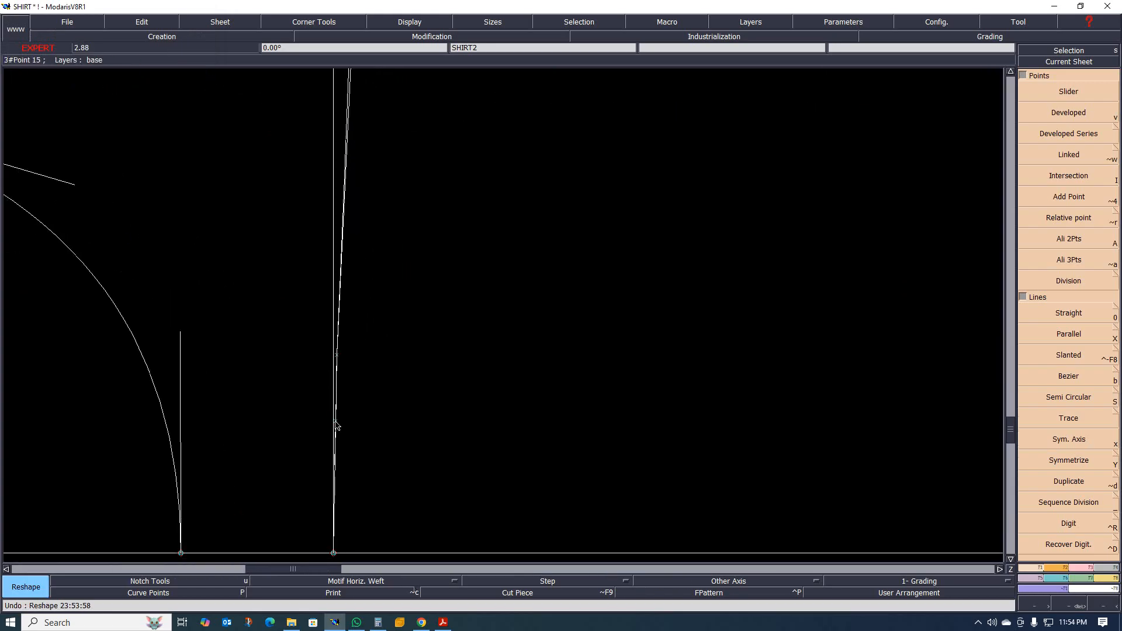
pyautogui.scroll(-1, 374, 386)
pyautogui.scroll(1, 367, 397)
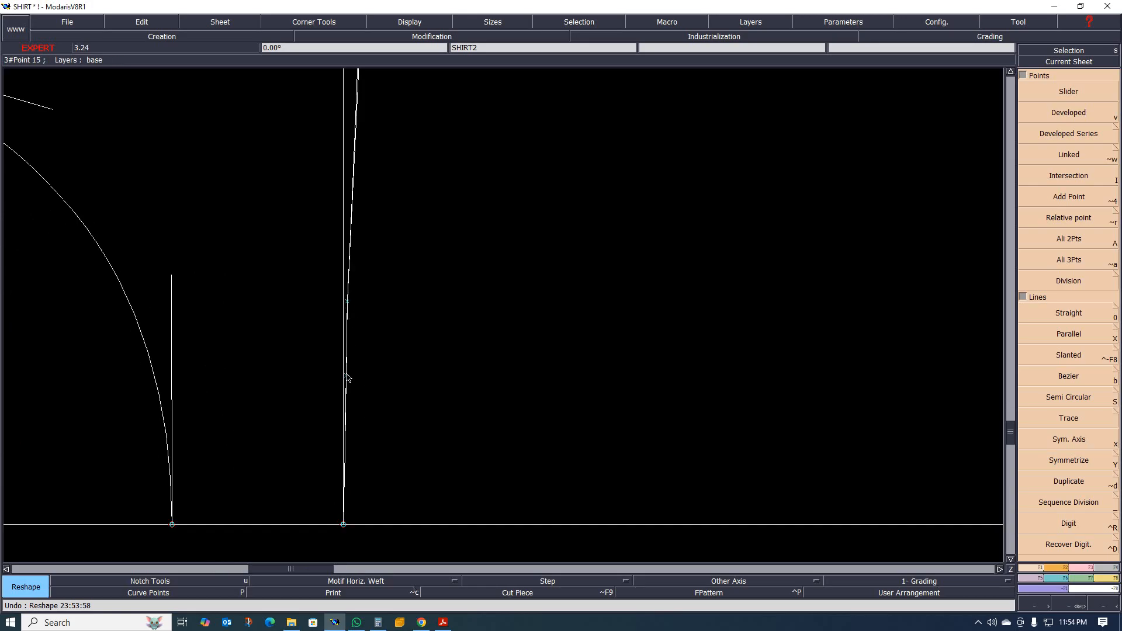
pyautogui.press('v')
pyautogui.click(346, 377)
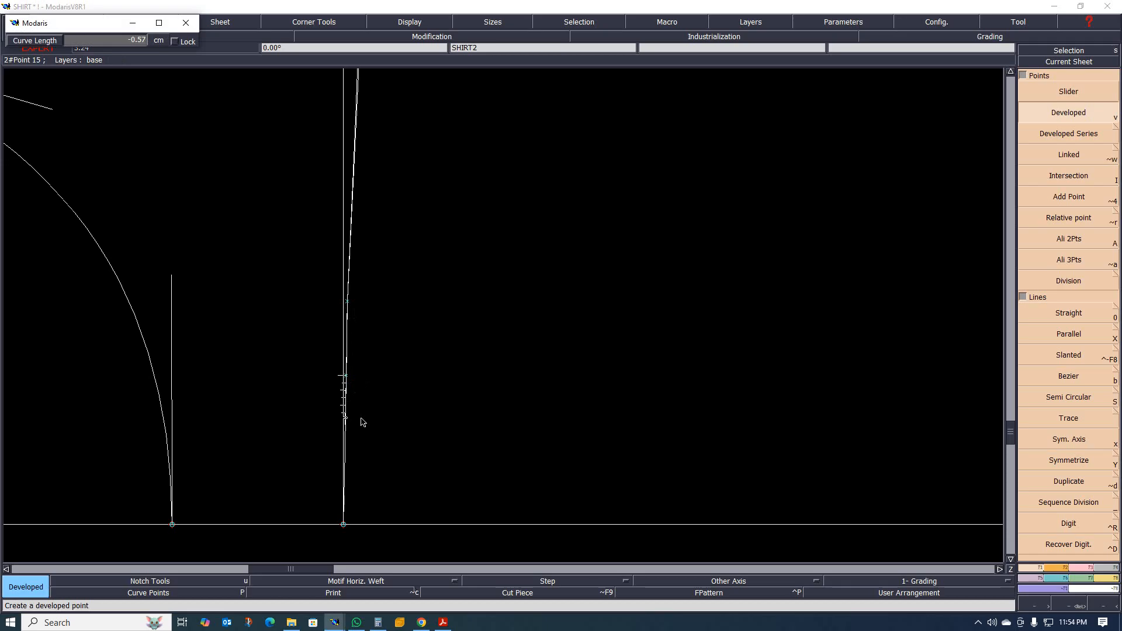
pyautogui.press('BackSpace')
pyautogui.write('-1.00')
pyautogui.press('Return')
pyautogui.scroll(2, 343, 453)
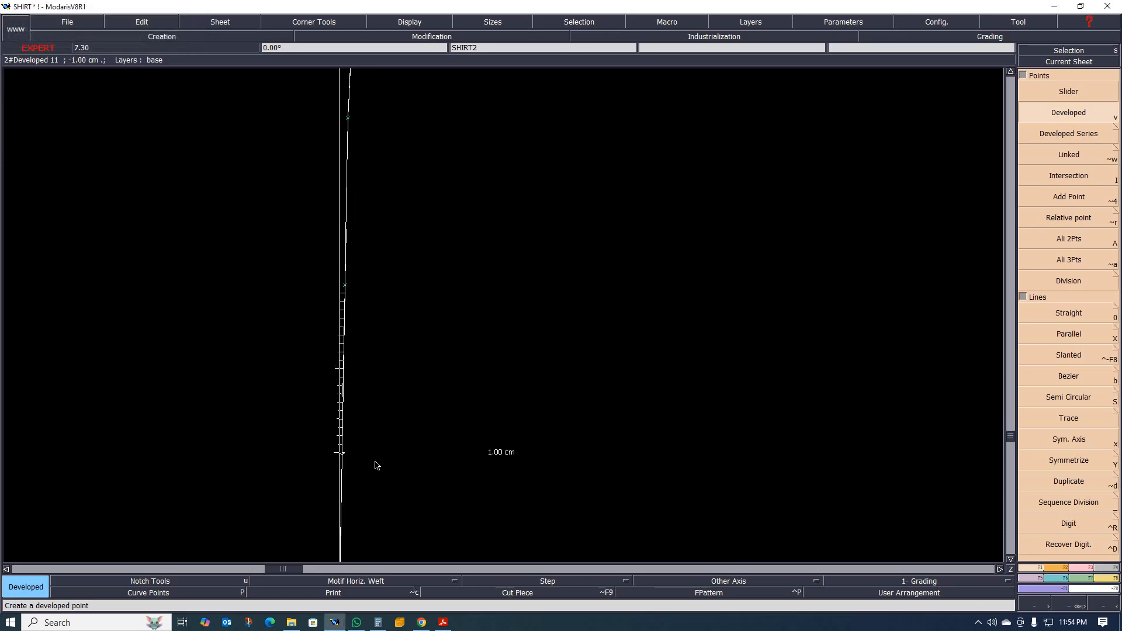
pyautogui.press('i')
pyautogui.click(342, 453)
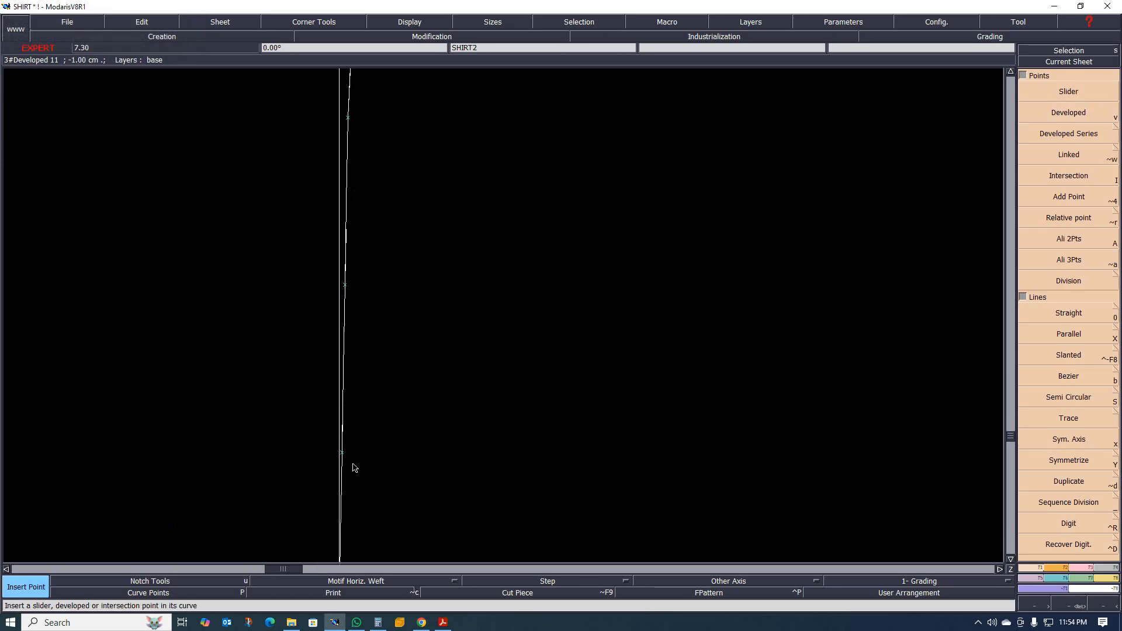
# Add type 21 notches at the innermost and outermost of the three pleat points on the yoke seam.
pyautogui.press('n')
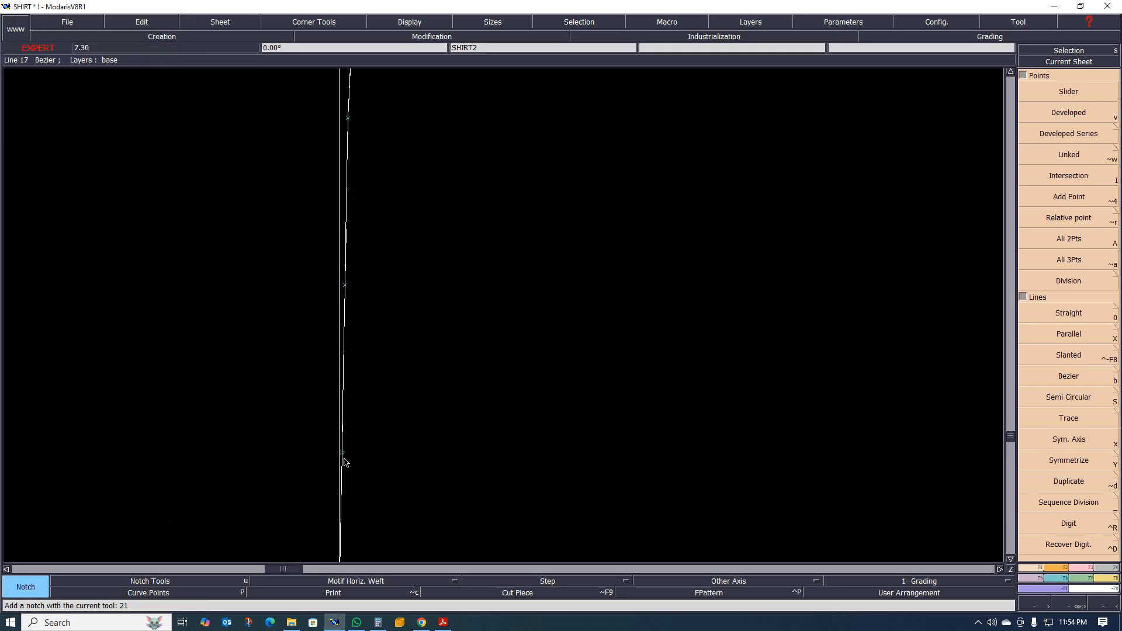
pyautogui.click(344, 456)
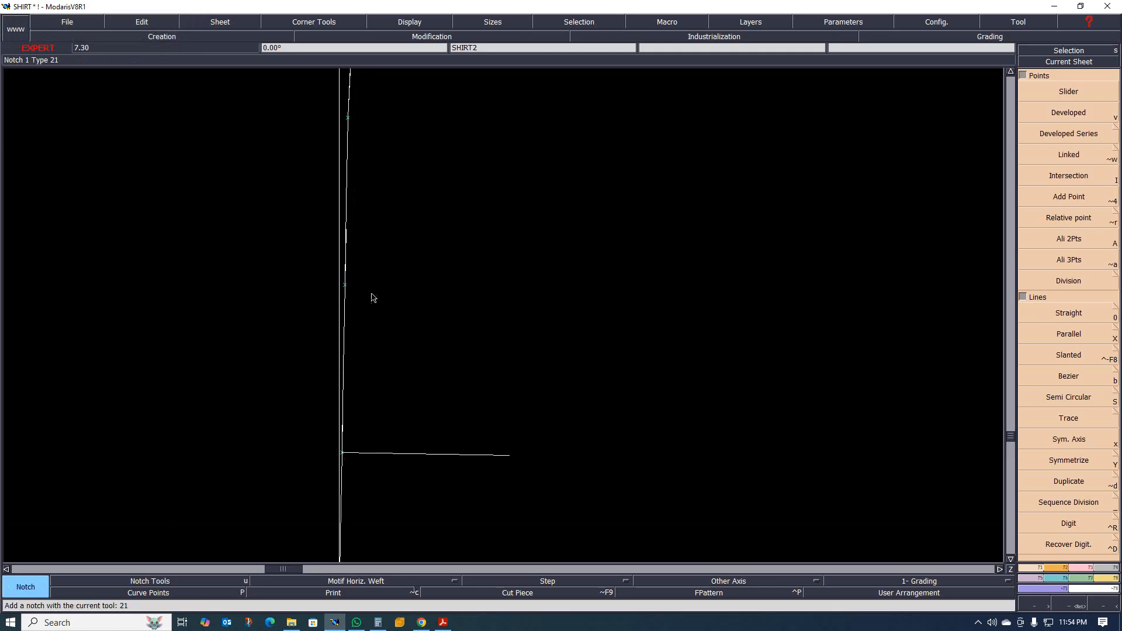
pyautogui.scroll(-2, 372, 298)
pyautogui.click(341, 216)
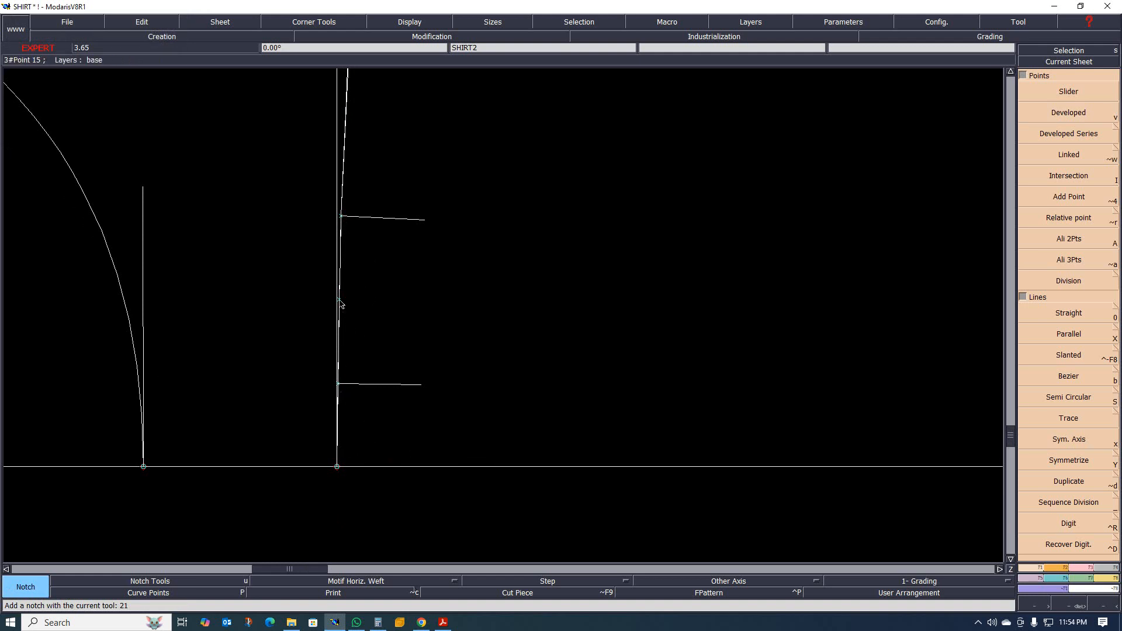
# Try to fold the yoke seam by reshaping its outer notched pleat point to a spot just above the inner notch, clear of the curve.
pyautogui.scroll(1, 343, 305)
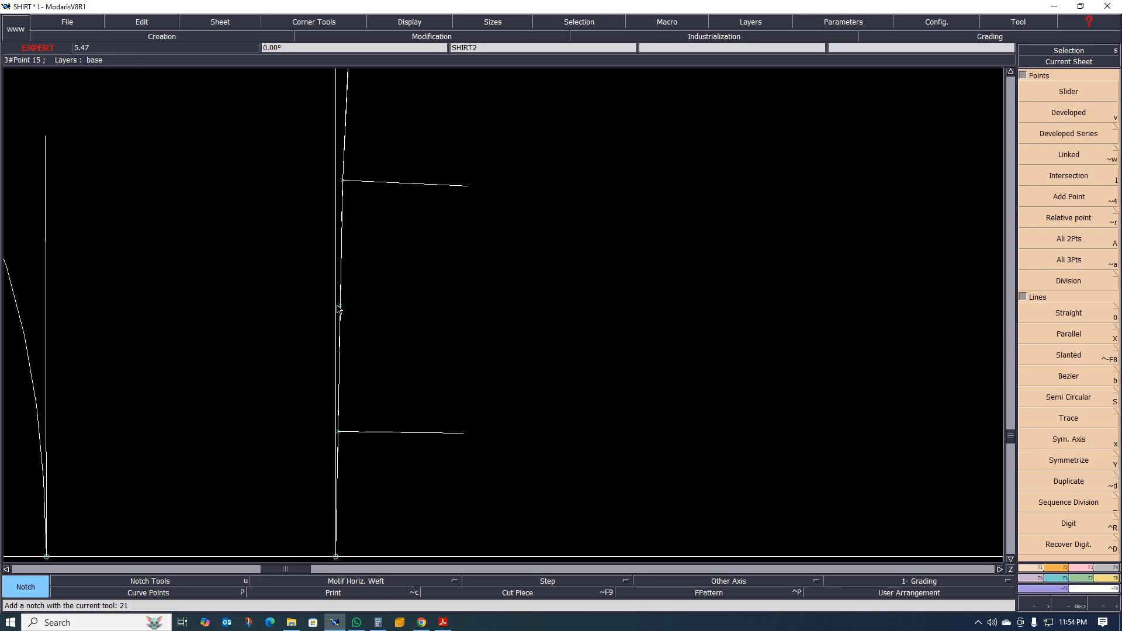
pyautogui.press('r')
pyautogui.click(344, 178)
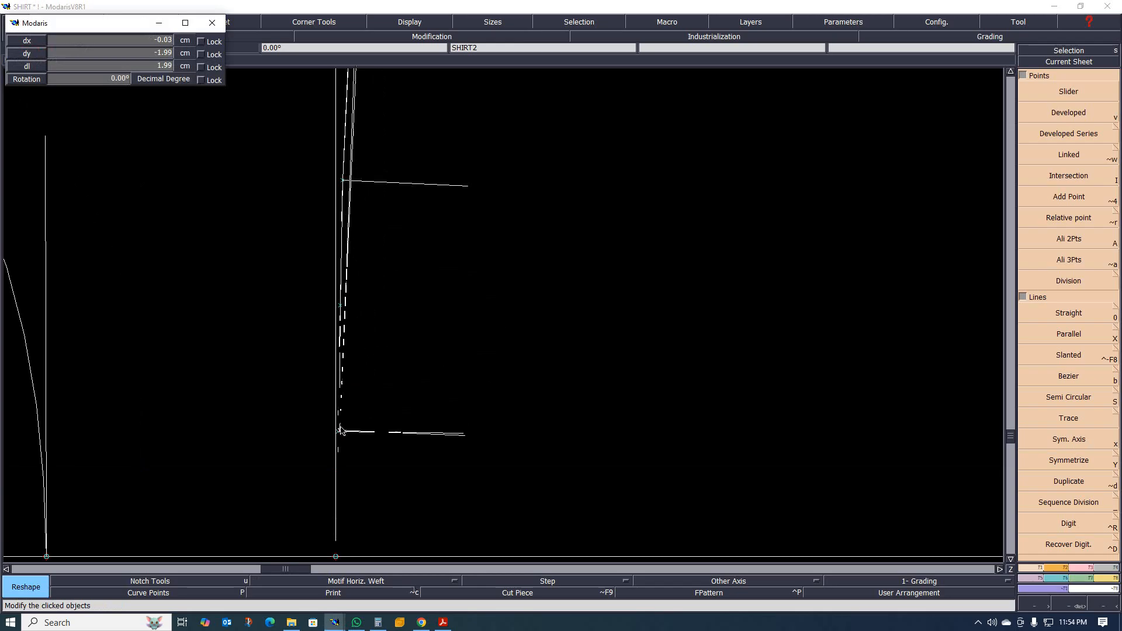
pyautogui.click(386, 419)
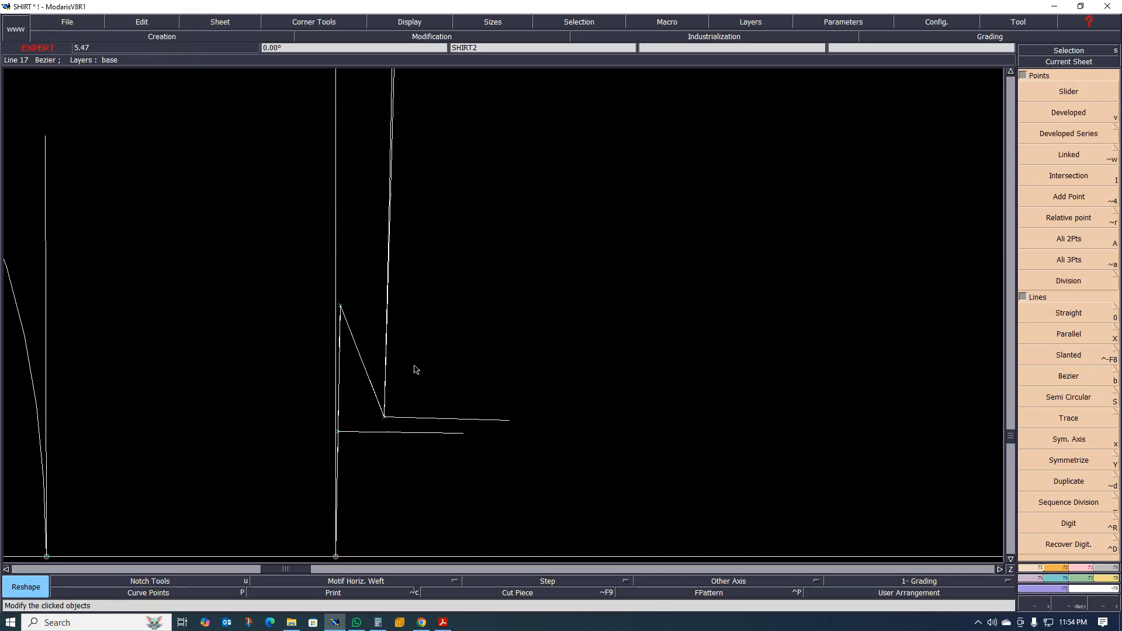
pyautogui.hotkey('ctrl', 'z')
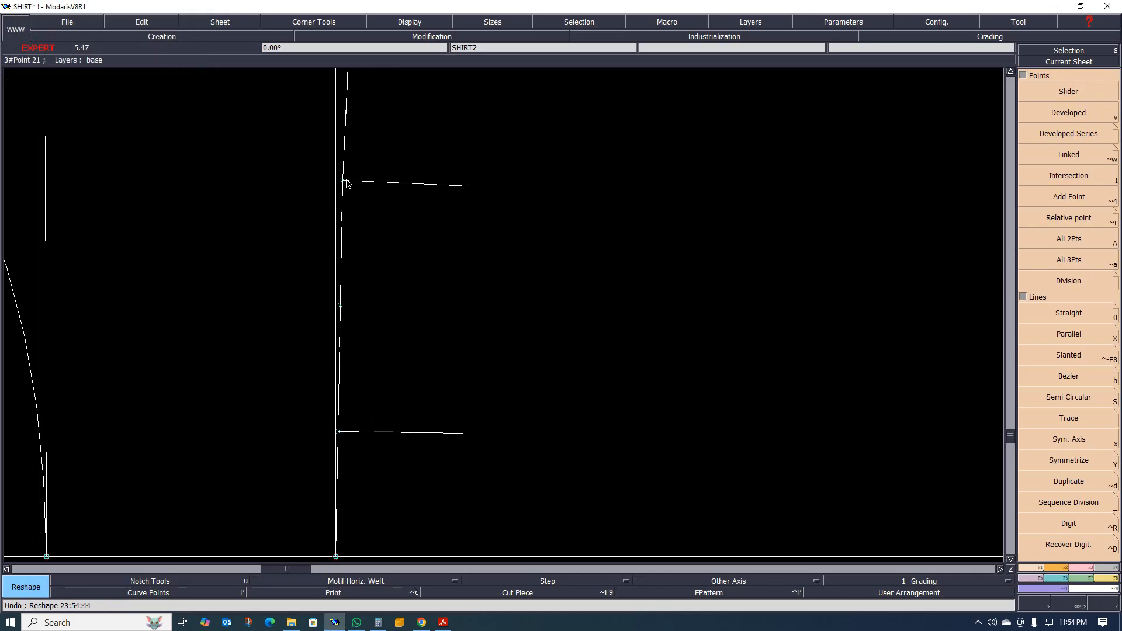
# Try a narrower pleat fold by reshaping the outer notched point about 2 cm, right beside the inner notched point.
pyautogui.moveTo(345, 184); pyautogui.dragTo(351, 432)
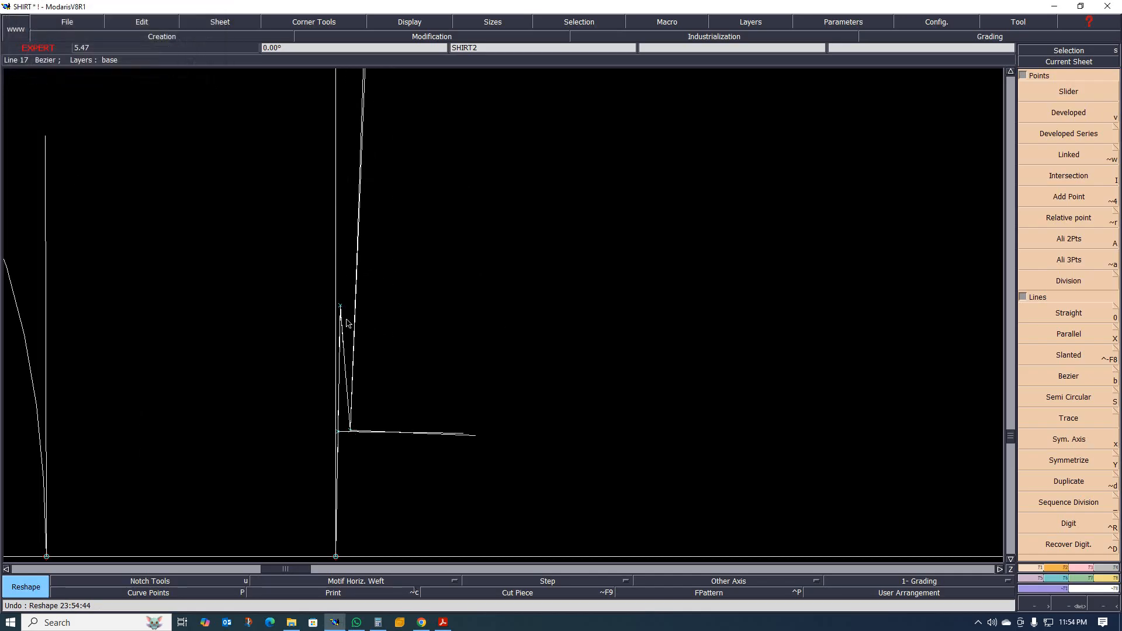
pyautogui.scroll(3, 327, 396)
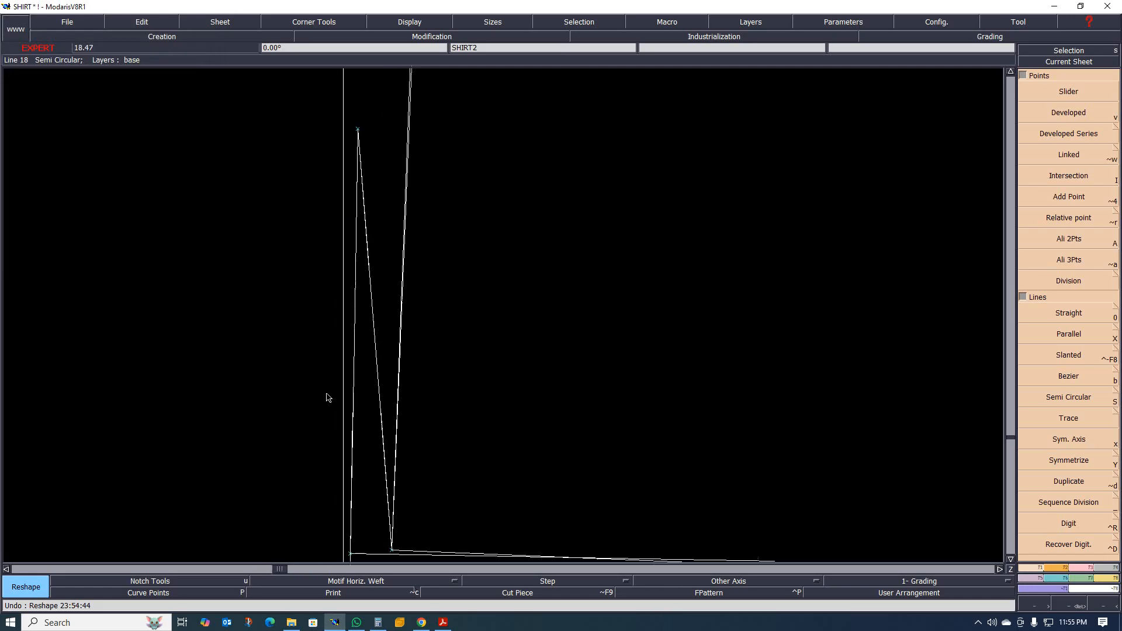
pyautogui.click(375, 329)
pyautogui.scroll(-1, 355, 267)
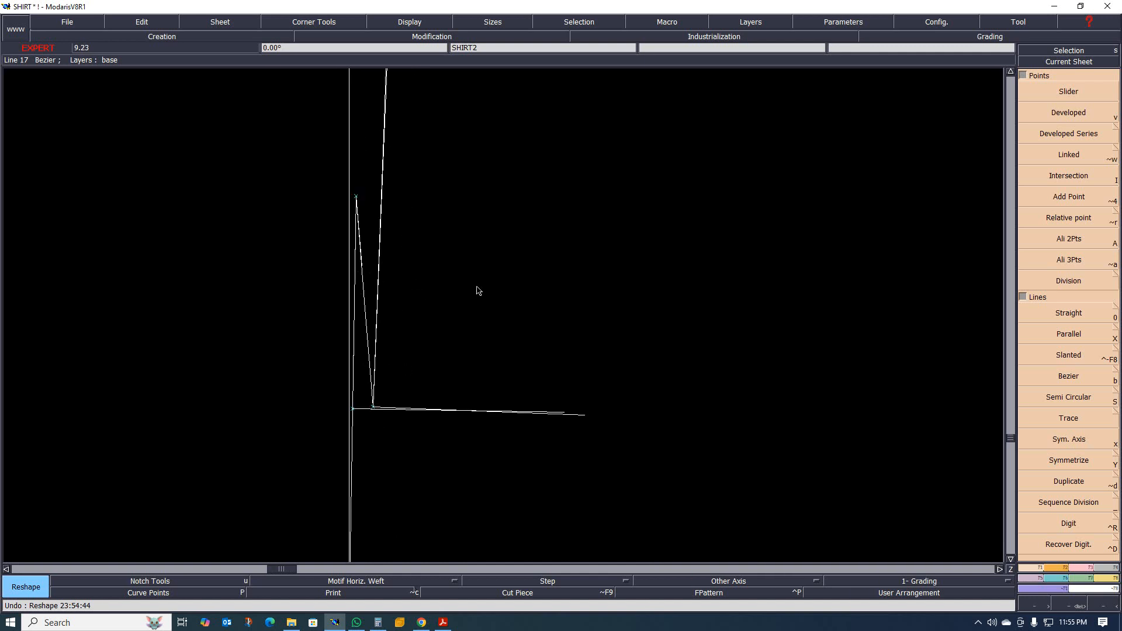
pyautogui.hotkey('ctrl', 'z')
# Select the armhole end point of the curved yoke seam and pin the sheet's characteristic points.
pyautogui.scroll(-5, 415, 321)
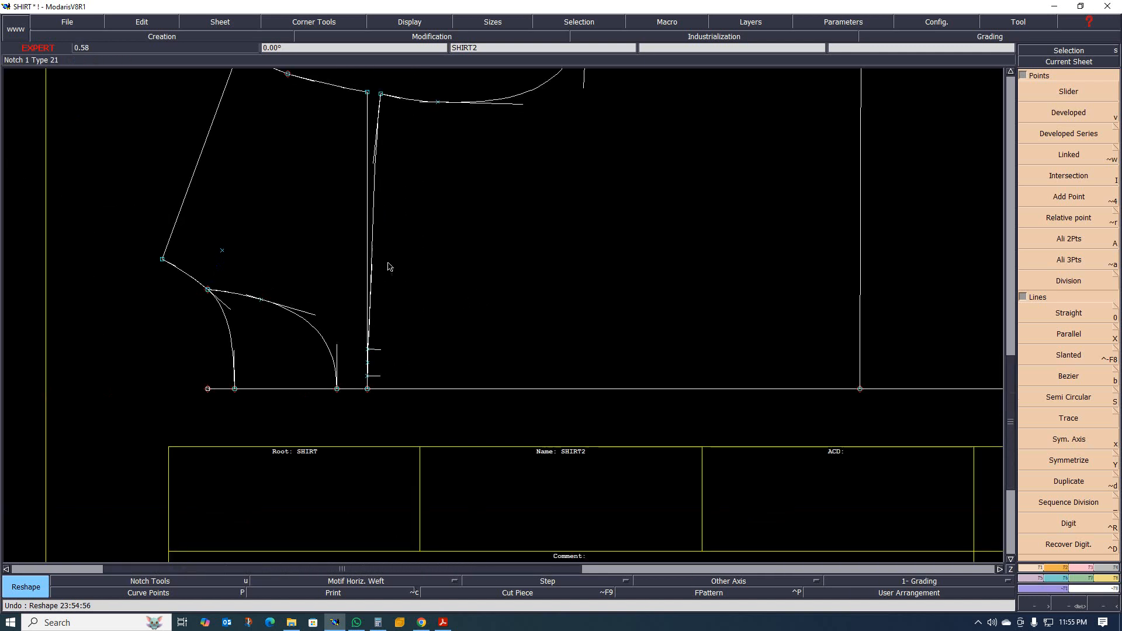
pyautogui.scroll(3, 386, 225)
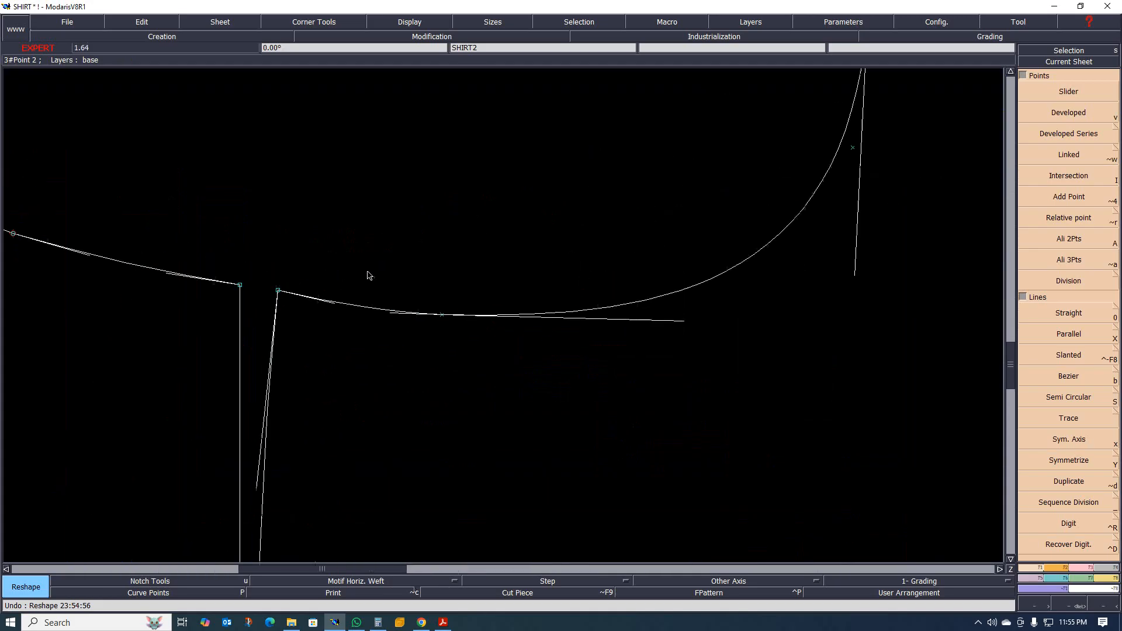
pyautogui.scroll(-3, 295, 274)
pyautogui.scroll(2, 286, 277)
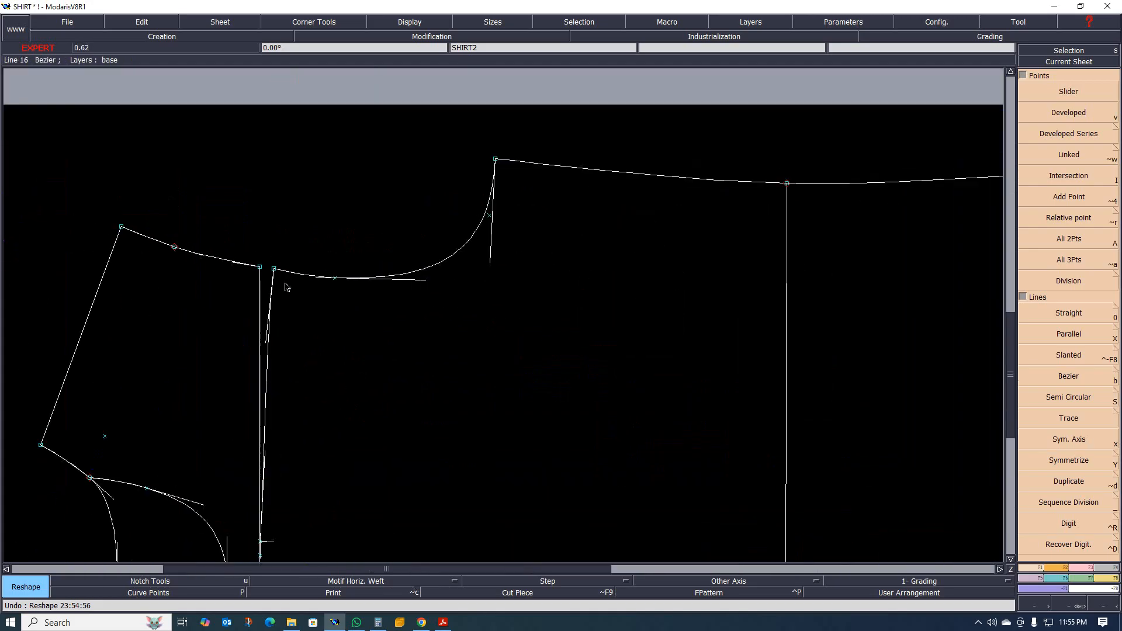
pyautogui.scroll(-2, 302, 266)
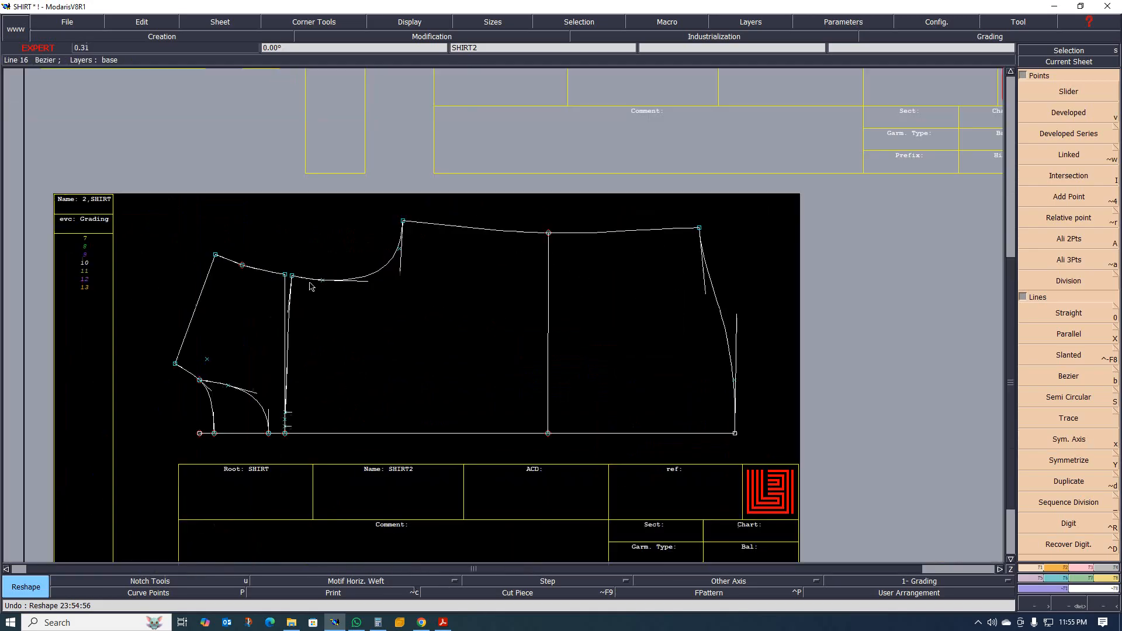
pyautogui.scroll(3, 304, 269)
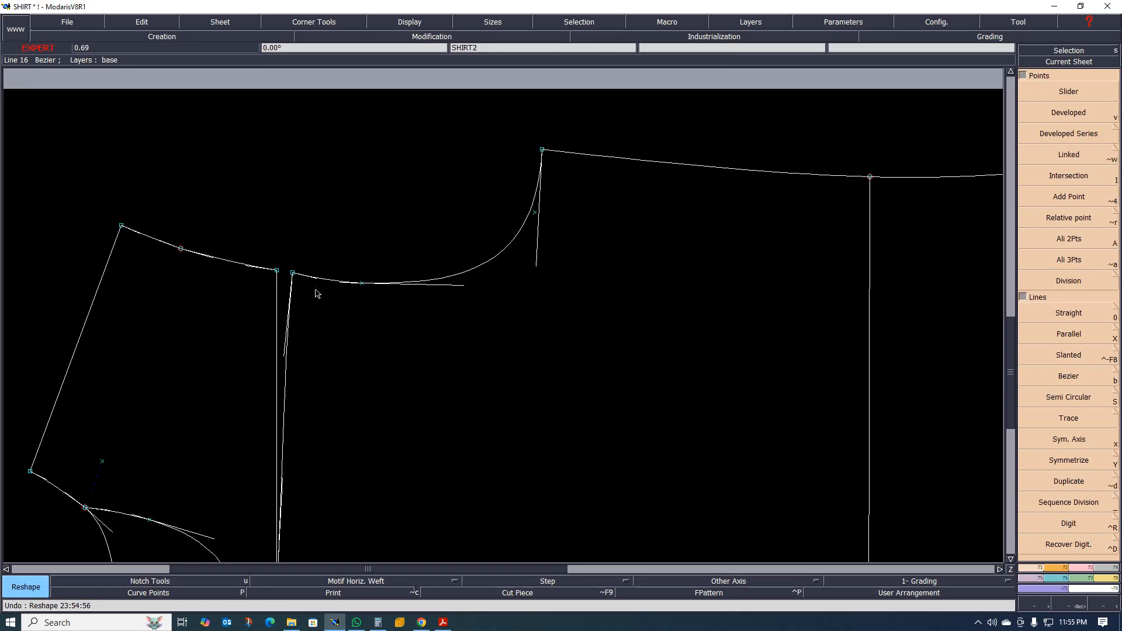
pyautogui.hotkey('ctrl', 'c')
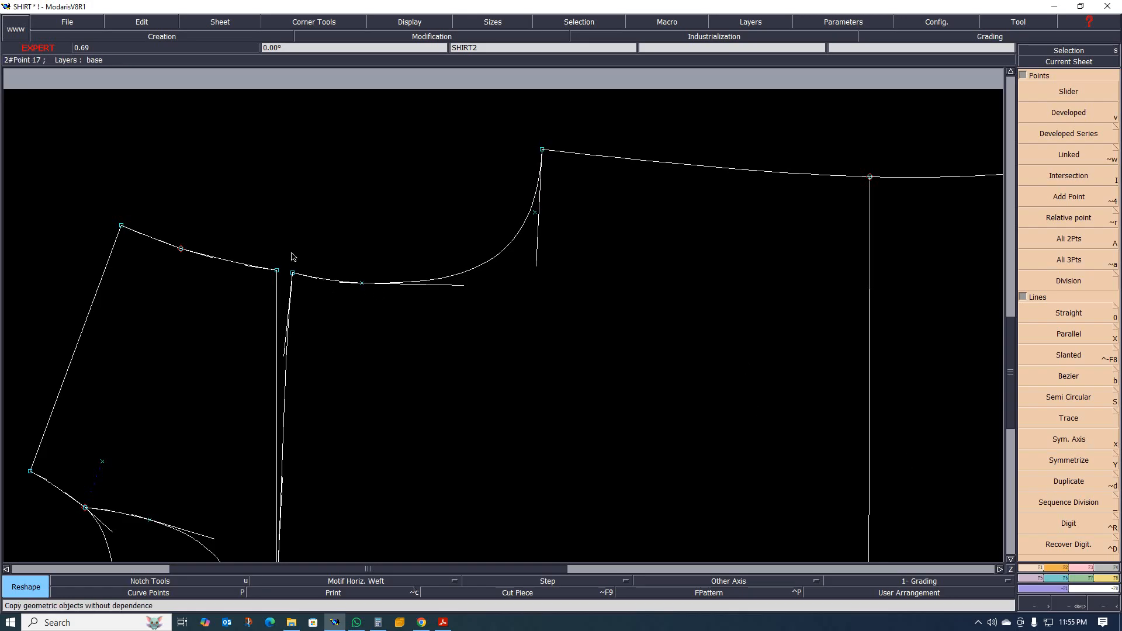
pyautogui.moveTo(284, 252); pyautogui.dragTo(386, 312)
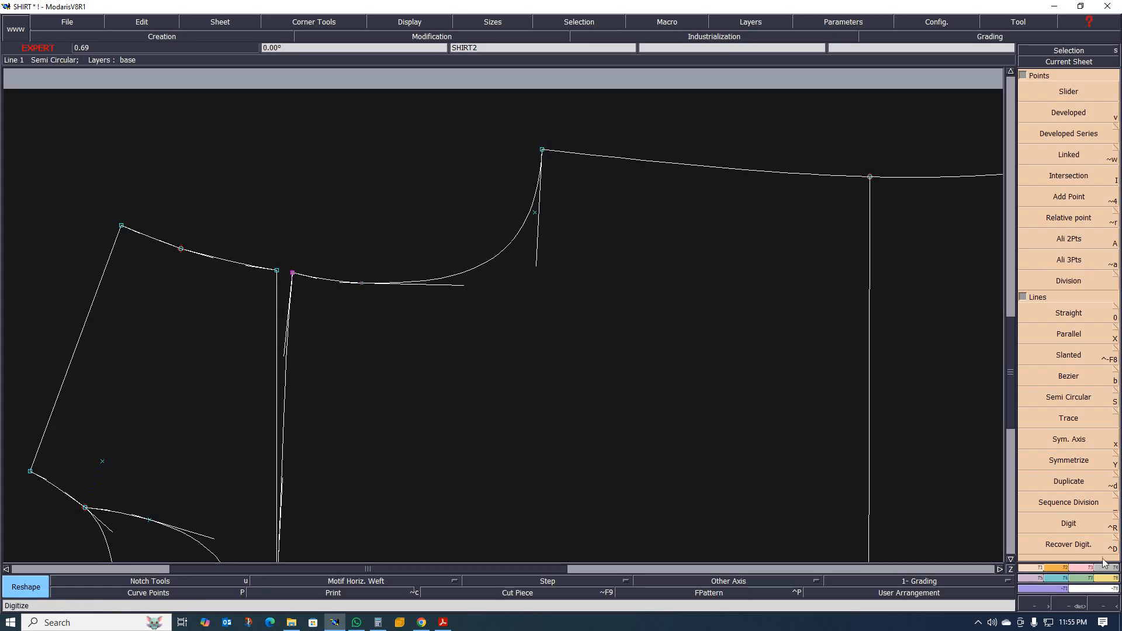
pyautogui.click(1088, 568)
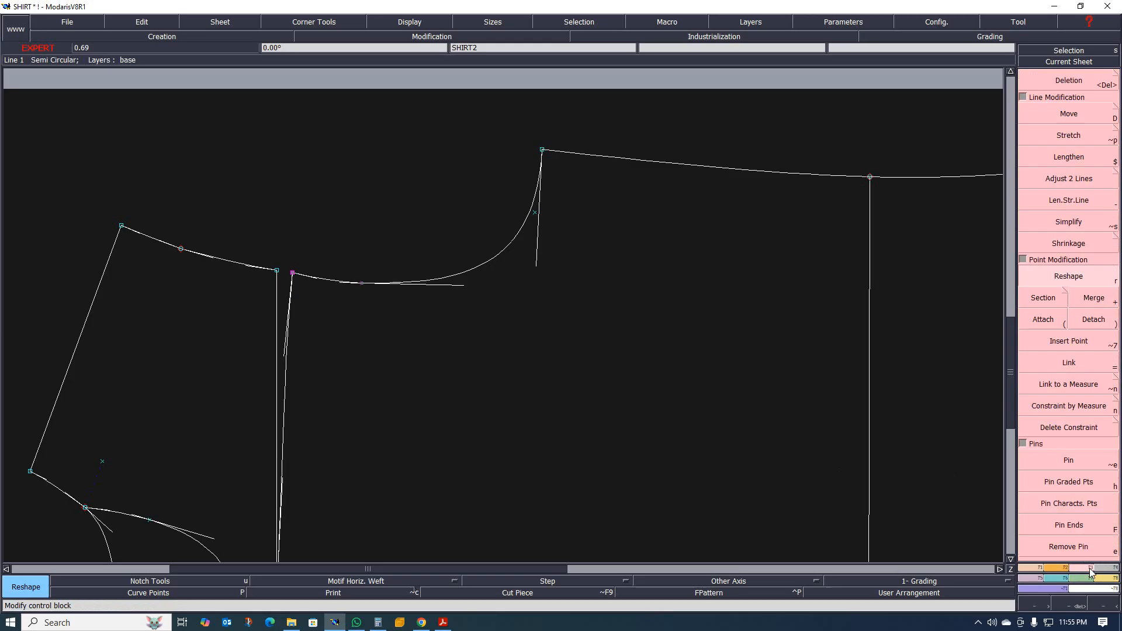
pyautogui.click(1078, 428)
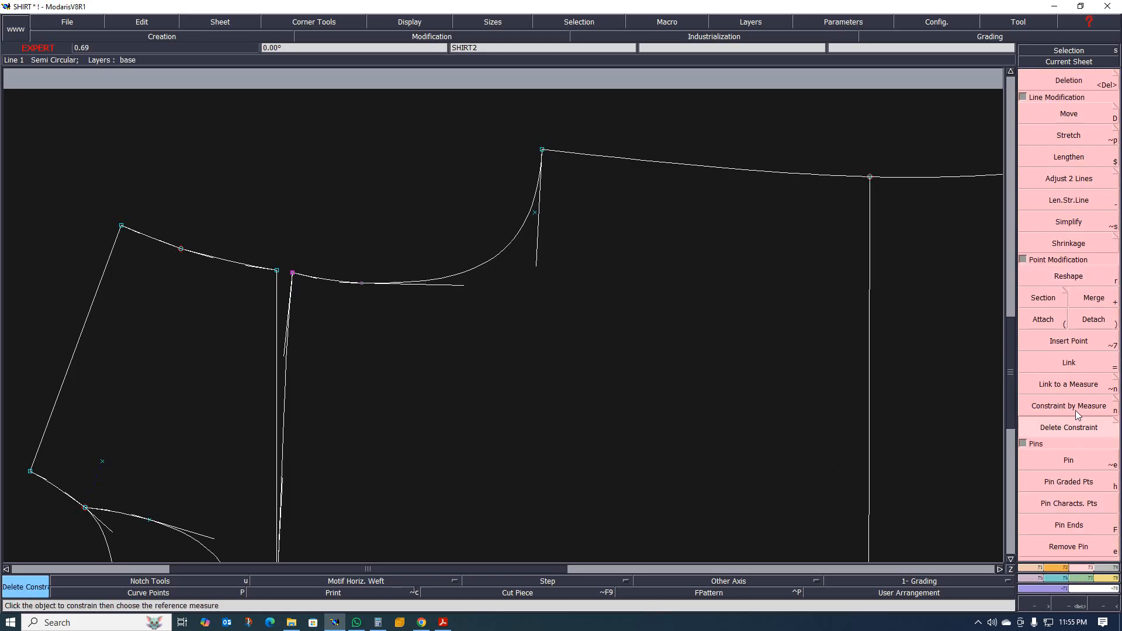
pyautogui.click(1082, 504)
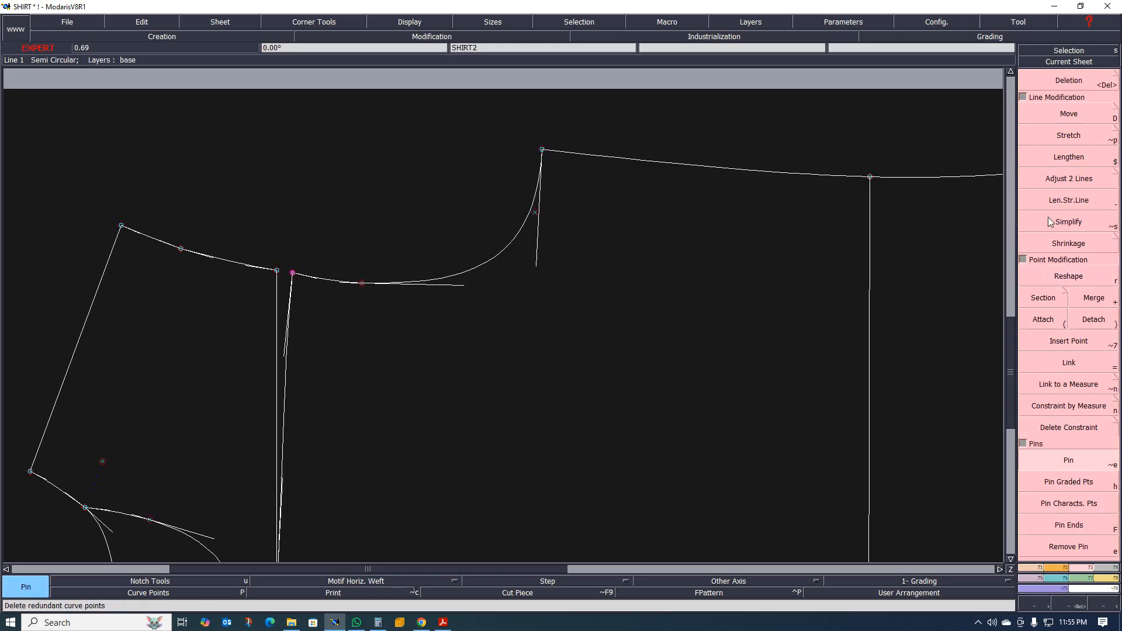
# Stretch the back armhole curve about its underarm point, raising the yoke-seam end with dl set to 2.00 cm.
pyautogui.click(1072, 139)
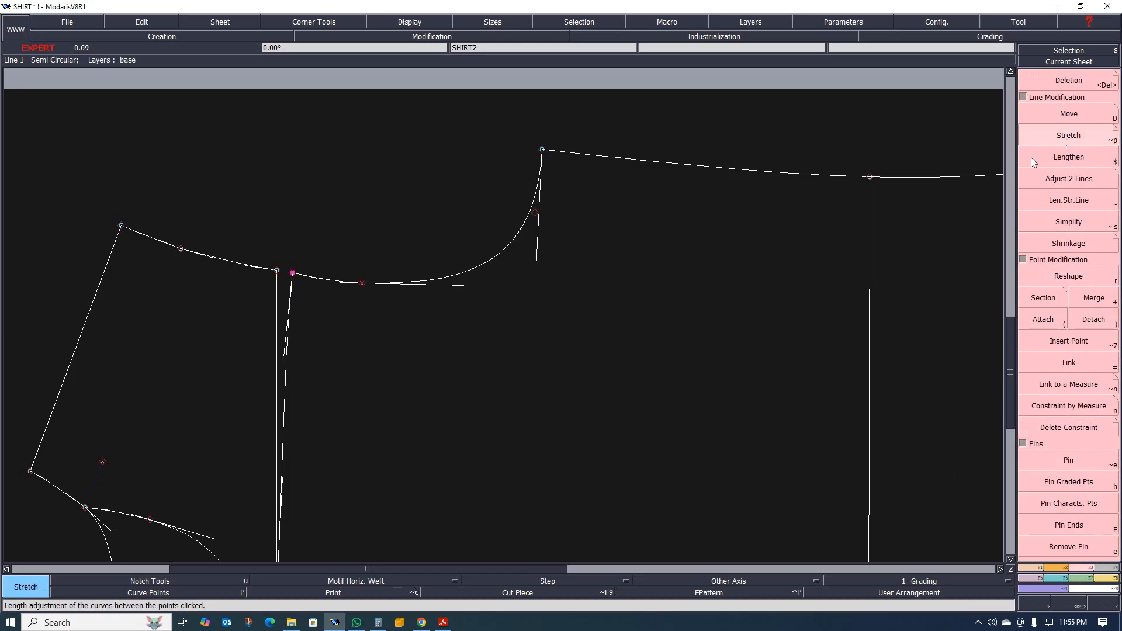
pyautogui.click(542, 151)
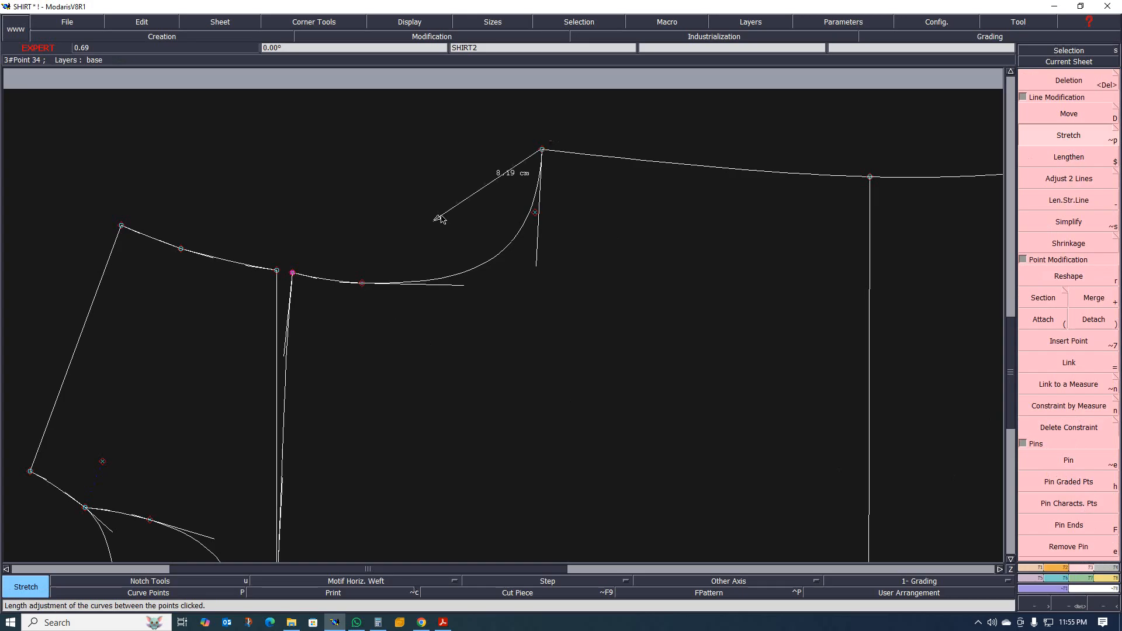
pyautogui.click(292, 273)
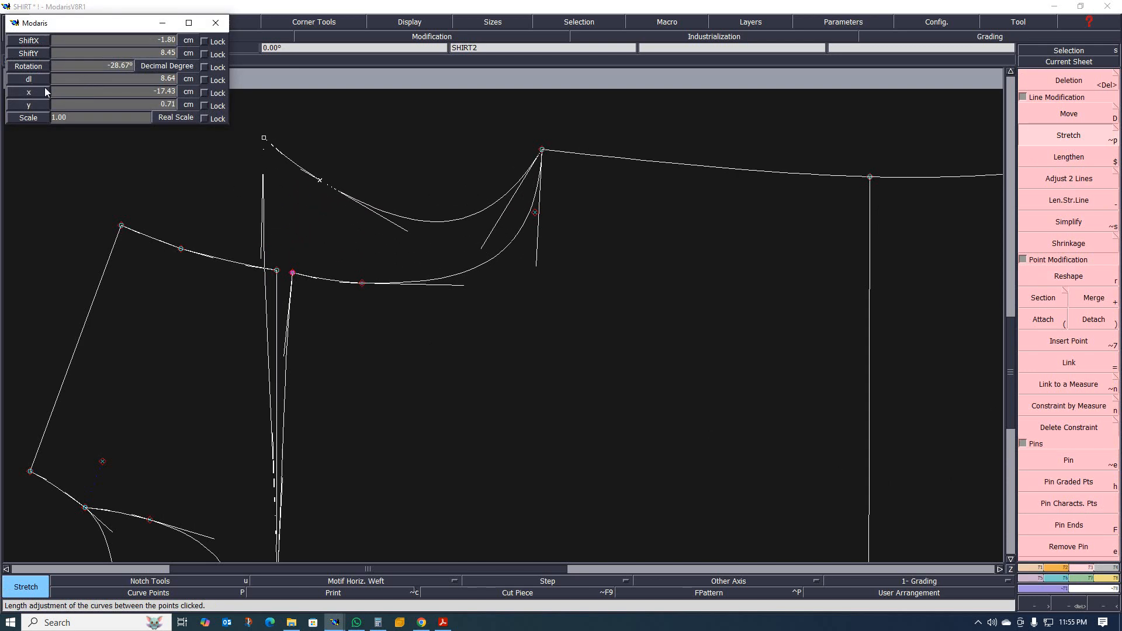
pyautogui.press('Down')
pyautogui.press('Down')
pyautogui.press('Down')
pyautogui.press('Down')
pyautogui.write('2')
pyautogui.press('Return')
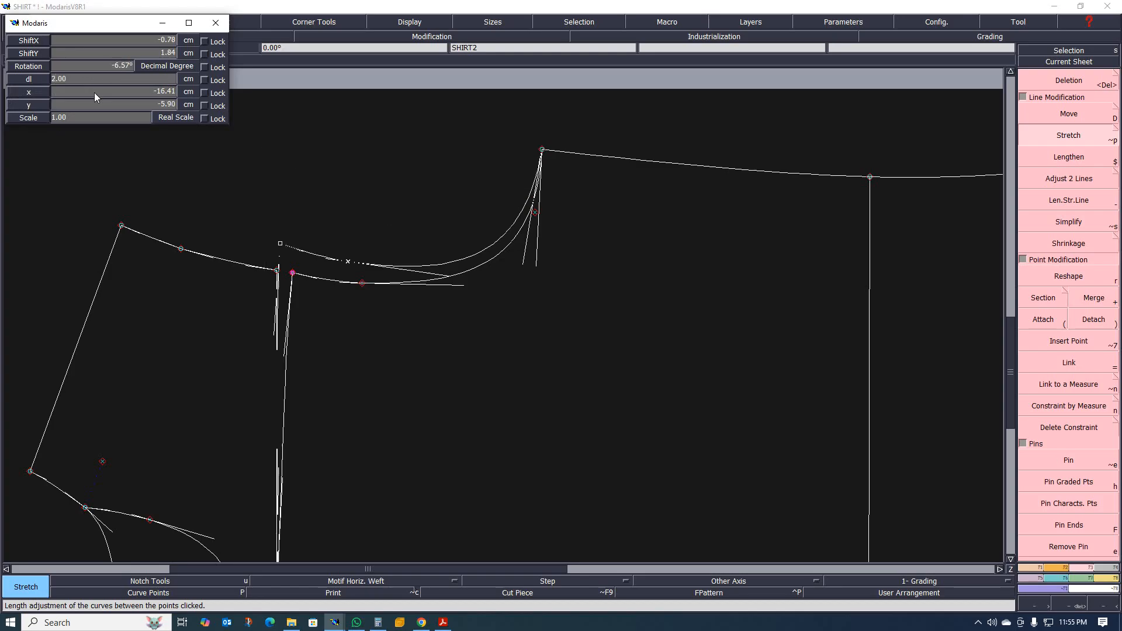
pyautogui.click(250, 222)
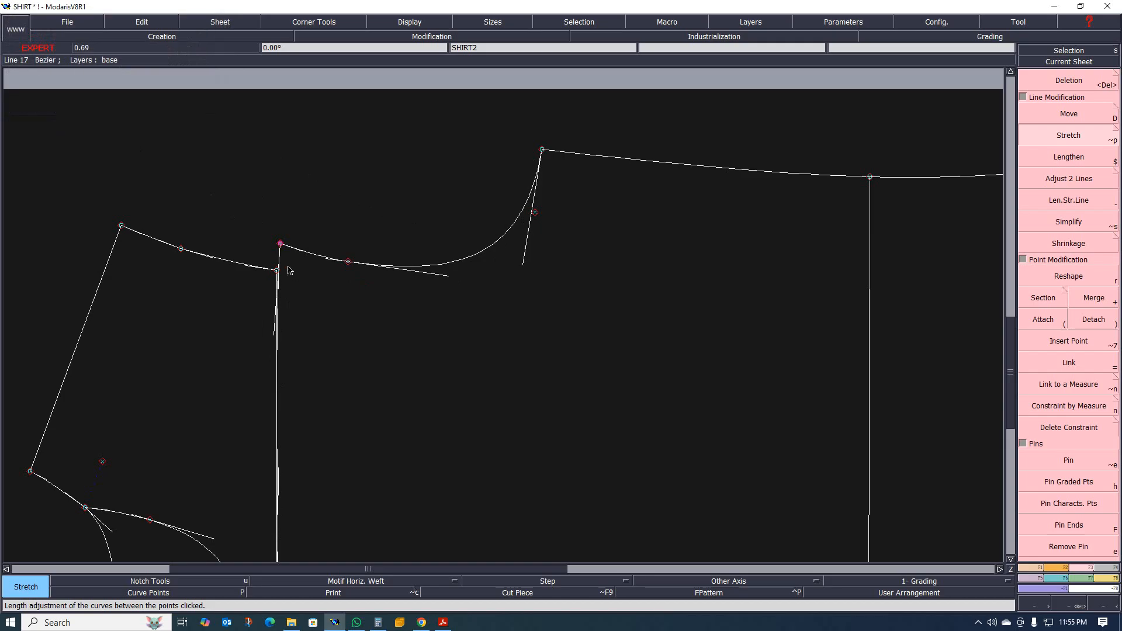
# Inspect the raised yoke-seam corner and measure the length of the stretched back armhole curve.
pyautogui.scroll(-1, 259, 262)
pyautogui.scroll(3, 259, 262)
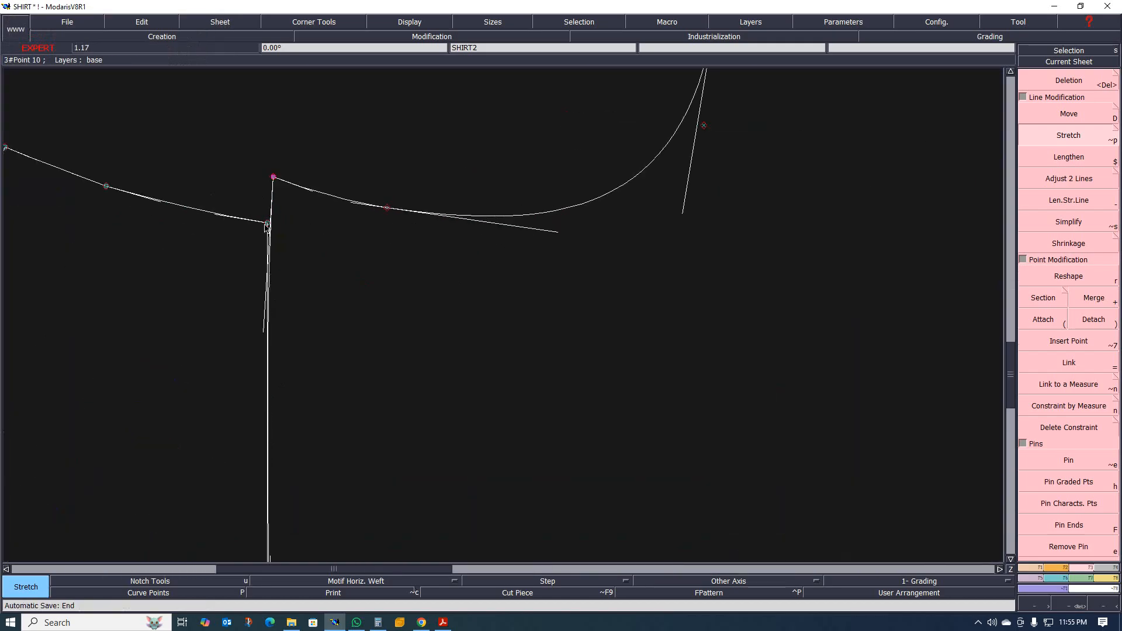
pyautogui.scroll(2, 266, 226)
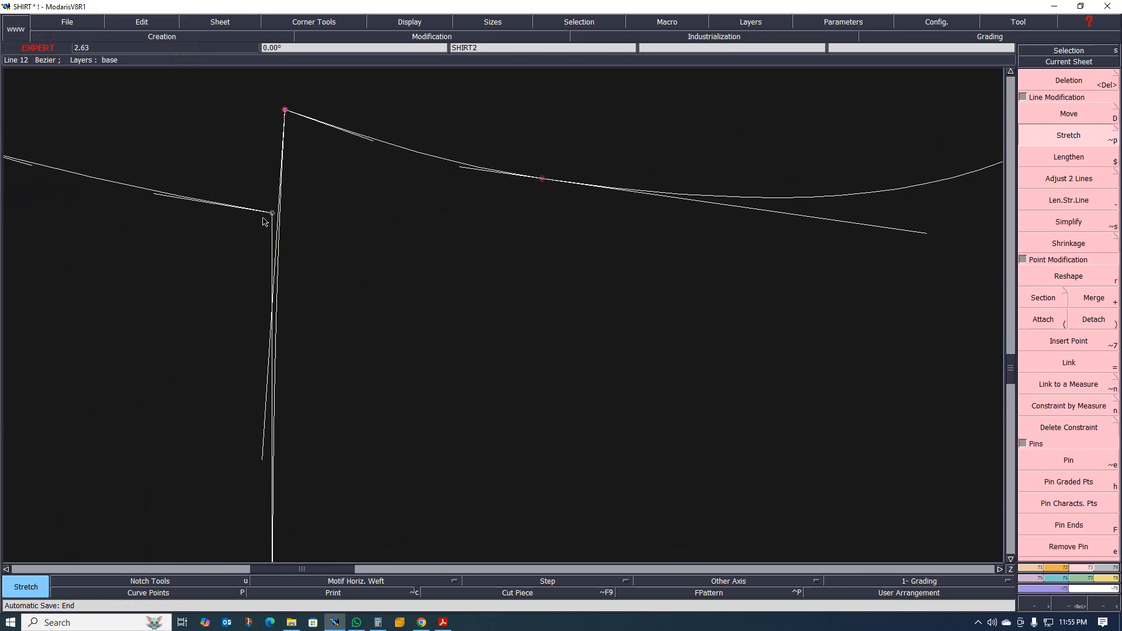
pyautogui.scroll(-1, 263, 216)
pyautogui.scroll(-2, 359, 207)
pyautogui.scroll(2, 375, 239)
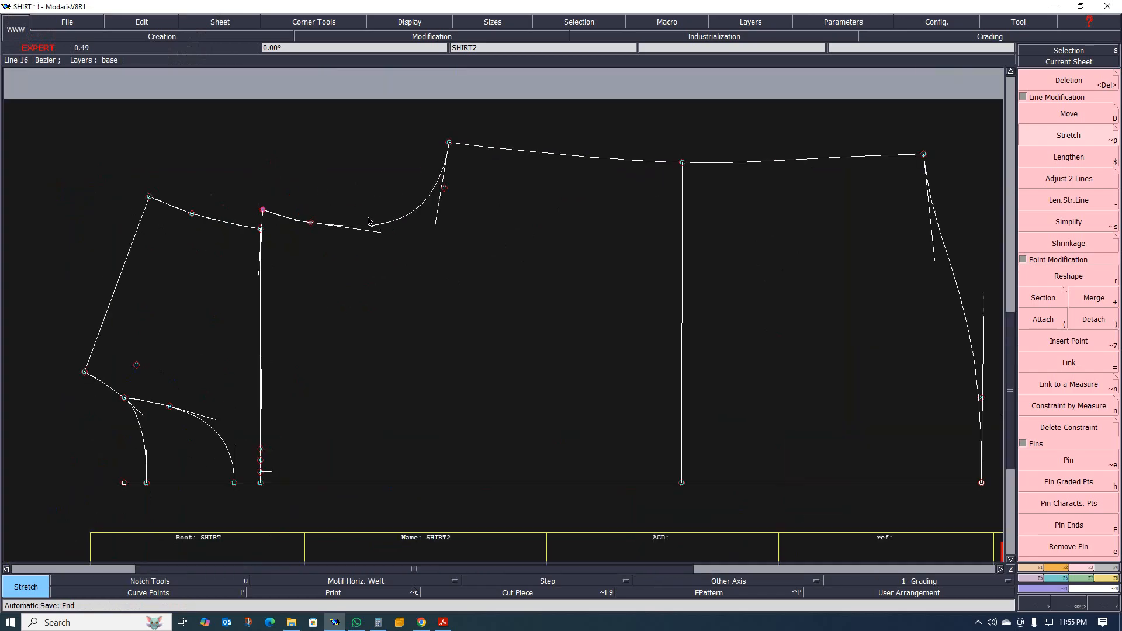
pyautogui.press('l')
pyautogui.click(400, 222)
pyautogui.click(371, 159)
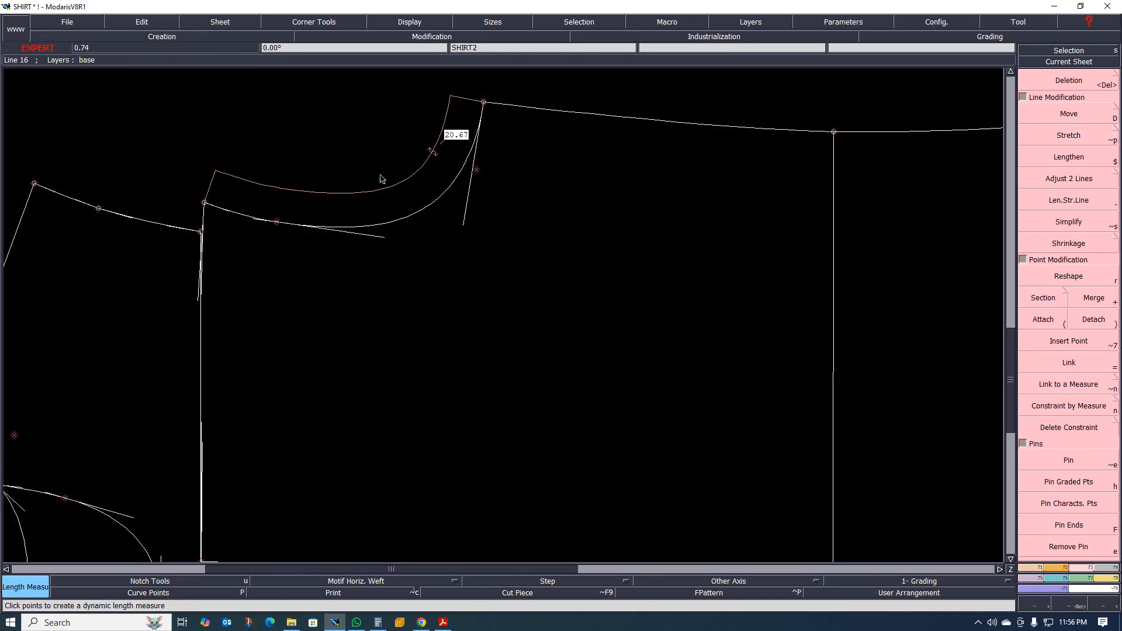
pyautogui.scroll(-2, 459, 138)
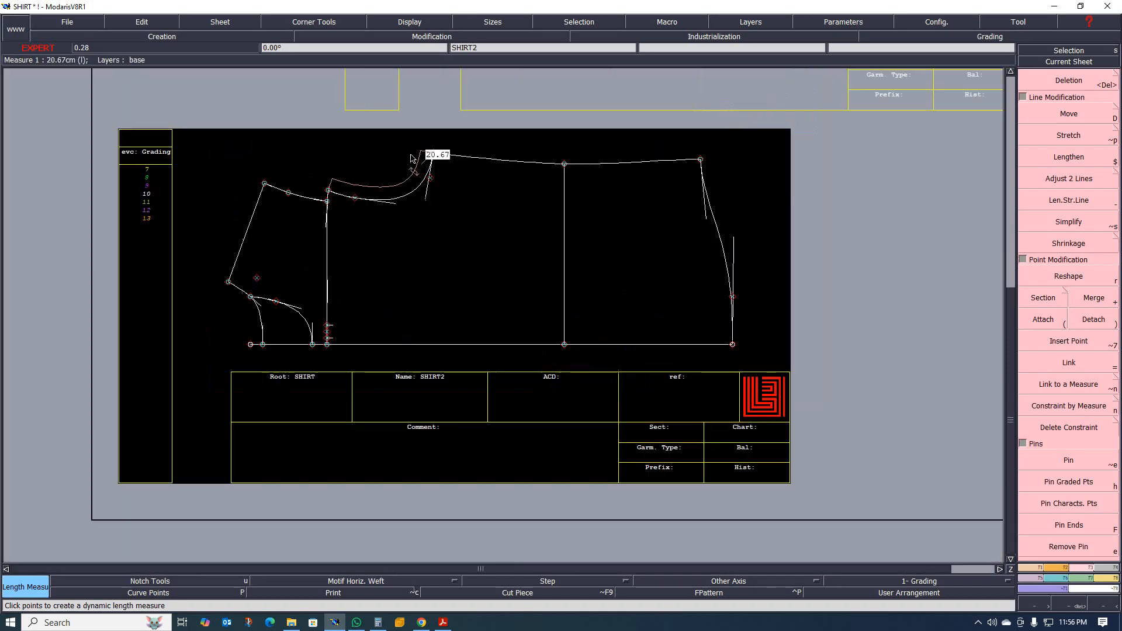
# Undo and reapply the back armhole stretch with Print turned on to keep the original outline as a trace, restoring the armhole length measure.
pyautogui.scroll(3, 435, 159)
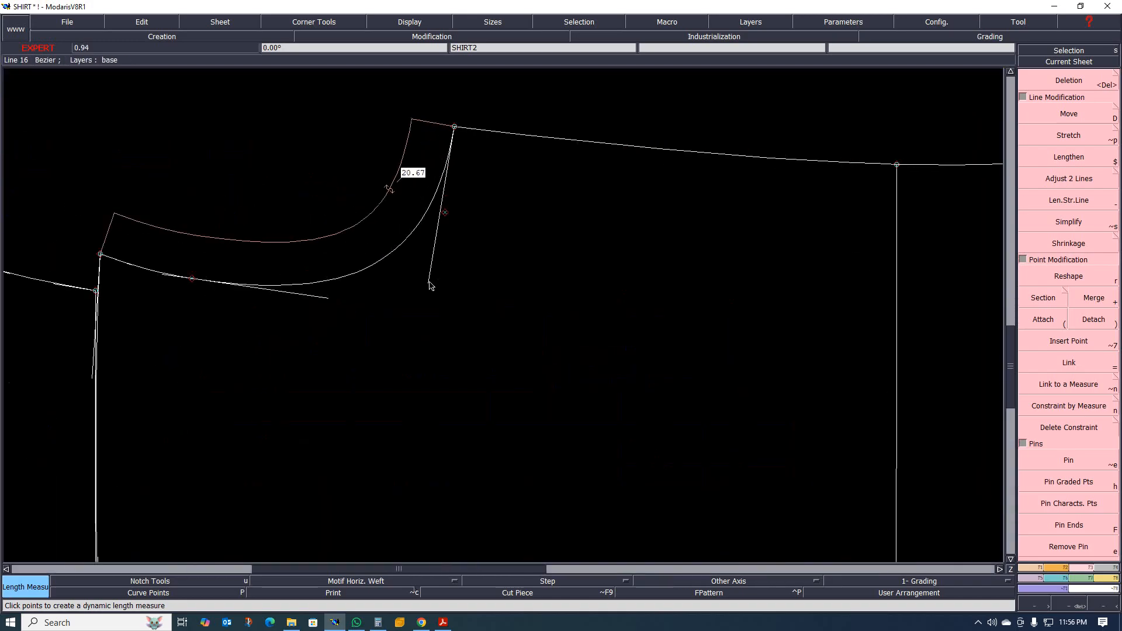
pyautogui.hotkey('ctrl', 'z')
pyautogui.hotkey('ctrl', 'z')
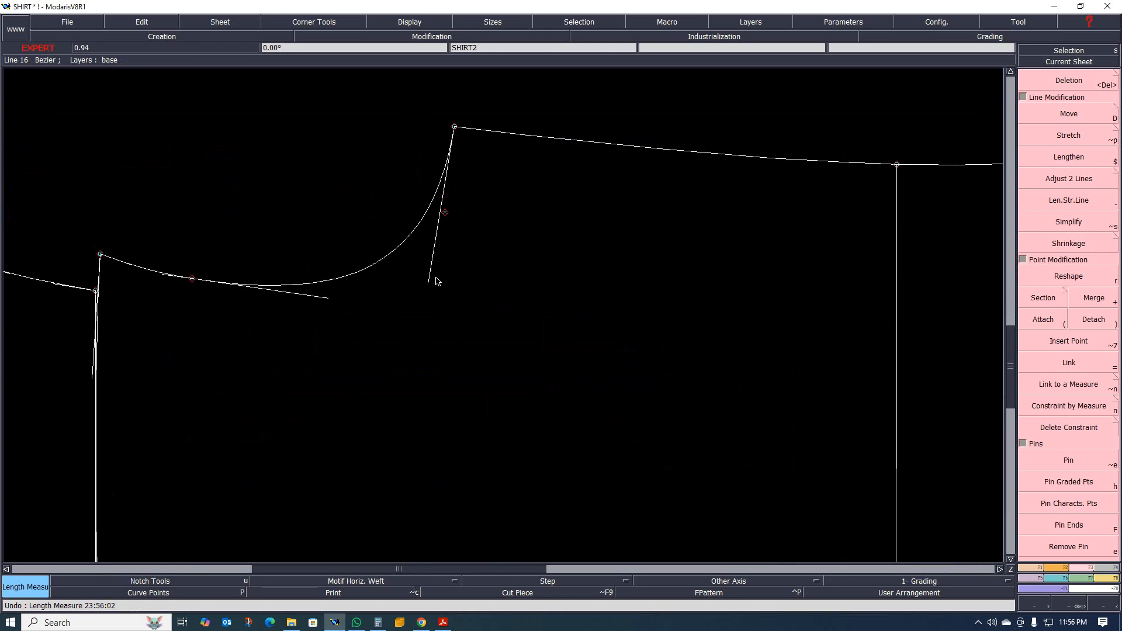
pyautogui.click(342, 598)
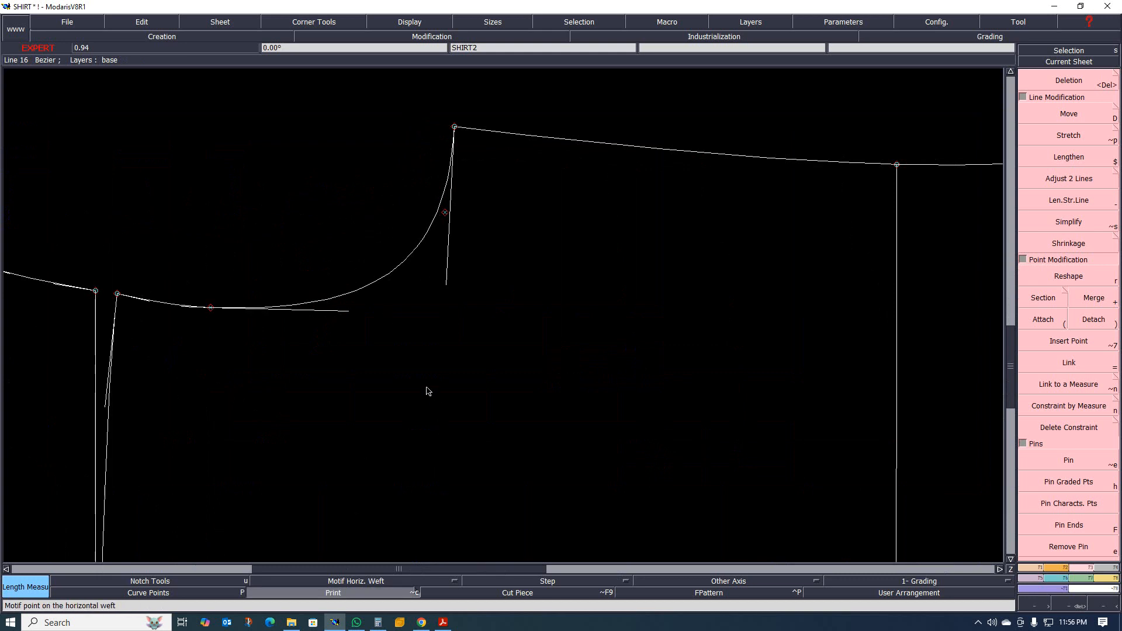
pyautogui.hotkey('ctrl', 'y')
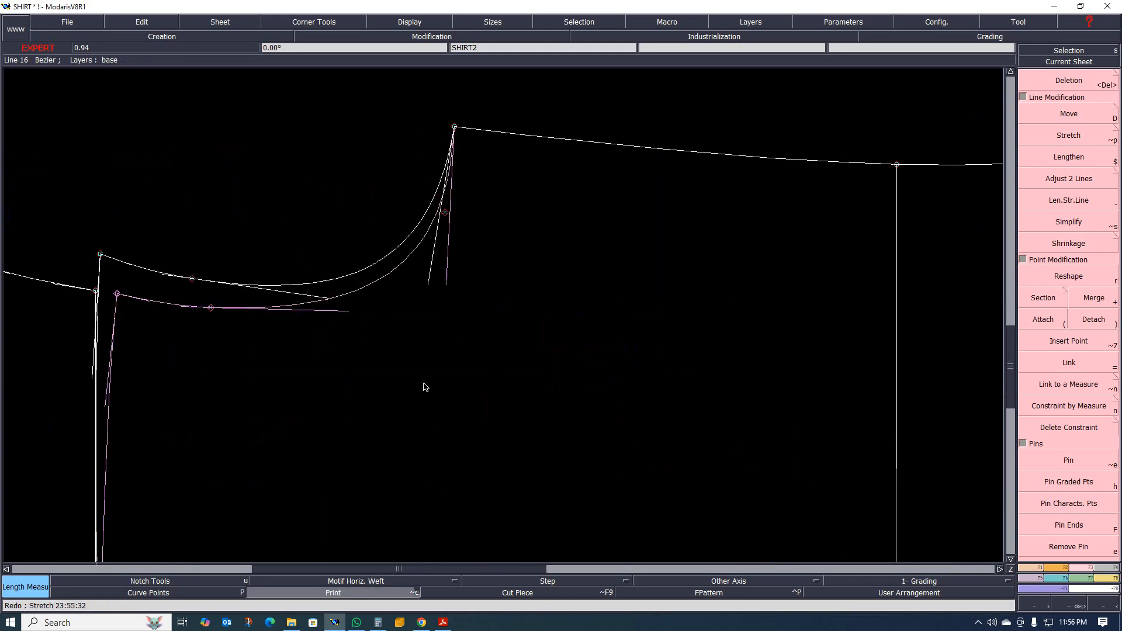
pyautogui.click(331, 284)
pyautogui.click(291, 229)
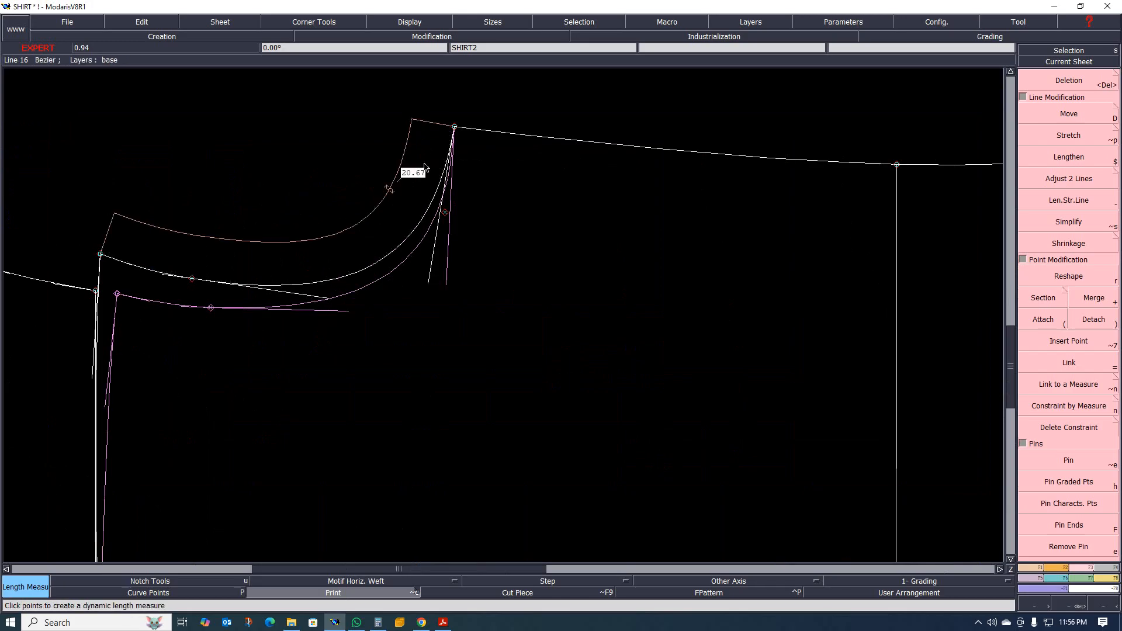
# Compare the stretched back armhole and raised yoke seam with the trace of the original outline.
pyautogui.scroll(-6, 412, 267)
pyautogui.scroll(9, 380, 250)
pyautogui.scroll(-6, 231, 247)
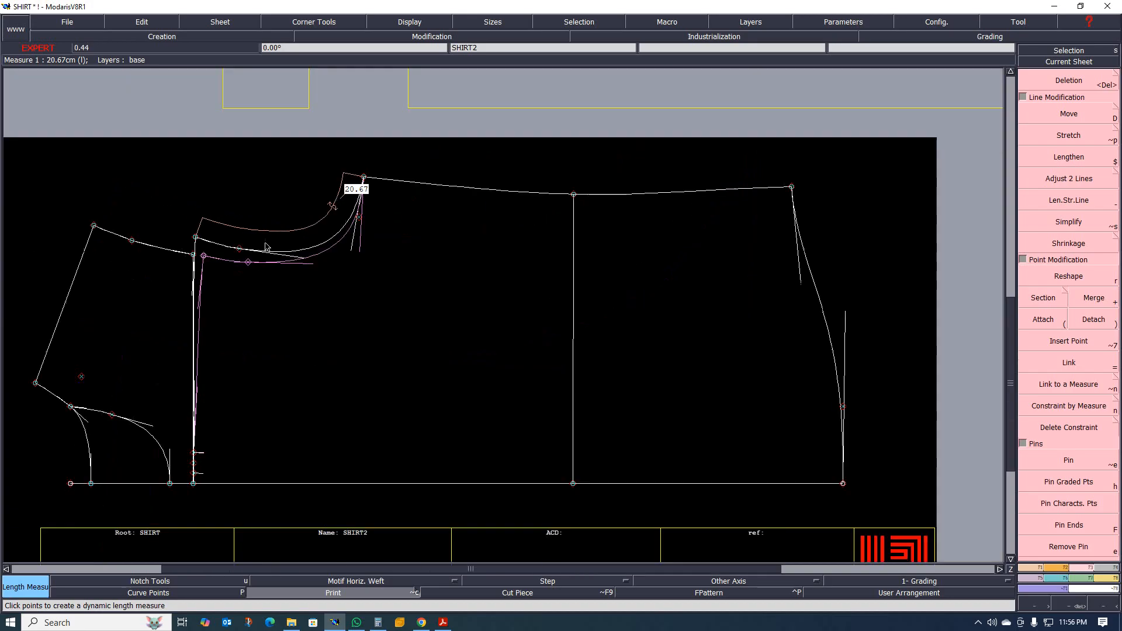
pyautogui.scroll(5, 248, 242)
pyautogui.scroll(-4, 253, 242)
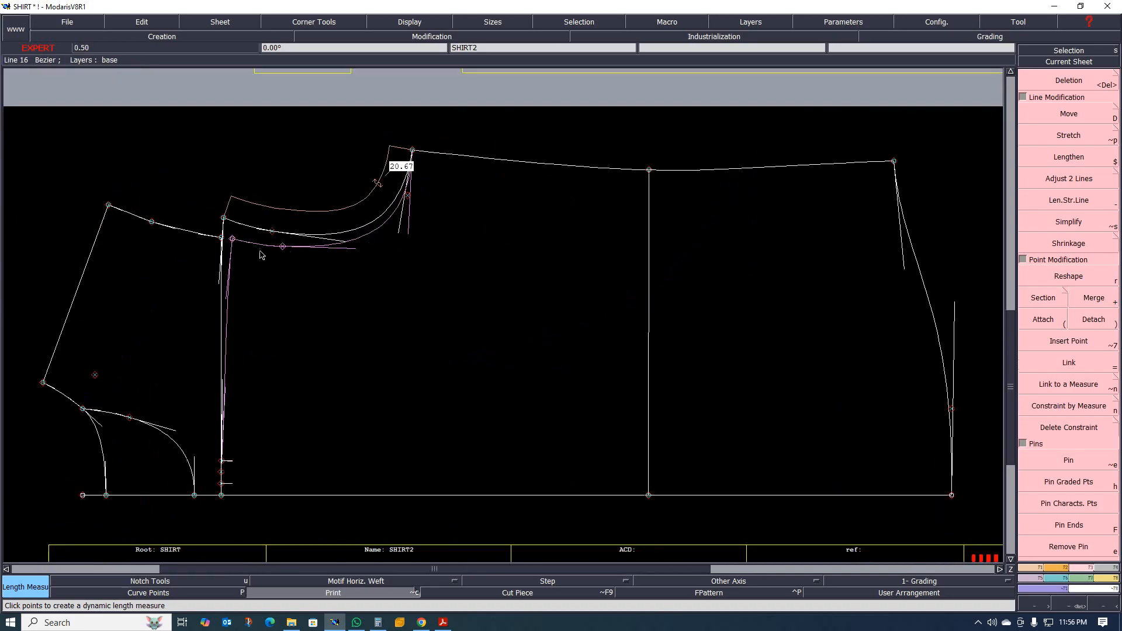
pyautogui.scroll(2, 261, 255)
pyautogui.scroll(2, 377, 234)
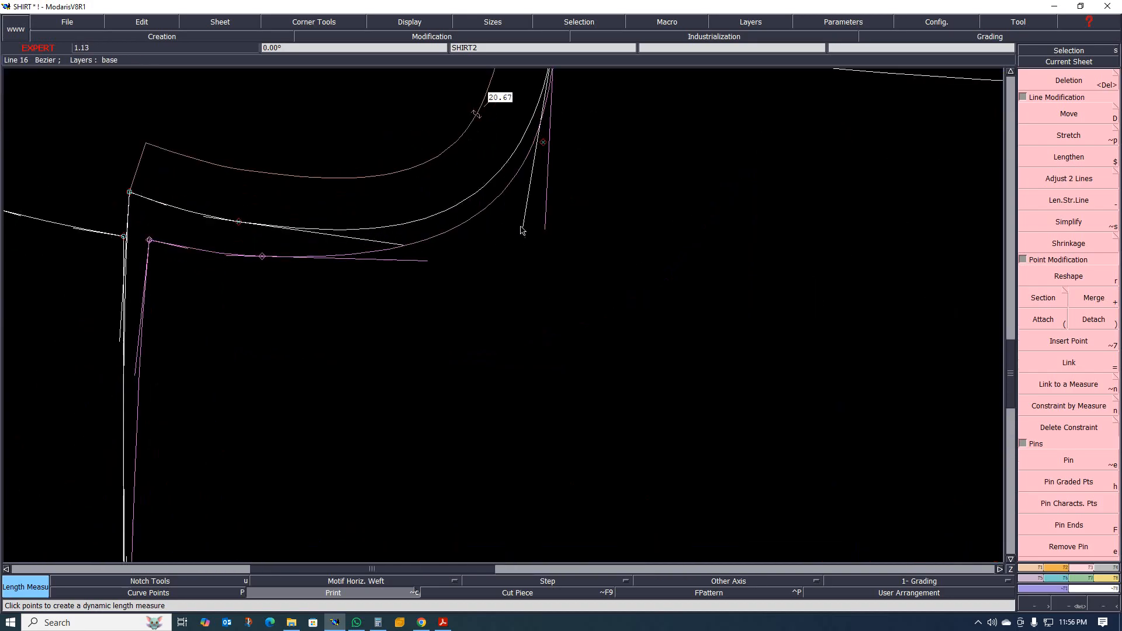
pyautogui.scroll(-5, 523, 233)
pyautogui.scroll(3, 526, 237)
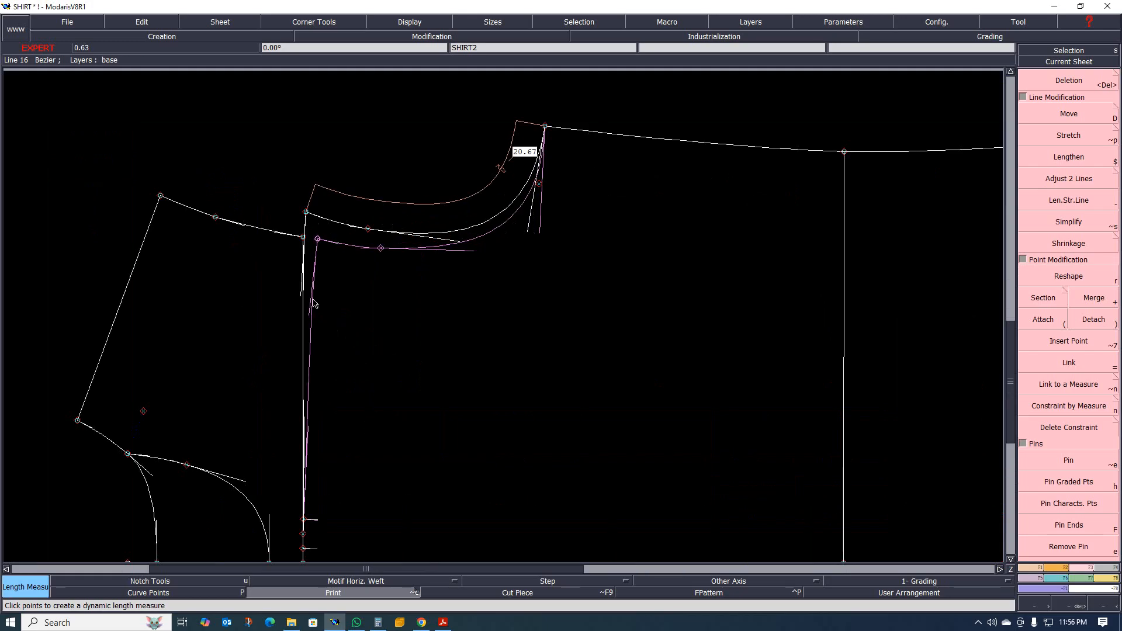
pyautogui.scroll(-3, 313, 302)
pyautogui.scroll(1, 355, 264)
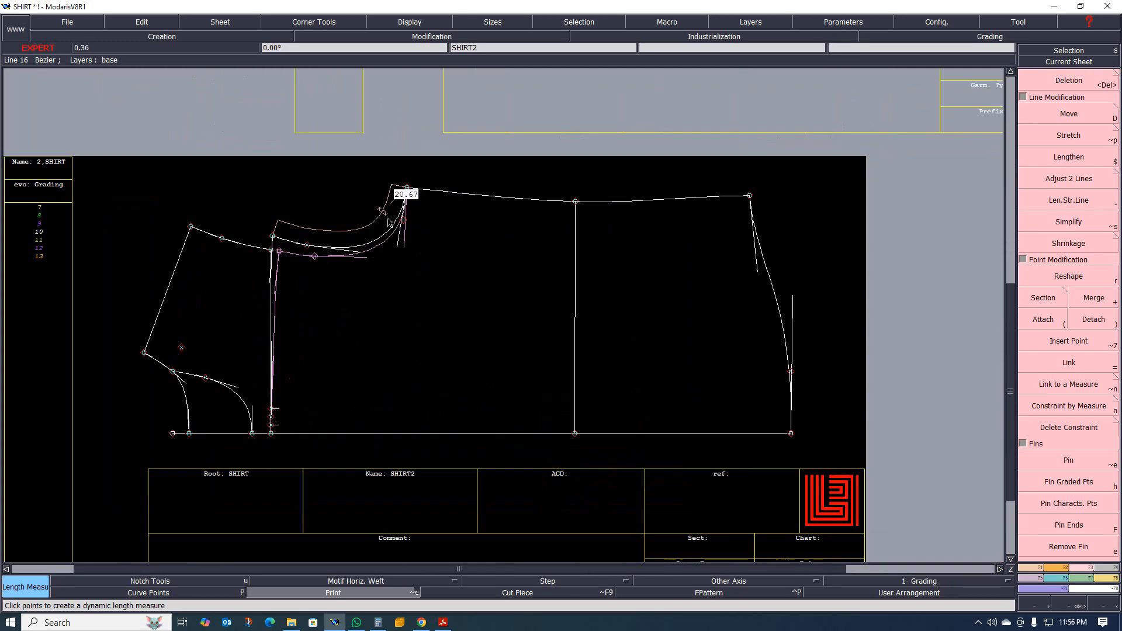
pyautogui.scroll(3, 387, 222)
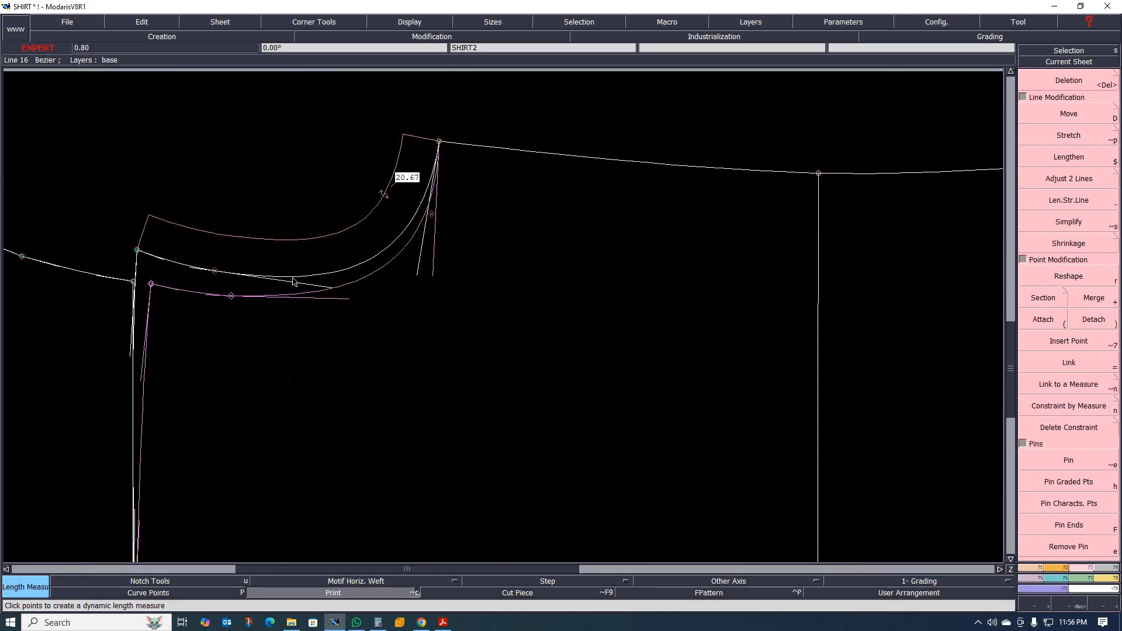
pyautogui.scroll(1, 336, 308)
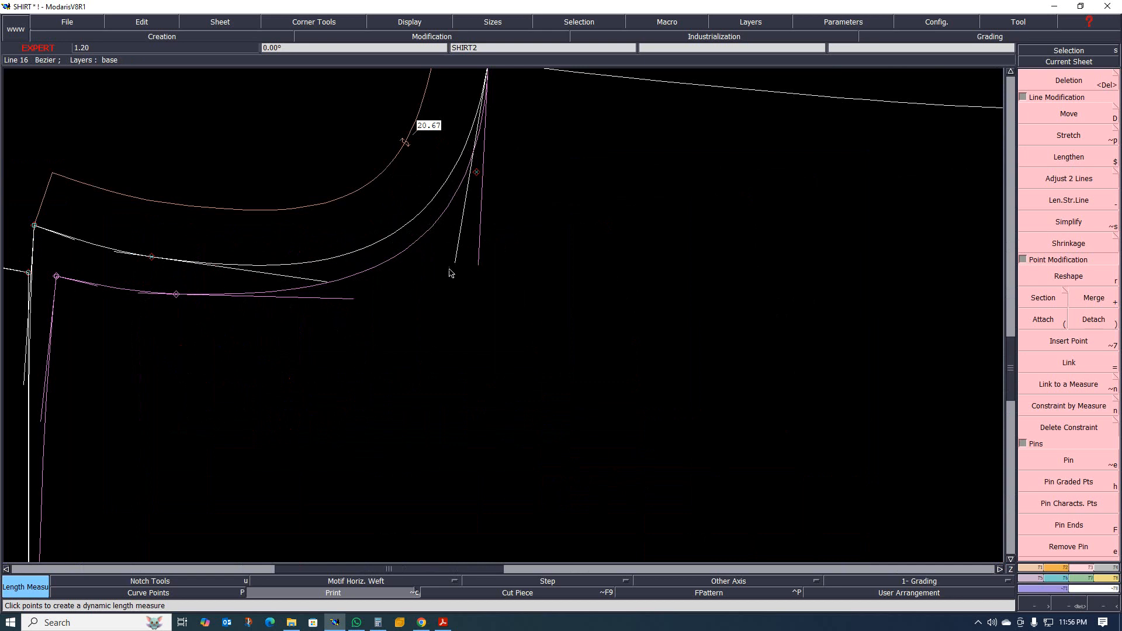
# Reshape the back armhole towards the original trace by lengthening its underarm tangent and lowering the curve point near the yoke seam.
pyautogui.press('r')
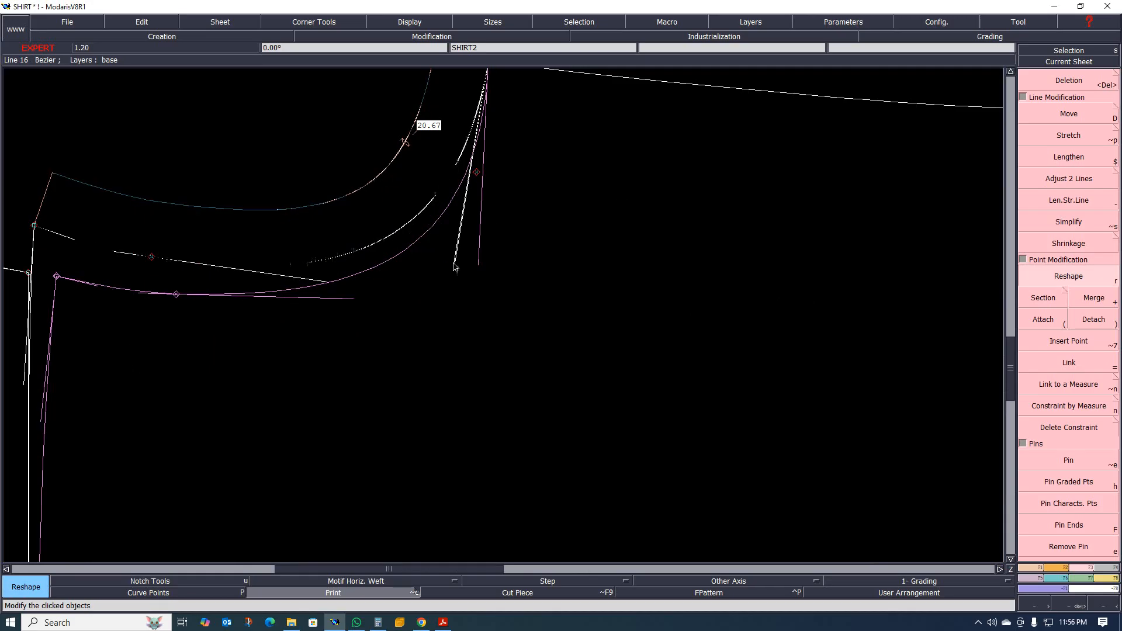
pyautogui.click(456, 263)
pyautogui.click(465, 300)
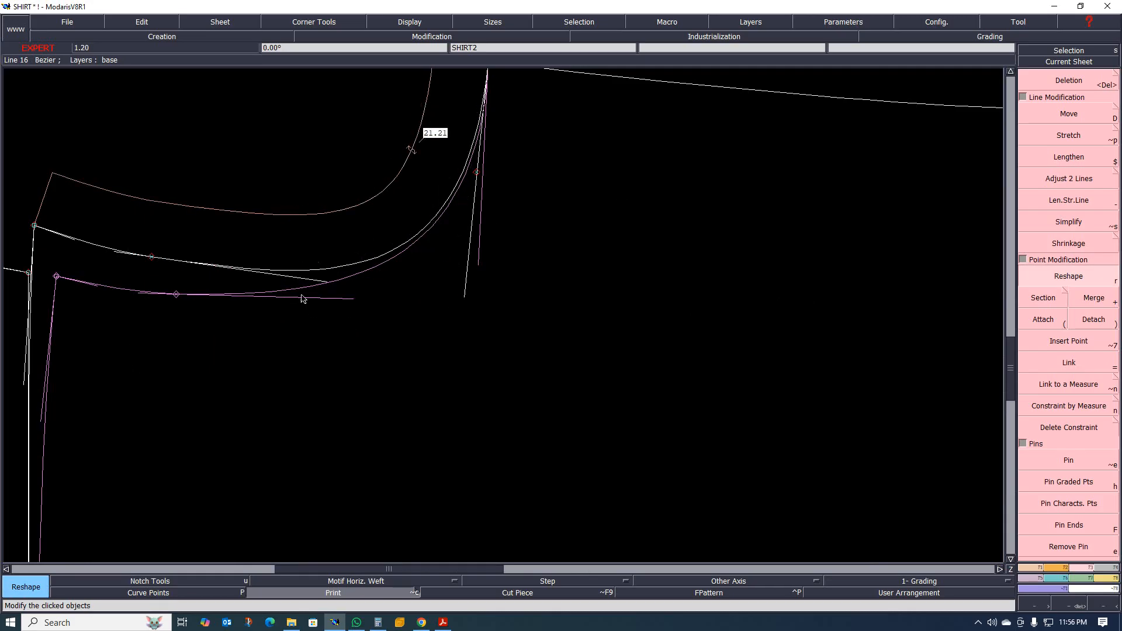
pyautogui.click(152, 257)
pyautogui.click(158, 264)
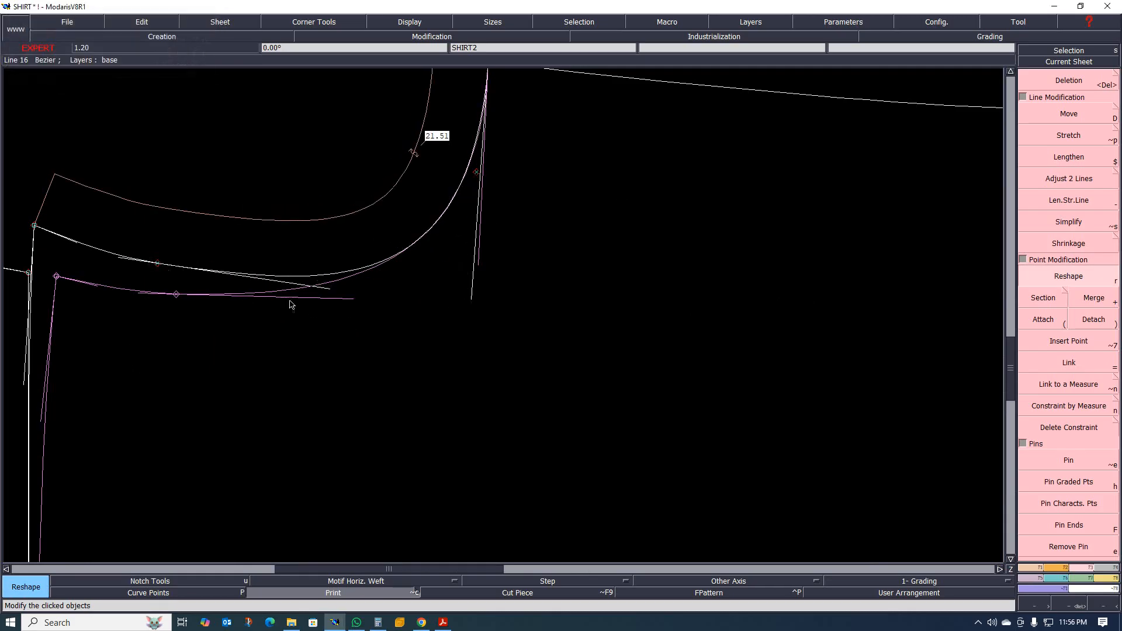
# Shorten and lower the tangent handle of the armhole's curve point to smooth the hollow of the curve.
pyautogui.click(326, 289)
pyautogui.click(308, 294)
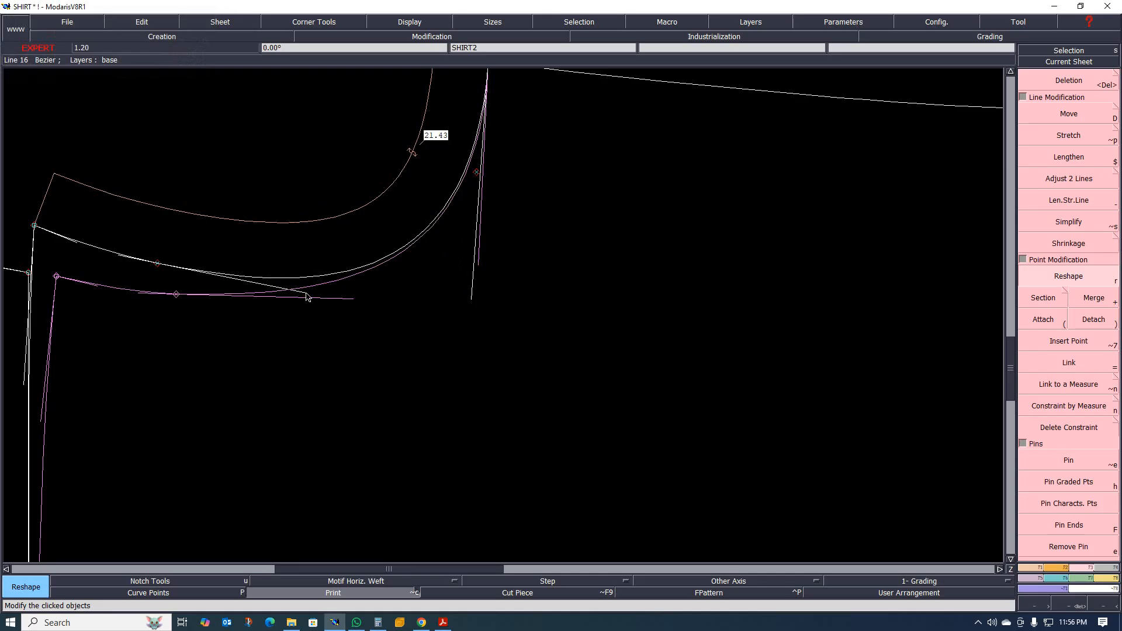
pyautogui.click(308, 292)
pyautogui.click(308, 295)
pyautogui.scroll(-1, 431, 300)
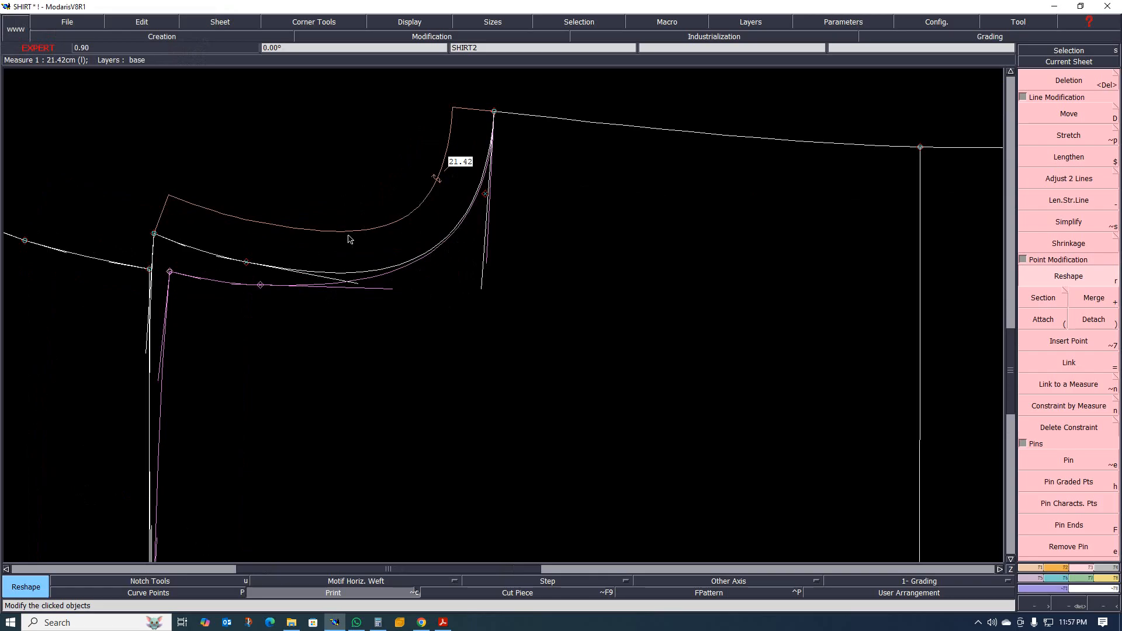
# Compare the armhole length before and after reshaping by undoing and redoing the curve changes.
pyautogui.hotkey('ctrl', 'z')
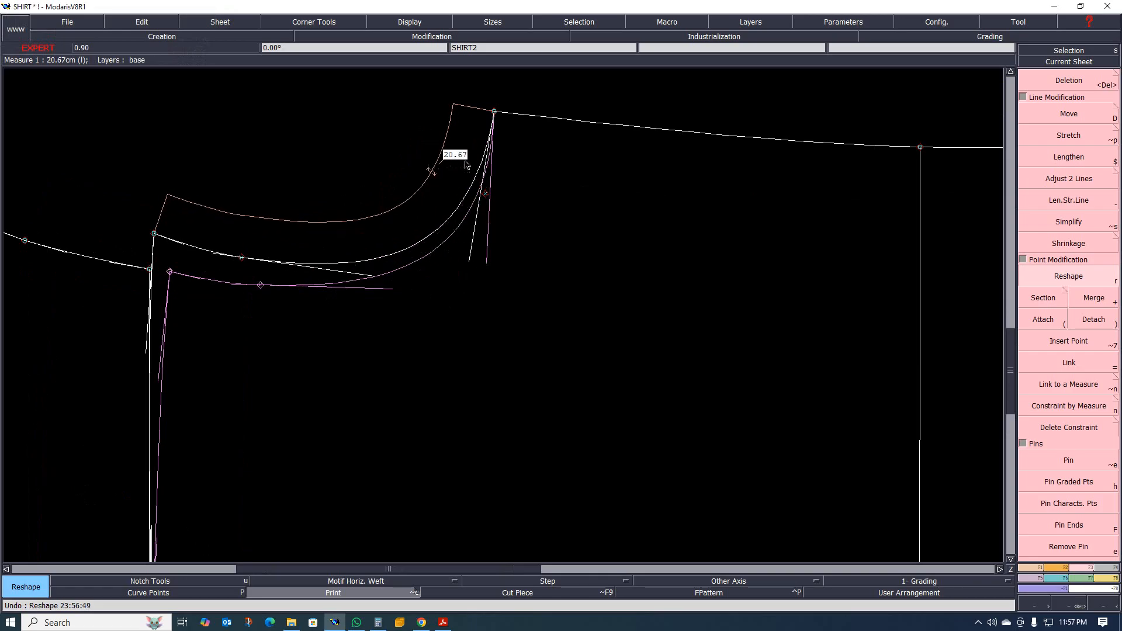
pyautogui.hotkey('ctrl', 'y')
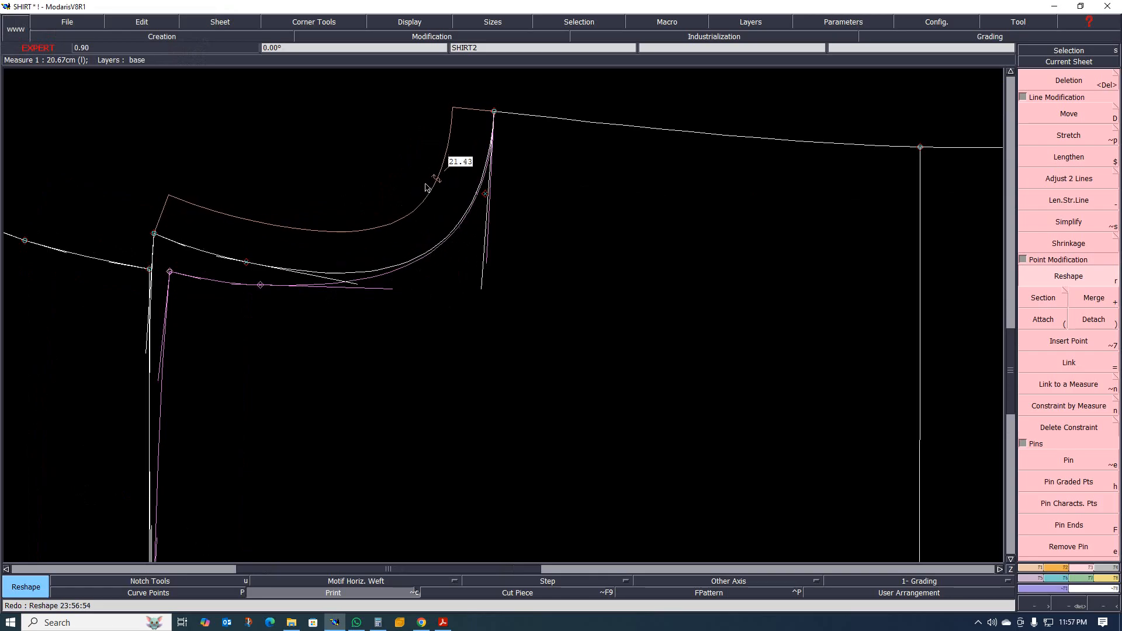
pyautogui.scroll(2, 389, 209)
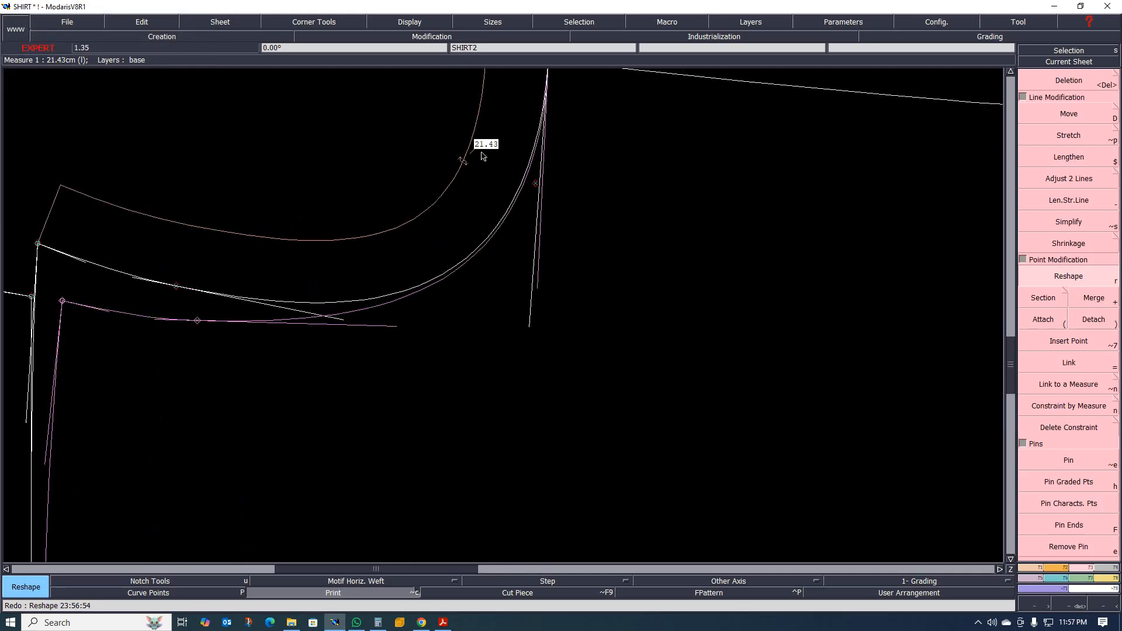
pyautogui.scroll(-3, 432, 197)
pyautogui.scroll(2, 338, 225)
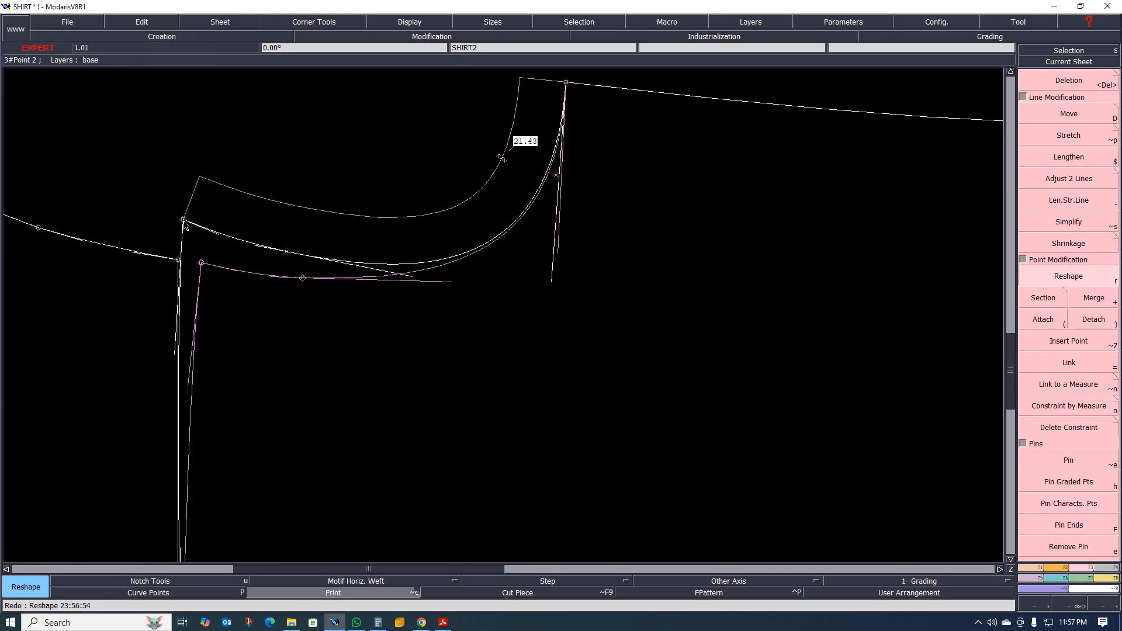
# Reshape the yoke-seam end point of the back armhole inward, fine-tuning it until the armhole curve measures 20.67 cm.
pyautogui.moveTo(183, 220); pyautogui.dragTo(201, 227)
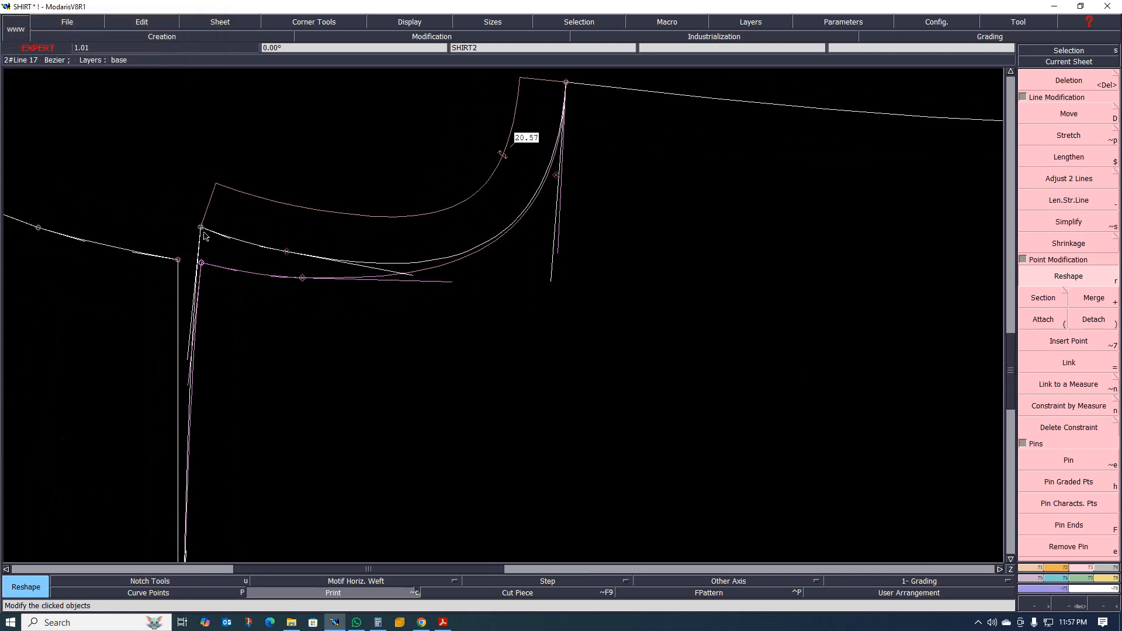
pyautogui.scroll(2, 193, 246)
pyautogui.scroll(5, 210, 225)
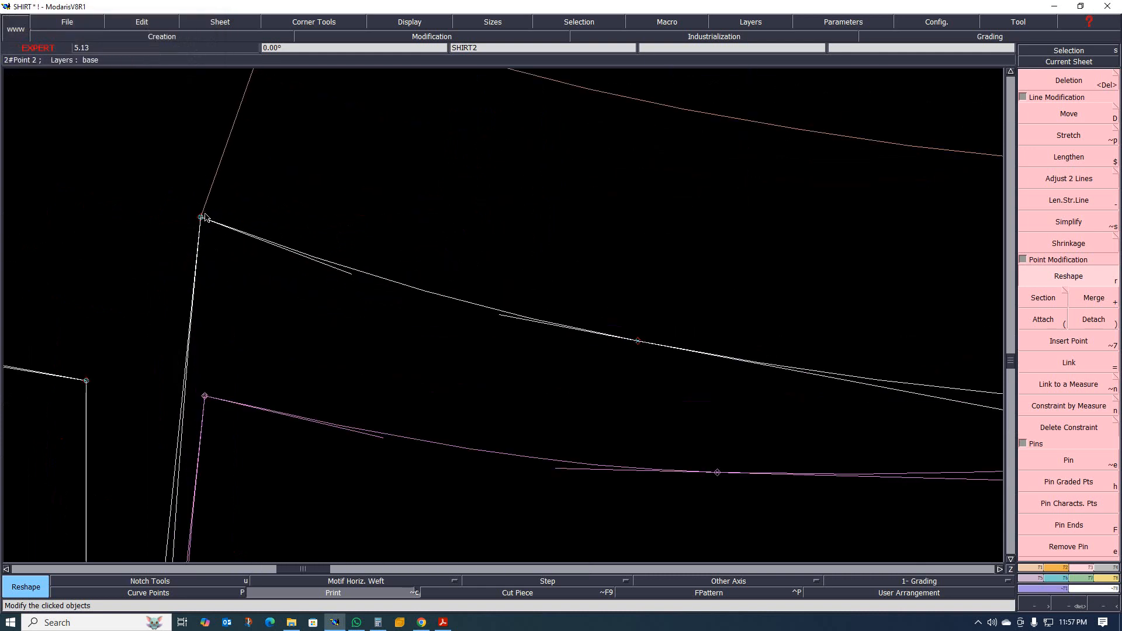
pyautogui.moveTo(201, 219); pyautogui.dragTo(200, 217)
pyautogui.scroll(-6, 176, 231)
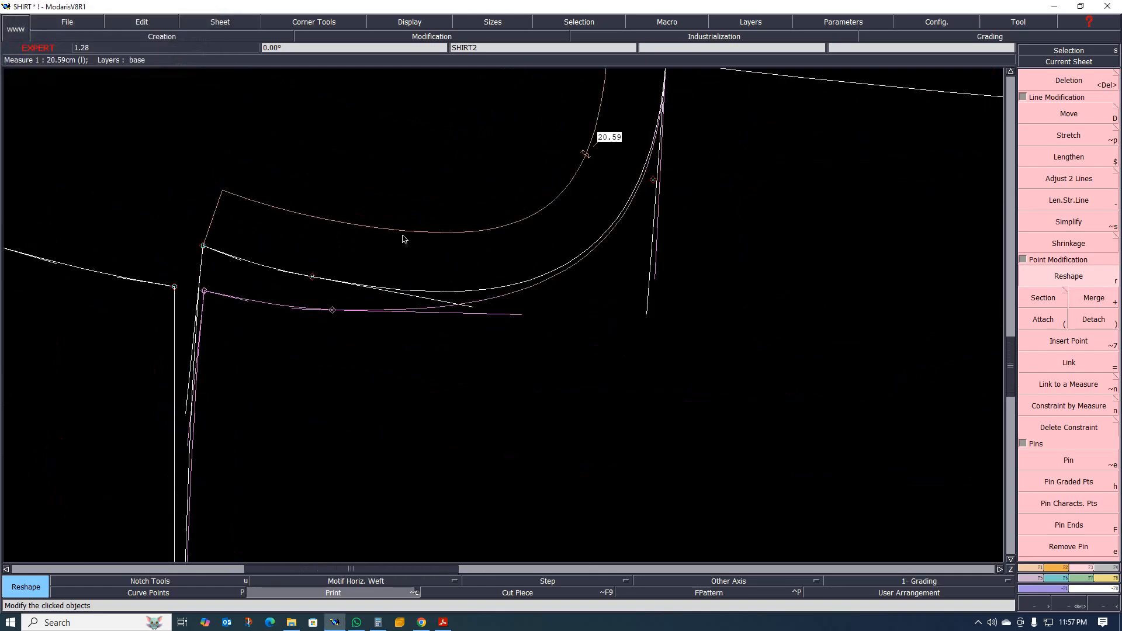
pyautogui.scroll(3, 231, 222)
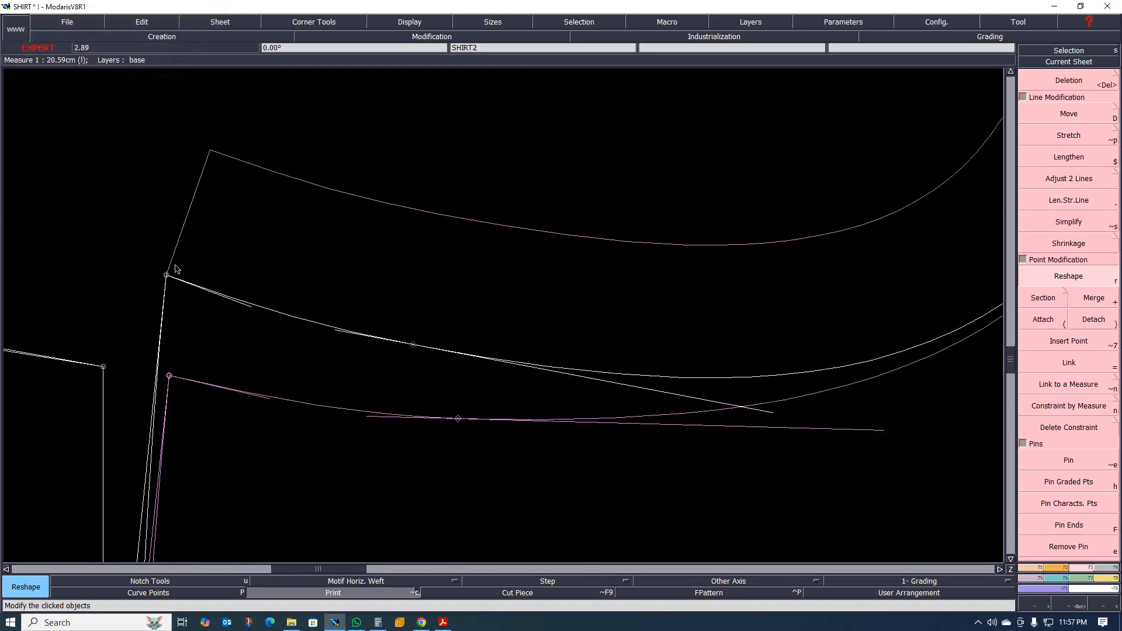
pyautogui.moveTo(167, 276); pyautogui.dragTo(163, 274)
pyautogui.scroll(-5, 333, 265)
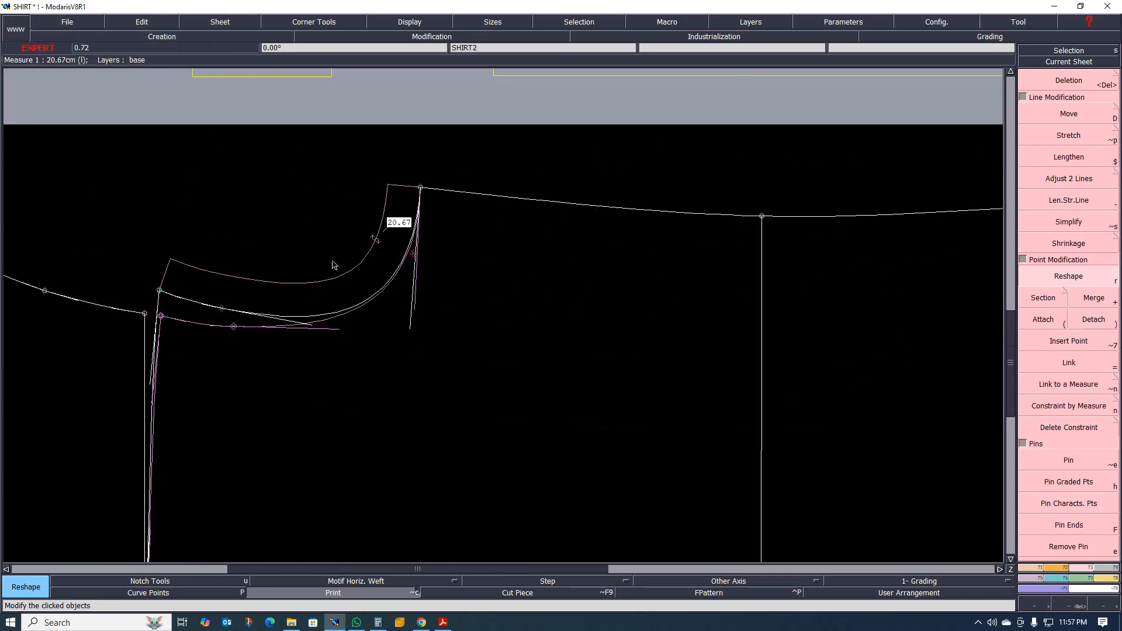
# Inspect the reshaped armhole against the original trace and check the curved yoke seam down to the pleat notches.
pyautogui.scroll(2, 328, 257)
pyautogui.scroll(-3, 425, 244)
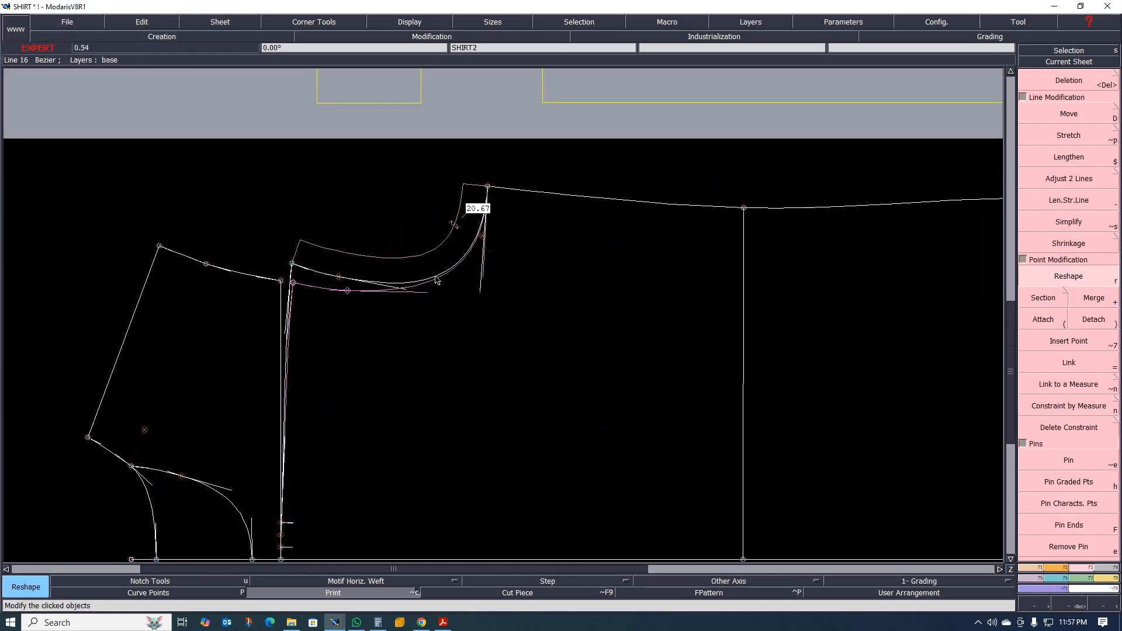
pyautogui.scroll(2, 395, 326)
pyautogui.scroll(2, 395, 325)
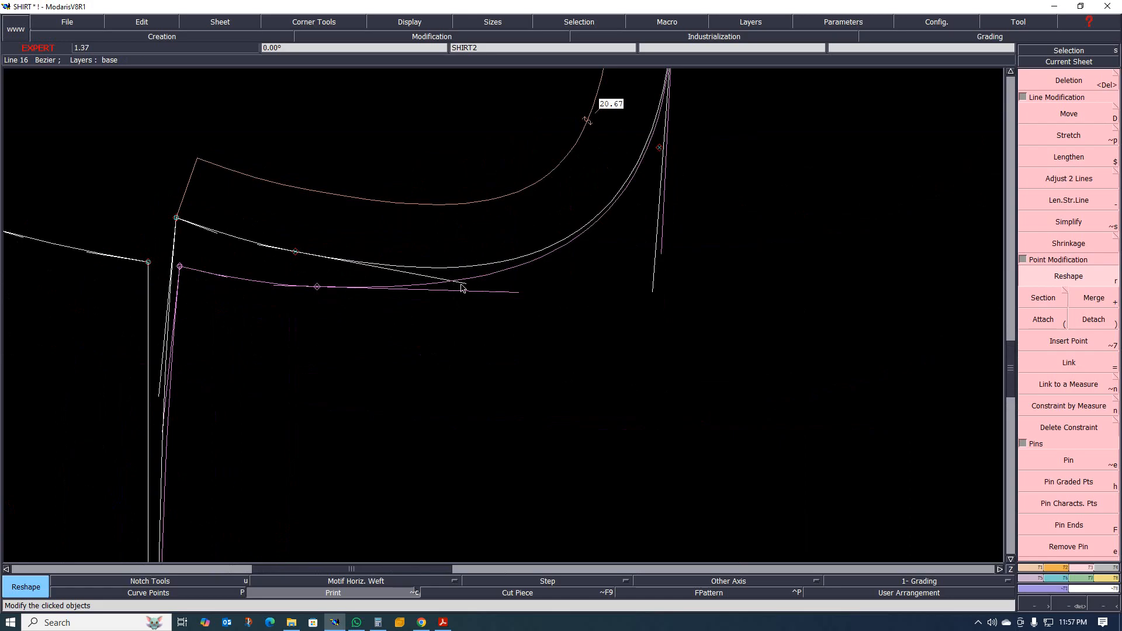
pyautogui.scroll(-7, 446, 288)
pyautogui.scroll(4, 358, 294)
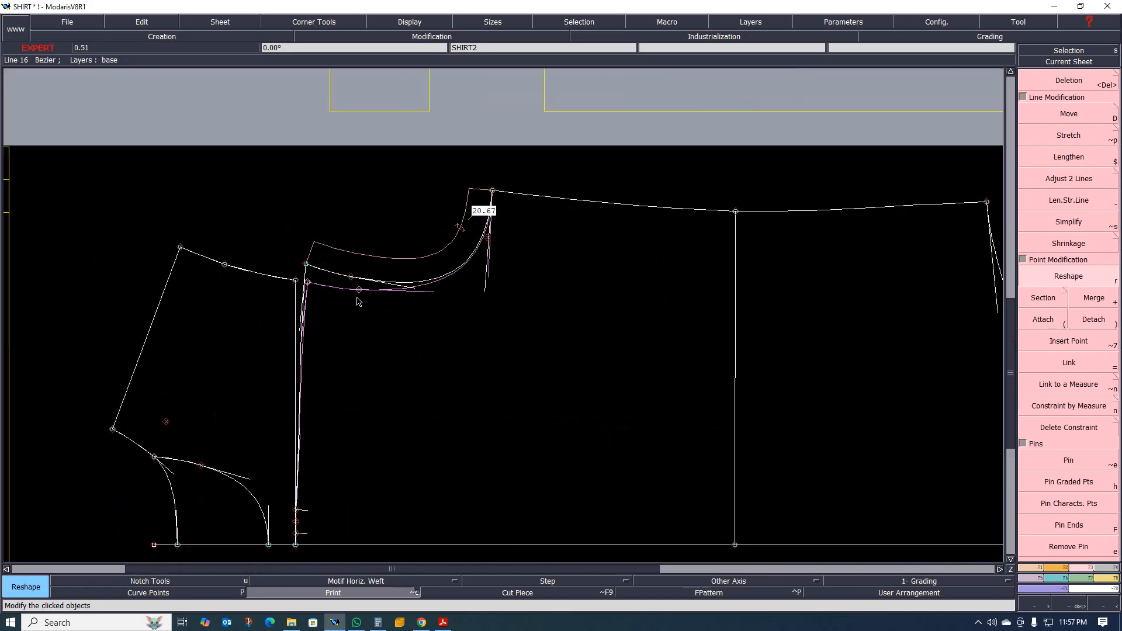
pyautogui.scroll(-3, 359, 304)
pyautogui.scroll(5, 367, 439)
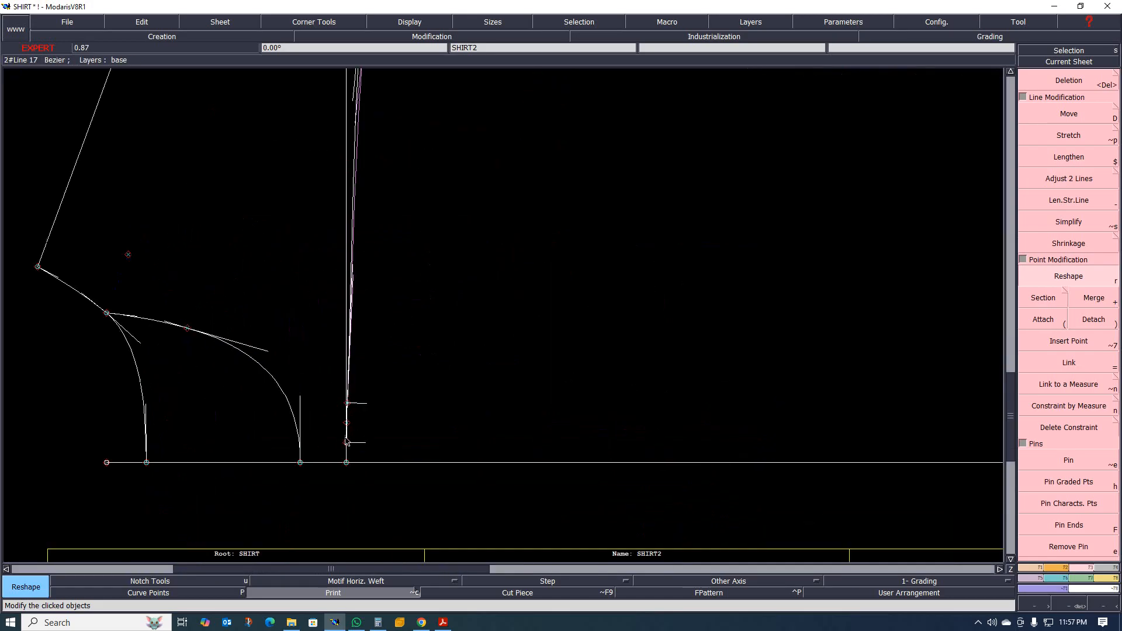
pyautogui.scroll(-8, 370, 409)
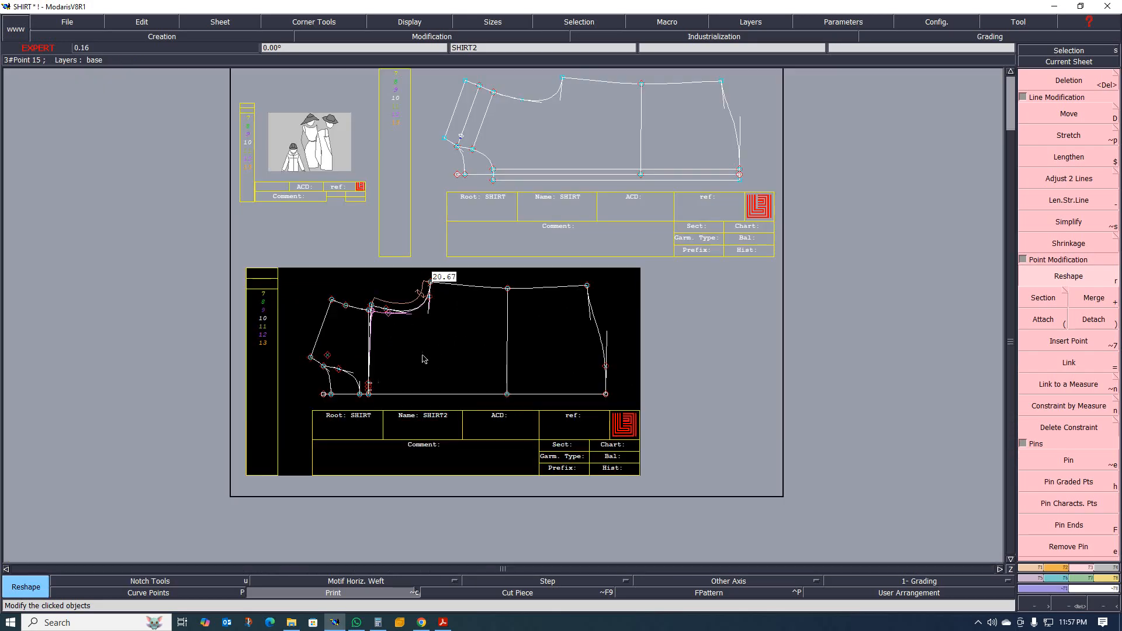
pyautogui.scroll(7, 424, 358)
pyautogui.scroll(-3, 463, 252)
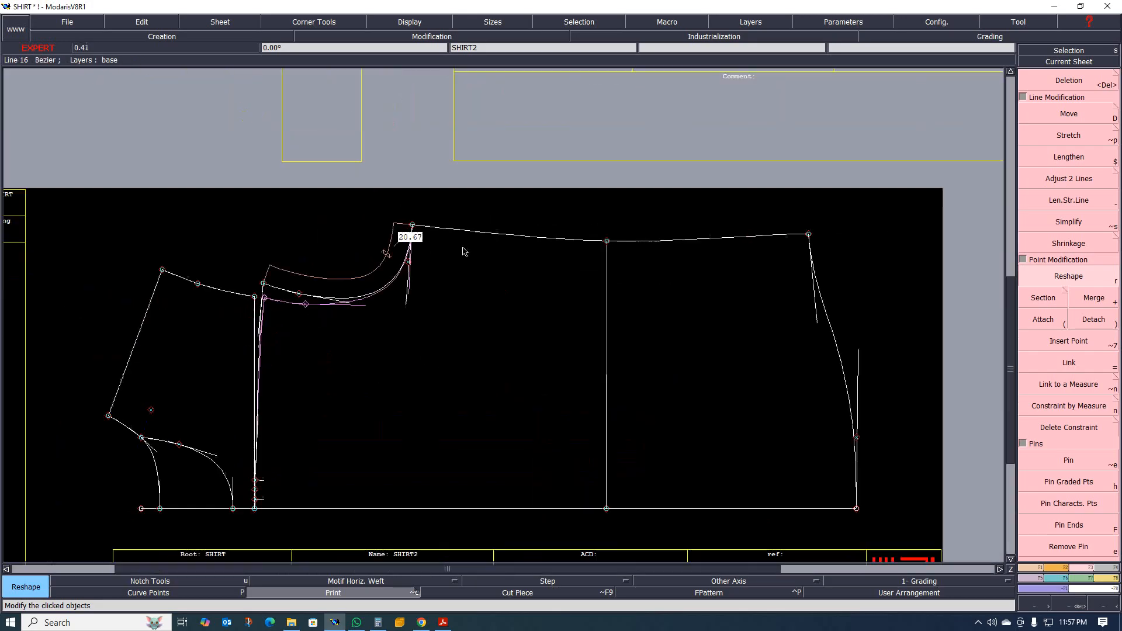
pyautogui.scroll(4, 261, 497)
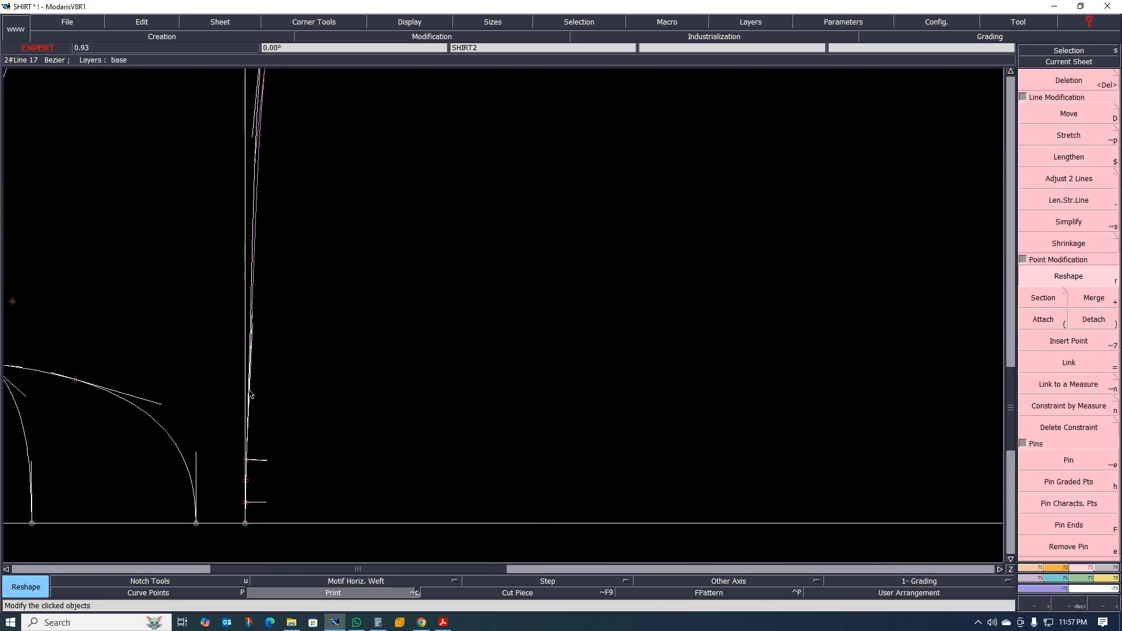
pyautogui.scroll(-5, 251, 395)
pyautogui.scroll(3, 239, 310)
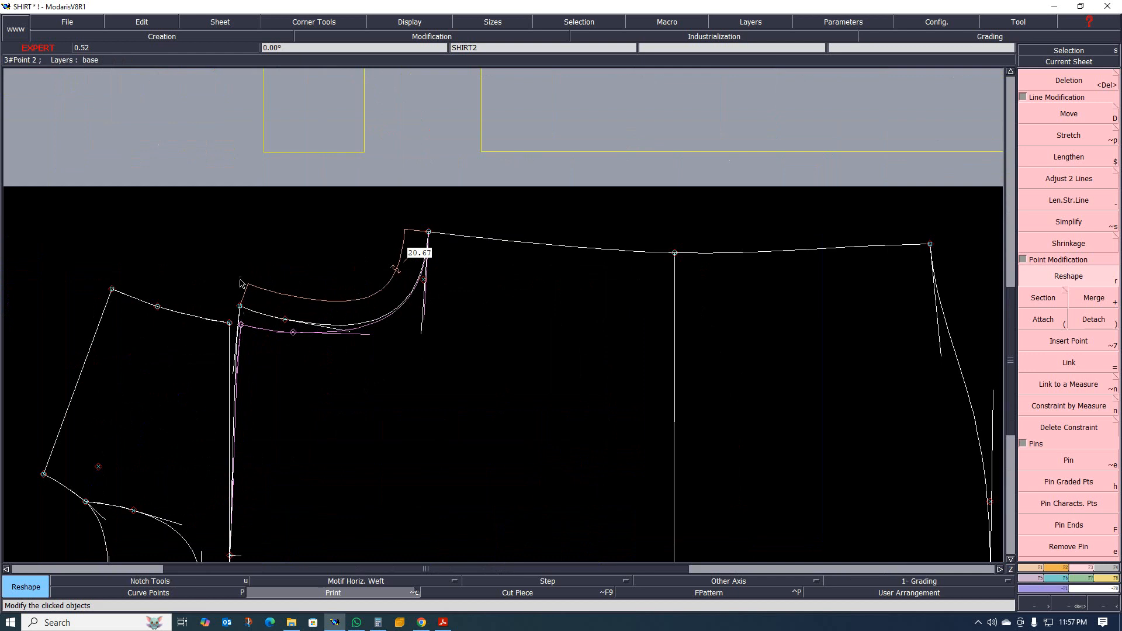
pyautogui.scroll(-4, 290, 306)
pyautogui.scroll(3, 377, 244)
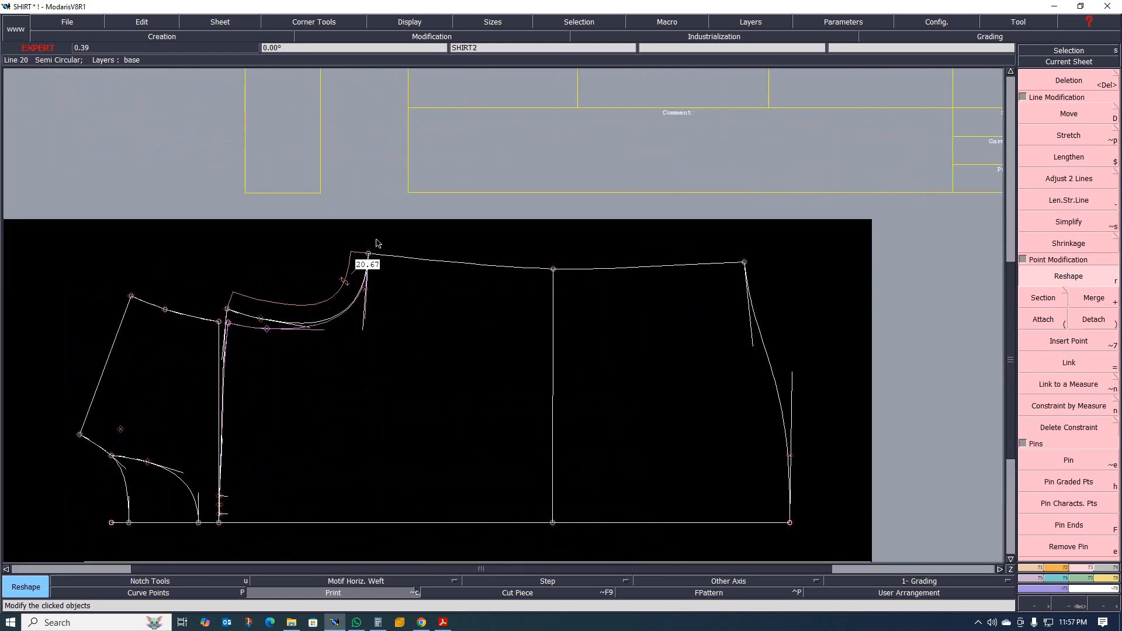
# Examine the back piece on SHIRT2 closely, from the armhole curve and side seam to the yoke seam and centre-back pleat notches.
pyautogui.scroll(2, 379, 246)
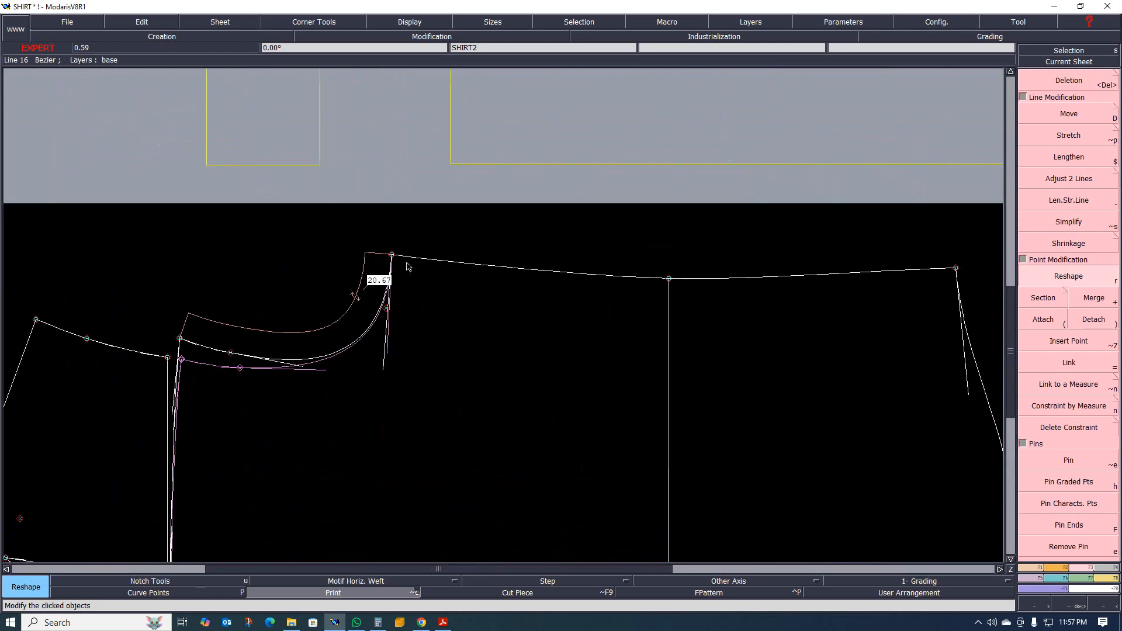
pyautogui.scroll(-3, 389, 253)
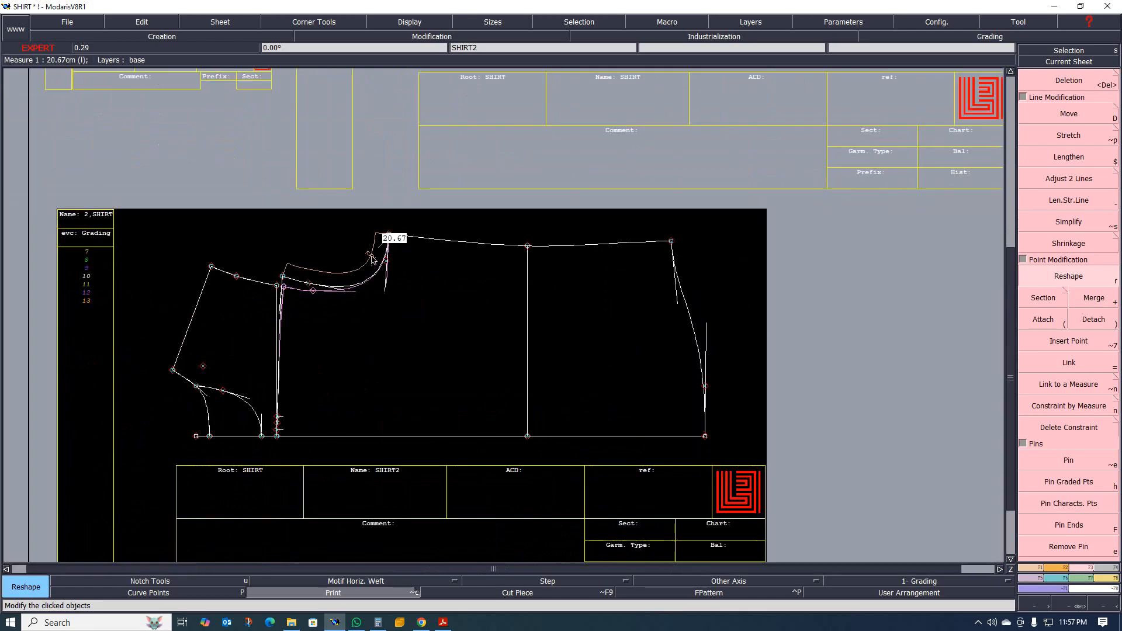
pyautogui.scroll(2, 285, 418)
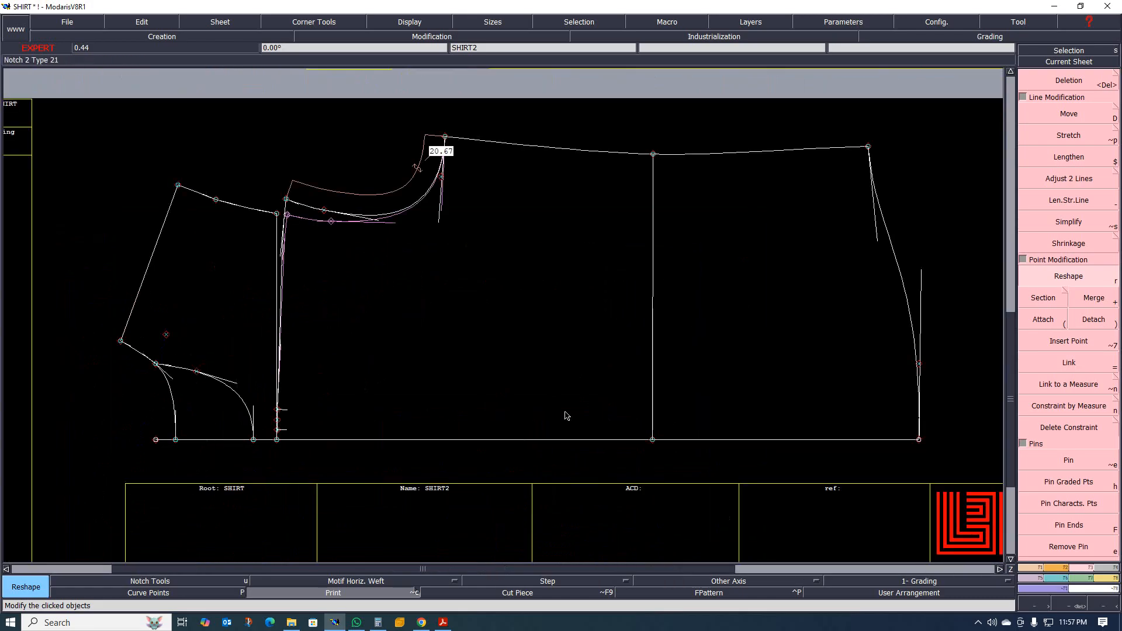
pyautogui.scroll(1, 317, 416)
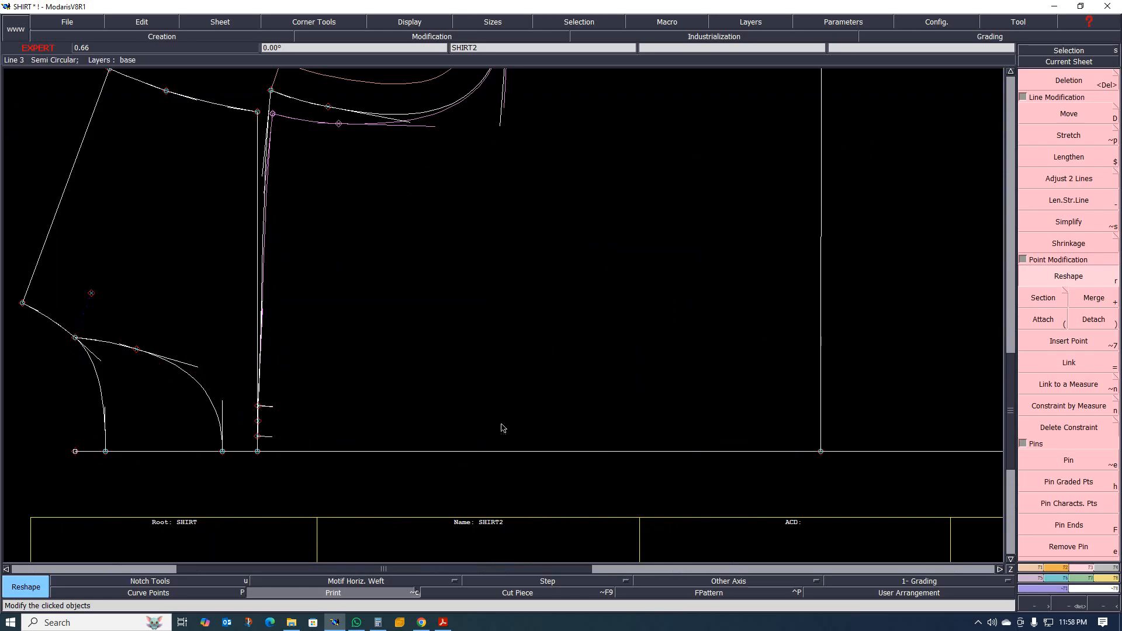
pyautogui.scroll(-8, 579, 421)
pyautogui.scroll(7, 561, 339)
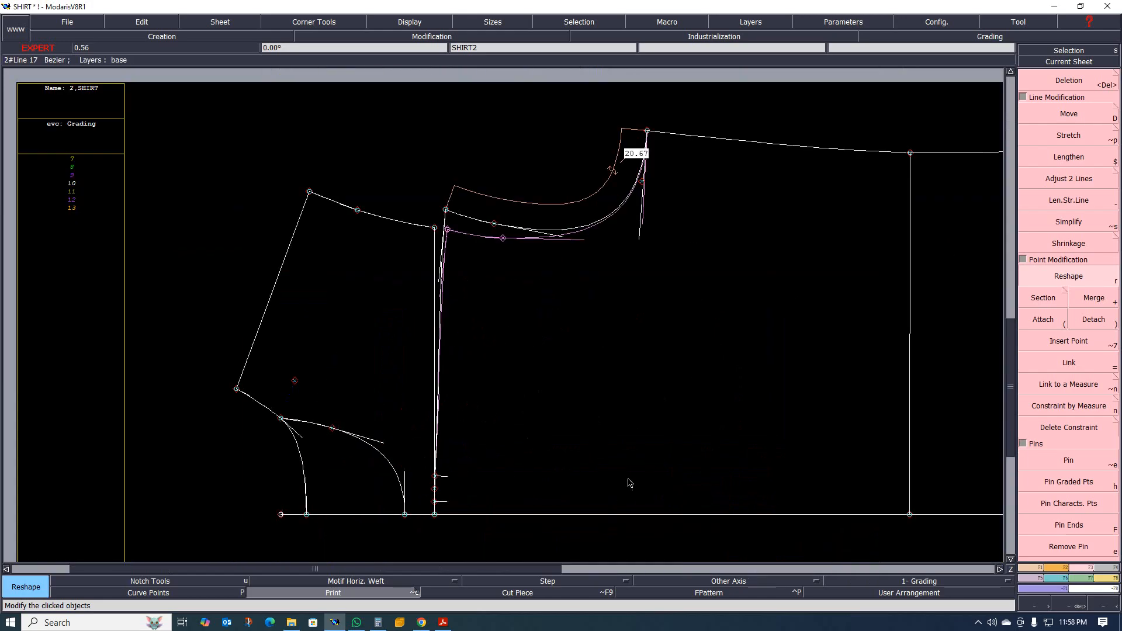
pyautogui.scroll(-1, 533, 449)
pyautogui.scroll(1, 559, 432)
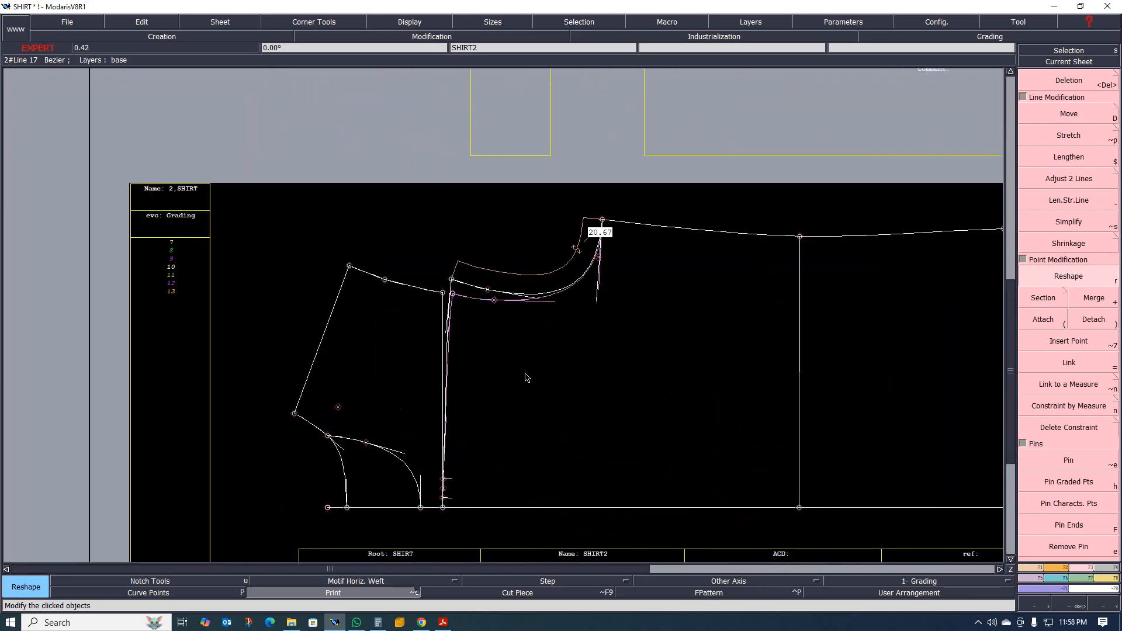
pyautogui.scroll(1, 450, 296)
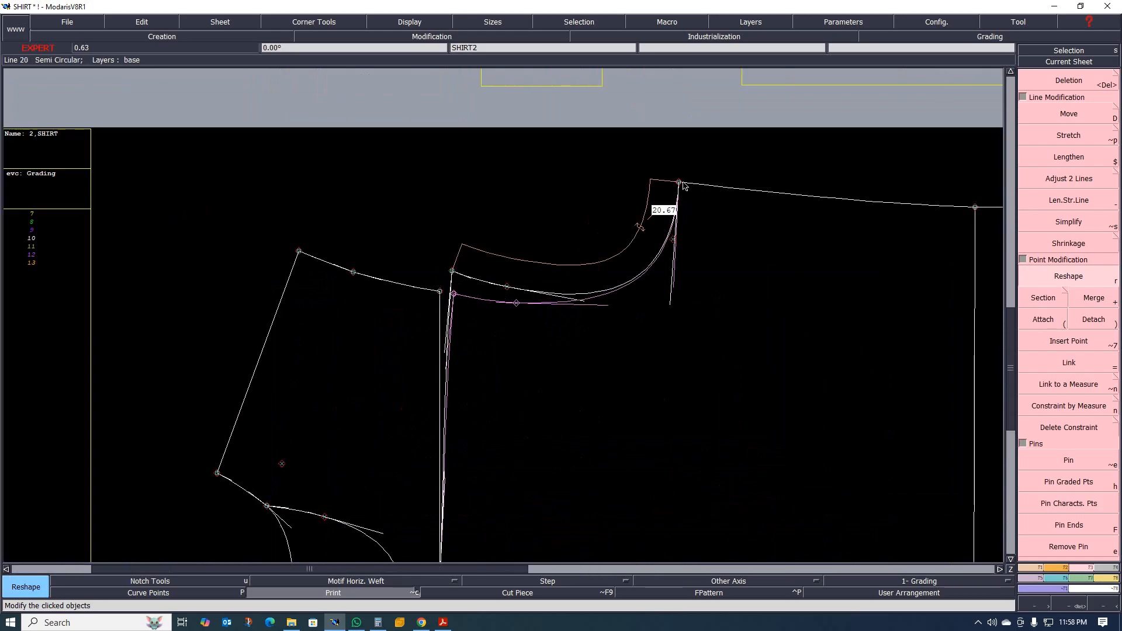
pyautogui.scroll(-1, 515, 246)
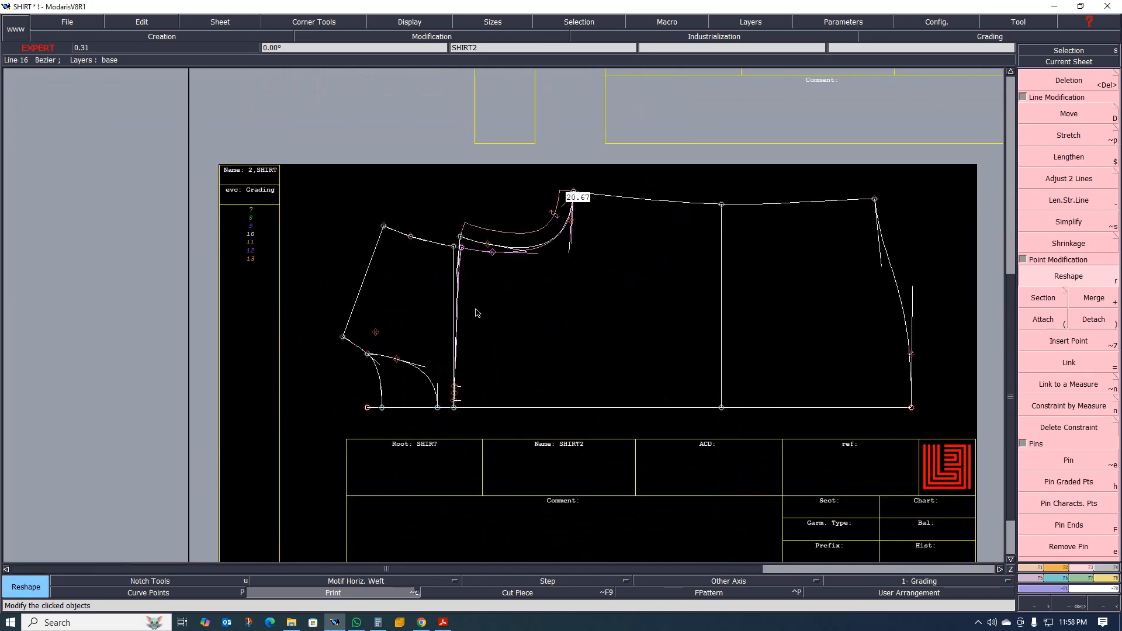
pyautogui.scroll(1, 518, 392)
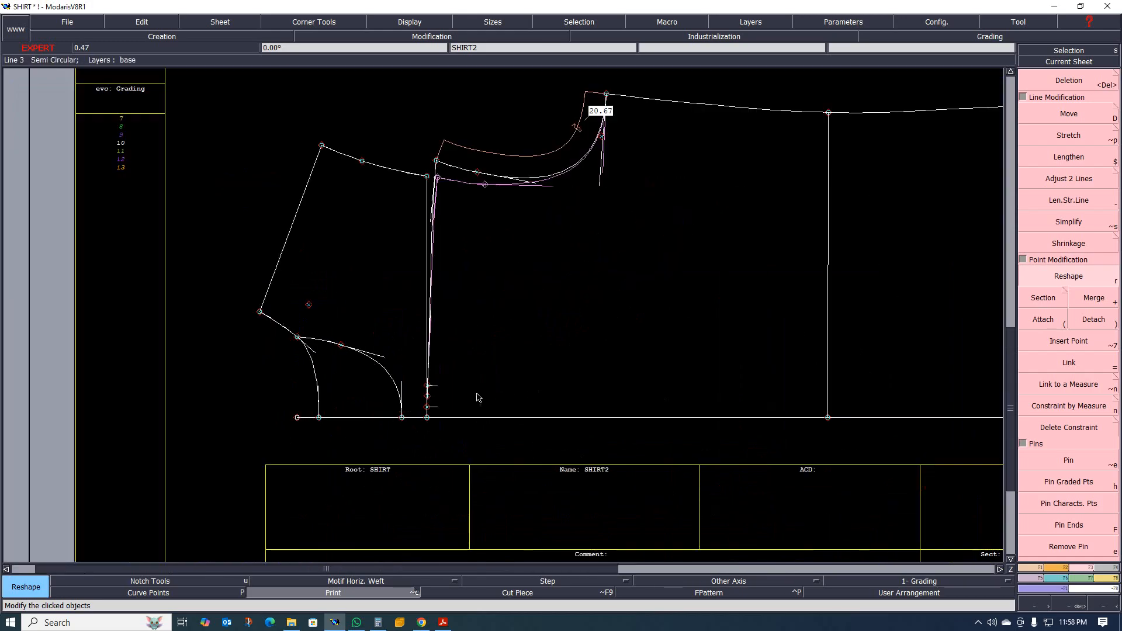
pyautogui.scroll(3, 428, 388)
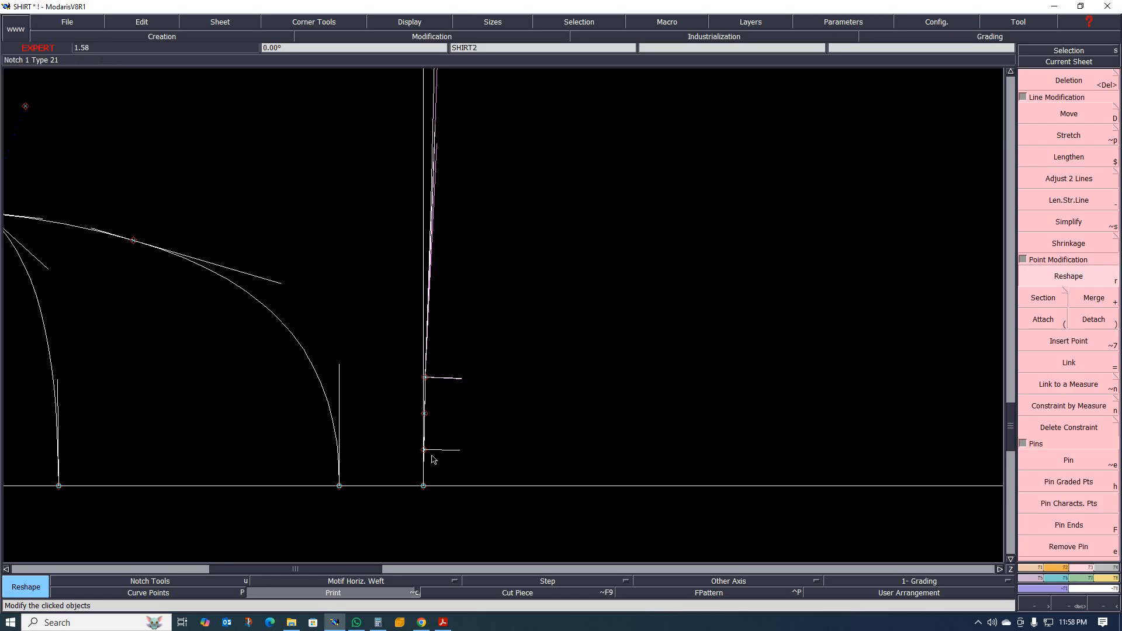
pyautogui.scroll(-1, 409, 429)
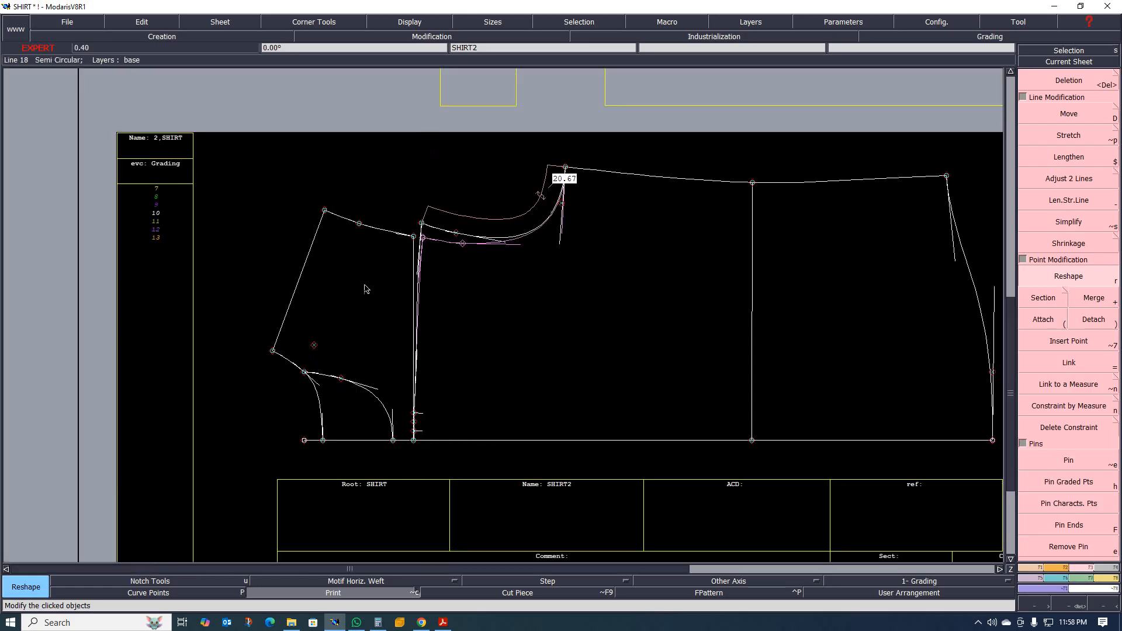
# Compare the back piece on SHIRT2 with the base SHIRT draft, examining its shoulder lines, armhole and front placket lines.
pyautogui.scroll(-2, 398, 295)
pyautogui.scroll(1, 430, 298)
pyautogui.scroll(-1, 505, 279)
pyautogui.scroll(1, 503, 288)
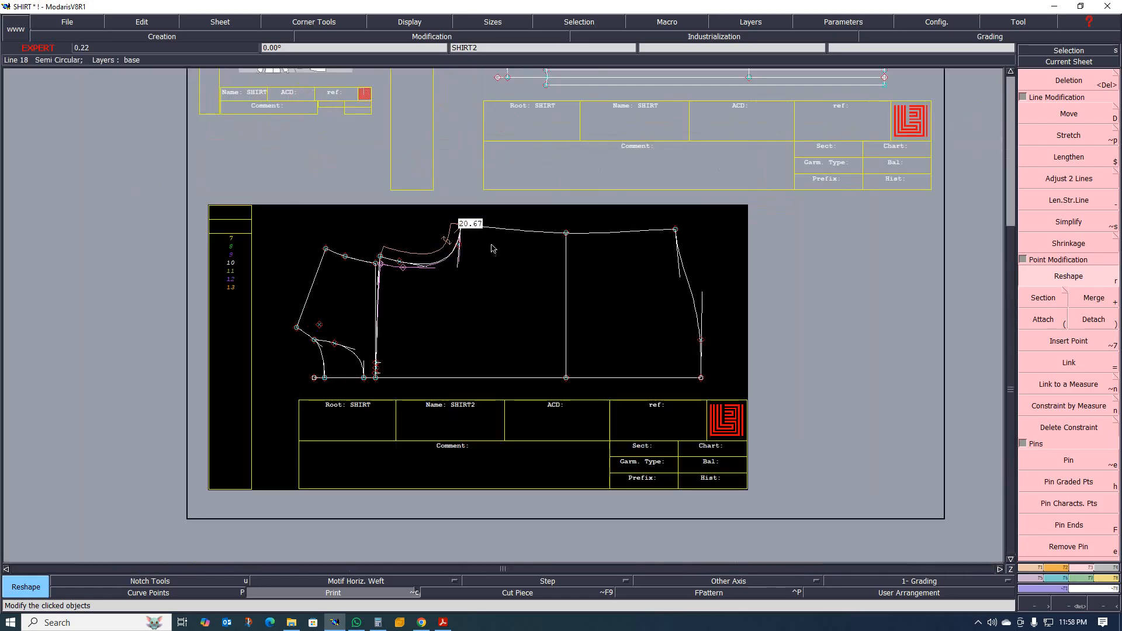
pyautogui.scroll(-2, 497, 304)
pyautogui.scroll(2, 543, 299)
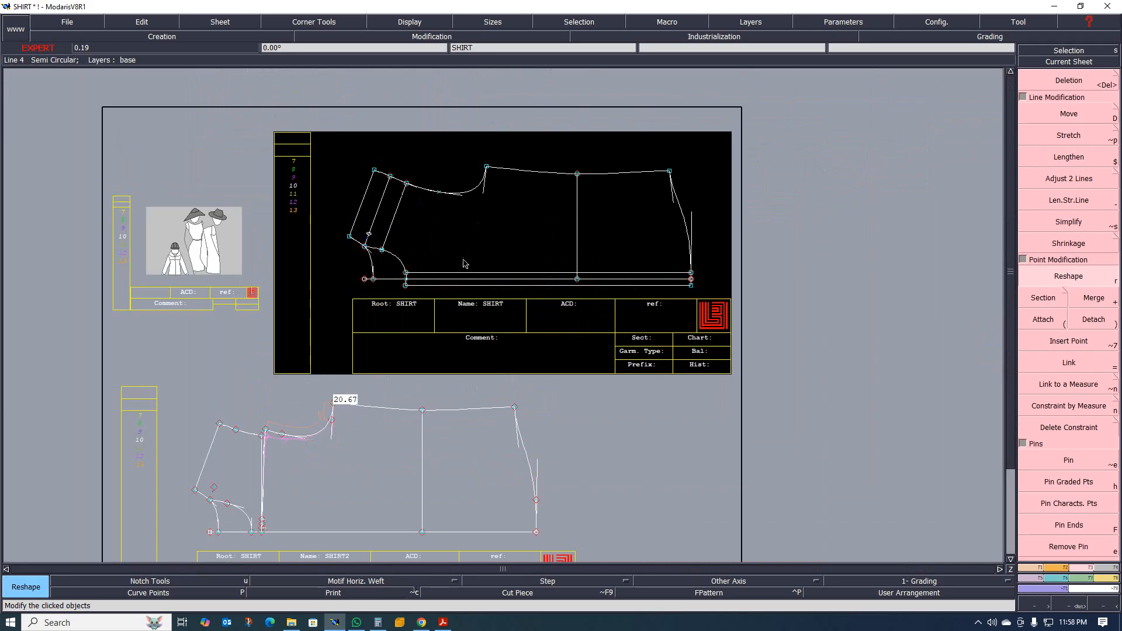
pyautogui.scroll(1, 539, 222)
pyautogui.scroll(-1, 535, 228)
pyautogui.scroll(2, 528, 219)
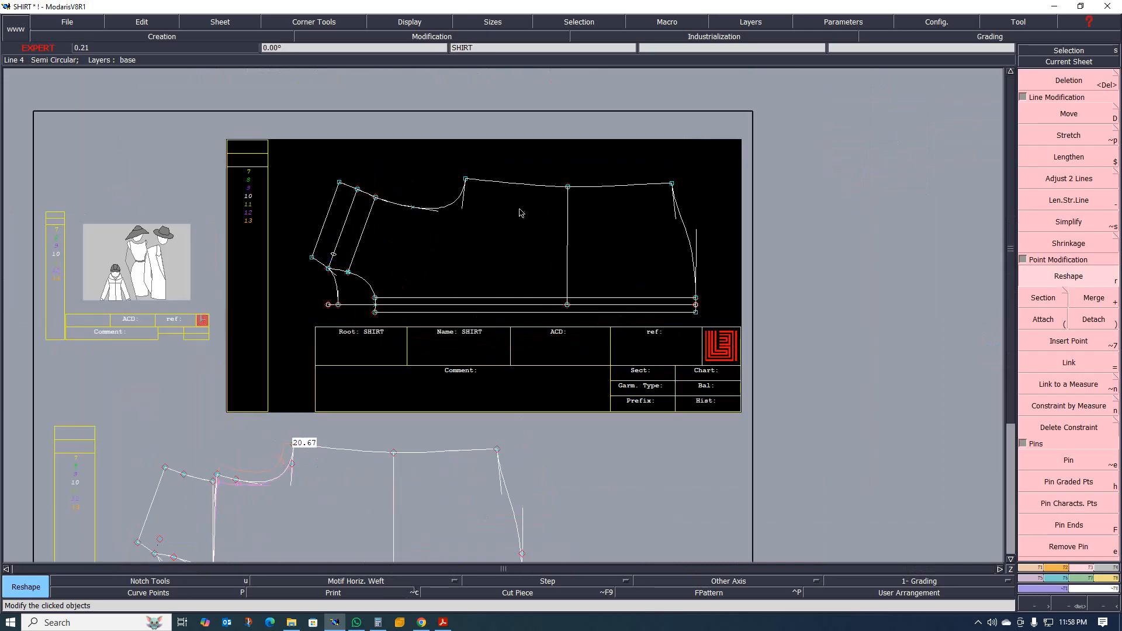
pyautogui.scroll(-1, 462, 212)
pyautogui.scroll(2, 379, 210)
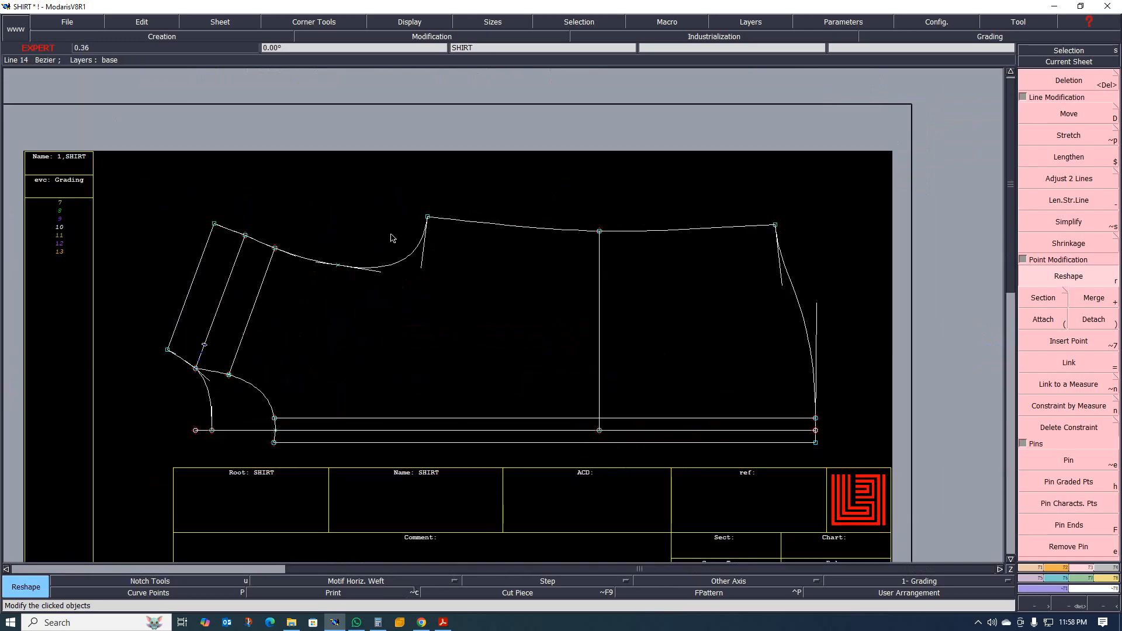
pyautogui.scroll(1, 444, 263)
pyautogui.scroll(-1, 476, 296)
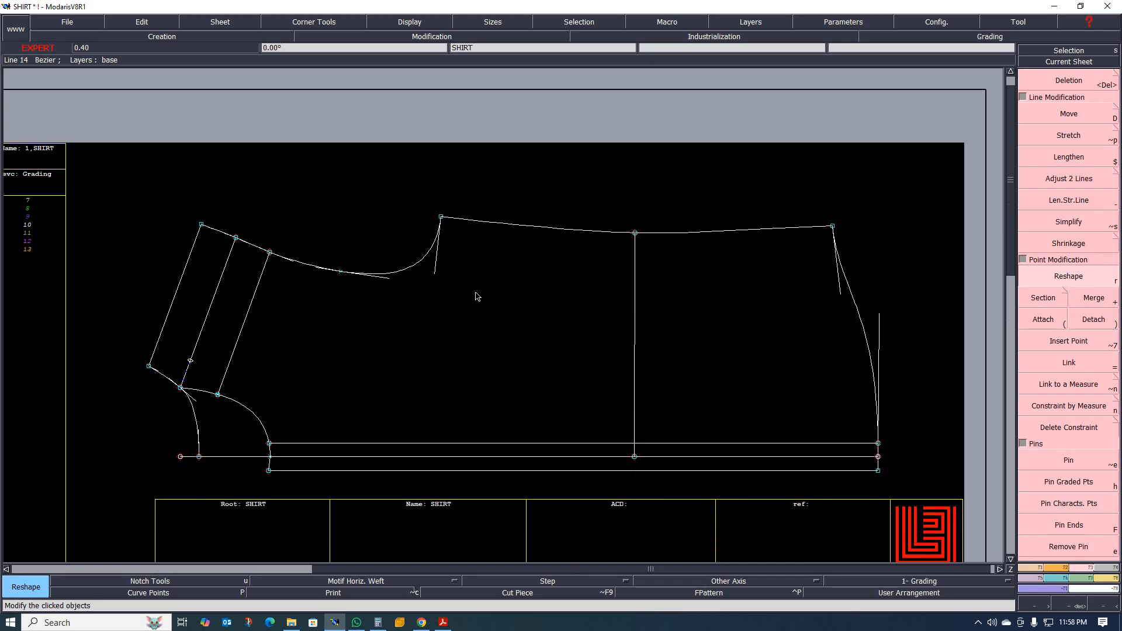
# Review the overall sheet layout, checking the SHIRT and SHIRT2 drafts against each other and the free space around them.
pyautogui.scroll(-2, 476, 297)
pyautogui.scroll(-3, 475, 377)
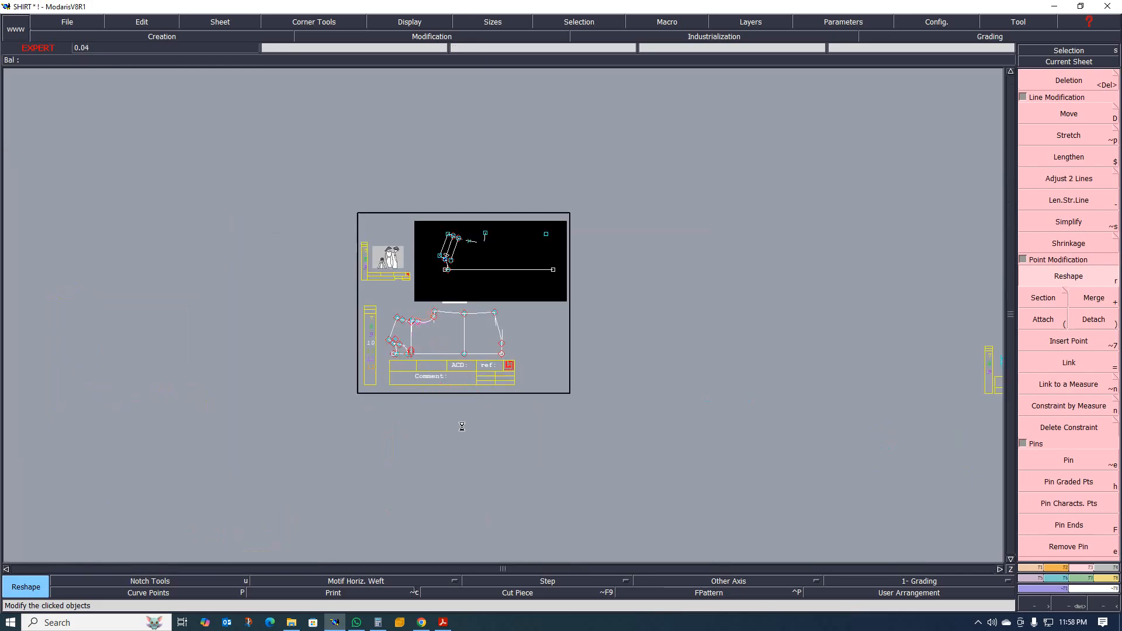
pyautogui.scroll(2, 464, 415)
pyautogui.scroll(-2, 476, 311)
pyautogui.scroll(2, 476, 311)
pyautogui.scroll(-3, 444, 263)
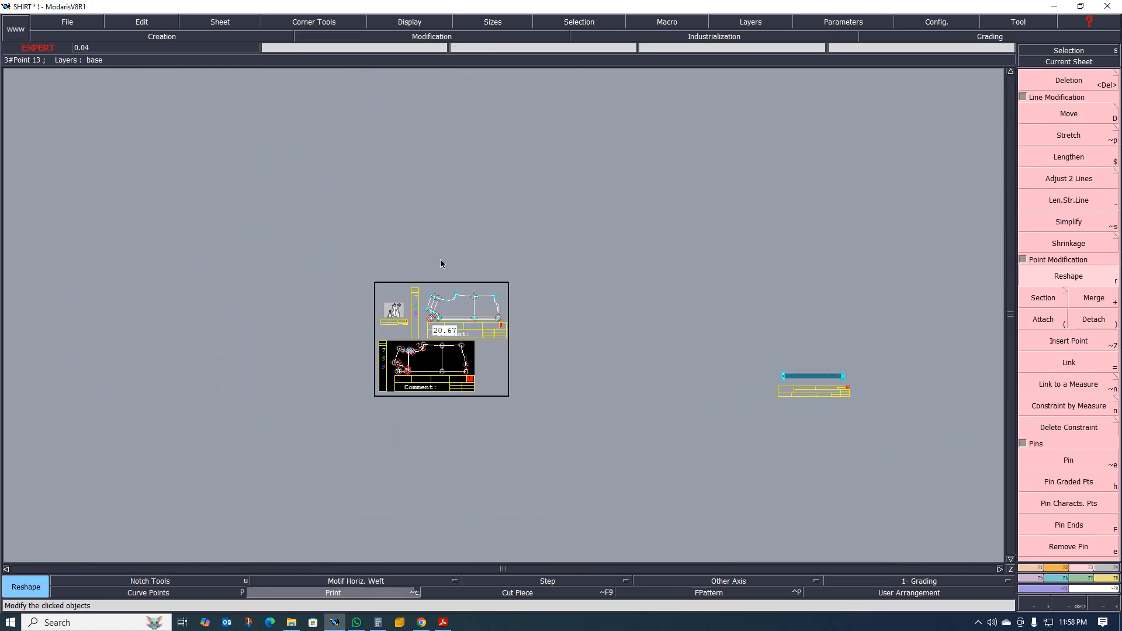
pyautogui.scroll(1, 479, 310)
pyautogui.scroll(2, 450, 304)
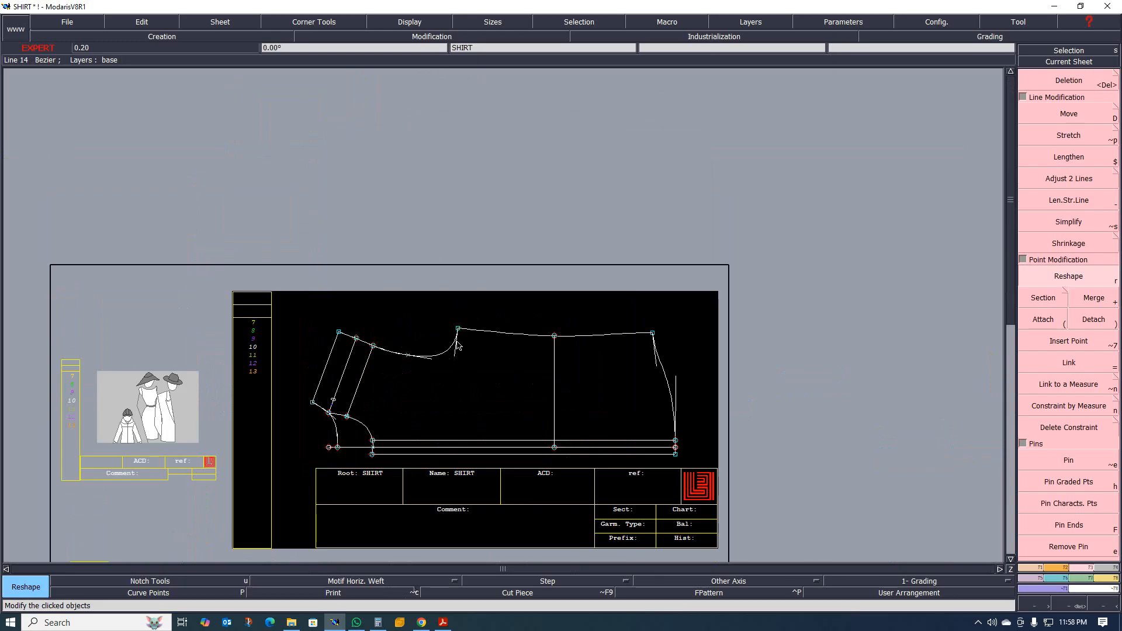
pyautogui.scroll(-1, 413, 333)
pyautogui.scroll(2, 458, 325)
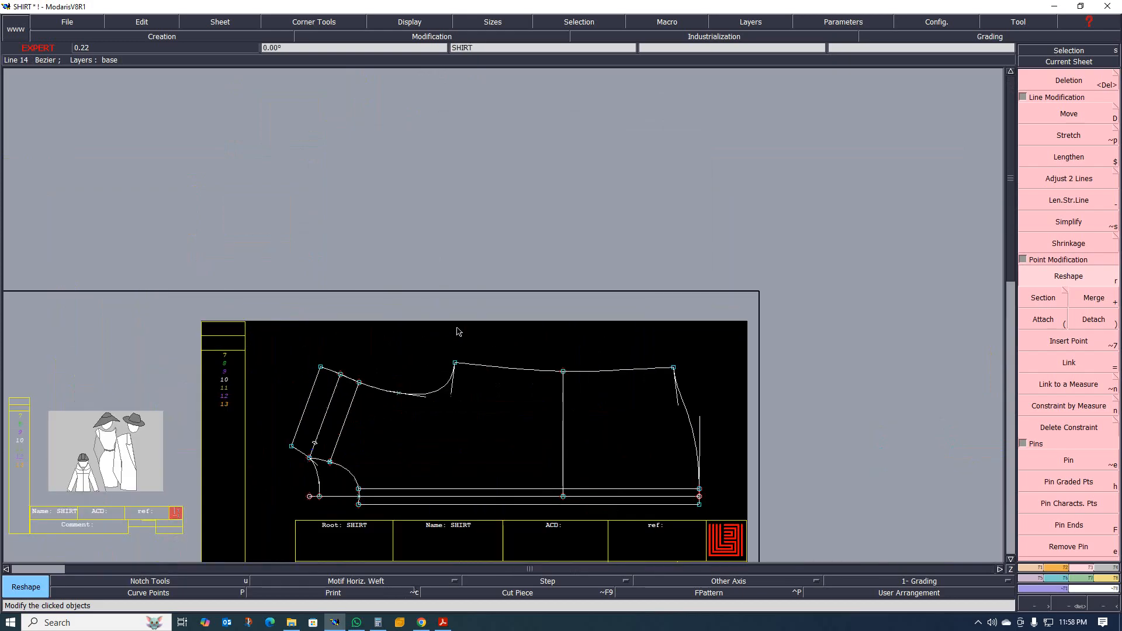
pyautogui.scroll(-1, 462, 322)
pyautogui.scroll(2, 463, 335)
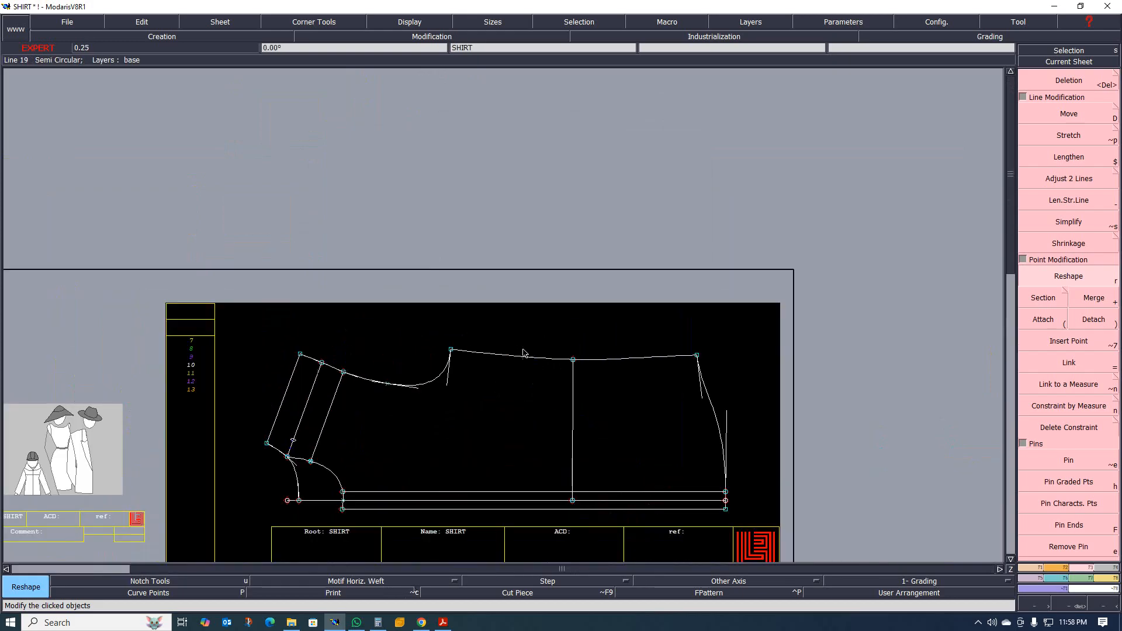
pyautogui.scroll(1, 524, 334)
pyautogui.scroll(-7, 499, 395)
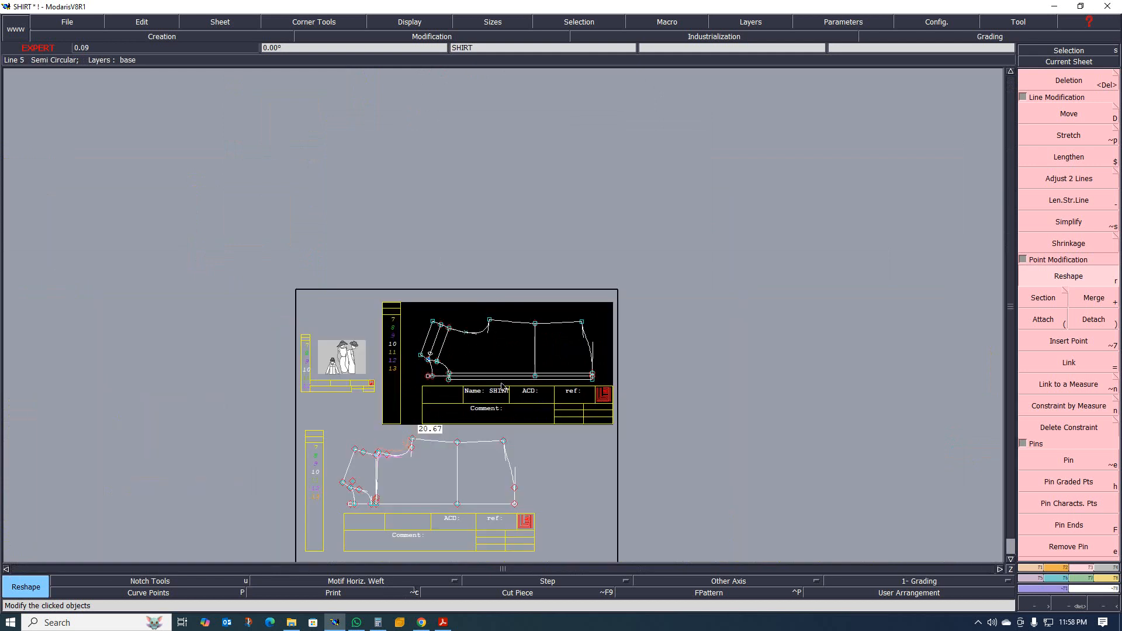
pyautogui.scroll(2, 469, 416)
pyautogui.scroll(1, 472, 455)
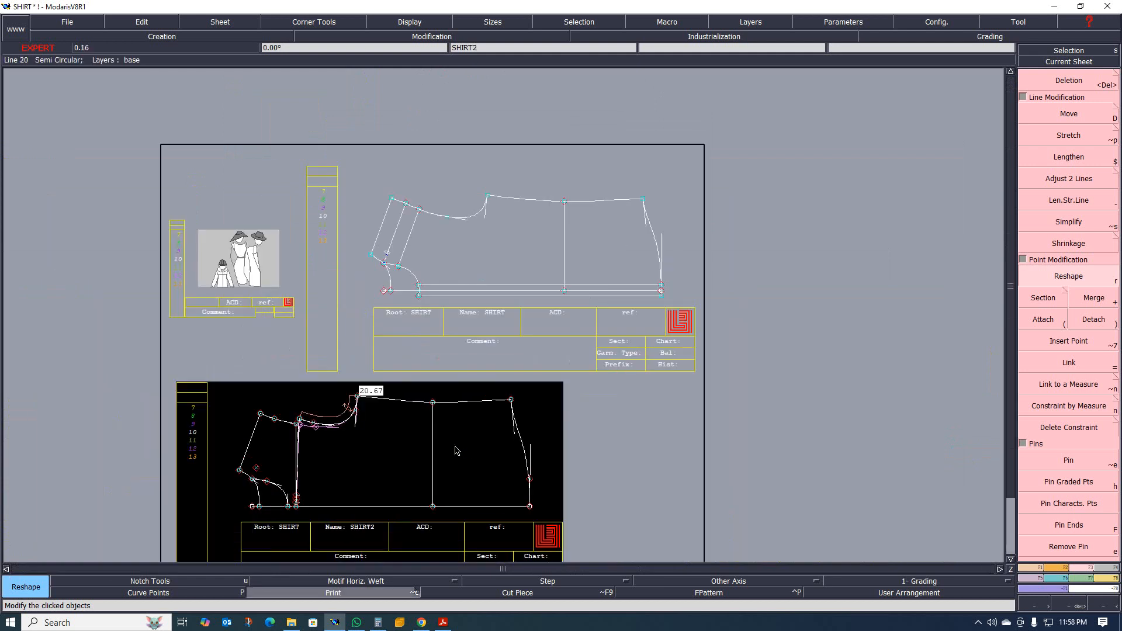
pyautogui.scroll(-5, 409, 380)
pyautogui.scroll(6, 466, 270)
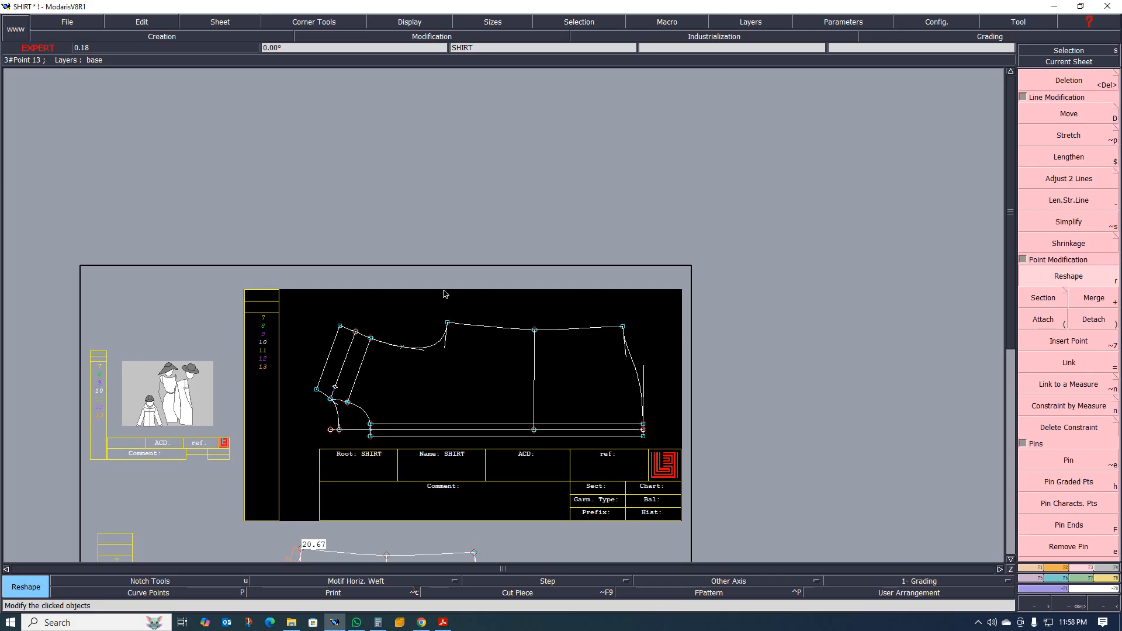
pyautogui.scroll(1, 381, 444)
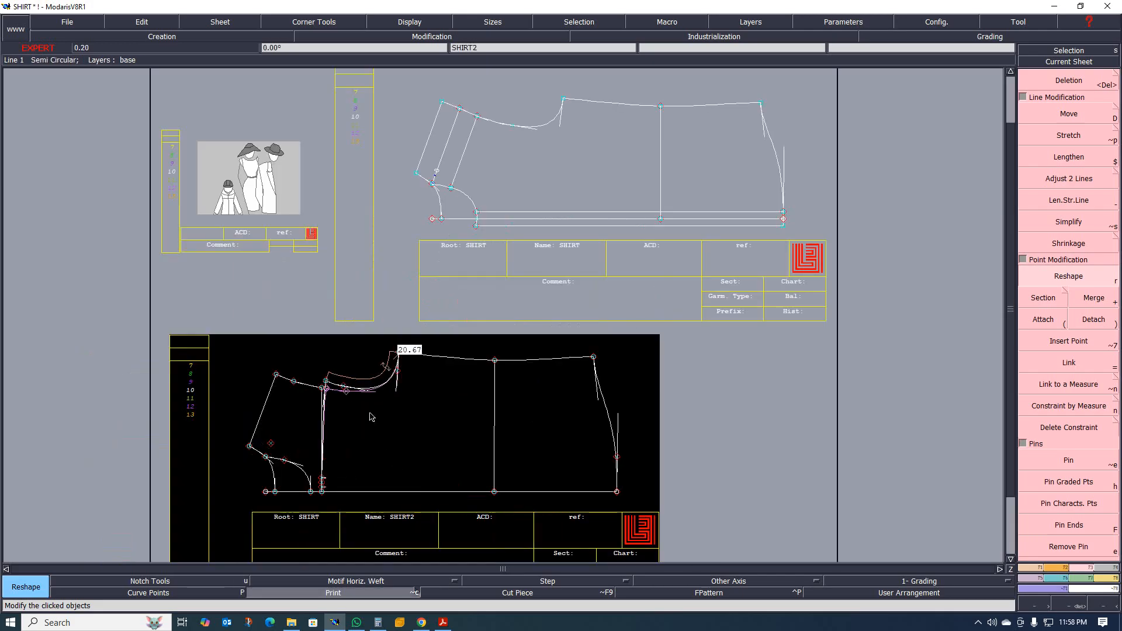
pyautogui.scroll(2, 370, 417)
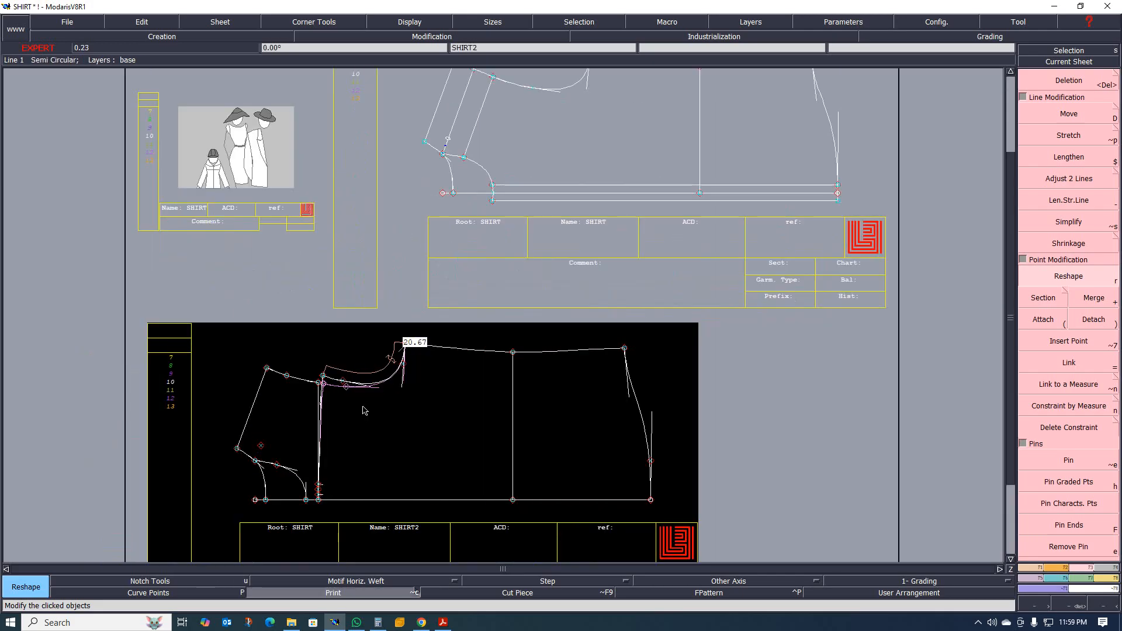
pyautogui.scroll(-5, 364, 409)
pyautogui.scroll(6, 472, 221)
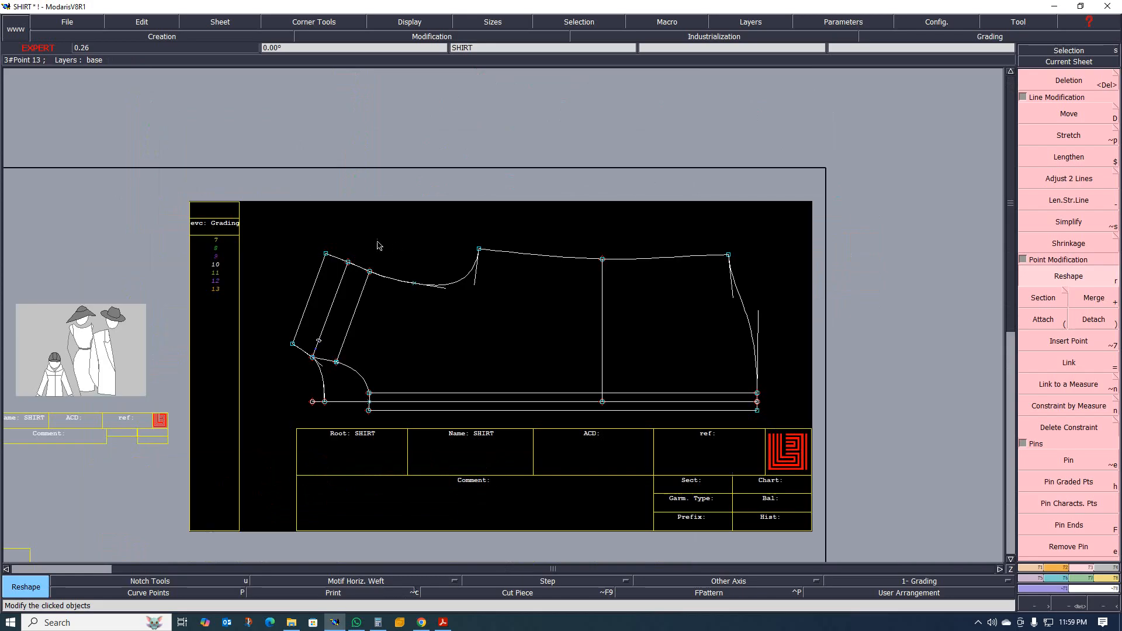
# Start a rectangle in the empty work area above the SHIRT sheet by placing its first corner.
pyautogui.scroll(-3, 378, 243)
pyautogui.hotkey('shift', 'r')
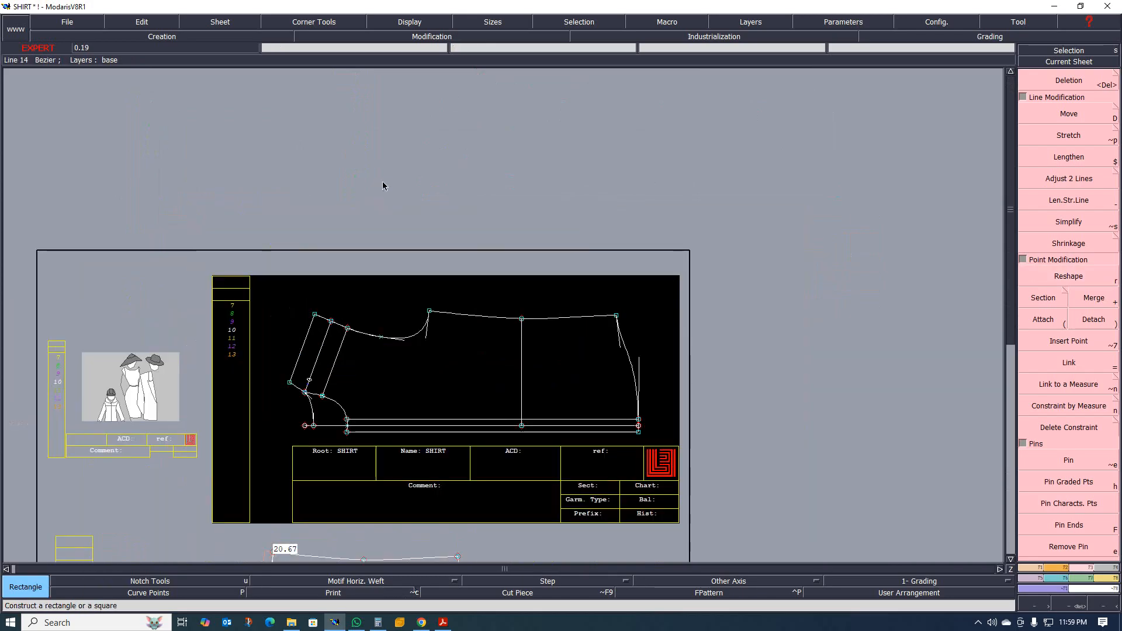
pyautogui.click(353, 154)
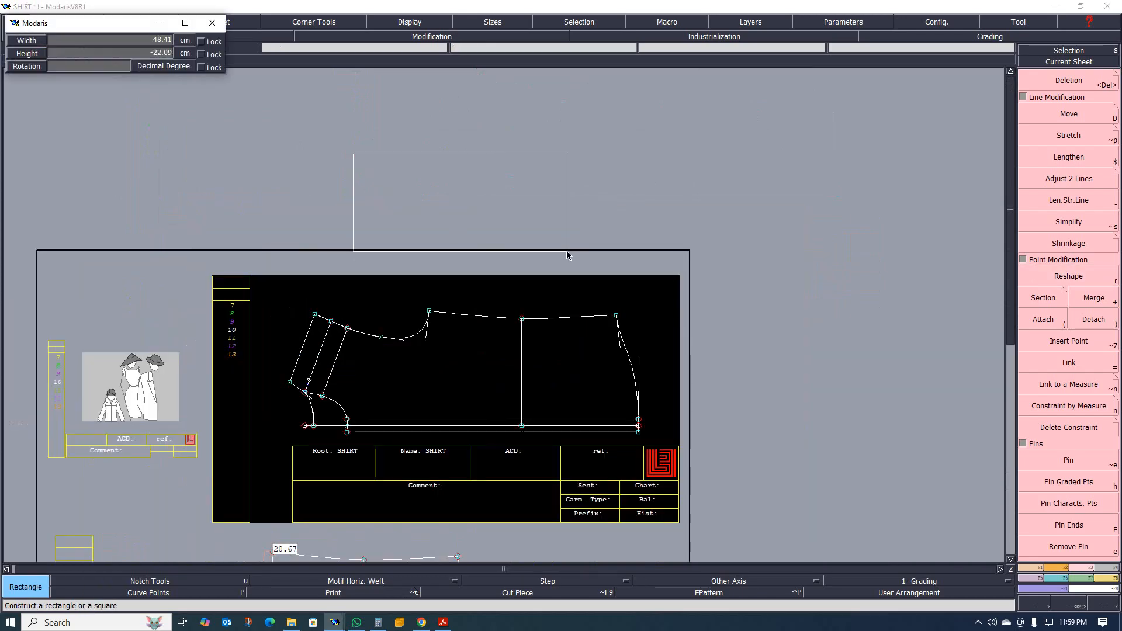
# Switch to the tech pack PDF in Acrobat and review the back and front measurement sketches and the Measurement Specification table.
pyautogui.click(444, 623)
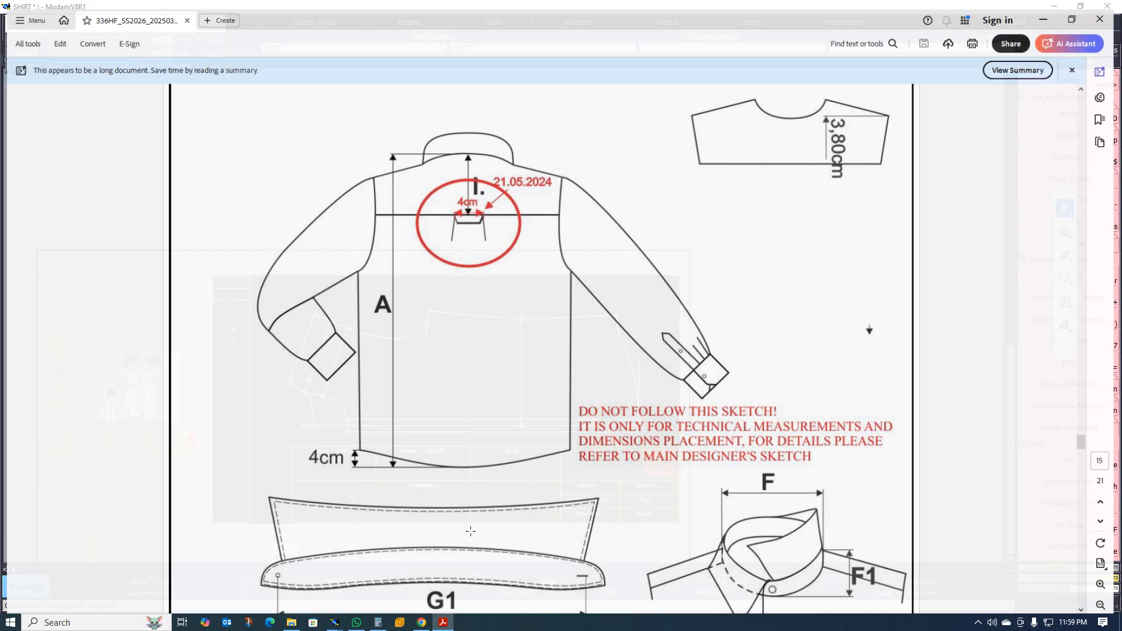
pyautogui.scroll(6, 433, 356)
pyautogui.scroll(-6, 462, 398)
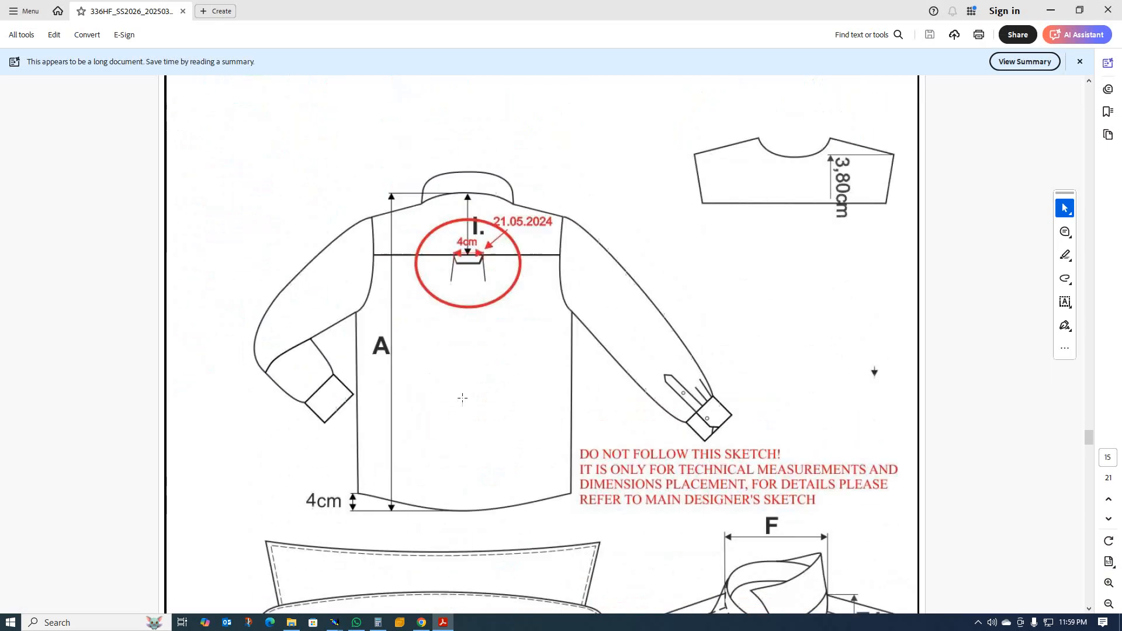
pyautogui.scroll(15, 463, 398)
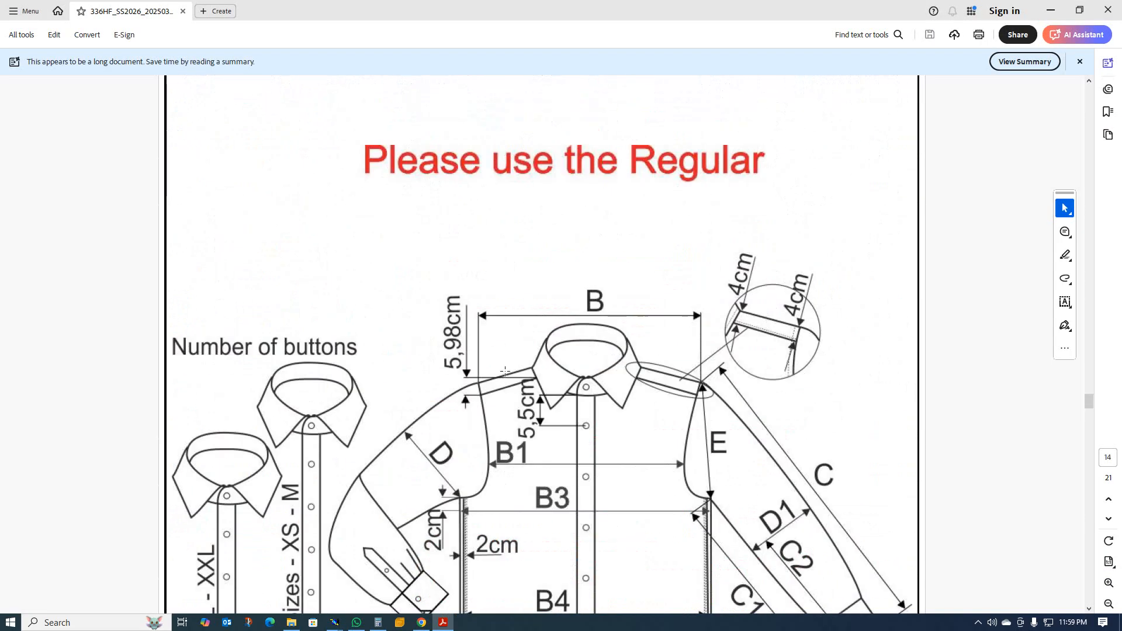
pyautogui.scroll(6, 504, 373)
pyautogui.scroll(-6, 503, 373)
pyautogui.scroll(-3, 672, 432)
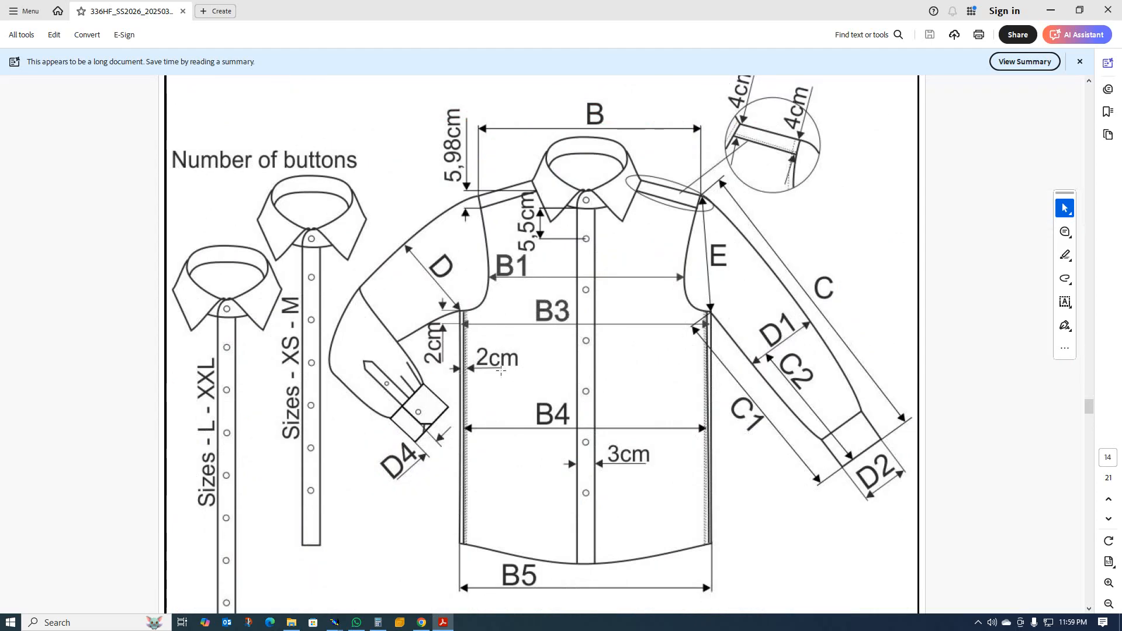
pyautogui.scroll(20, 501, 367)
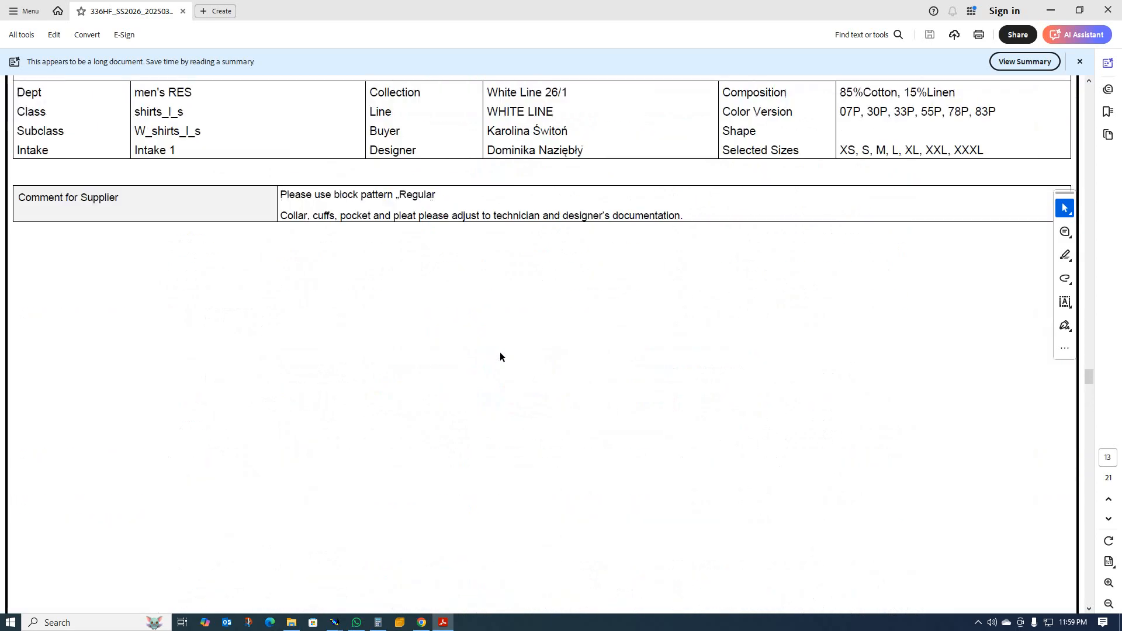
pyautogui.scroll(5, 501, 344)
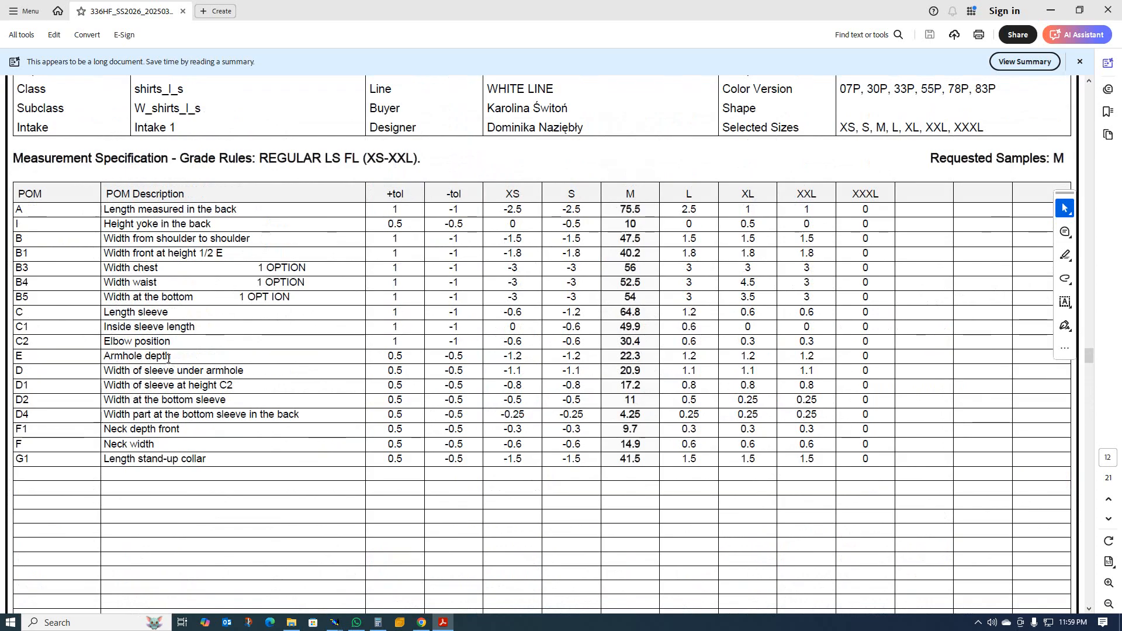
# Check the sleeve dimensions on the tech pack's front sketch and select the size M sleeve length in the Measurement Specification table.
pyautogui.scroll(-15, 461, 433)
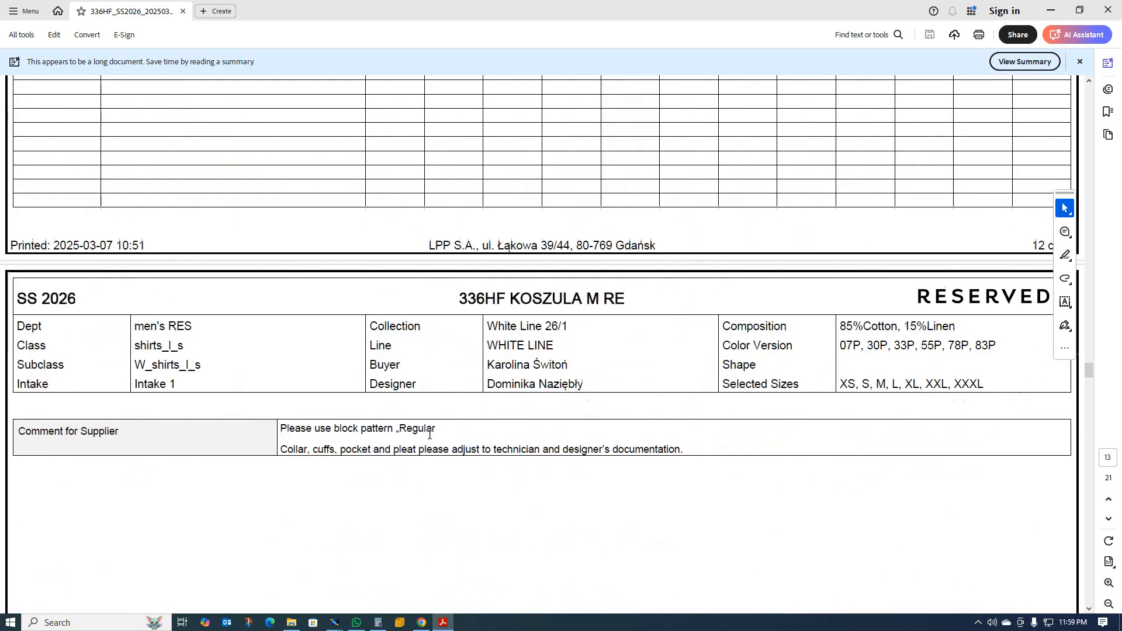
pyautogui.scroll(-5, 528, 449)
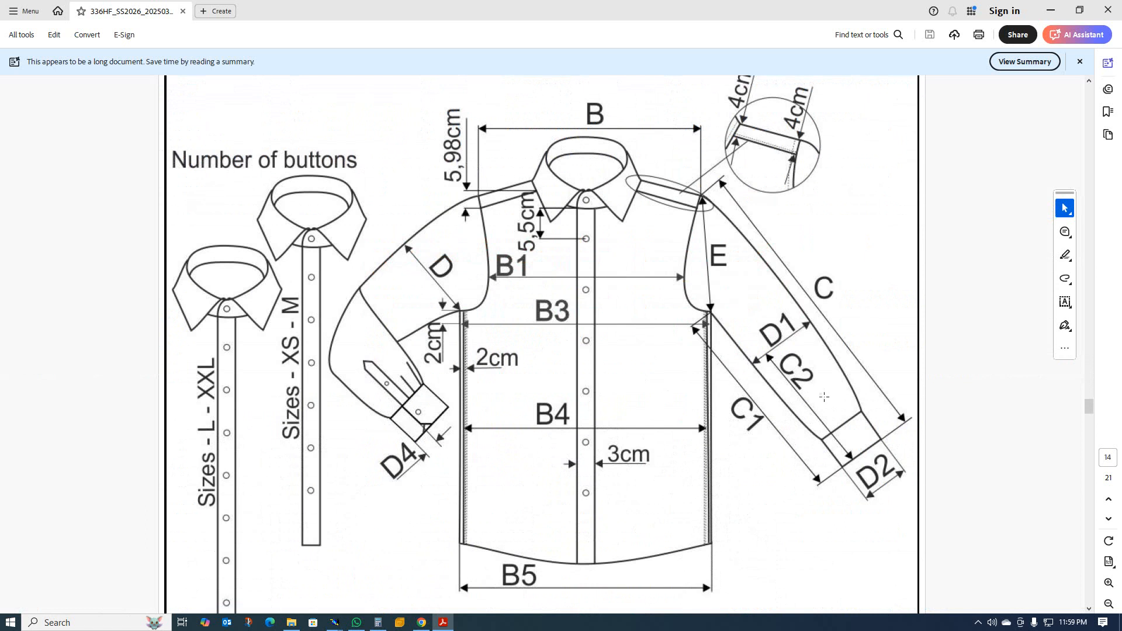
pyautogui.scroll(-3, 481, 346)
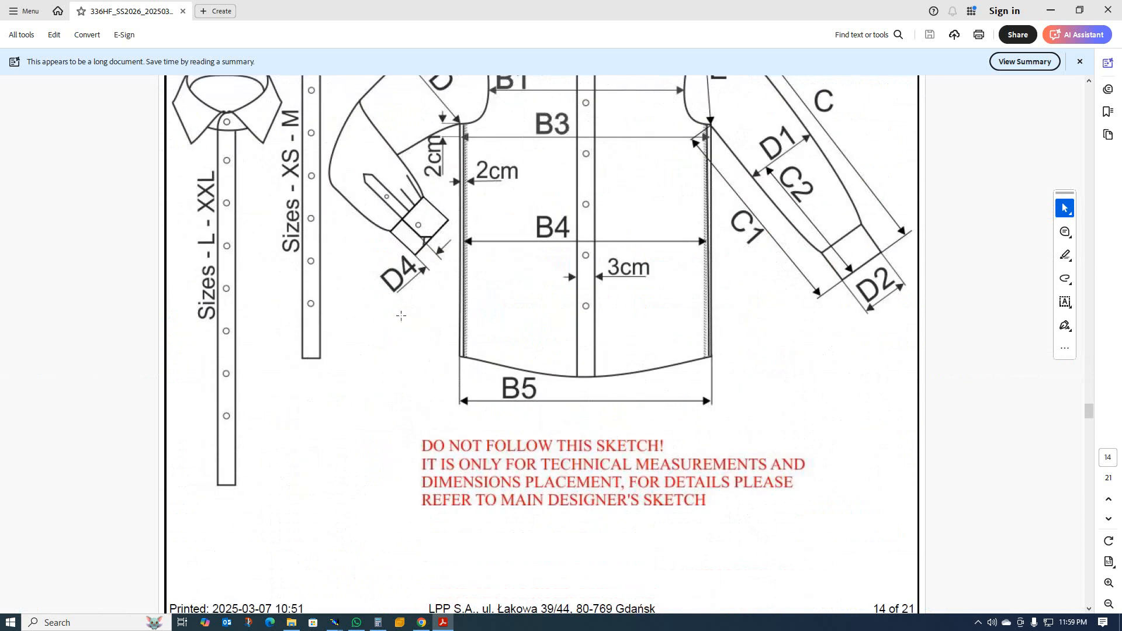
pyautogui.scroll(3, 416, 312)
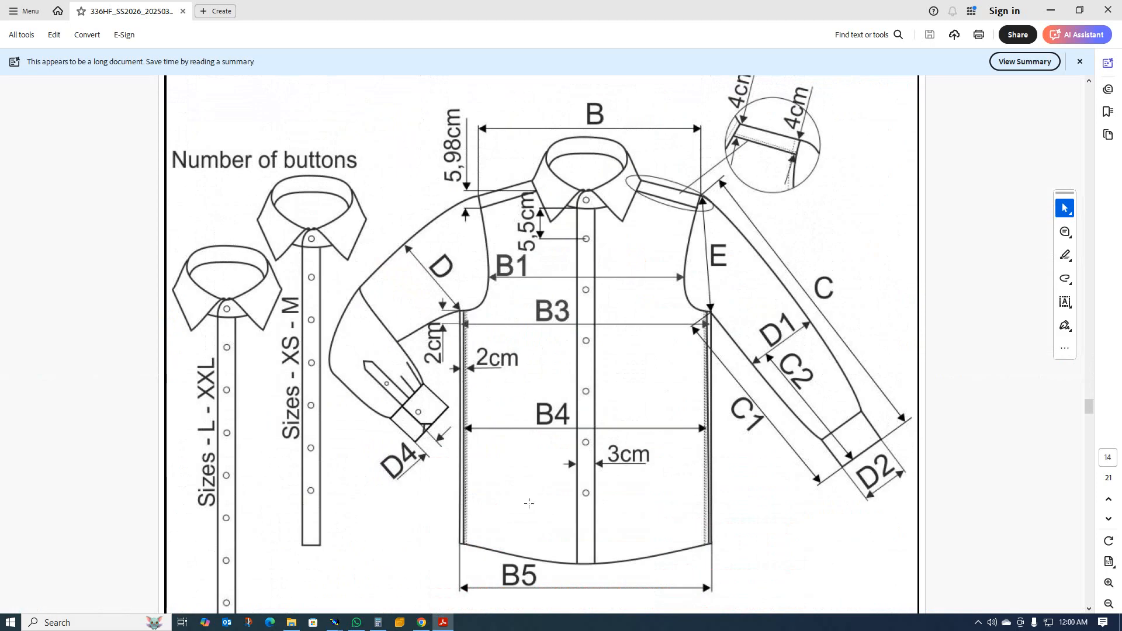
pyautogui.scroll(1, 452, 475)
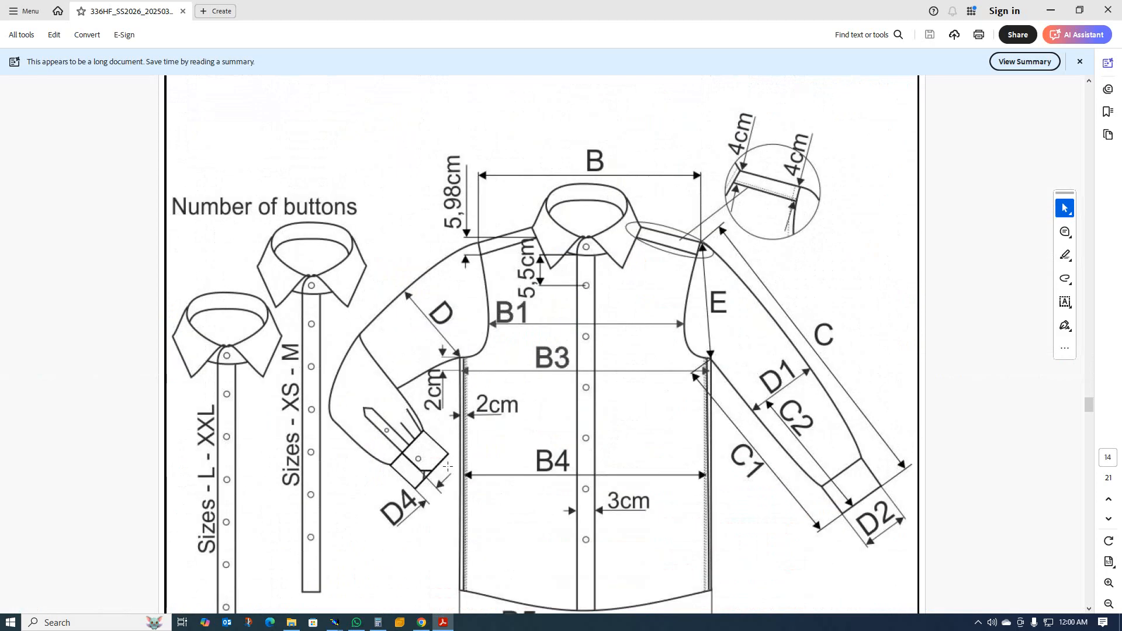
pyautogui.scroll(4, 448, 466)
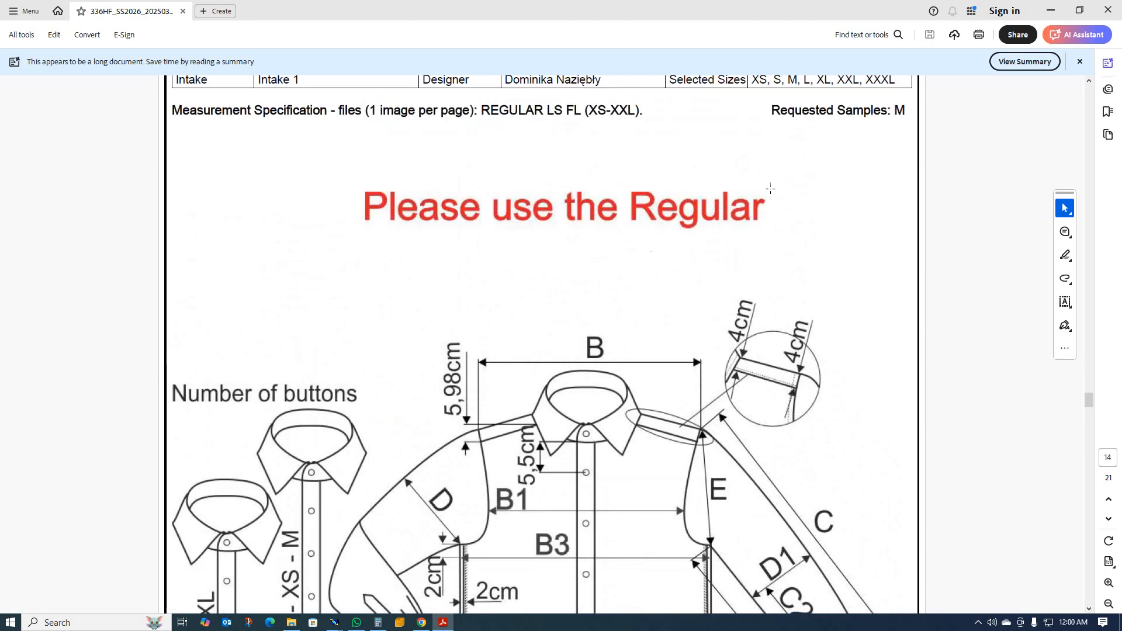
pyautogui.scroll(8, 594, 305)
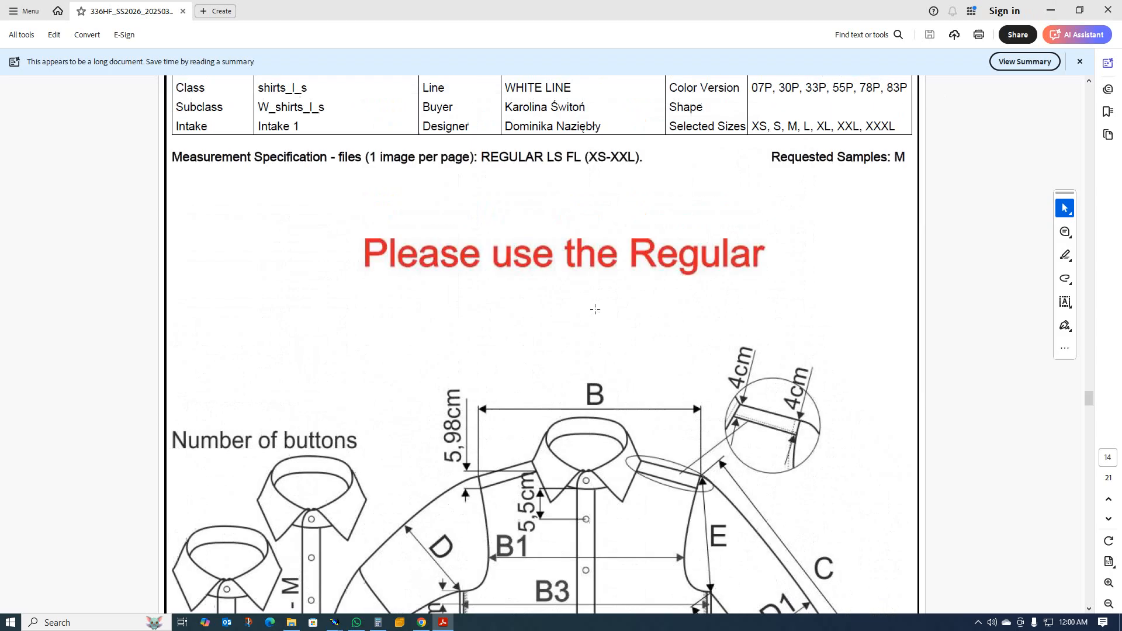
pyautogui.keyDown('ctrl'); pyautogui.scroll(2, 541, 304); pyautogui.keyUp('ctrl')
pyautogui.scroll(10, 543, 302)
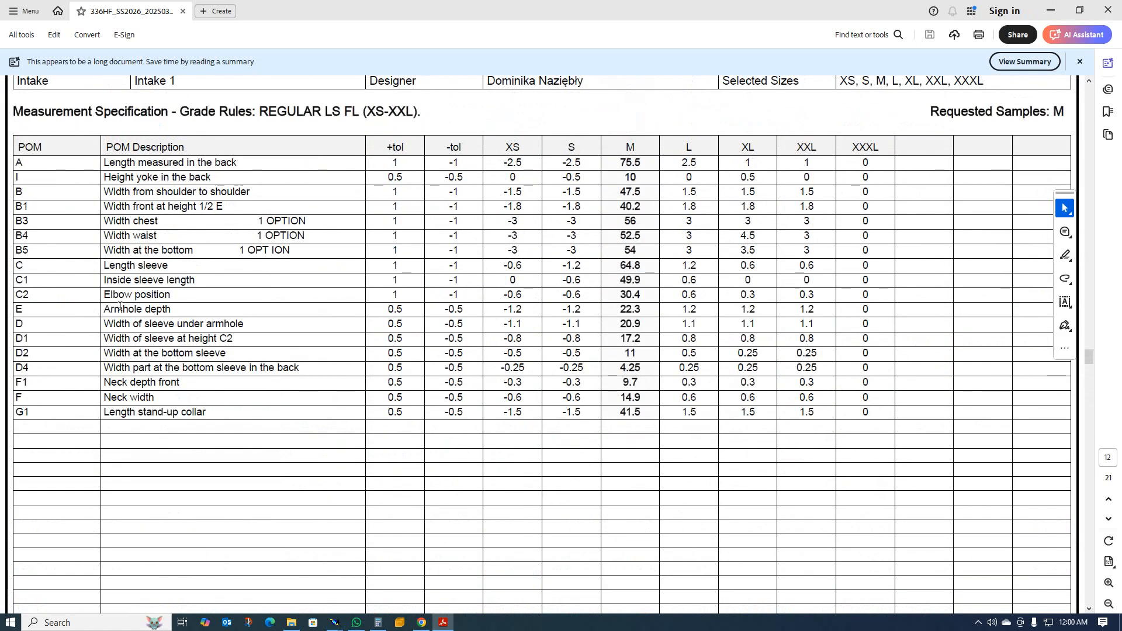
pyautogui.doubleClick(650, 266)
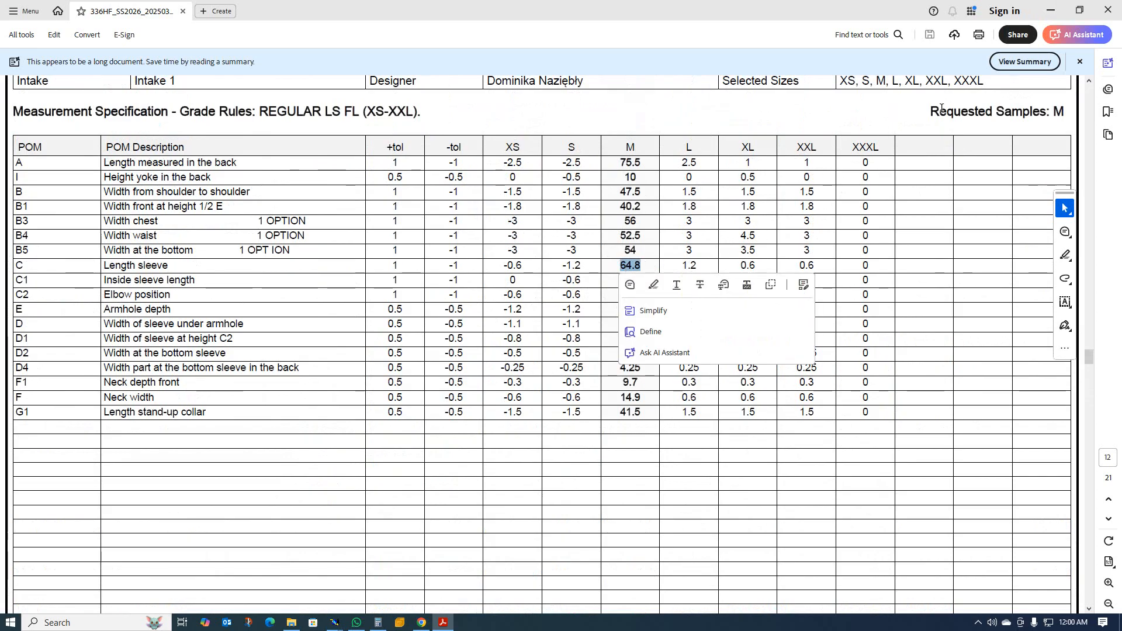
# Switch to Calculator, subtract 6 from the sleeve length of 64.8, and return to the measurement table.
pyautogui.click(356, 622)
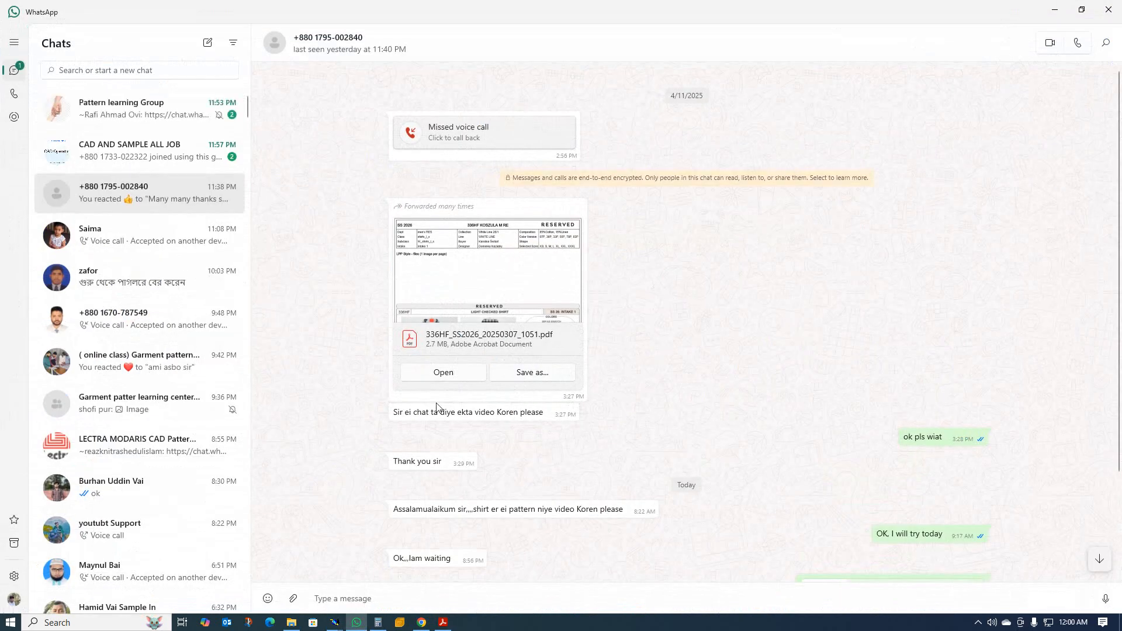
pyautogui.click(380, 623)
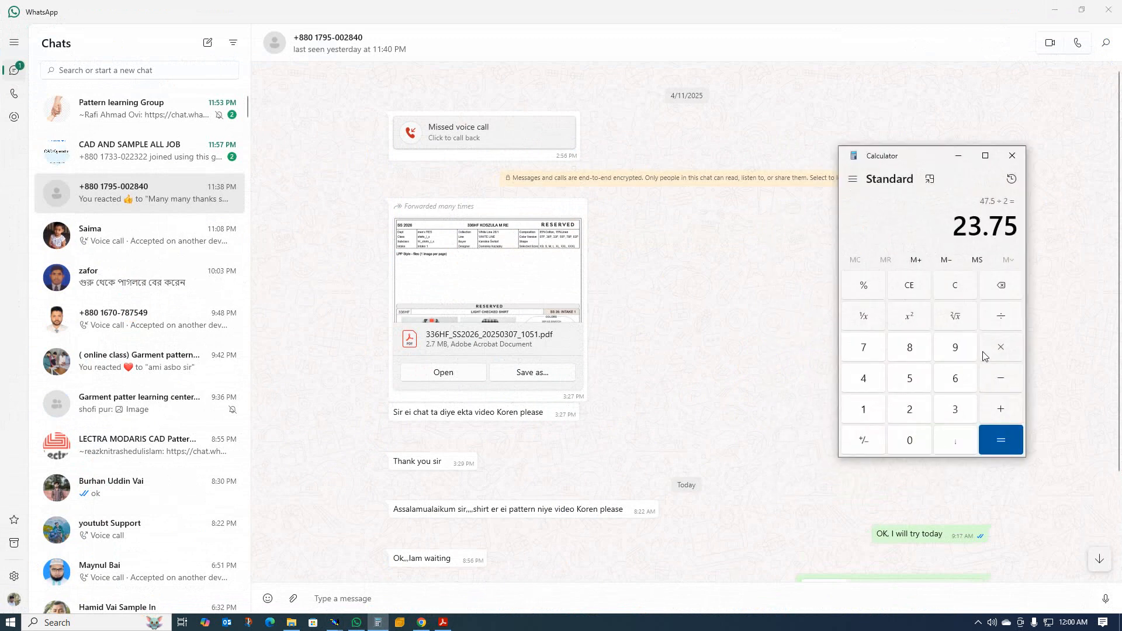
pyautogui.click(955, 286)
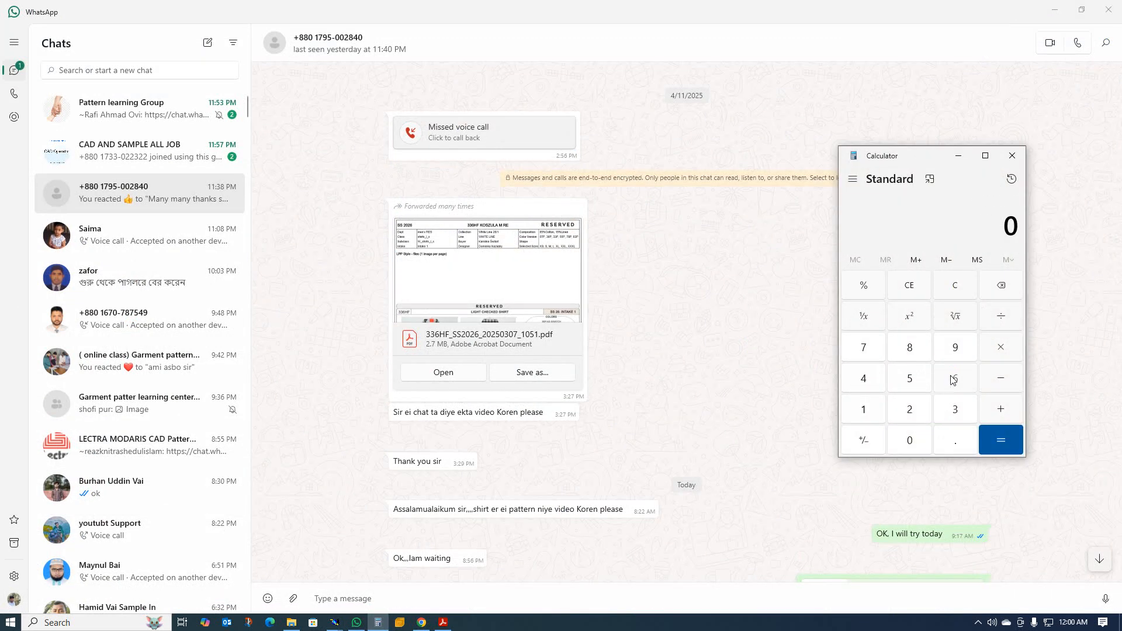
pyautogui.click(953, 380)
pyautogui.click(866, 381)
pyautogui.click(954, 444)
pyautogui.click(916, 349)
pyautogui.click(1001, 381)
pyautogui.click(948, 386)
pyautogui.click(998, 440)
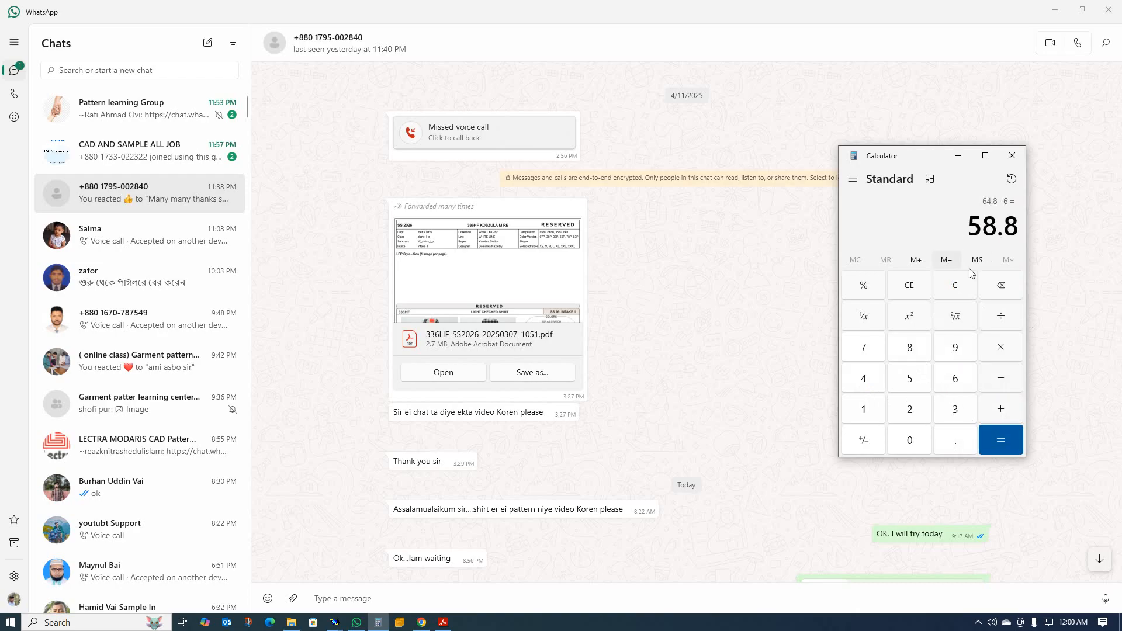
pyautogui.click(1055, 11)
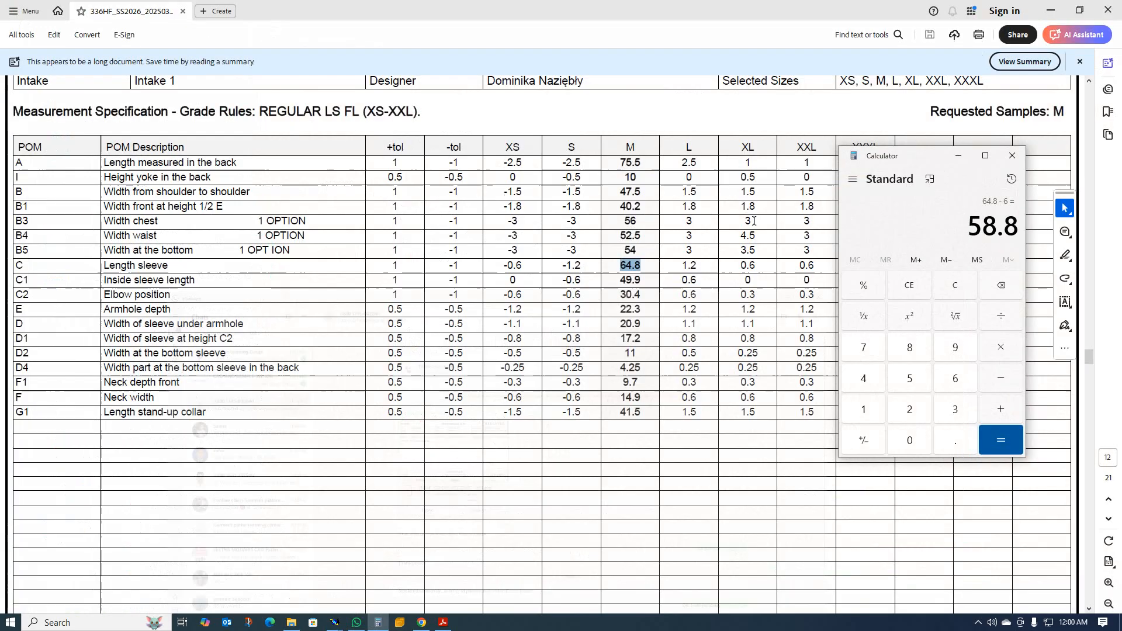
pyautogui.scroll(-3, 754, 221)
pyautogui.click(959, 156)
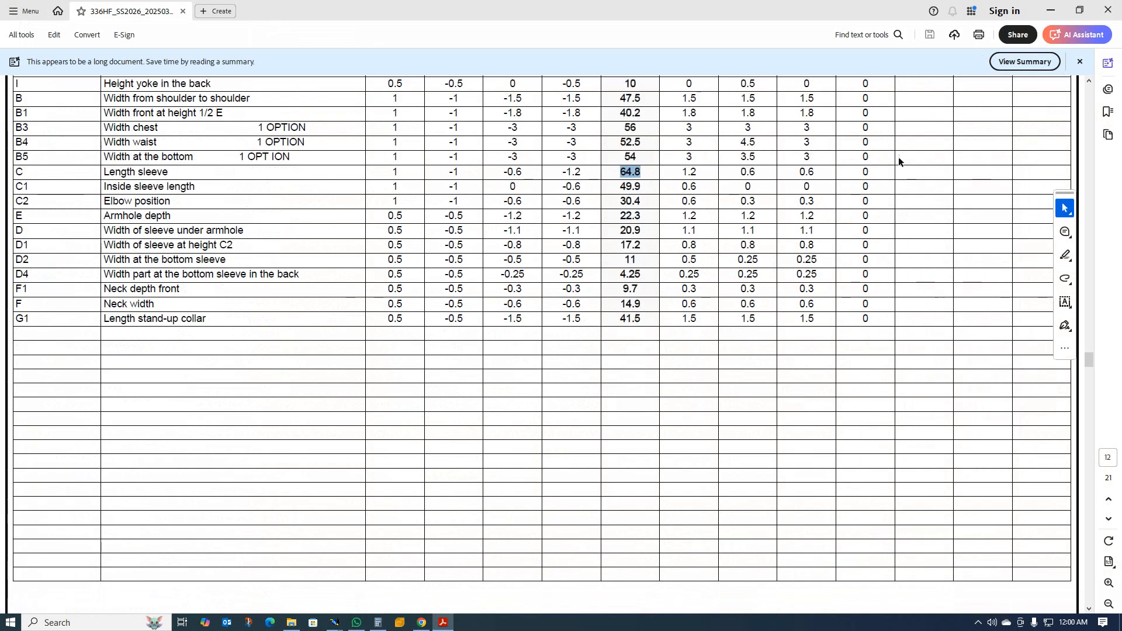
# Return to Modaris and set the new rectangle's width to 58.80 cm.
pyautogui.click(1050, 11)
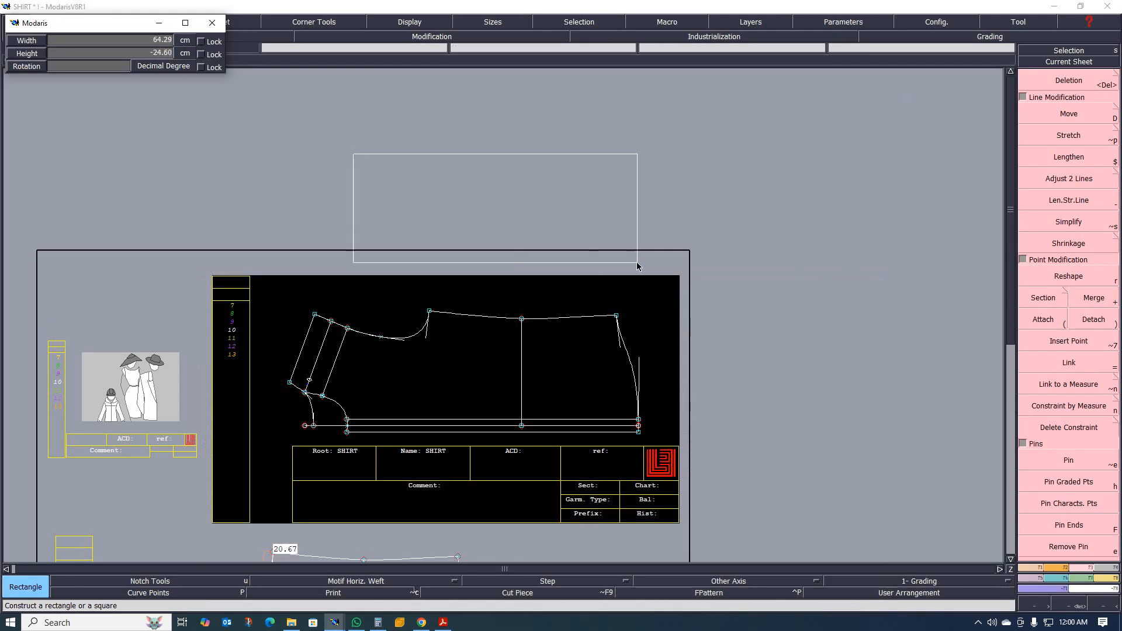
pyautogui.write('75.50')
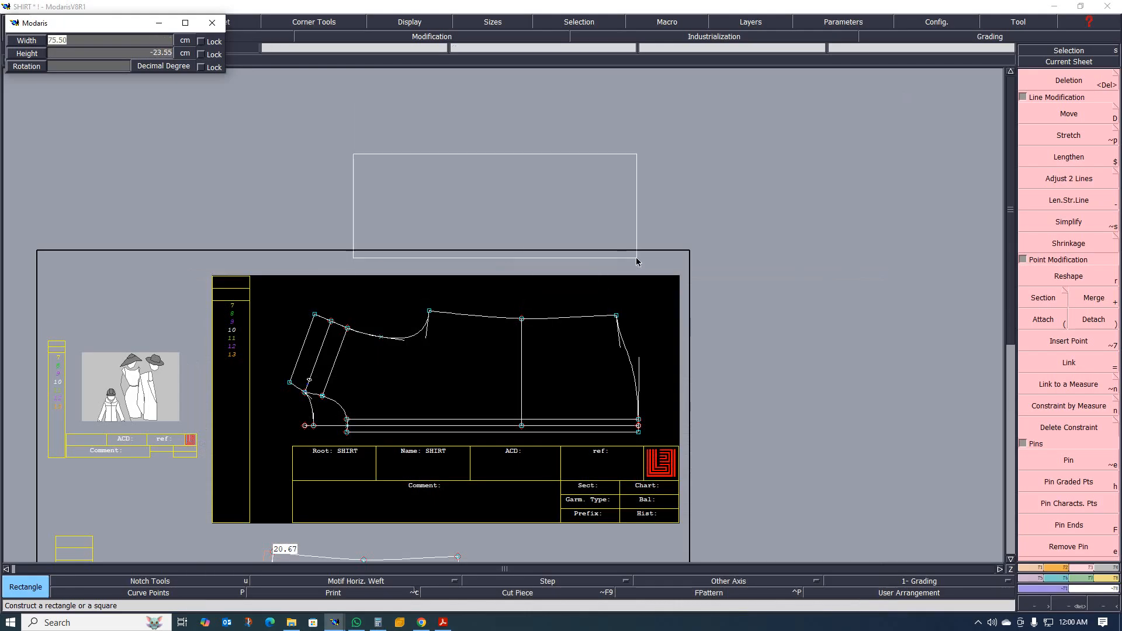
pyautogui.write('58.8')
pyautogui.press('Tab')
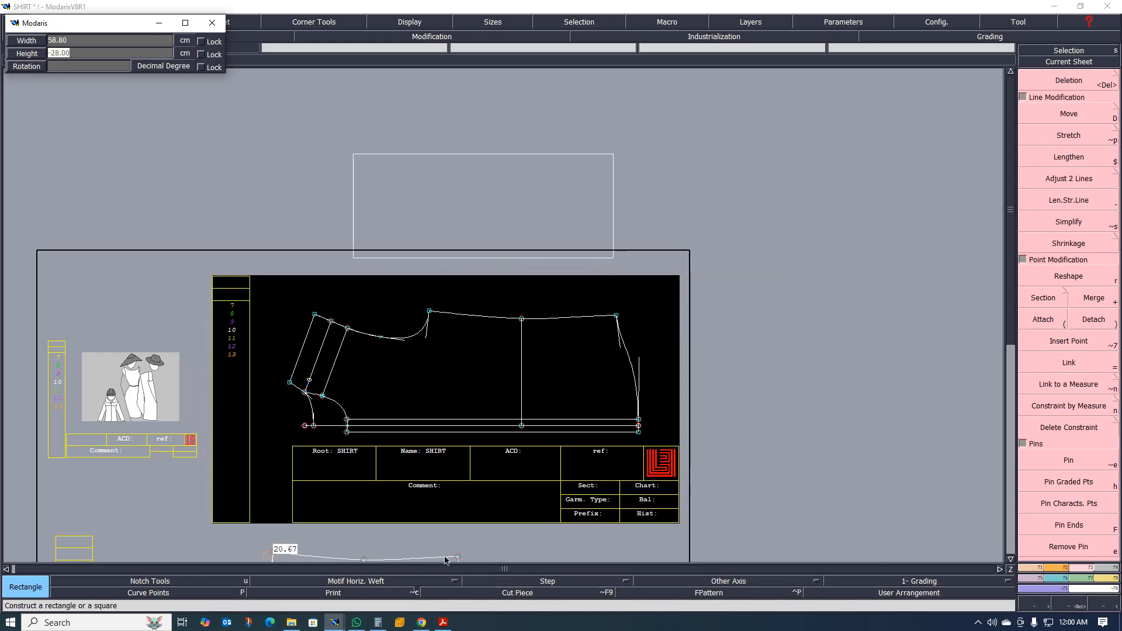
# Reopen the tech pack and compare the sleeve width dimensions on the front sketch with their entries in the measurement table.
pyautogui.click(444, 623)
pyautogui.scroll(-12, 513, 406)
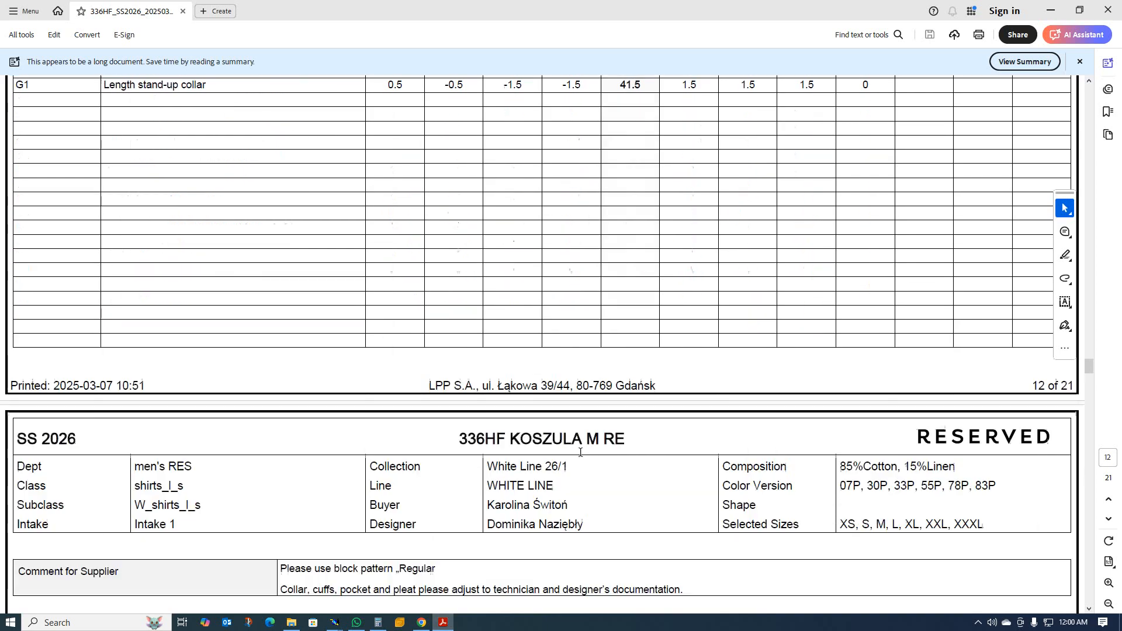
pyautogui.scroll(-10, 628, 486)
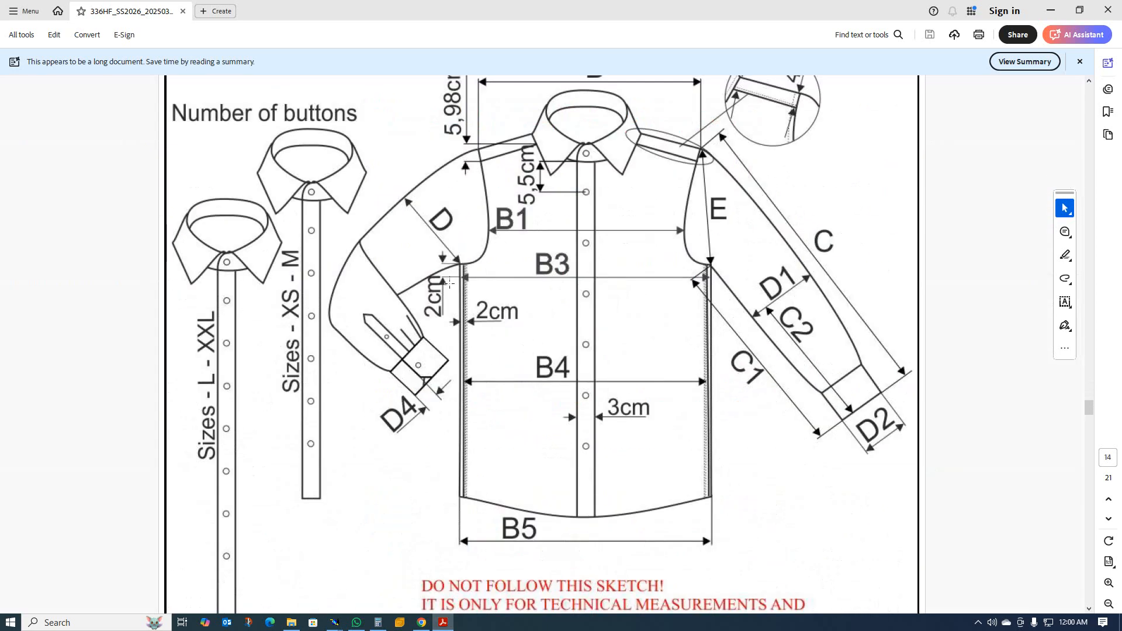
pyautogui.scroll(20, 469, 253)
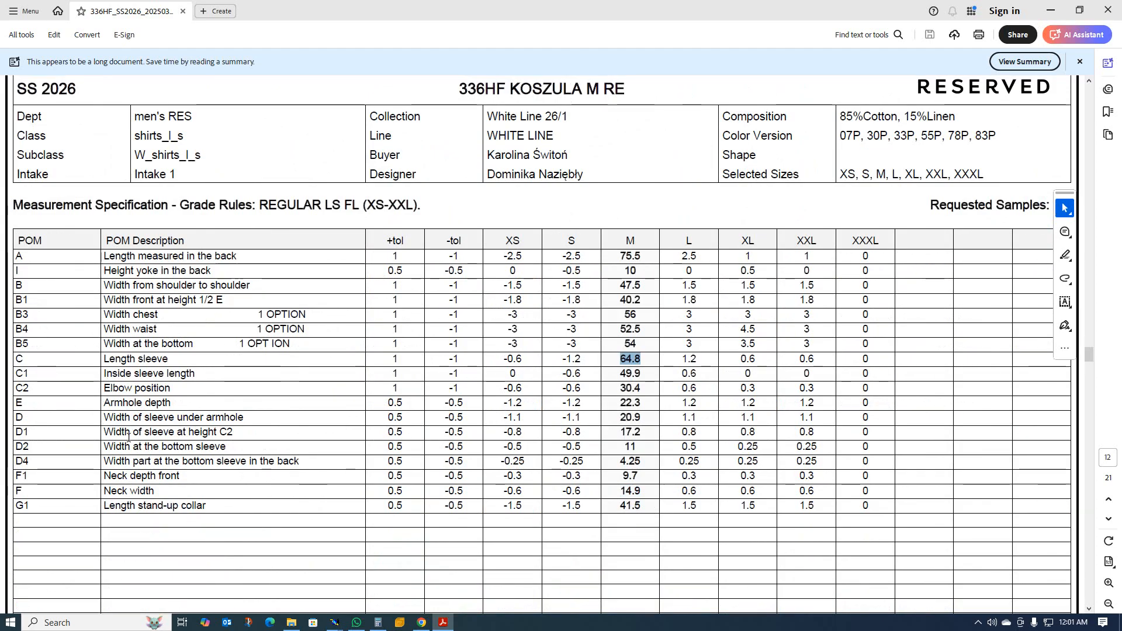
pyautogui.scroll(-15, 629, 472)
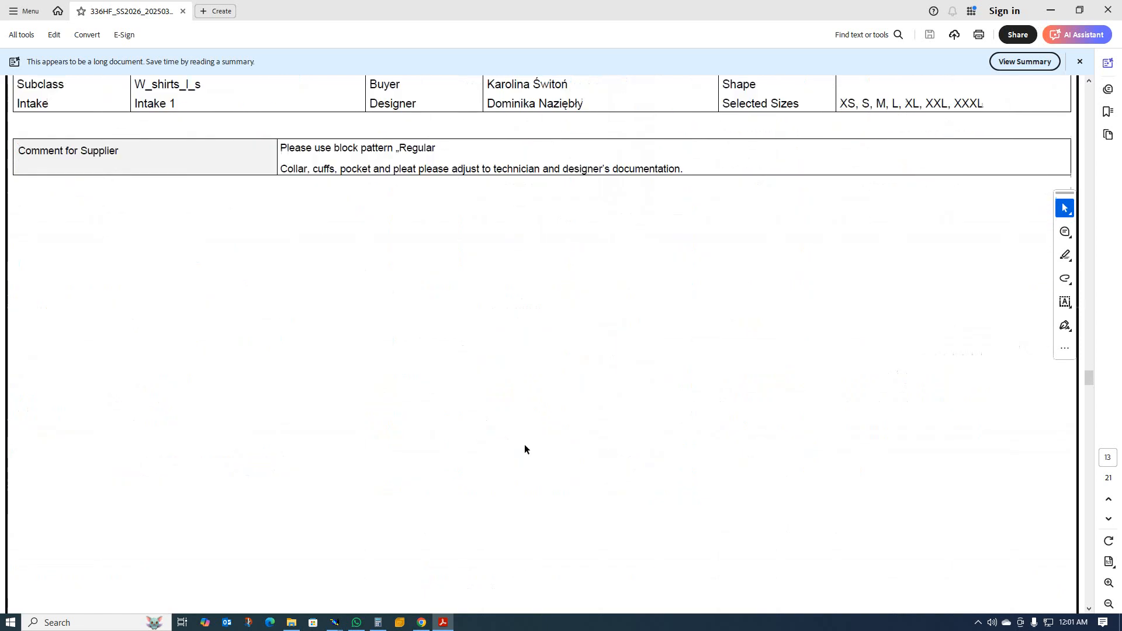
pyautogui.scroll(-10, 505, 463)
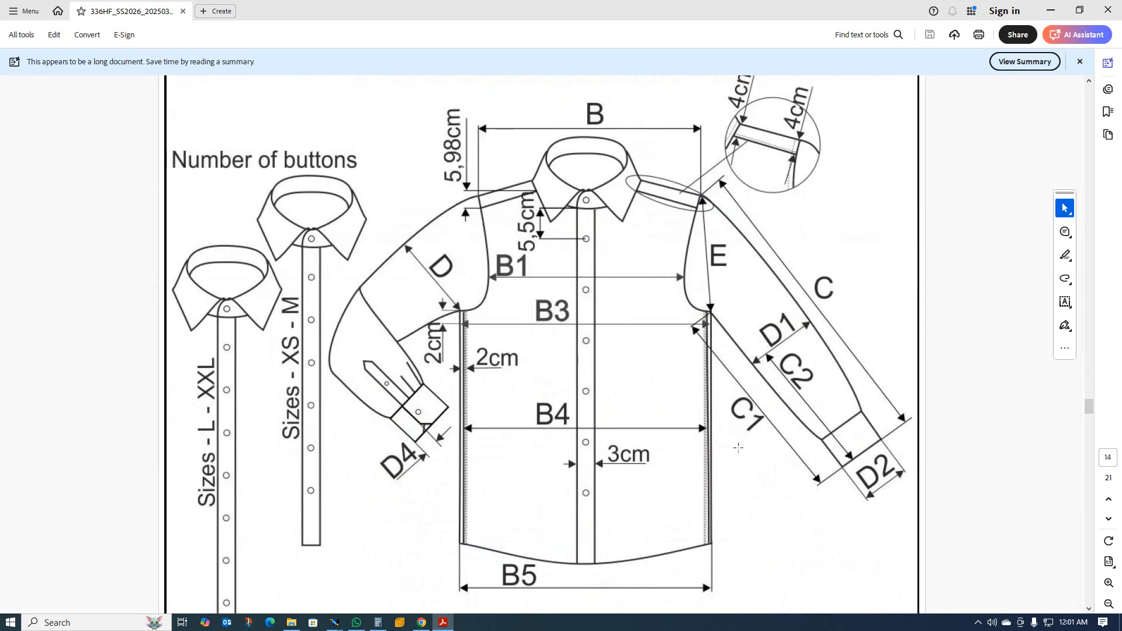
pyautogui.scroll(20, 777, 380)
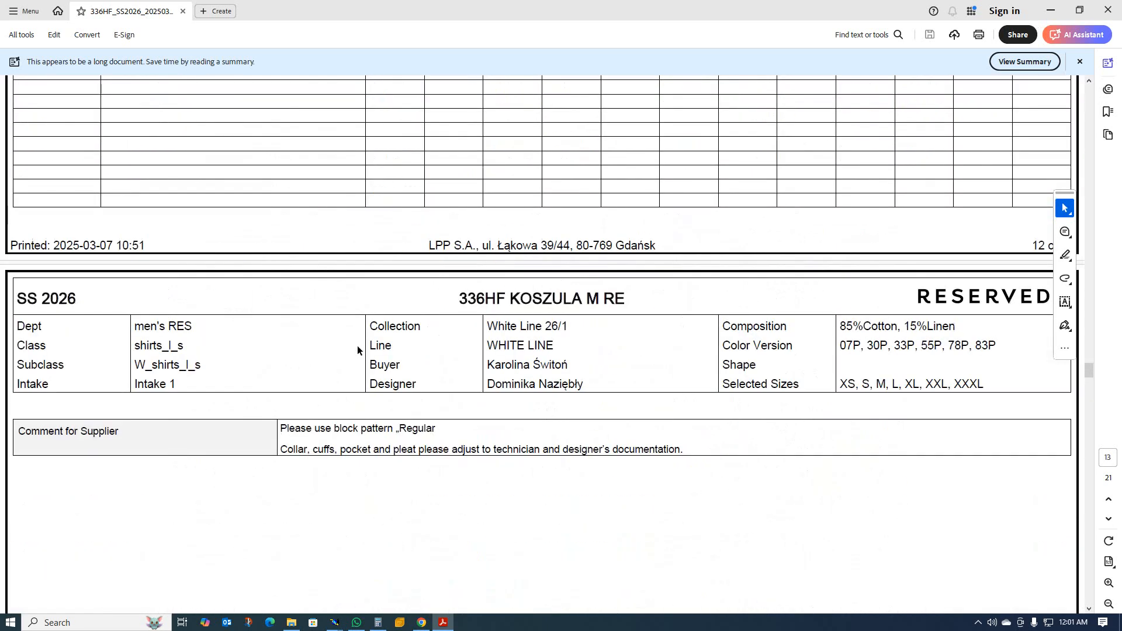
pyautogui.scroll(7, 357, 345)
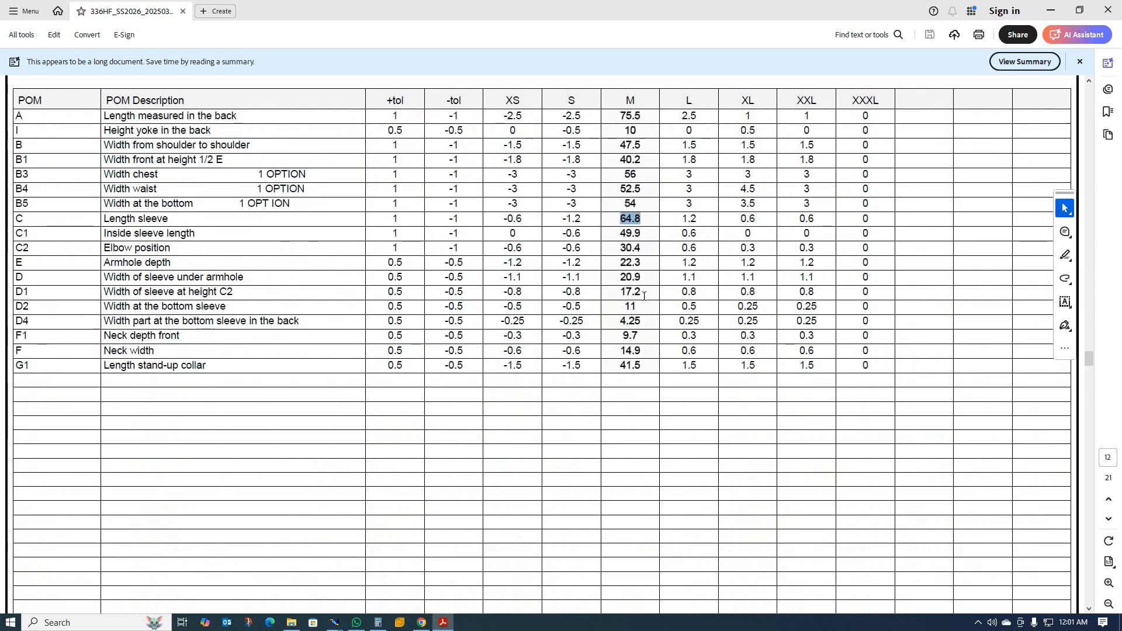
# Return to Modaris, set the rectangle's height to -21.00 cm and place it above the front piece on the SHIRT sheet.
pyautogui.click(1050, 11)
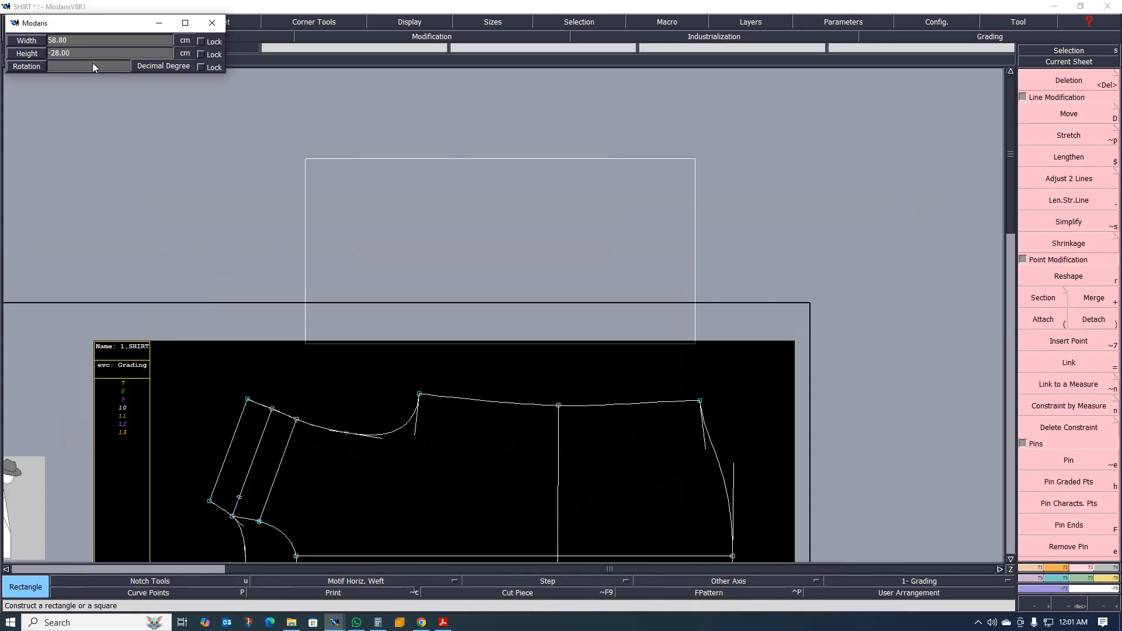
pyautogui.click(77, 54)
pyautogui.press('Return')
pyautogui.click(417, 187)
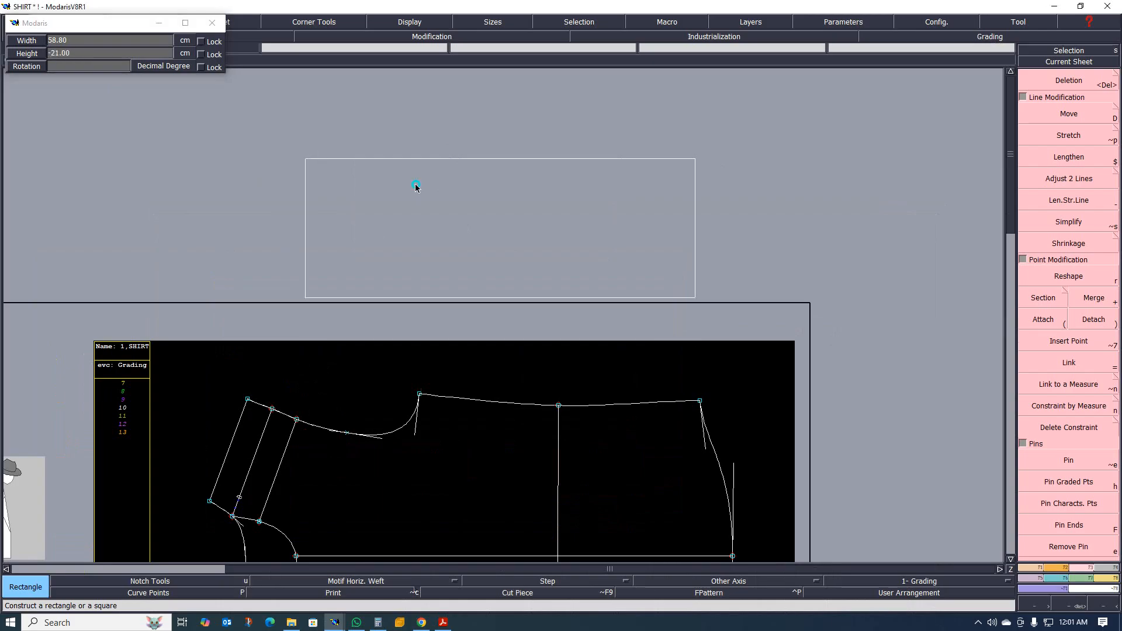
pyautogui.scroll(-6, 381, 243)
pyautogui.scroll(5, 369, 237)
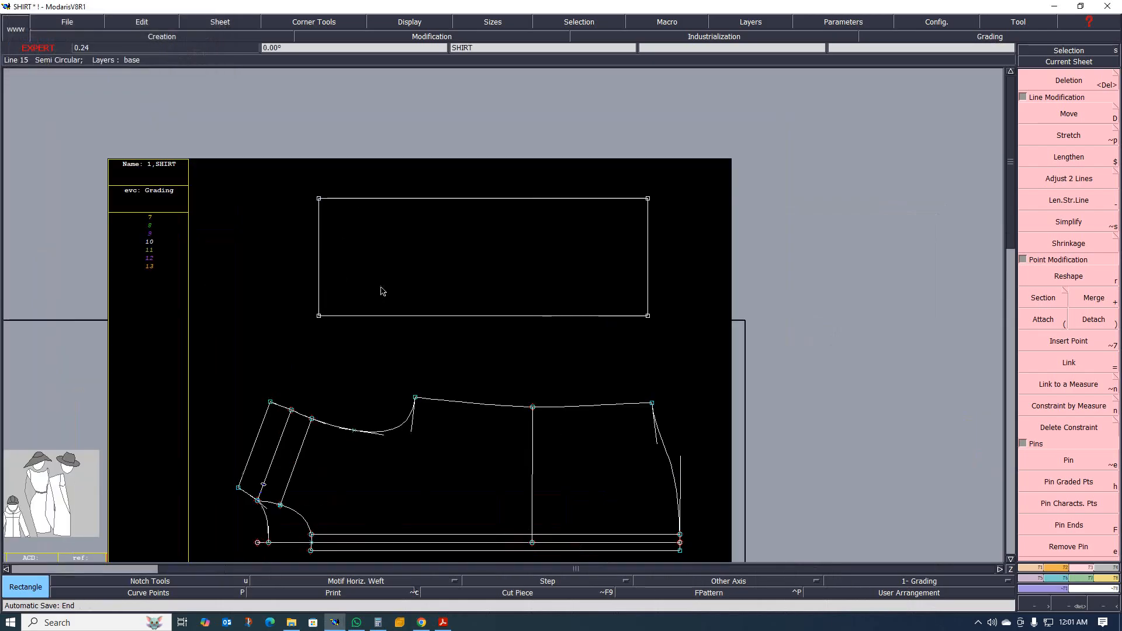
pyautogui.scroll(3, 374, 290)
pyautogui.scroll(-6, 289, 377)
pyautogui.scroll(2, 284, 377)
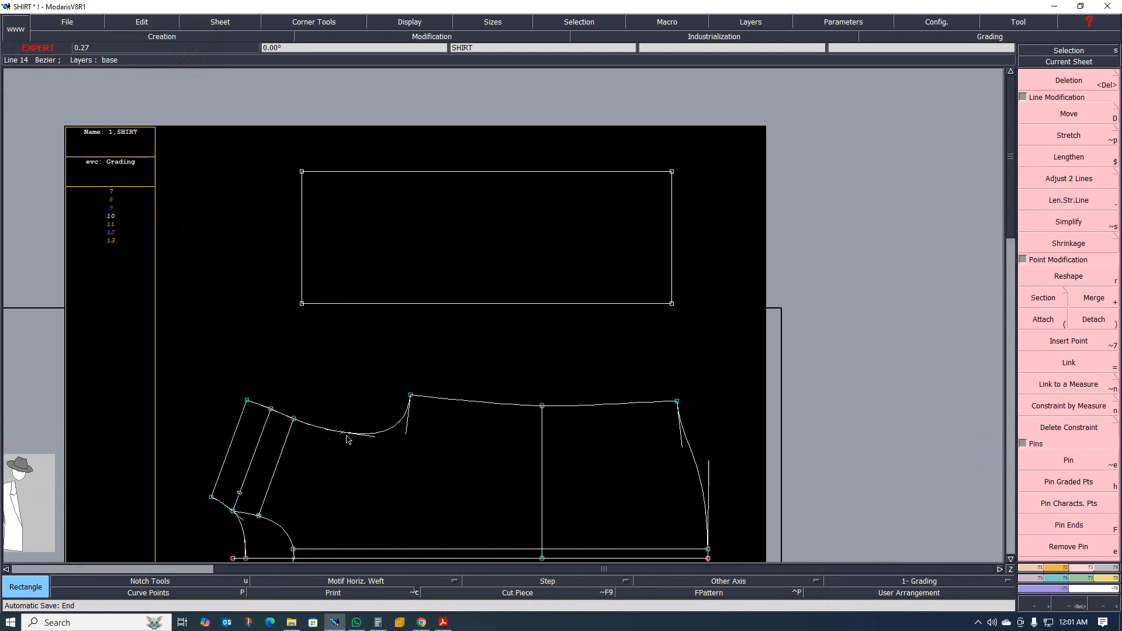
# Add a dynamic length measure along the front armhole curve, from the middle shoulder line to the underarm point.
pyautogui.press('m')
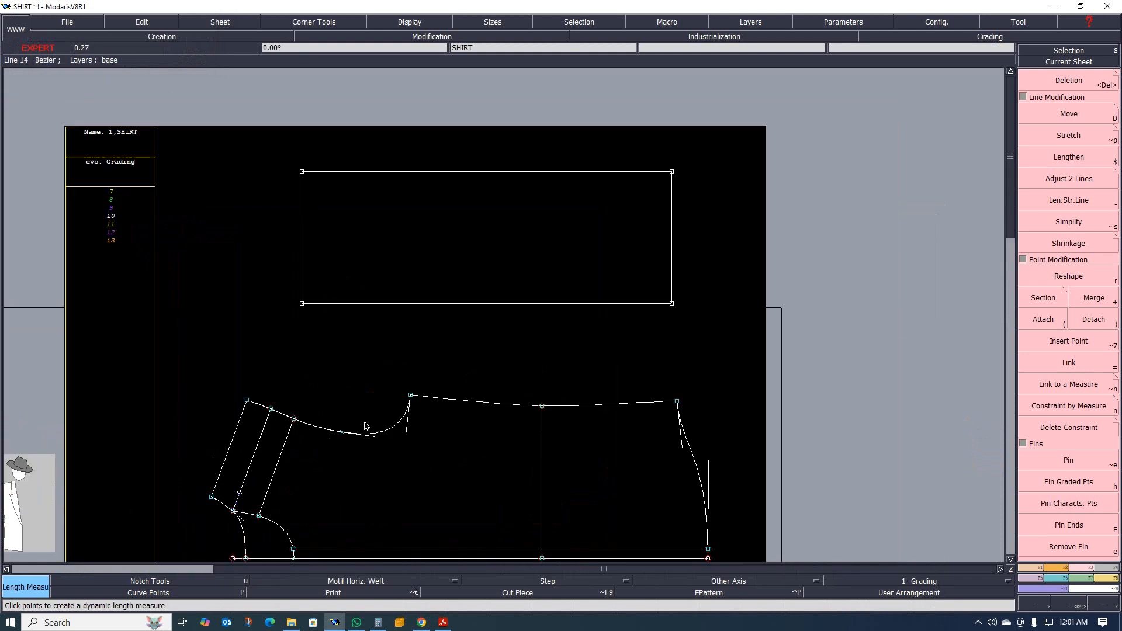
pyautogui.click(381, 433)
pyautogui.click(388, 474)
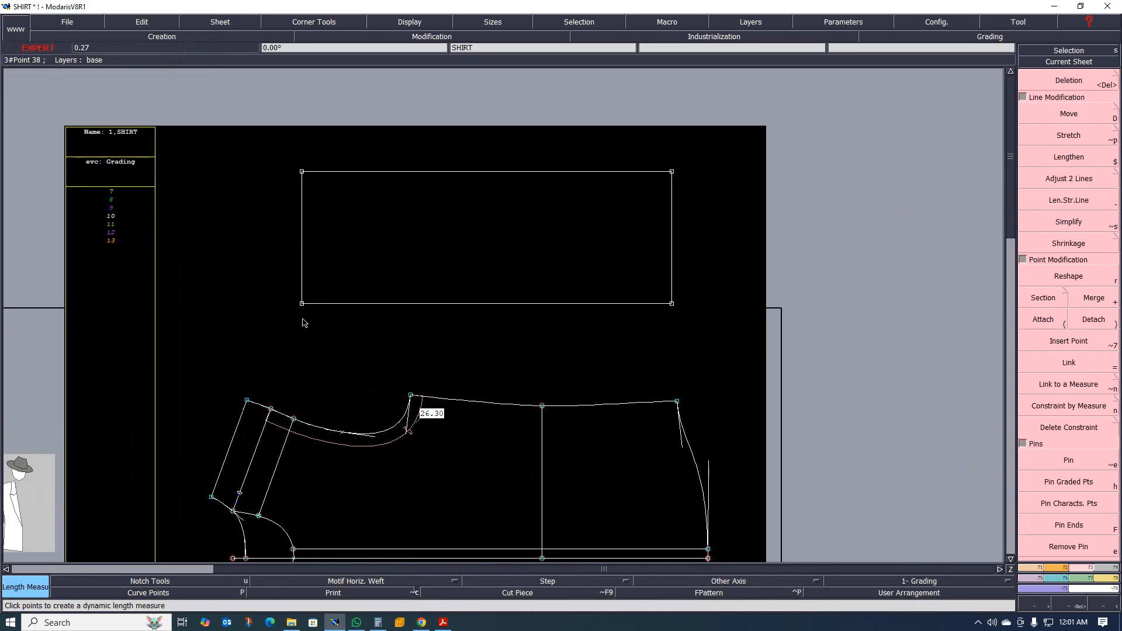
# Draw a straight Bezier line from the sleeve rectangle's lower-left corner diagonally up to its upper edge.
pyautogui.press('b')
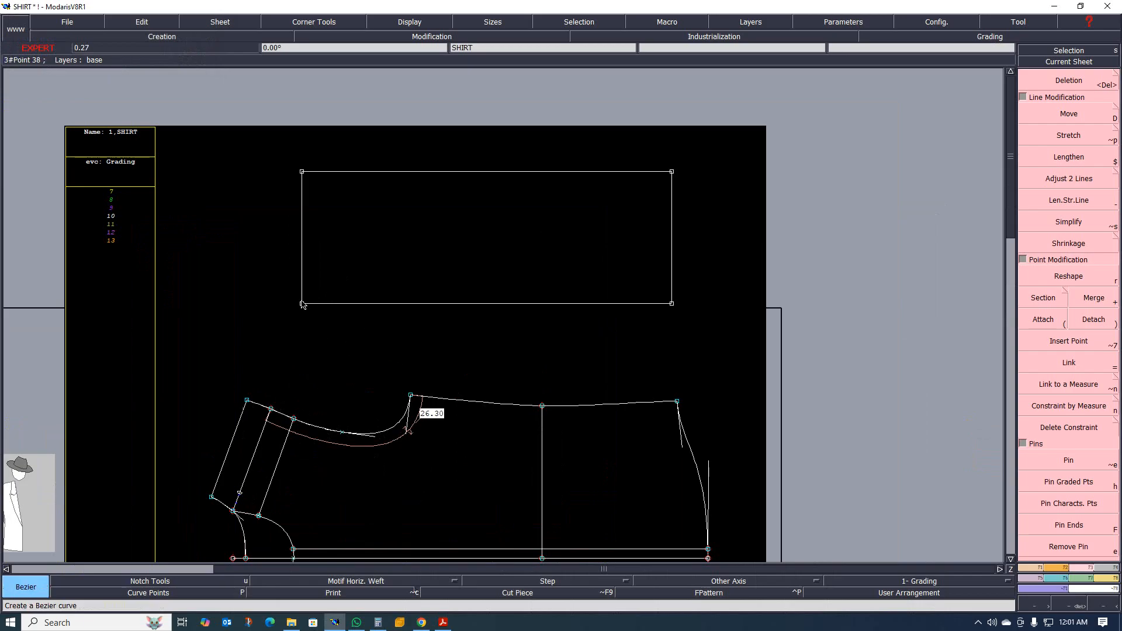
pyautogui.click(302, 304)
pyautogui.click(426, 173)
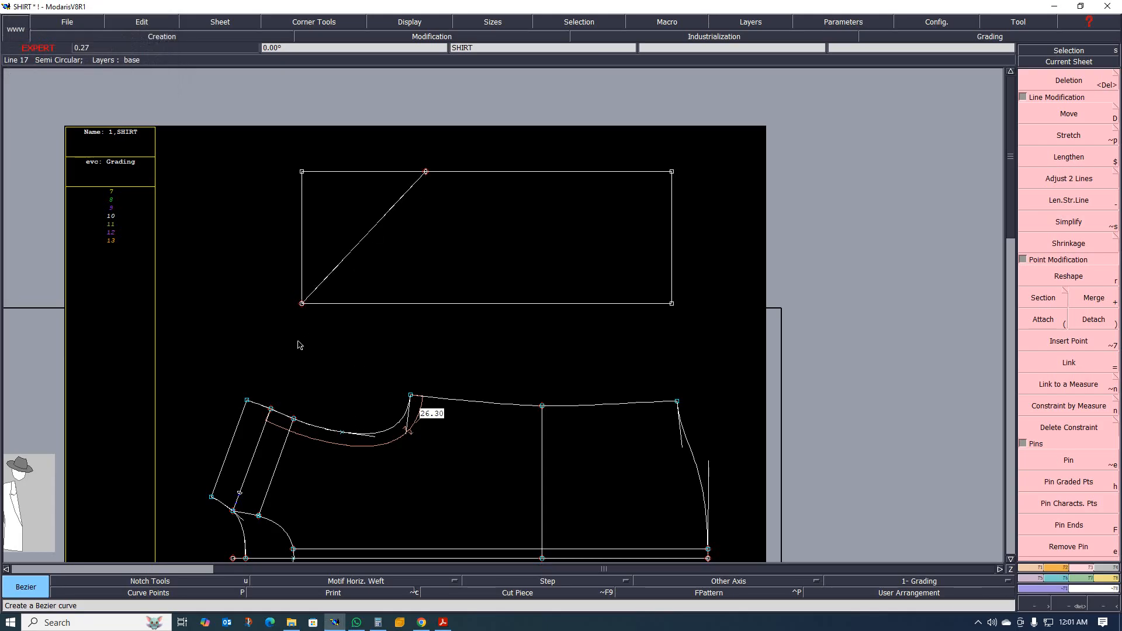
# Add a developed point on the diagonal from the rectangle's lower-left corner and constrain it to the front armhole length measure.
pyautogui.press('n')
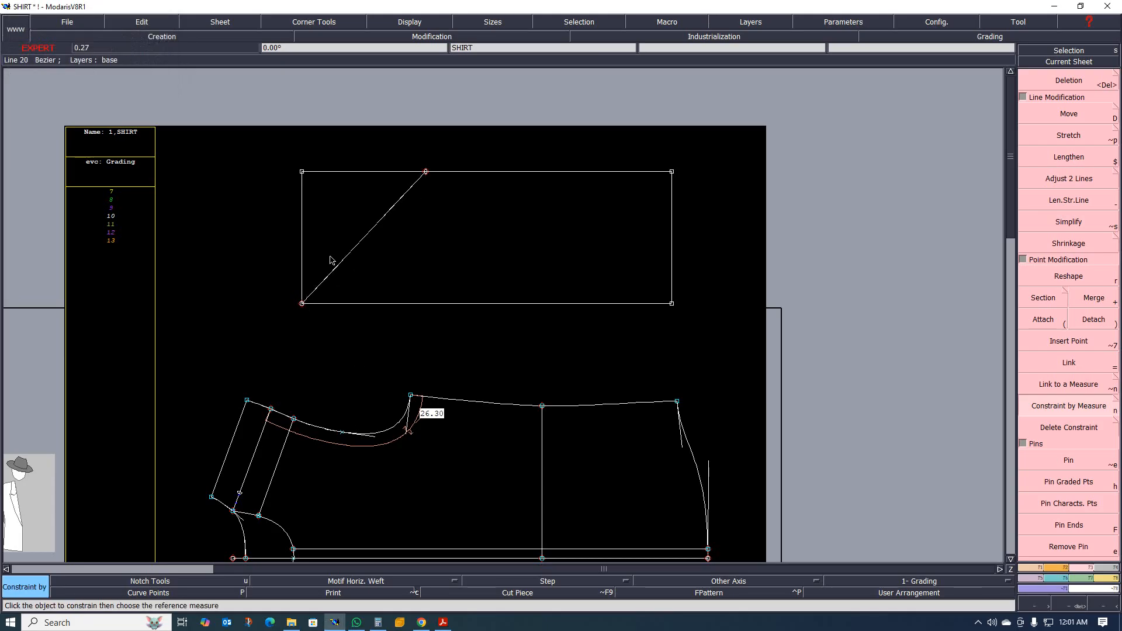
pyautogui.press('d')
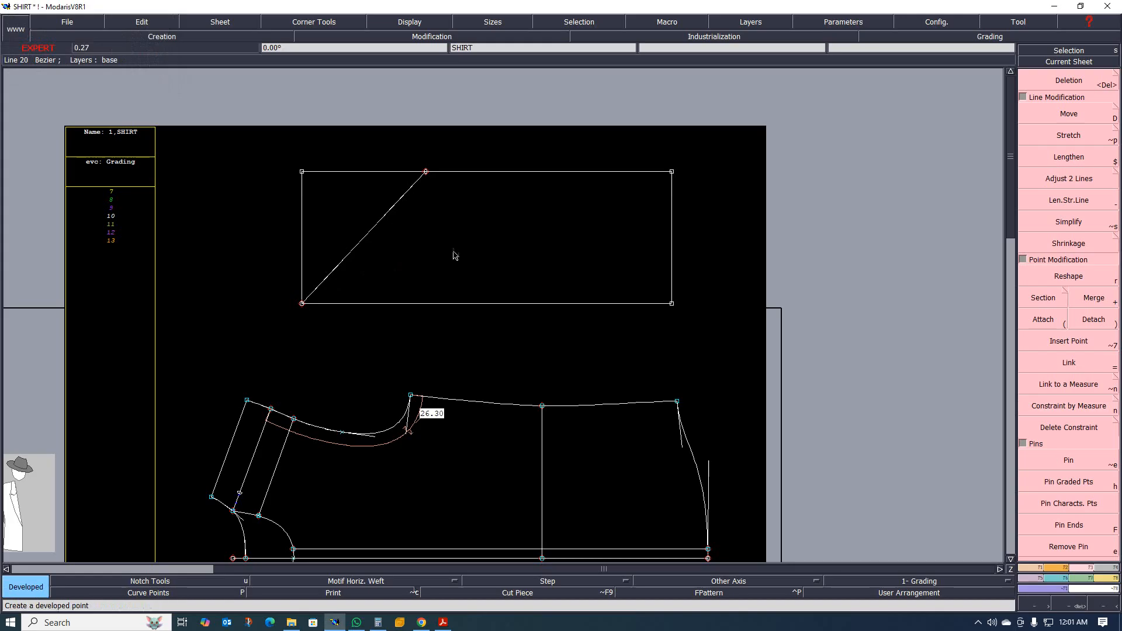
pyautogui.click(302, 304)
pyautogui.click(381, 242)
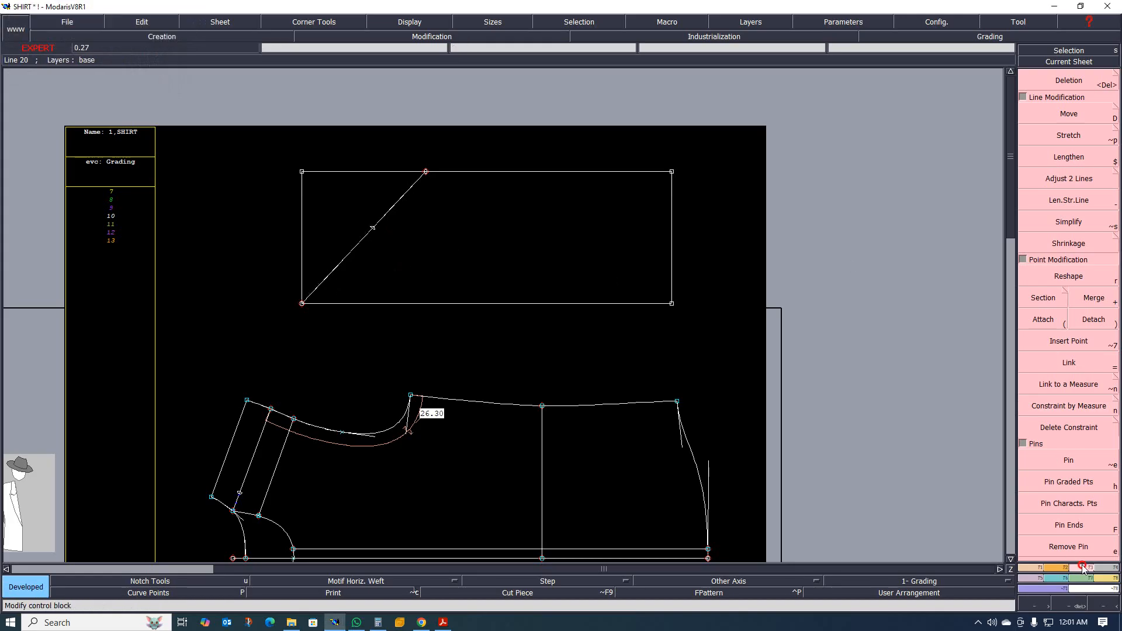
pyautogui.click(1074, 407)
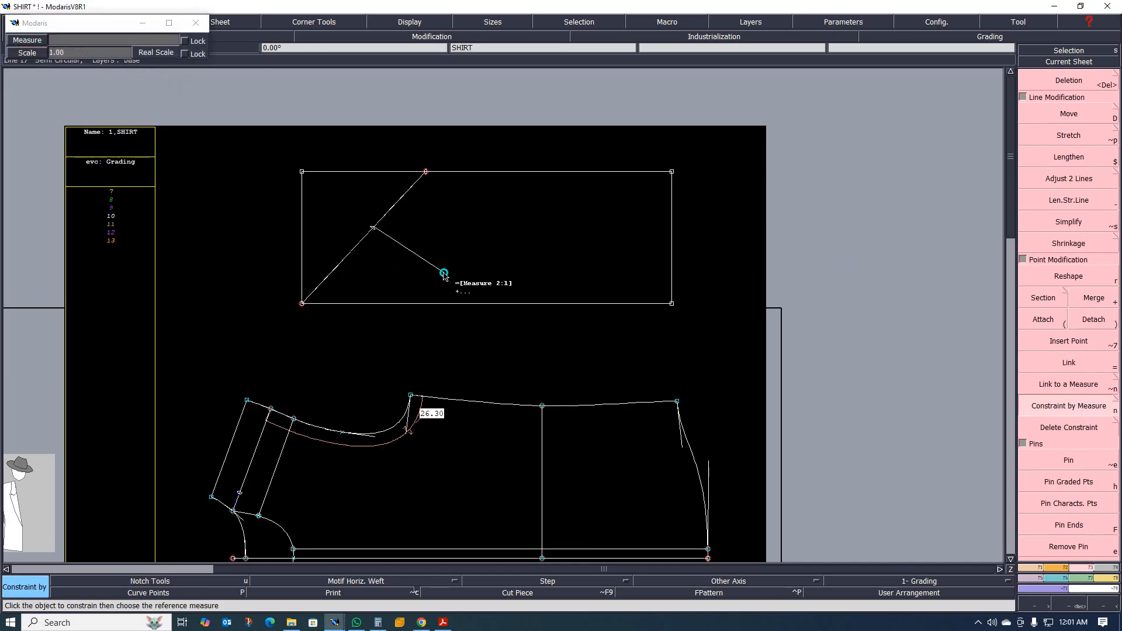
pyautogui.scroll(3, 412, 141)
pyautogui.scroll(-3, 428, 207)
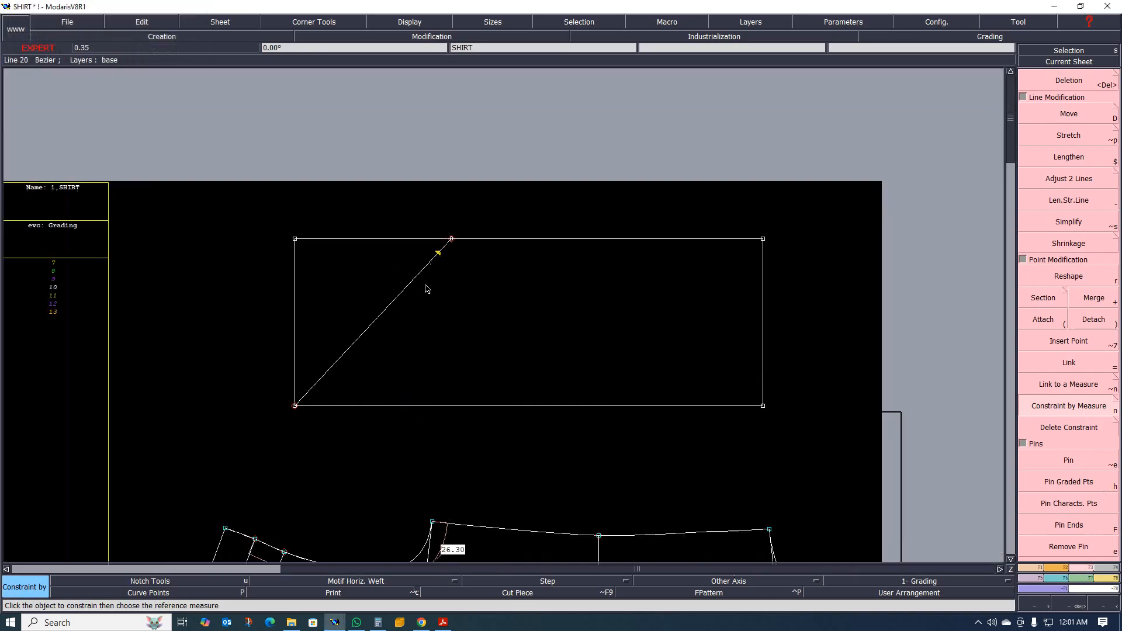
# Slide the diagonal's upper end along the rectangle's upper edge to meet the armhole-length point.
pyautogui.press('r')
pyautogui.moveTo(451, 238); pyautogui.dragTo(428, 238)
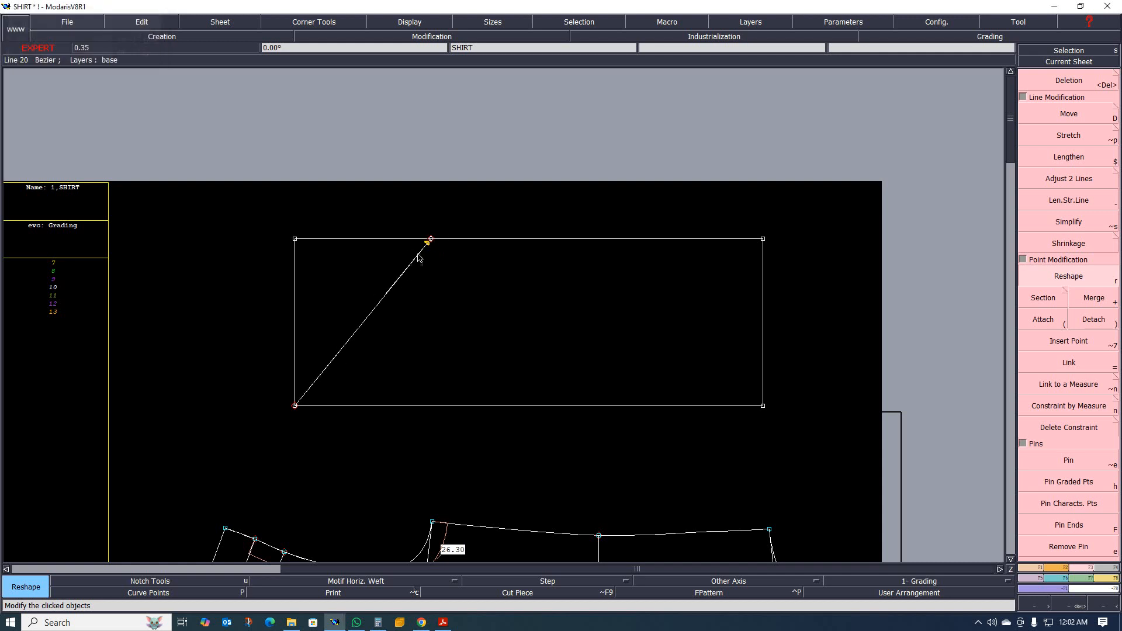
pyautogui.scroll(2, 429, 251)
pyautogui.scroll(-3, 446, 308)
pyautogui.scroll(1, 423, 325)
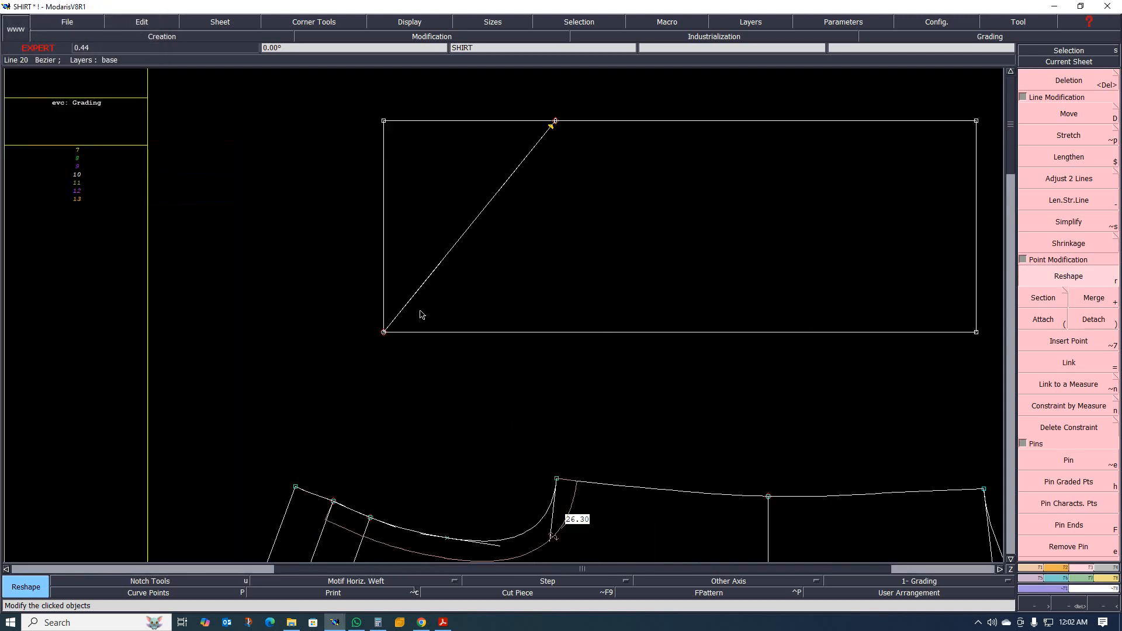
# Bend the diagonal into an S-shaped sleeve cap curve and slide its upper end back to the armhole-length point.
pyautogui.moveTo(434, 271); pyautogui.dragTo(381, 239)
pyautogui.click(381, 238)
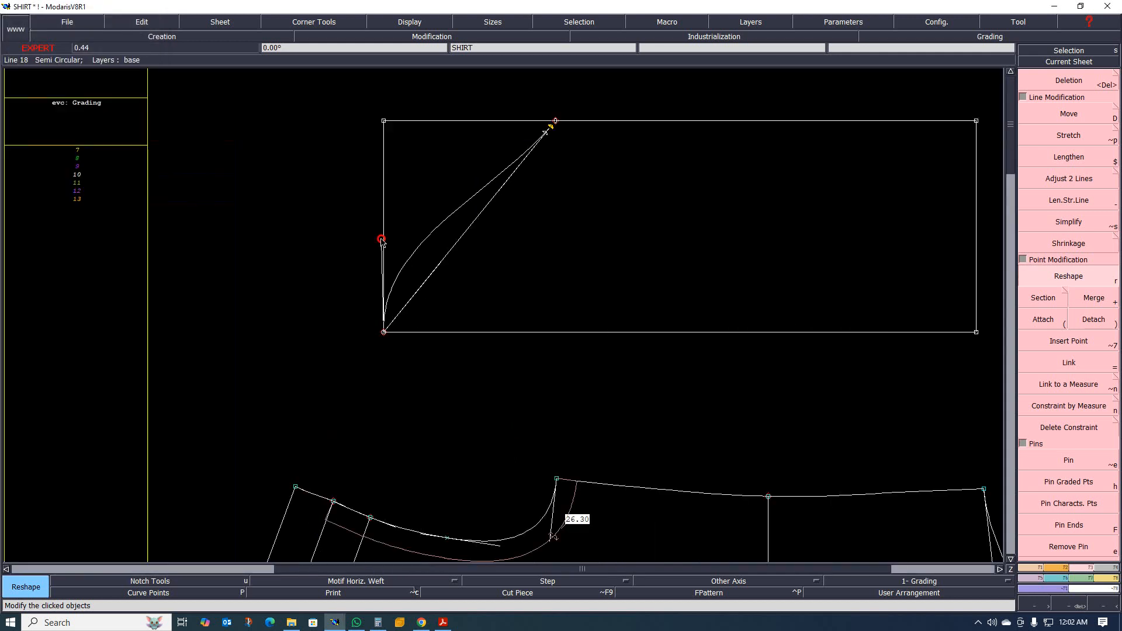
pyautogui.click(500, 191)
pyautogui.click(554, 245)
pyautogui.click(555, 121)
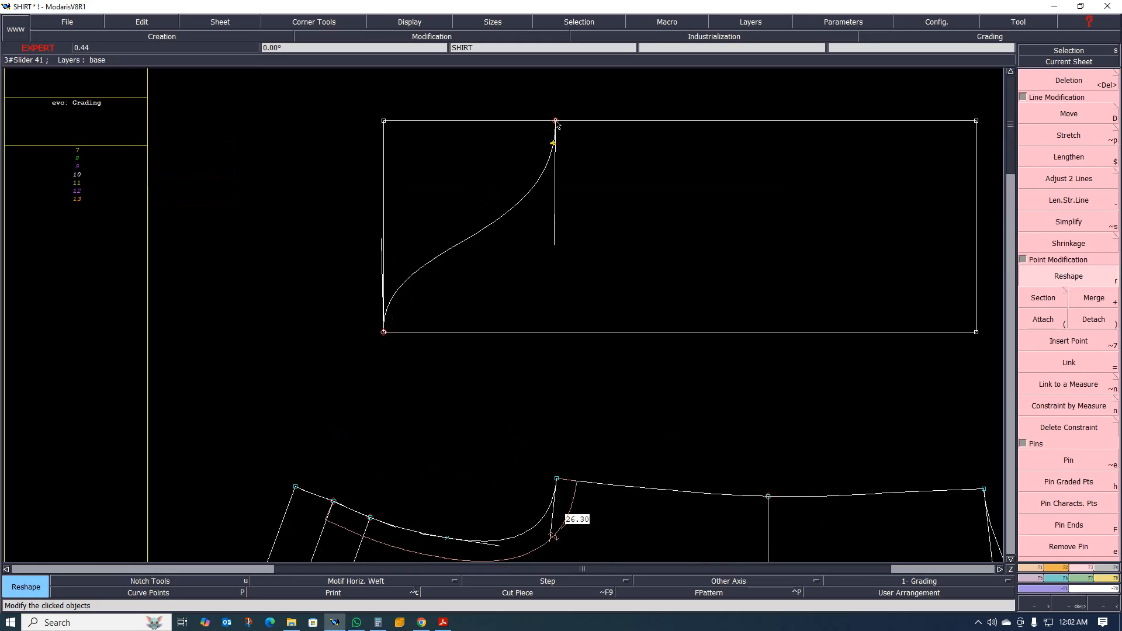
pyautogui.click(527, 122)
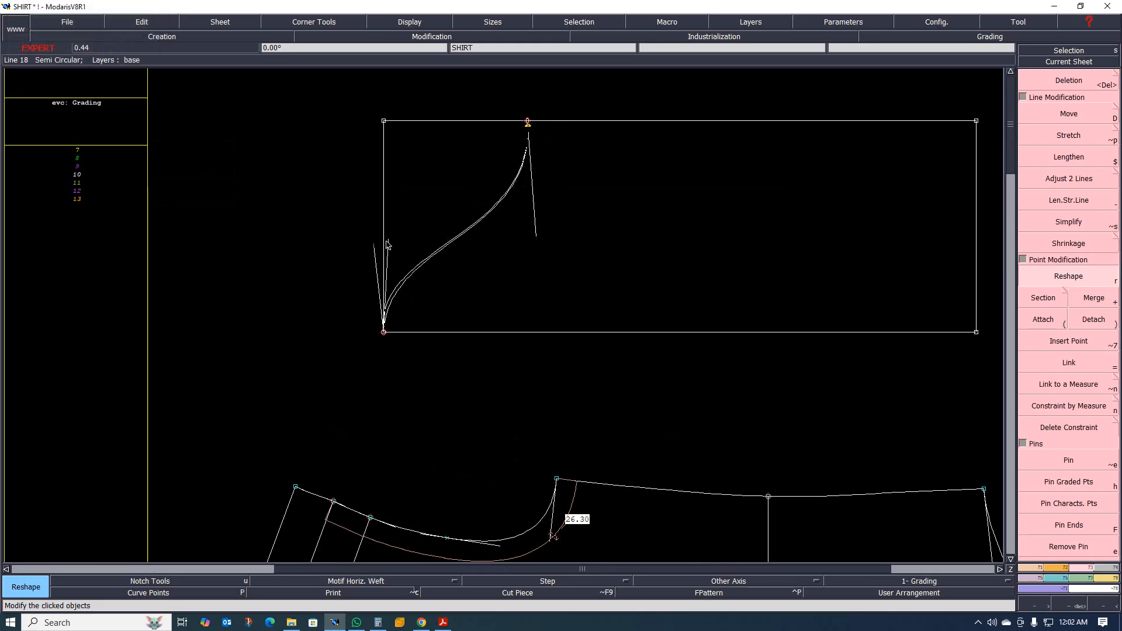
# Set the tangents at both ends of the sleeve cap curve vertical, with the lower one along the rectangle's left side.
pyautogui.click(377, 248)
pyautogui.click(385, 239)
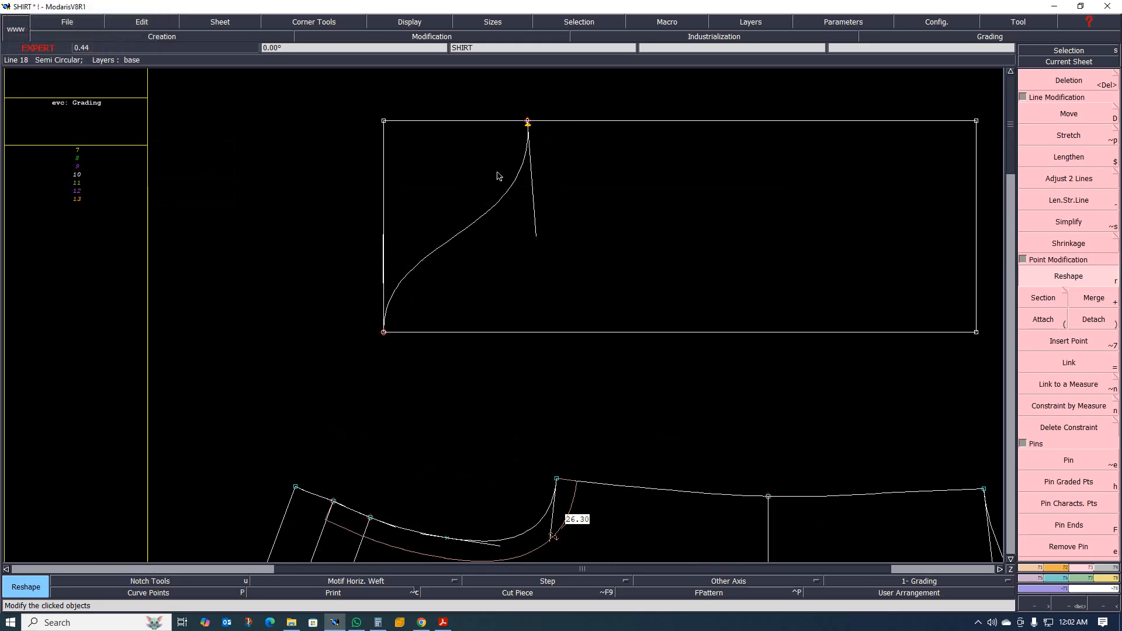
pyautogui.scroll(3, 525, 157)
pyautogui.click(526, 323)
pyautogui.scroll(-3, 515, 326)
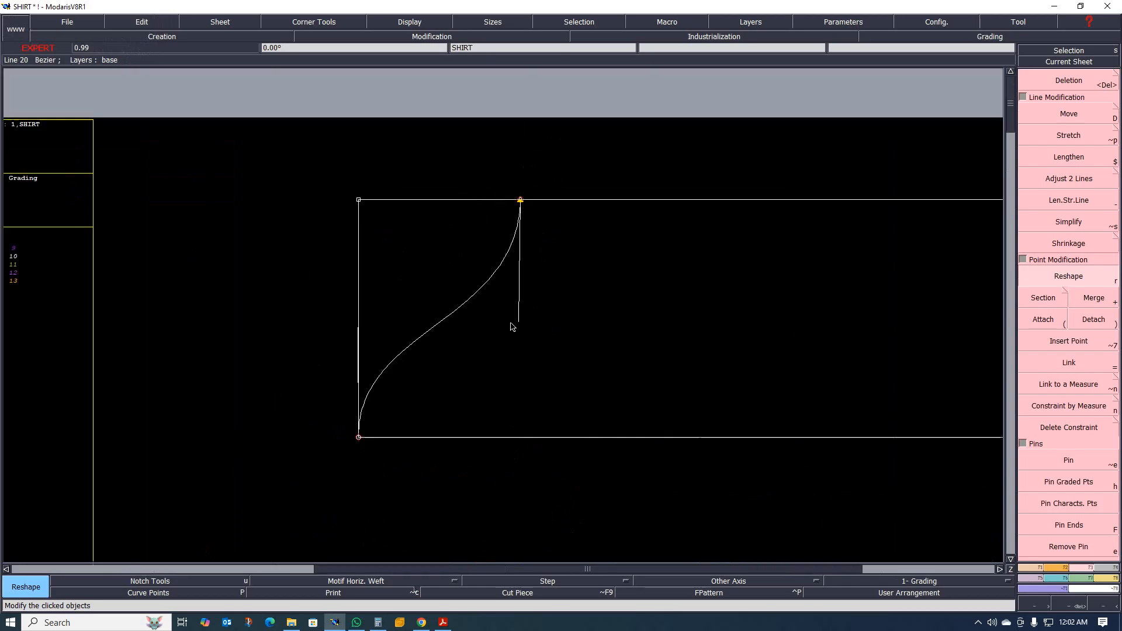
pyautogui.scroll(2, 476, 343)
pyautogui.click(312, 311)
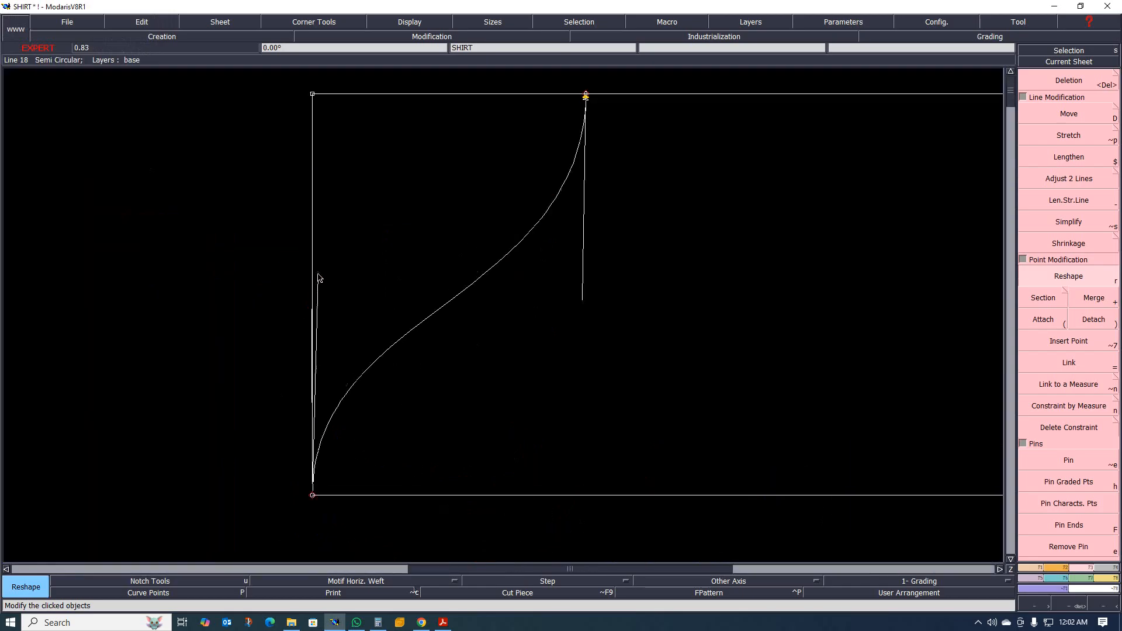
pyautogui.click(312, 258)
# Tilt the upper tangent of the sleeve cap curve slightly inward, toward the cap.
pyautogui.scroll(-3, 466, 276)
pyautogui.click(552, 295)
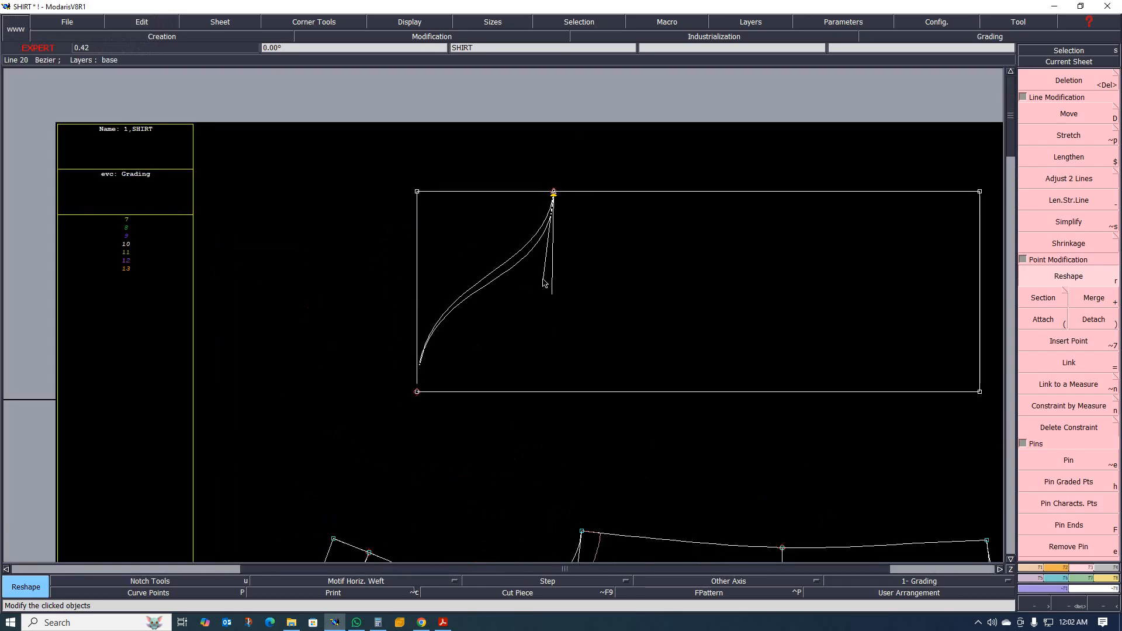
pyautogui.click(547, 279)
pyautogui.scroll(2, 481, 241)
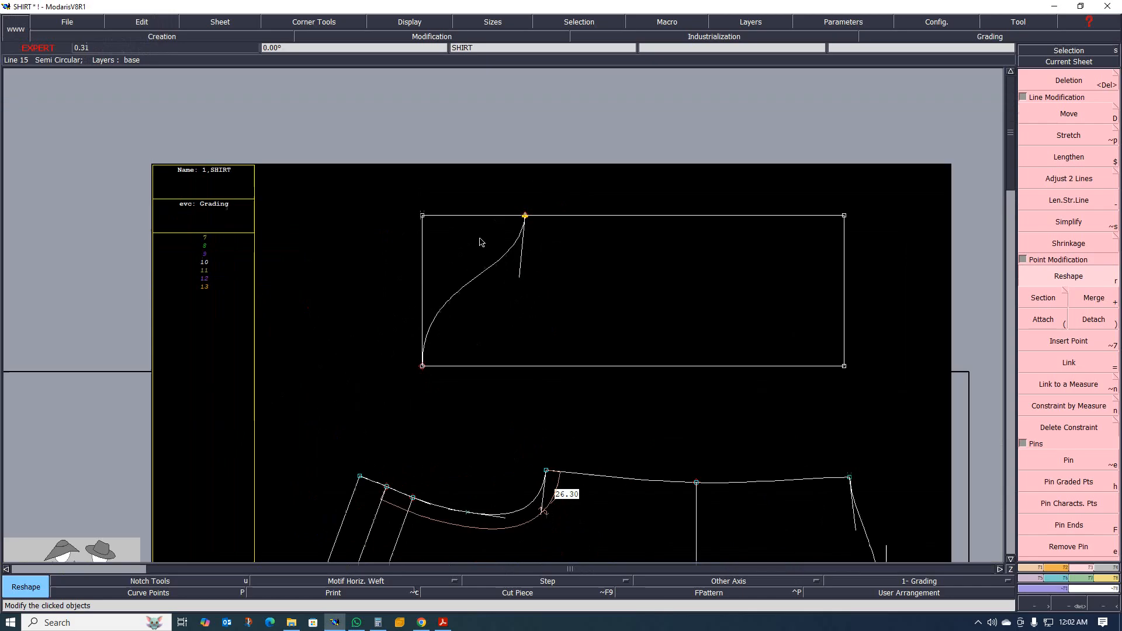
# Create a line parallel to the sleeve rectangle's left side at a distance of about 33.11 cm.
pyautogui.scroll(1, 379, 305)
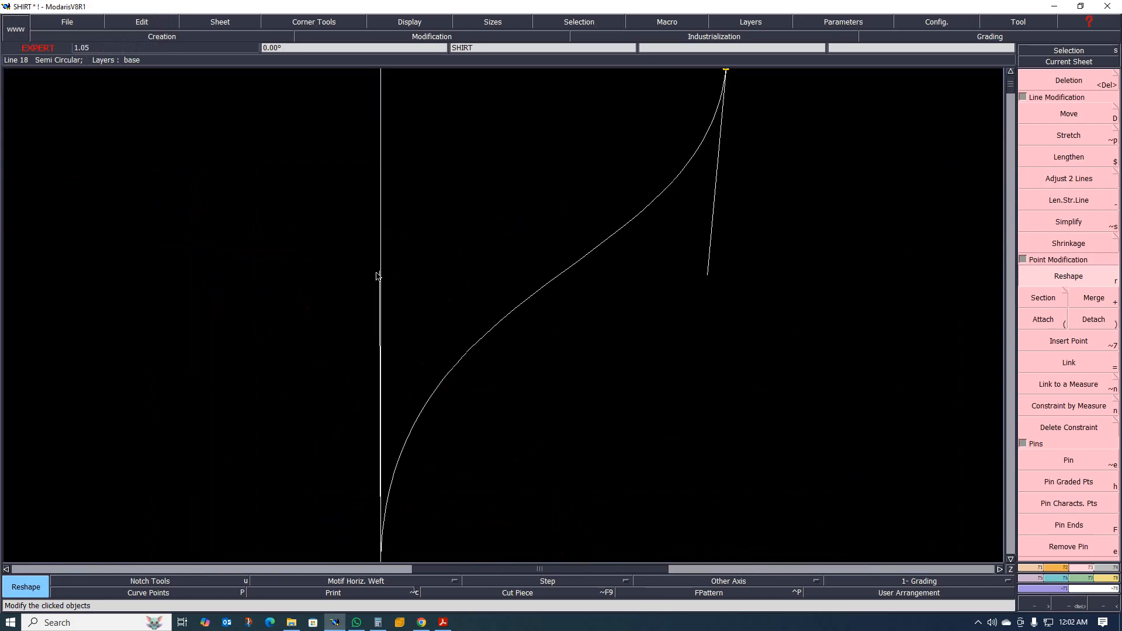
pyautogui.scroll(-6, 461, 321)
pyautogui.scroll(4, 443, 270)
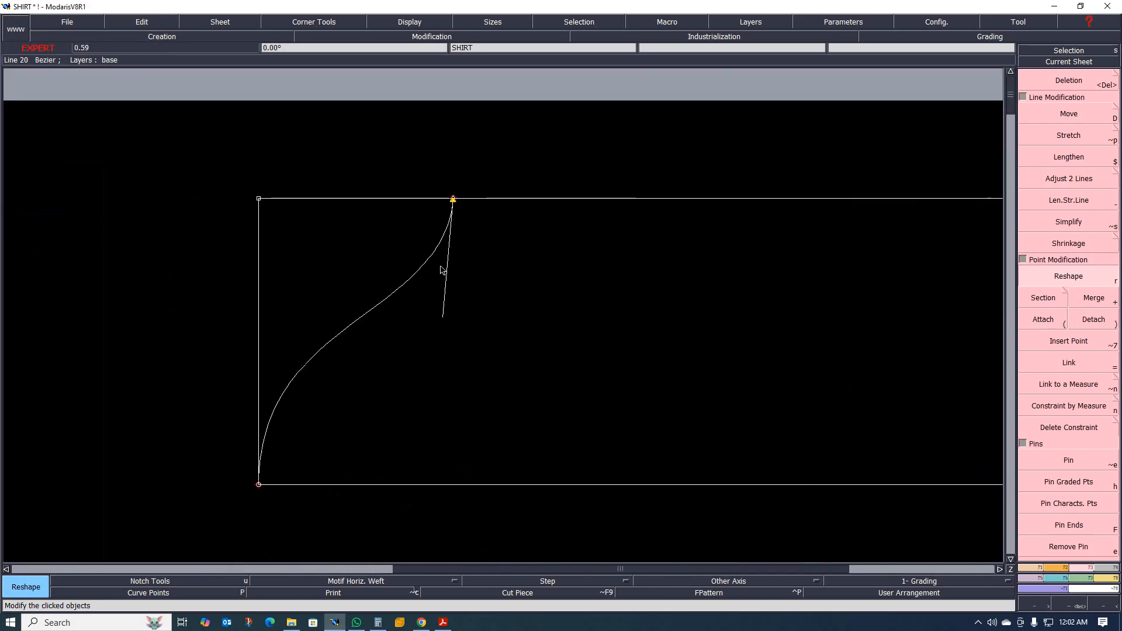
pyautogui.scroll(-4, 468, 183)
pyautogui.scroll(4, 371, 244)
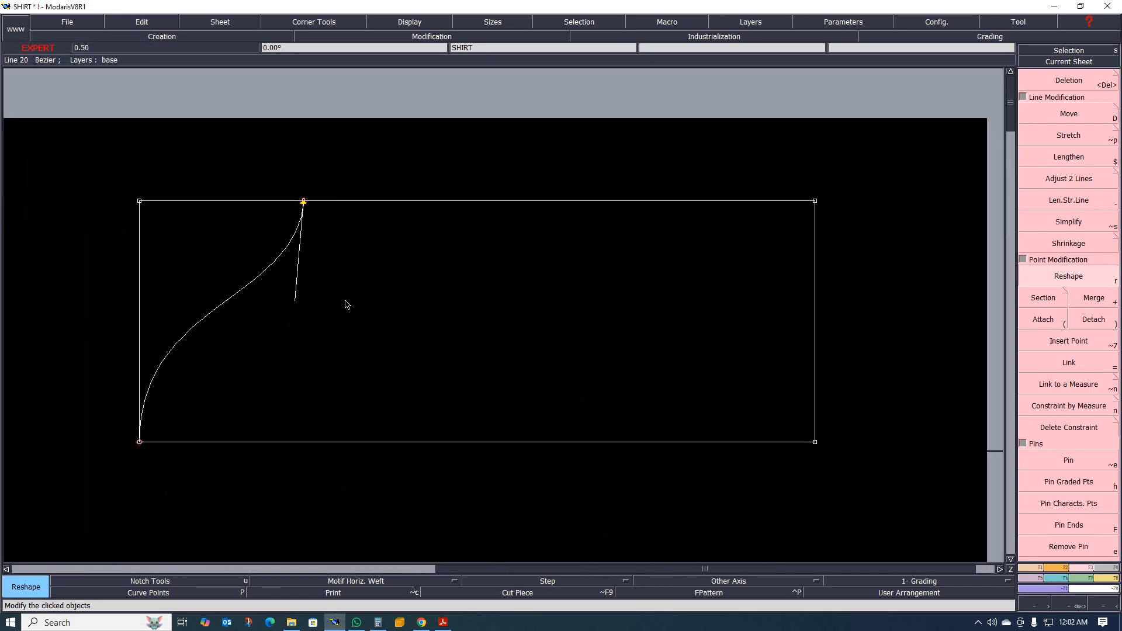
pyautogui.scroll(-4, 347, 304)
pyautogui.scroll(4, 344, 359)
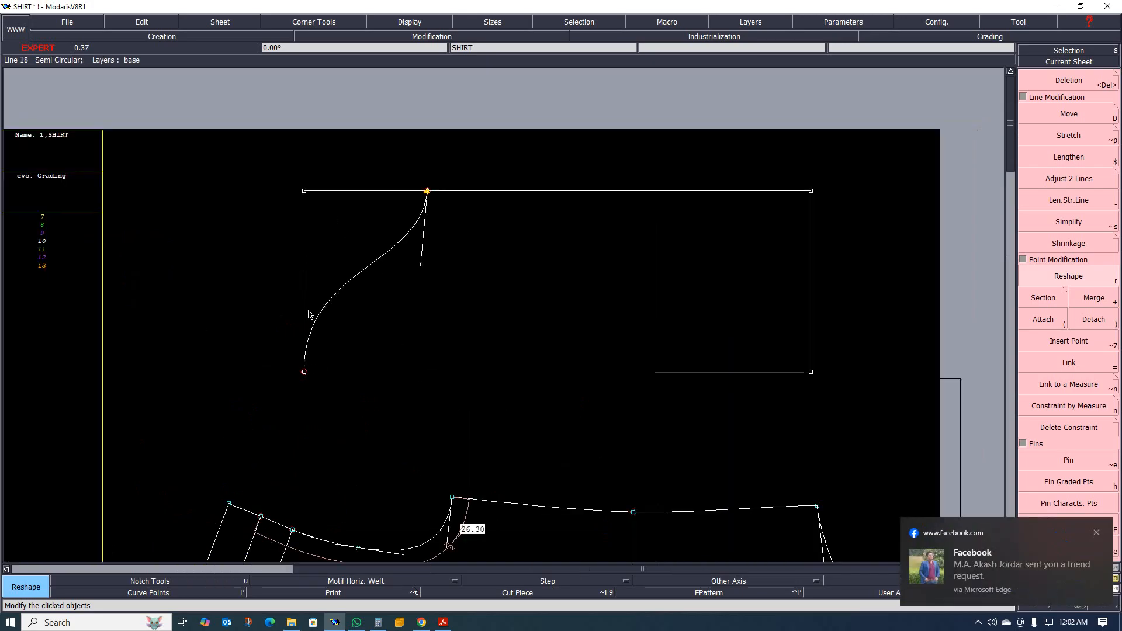
pyautogui.press('p')
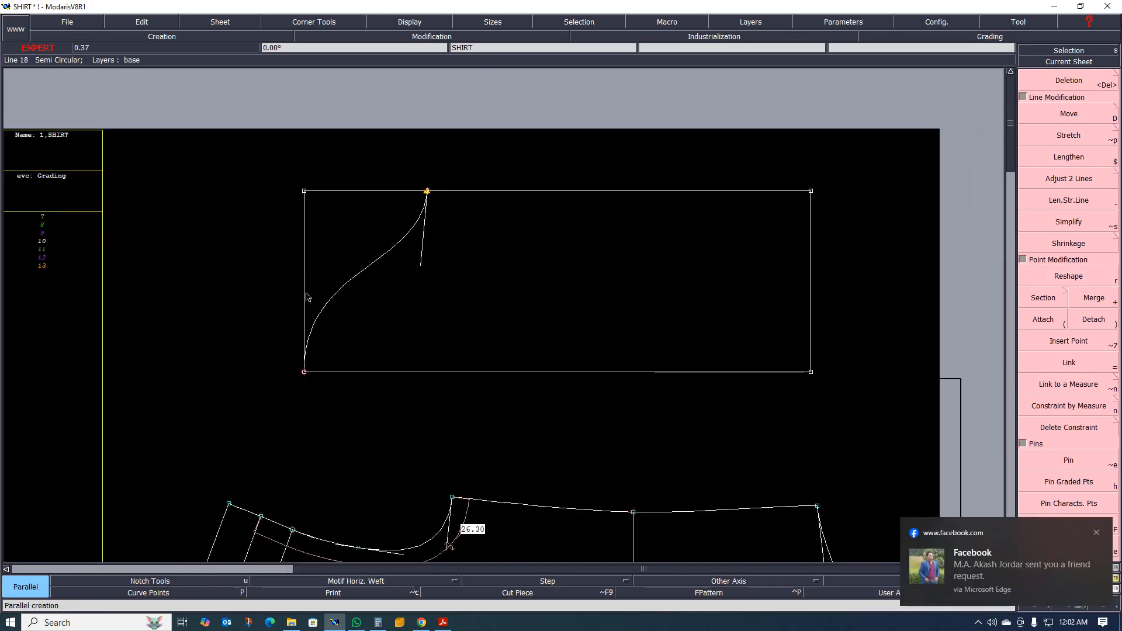
pyautogui.click(305, 295)
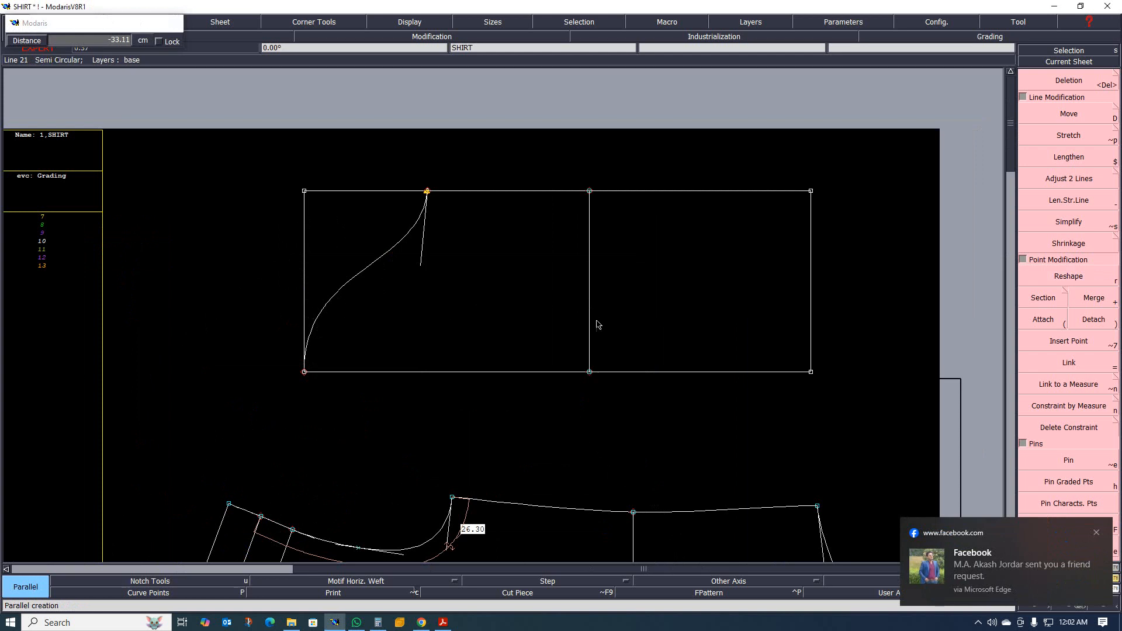
# Look up the sleeve width at height C2 in the tech pack and insert a point 17.2 cm up the new parallel line.
pyautogui.click(440, 626)
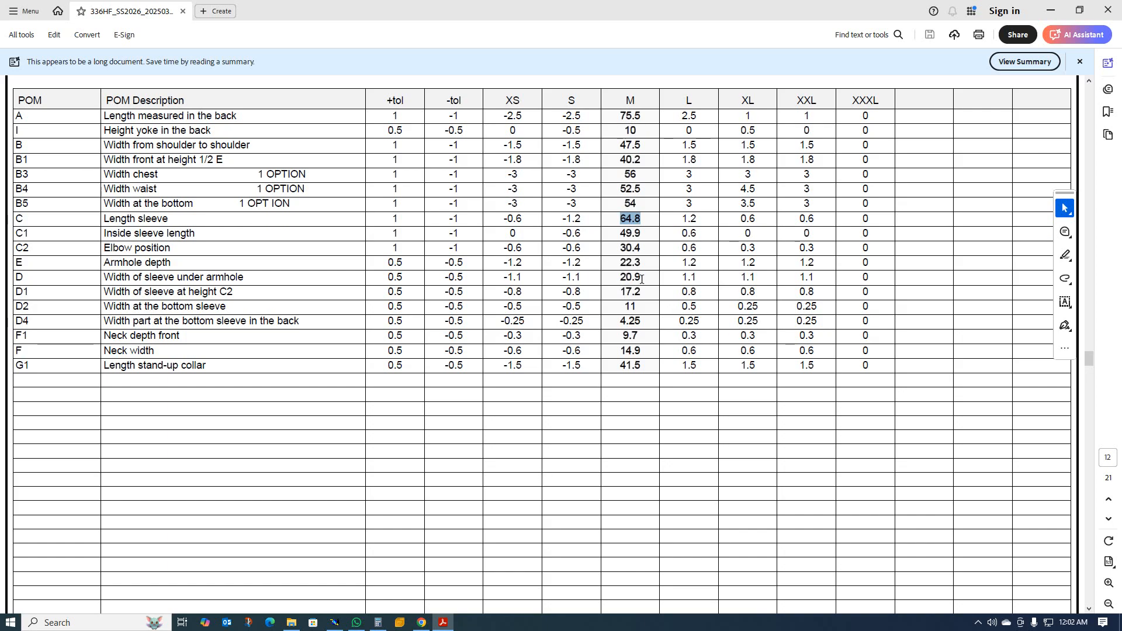
pyautogui.click(1051, 11)
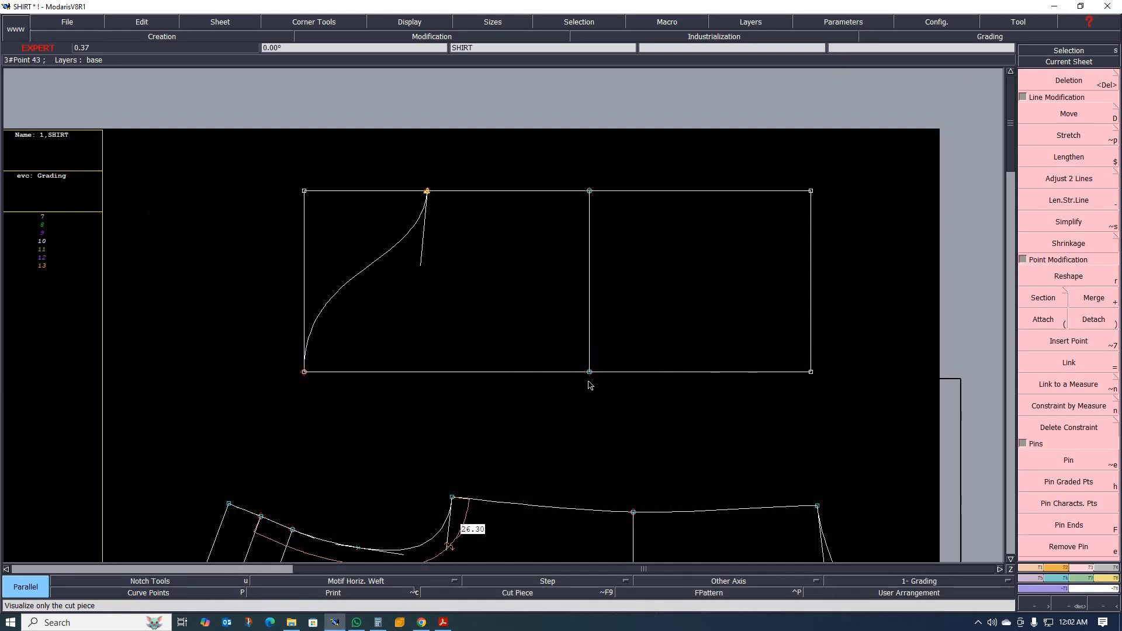
pyautogui.press('d')
pyautogui.click(589, 373)
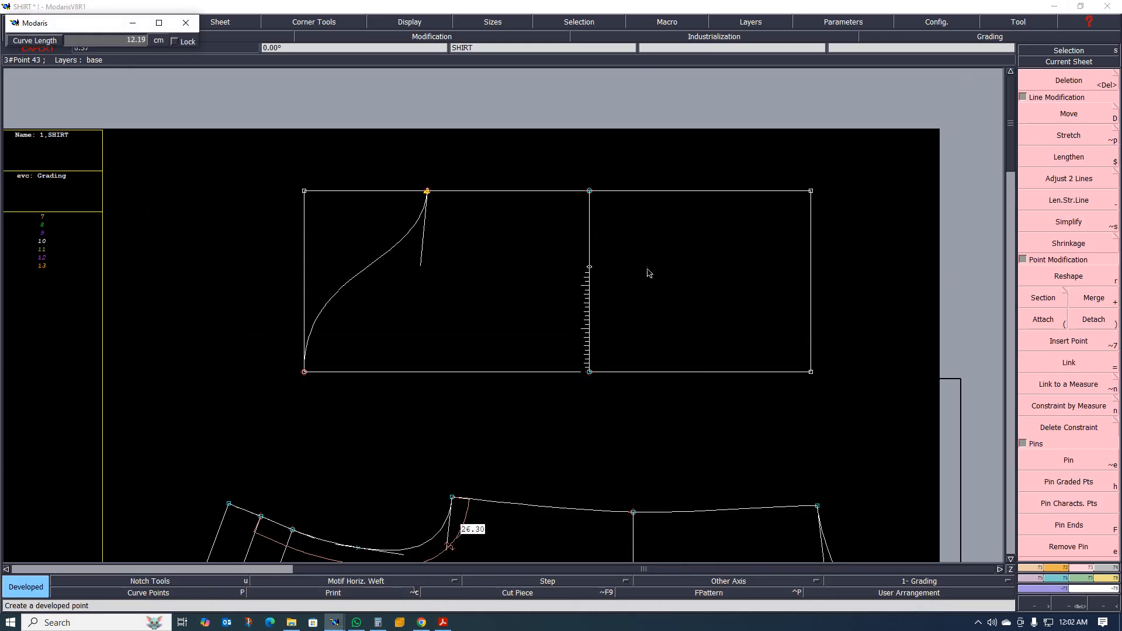
pyautogui.write('17.20')
pyautogui.press('Return')
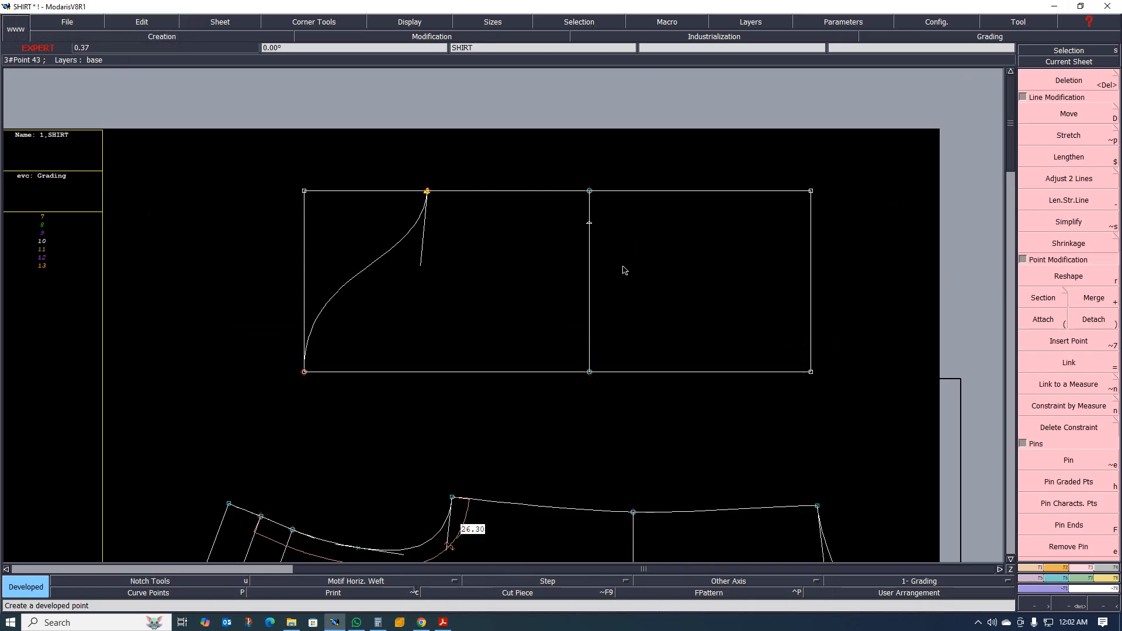
pyautogui.hotkey('alt', '7')
# Draw a Bezier underarm seam about 45 cm long from the cap curve's upper end through the 17.2 cm point to the rectangle's right side.
pyautogui.scroll(1, 446, 201)
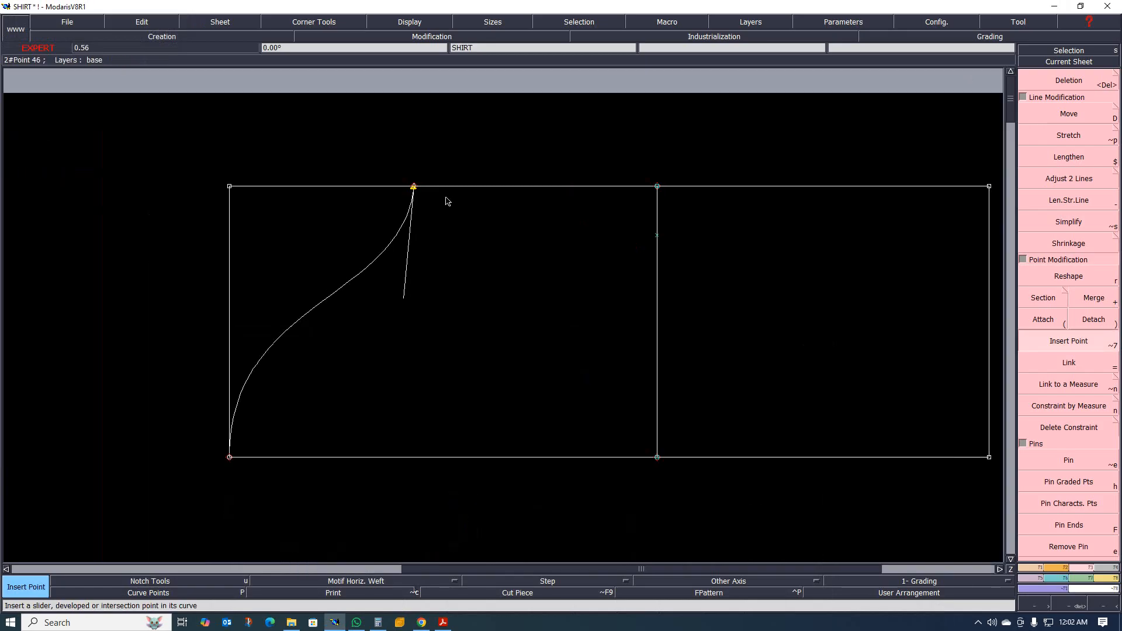
pyautogui.scroll(-1, 433, 212)
pyautogui.scroll(5, 434, 201)
pyautogui.scroll(-3, 346, 215)
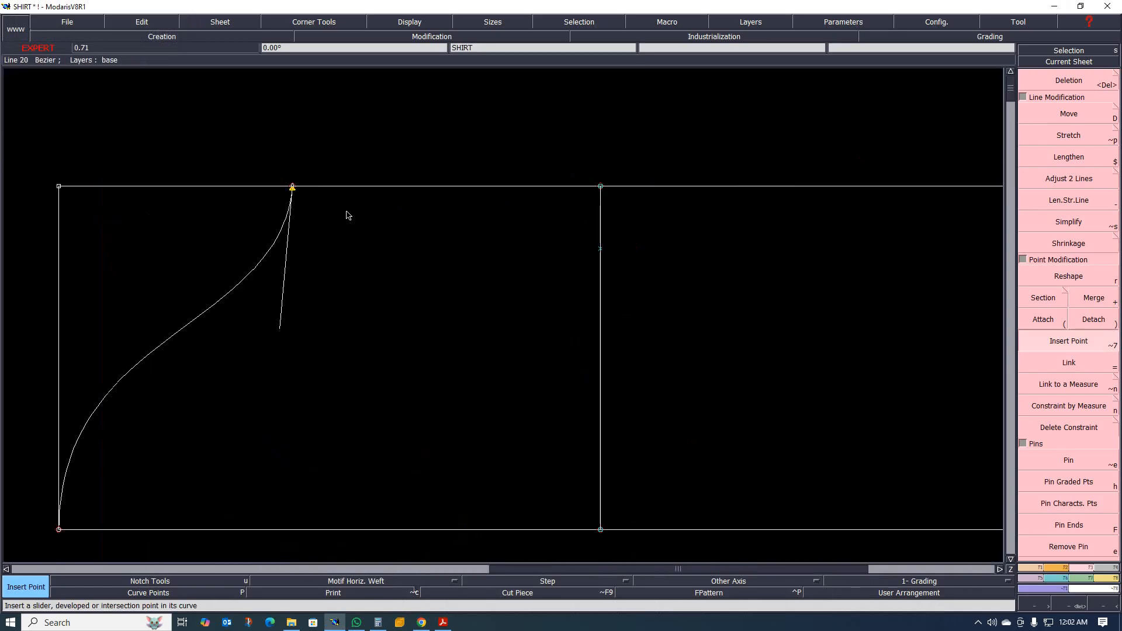
pyautogui.press('b')
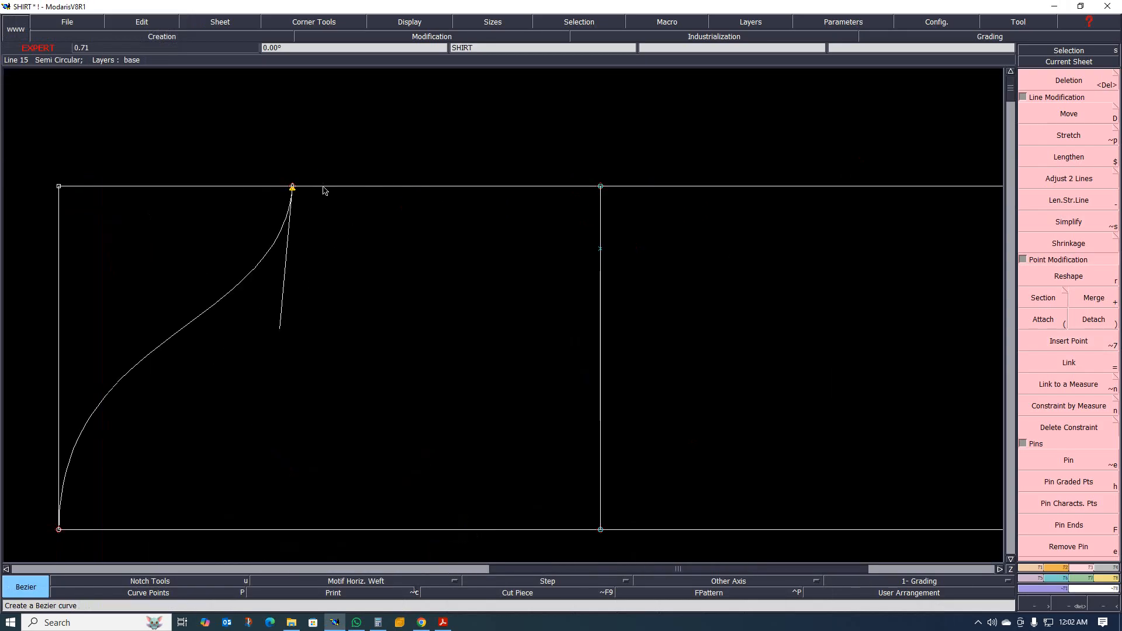
pyautogui.click(292, 186)
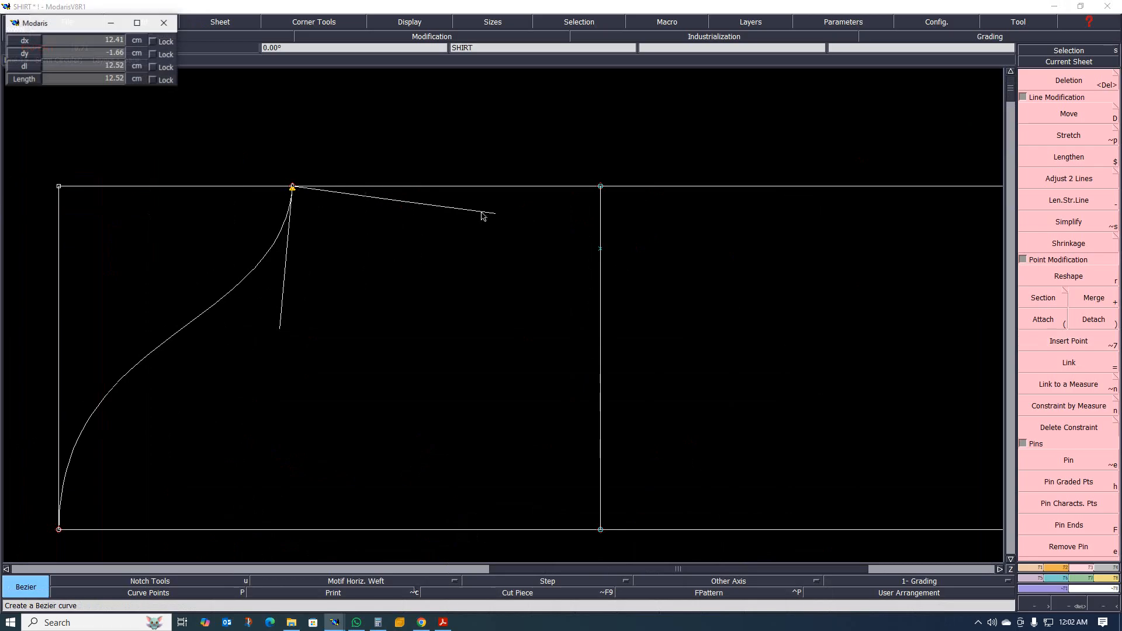
pyautogui.click(601, 248)
pyautogui.scroll(-5, 397, 287)
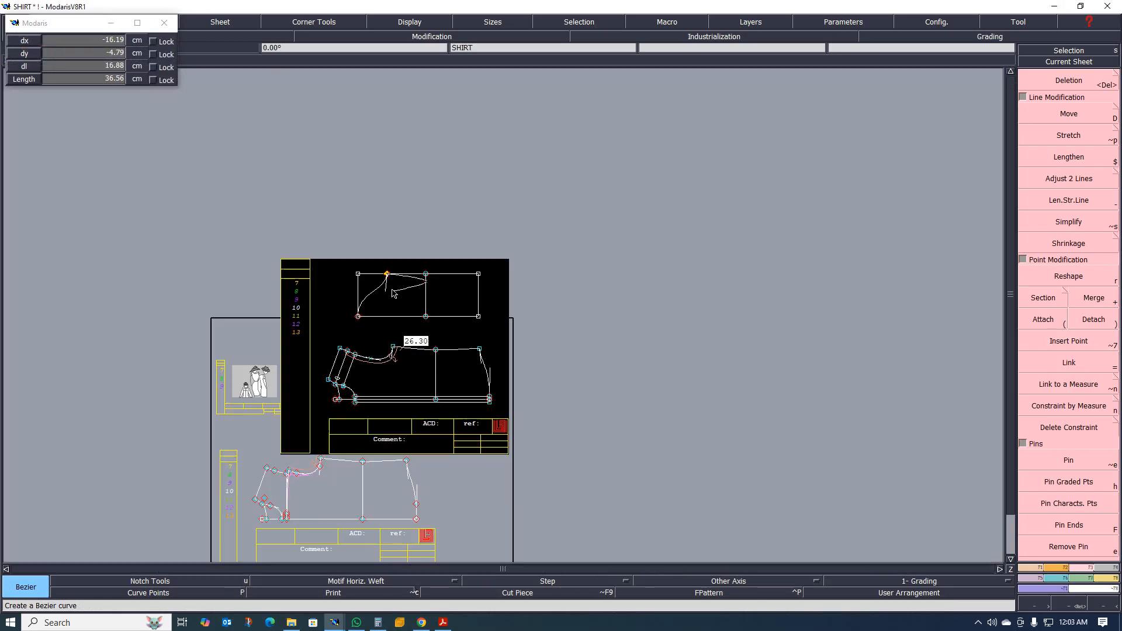
pyautogui.scroll(4, 471, 312)
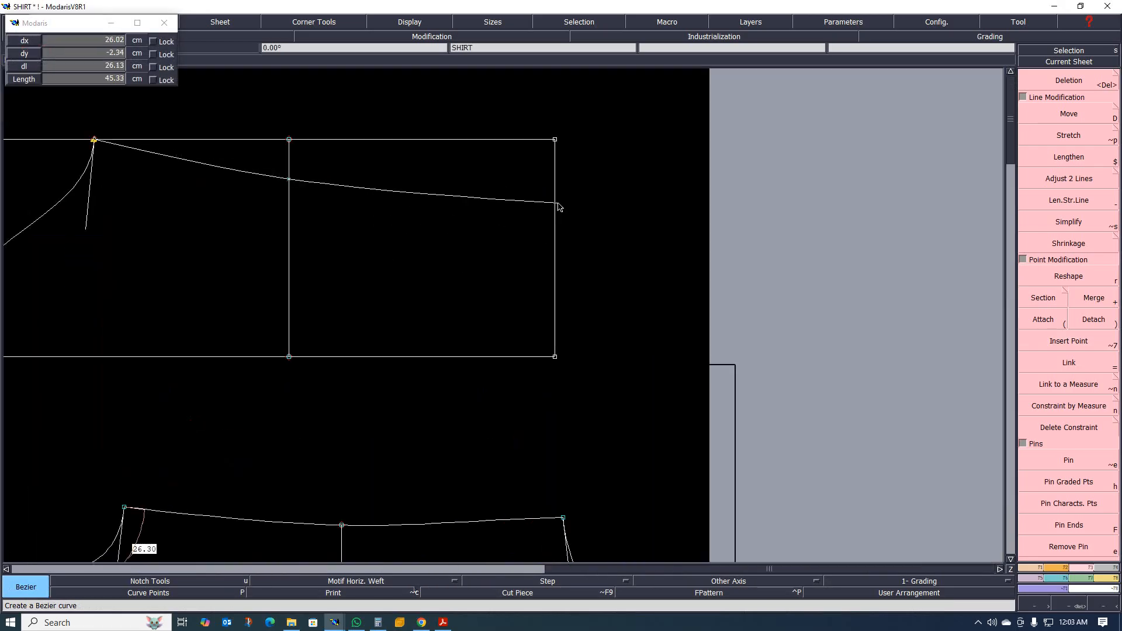
pyautogui.click(555, 208)
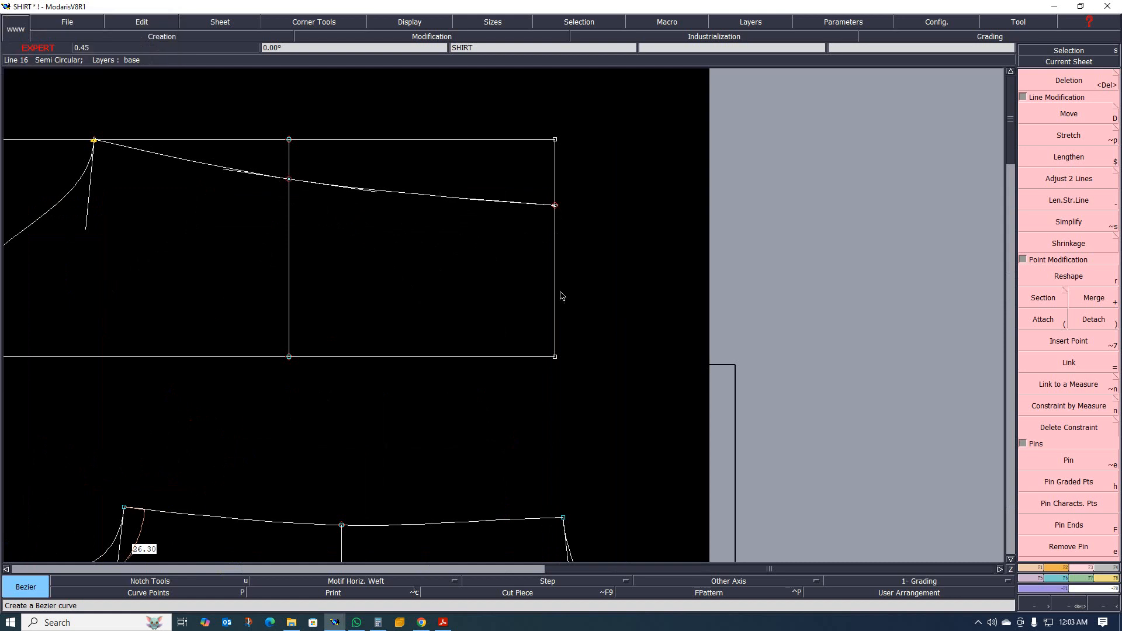
pyautogui.scroll(-5, 534, 366)
pyautogui.scroll(5, 454, 290)
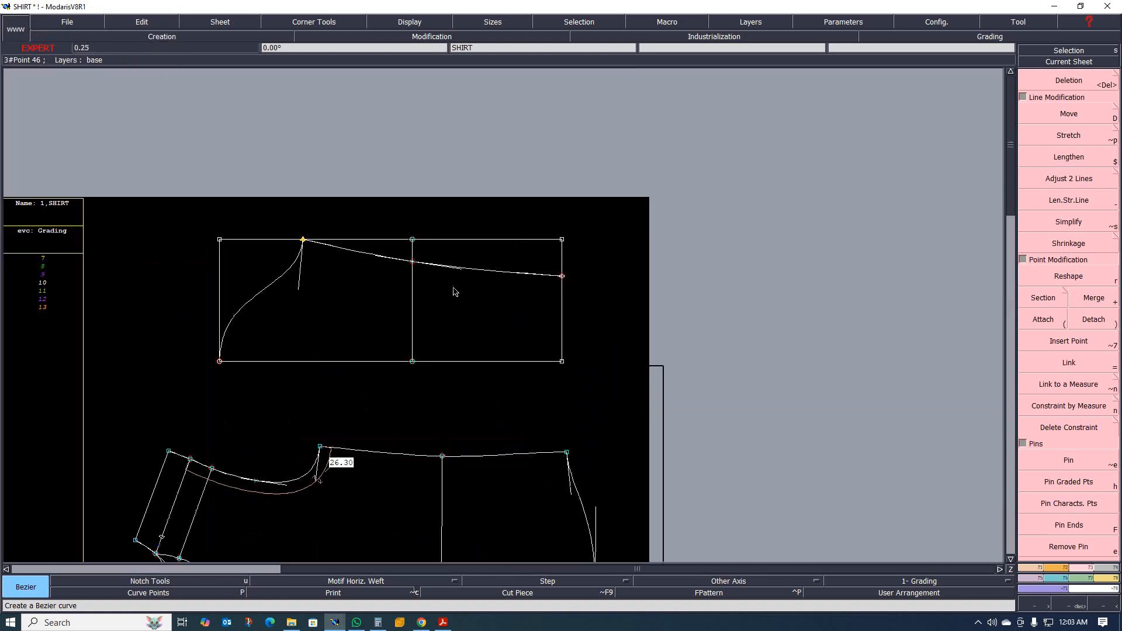
pyautogui.scroll(2, 546, 351)
pyautogui.scroll(-5, 614, 345)
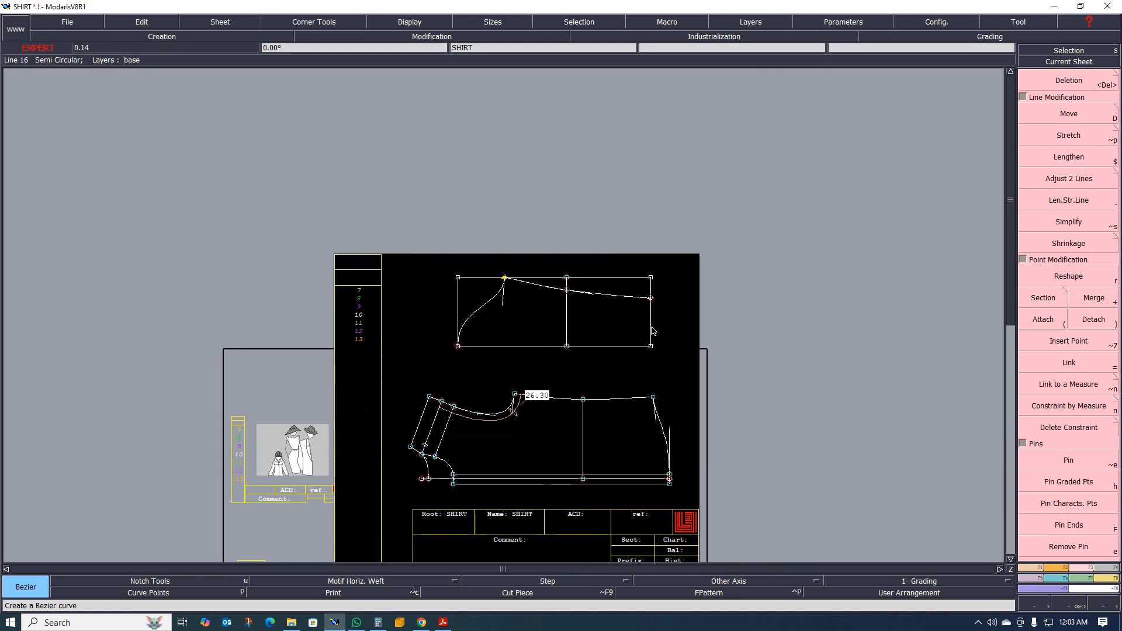
pyautogui.scroll(2, 621, 360)
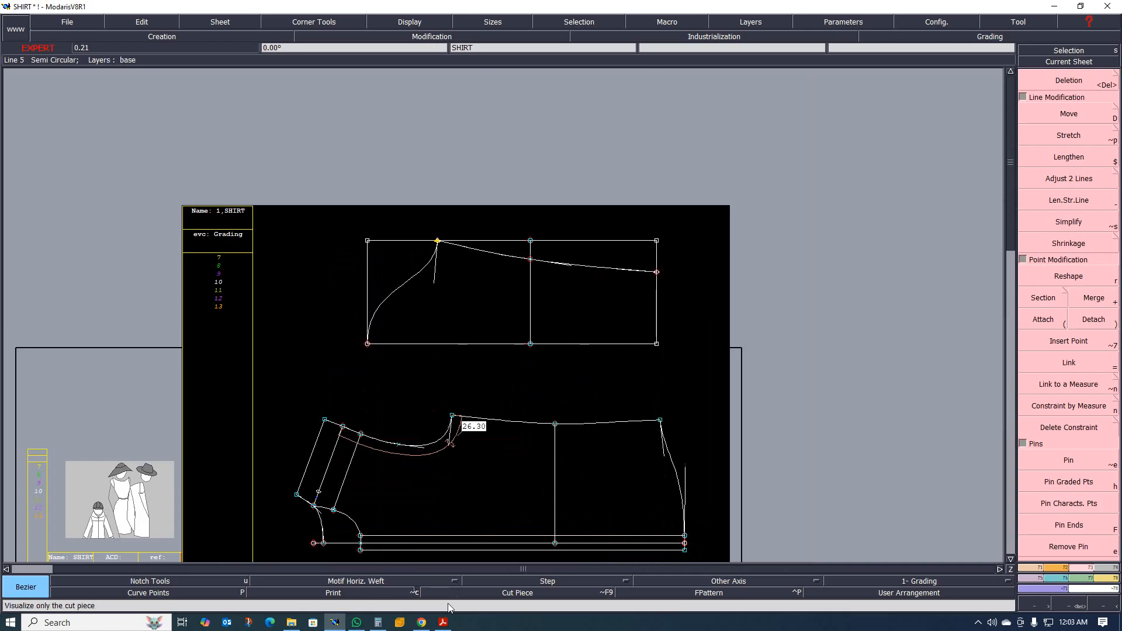
# Look up the bottom sleeve width and the sleeve dimension sketch in the tech pack.
pyautogui.click(444, 622)
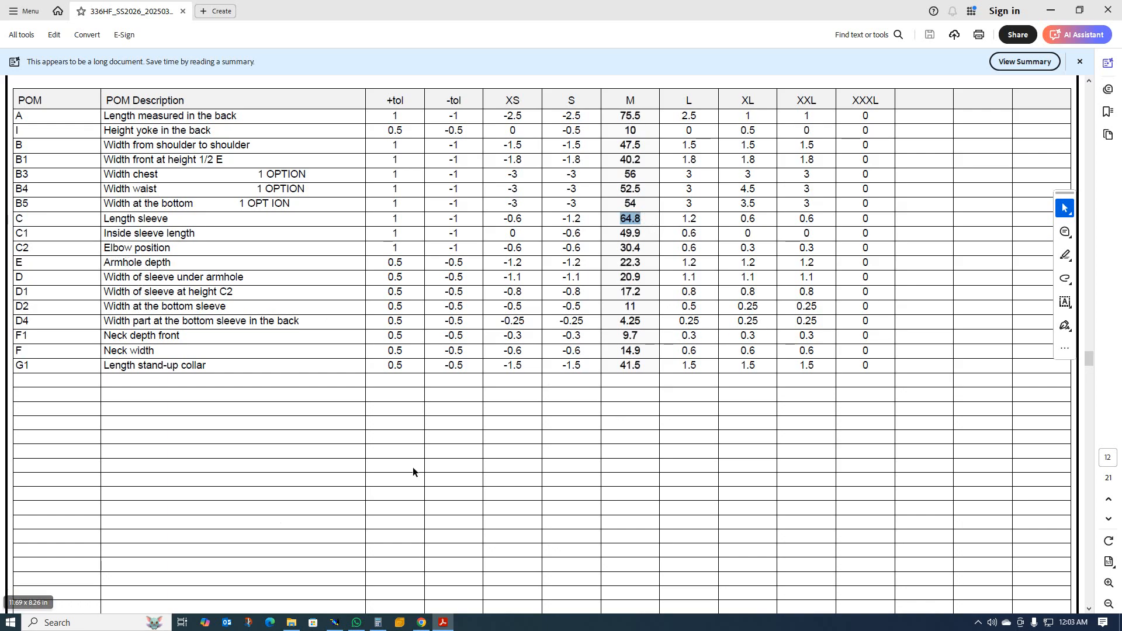
pyautogui.scroll(-15, 574, 439)
pyautogui.scroll(-5, 485, 418)
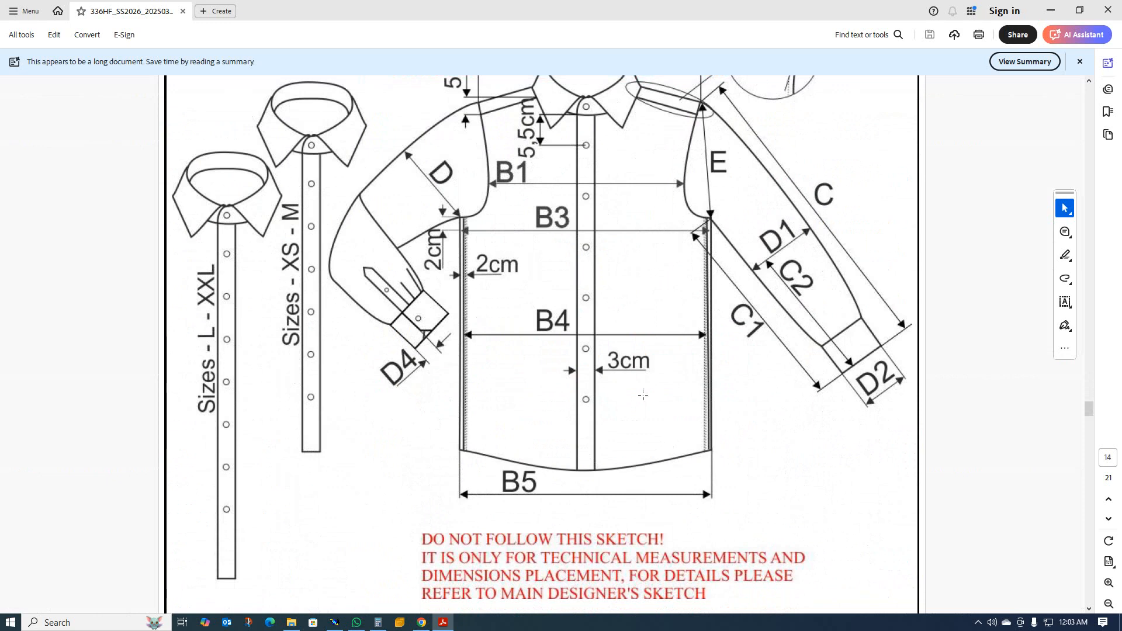
pyautogui.scroll(12, 643, 395)
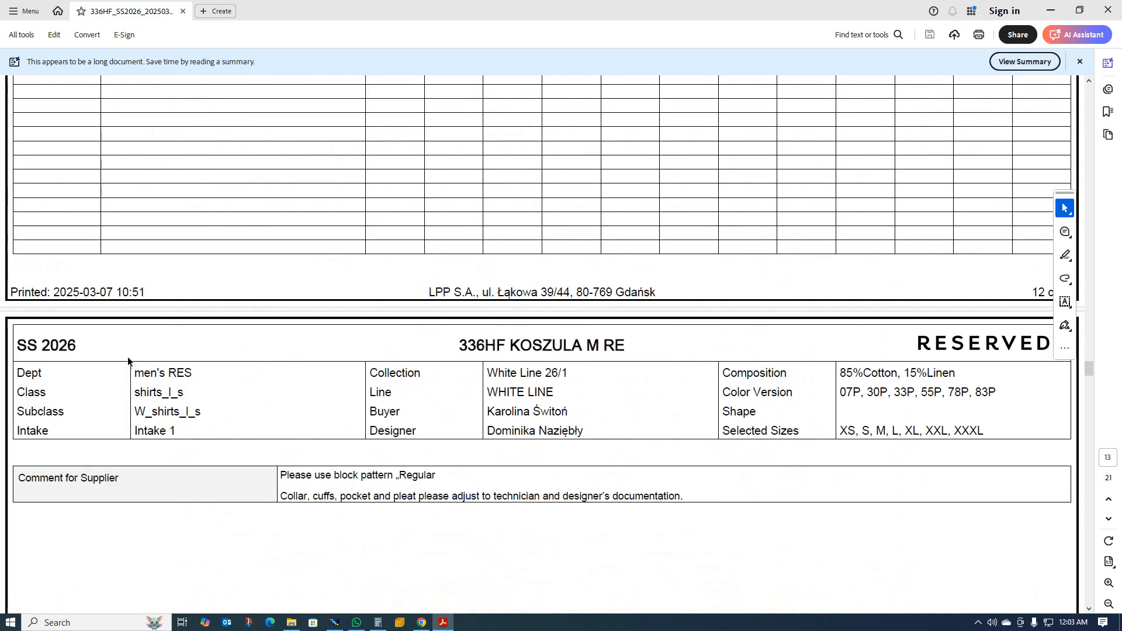
pyautogui.scroll(6, 128, 359)
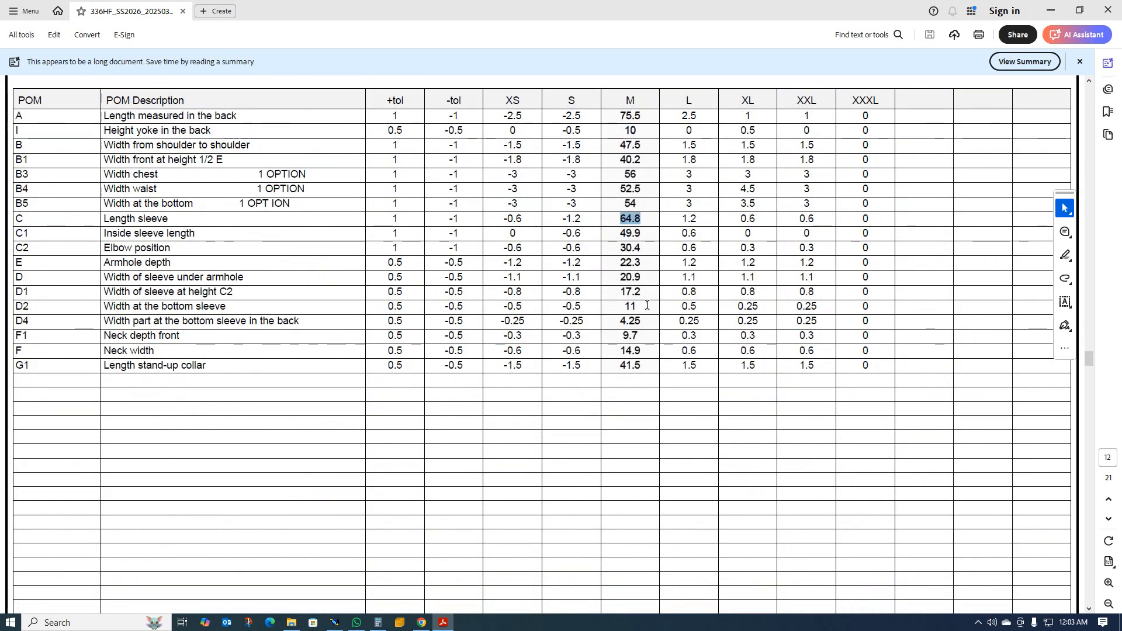
pyautogui.click(1057, 19)
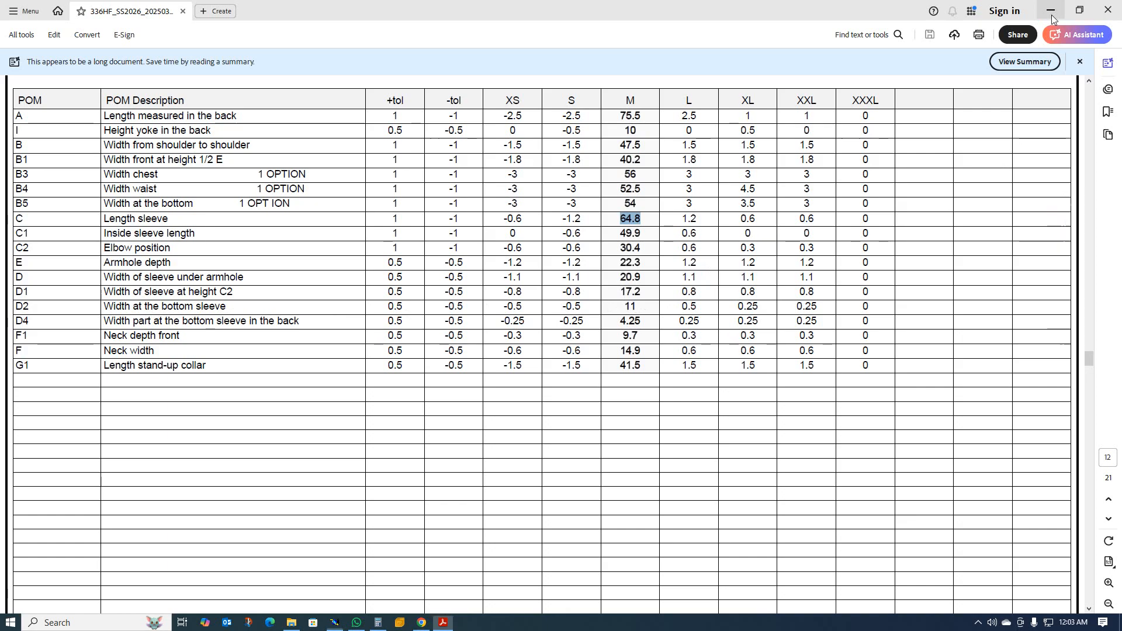
# Draw a cuff rectangle 6 cm wide and 12.5 cm high beside the sleeve's bottom end.
pyautogui.scroll(1, 682, 288)
pyautogui.scroll(-2, 509, 288)
pyautogui.scroll(5, 550, 287)
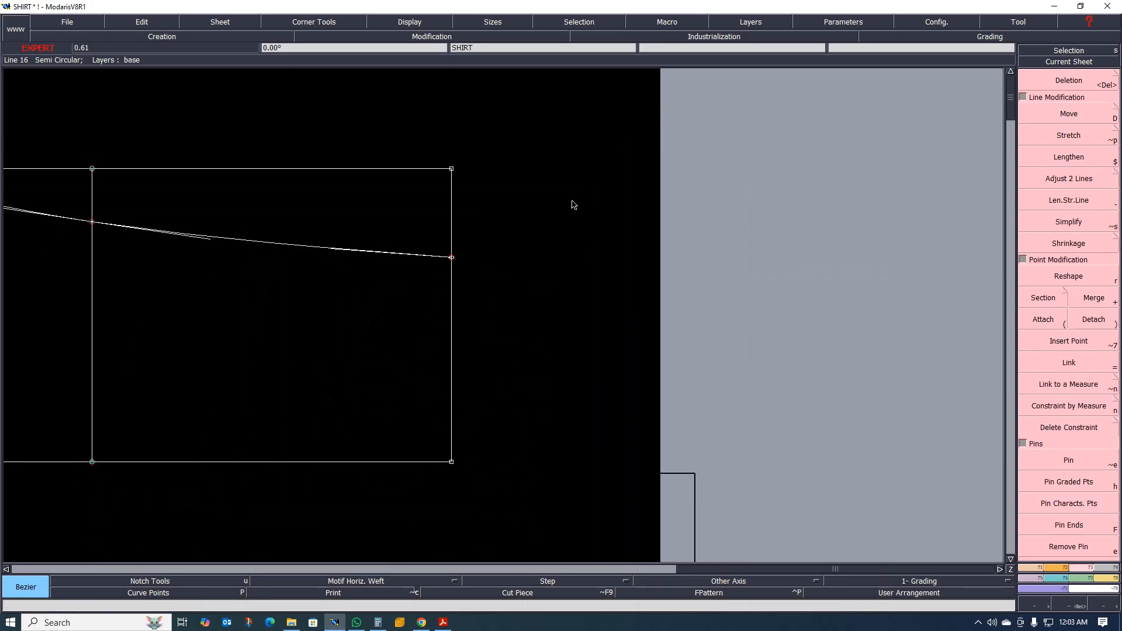
pyautogui.hotkey('shift', 'r')
pyautogui.click(581, 150)
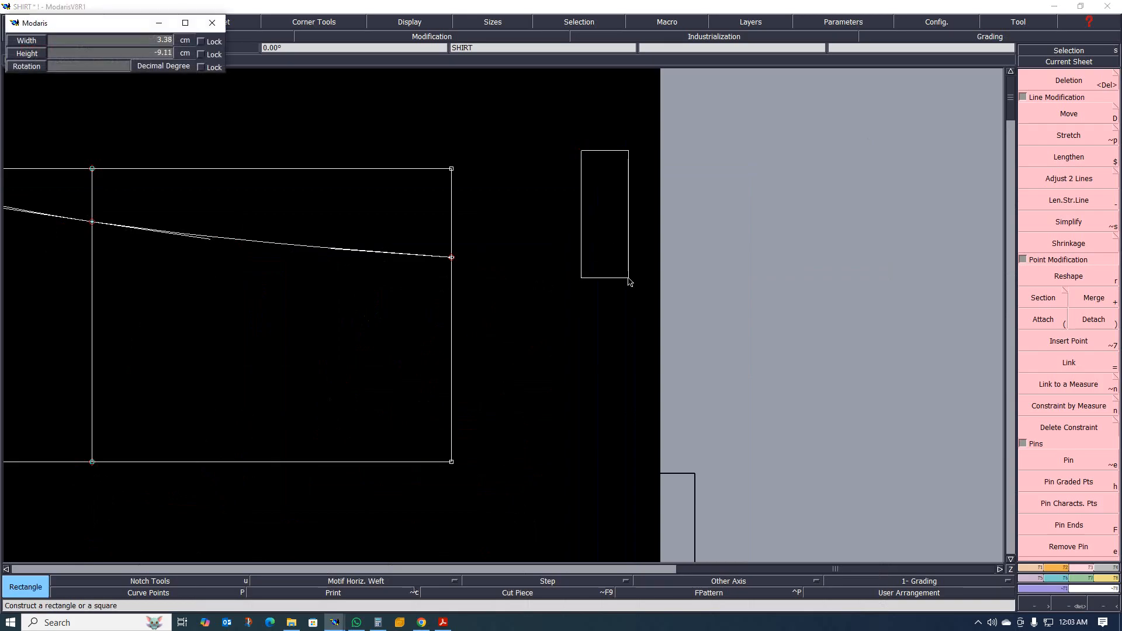
pyautogui.write('58.80')
pyautogui.write('6')
pyautogui.press('Return')
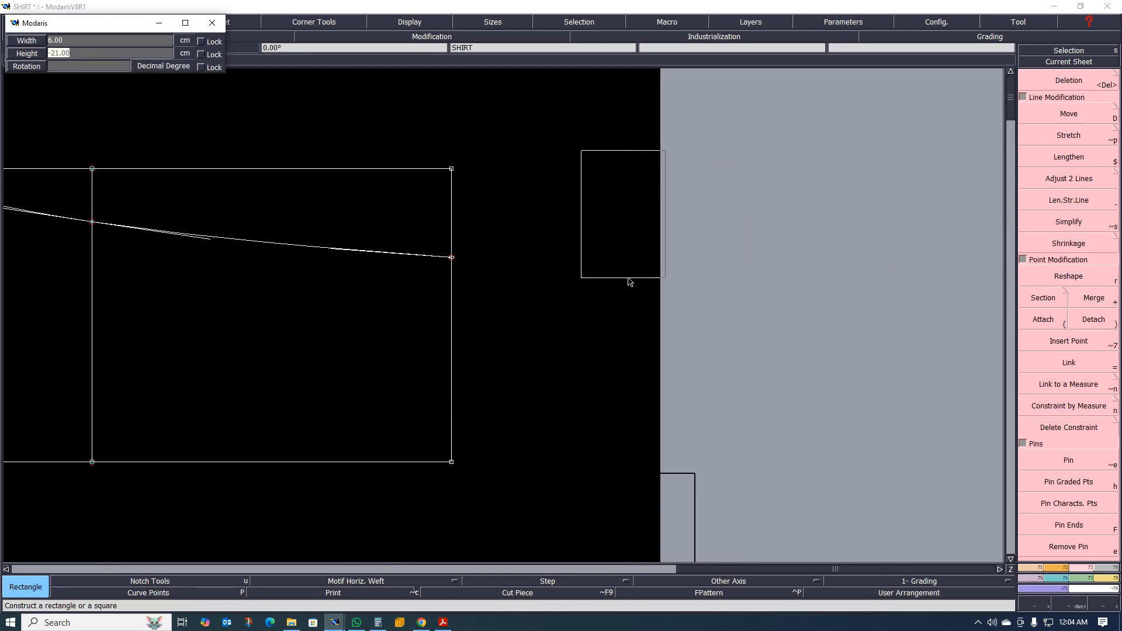
pyautogui.press('BackSpace')
pyautogui.press('Return')
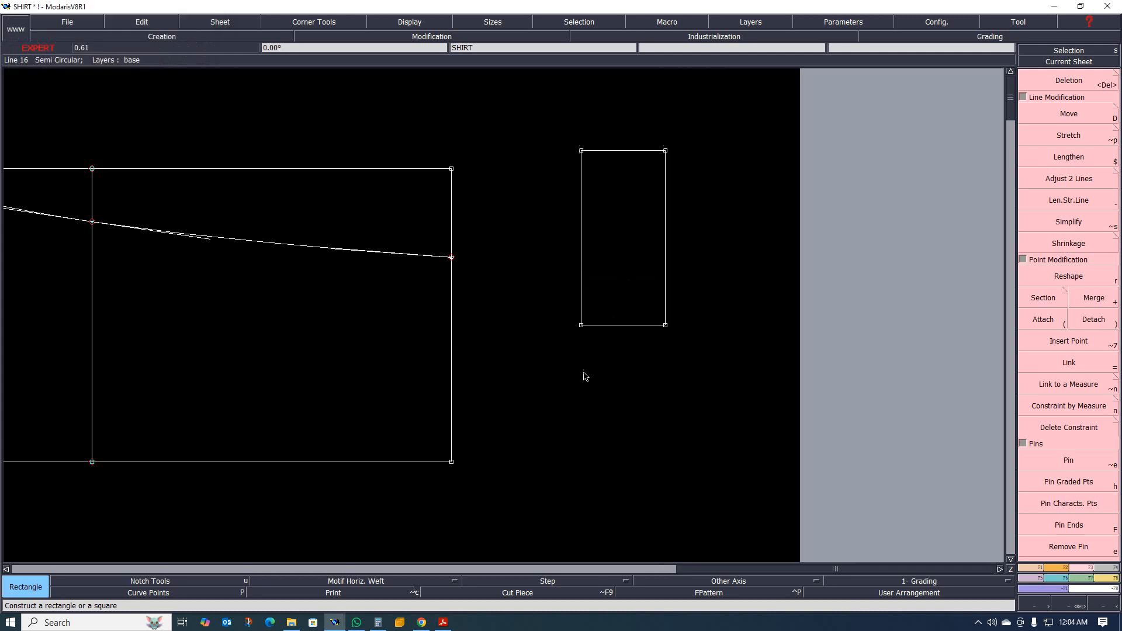
pyautogui.scroll(-2, 607, 343)
pyautogui.scroll(2, 607, 343)
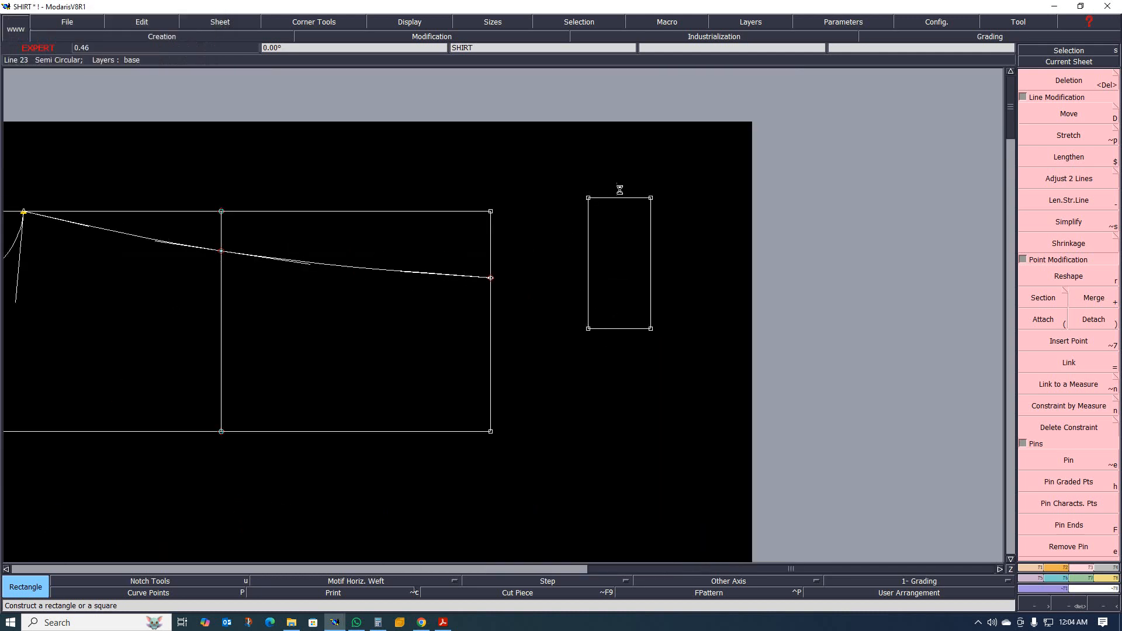
pyautogui.scroll(2, 620, 190)
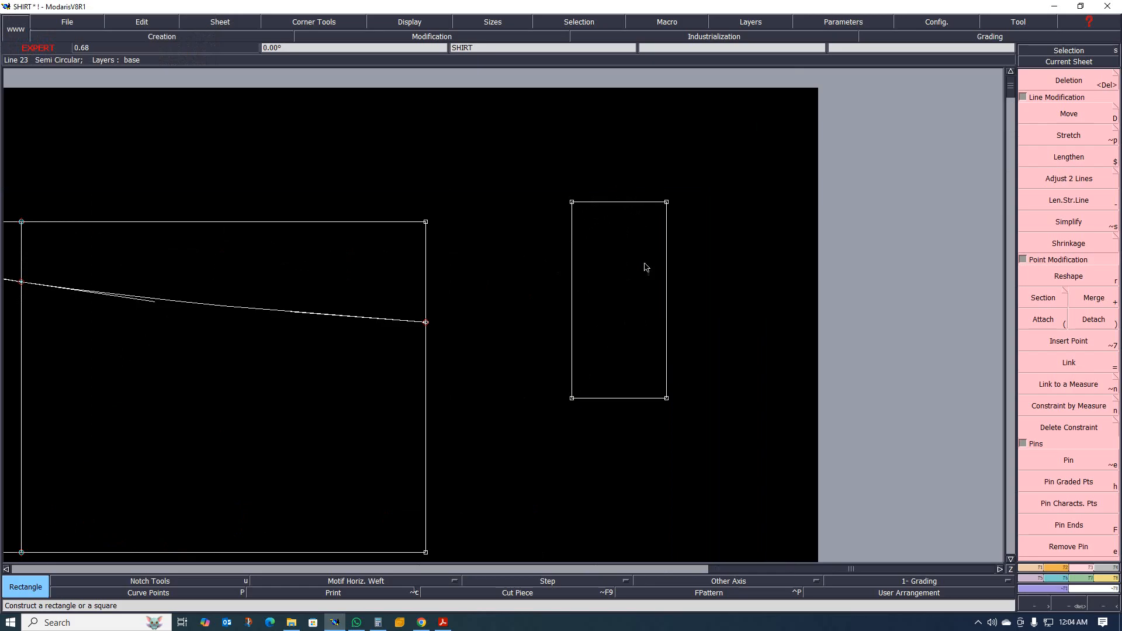
pyautogui.scroll(-2, 669, 277)
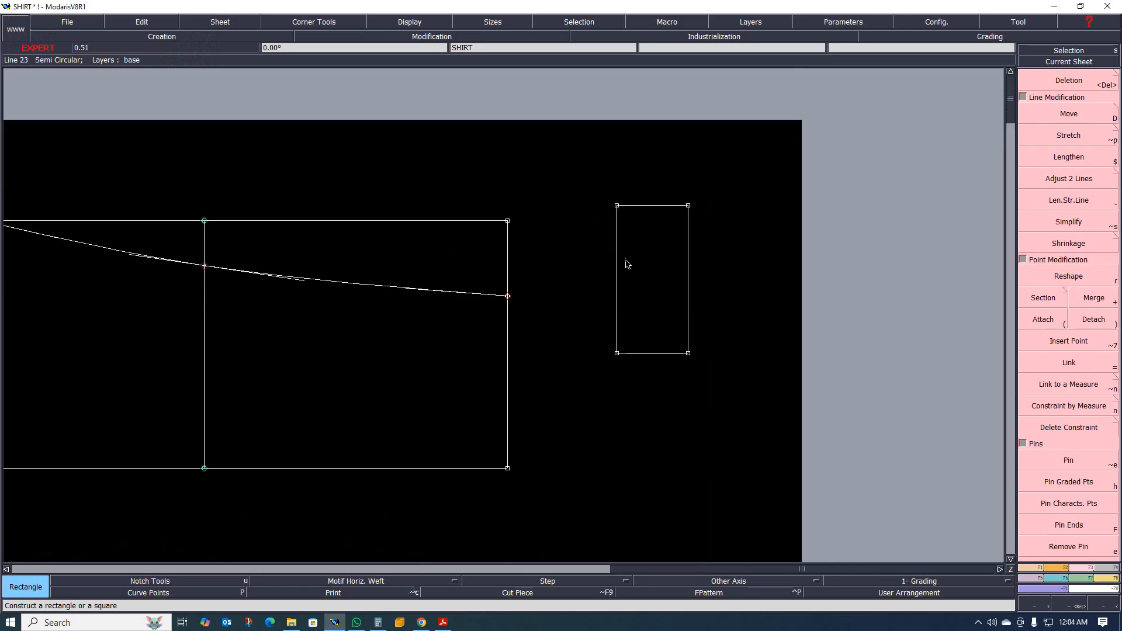
pyautogui.scroll(-2, 613, 254)
pyautogui.scroll(1, 584, 286)
pyautogui.scroll(2, 559, 304)
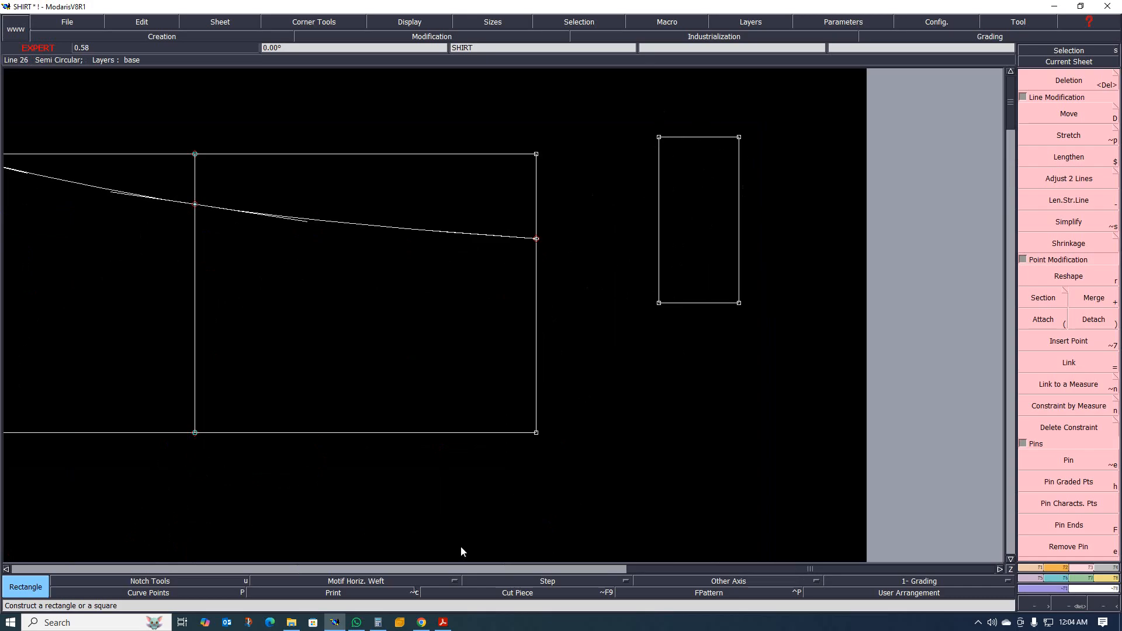
# Examine the cuff, placket and sleeve hem drawings on the tech pack's front and back measurement sketches.
pyautogui.click(436, 625)
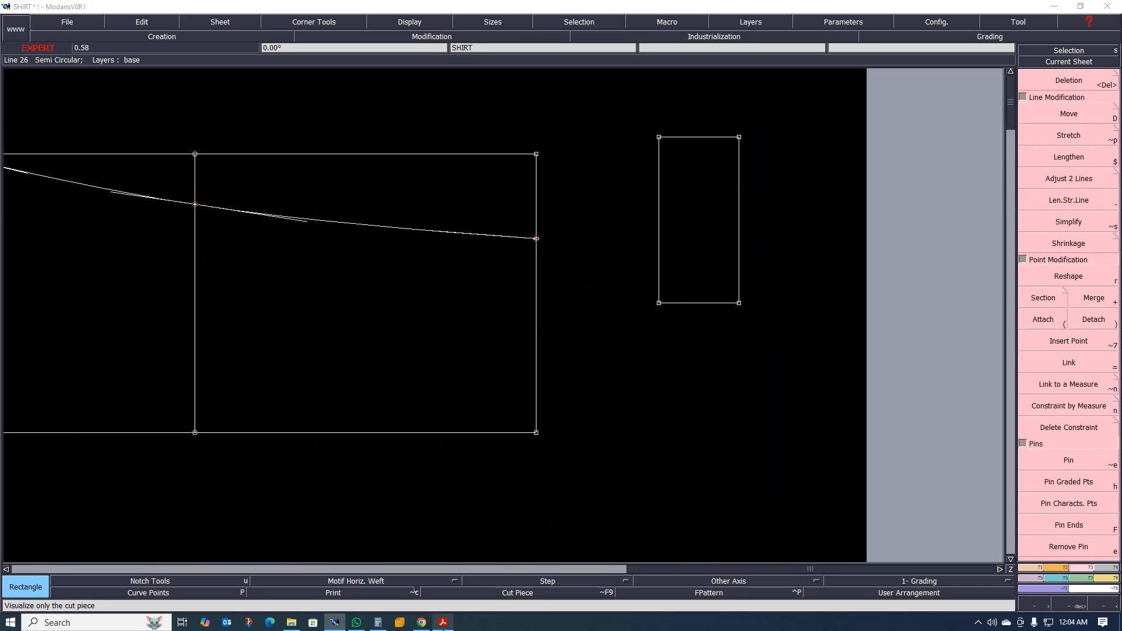
pyautogui.scroll(-20, 496, 561)
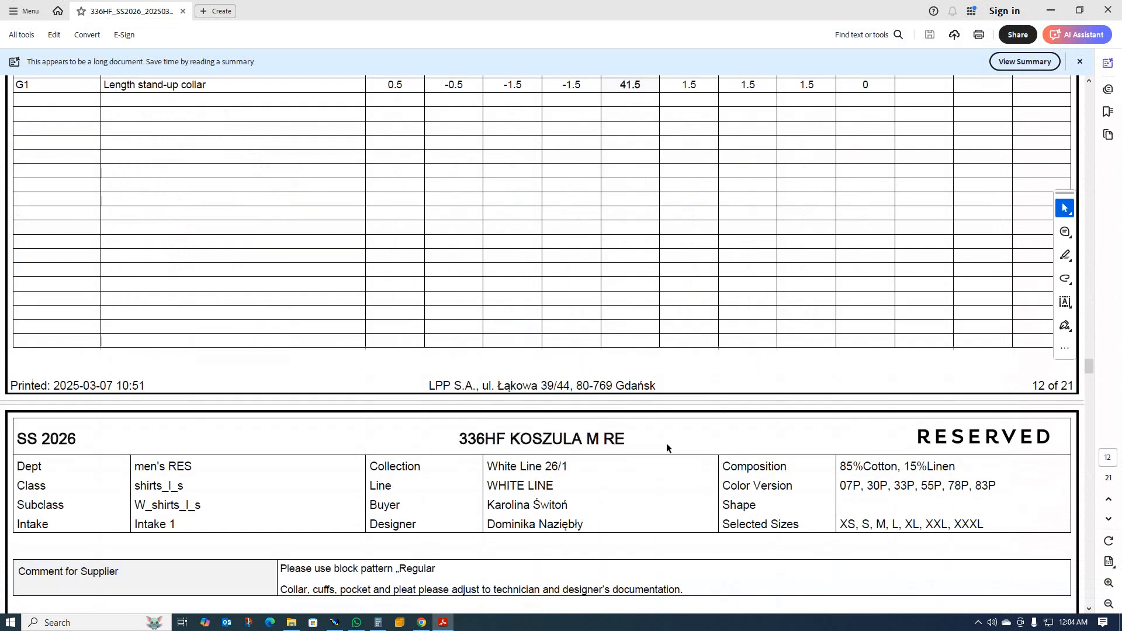
pyautogui.scroll(-4, 602, 463)
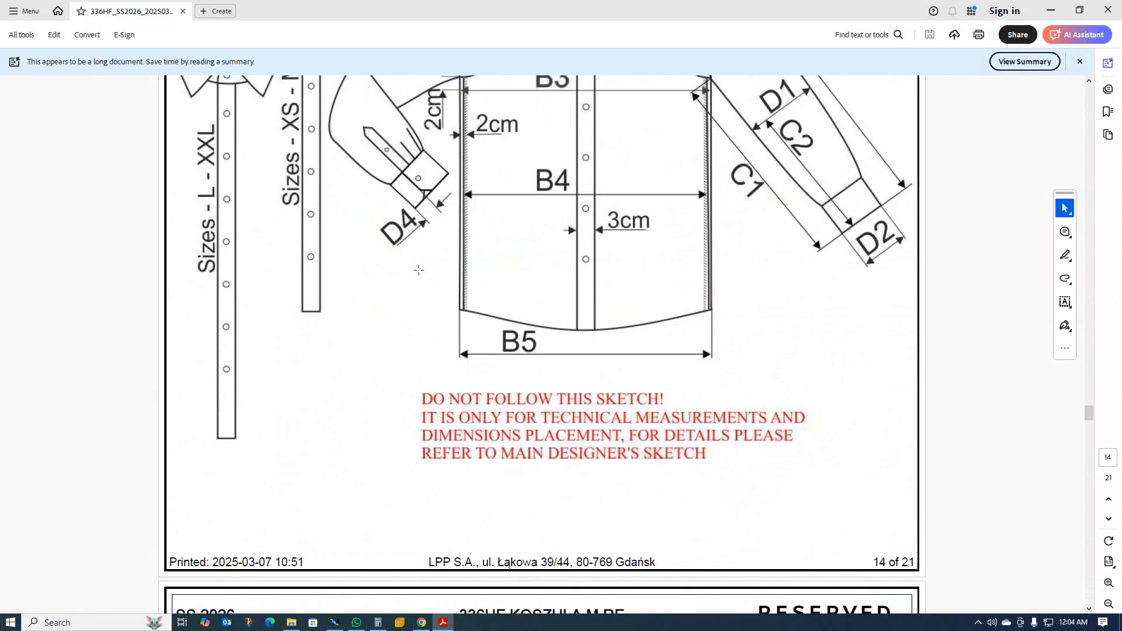
pyautogui.scroll(-10, 419, 270)
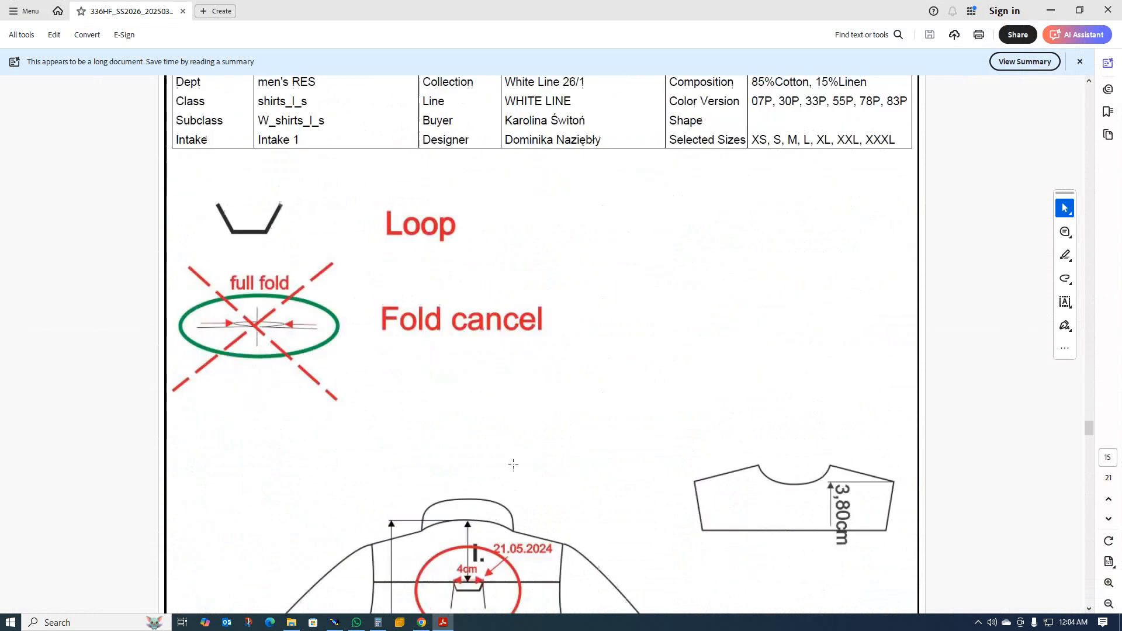
pyautogui.scroll(-7, 503, 470)
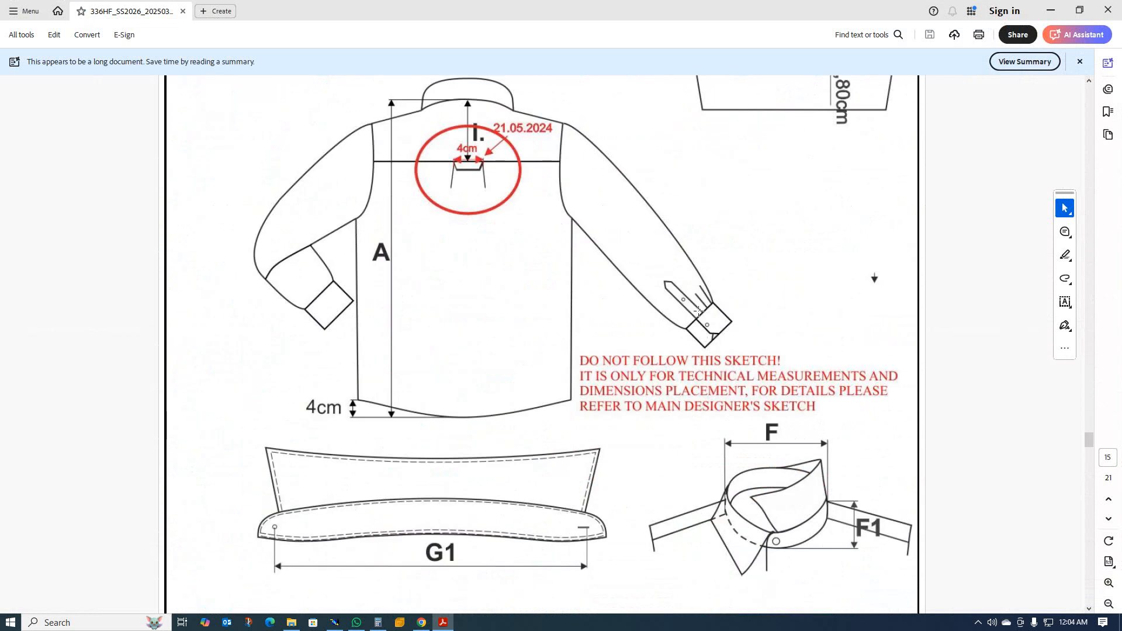
pyautogui.scroll(2, 689, 309)
pyautogui.scroll(-3, 610, 323)
pyautogui.scroll(12, 555, 348)
pyautogui.scroll(5, 461, 333)
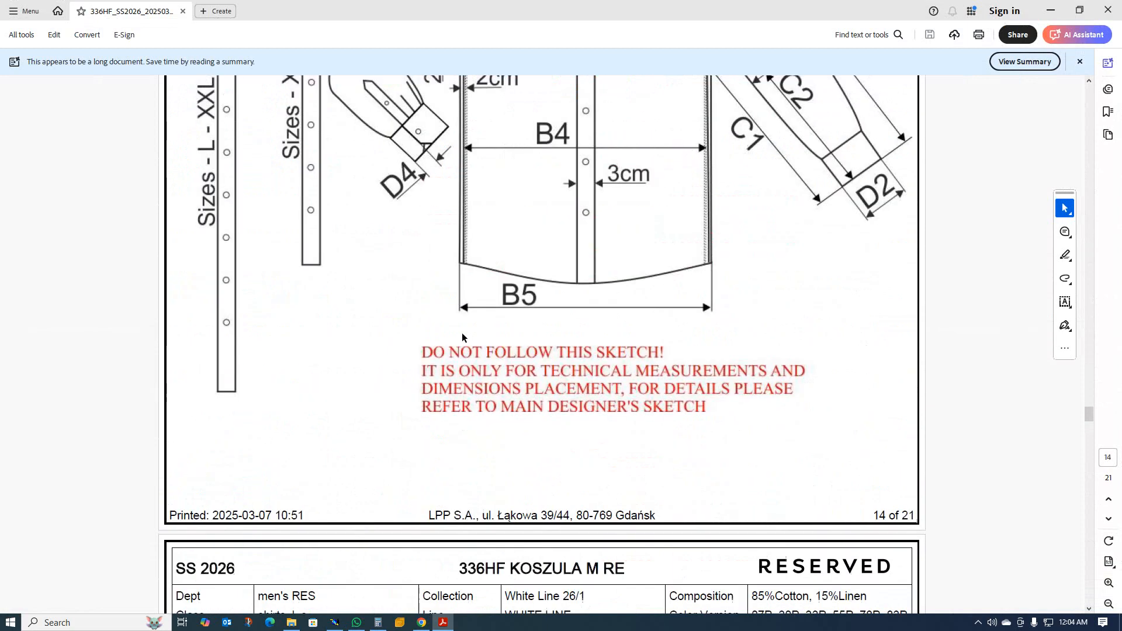
pyautogui.scroll(1, 358, 301)
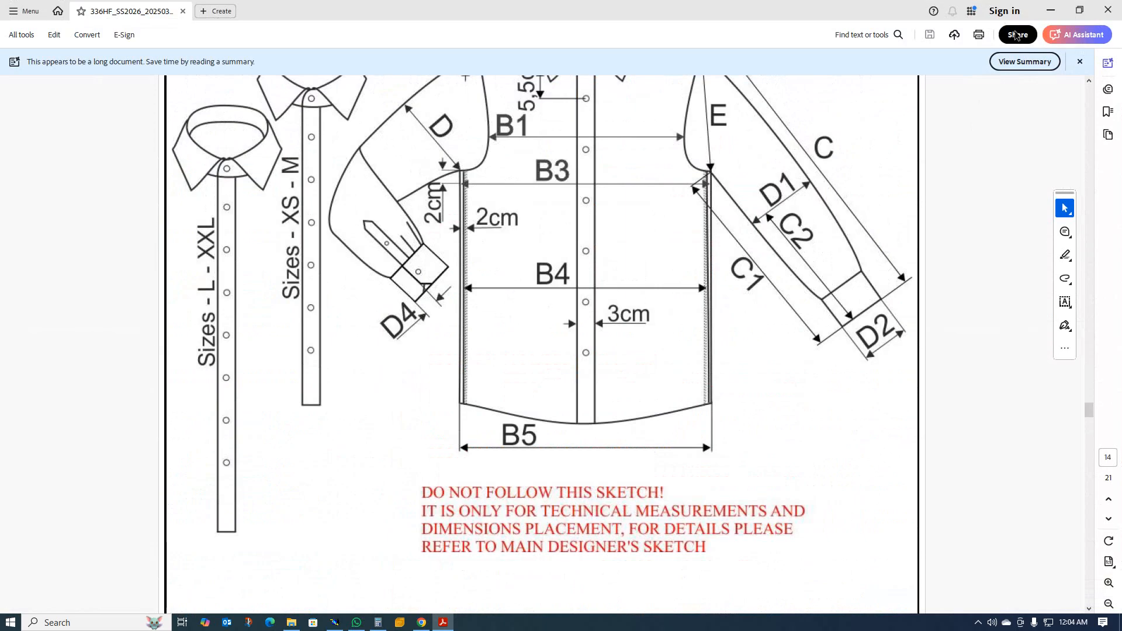
pyautogui.click(1050, 10)
# Select the whole sleeve construction without the cuff rectangle and move it up, away from the body pattern.
pyautogui.scroll(-8, 531, 301)
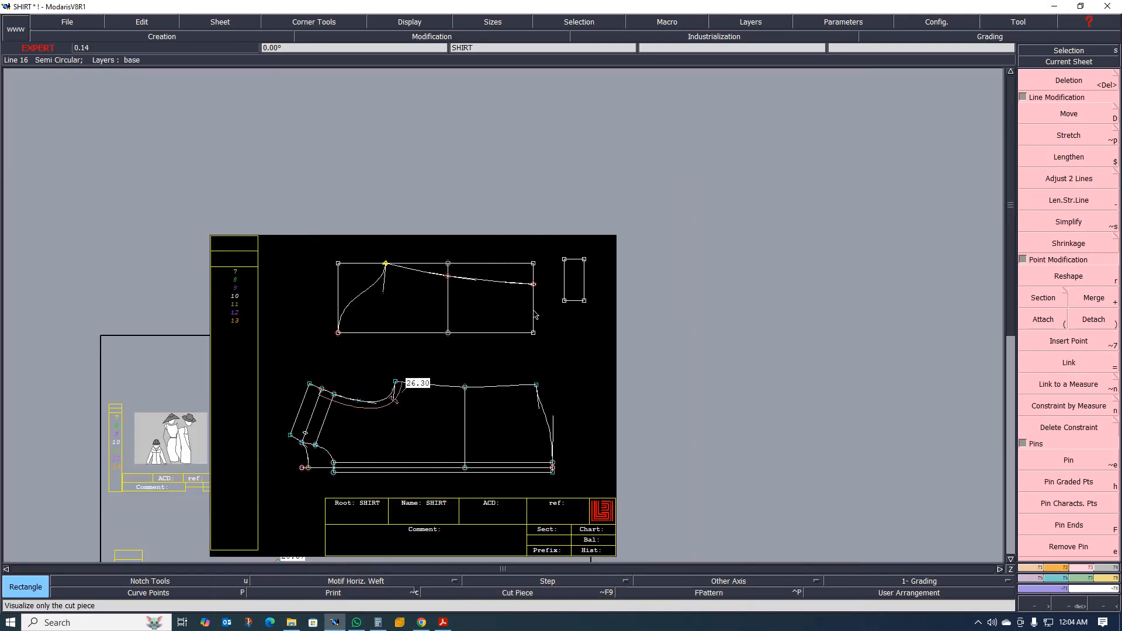
pyautogui.scroll(7, 532, 330)
pyautogui.scroll(1, 541, 353)
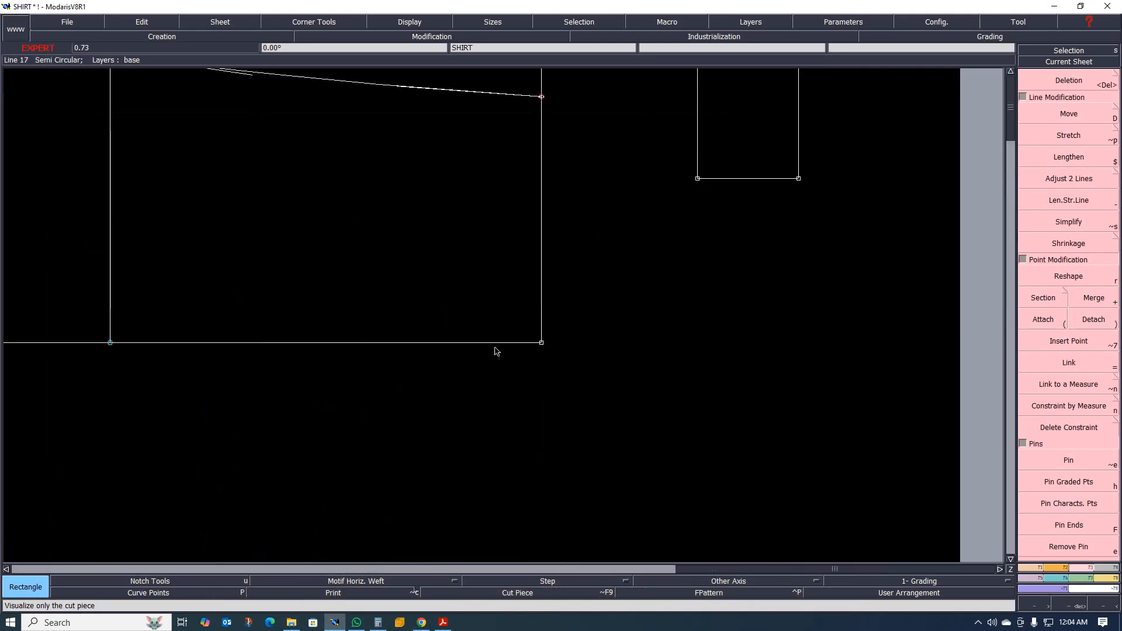
pyautogui.scroll(-2, 540, 329)
pyautogui.scroll(1, 481, 319)
pyautogui.scroll(1, 541, 306)
pyautogui.scroll(-1, 531, 311)
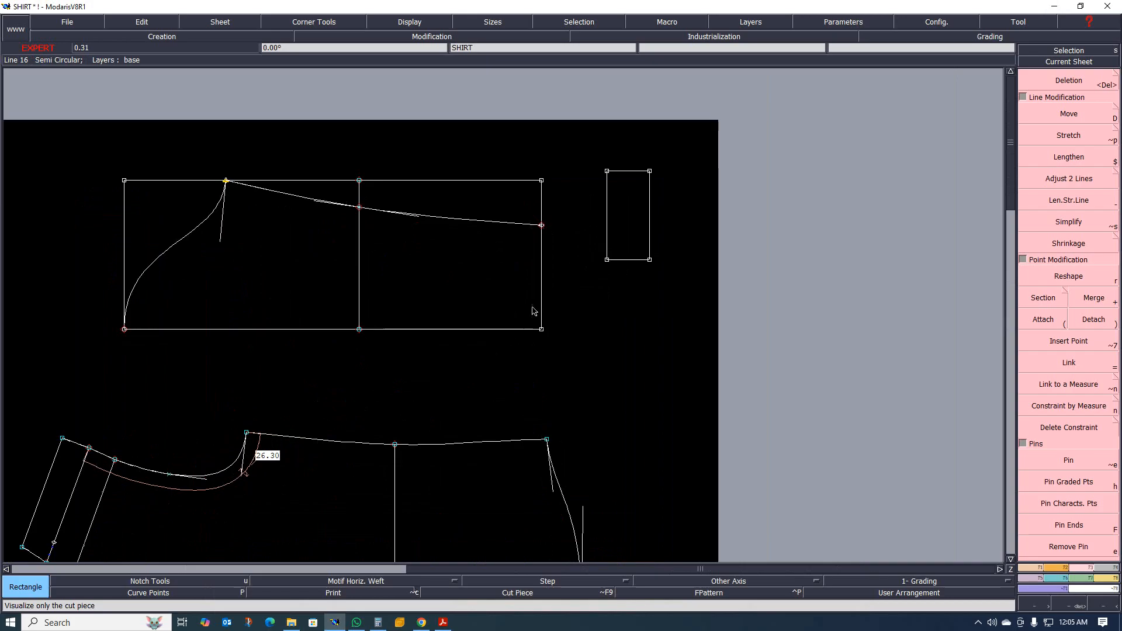
pyautogui.scroll(1, 545, 306)
pyautogui.scroll(-2, 581, 314)
pyautogui.scroll(3, 514, 292)
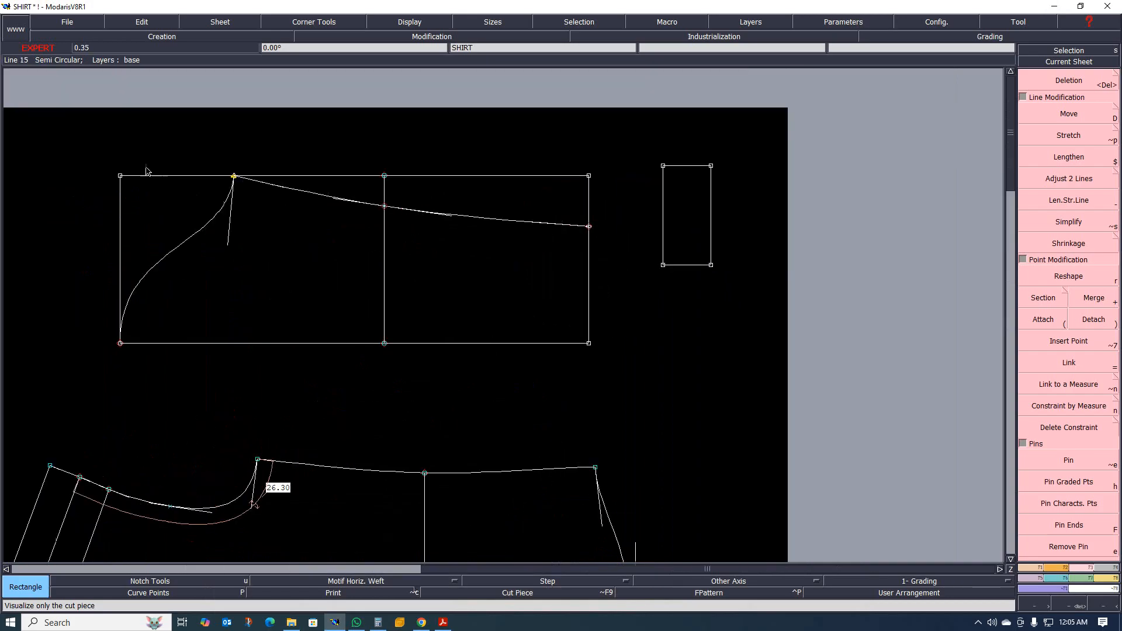
pyautogui.click(81, 139)
pyautogui.click(544, 380)
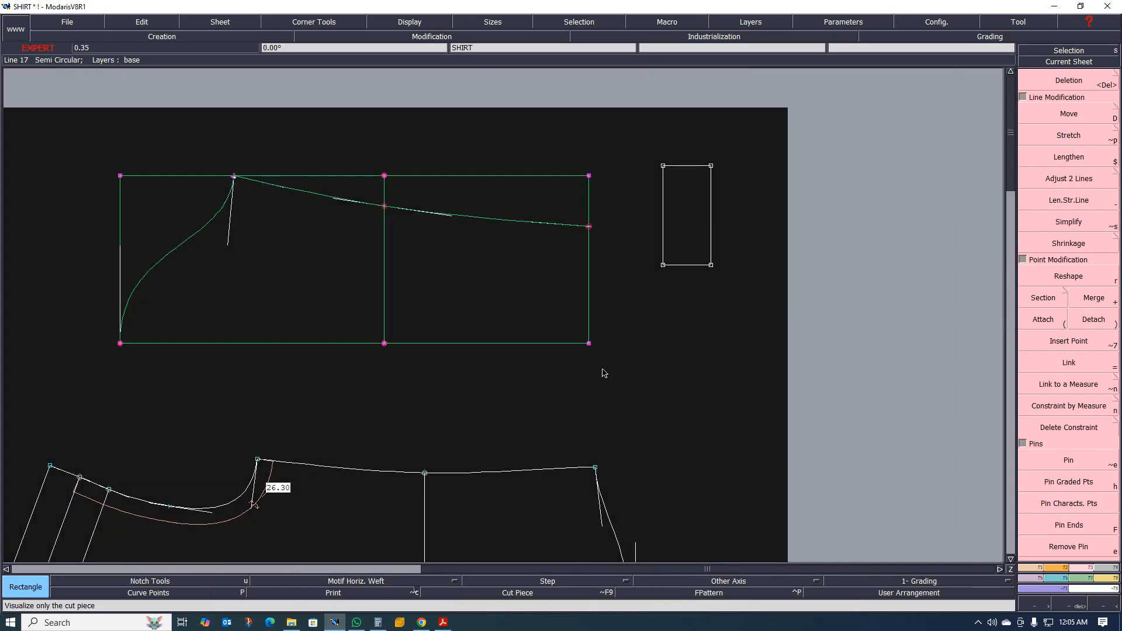
pyautogui.hotkey('shift', 'd')
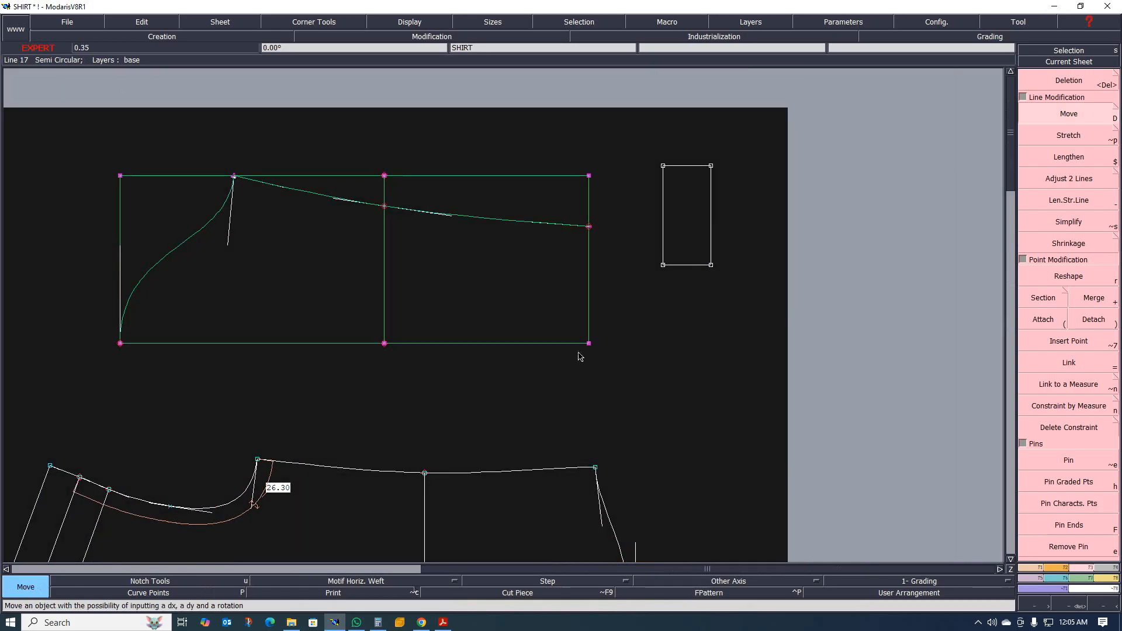
pyautogui.click(481, 346)
pyautogui.click(461, 229)
pyautogui.scroll(-5, 458, 400)
pyautogui.scroll(2, 458, 408)
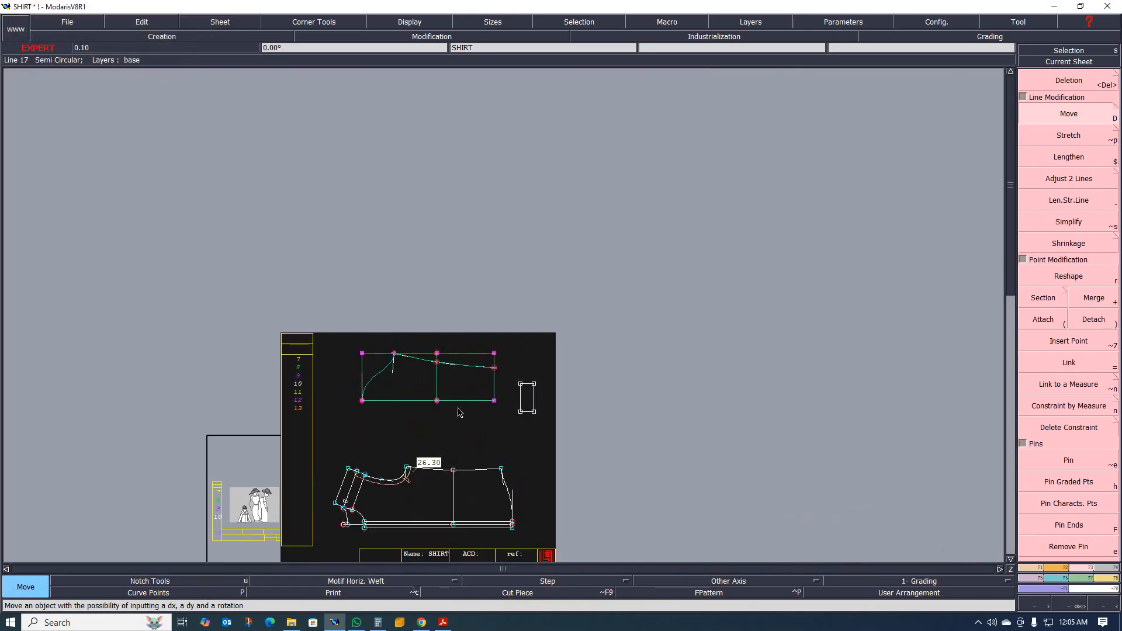
pyautogui.scroll(3, 459, 408)
pyautogui.click(470, 346)
pyautogui.scroll(-3, 434, 412)
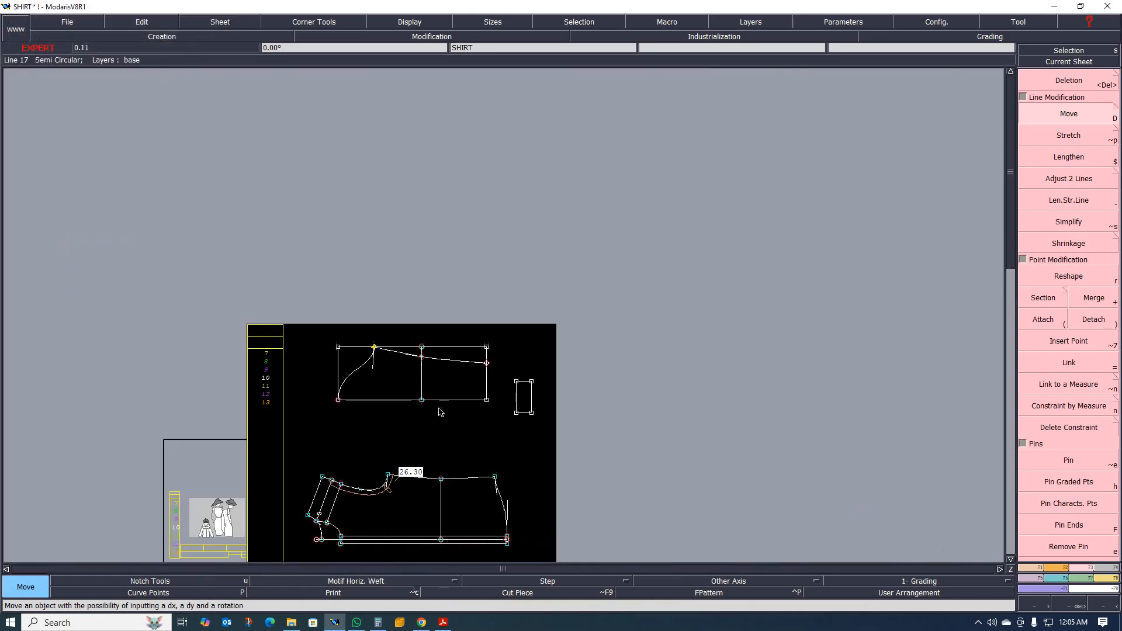
# Add a dynamic length measure to the long outer side of the cuff rectangle.
pyautogui.scroll(3, 441, 412)
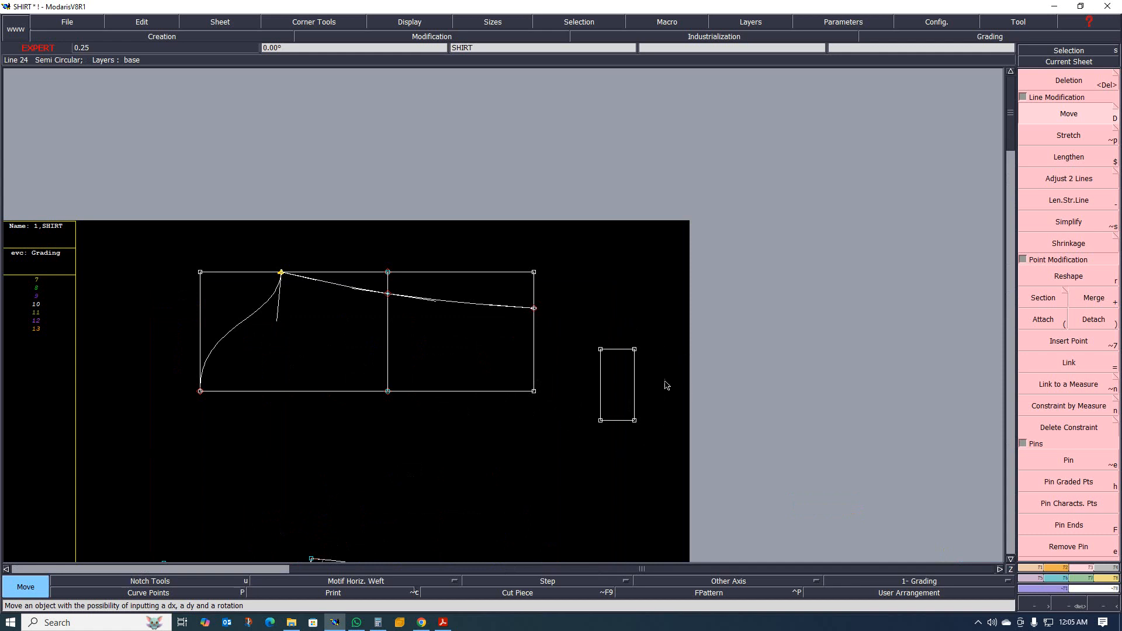
pyautogui.scroll(2, 610, 452)
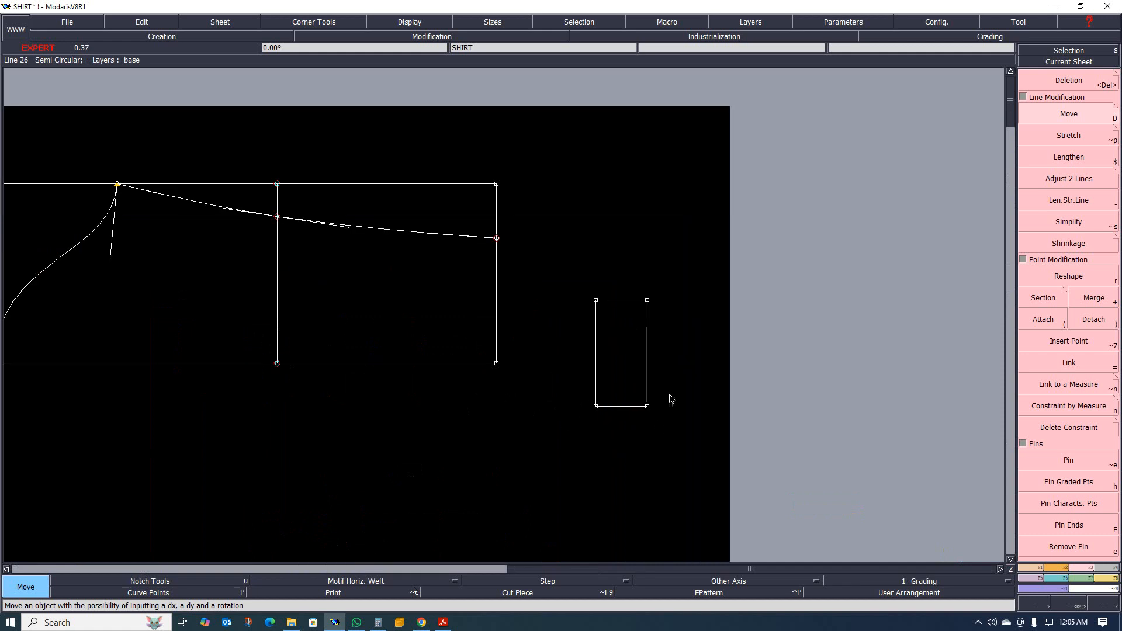
pyautogui.scroll(2, 659, 325)
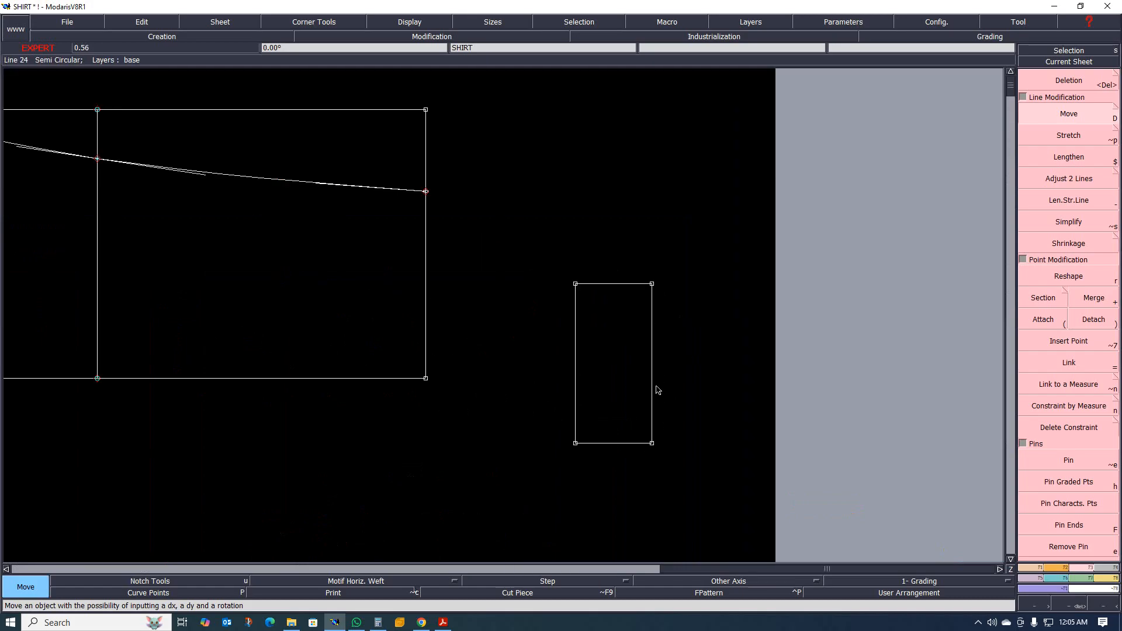
pyautogui.press('l')
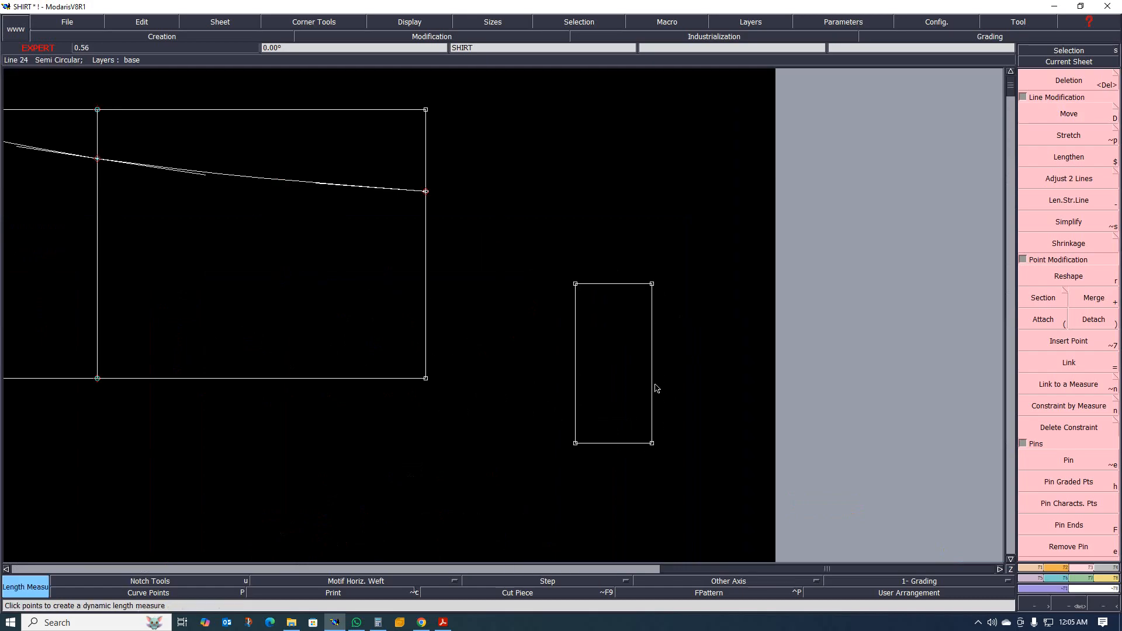
pyautogui.click(739, 379)
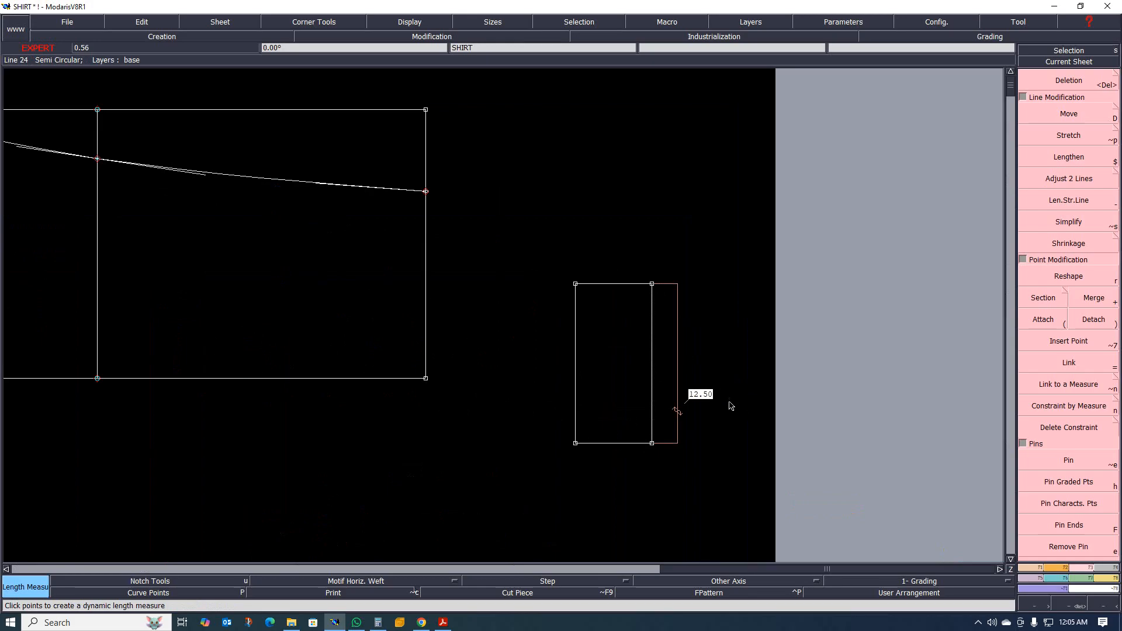
pyautogui.scroll(-1, 704, 371)
pyautogui.scroll(2, 698, 401)
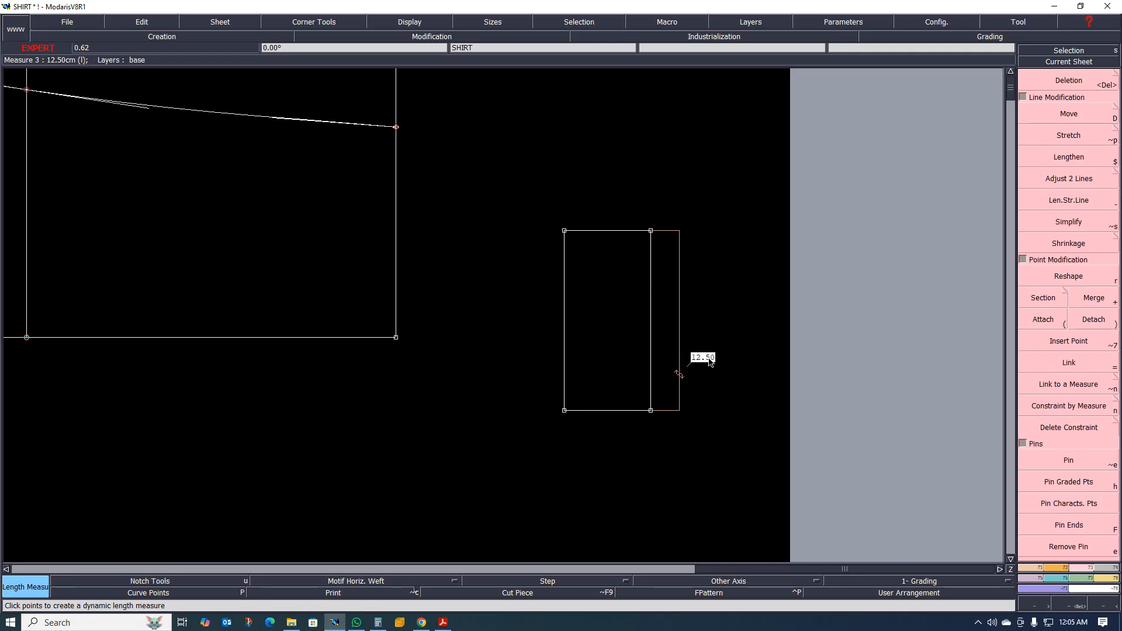
# Measure the sleeve's bottom width from the underarm seam's end to the sleeve rectangle's lower corner.
pyautogui.scroll(-3, 710, 362)
pyautogui.scroll(2, 632, 339)
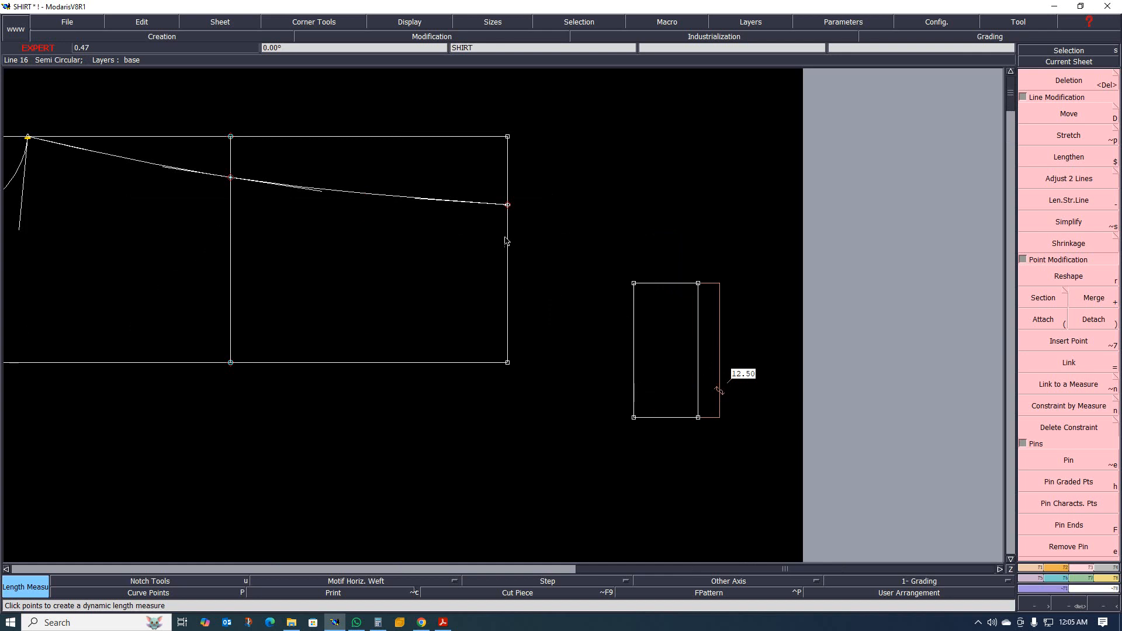
pyautogui.scroll(1, 671, 377)
pyautogui.scroll(-1, 696, 374)
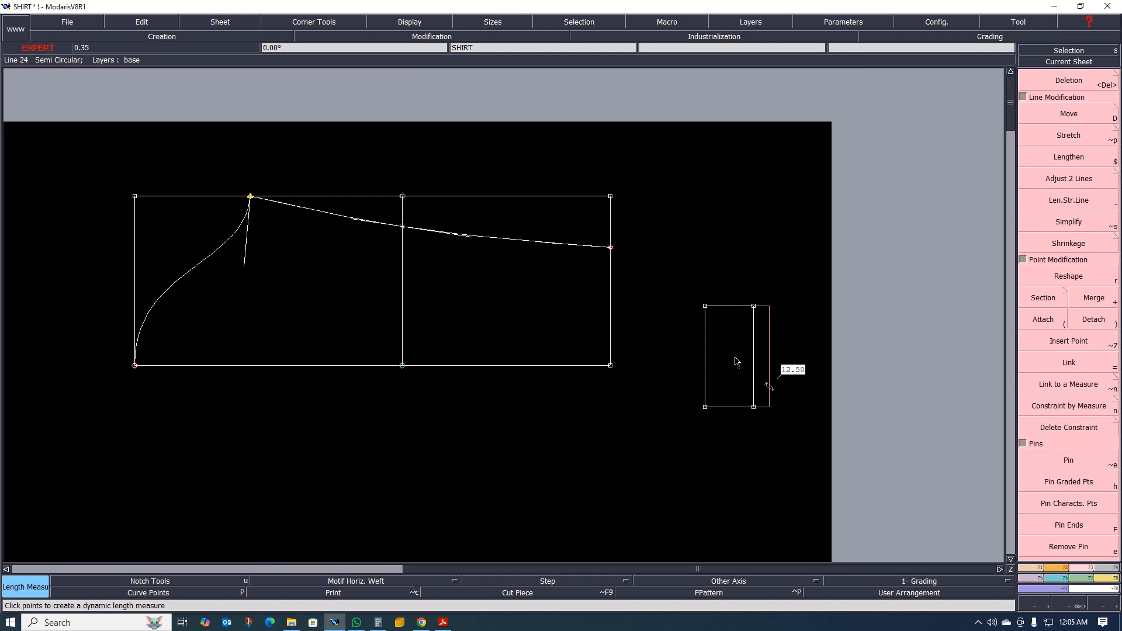
pyautogui.scroll(1, 714, 331)
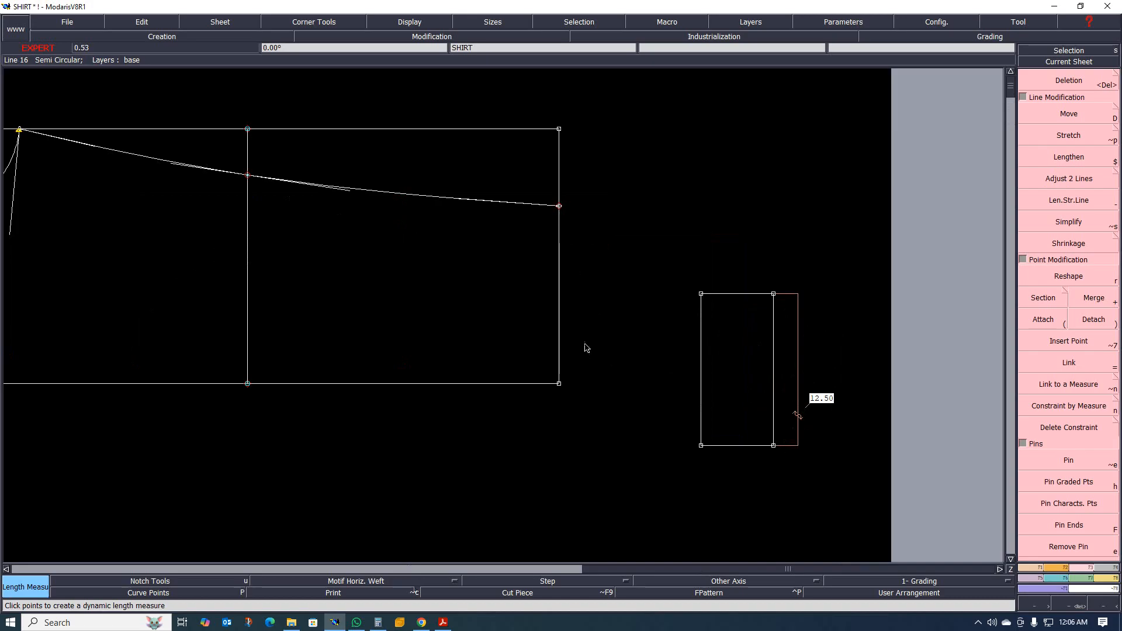
pyautogui.click(560, 207)
pyautogui.click(556, 389)
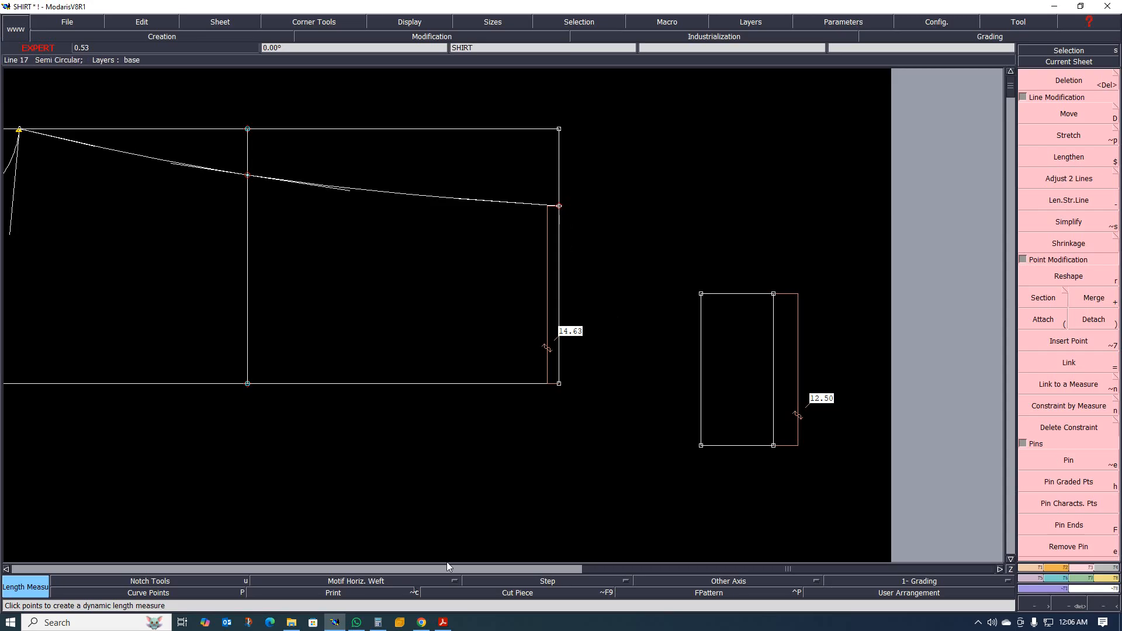
# Switch to the tech pack to check the sleeve and cuff sketch.
pyautogui.click(443, 622)
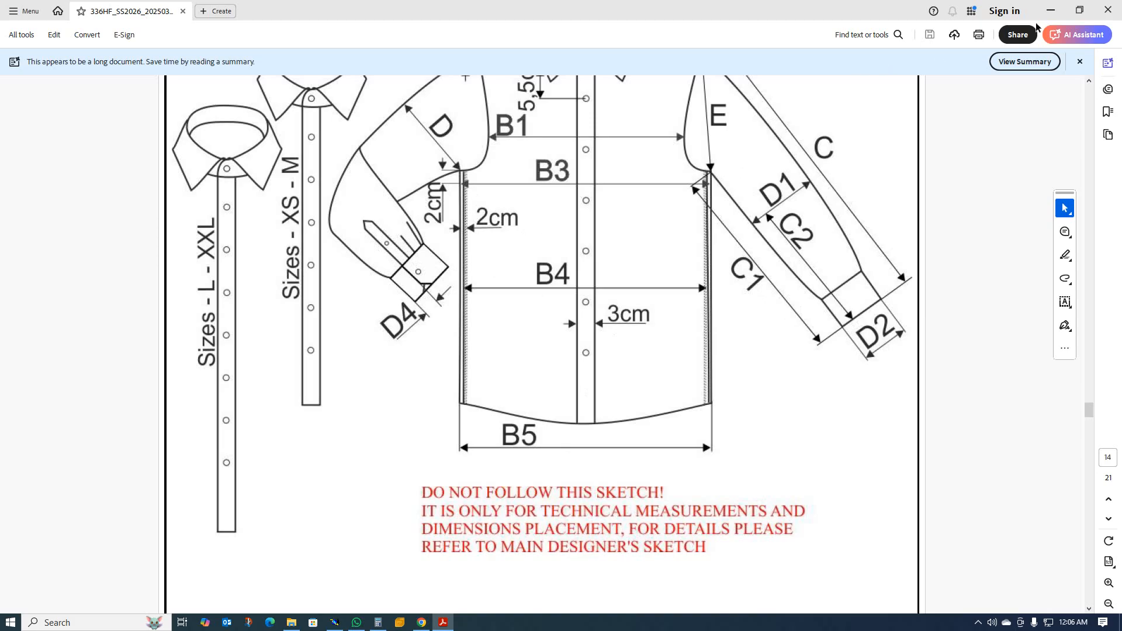
# Return to the Modaris pattern and reshape the underarm seam's end to narrow the sleeve's bottom half-width to about 14 cm.
pyautogui.click(1050, 13)
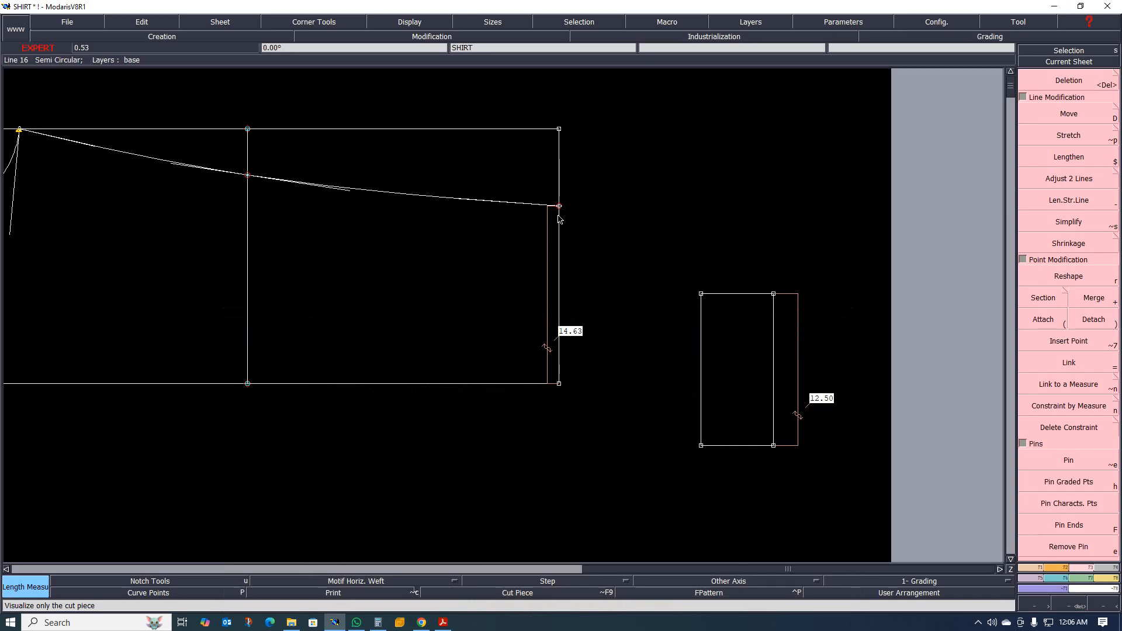
pyautogui.scroll(2, 560, 214)
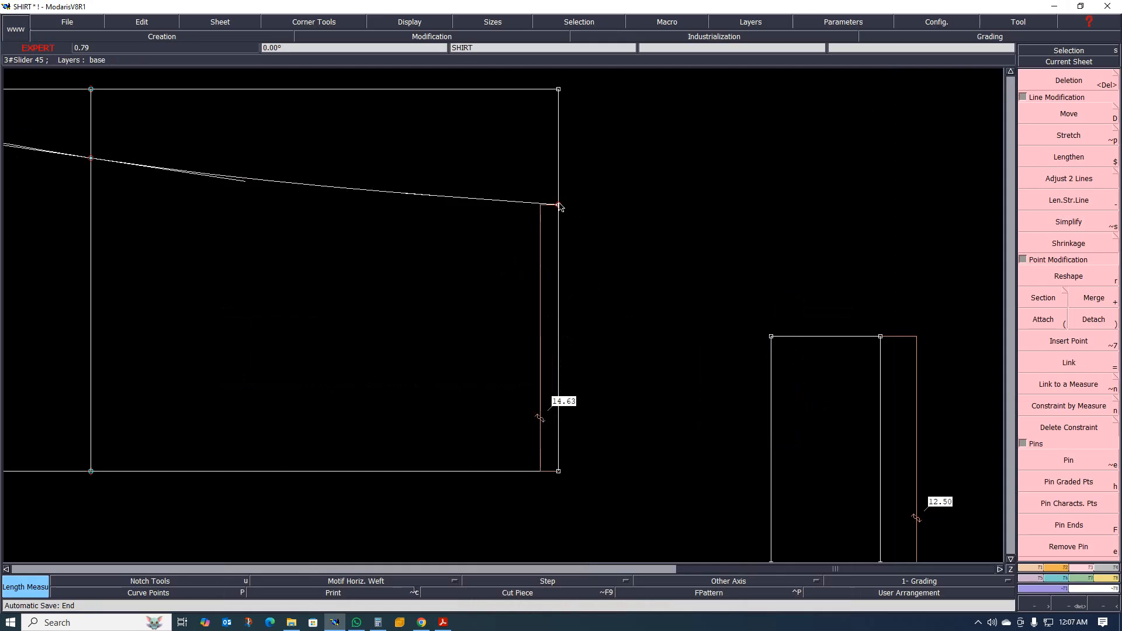
pyautogui.press('r')
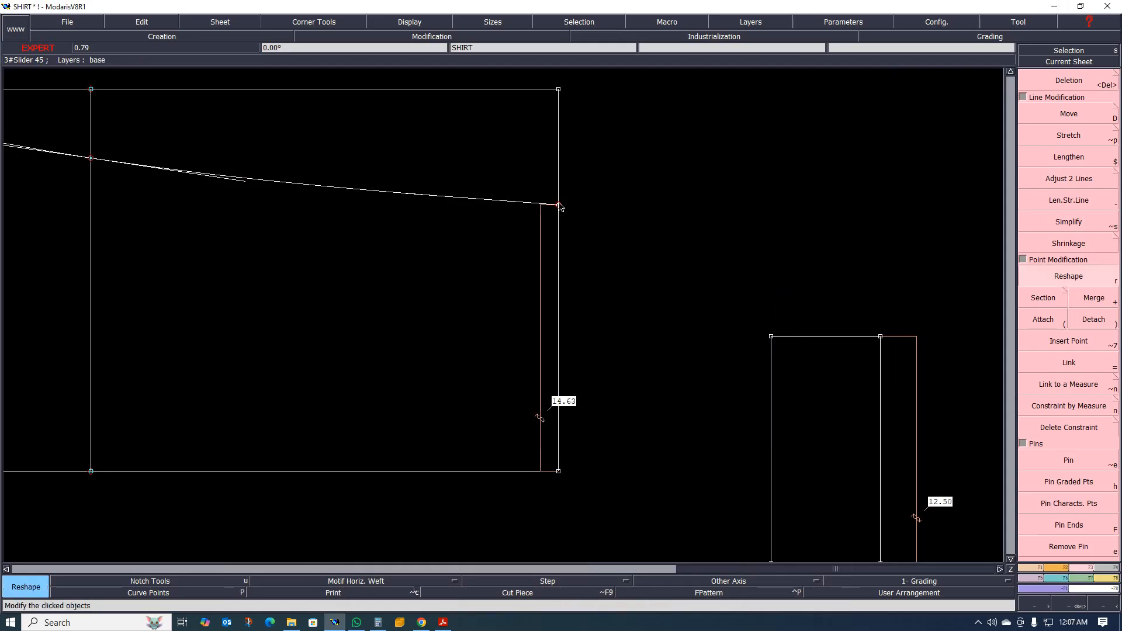
pyautogui.click(559, 205)
pyautogui.click(560, 217)
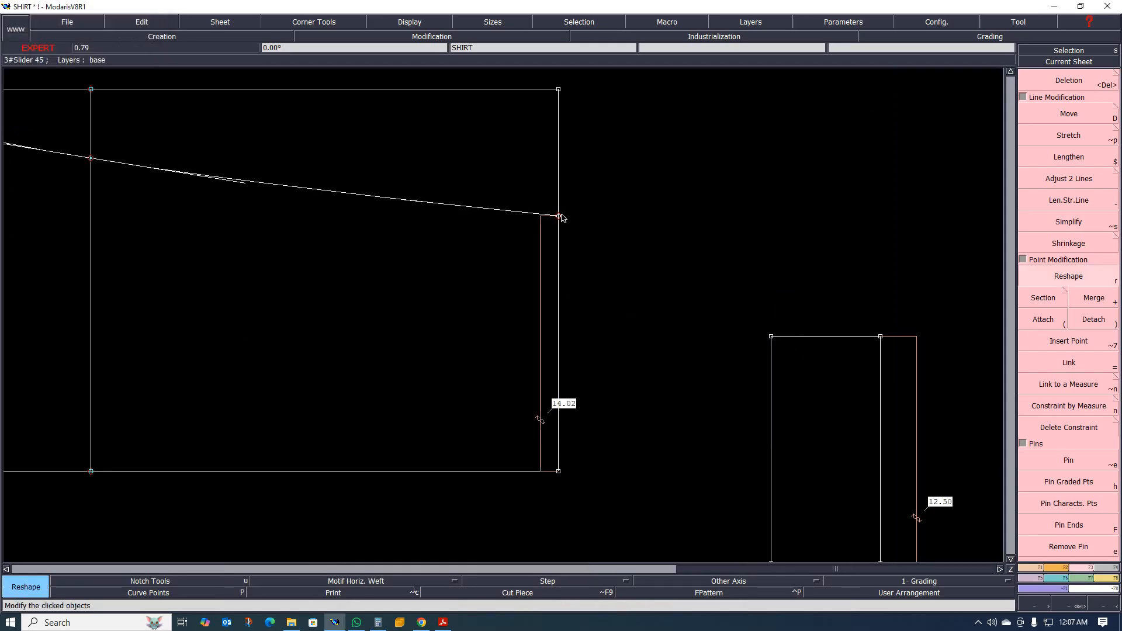
# Examine the narrowed sleeve's overall shape and compare its bottom width with the cuff rectangle.
pyautogui.scroll(-4, 611, 239)
pyautogui.scroll(2, 629, 213)
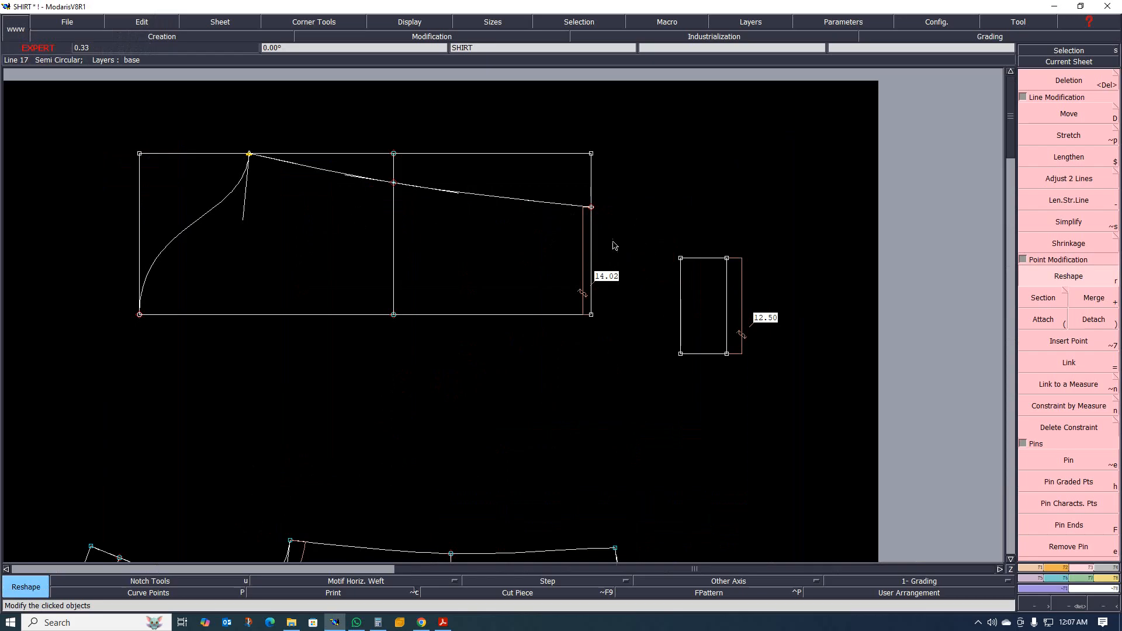
pyautogui.scroll(1, 613, 242)
pyautogui.scroll(-1, 576, 299)
pyautogui.scroll(1, 529, 284)
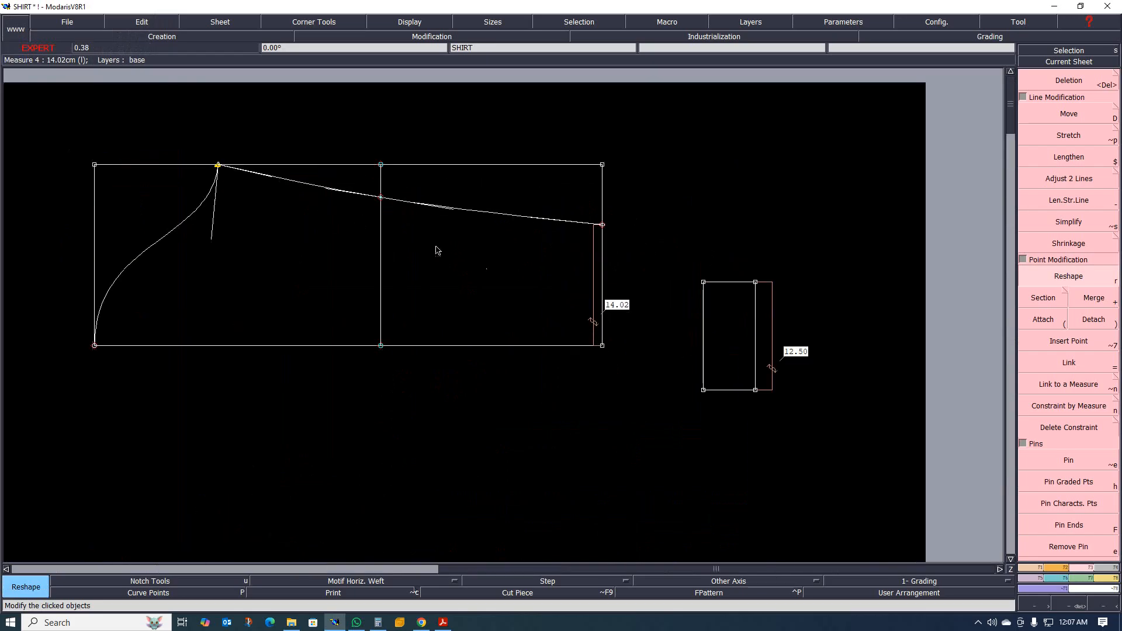
pyautogui.scroll(2, 588, 293)
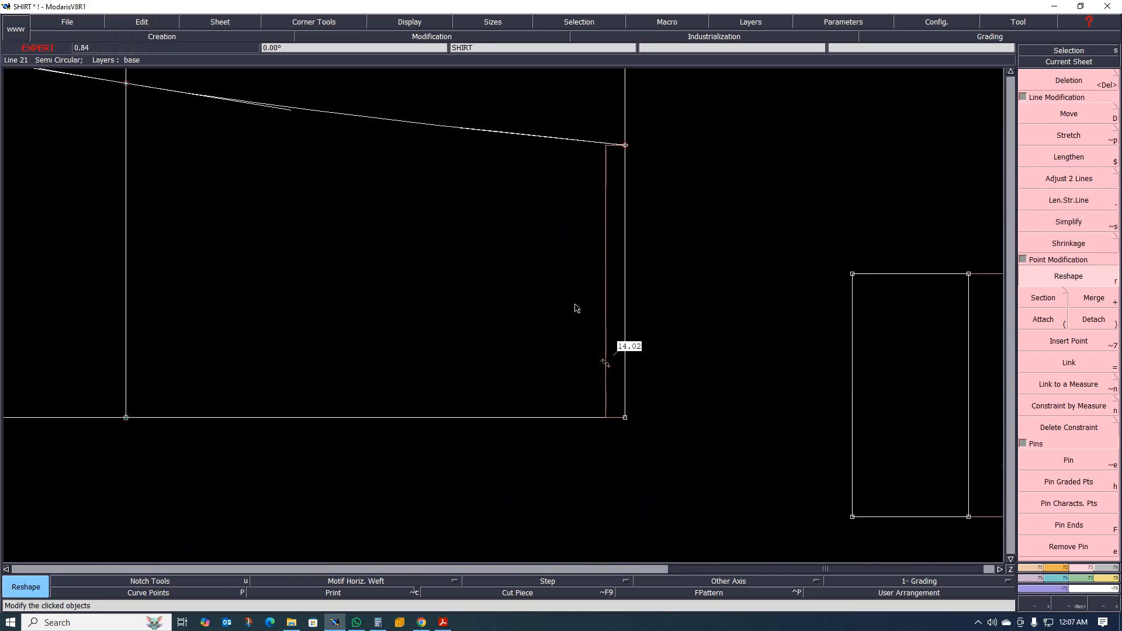
pyautogui.scroll(-2, 576, 308)
pyautogui.scroll(1, 599, 312)
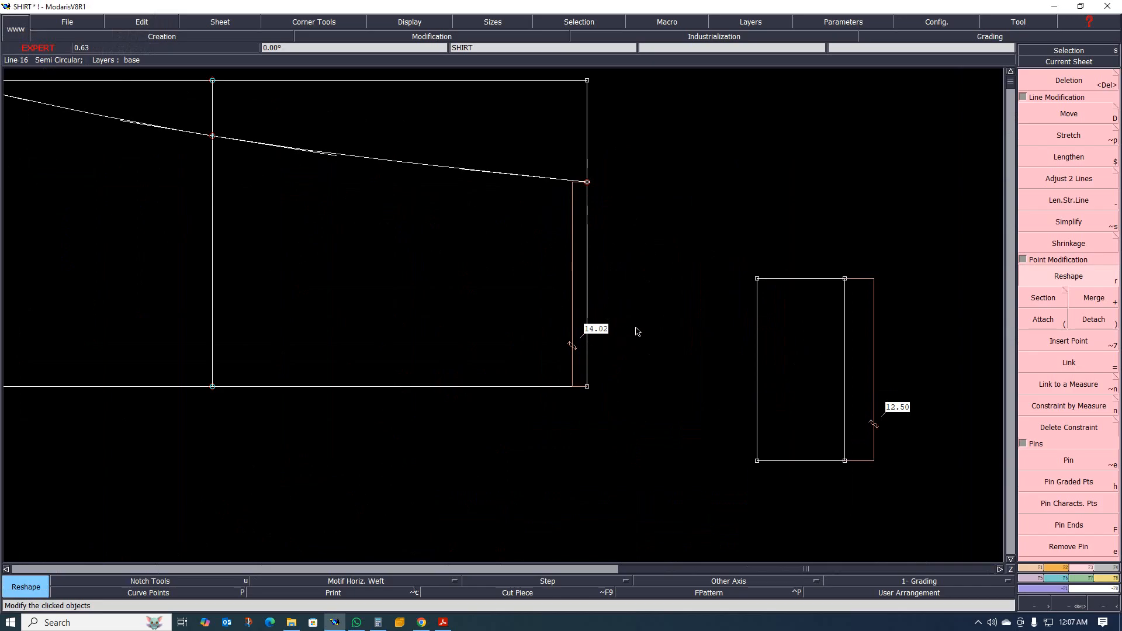
pyautogui.scroll(-2, 637, 332)
pyautogui.scroll(5, 695, 339)
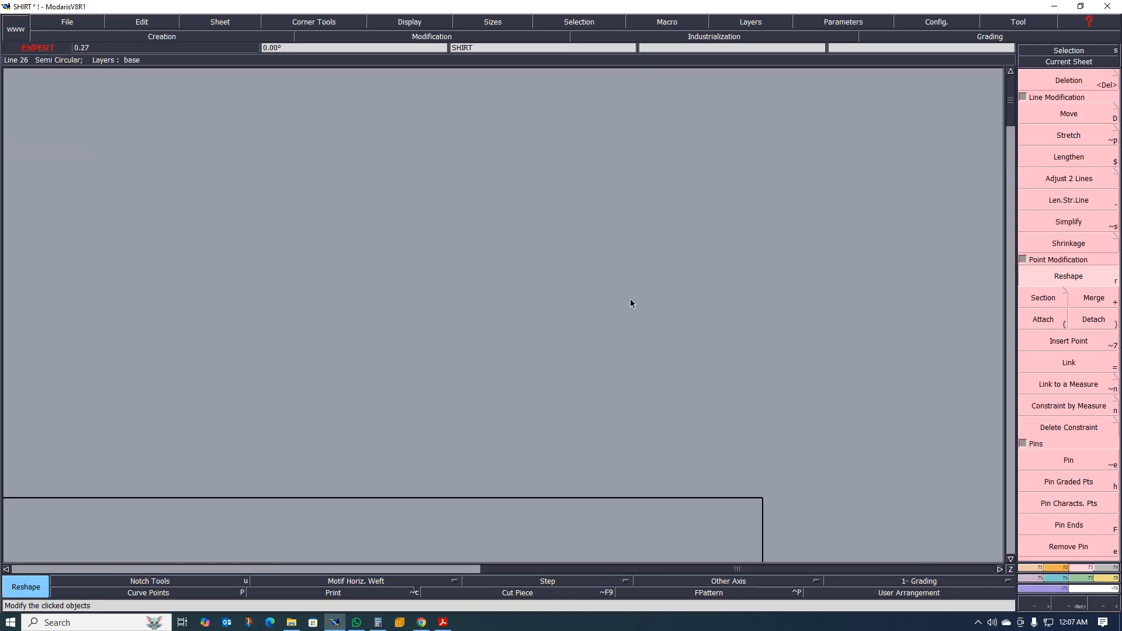
pyautogui.scroll(1, 622, 286)
pyautogui.scroll(-1, 604, 277)
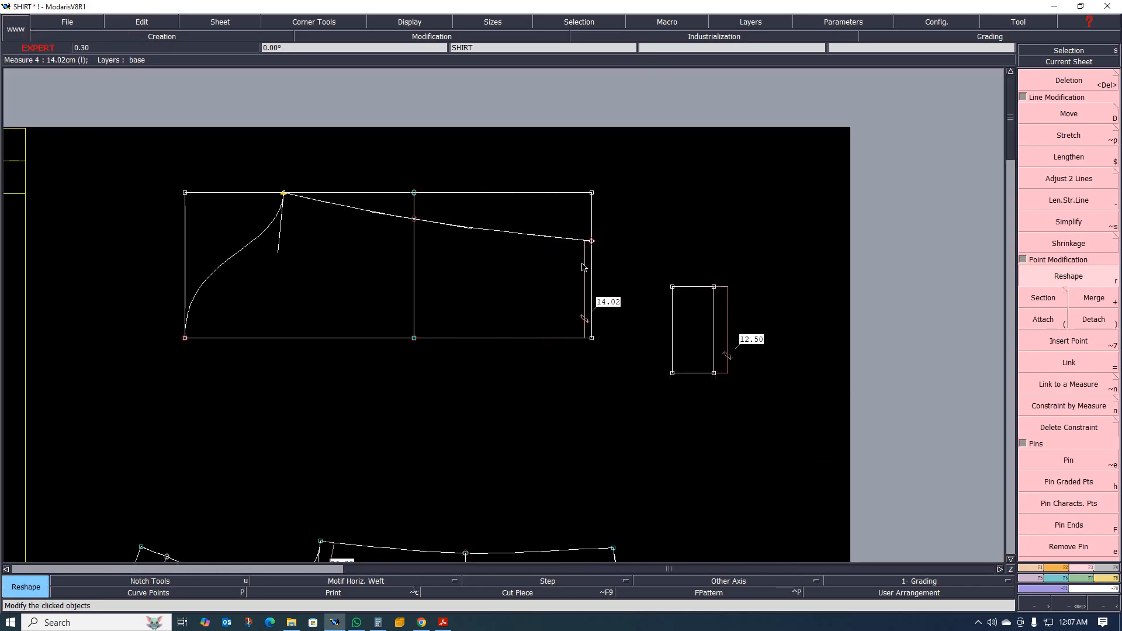
# Insert a point at the underarm seam's end and delete the sleeve rectangle's upper line and surplus side segments.
pyautogui.hotkey('alt', '7')
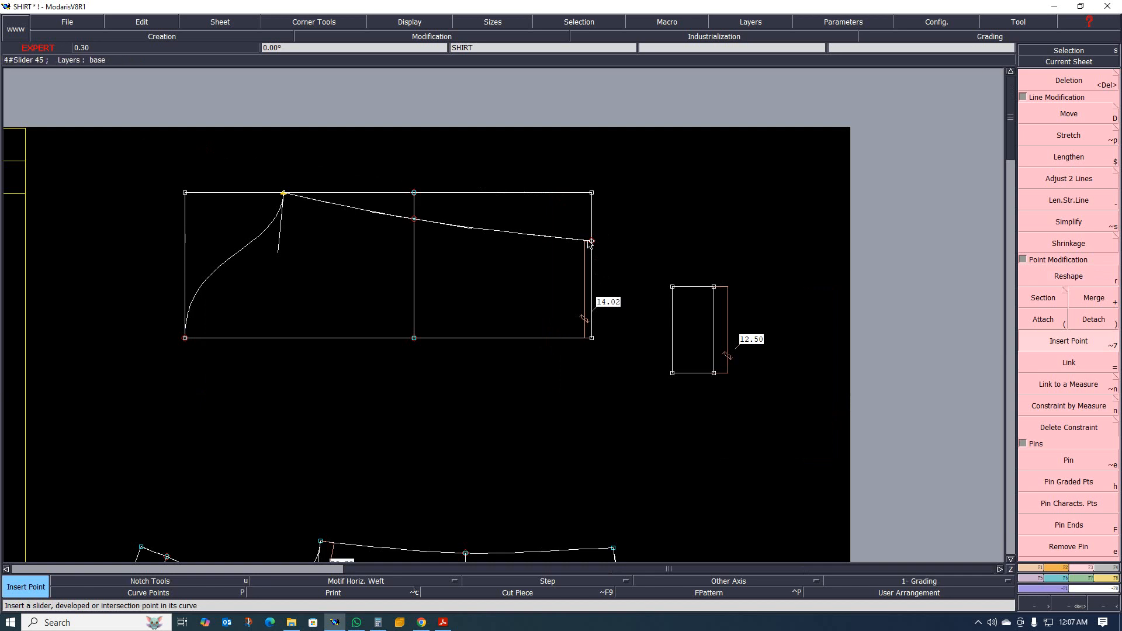
pyautogui.press('Delete')
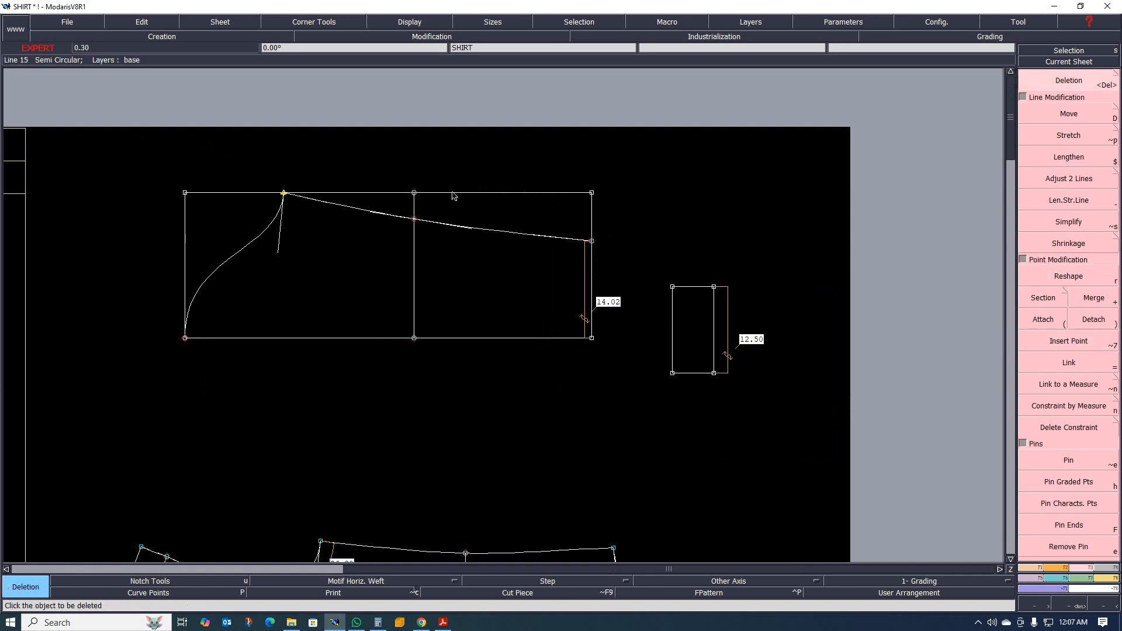
pyautogui.click(454, 193)
pyautogui.click(413, 193)
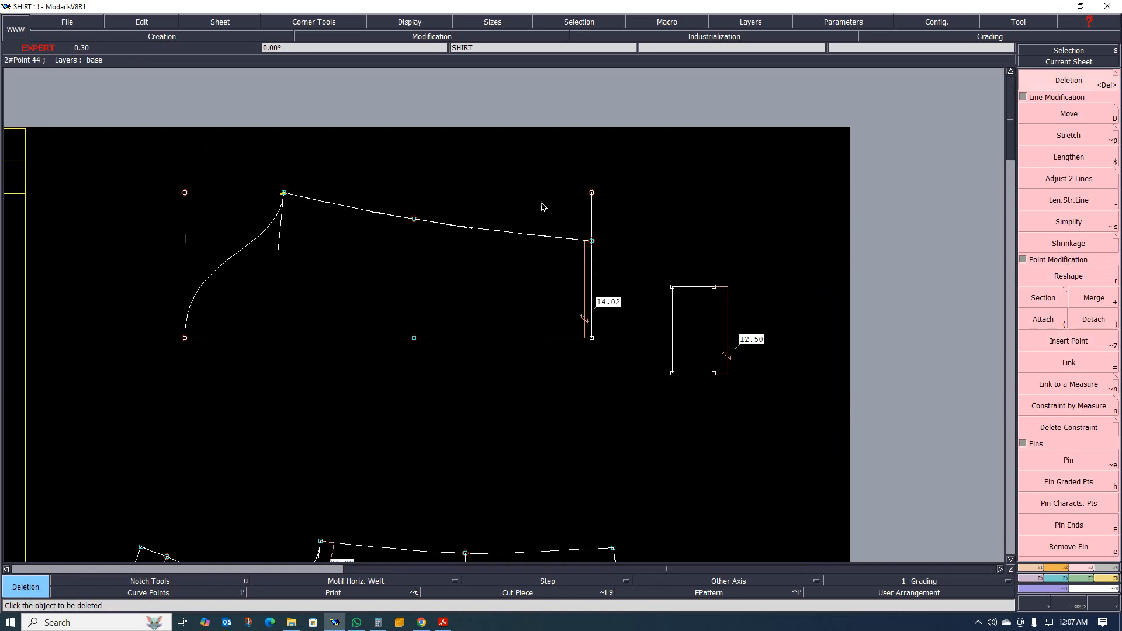
pyautogui.click(592, 194)
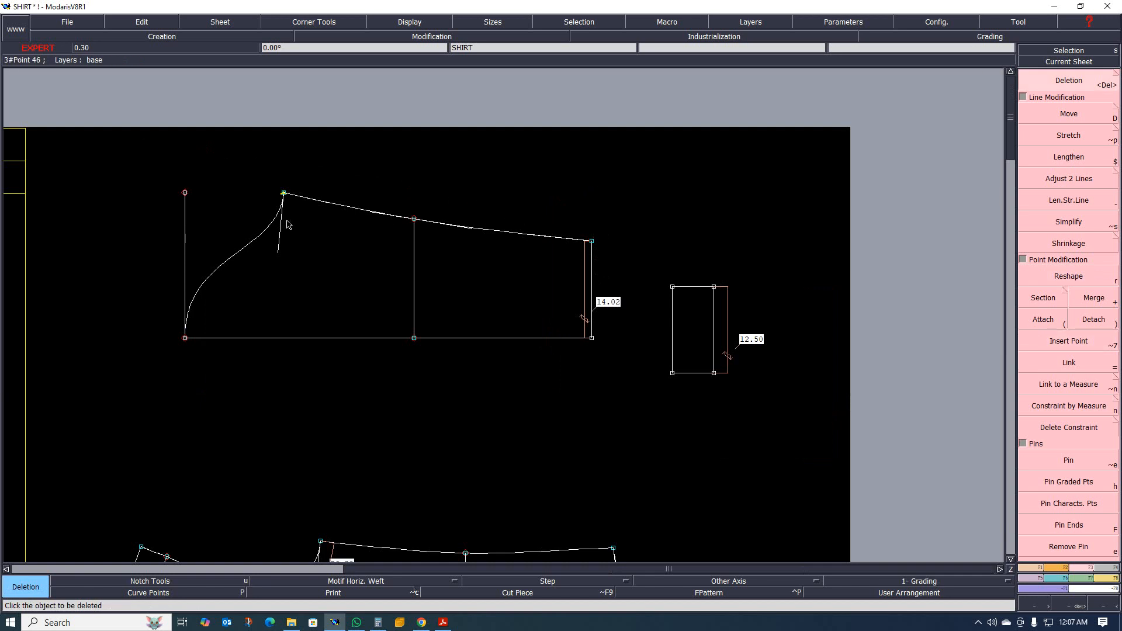
pyautogui.click(185, 207)
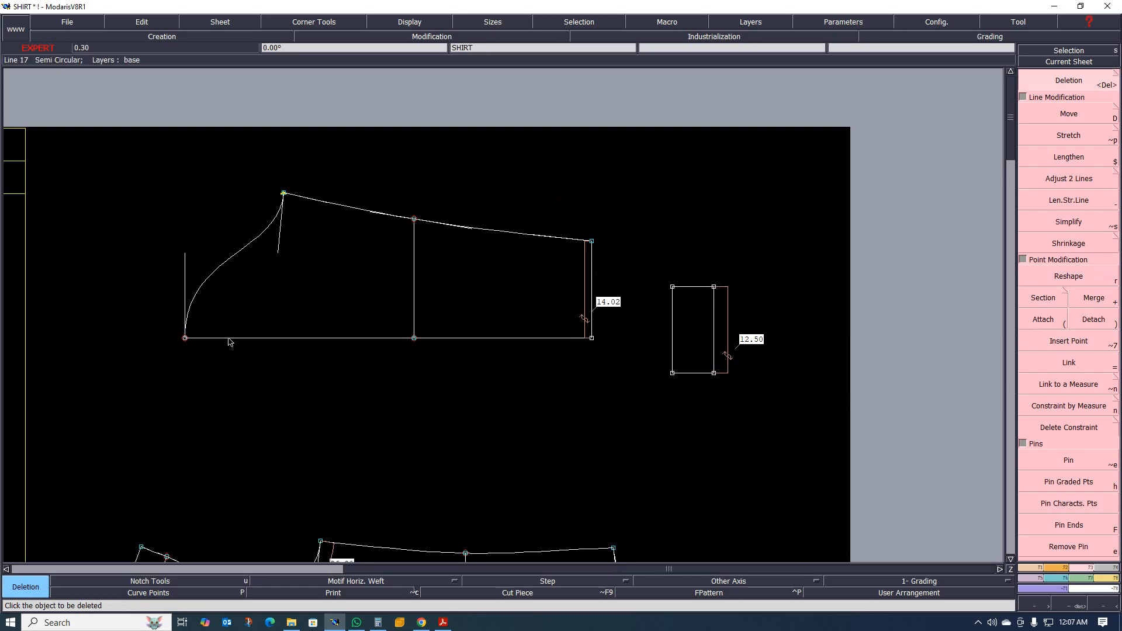
# Create a symmetry axis along the sleeve's centre line and mirror the sleeve cap, underarm seam and bottom line across it.
pyautogui.hotkey('shift', 'n')
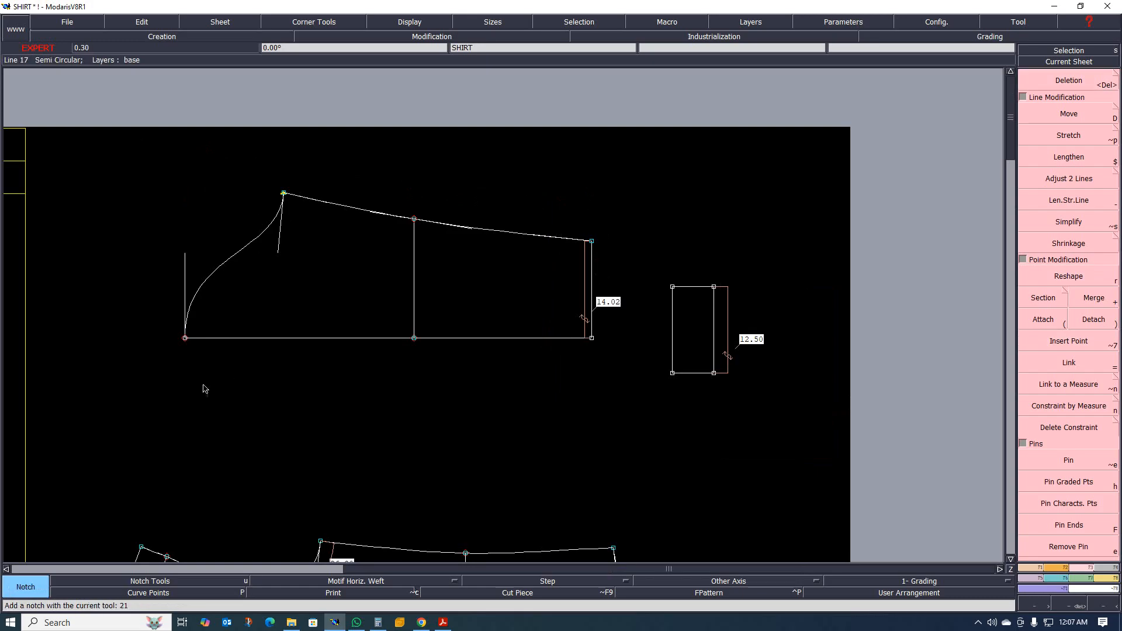
pyautogui.hotkey('shift', 's')
pyautogui.click(185, 338)
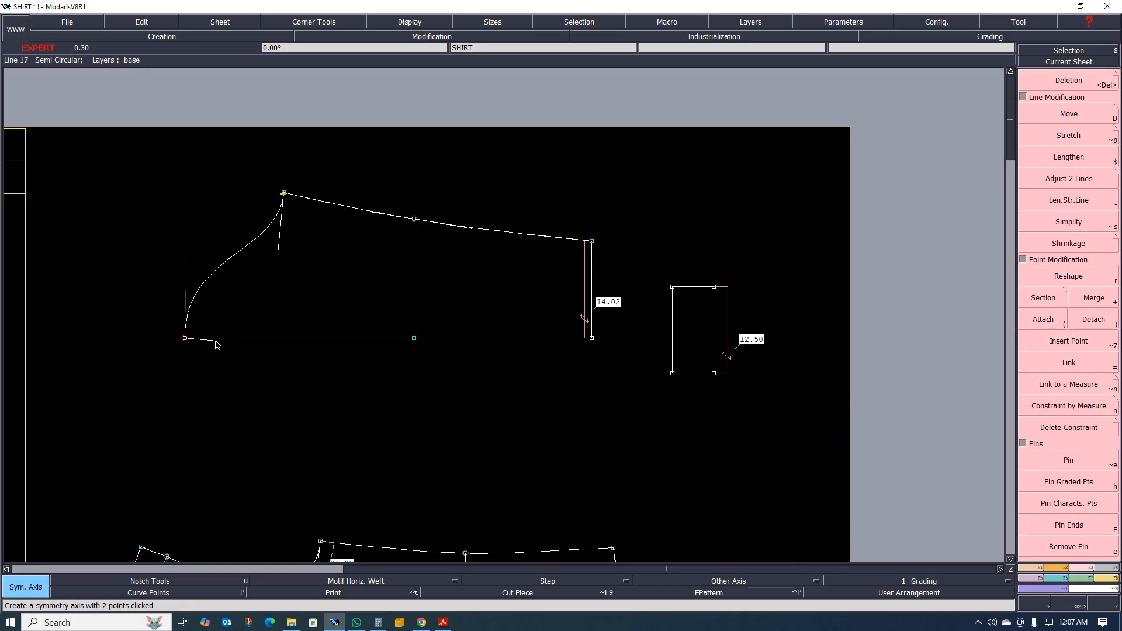
pyautogui.click(301, 335)
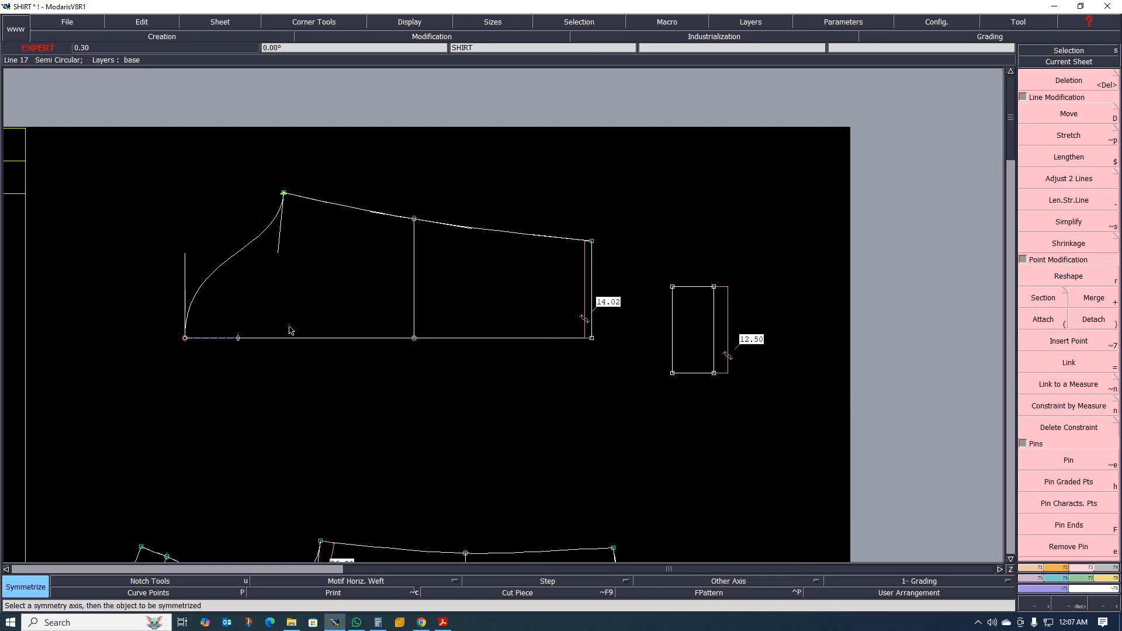
pyautogui.click(242, 256)
pyautogui.click(346, 208)
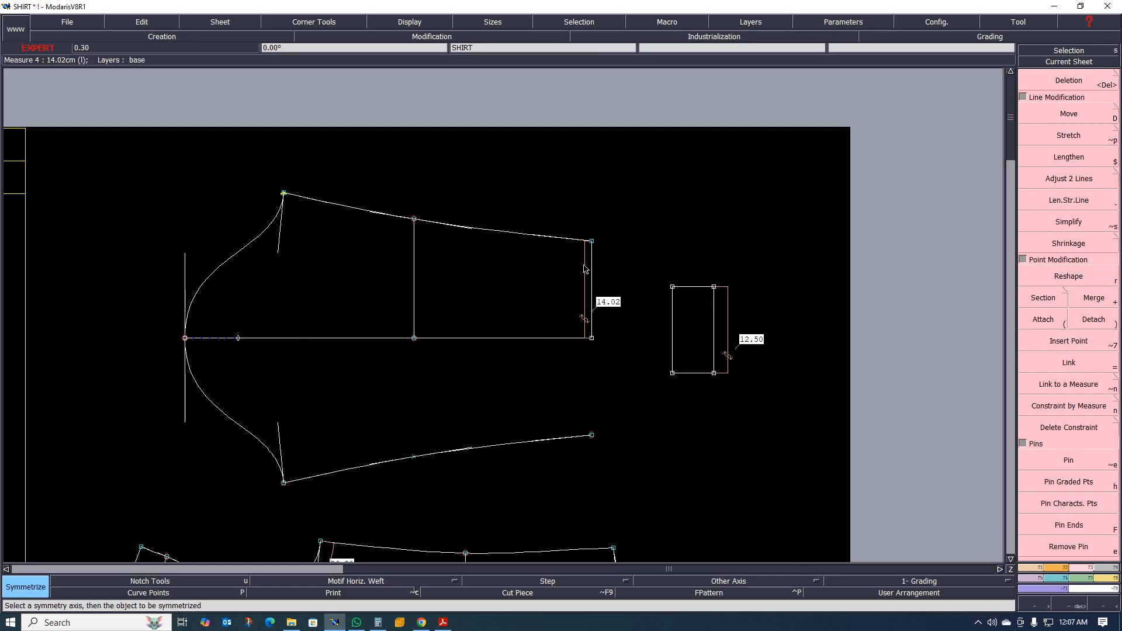
pyautogui.click(592, 267)
pyautogui.scroll(-6, 550, 334)
pyautogui.scroll(7, 563, 339)
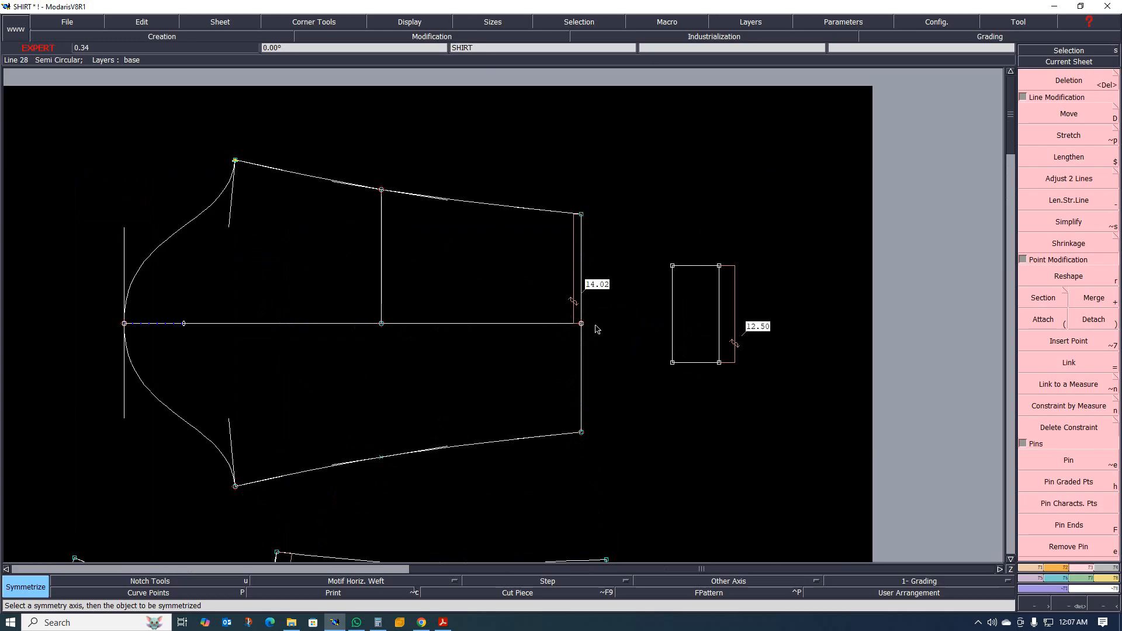
# Create a symmetry axis along the cuff rectangle's lower side and mirror its two long sides and upper side across it.
pyautogui.scroll(2, 576, 332)
pyautogui.scroll(-3, 593, 351)
pyautogui.scroll(3, 675, 345)
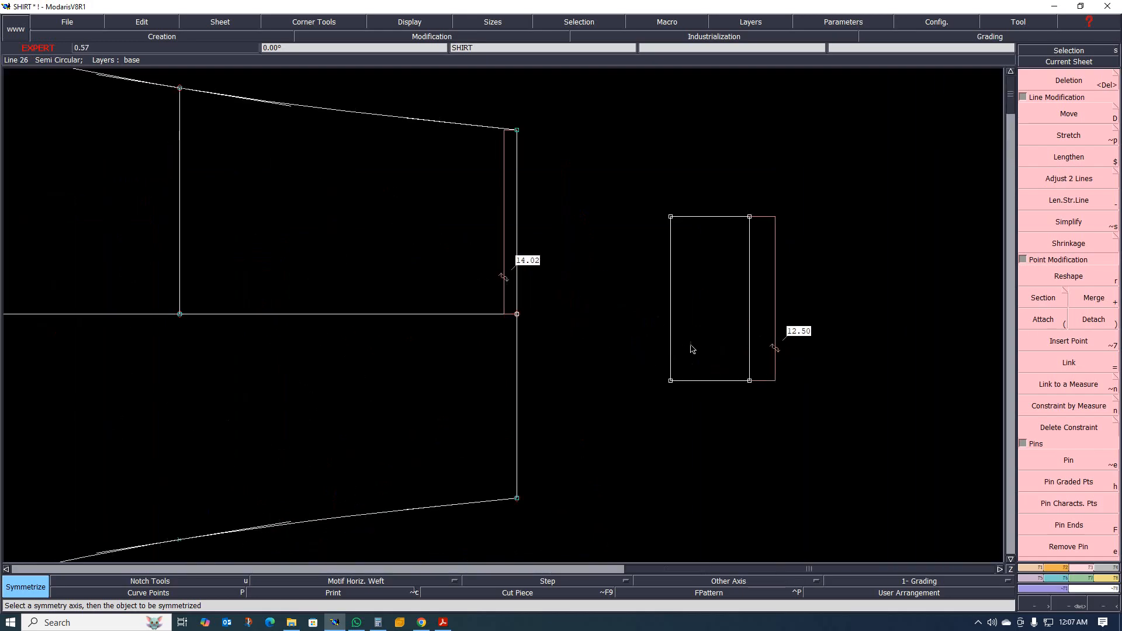
pyautogui.scroll(-3, 693, 343)
pyautogui.scroll(2, 701, 316)
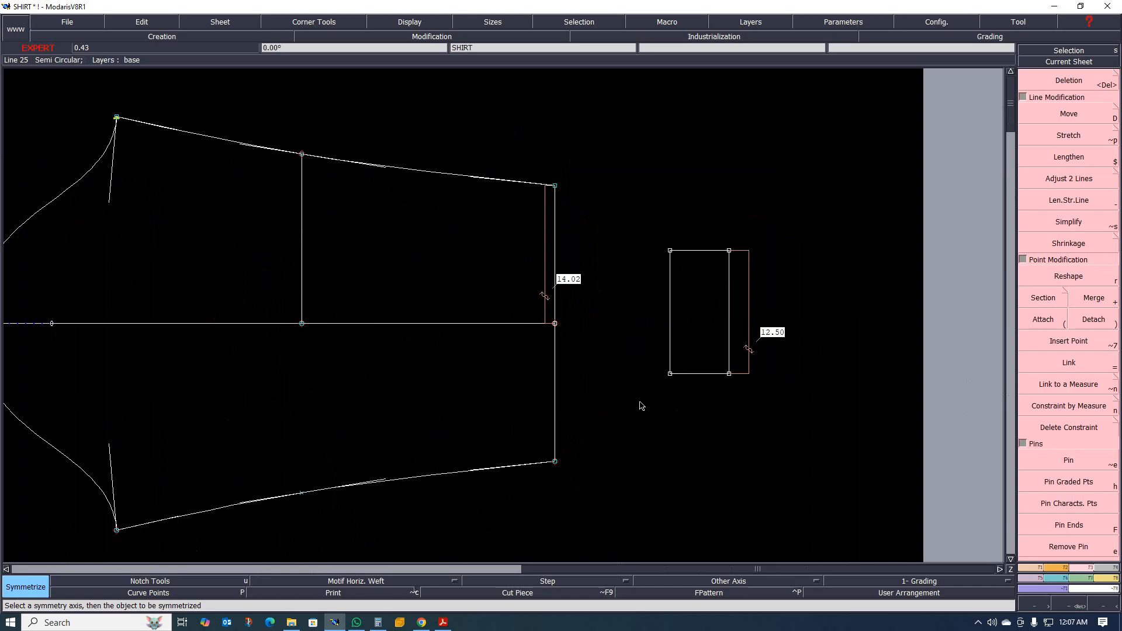
pyautogui.press('a')
pyautogui.click(669, 375)
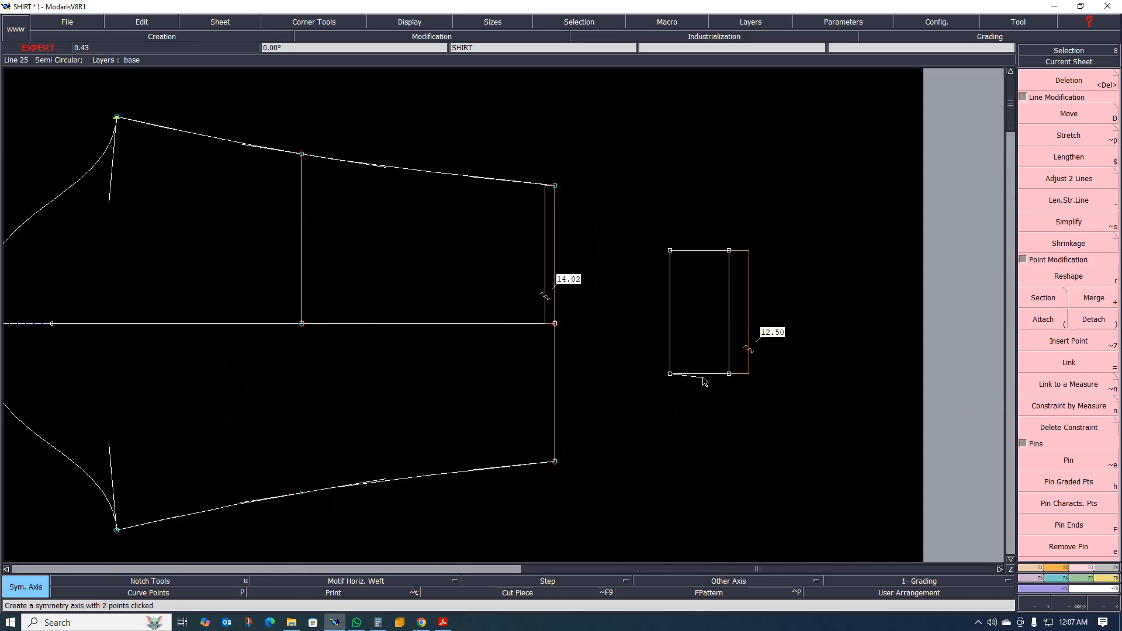
pyautogui.click(765, 390)
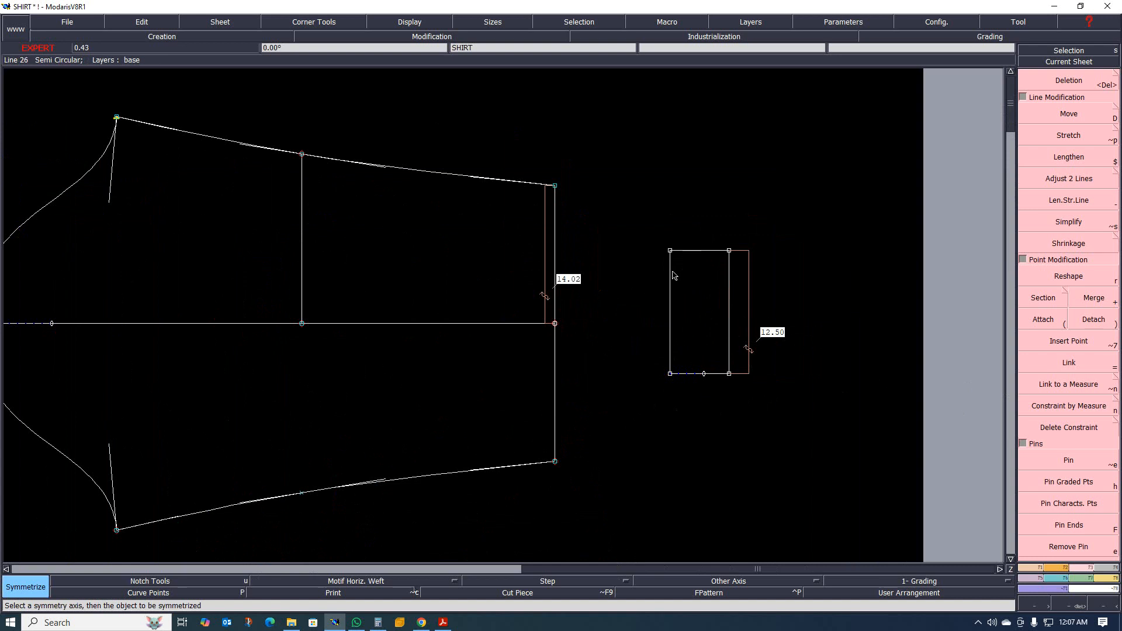
pyautogui.click(670, 296)
pyautogui.click(729, 308)
pyautogui.click(705, 250)
pyautogui.scroll(-2, 725, 290)
pyautogui.scroll(2, 730, 325)
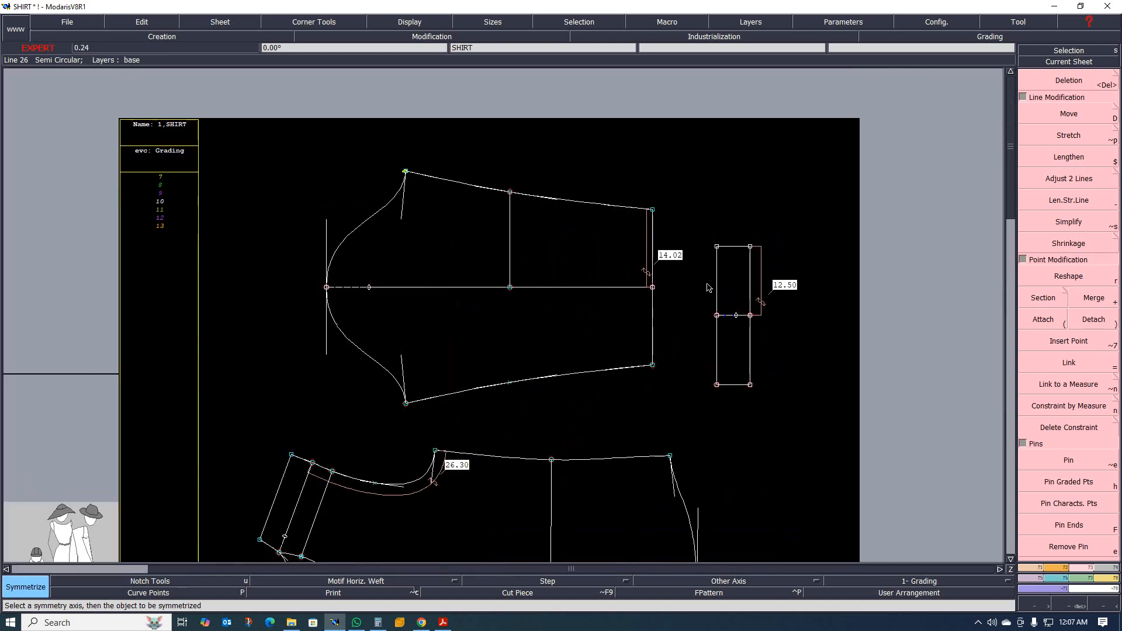
# Select the full mirrored cuff and move it so its lower inner corner meets the lower end of the sleeve's bottom line.
pyautogui.scroll(1, 707, 288)
pyautogui.moveTo(701, 192); pyautogui.dragTo(883, 462)
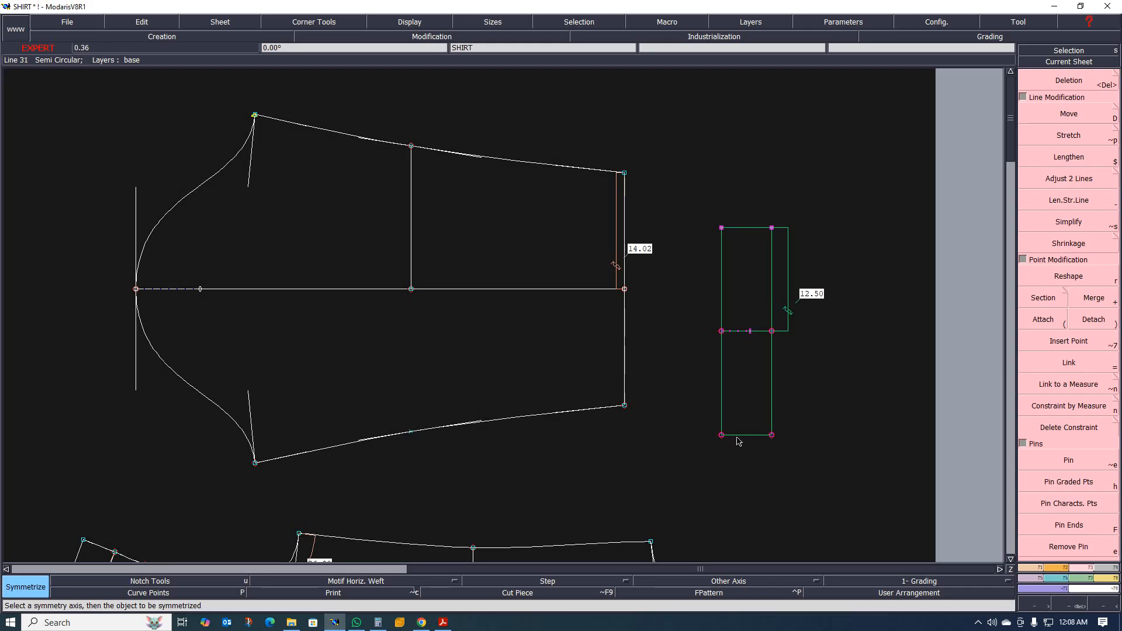
pyautogui.press('d')
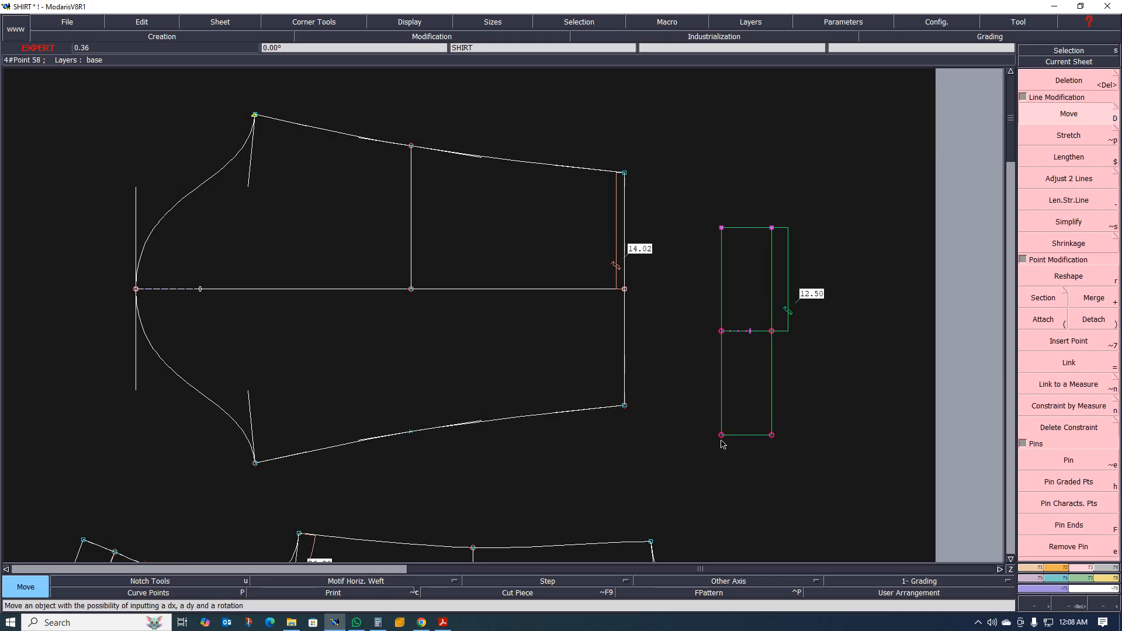
pyautogui.click(722, 440)
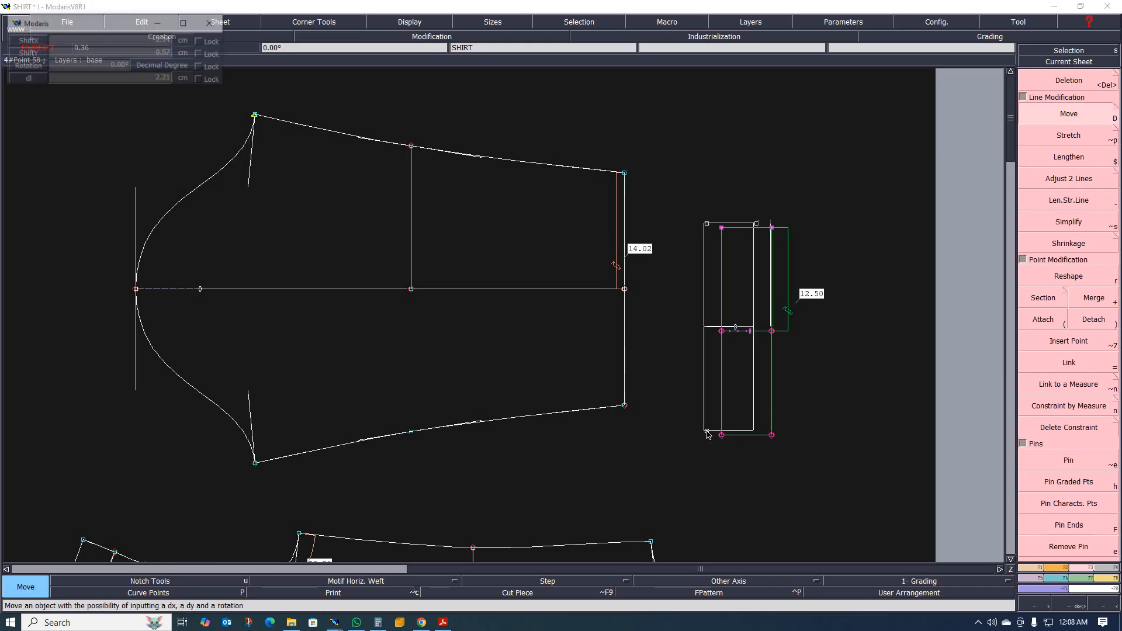
pyautogui.click(625, 408)
# Measure the gap between the cuff's upper inner corner and the sleeve bottom's upper end, and undo the measure.
pyautogui.scroll(5, 621, 276)
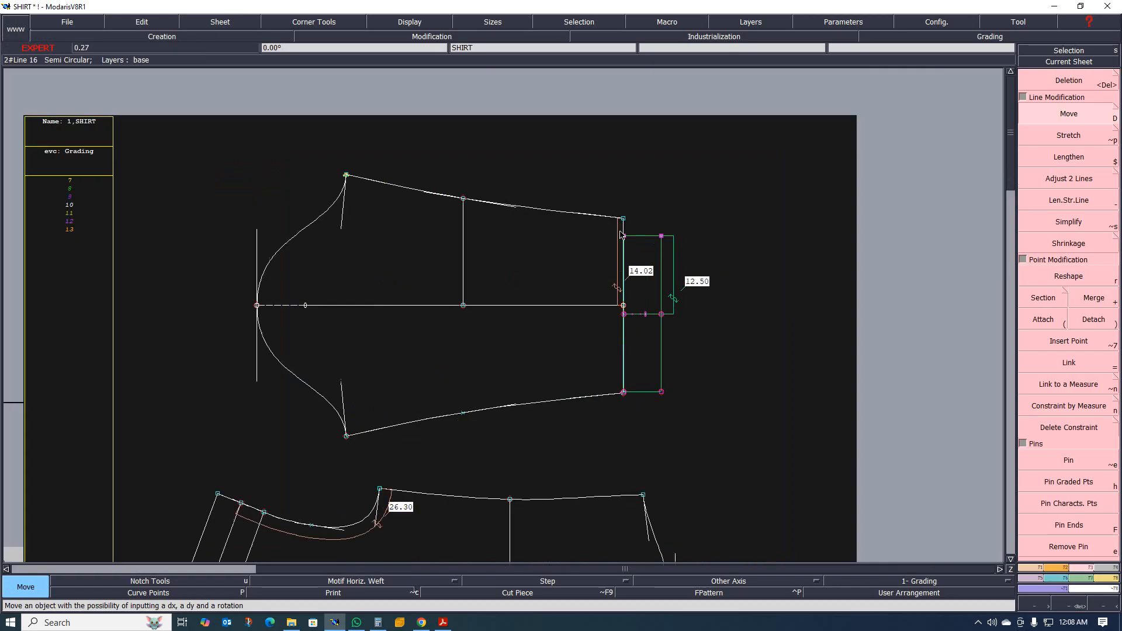
pyautogui.scroll(-3, 608, 287)
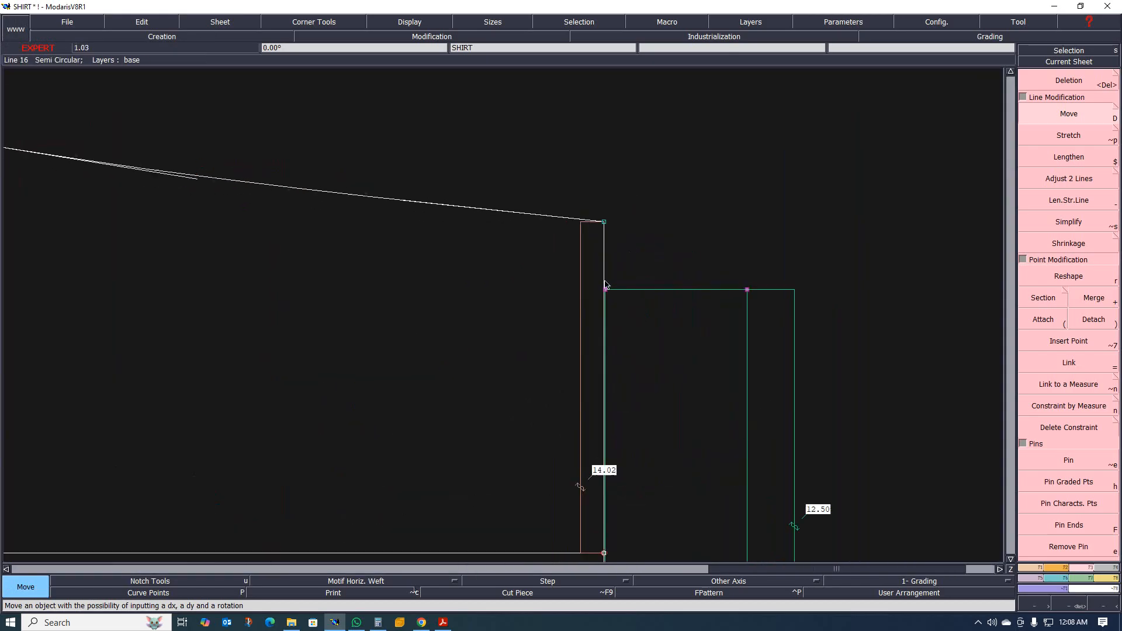
pyautogui.scroll(3, 622, 280)
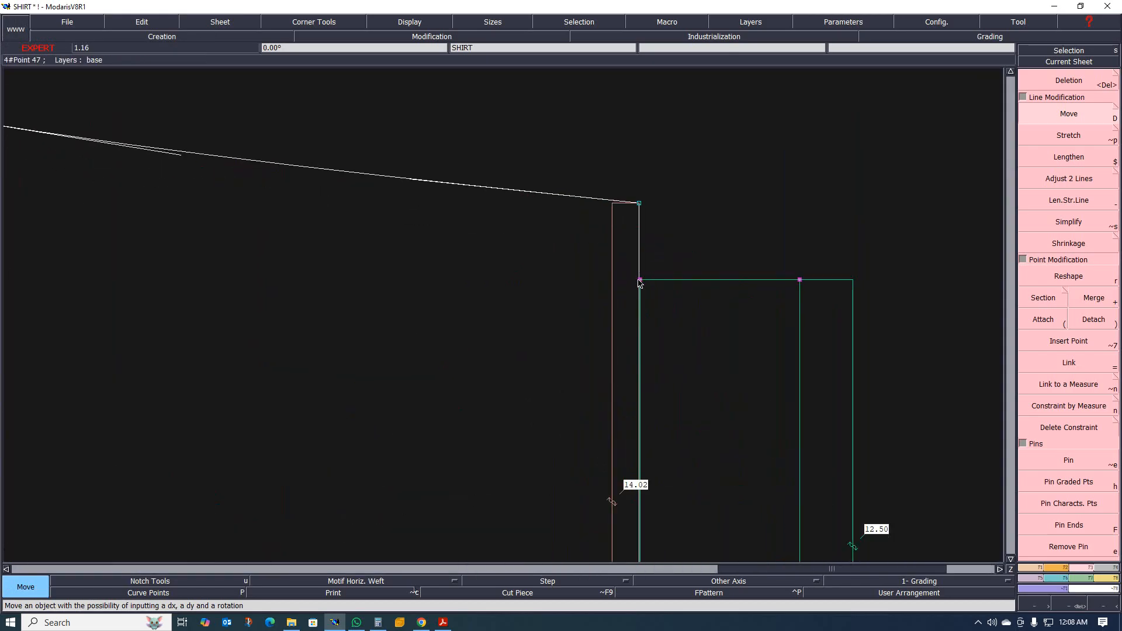
pyautogui.press('m')
pyautogui.click(641, 280)
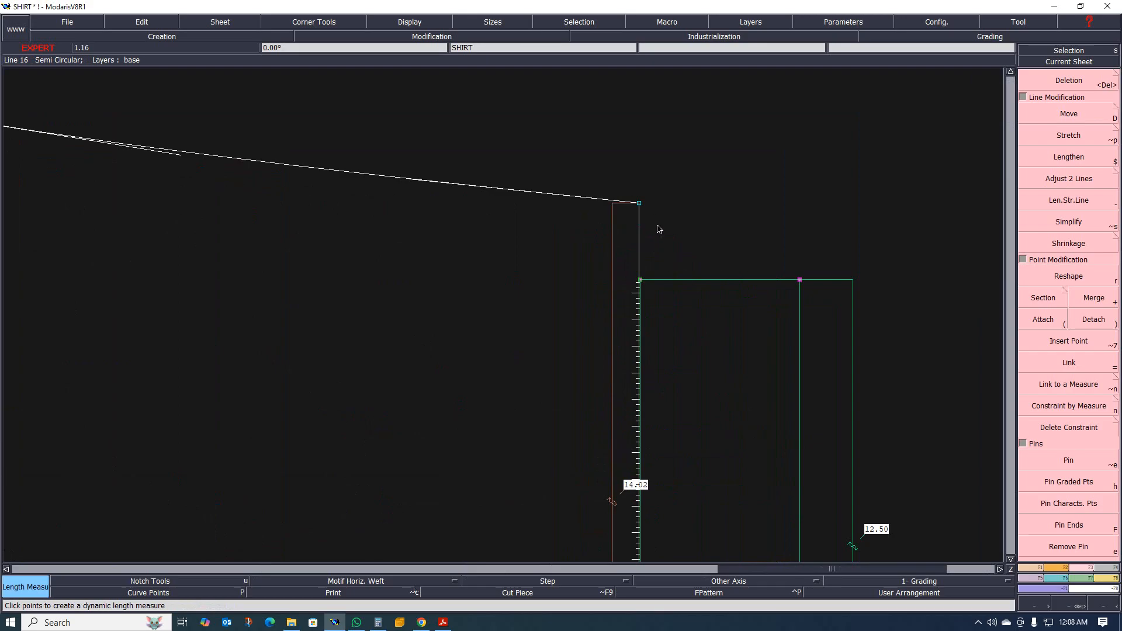
pyautogui.click(639, 203)
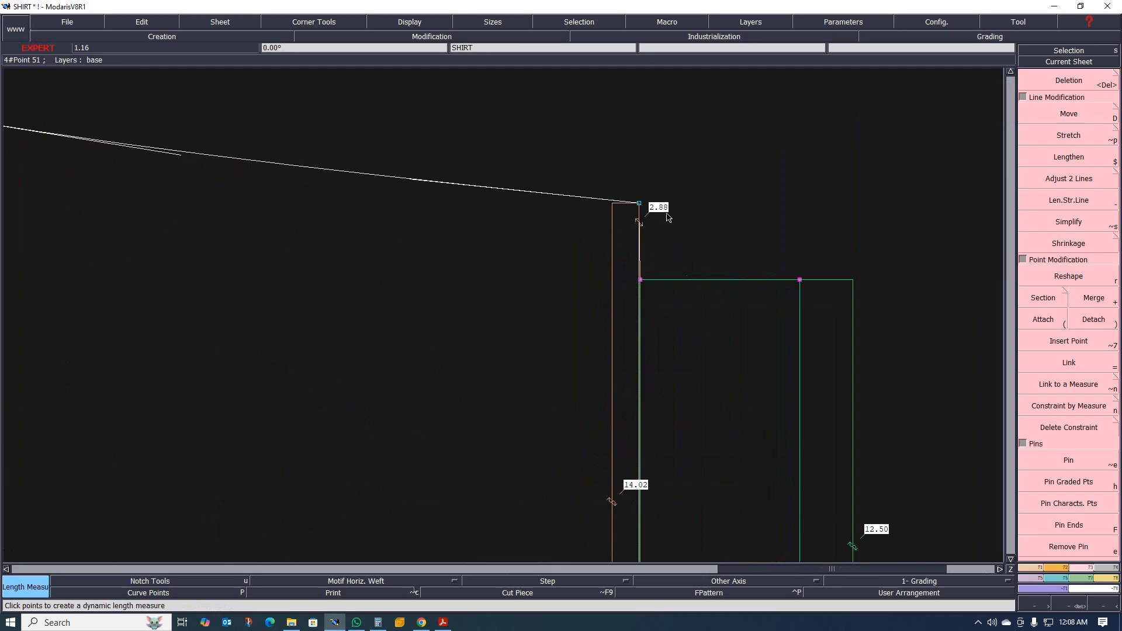
pyautogui.scroll(3, 659, 225)
pyautogui.scroll(3, 616, 187)
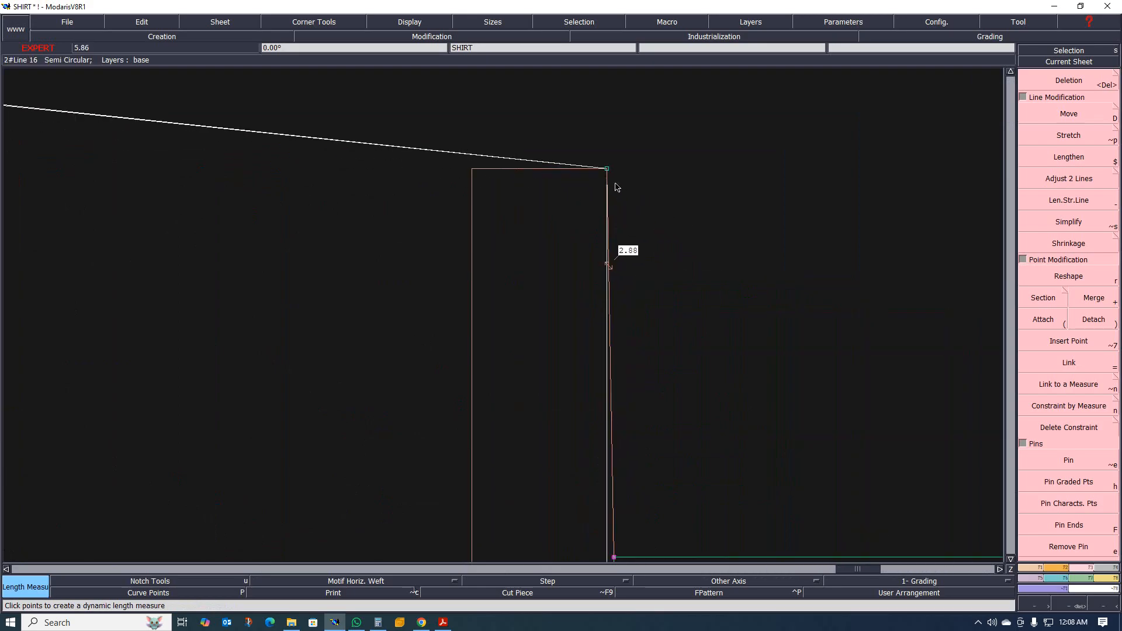
pyautogui.hotkey('ctrl', 'z')
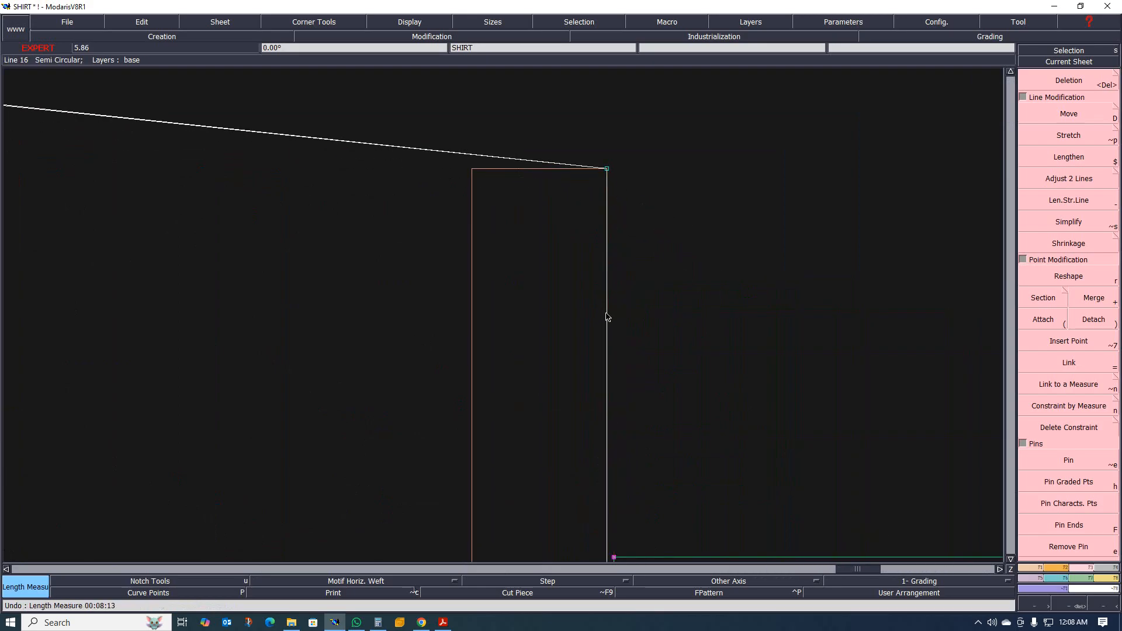
pyautogui.scroll(-3, 620, 257)
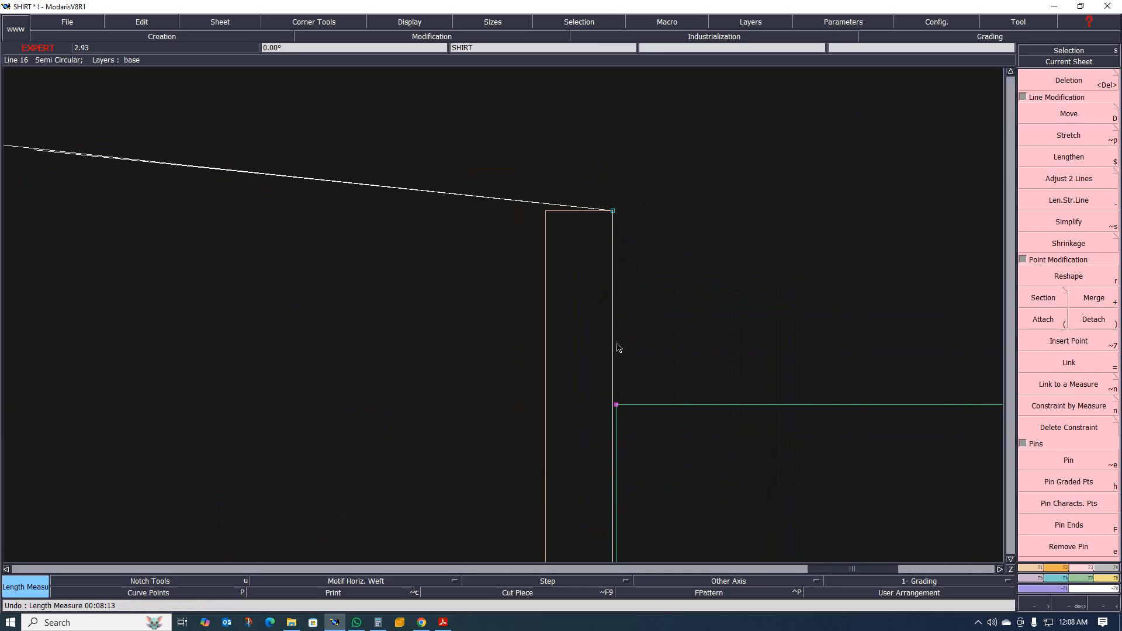
# Measure the gap between the cuff's upper inner corner and the upper end of the sleeve's bottom line.
pyautogui.click(615, 408)
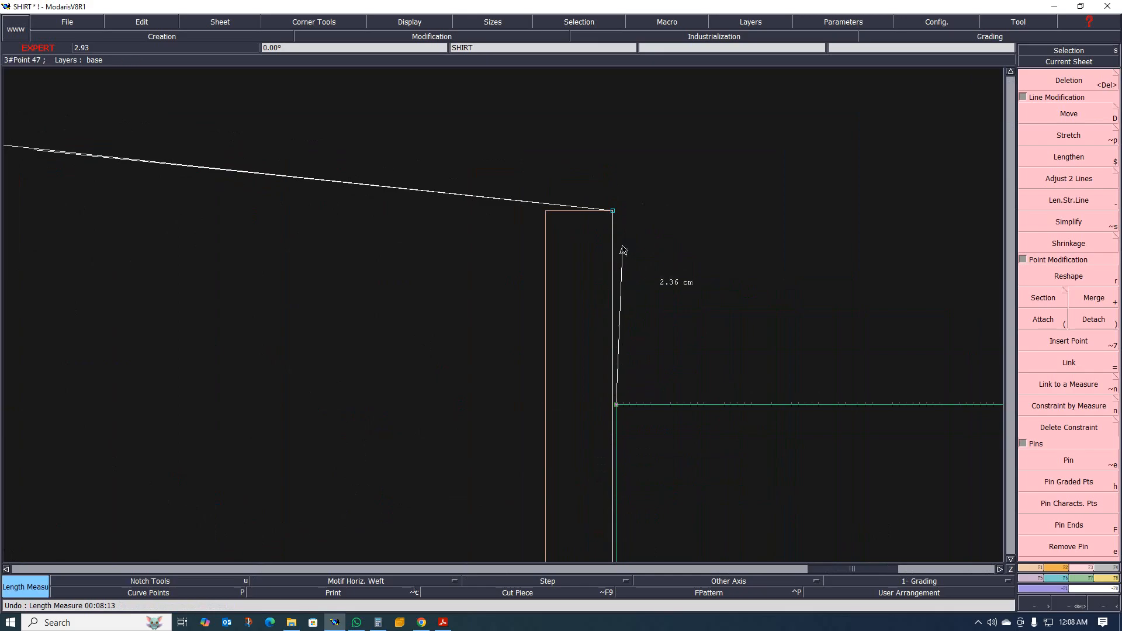
pyautogui.click(613, 211)
pyautogui.scroll(2, 634, 239)
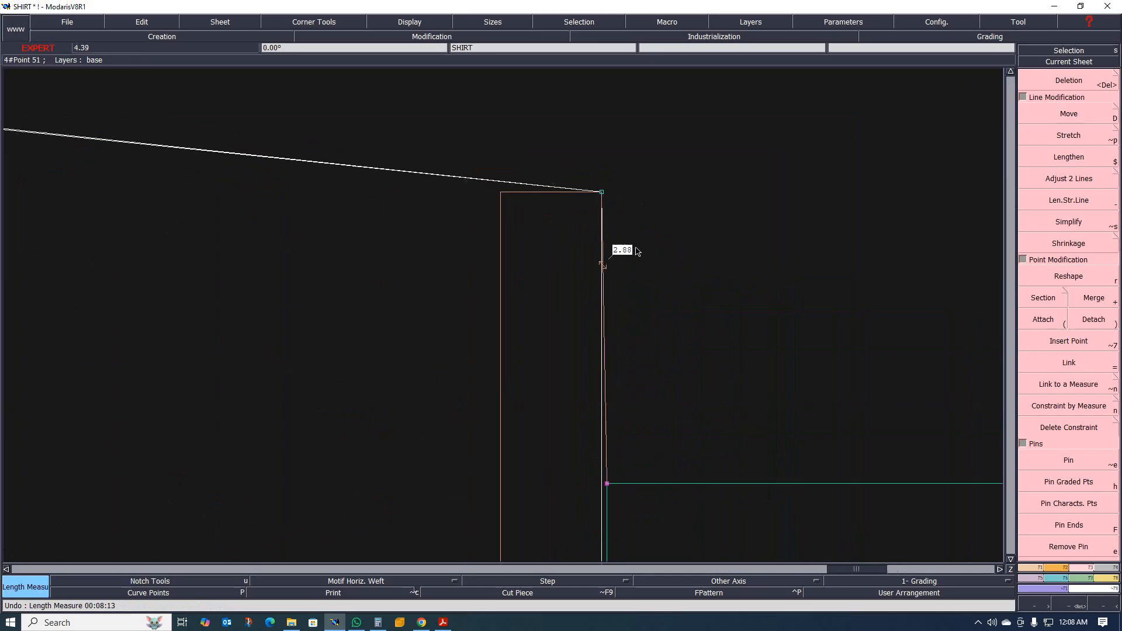
pyautogui.scroll(-5, 643, 245)
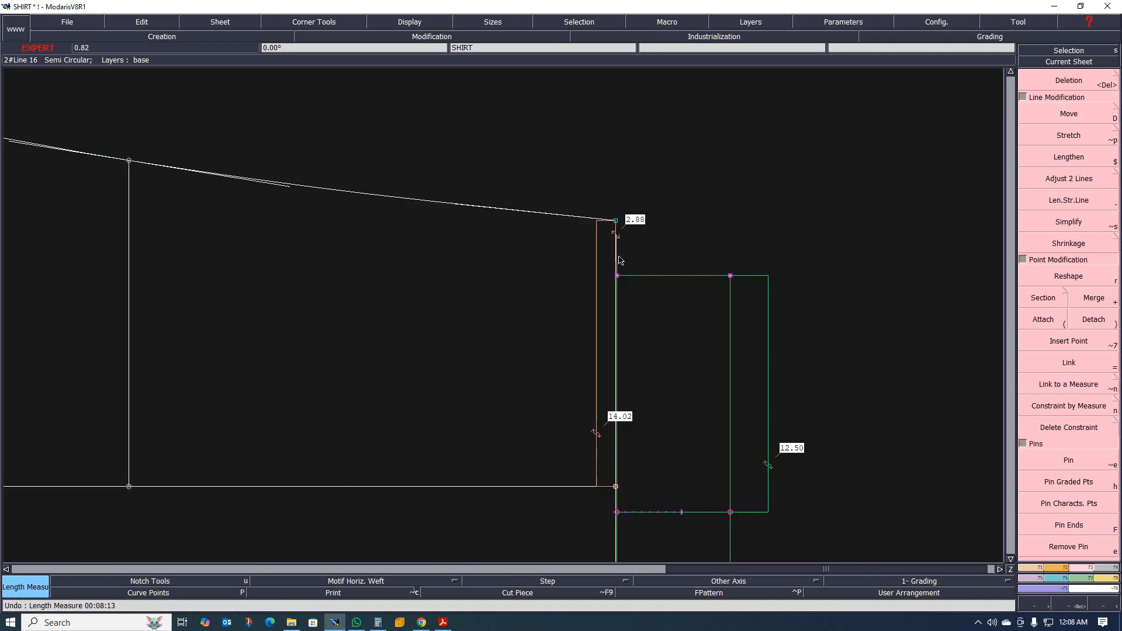
pyautogui.scroll(3, 619, 509)
pyautogui.scroll(-6, 621, 505)
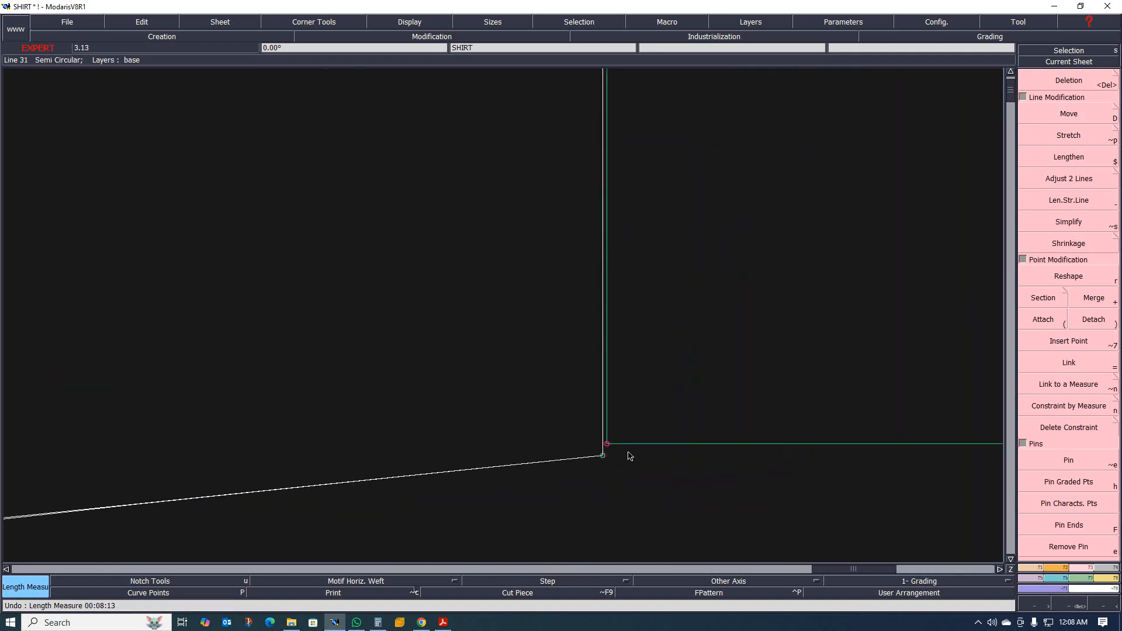
pyautogui.scroll(3, 620, 421)
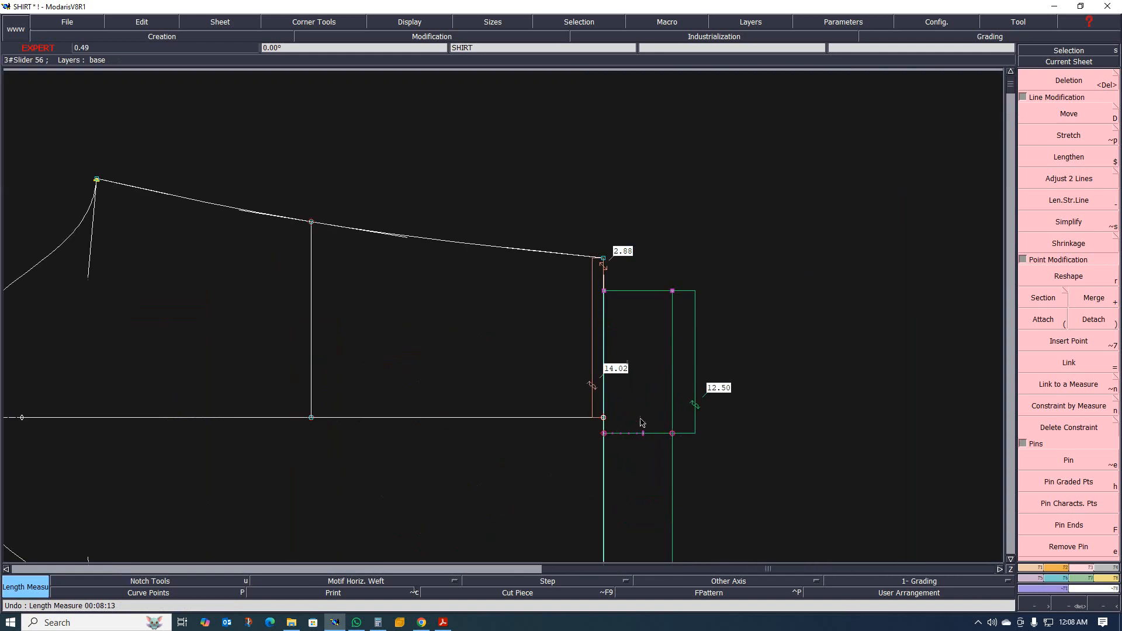
pyautogui.scroll(-2, 643, 426)
pyautogui.scroll(3, 646, 371)
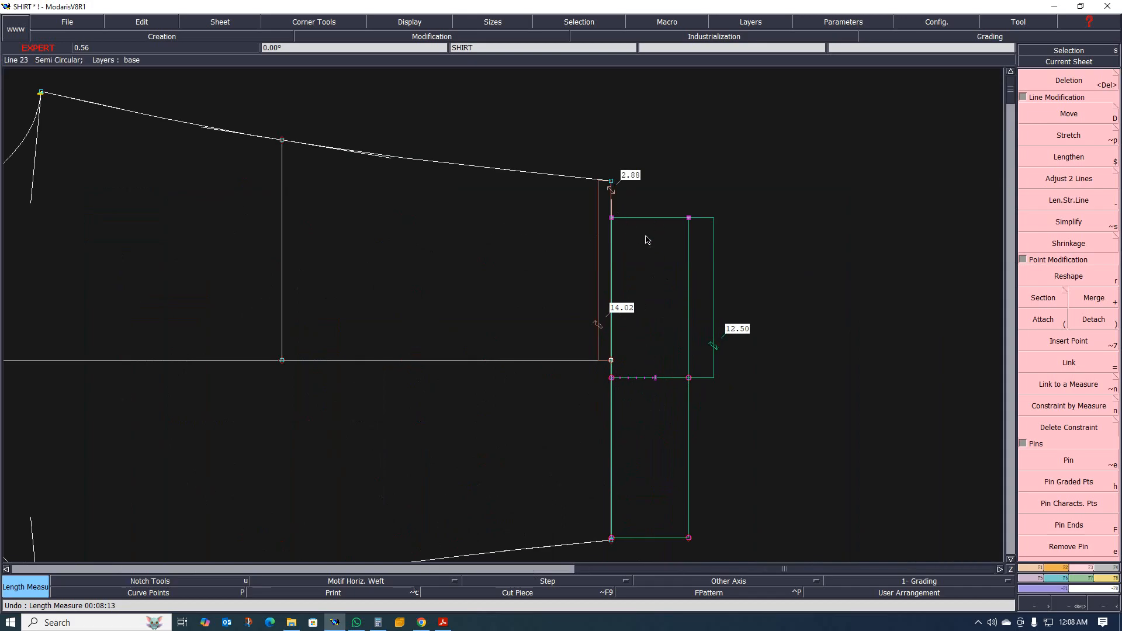
# Move the full cuff away from the sleeve bottom, leaving about 8.7 cm between their upper facing corners.
pyautogui.hotkey('shift', 'd')
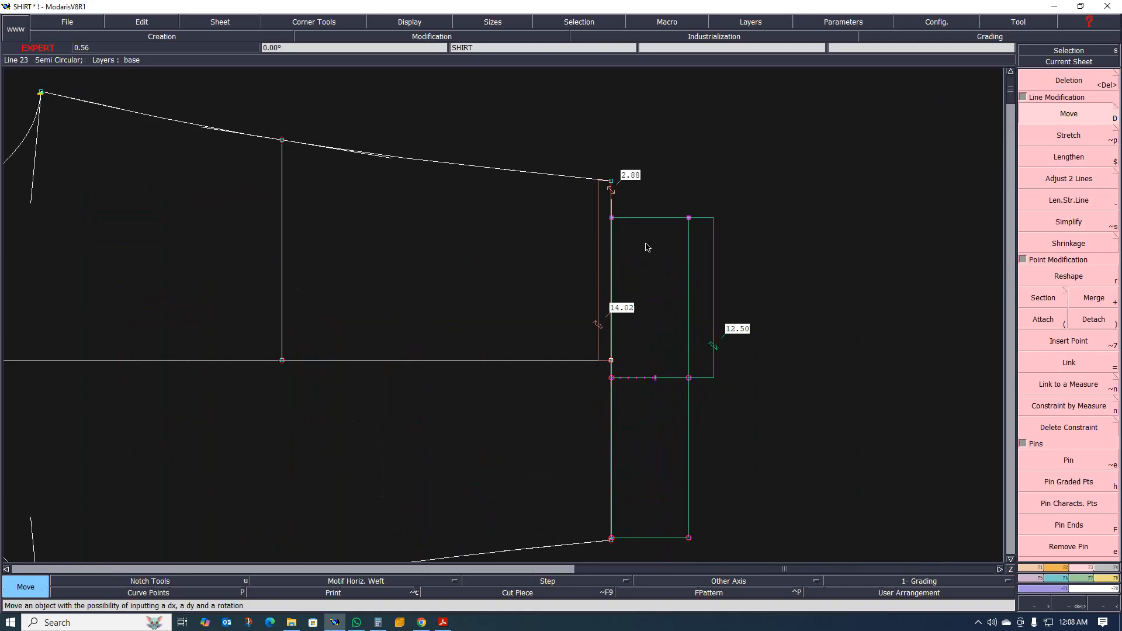
pyautogui.click(667, 221)
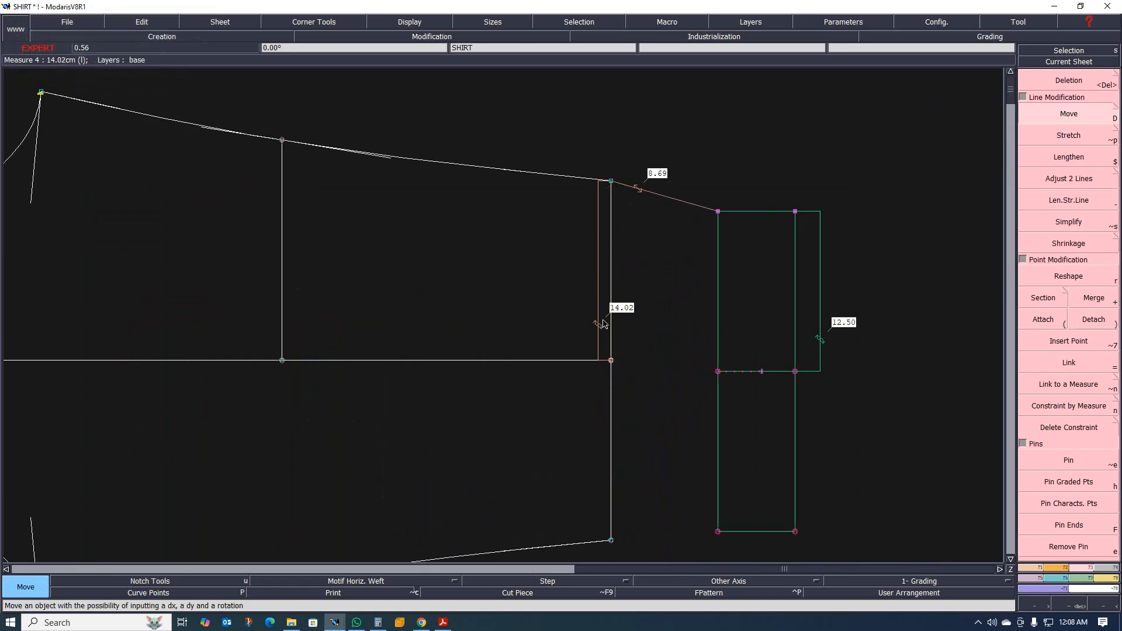
pyautogui.scroll(-1, 605, 310)
pyautogui.scroll(2, 610, 319)
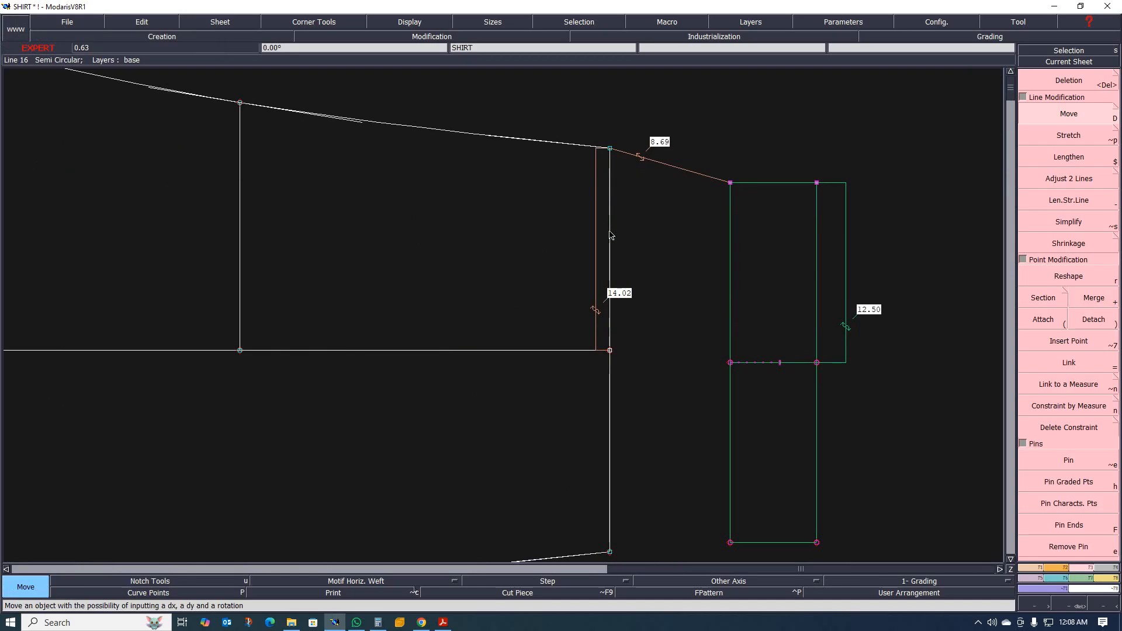
pyautogui.scroll(2, 610, 235)
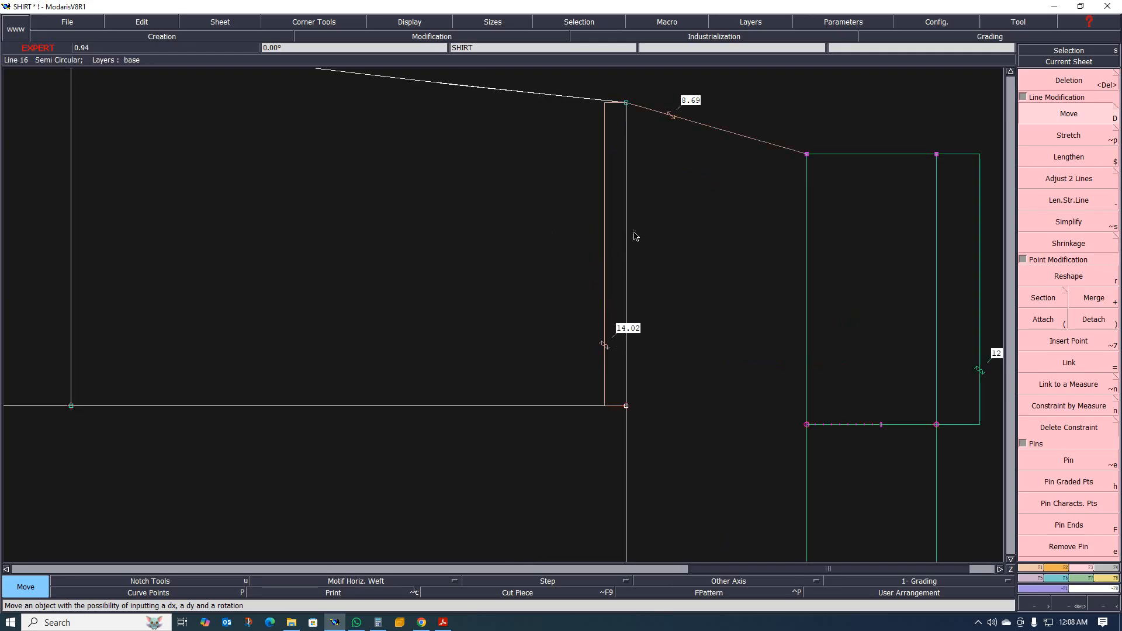
# Switch to the buyer's tech pack PDF in Acrobat and examine the sleeve and cuff on the shirt measurement sketch.
pyautogui.scroll(-6, 588, 254)
pyautogui.scroll(-2, 546, 253)
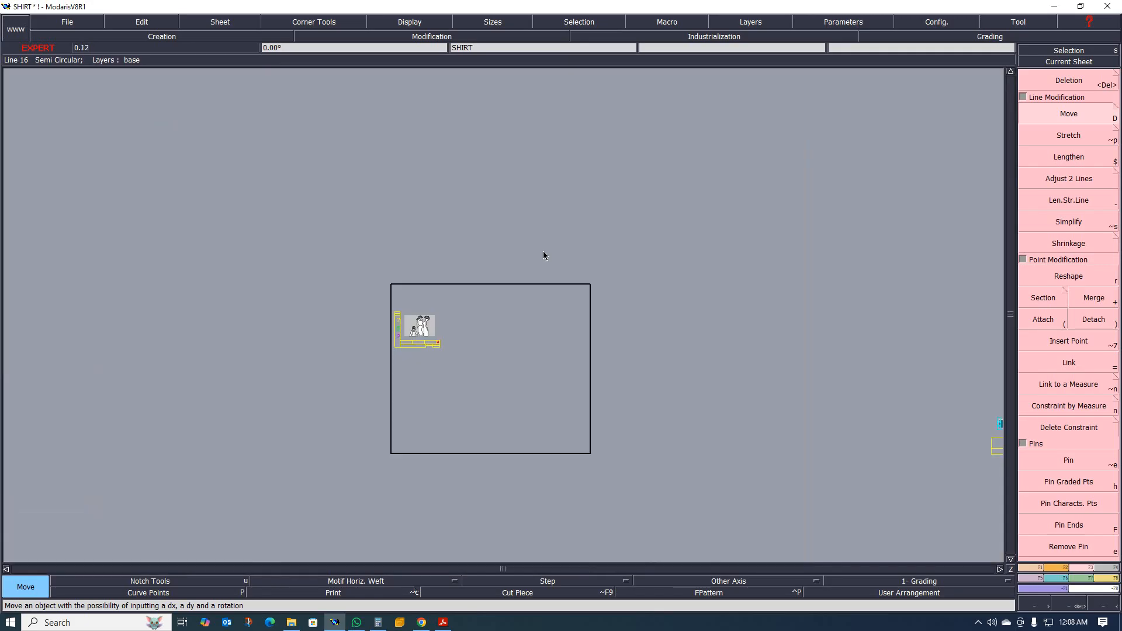
pyautogui.scroll(-1, 511, 317)
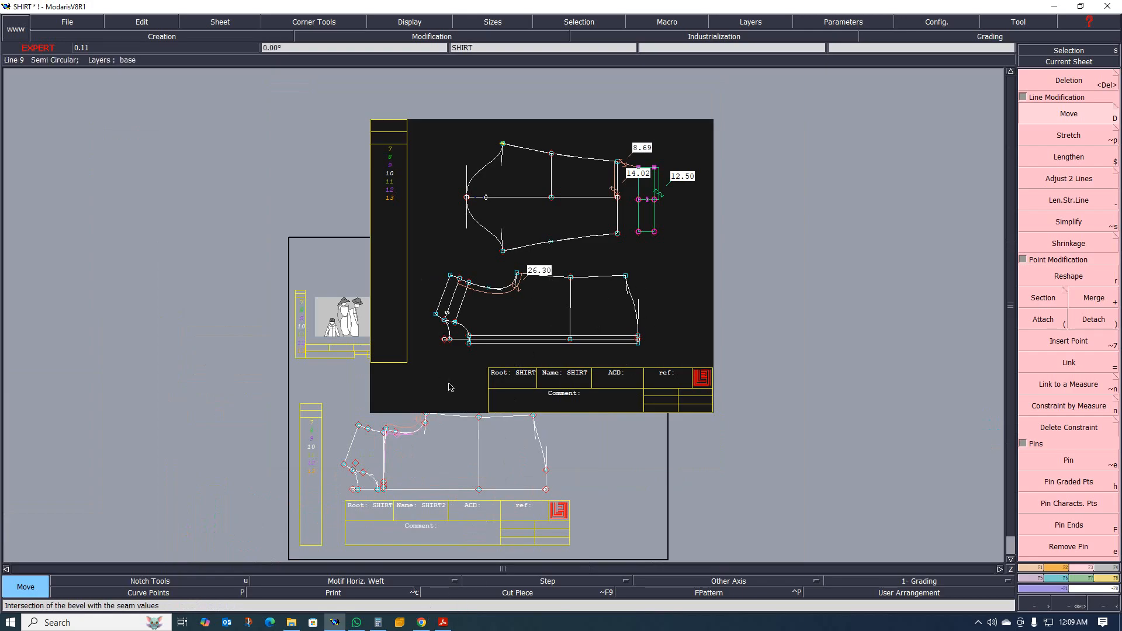
pyautogui.click(443, 623)
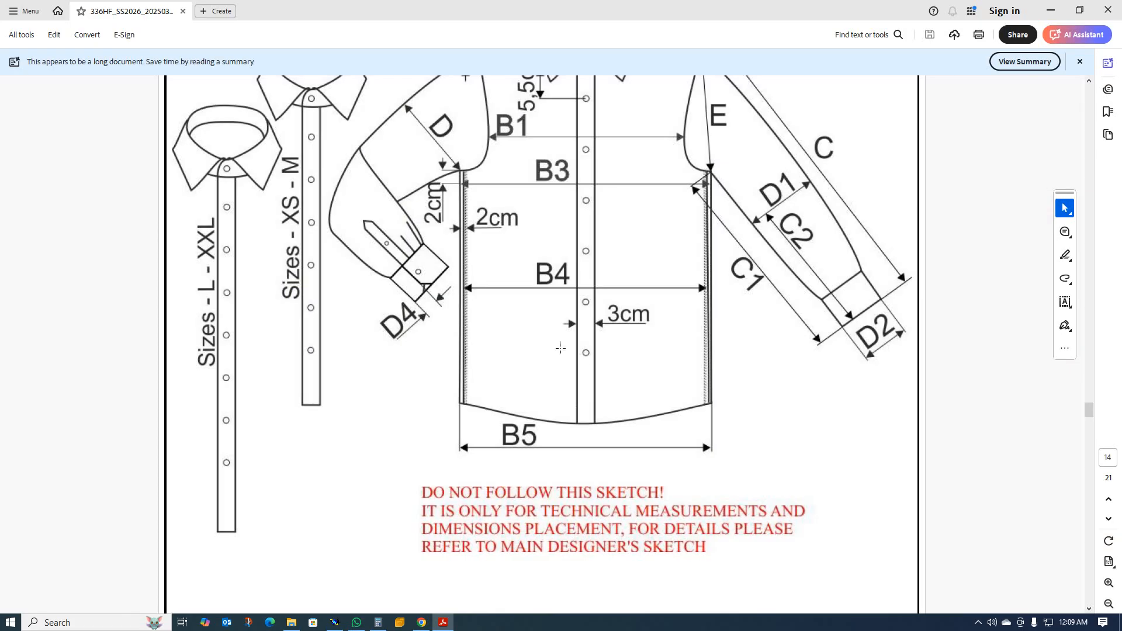
pyautogui.scroll(3, 560, 348)
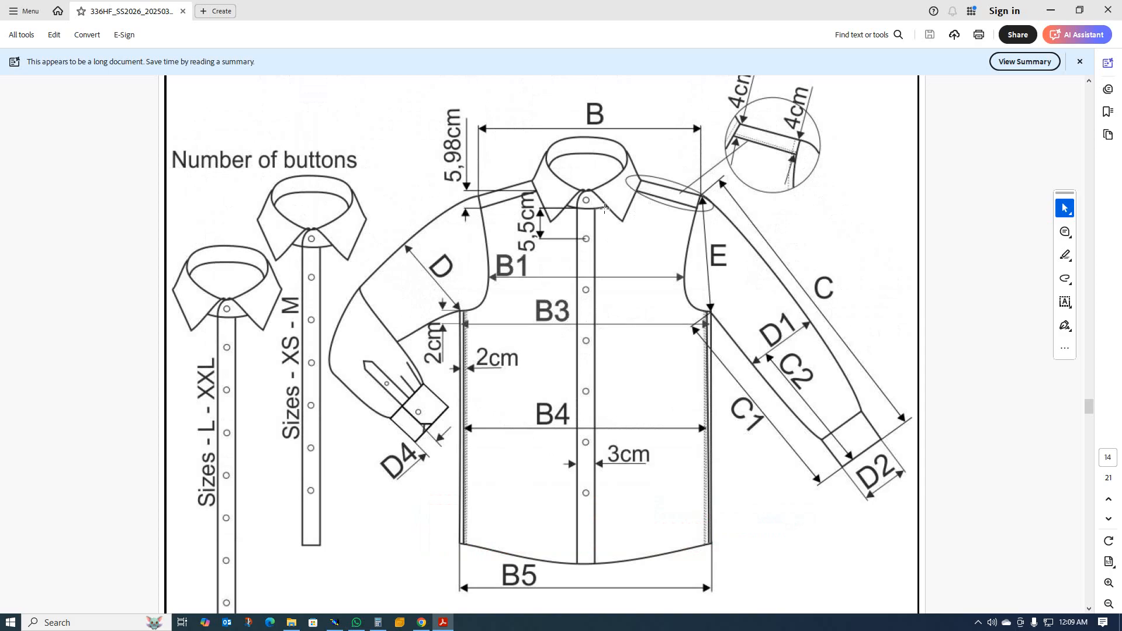